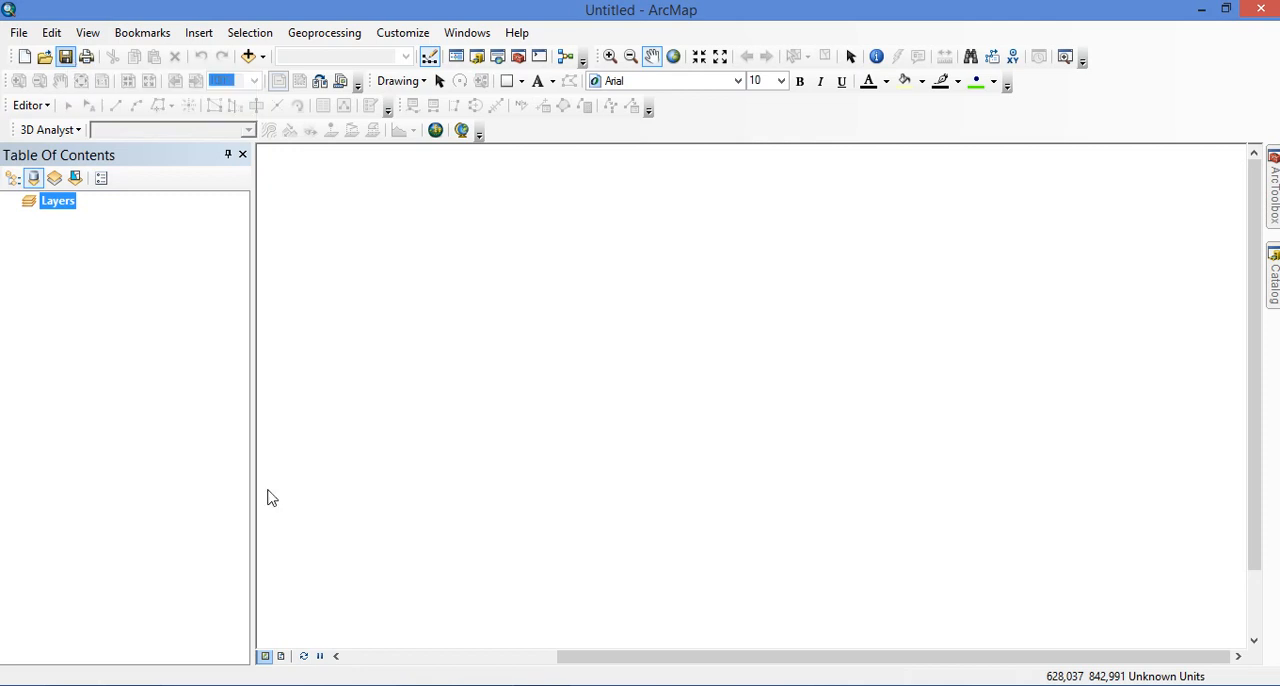
Start saving the map document to the removable drive (F:) and create a folder named Aula GS there
left_click(412, 685)
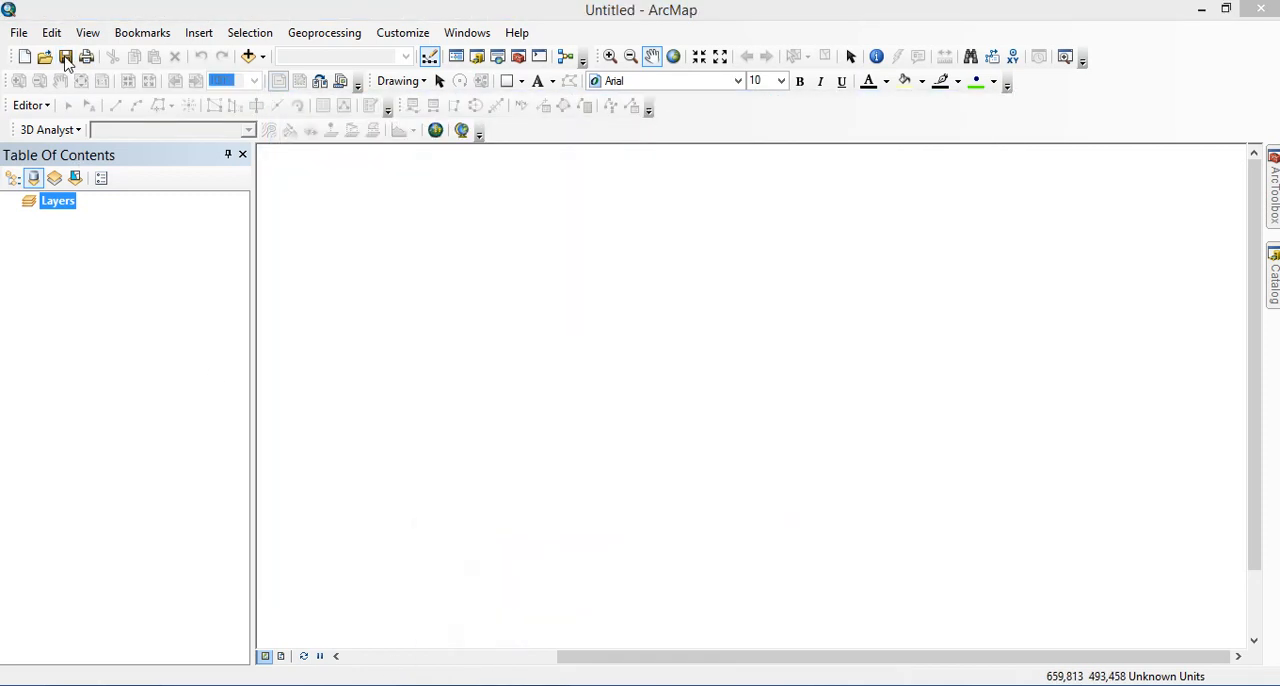
left_click(66, 57)
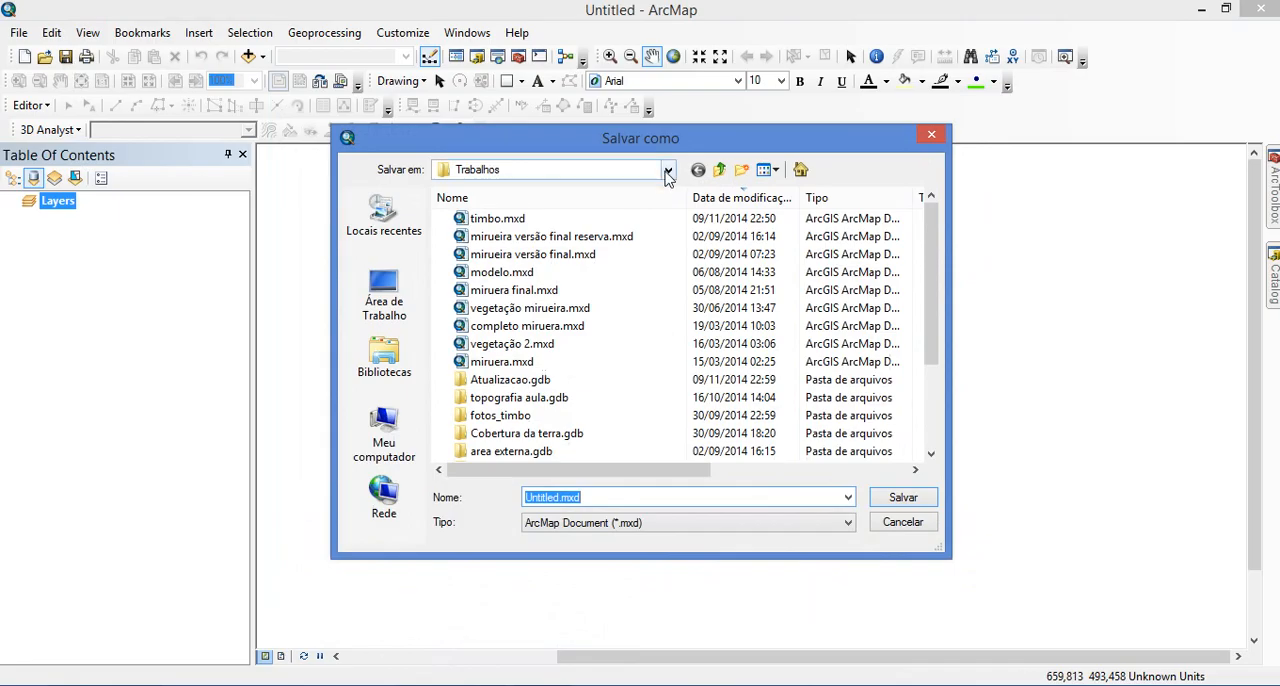
left_click(668, 172)
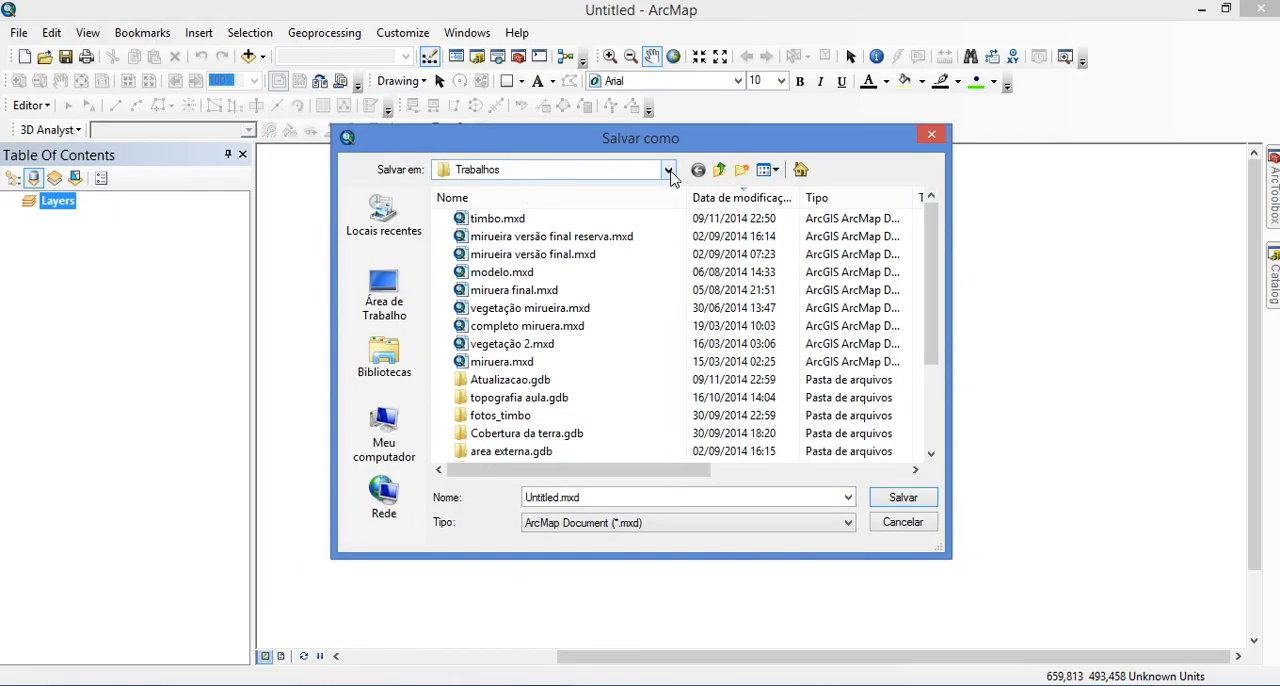
left_click(668, 172)
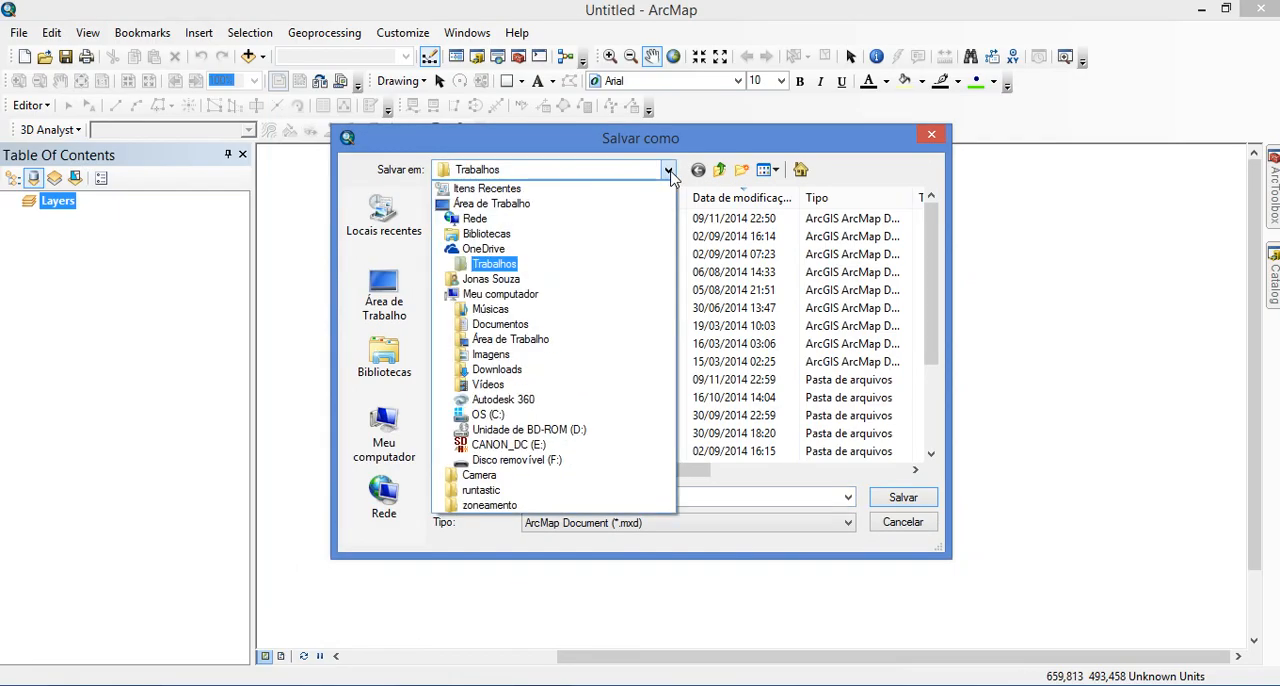
left_click(516, 460)
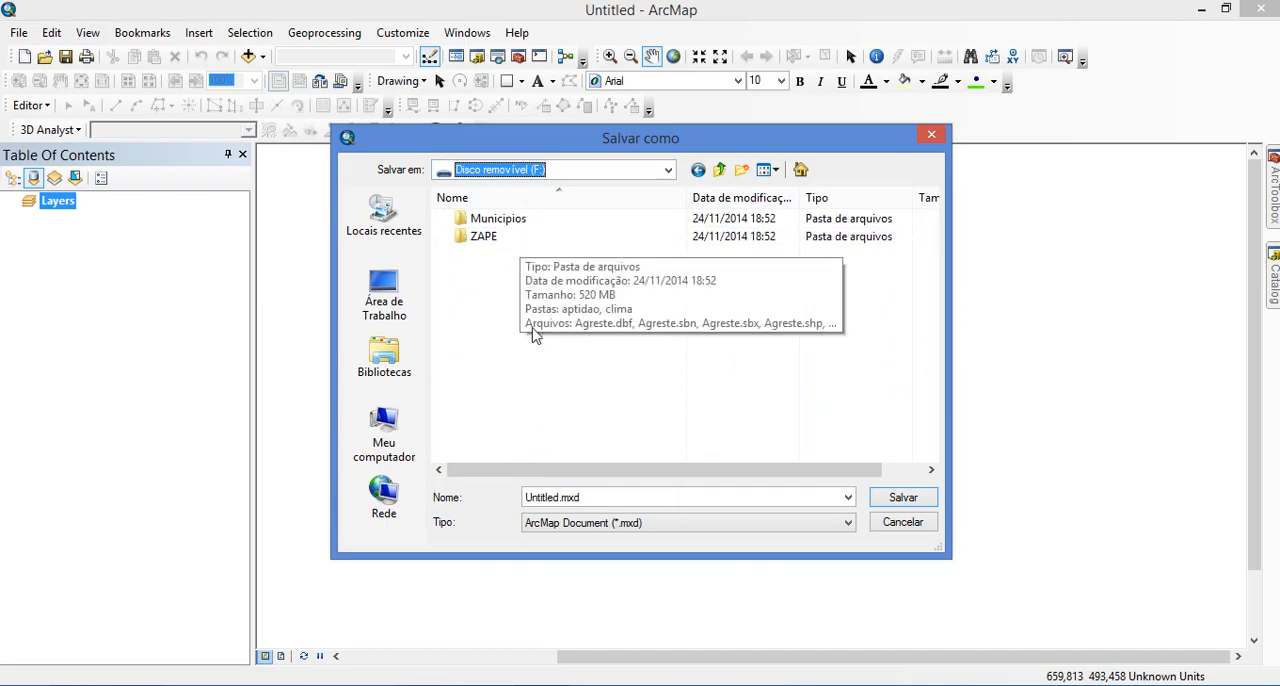
left_click(551, 369)
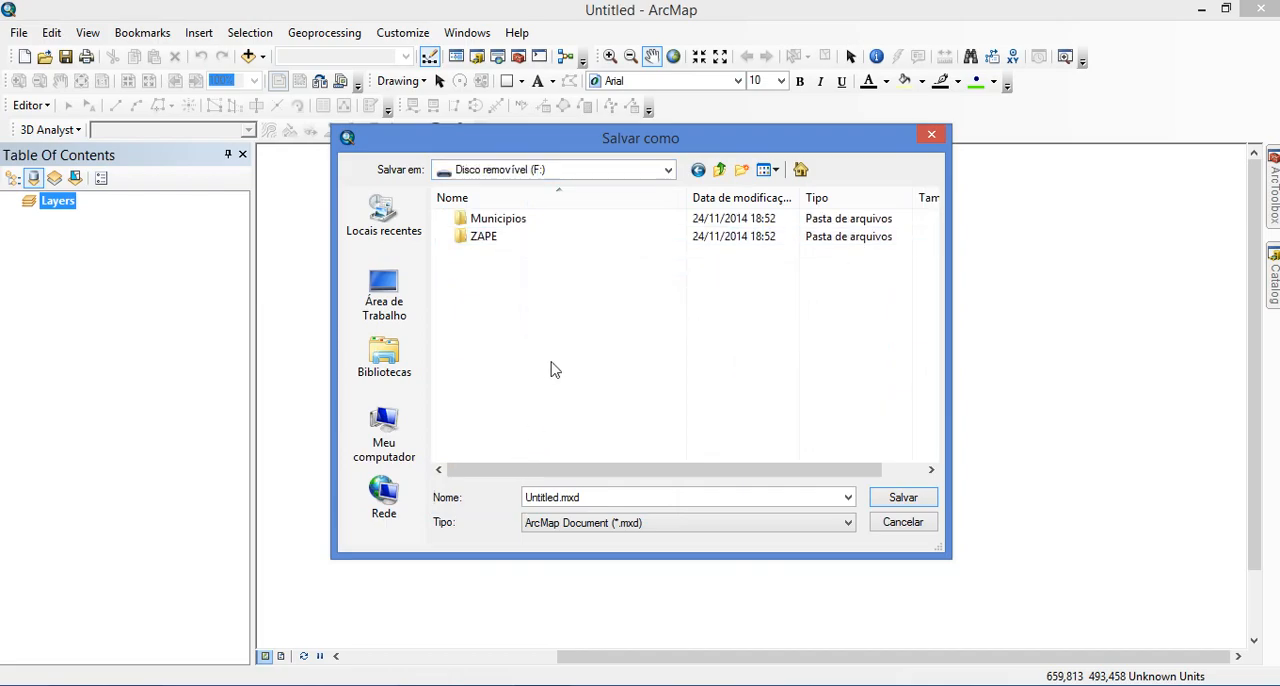
left_click(740, 174)
type("Aula")
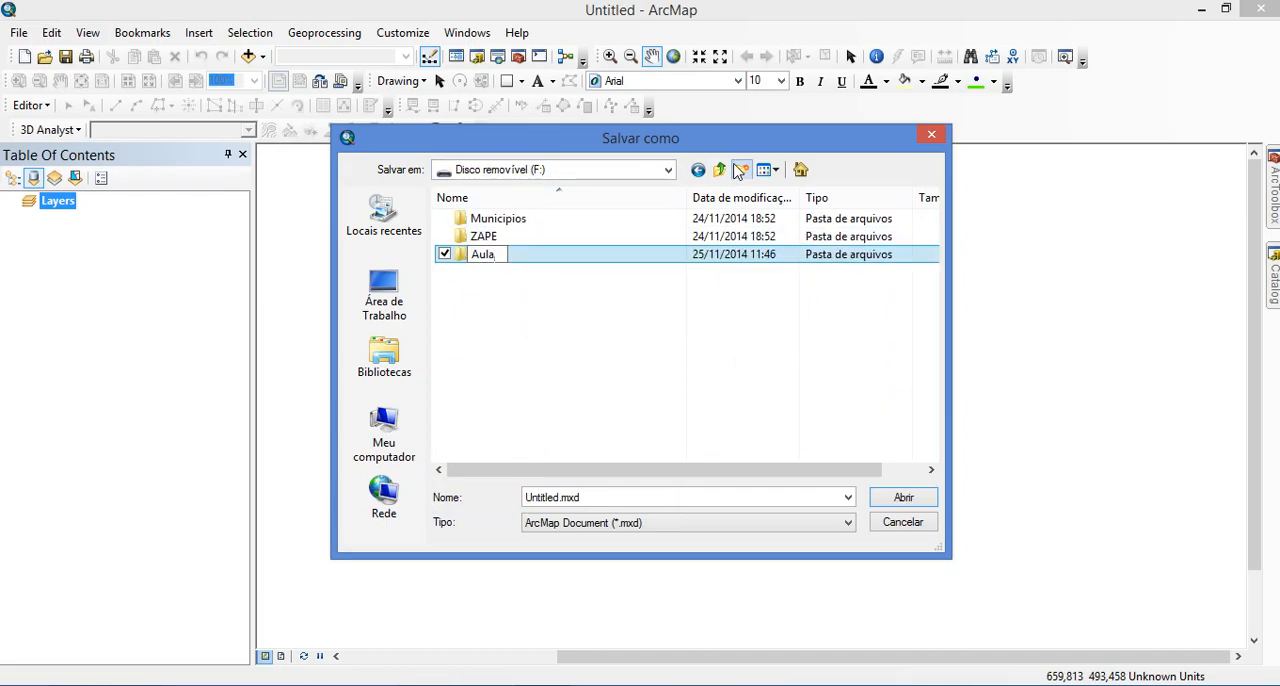
type(" GS")
key("Return")
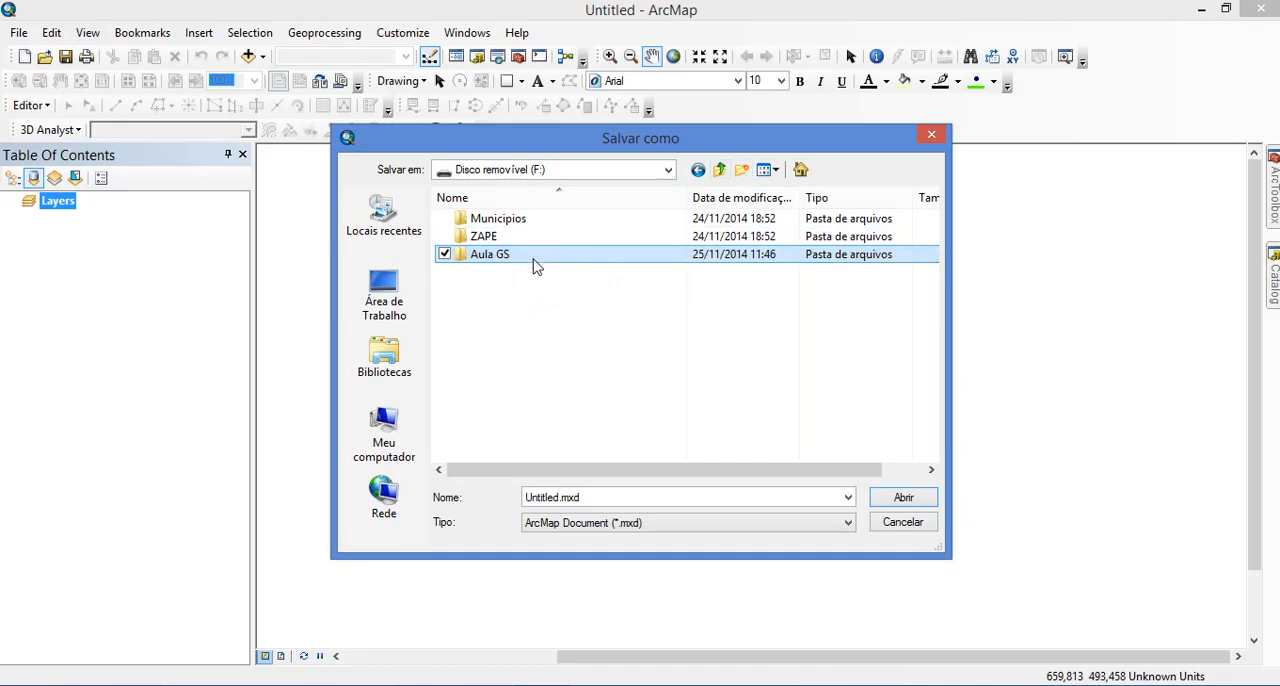
Save the map document in the Aula GS folder as Mapa de solos 1
left_click(500, 254)
left_click(491, 267)
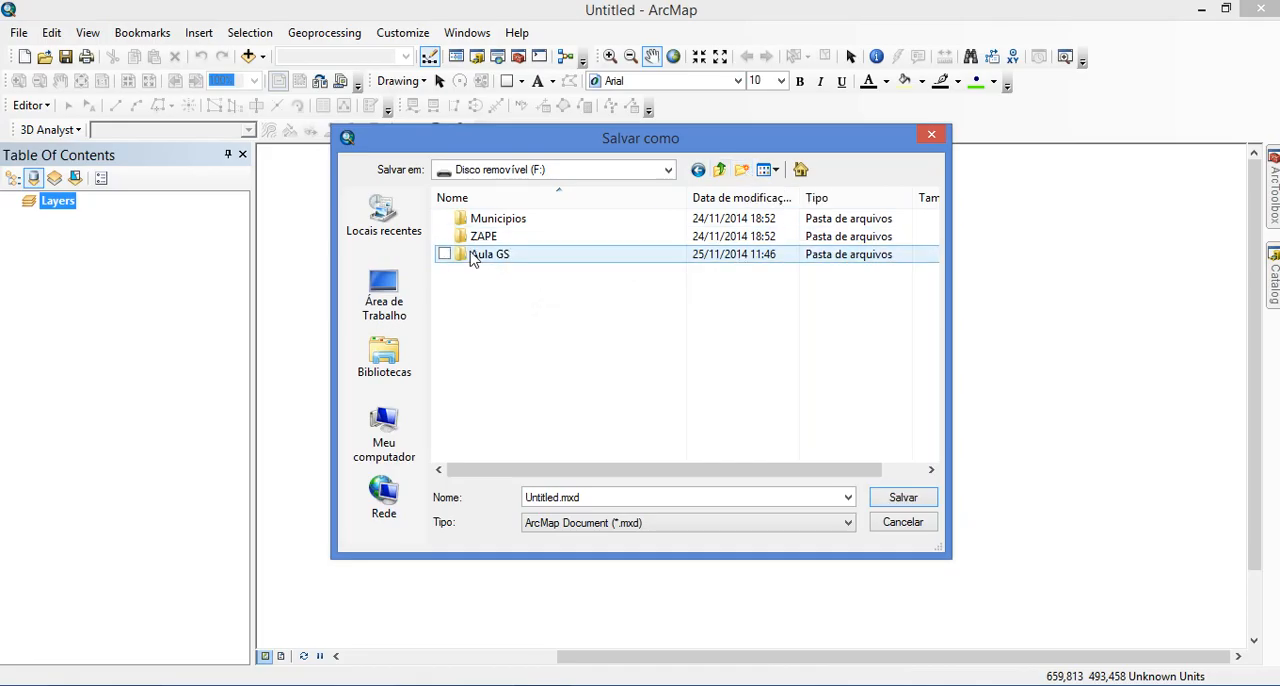
double_click(471, 252)
left_click(591, 504)
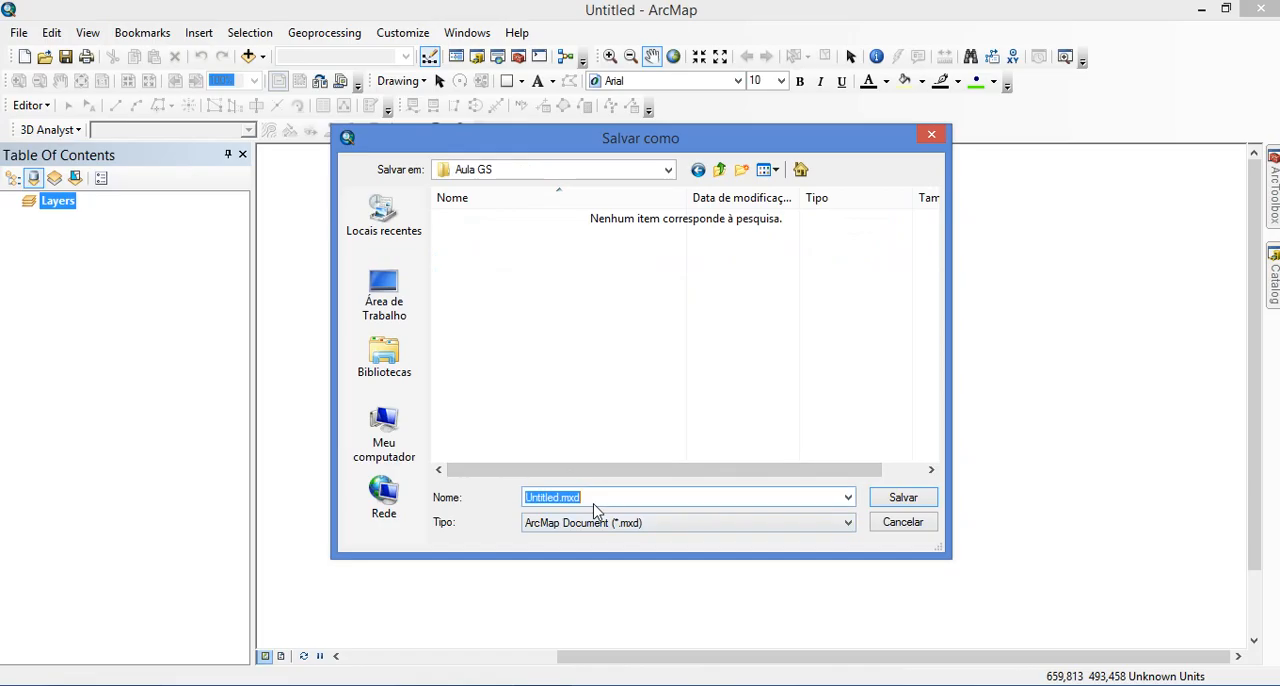
type("Mapa")
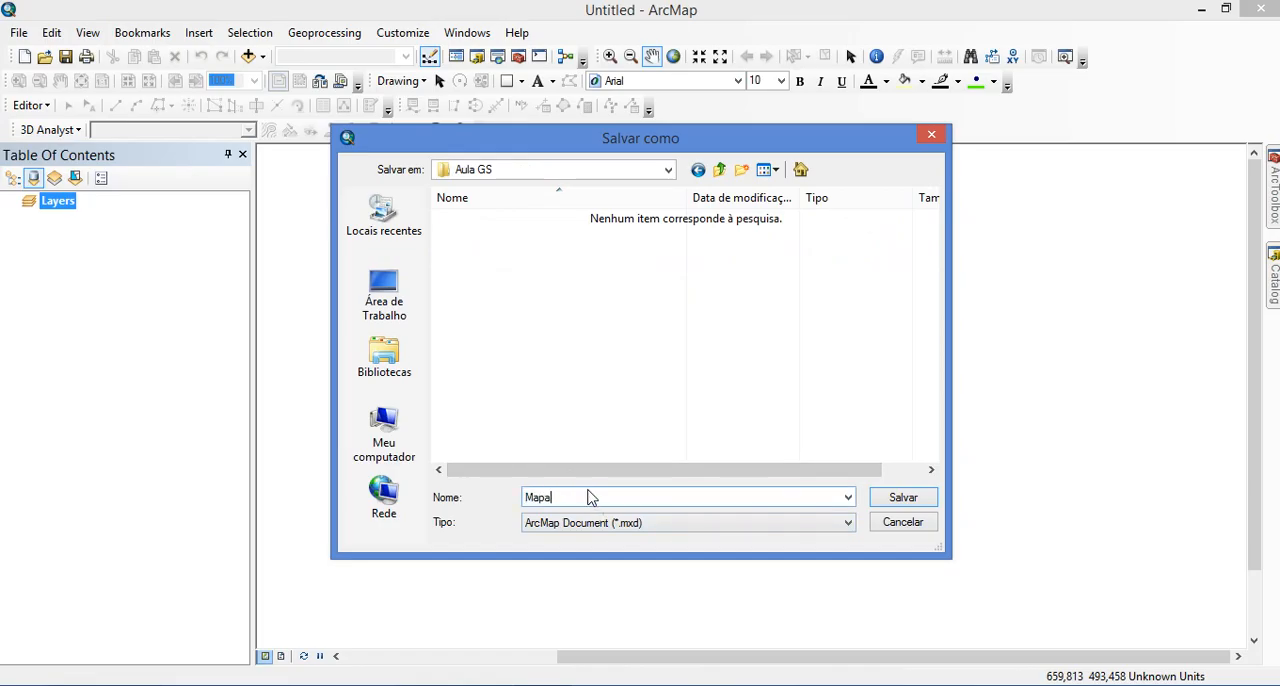
type(" de solos 1")
left_click(920, 498)
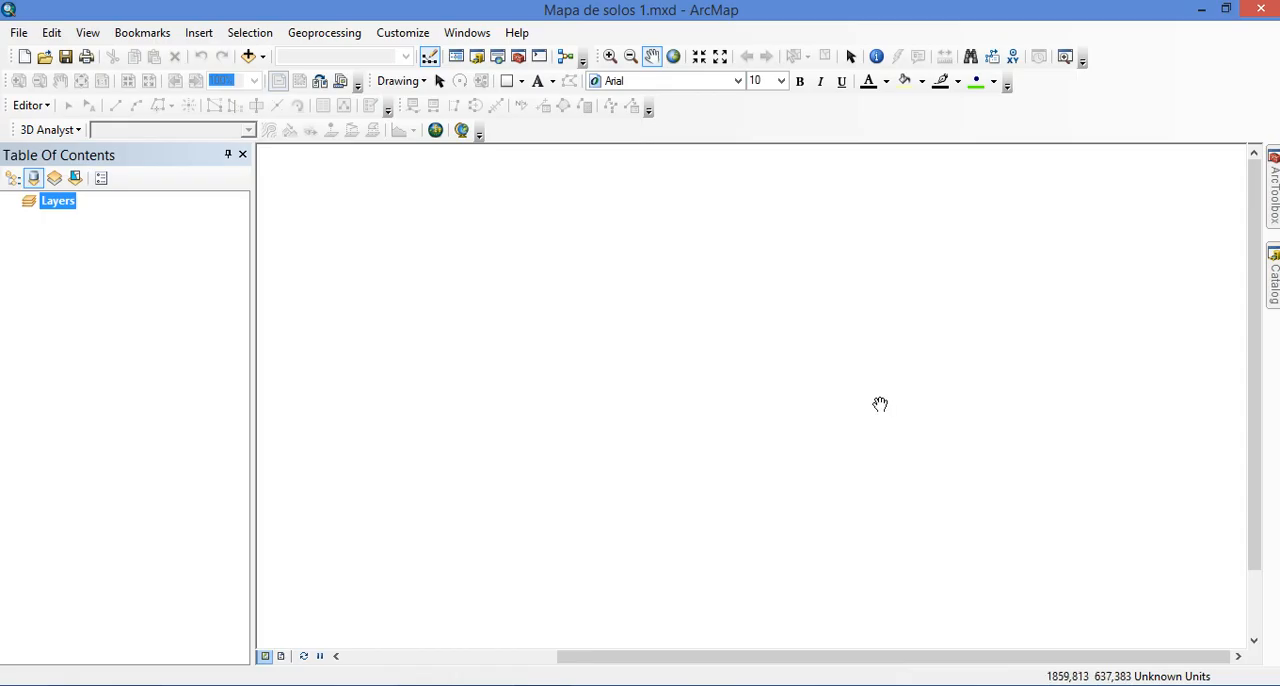
Set the data frame's coordinate system to SIRGAS 2000 from the South America geographic coordinate systems
right_click(636, 351)
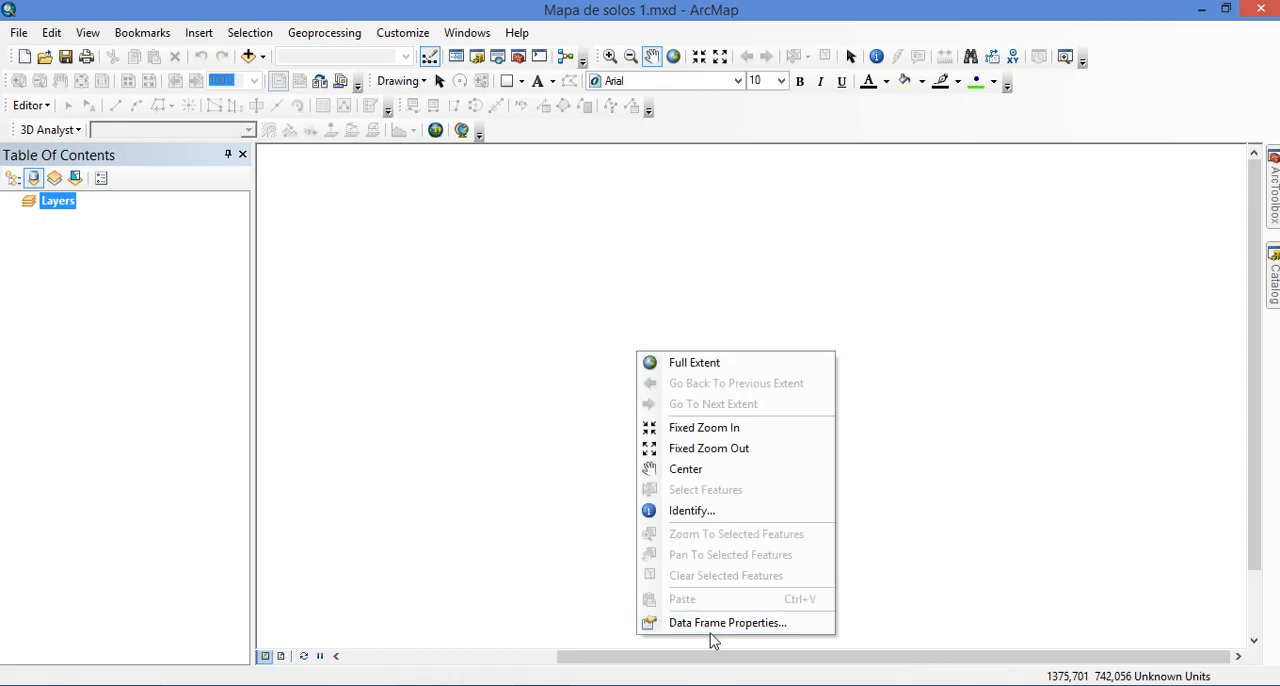
left_click(801, 630)
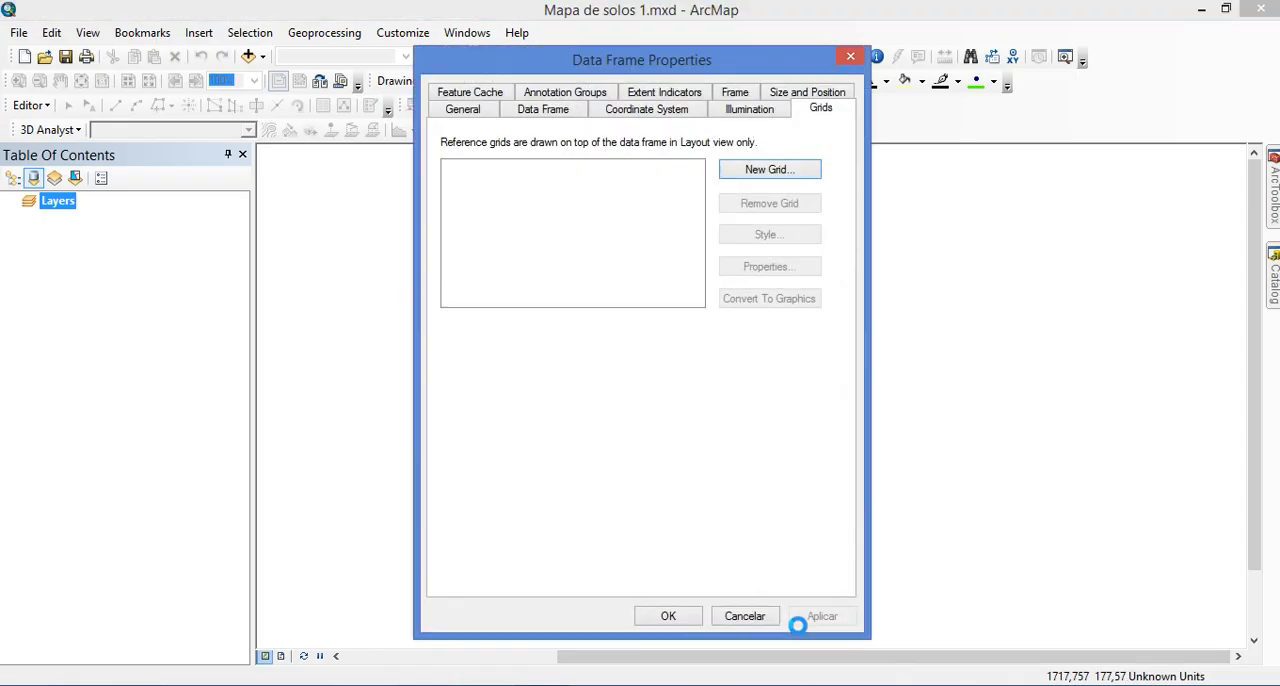
left_click(643, 115)
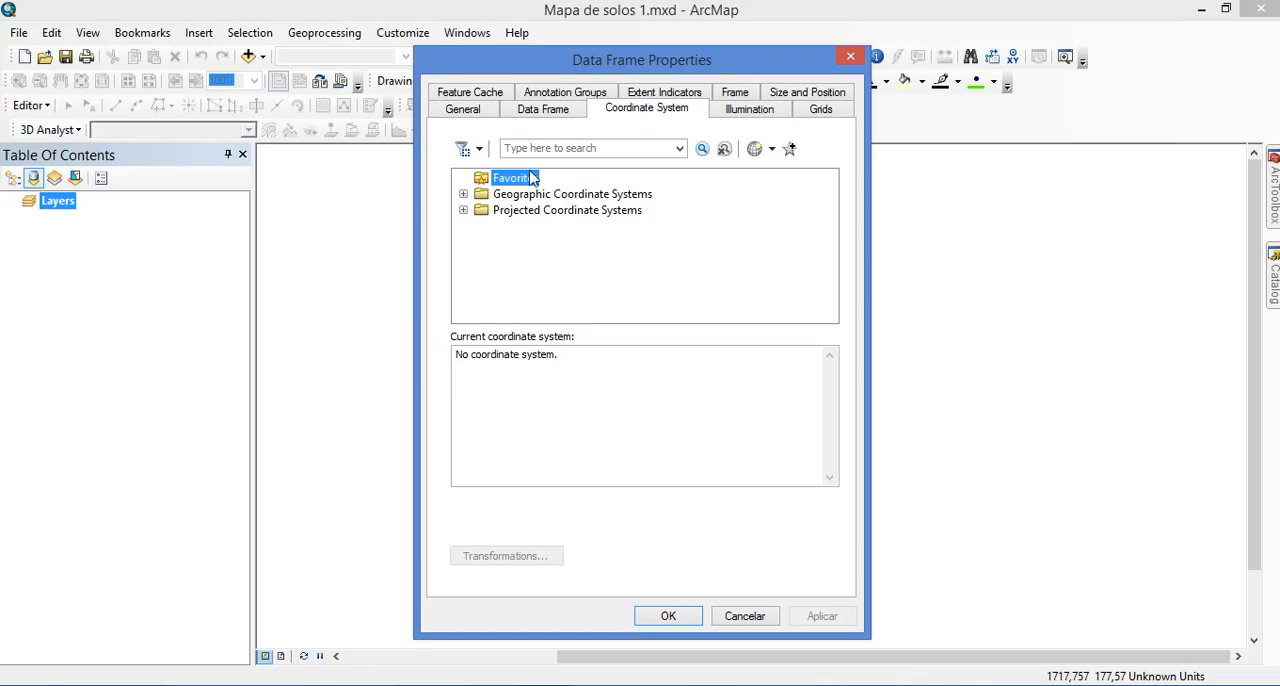
double_click(512, 195)
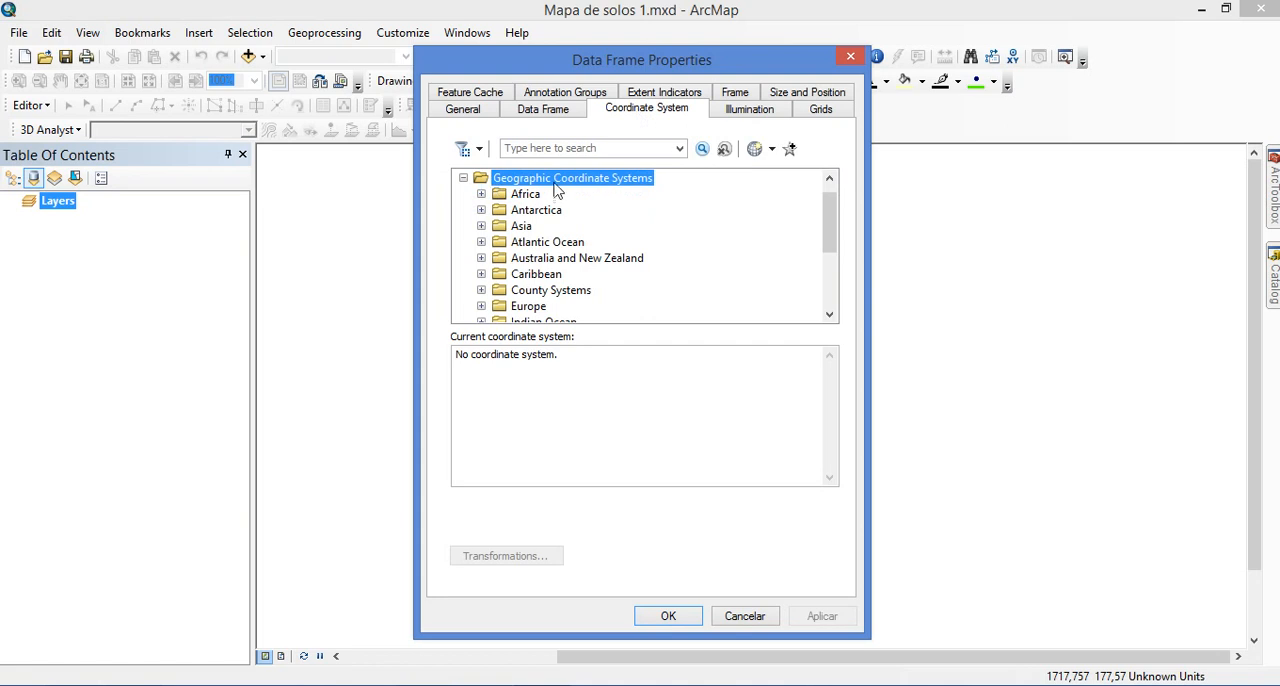
left_click(549, 292)
scroll(549, 292, "down", 3)
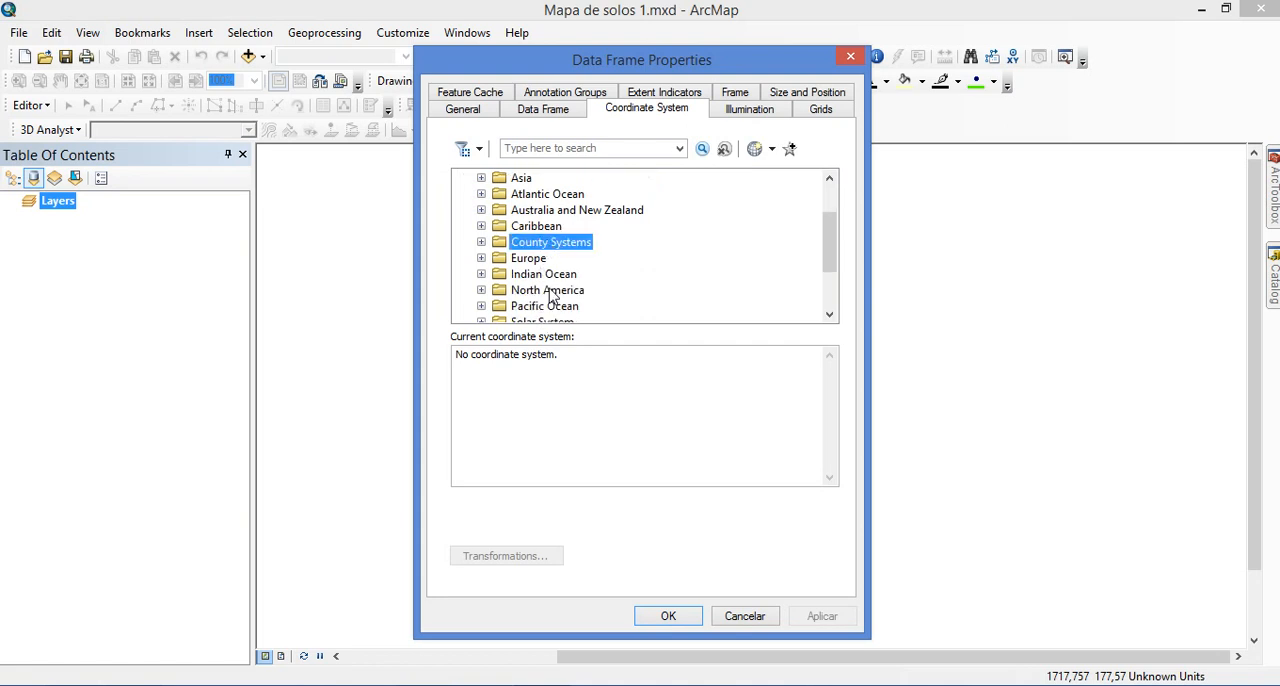
left_click(516, 261)
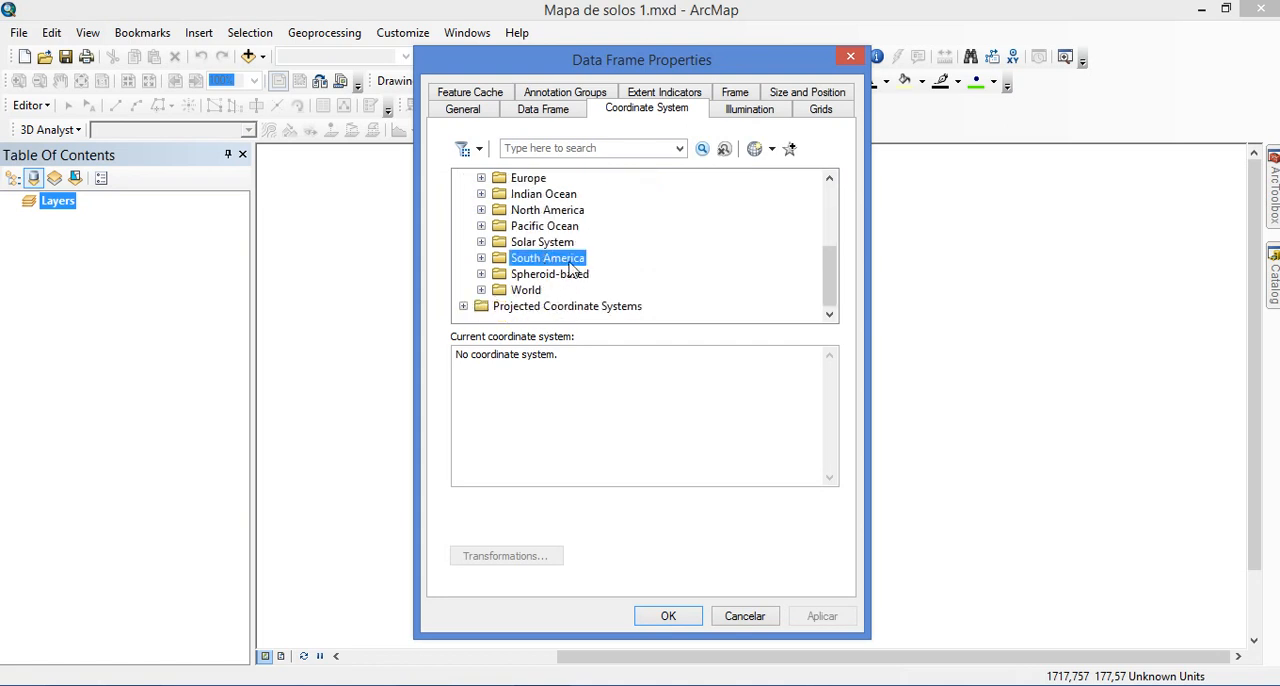
left_click(481, 258)
scroll(578, 245, "down", 6)
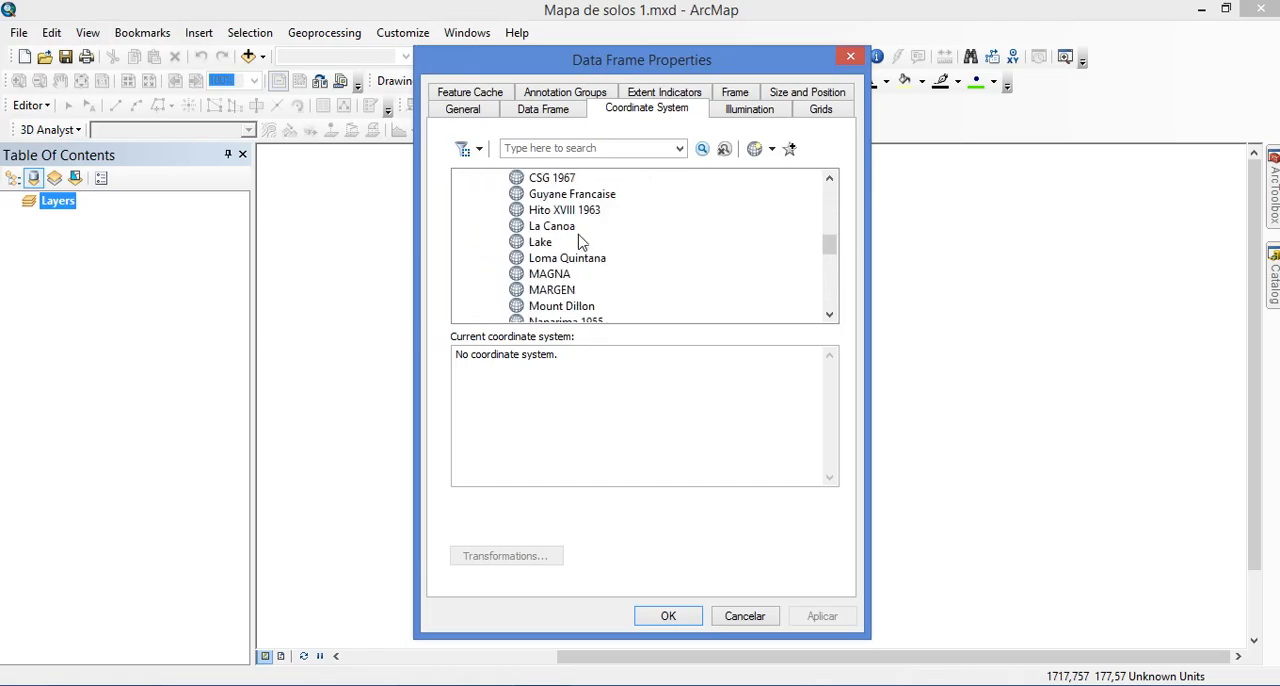
scroll(577, 245, "down", 4)
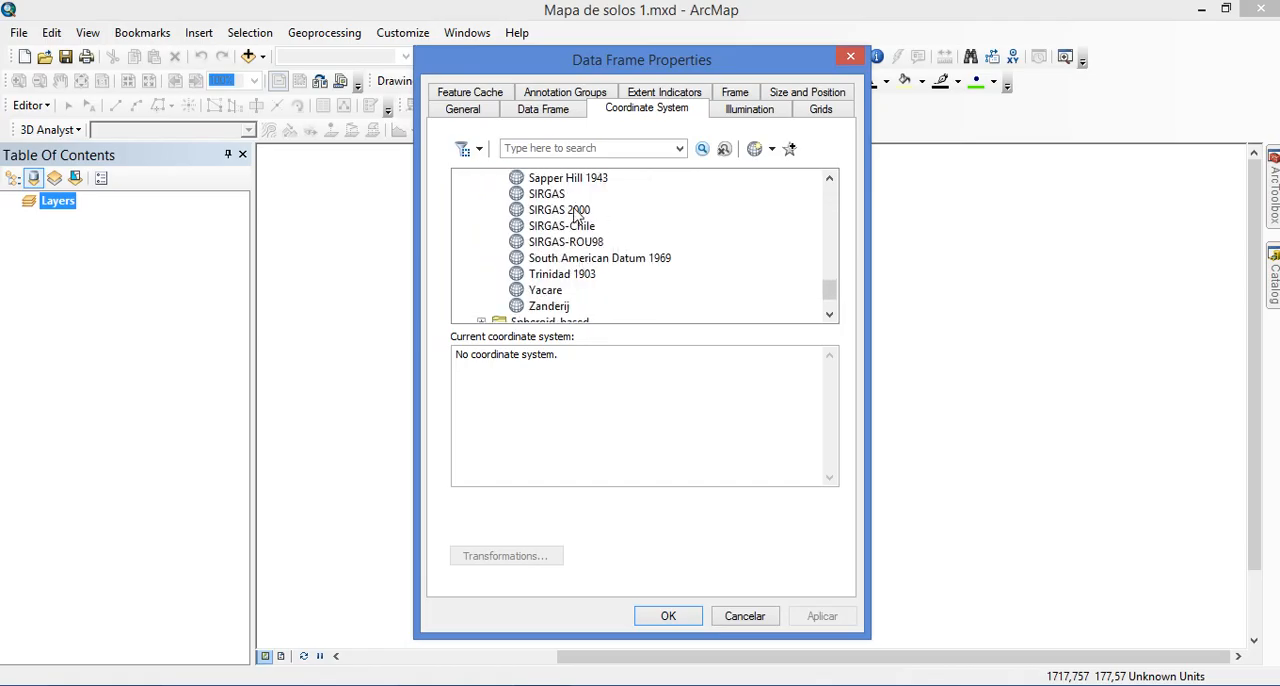
left_click(578, 211)
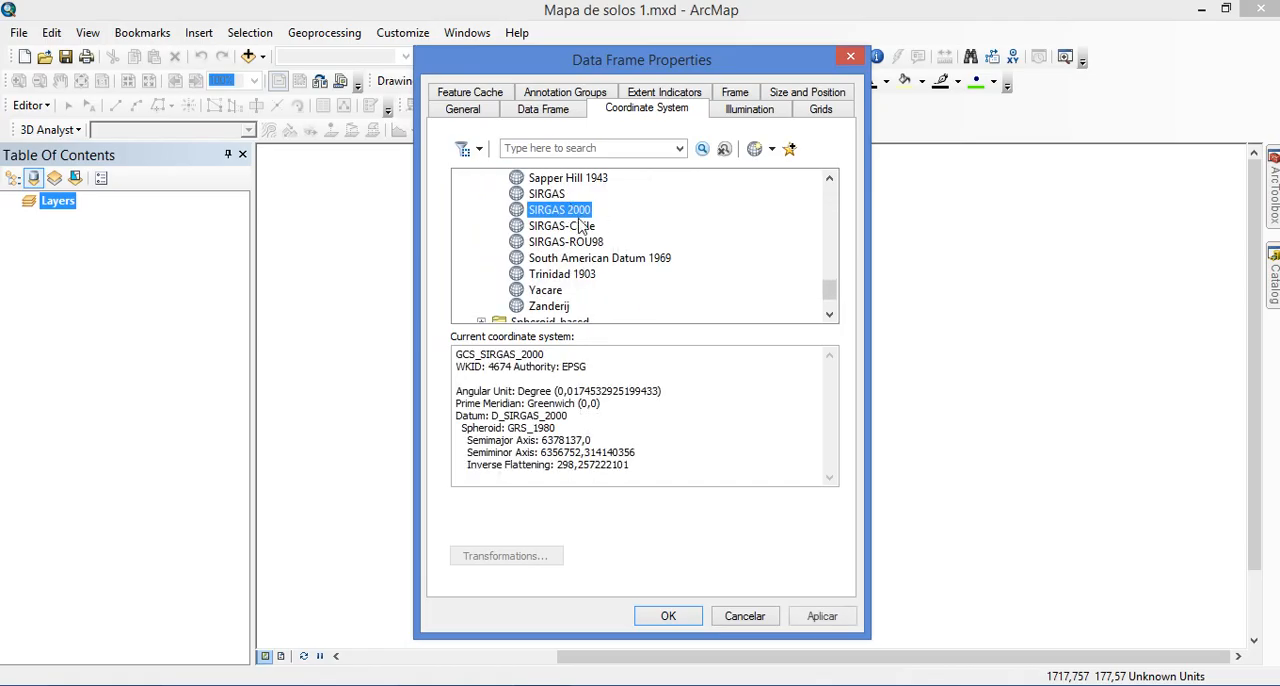
left_click(686, 620)
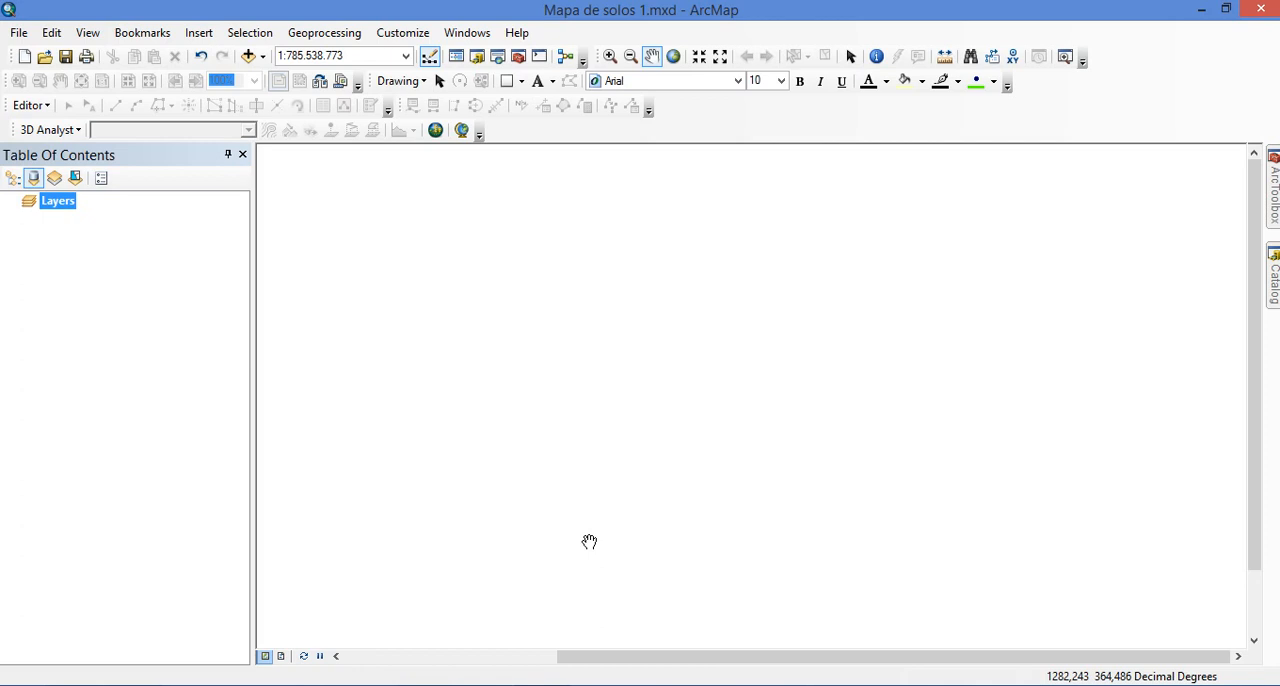
Switch to the Chrome browser and search the web for zoneamento agroecológico de pernambuco
scroll(589, 541, "down", 2)
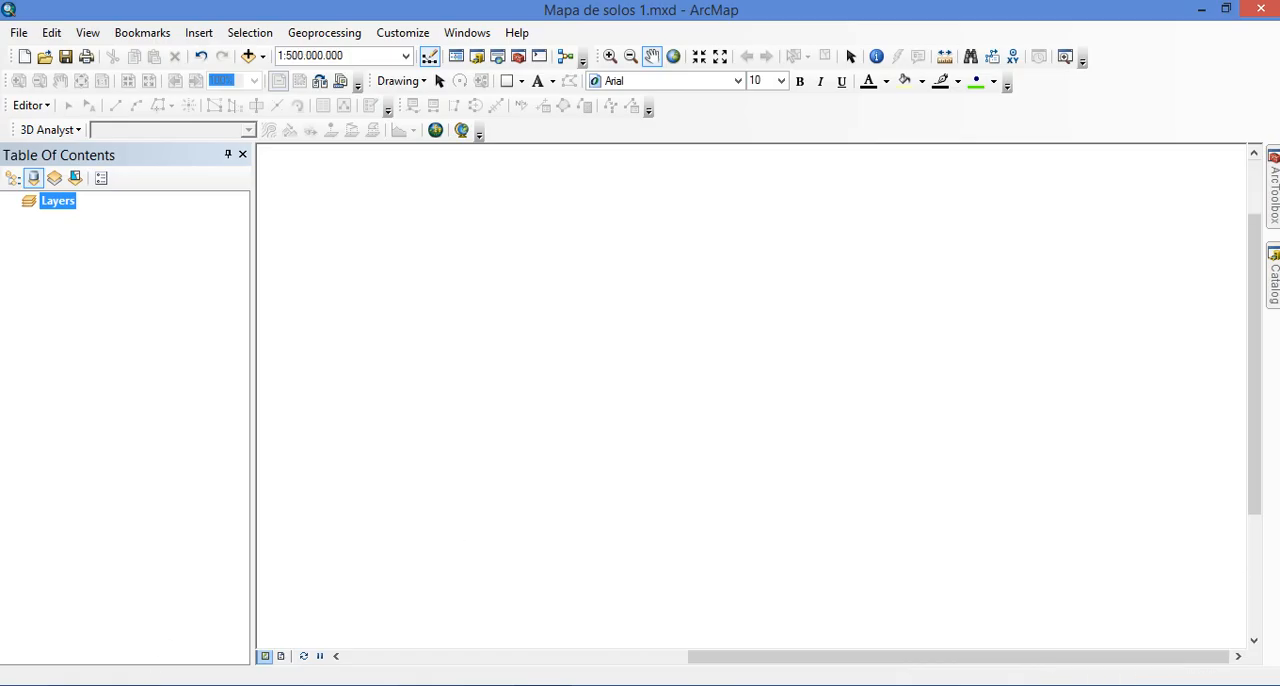
left_click(150, 685)
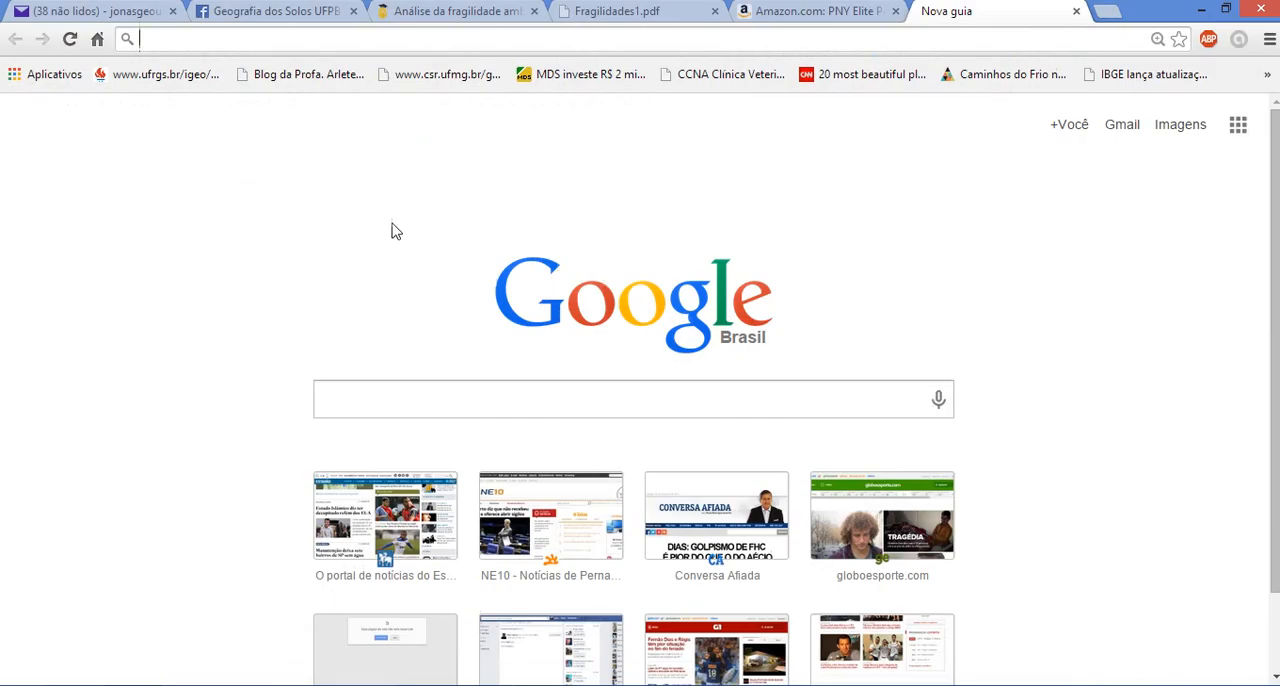
left_click(257, 38)
type("zoneamento")
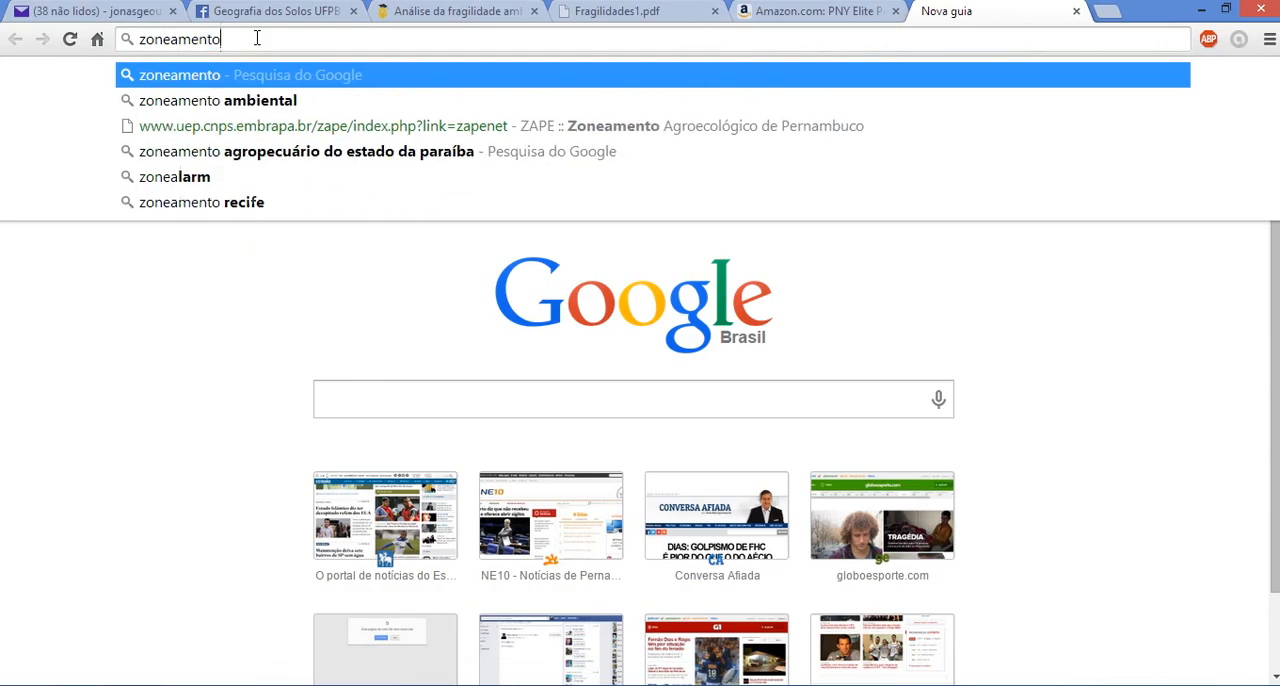
type(" agroe")
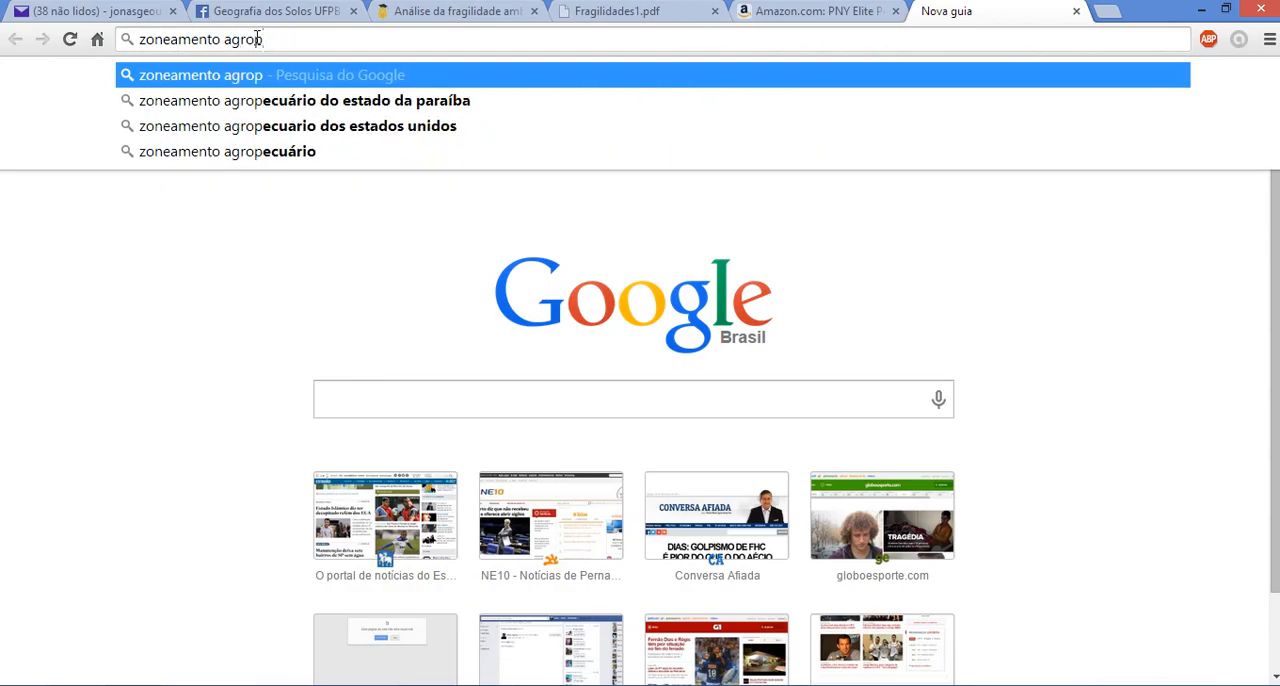
type("c")
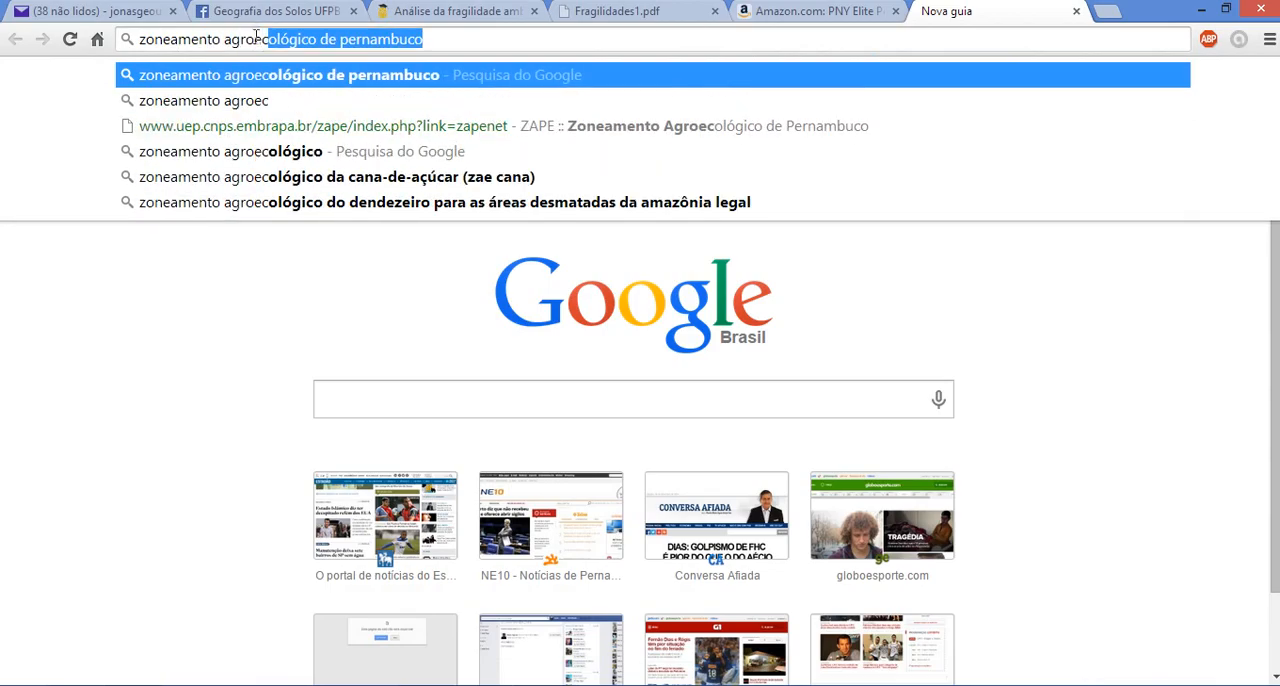
key("Return")
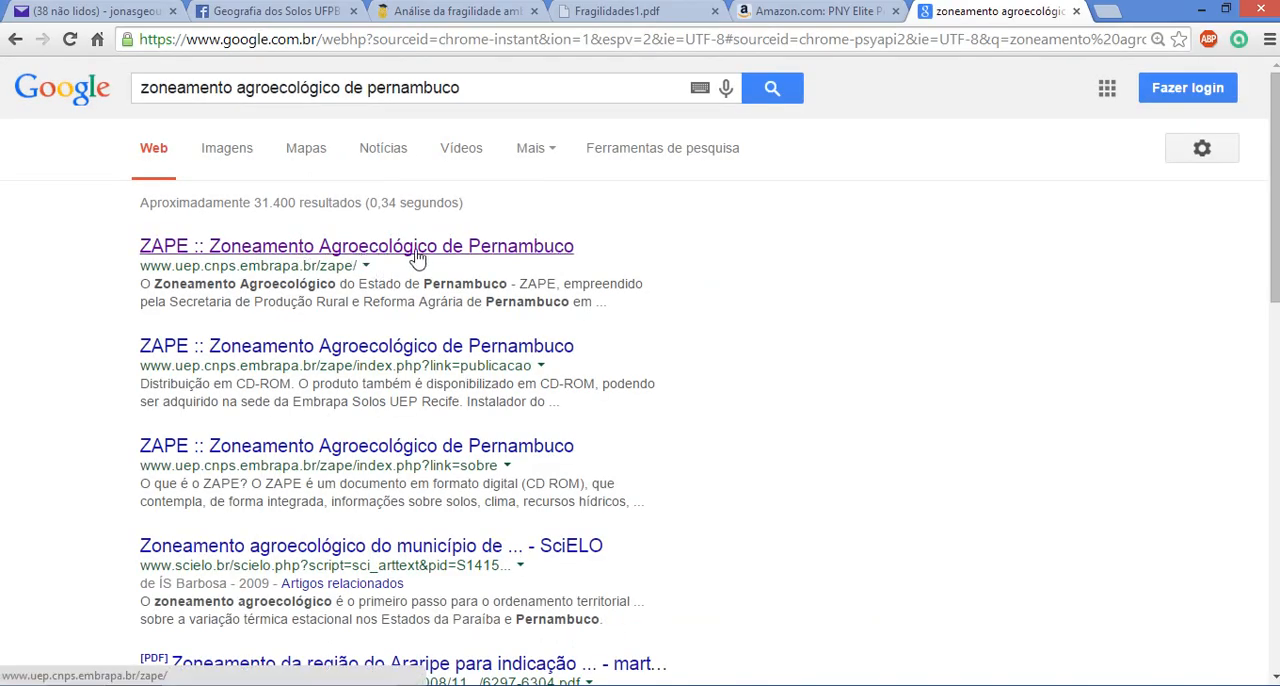
Open Embrapa's ZAPE website, look through its information plans, and go to the CD-ROM publication page
left_click(373, 250)
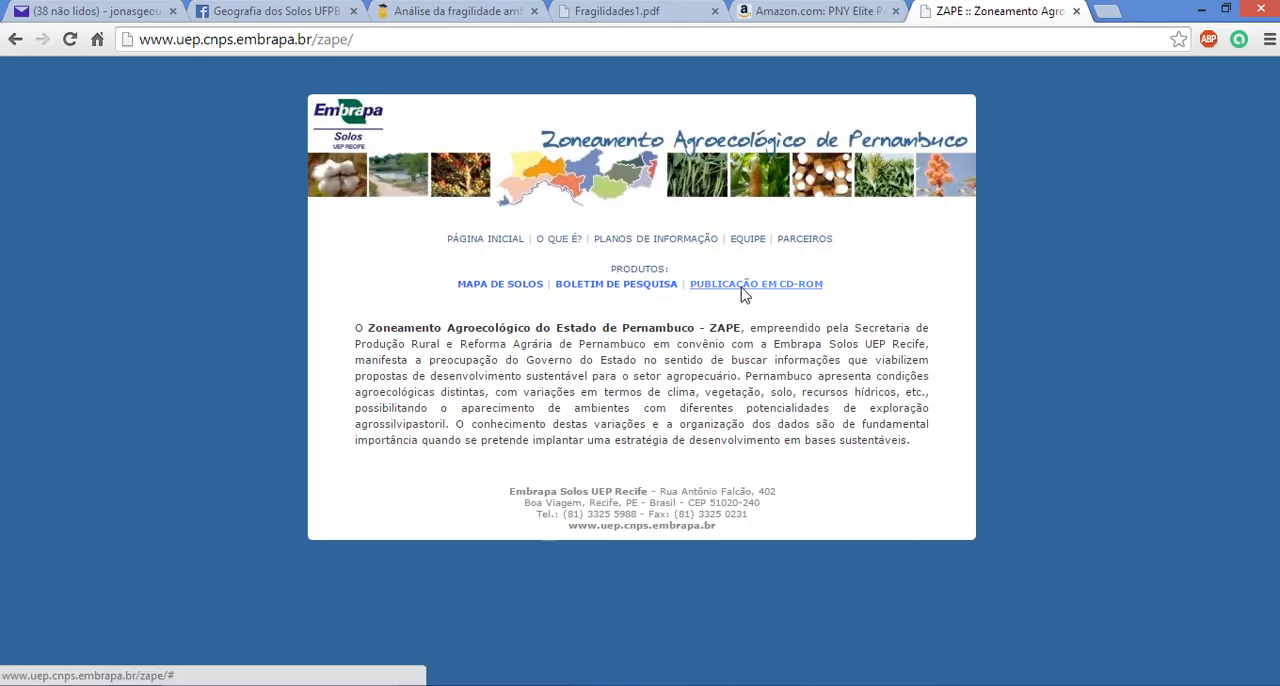
left_click(657, 240)
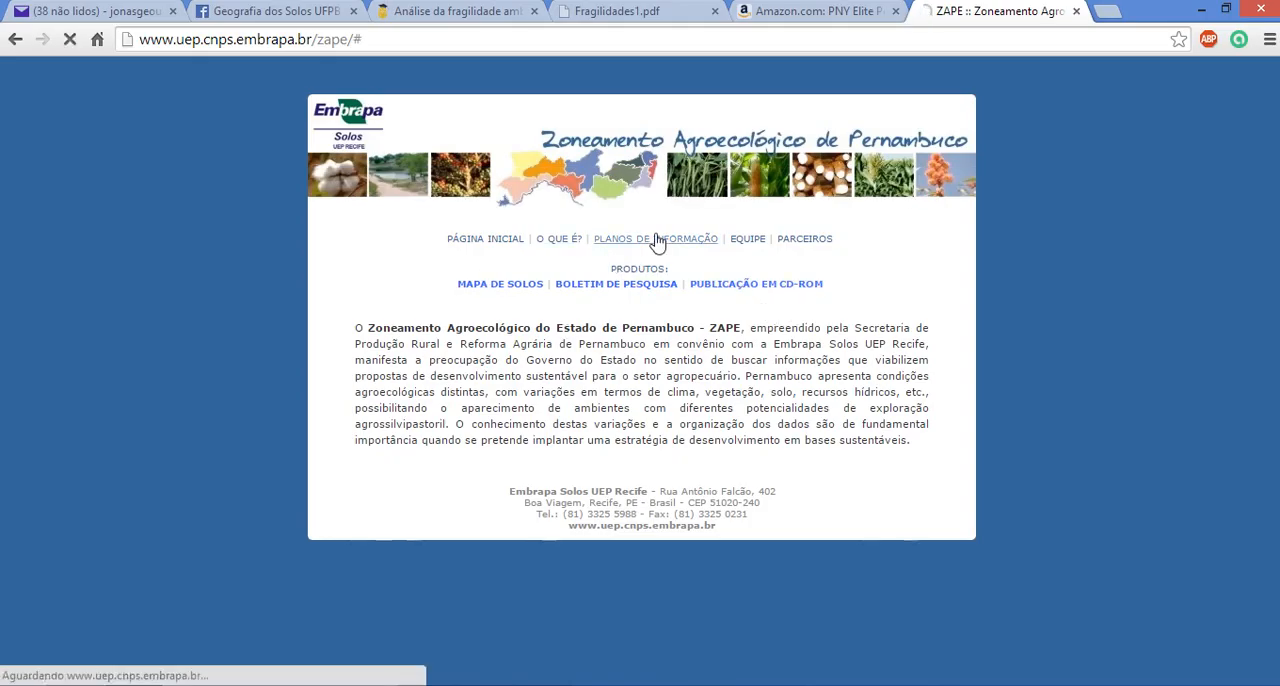
scroll(664, 360, "down", 5)
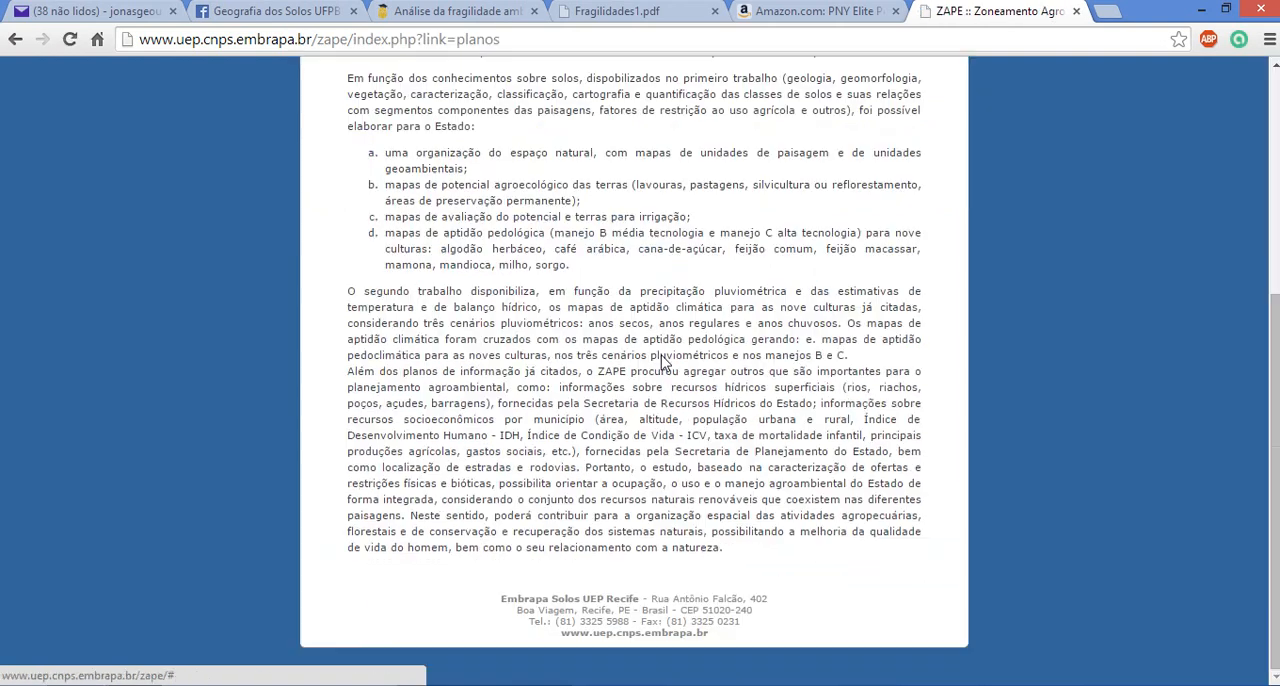
scroll(708, 342, "up", 5)
left_click(726, 288)
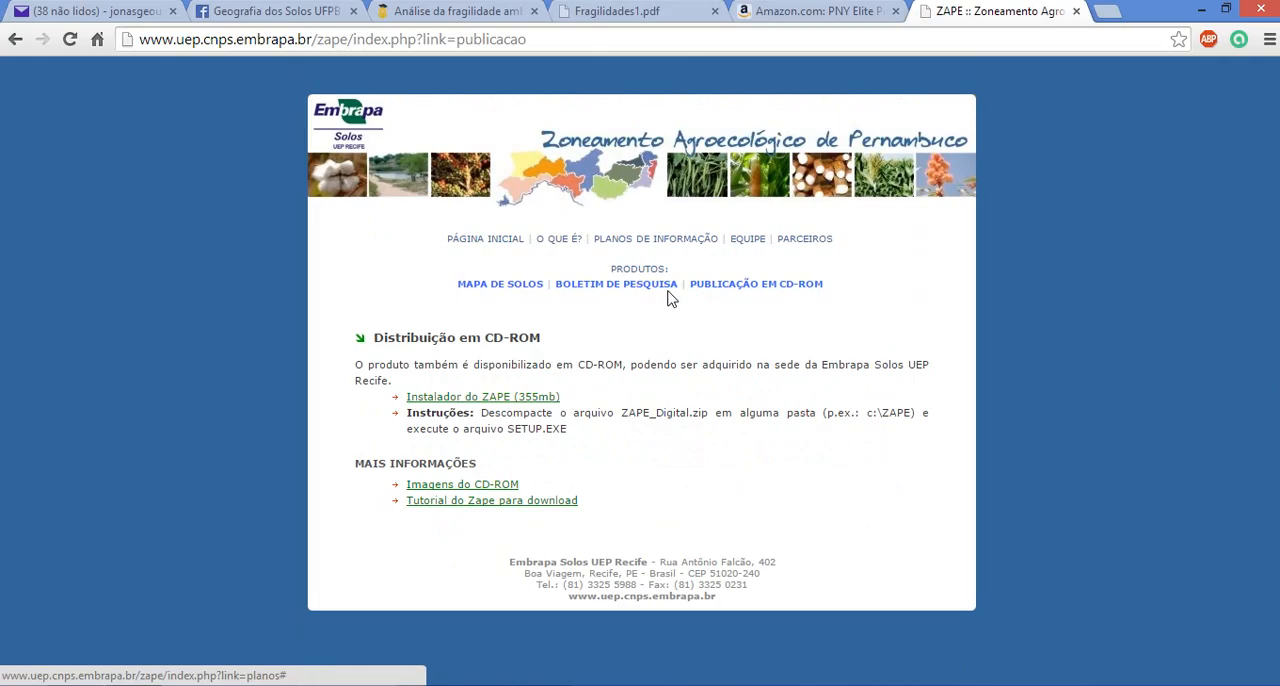
Start downloading the ZAPE installer archive ZAPE_Digital.zip and cancel the download
left_click(477, 398)
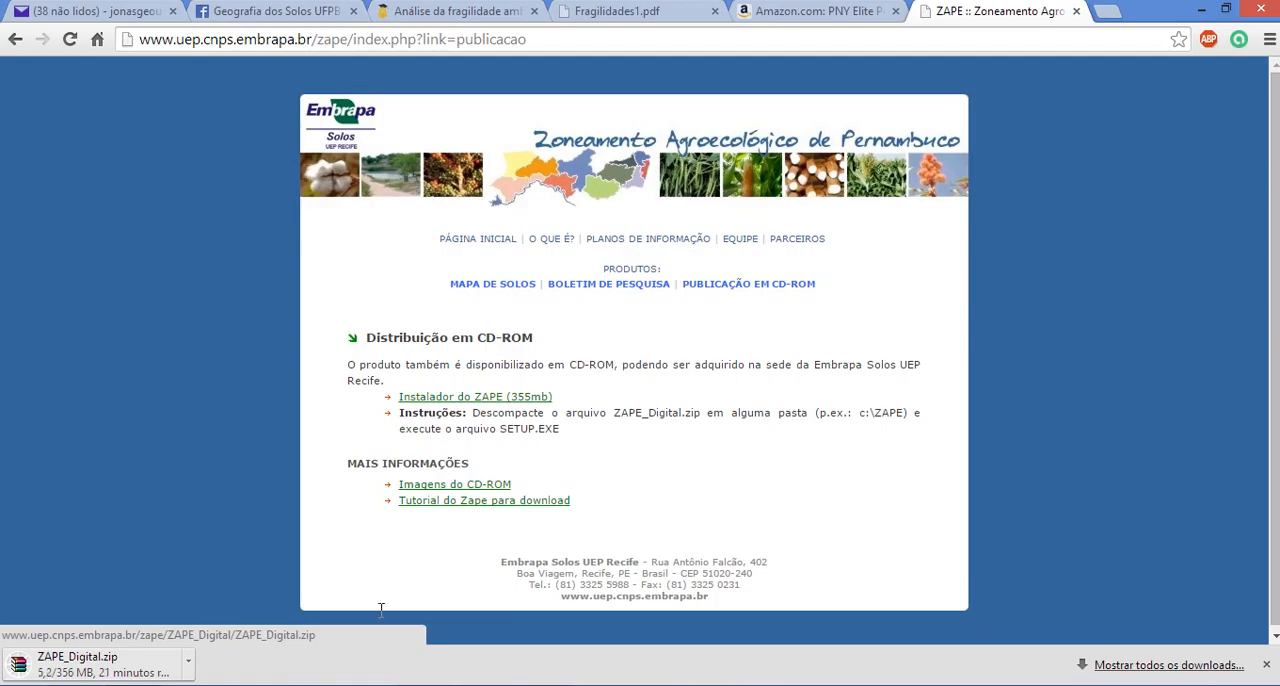
left_click(189, 662)
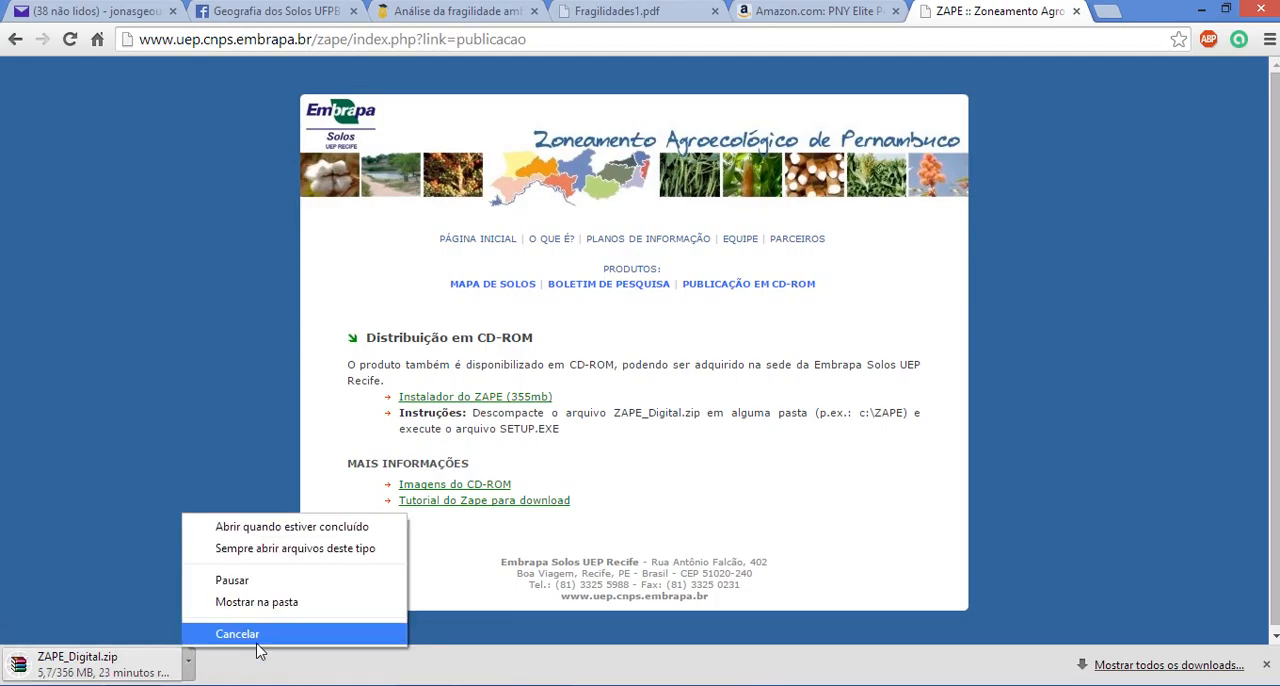
left_click(237, 634)
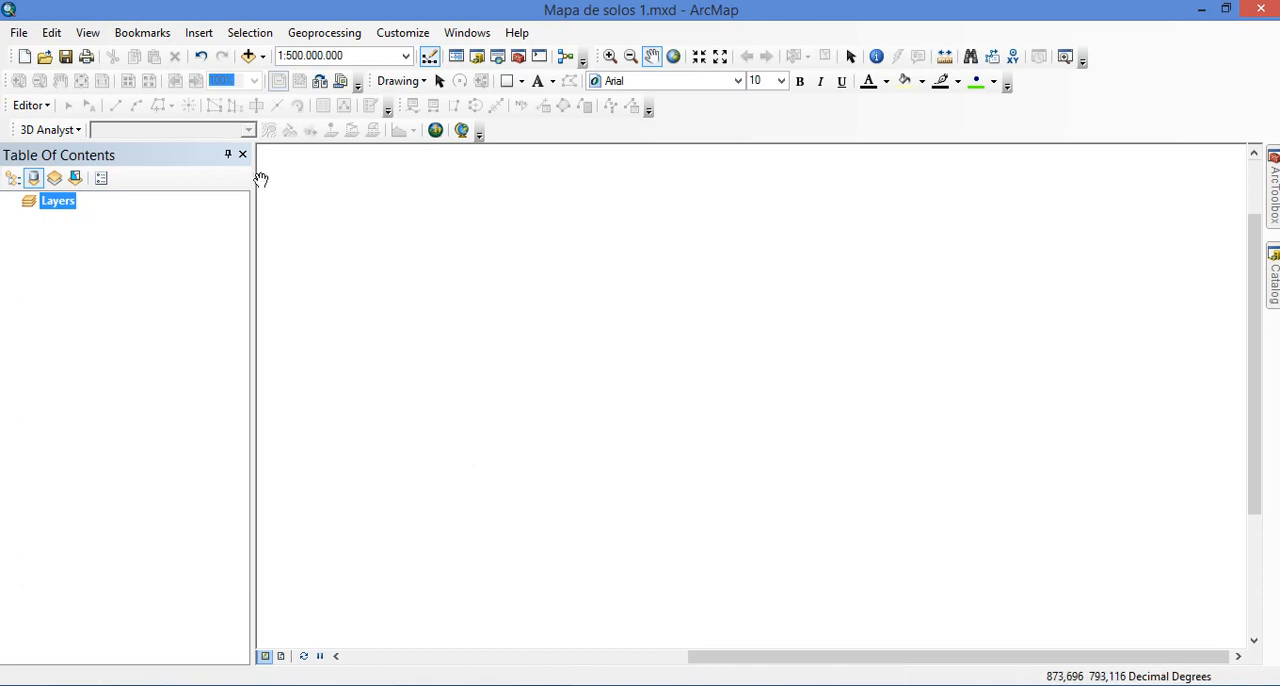
Connect the ZAPE folder on the removable disk (F:) as a data source for adding layers
left_click(248, 57)
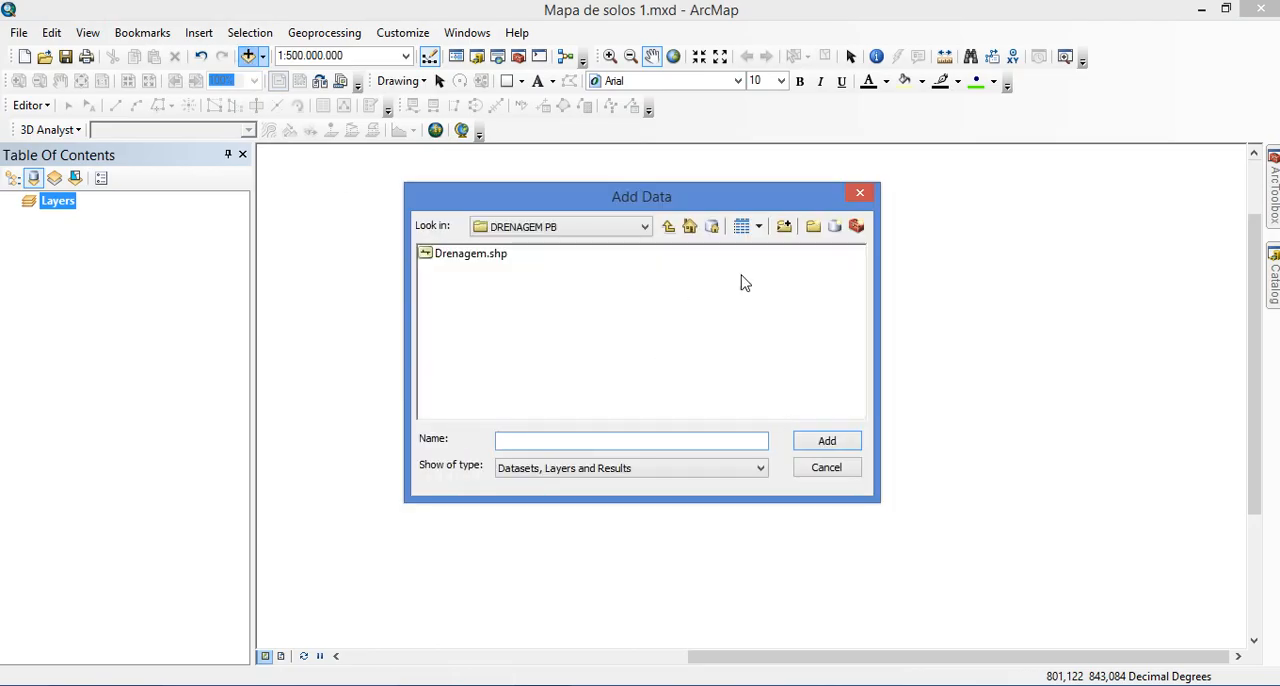
left_click(606, 228)
left_click(606, 228)
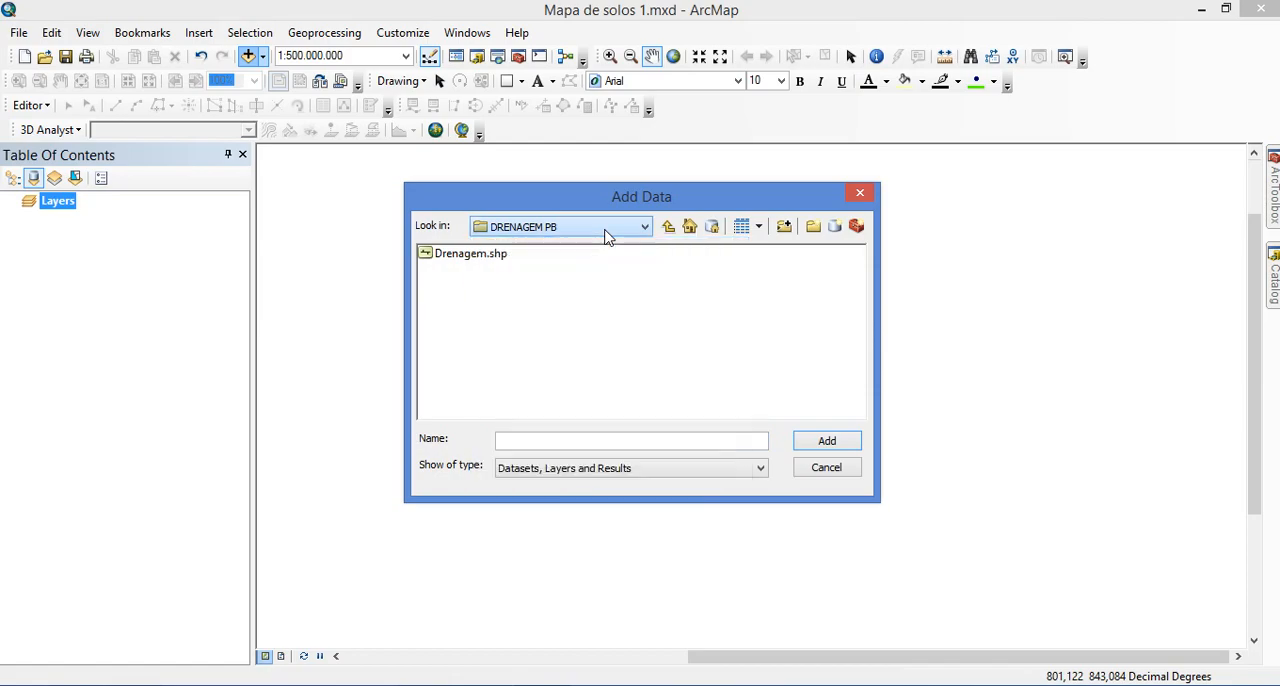
left_click(785, 230)
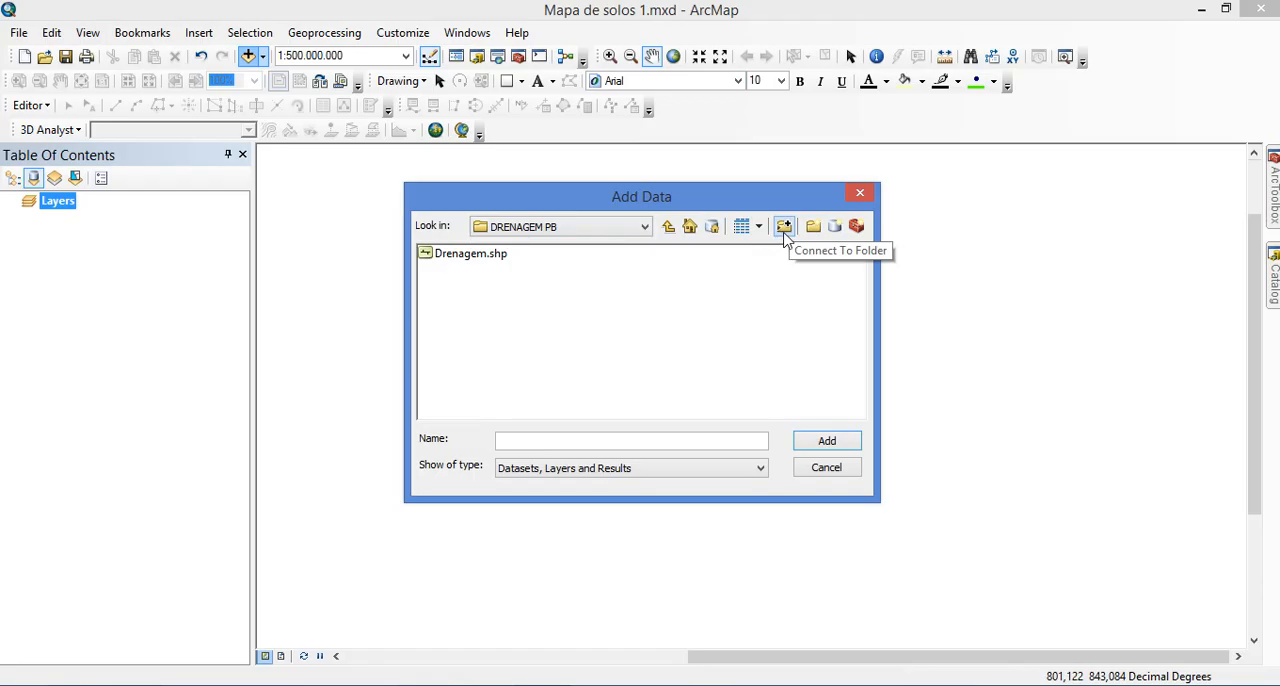
left_click(784, 228)
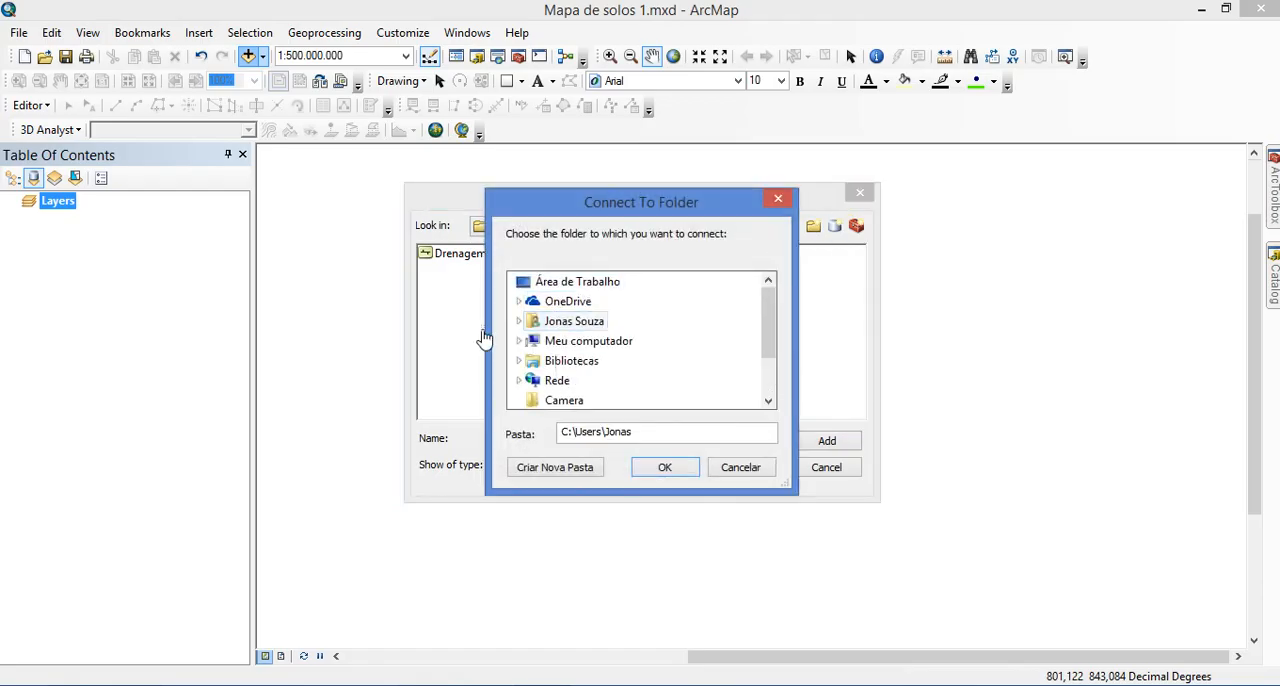
left_click(762, 378)
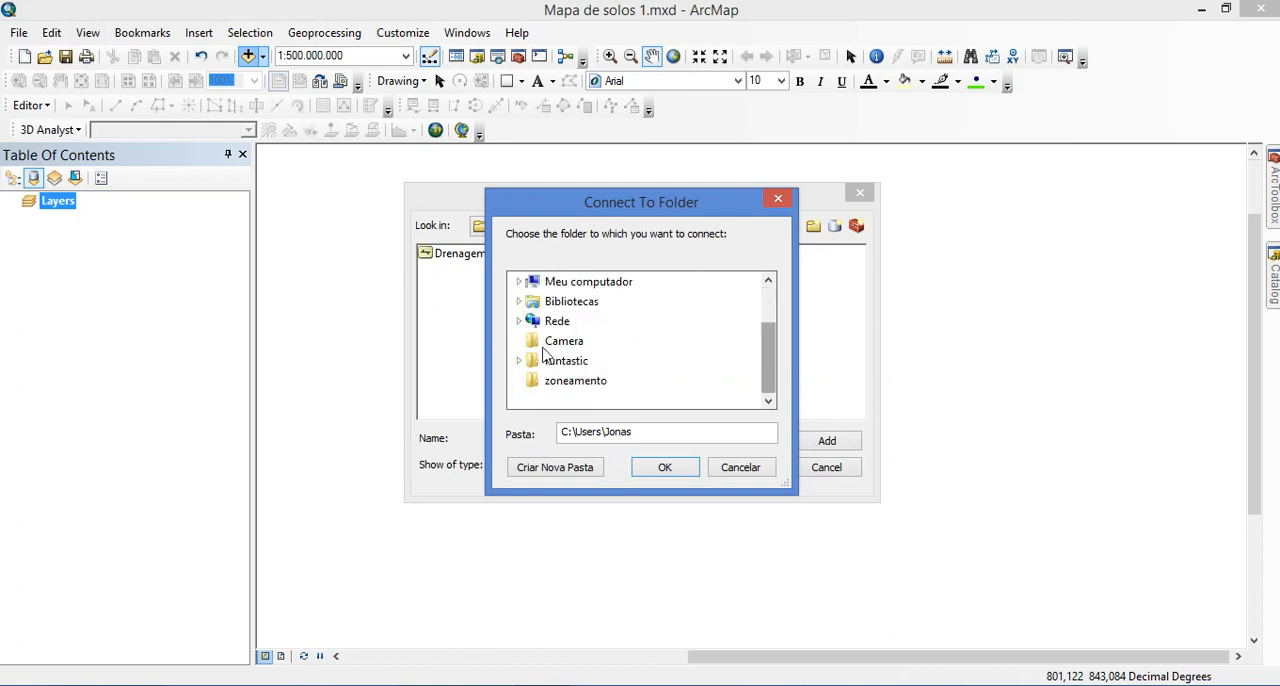
left_click(520, 283)
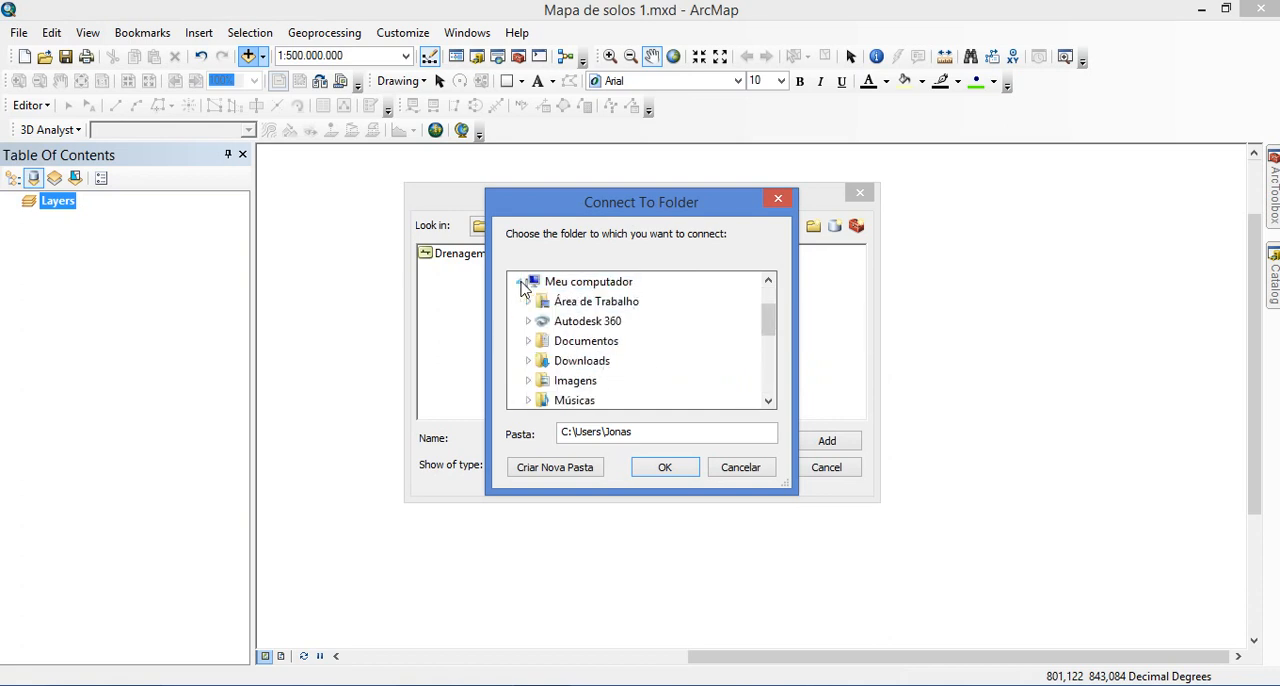
left_click(770, 377)
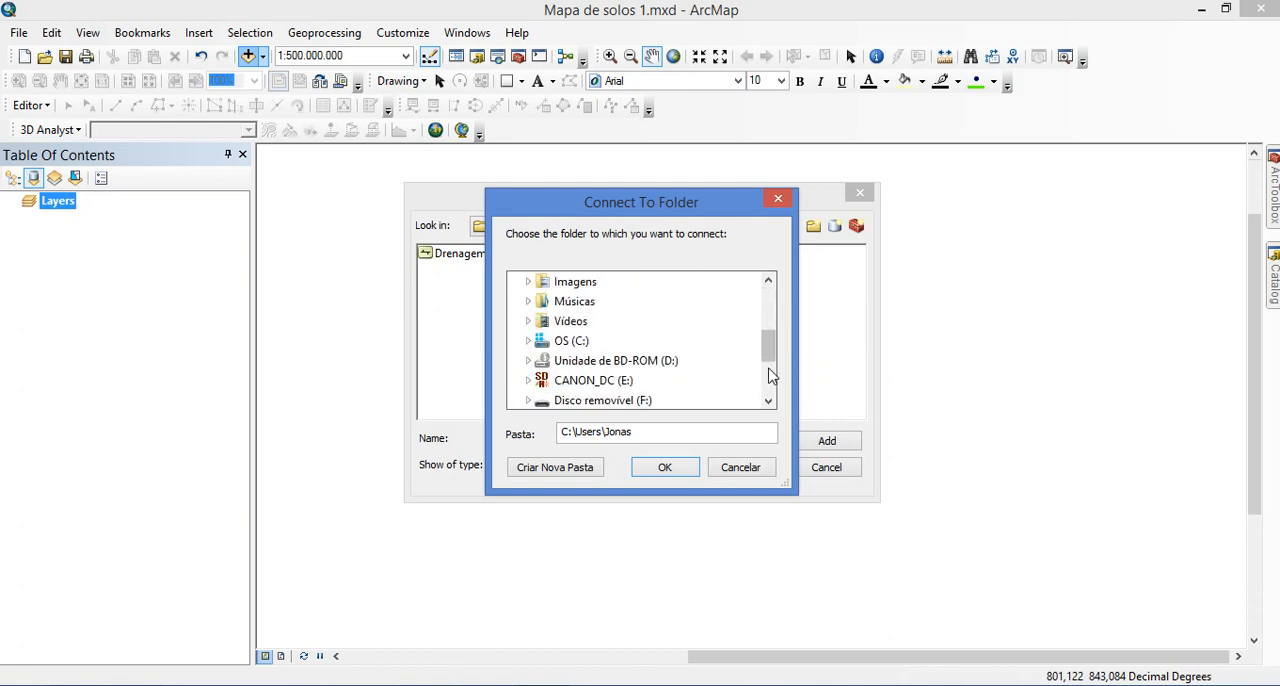
left_click(771, 374)
double_click(612, 303)
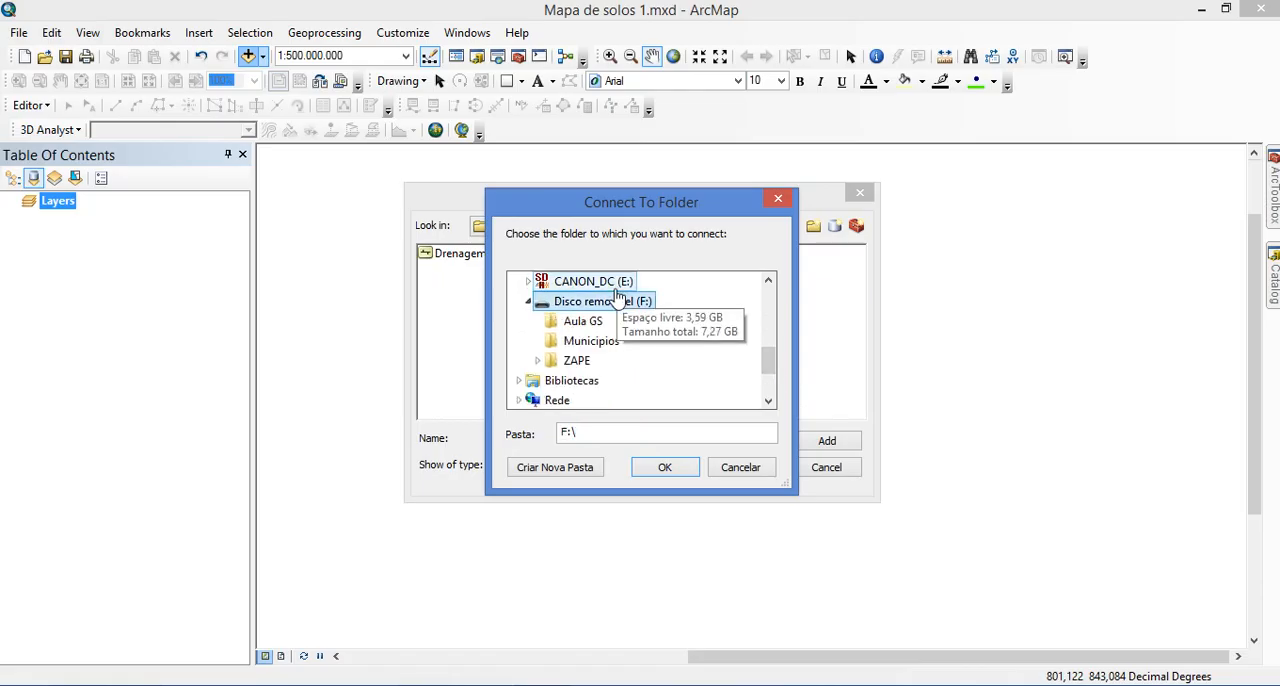
double_click(577, 360)
left_click(662, 469)
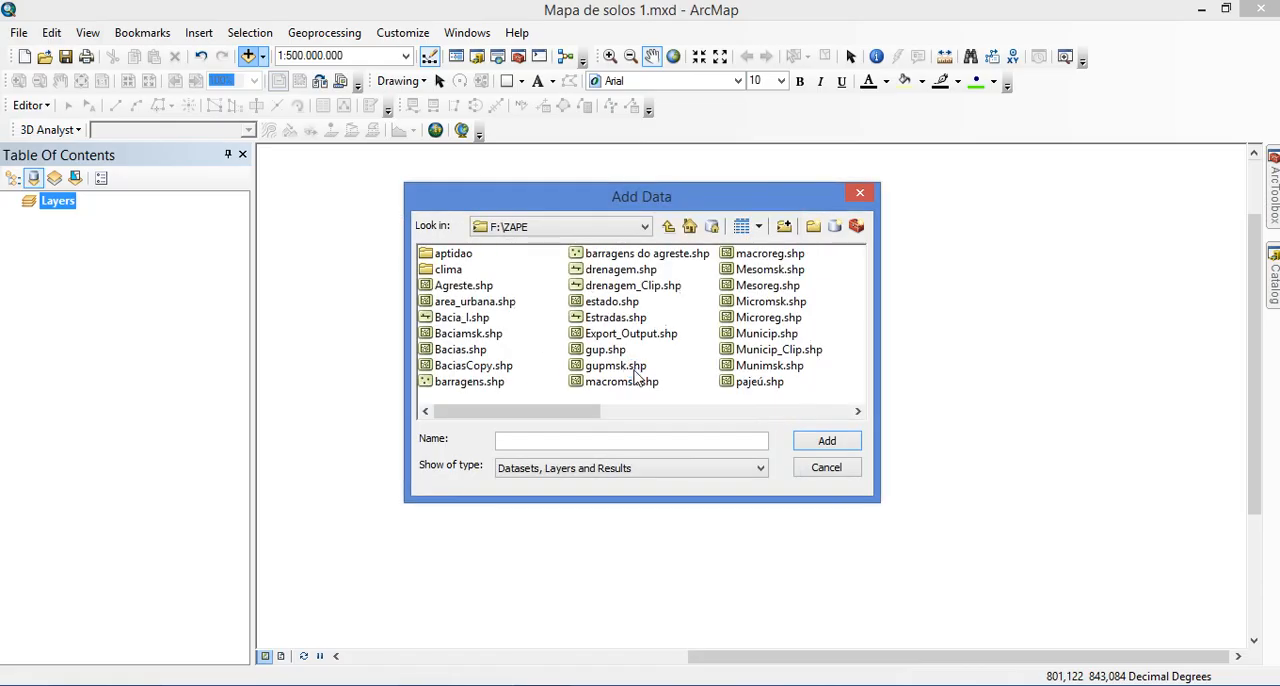
Add the Municip.shp shapefile from F:\ZAPE to the map and dismiss the coordinate system warning without setting a transformation
left_click(606, 350)
left_click(620, 382)
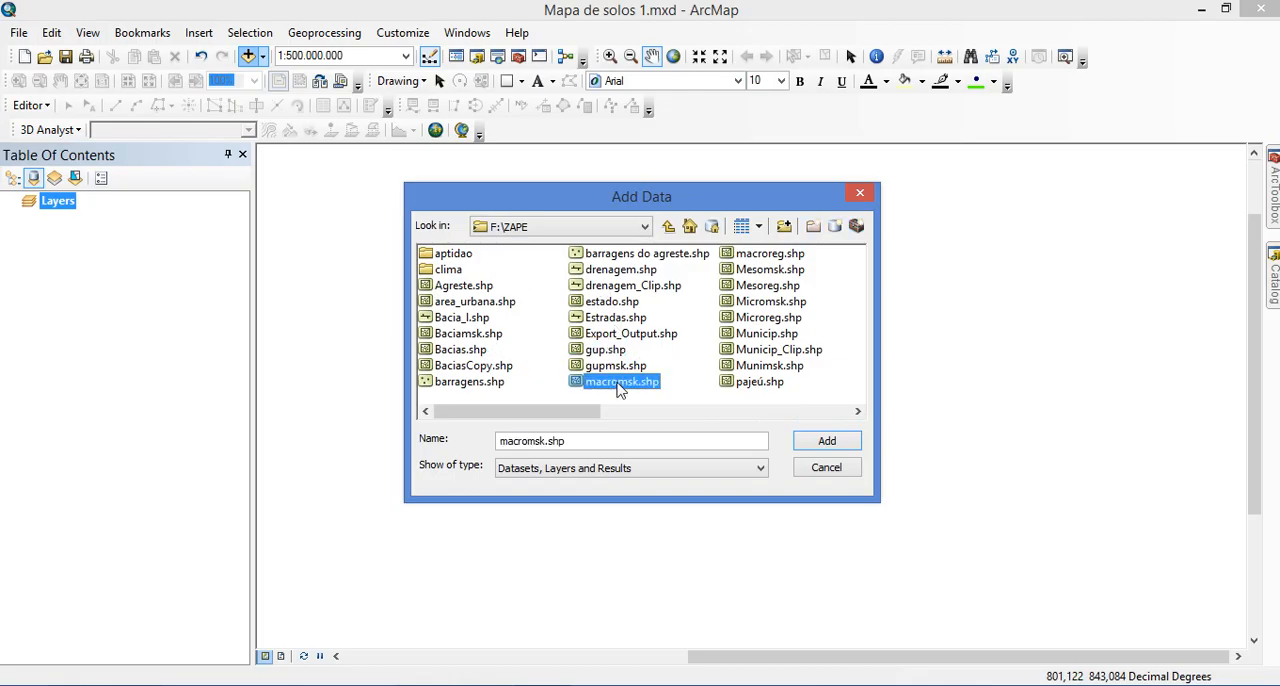
left_click(532, 302)
left_click(462, 303)
left_click(462, 318)
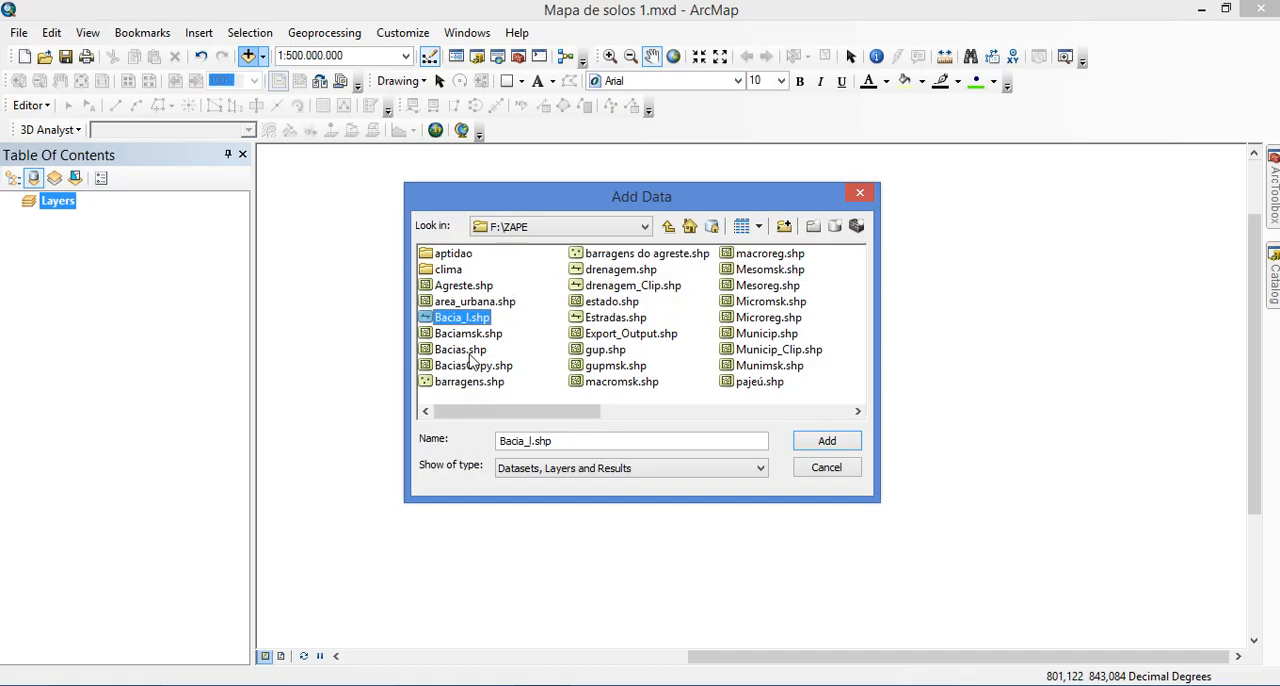
left_click(460, 349)
left_click(469, 382)
left_click(620, 270)
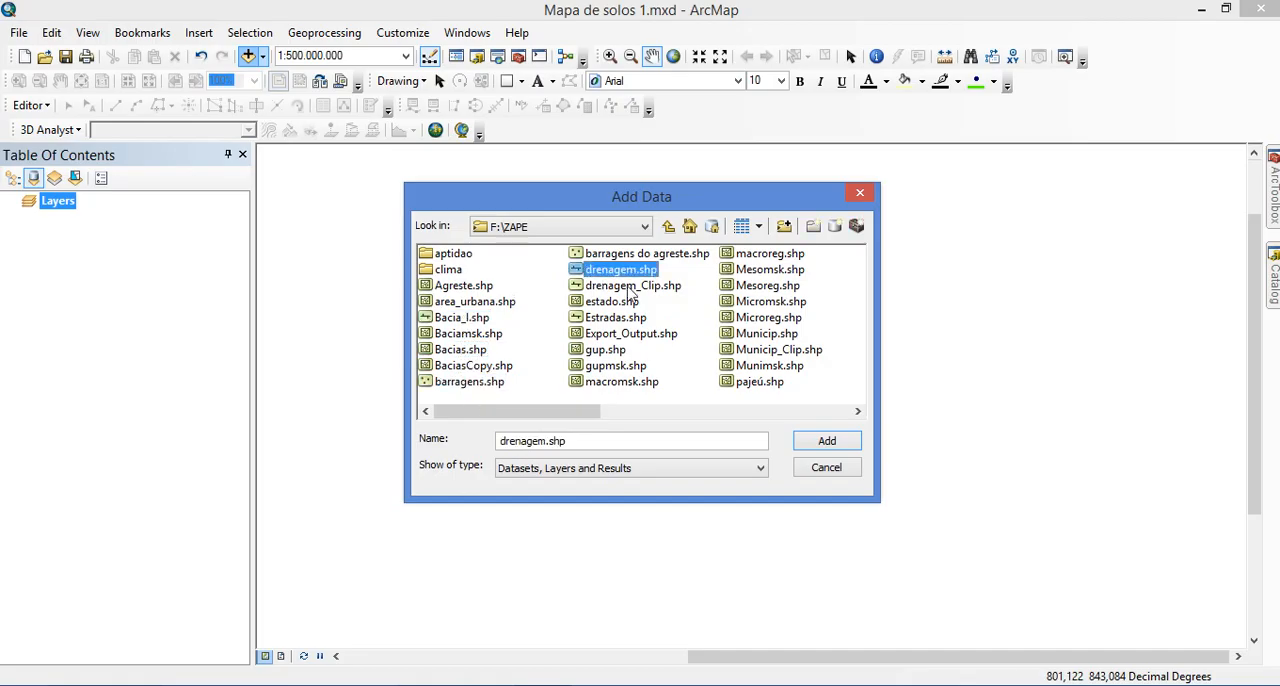
left_click(769, 256)
left_click(768, 336)
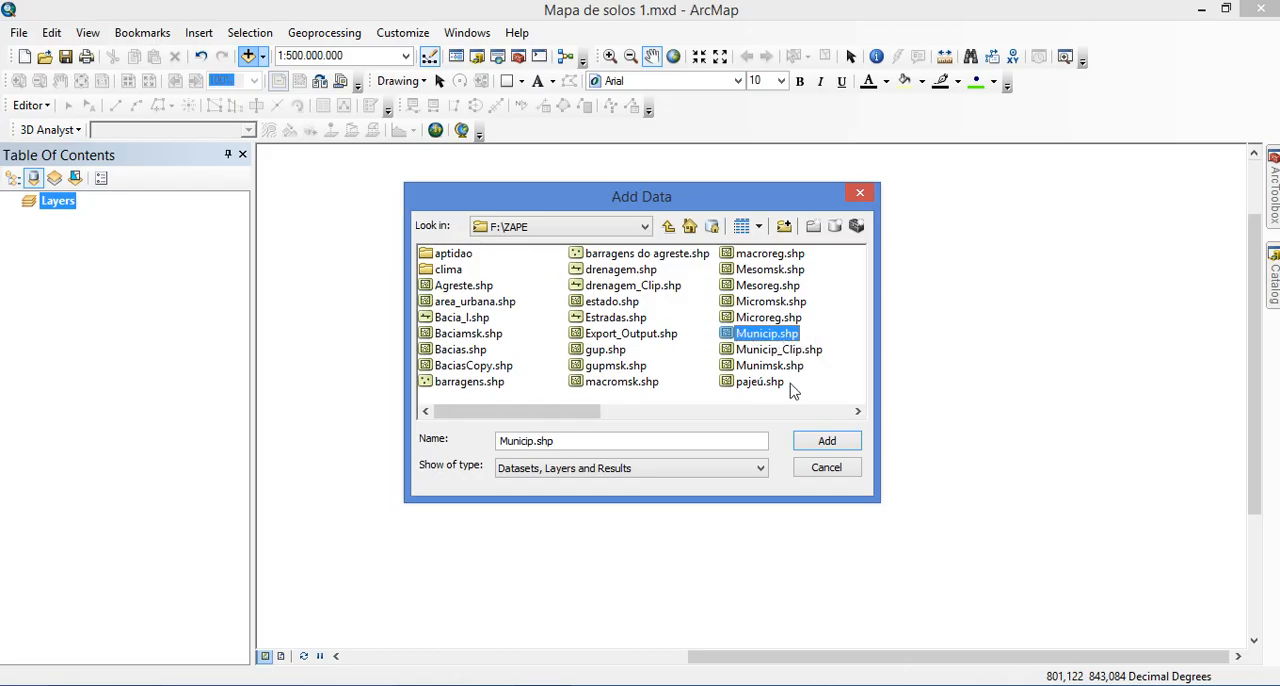
left_click(822, 446)
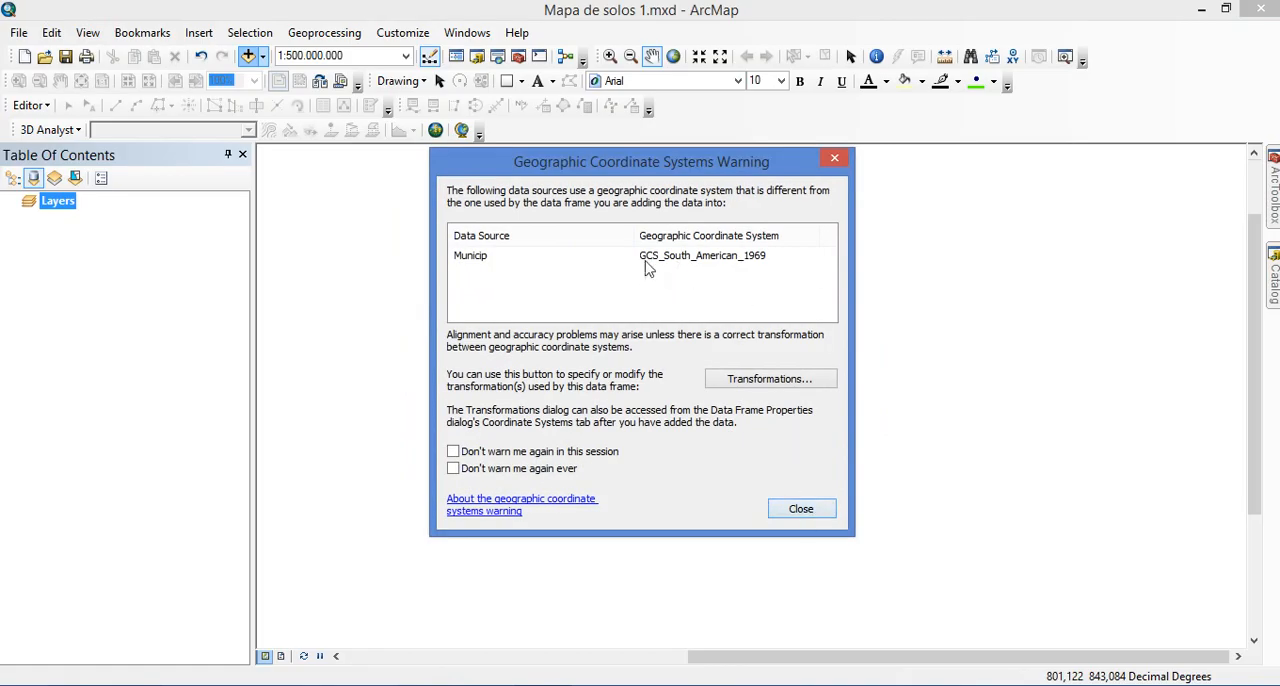
left_click(801, 510)
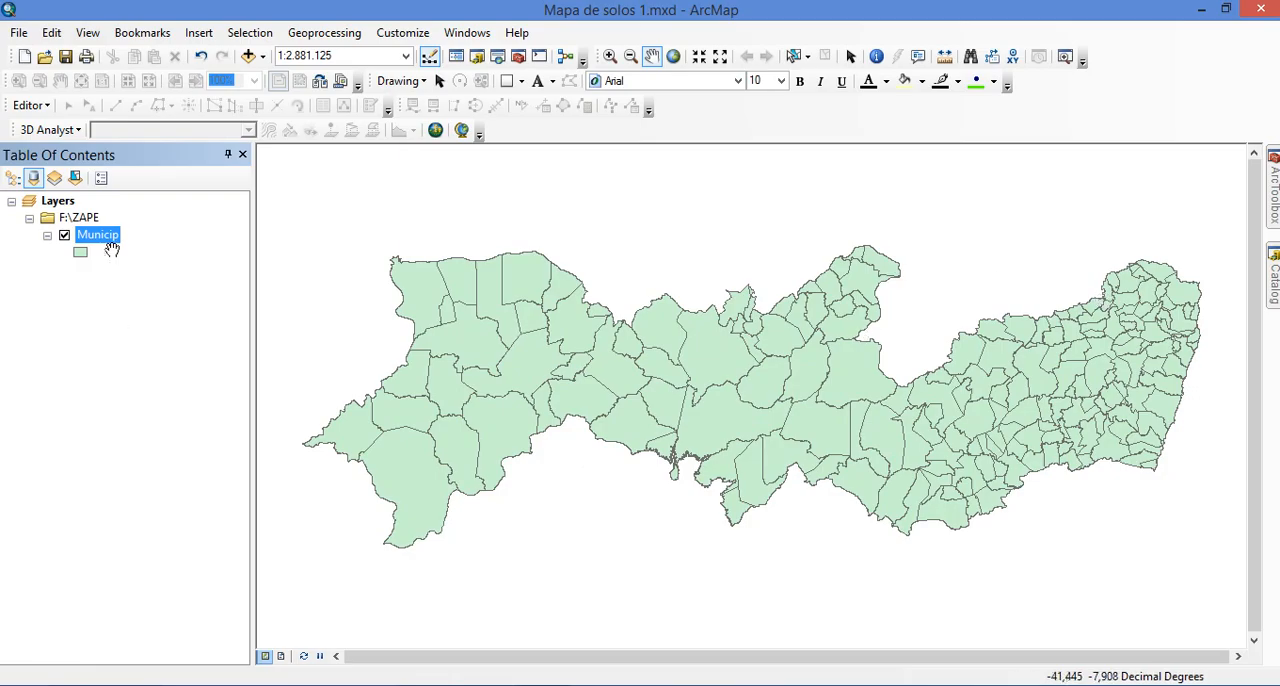
Open the attribute table of the Municip layer and move it so the eastern part of the map stays uncovered
left_click(123, 345)
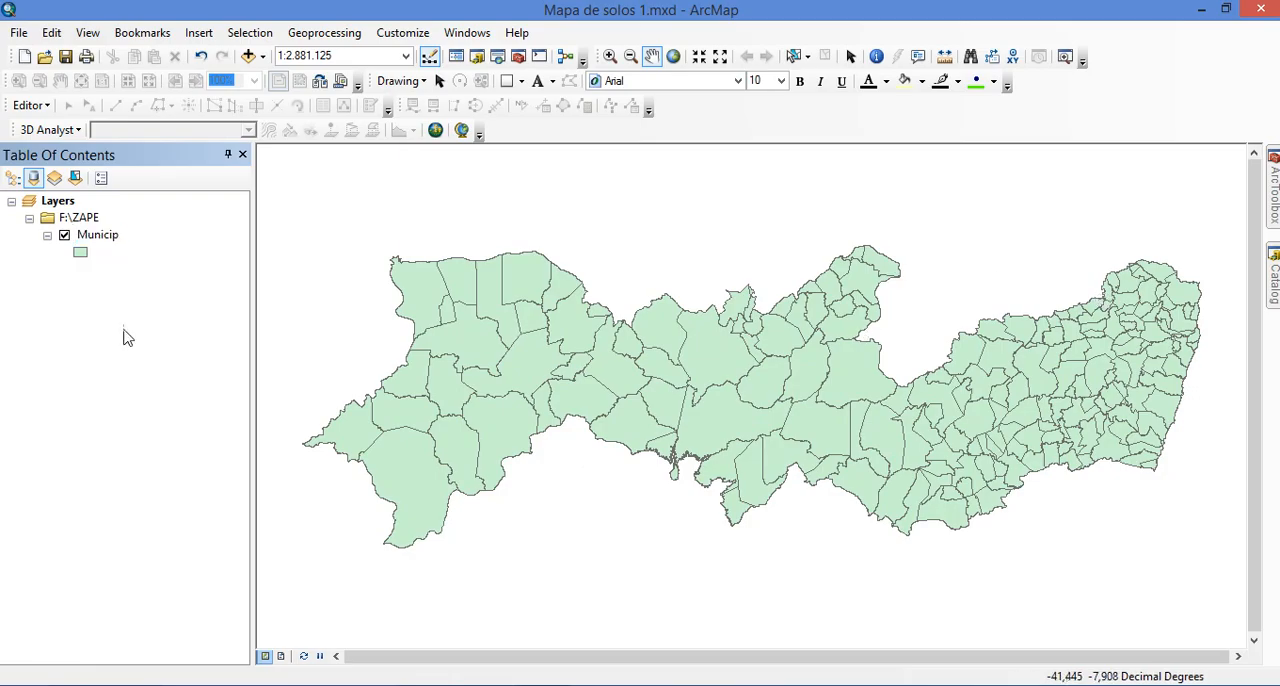
right_click(102, 238)
left_click(74, 300)
right_click(100, 236)
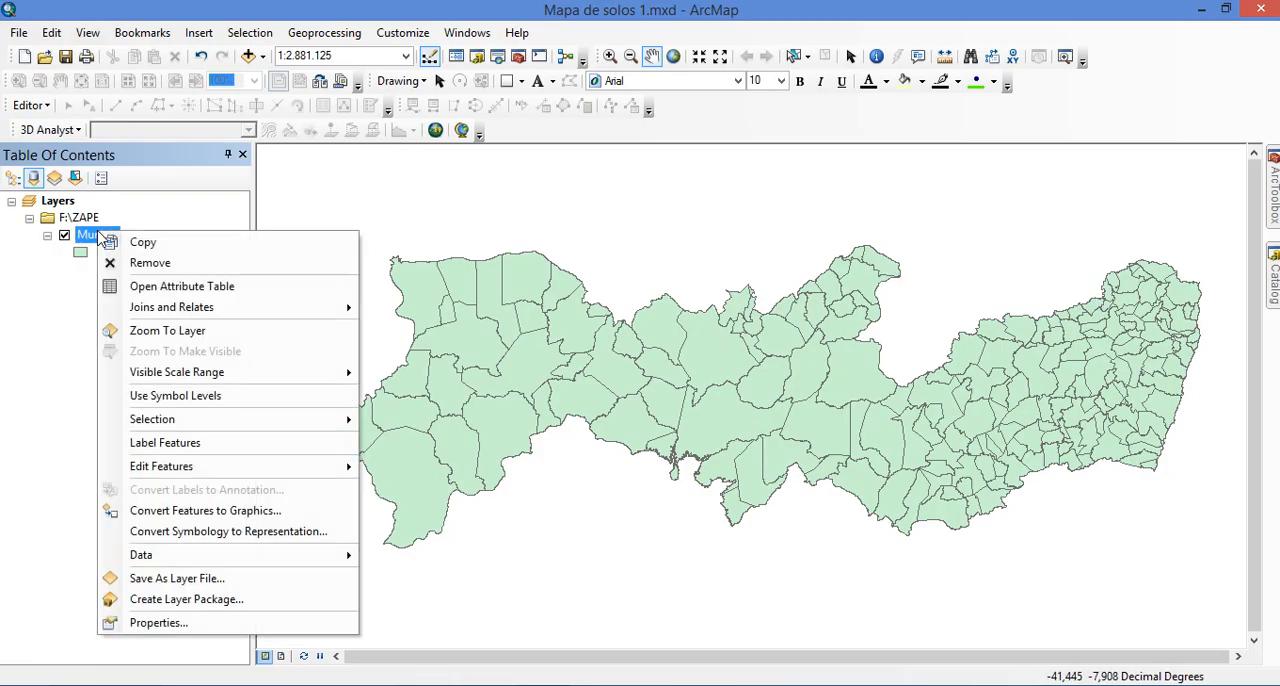
left_click(40, 307)
left_click(99, 238)
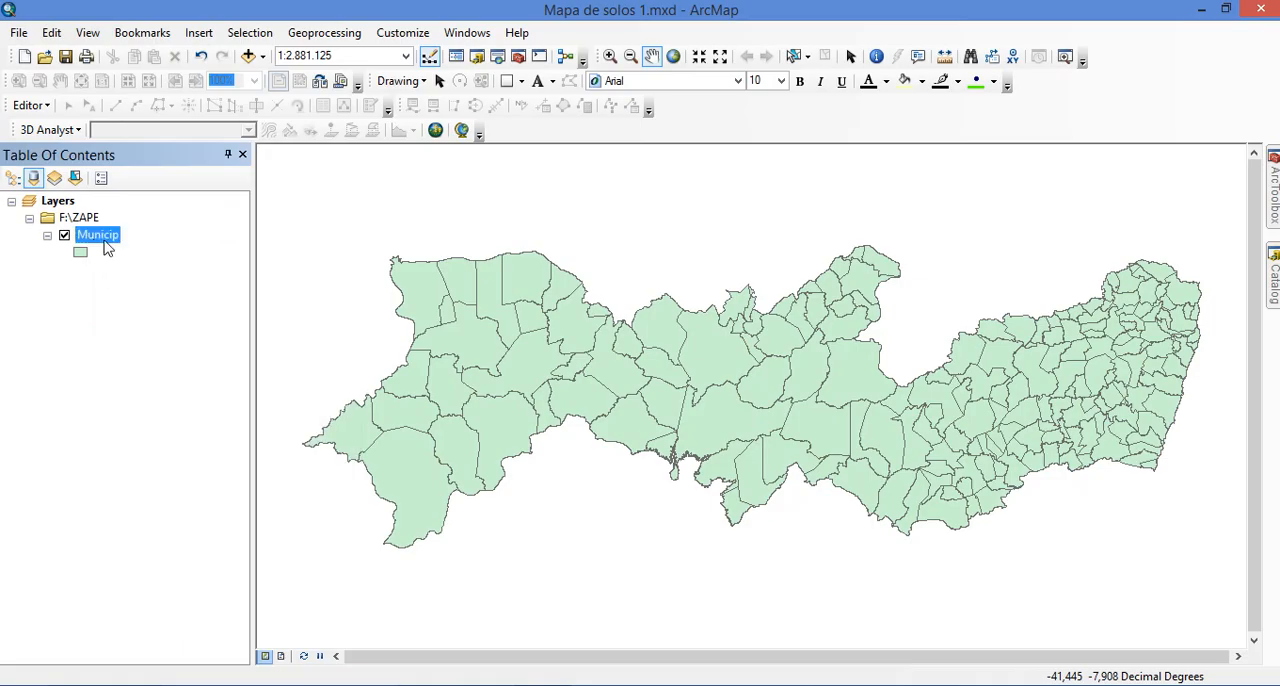
right_click(86, 238)
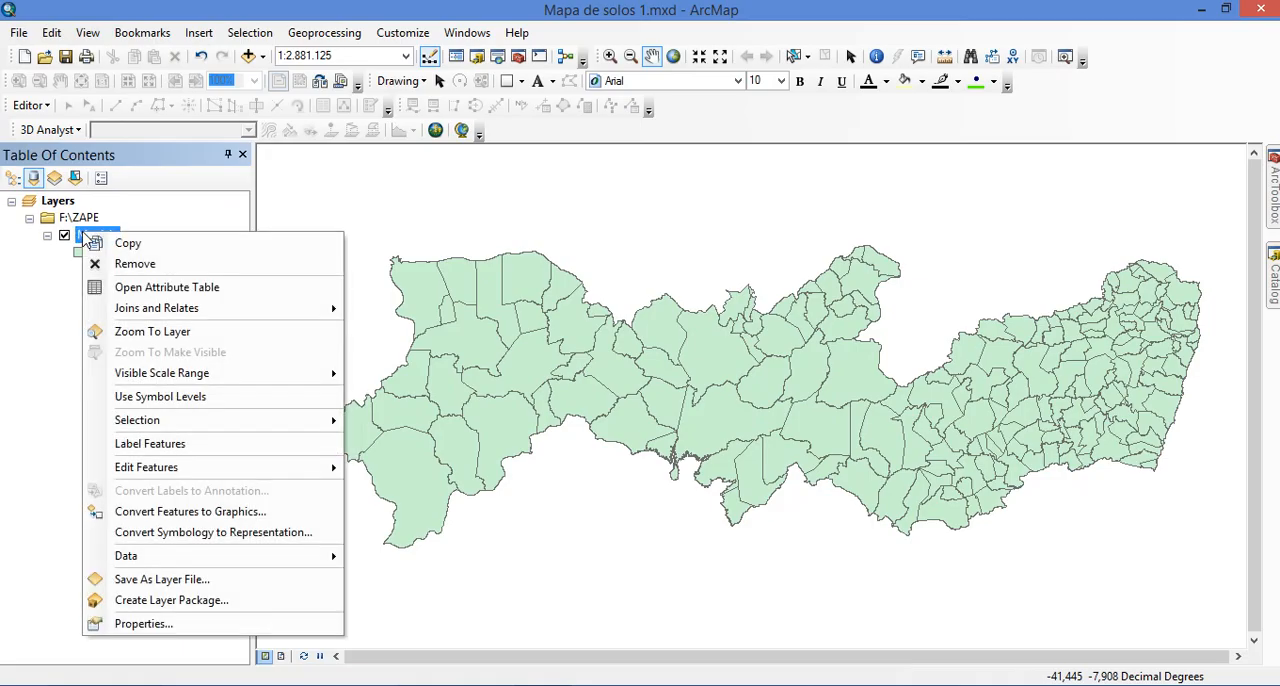
left_click(156, 288)
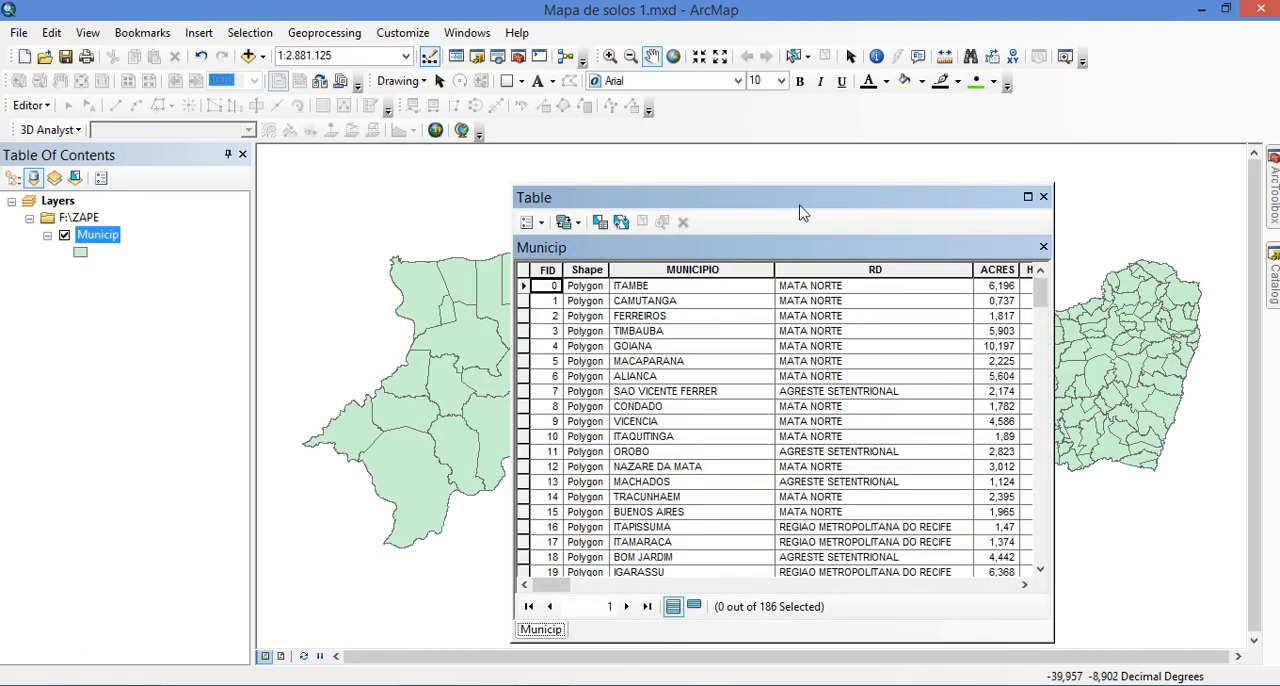
left_click_drag(648, 193, 524, 186)
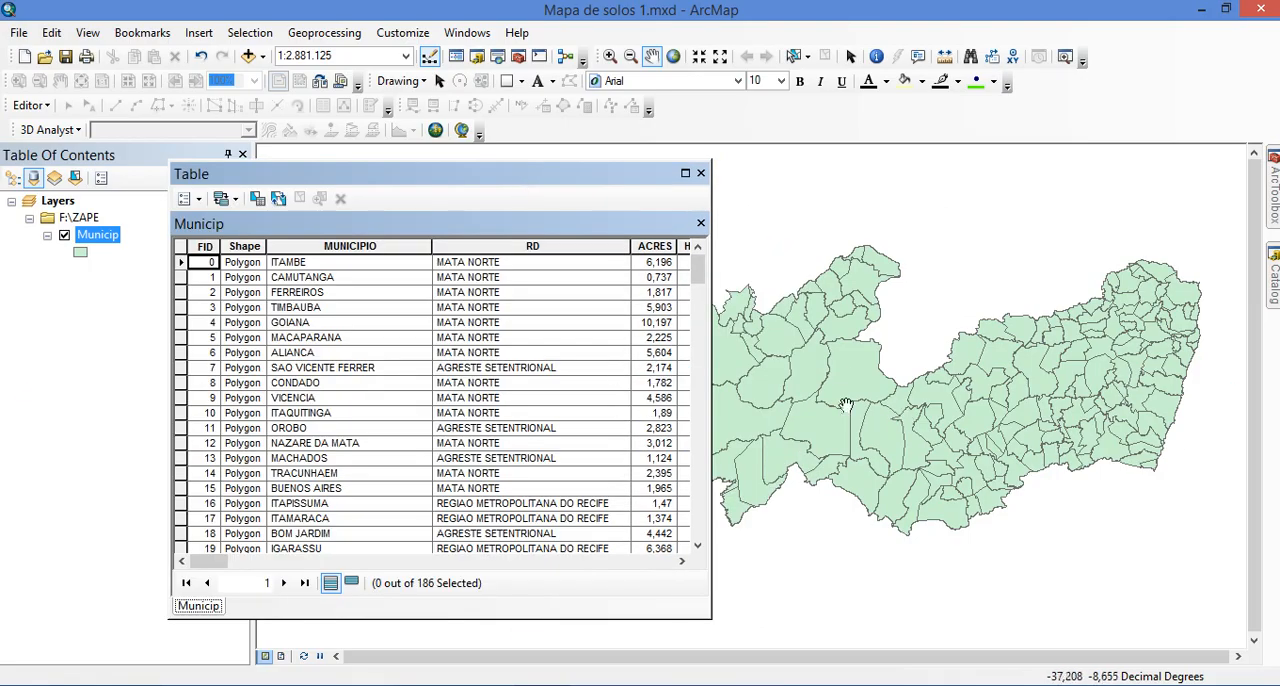
Examine the municipality names listed in the MUNICIPIO field of the Municip attribute table
left_click(322, 351)
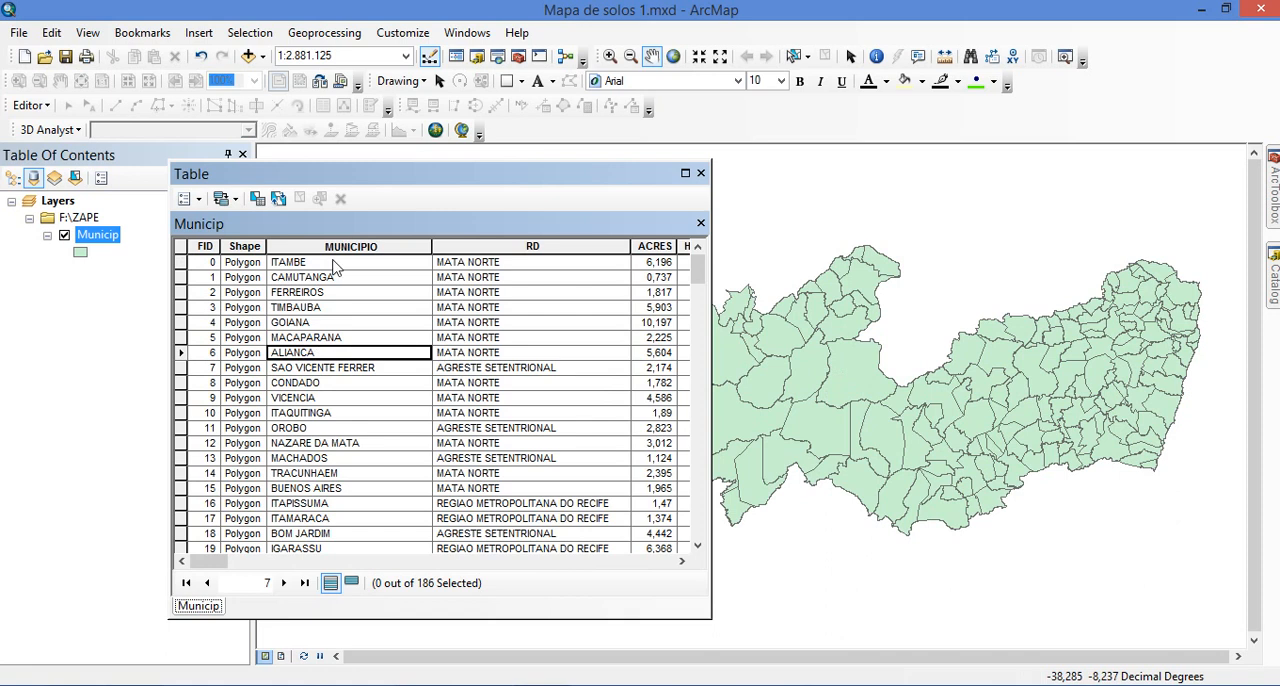
left_click(321, 370)
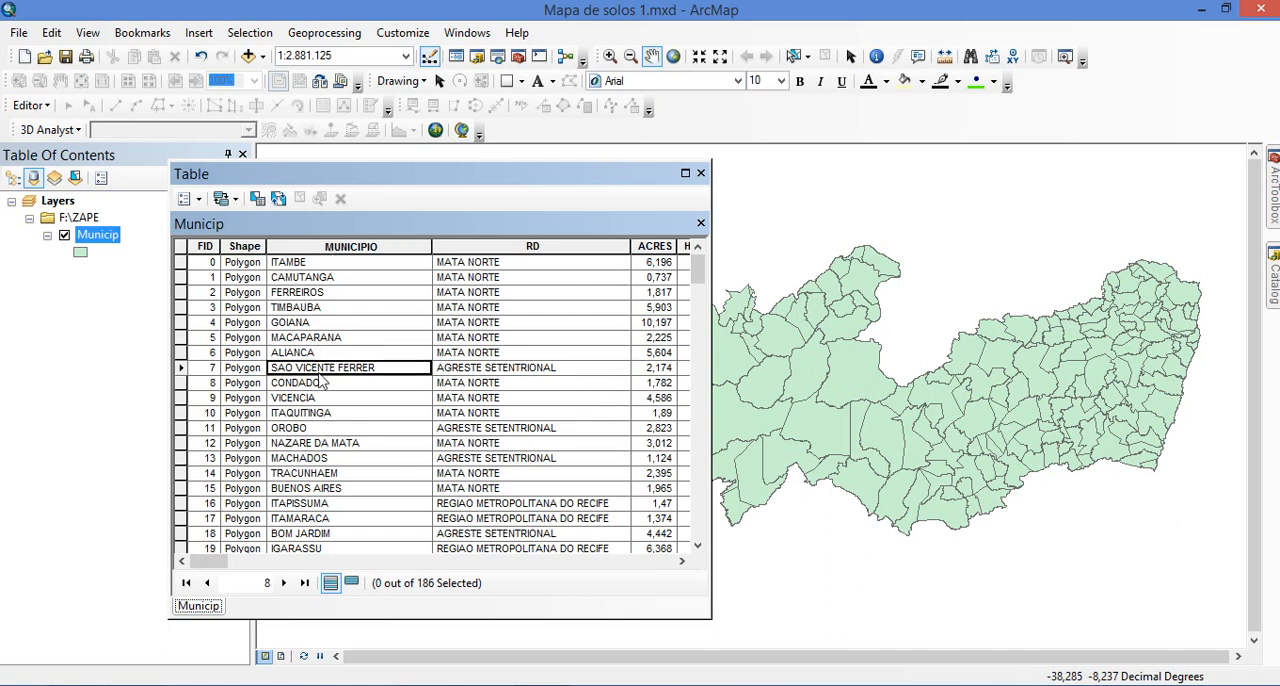
left_click(348, 324)
left_click(381, 446)
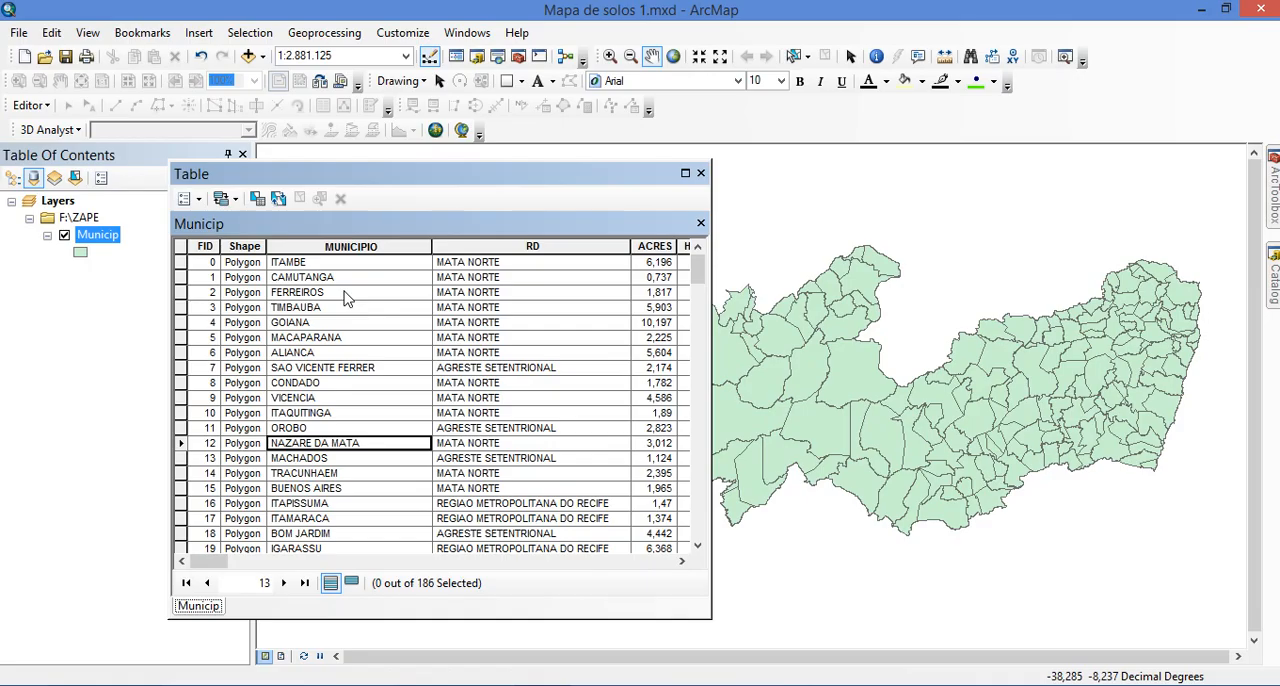
left_click(356, 337)
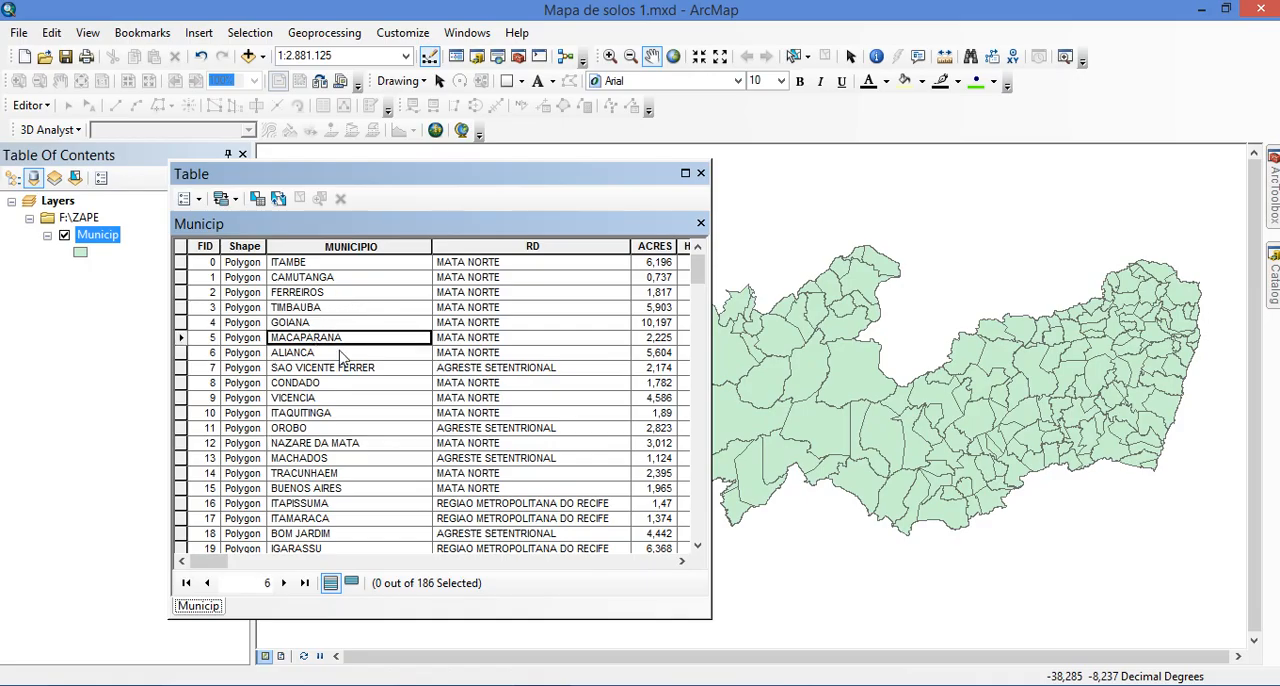
scroll(343, 357, "down", 10)
scroll(343, 357, "up", 10)
left_click(350, 262)
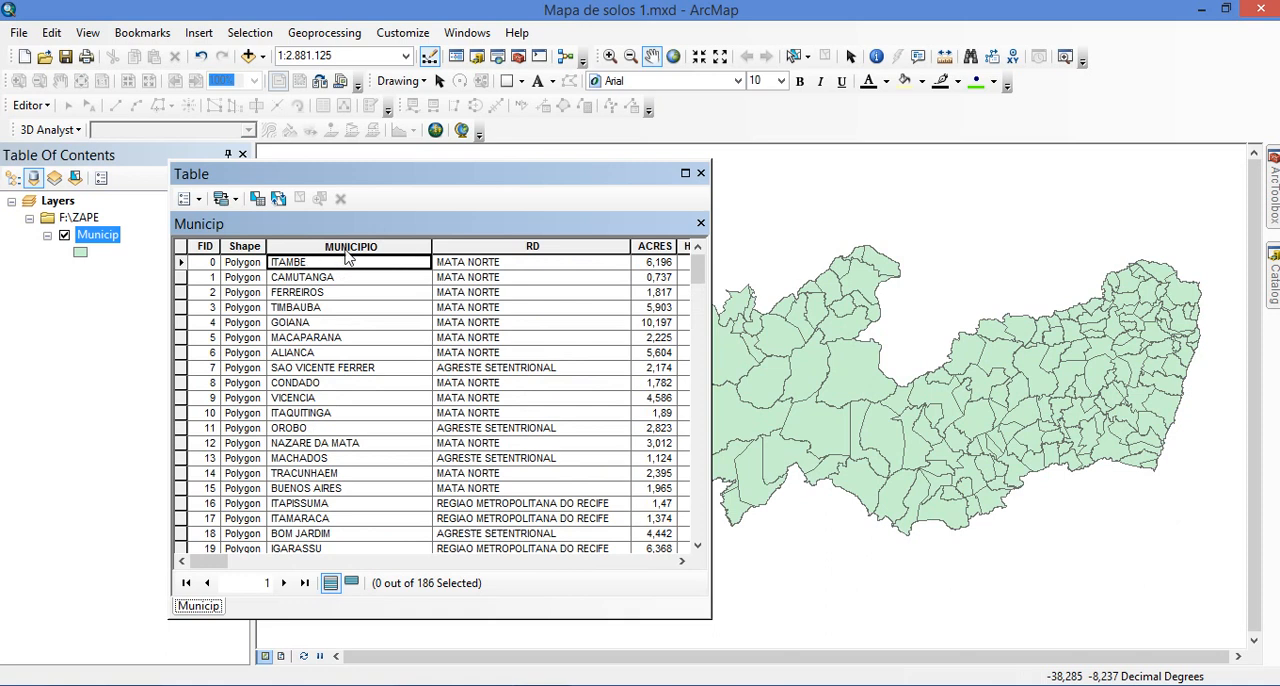
Sort the Municip attribute table alphabetically by the MUNICIPIO field and look through the ordered municipalities
left_click(349, 245)
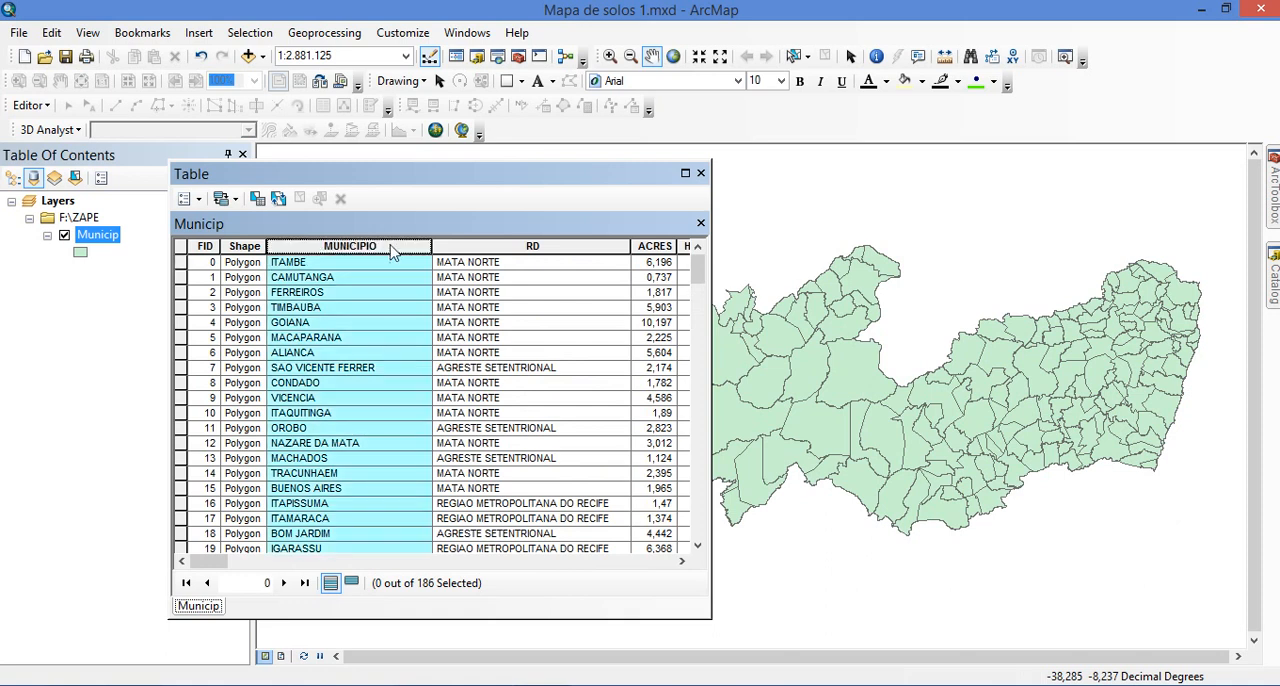
double_click(391, 248)
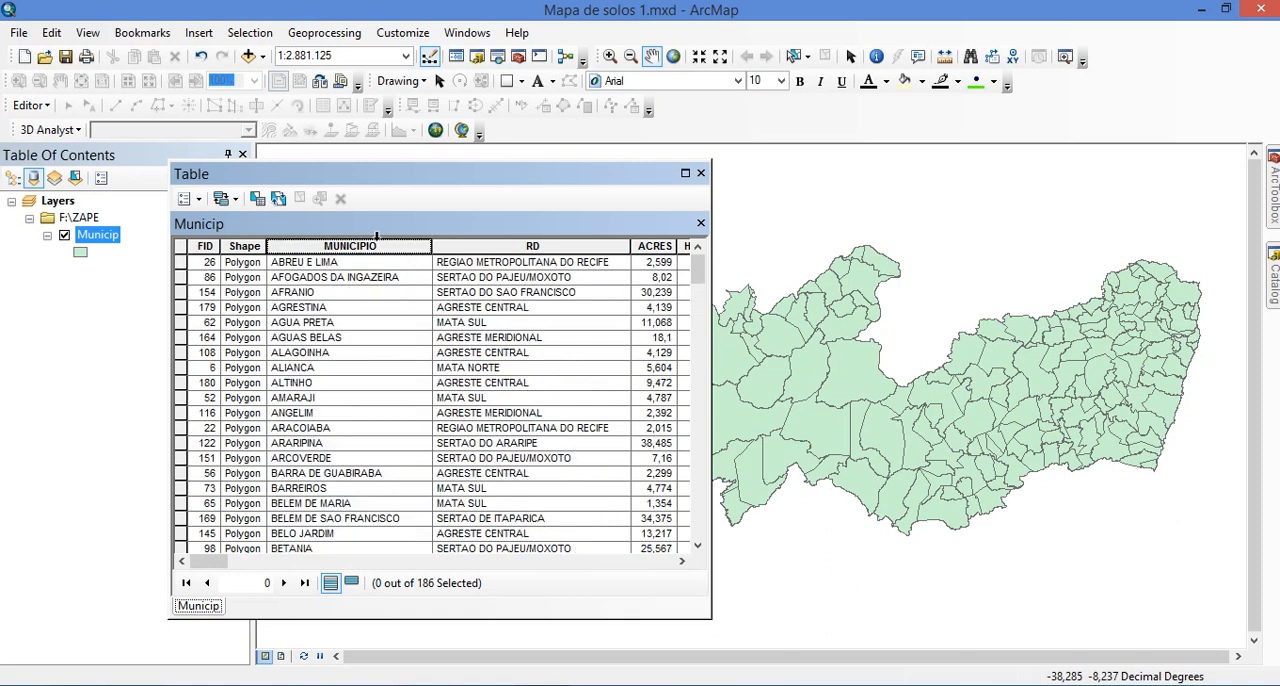
left_click(340, 369)
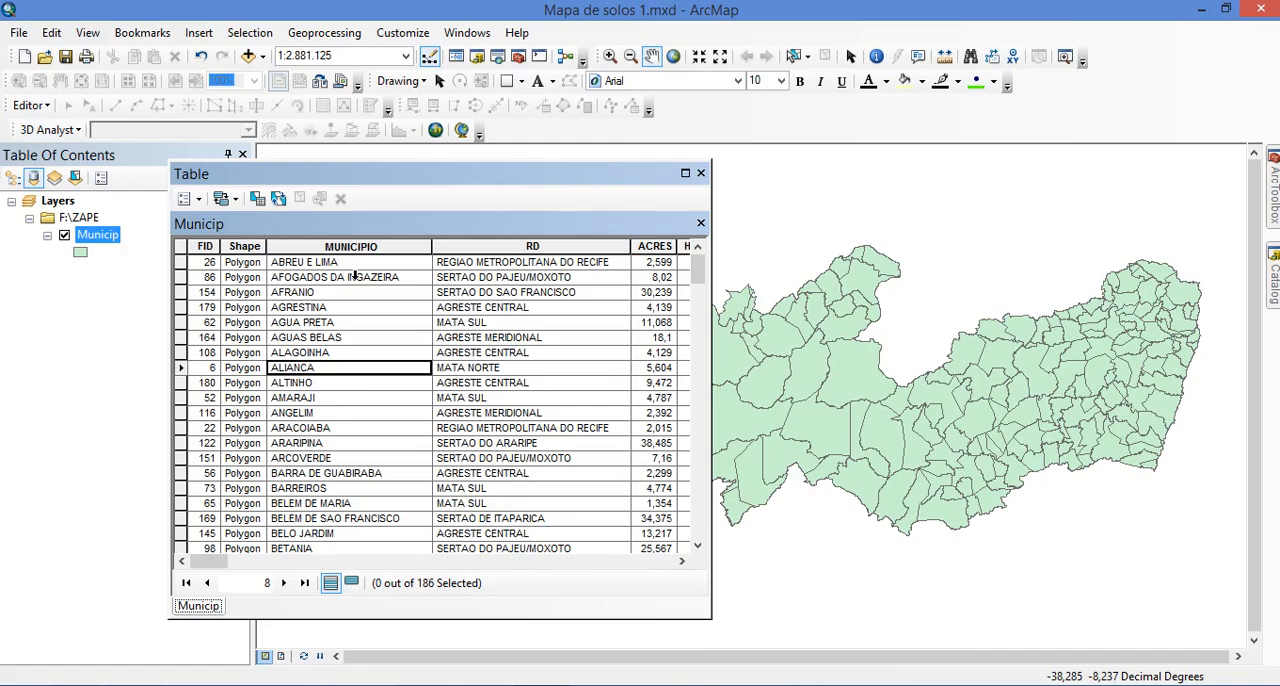
scroll(362, 410, "down", 20)
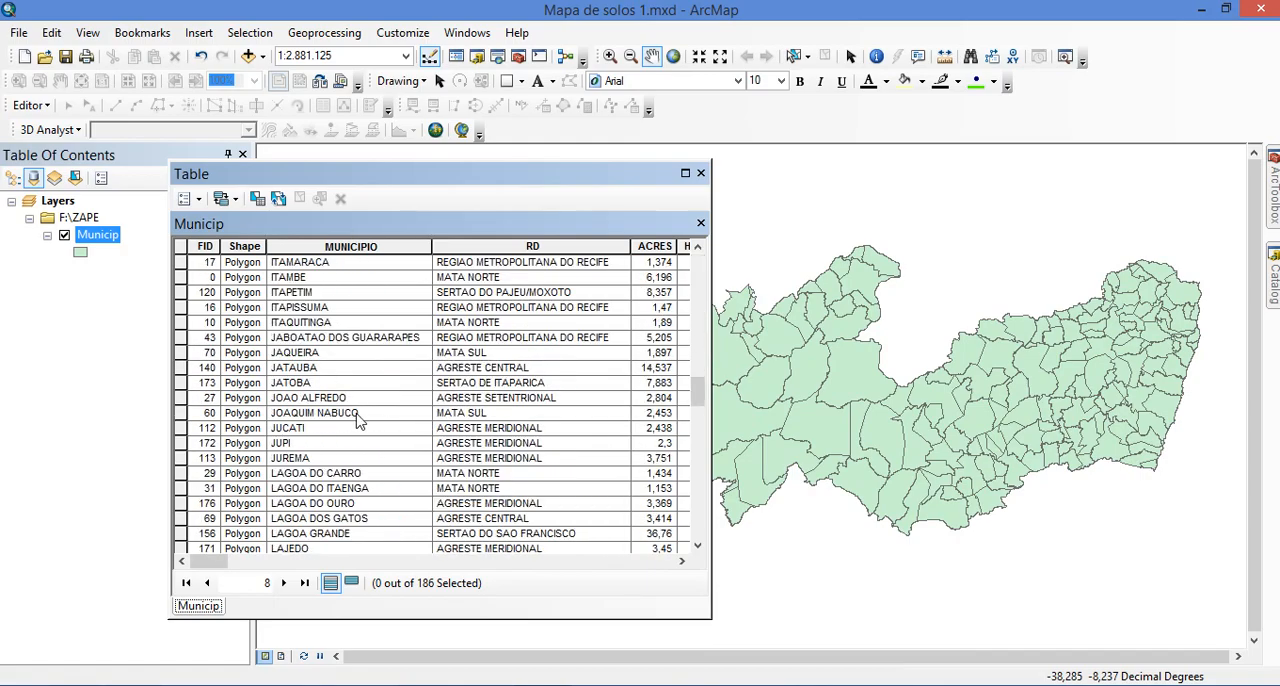
scroll(362, 420, "down", 4)
scroll(362, 420, "up", 18)
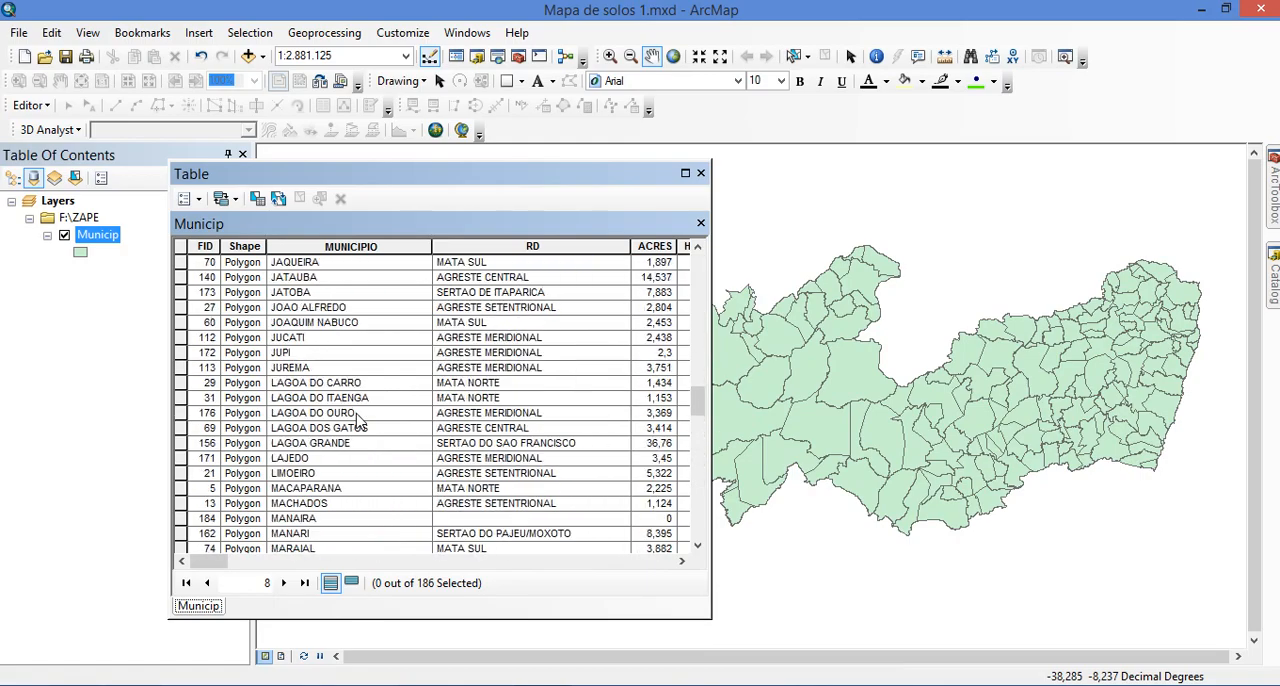
scroll(358, 420, "down", 3)
scroll(358, 420, "up", 8)
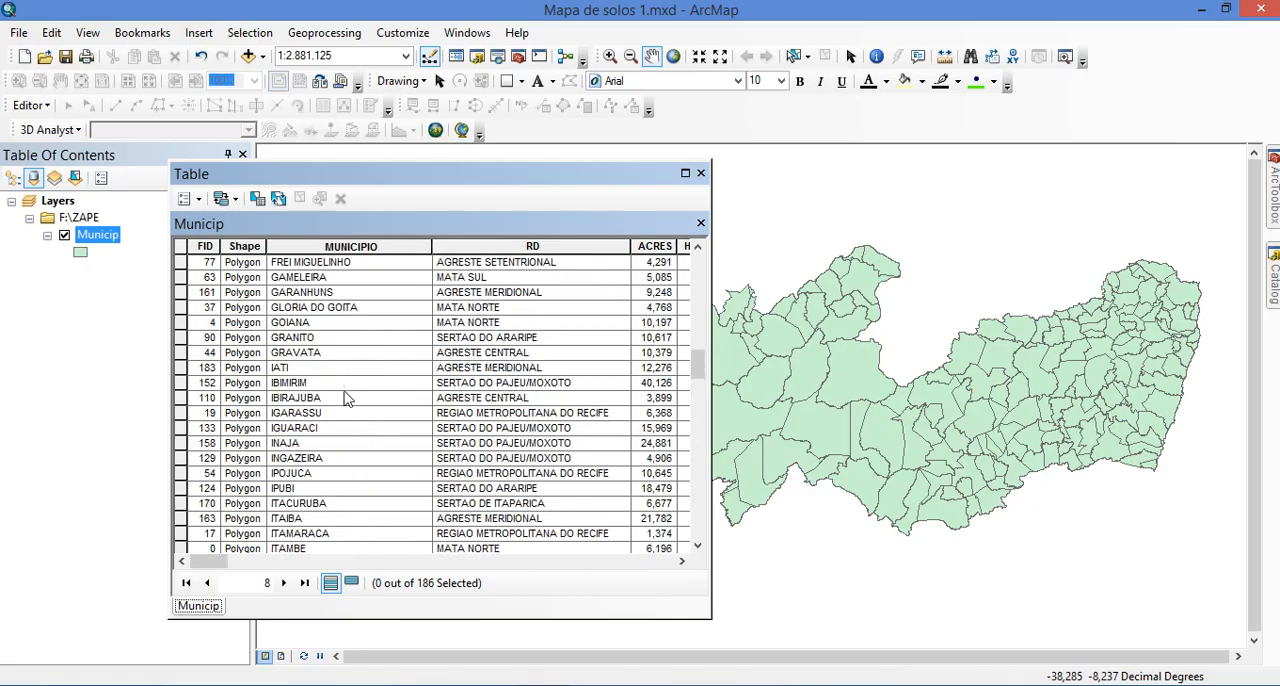
Select the GOIANA record in the attribute table to highlight it on the map, and switch the selection to GRANITO
left_click(290, 322)
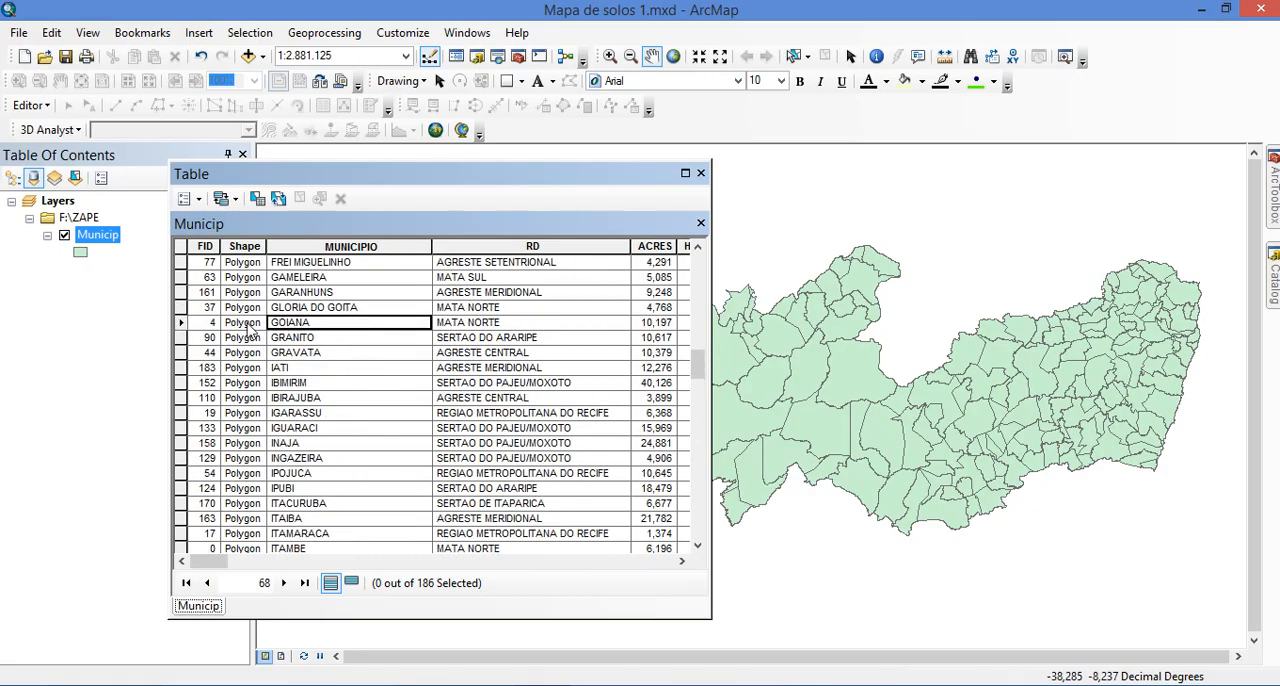
left_click(181, 323)
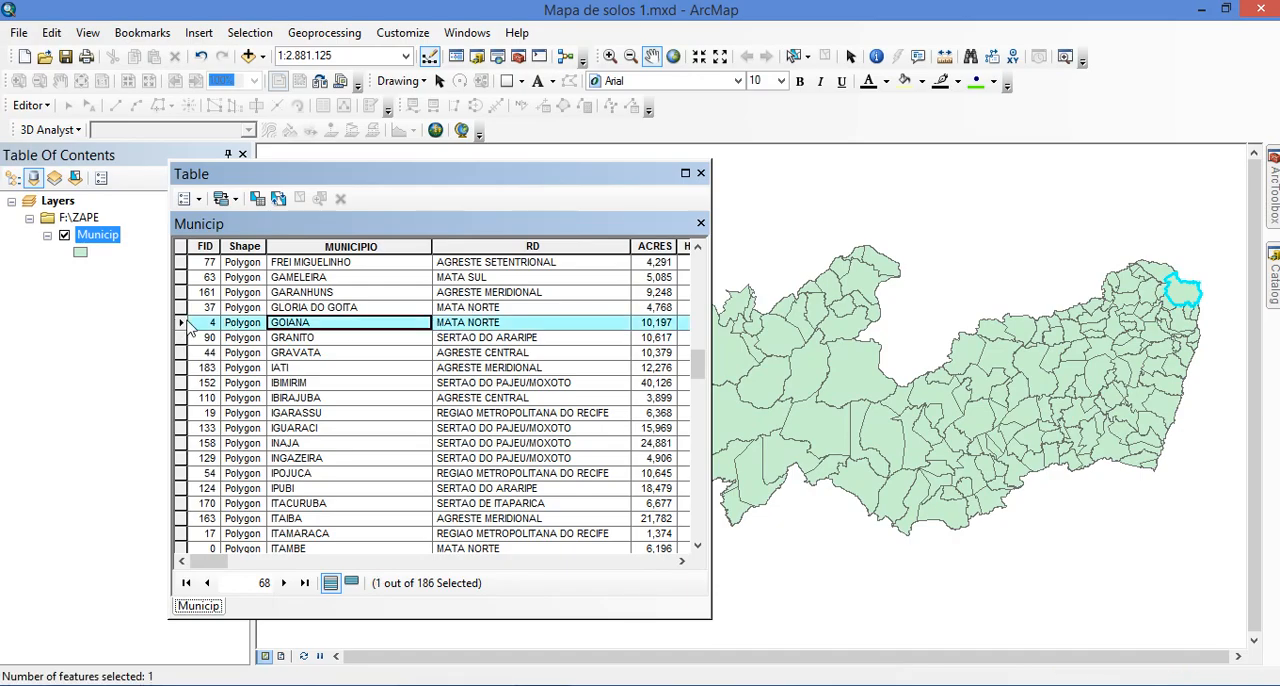
left_click(185, 338)
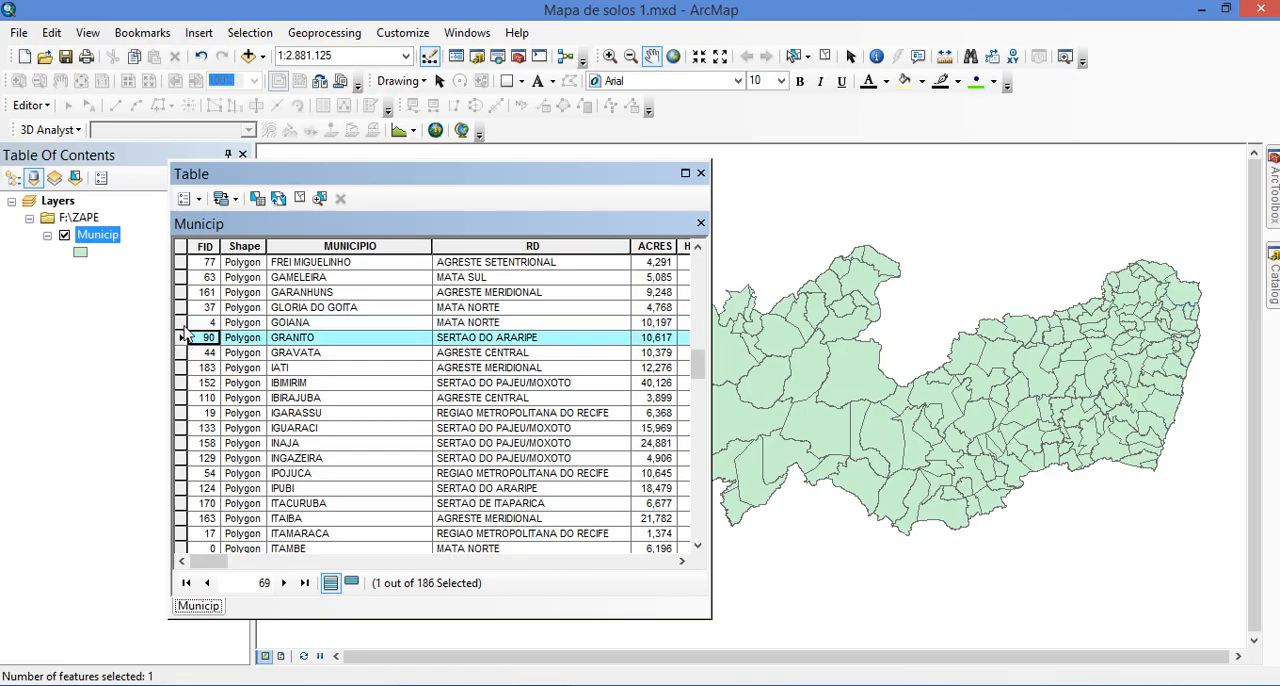
Select the GOIANA record in the attribute table and start exporting the Municip layer's selected features, browsing for an output location
left_click(183, 327)
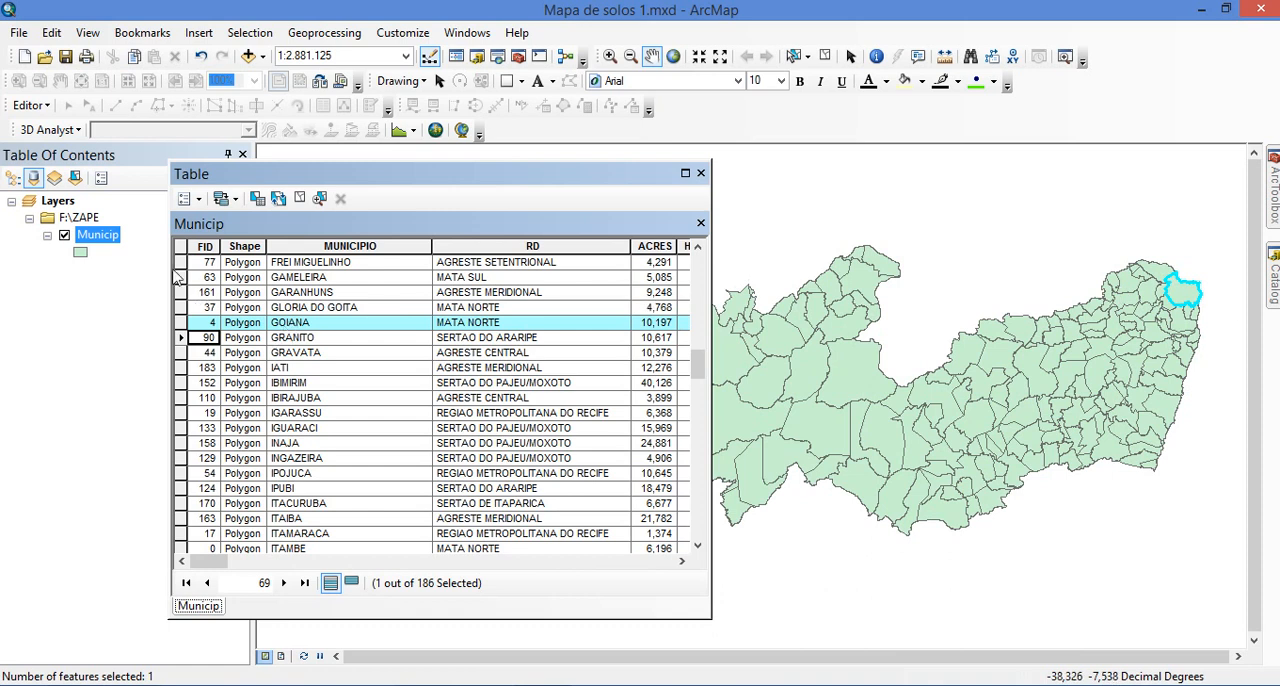
right_click(101, 238)
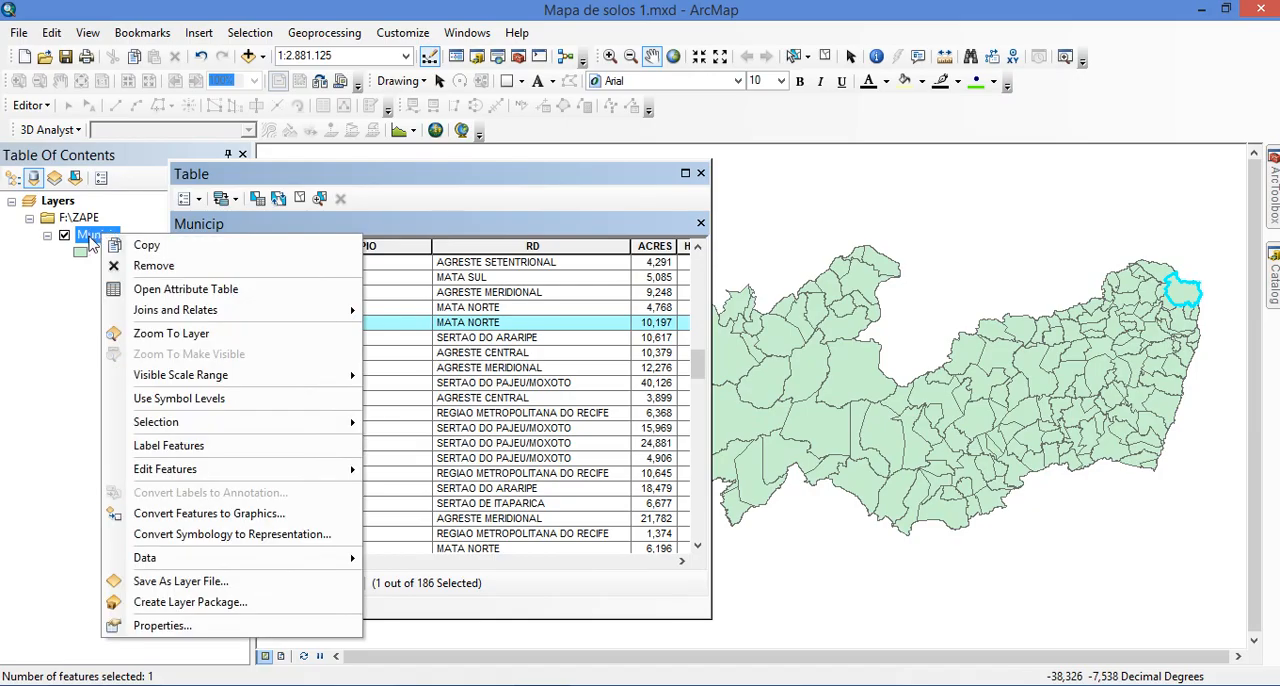
mouse_move(180, 566)
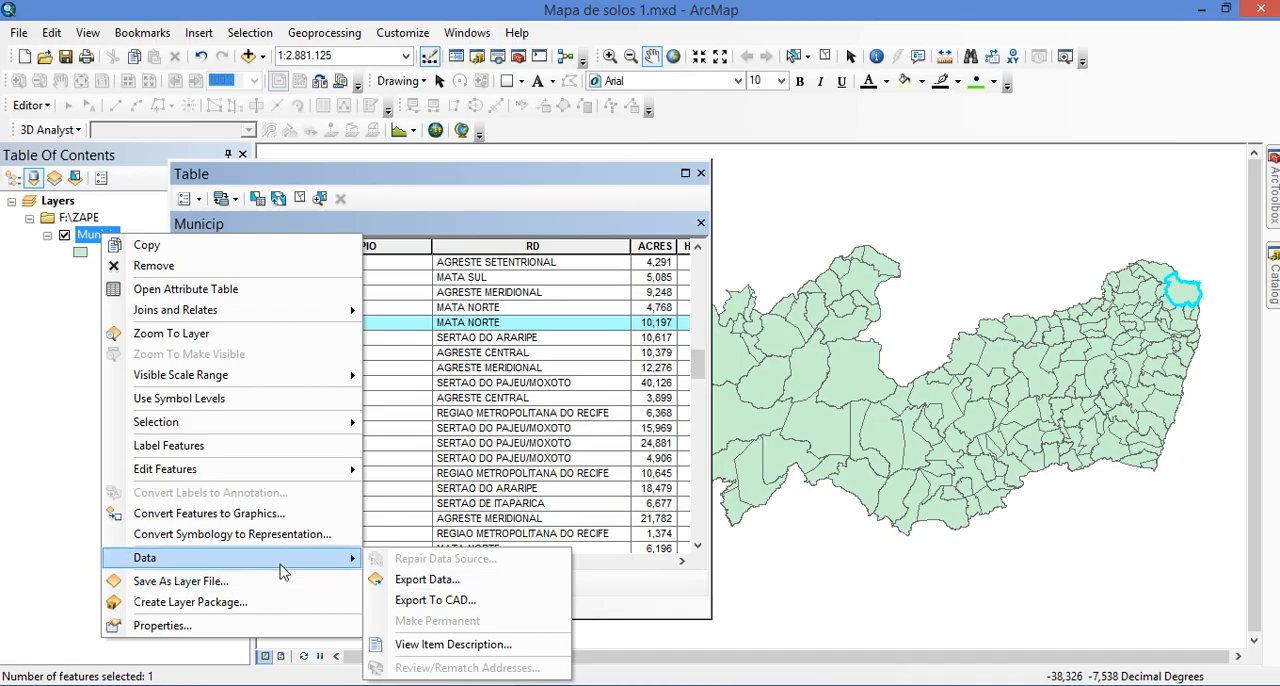
left_click(427, 580)
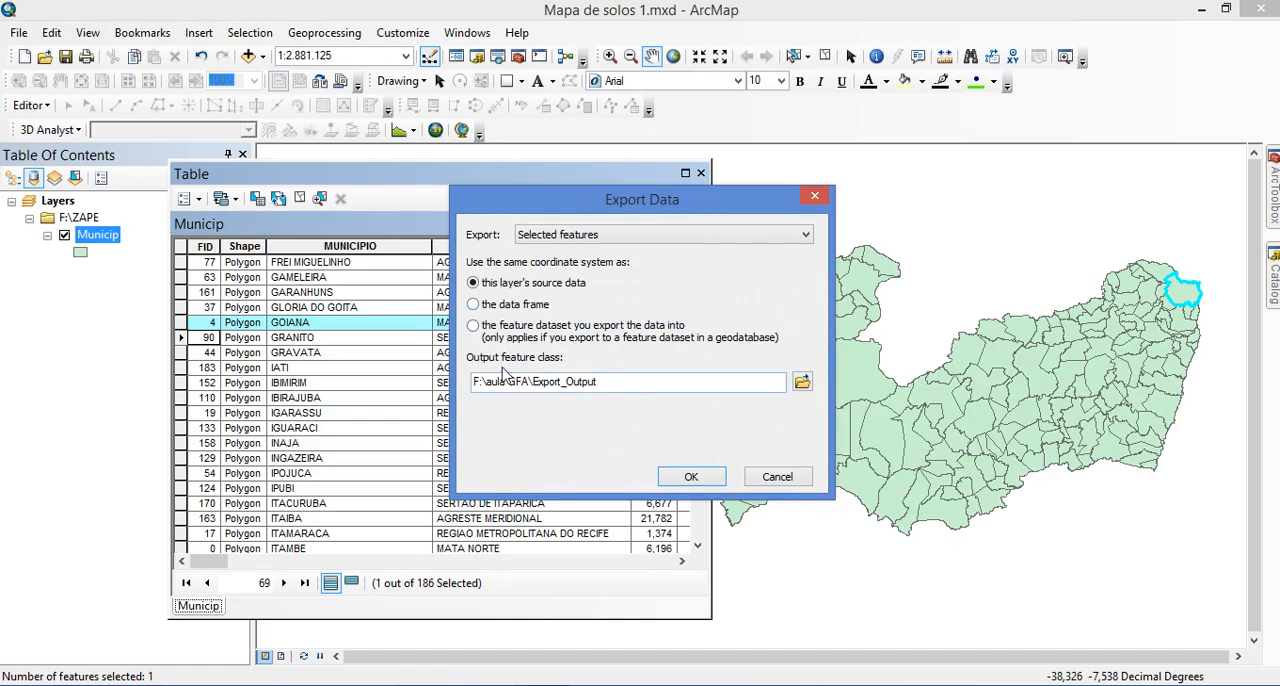
left_click(802, 382)
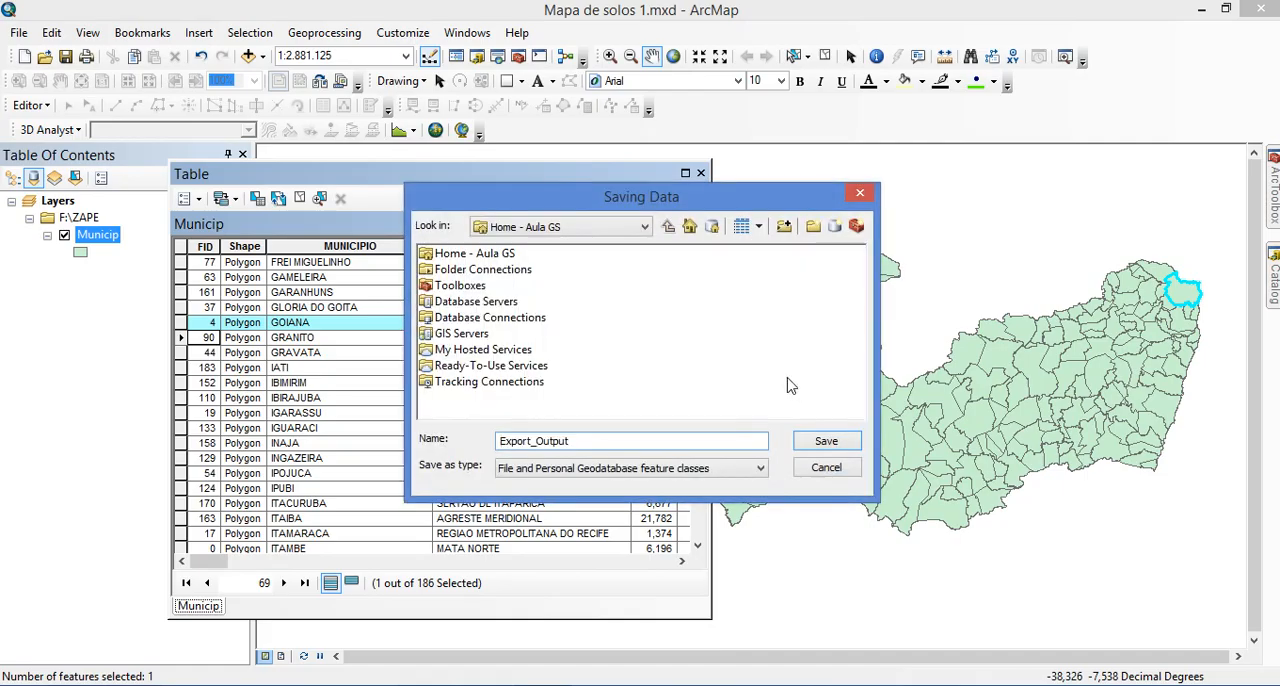
Connect to the folder F:\Aula GS and use it as the save location for the exported data
left_click(630, 232)
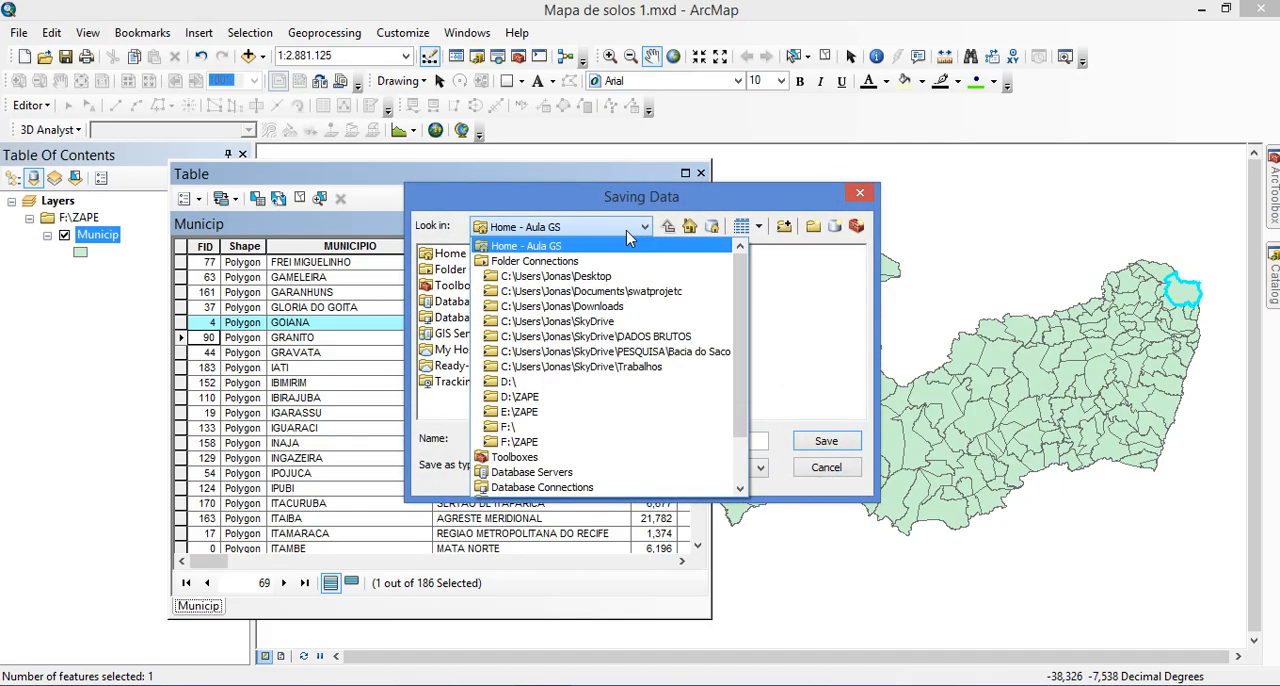
left_click(575, 411)
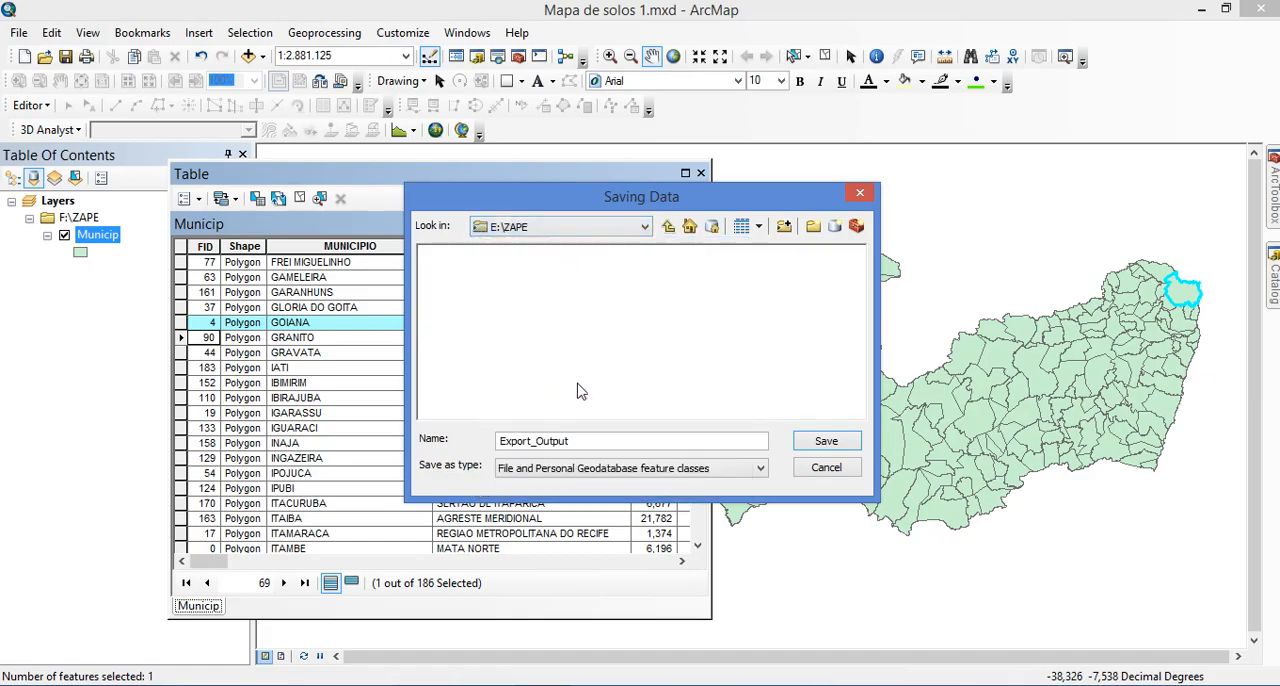
left_click(784, 228)
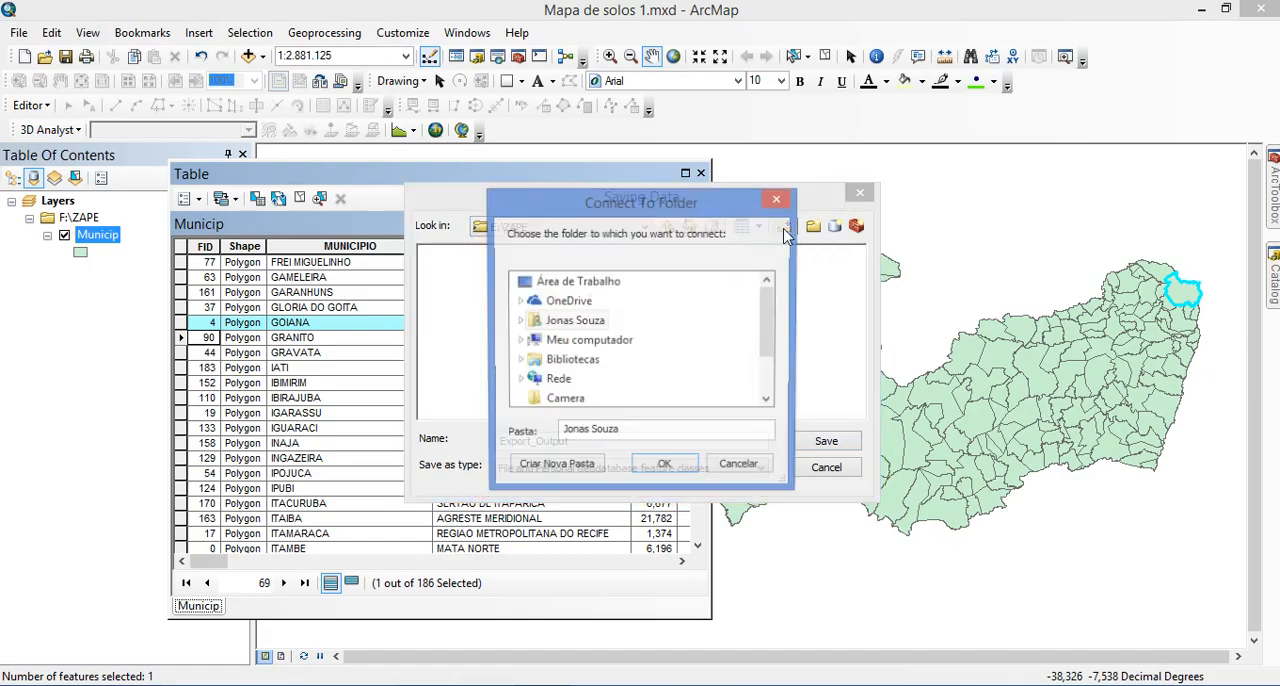
left_click(523, 341)
left_click(525, 341)
scroll(580, 340, "down", 3)
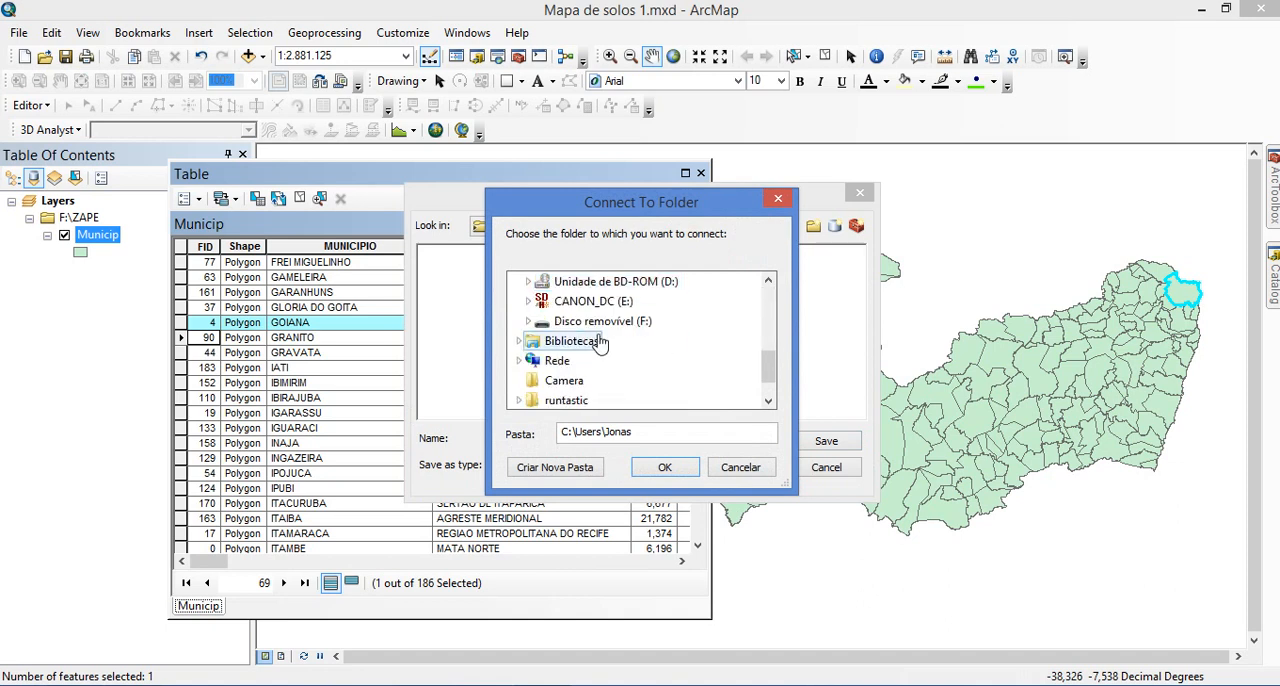
double_click(600, 323)
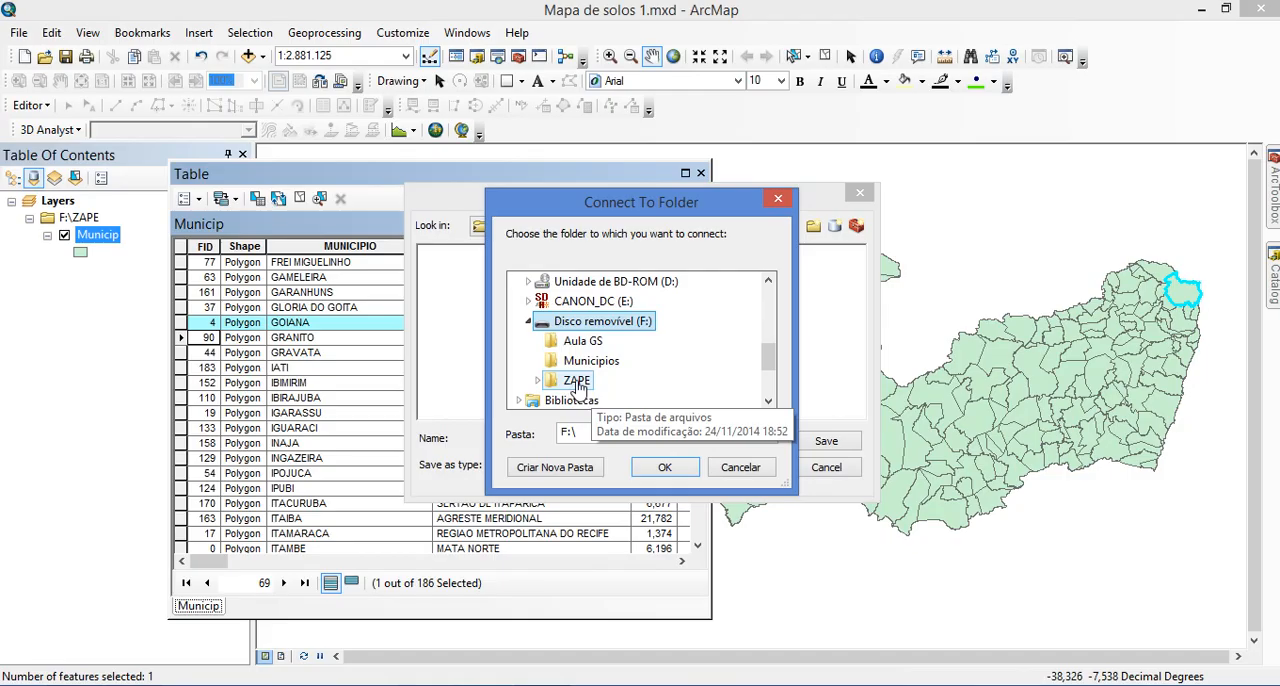
double_click(586, 383)
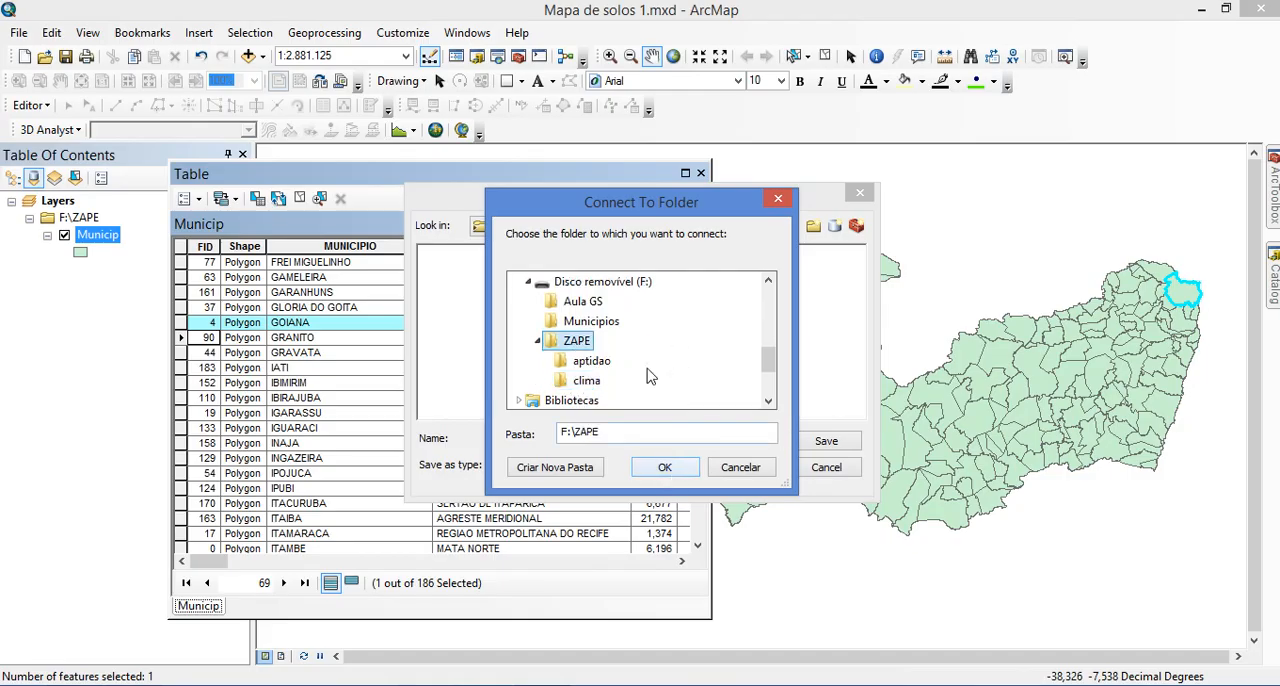
left_click(584, 302)
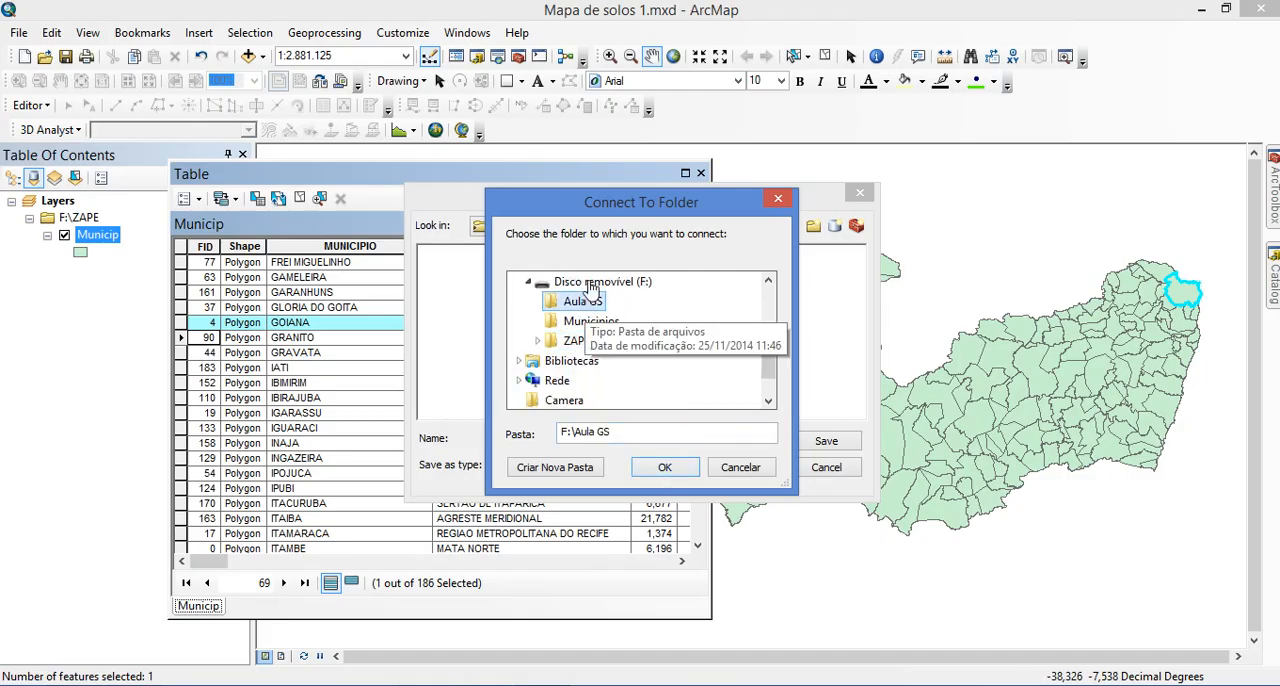
left_click_drag(622, 203, 615, 239)
left_click_drag(634, 303, 609, 226)
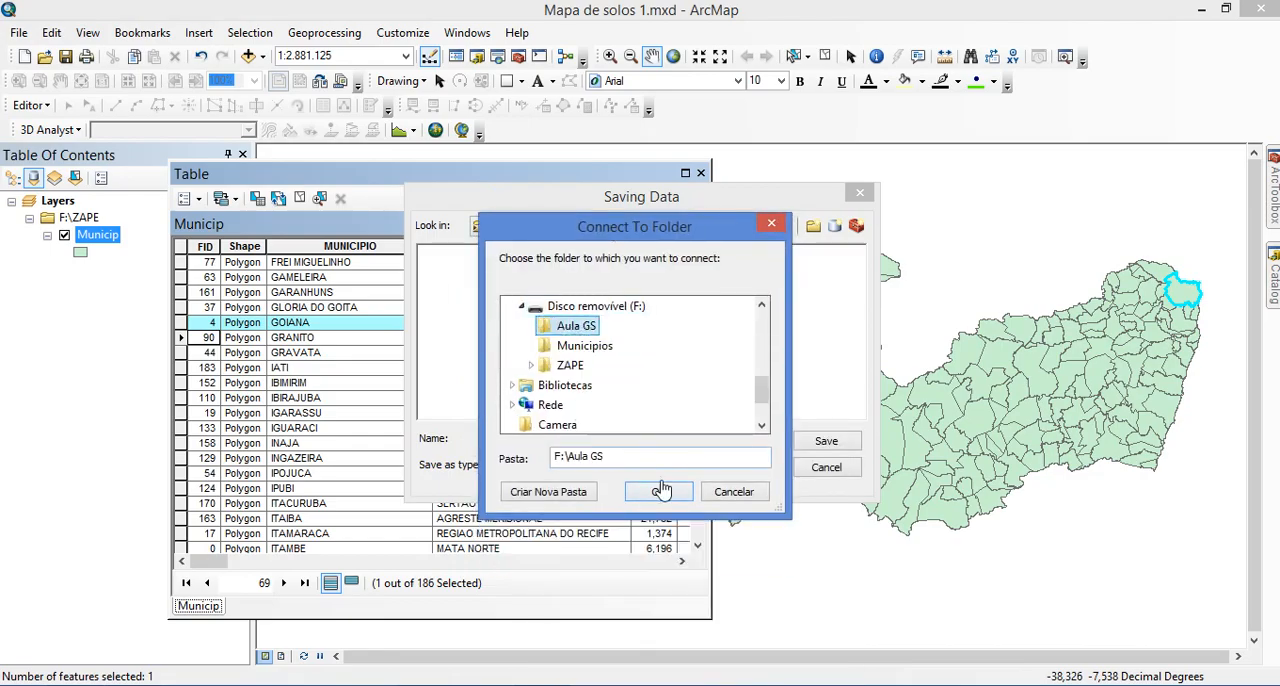
left_click(657, 491)
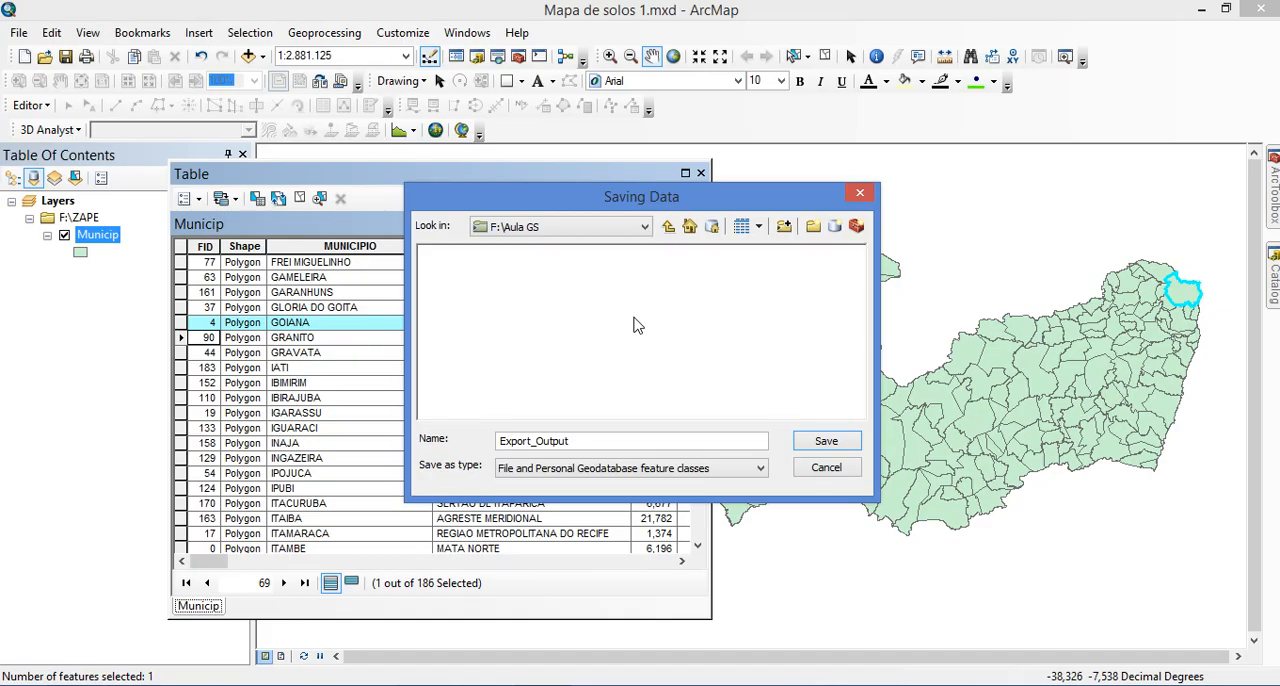
Create a new file geodatabase in F:\Aula GS and name it Aula Solos
left_click(836, 228)
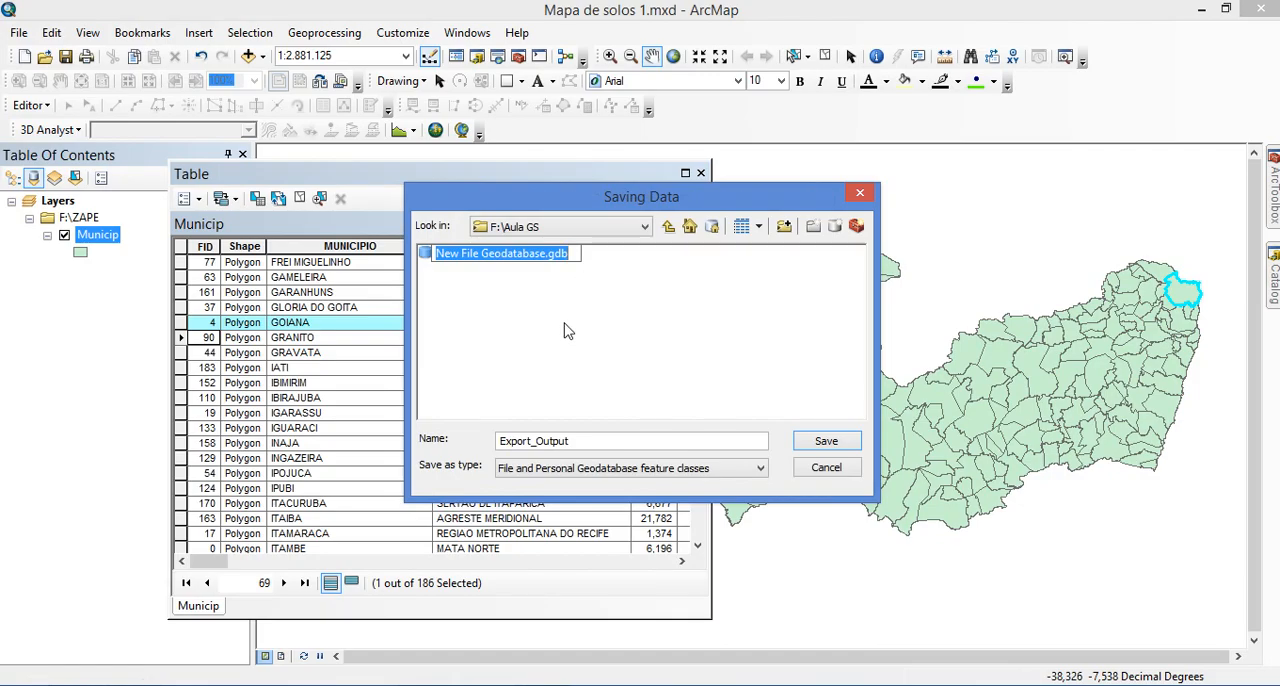
left_click(525, 685)
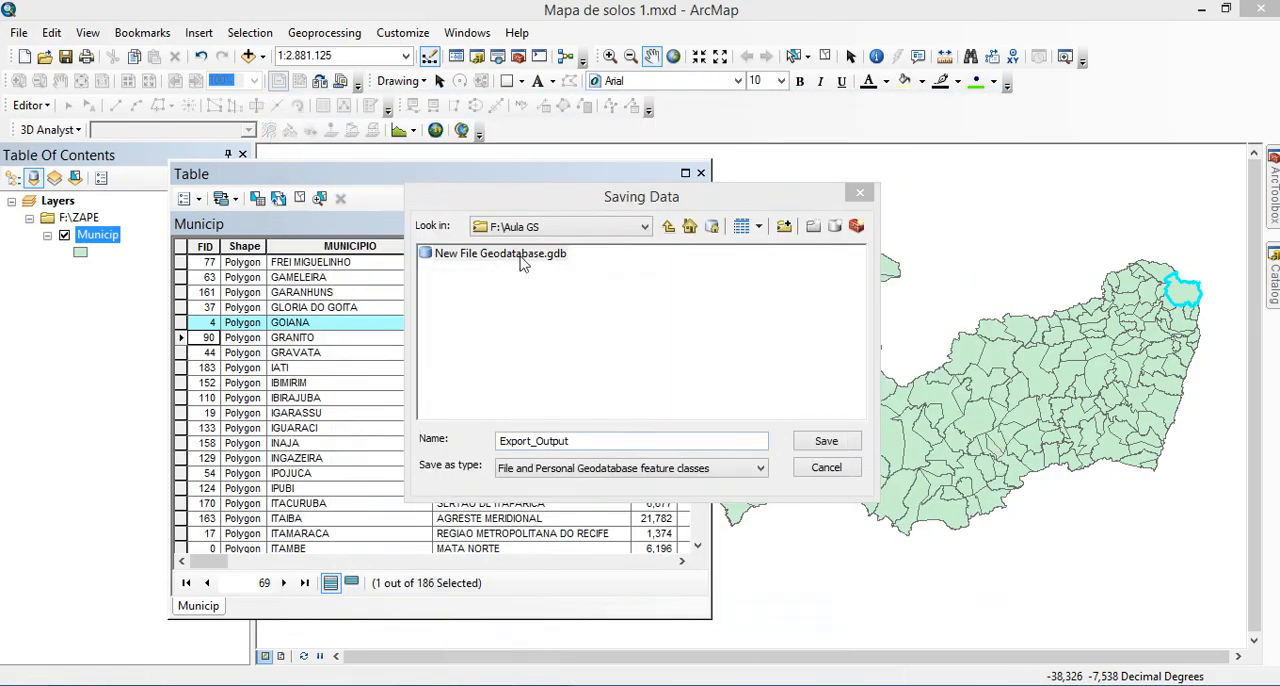
left_click(492, 256)
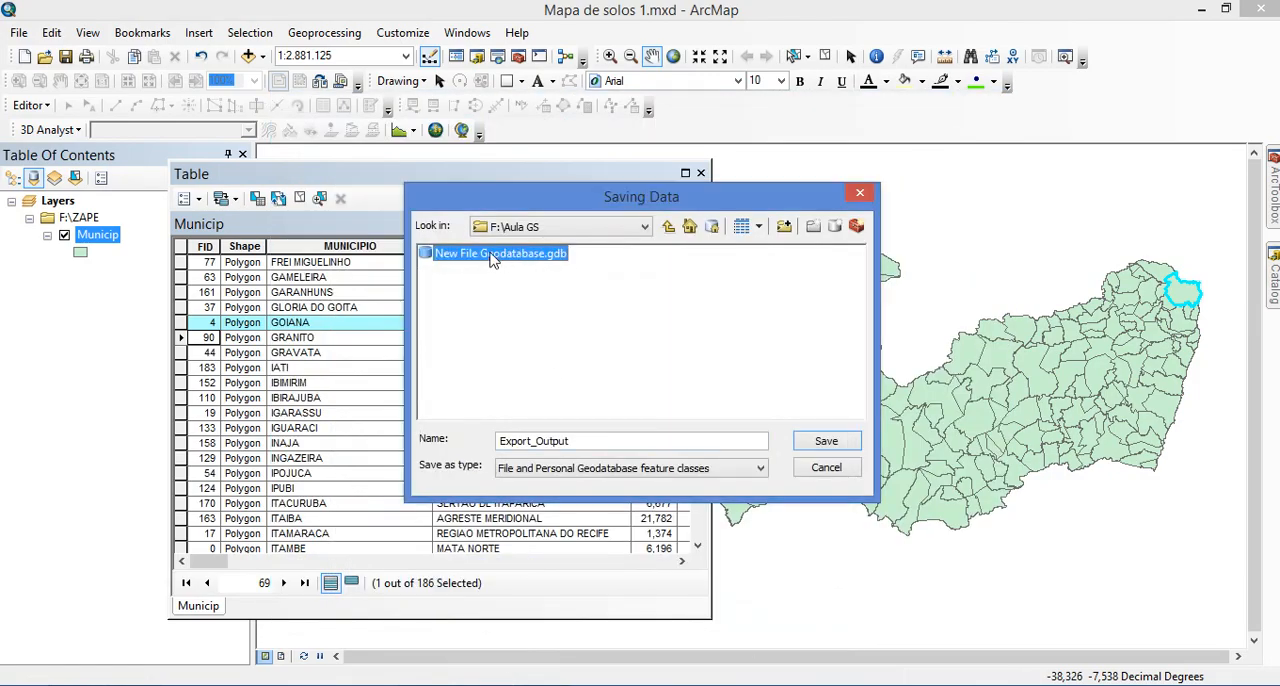
left_click(492, 256)
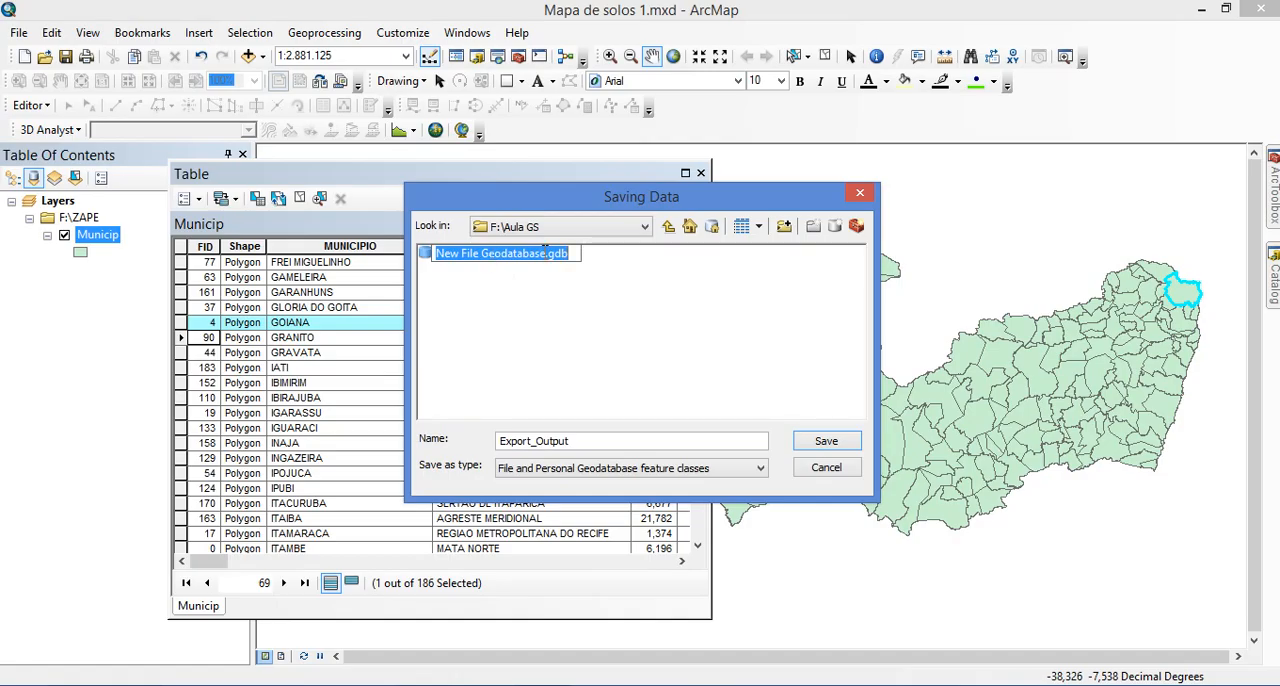
left_click_drag(540, 253, 434, 253)
type("Aula Solos")
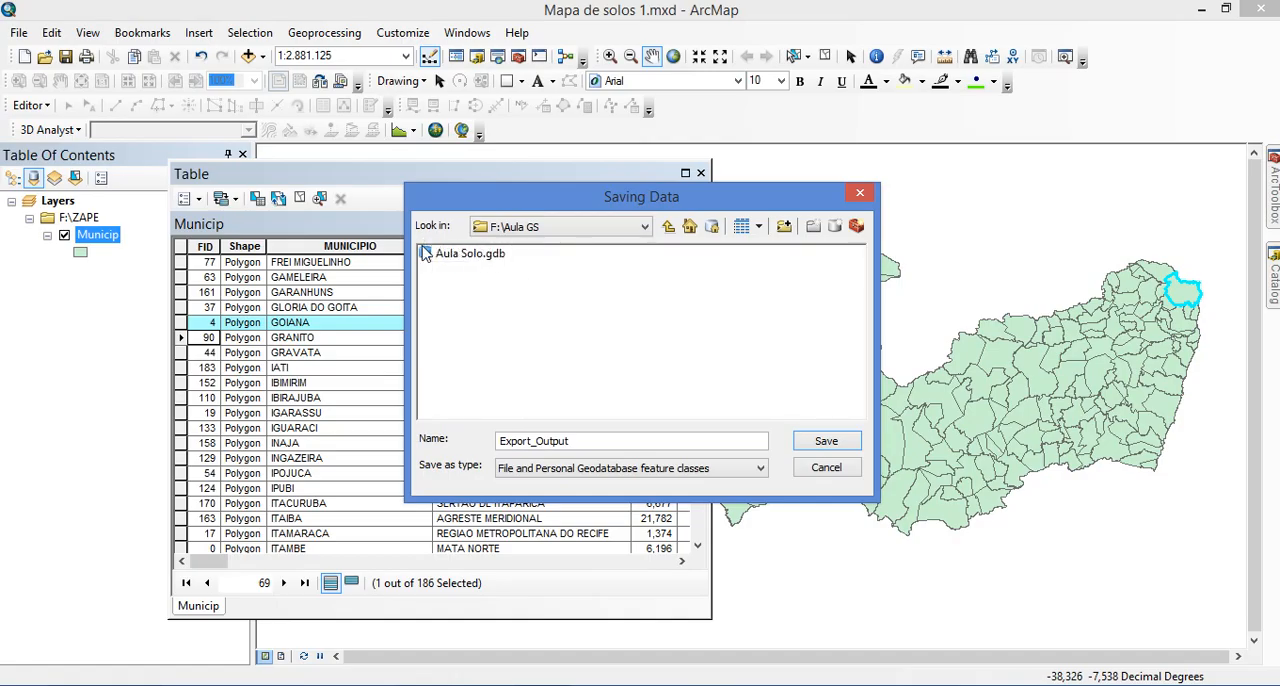
double_click(422, 247)
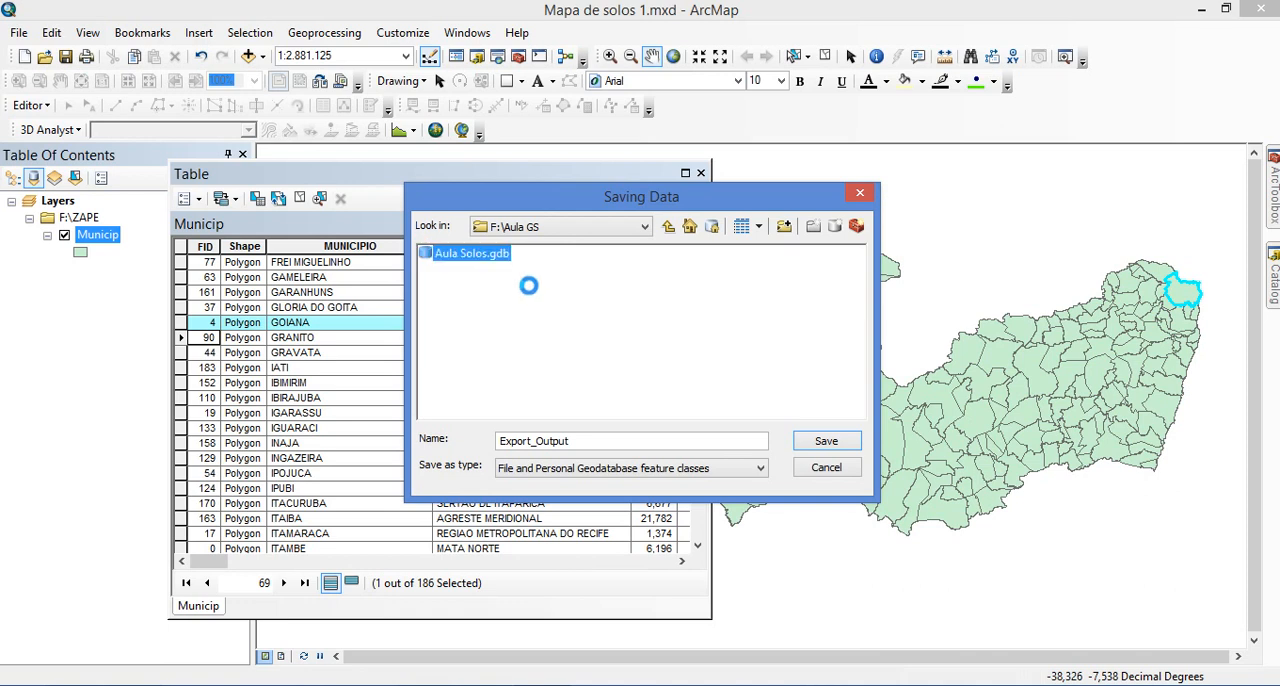
left_click(424, 286)
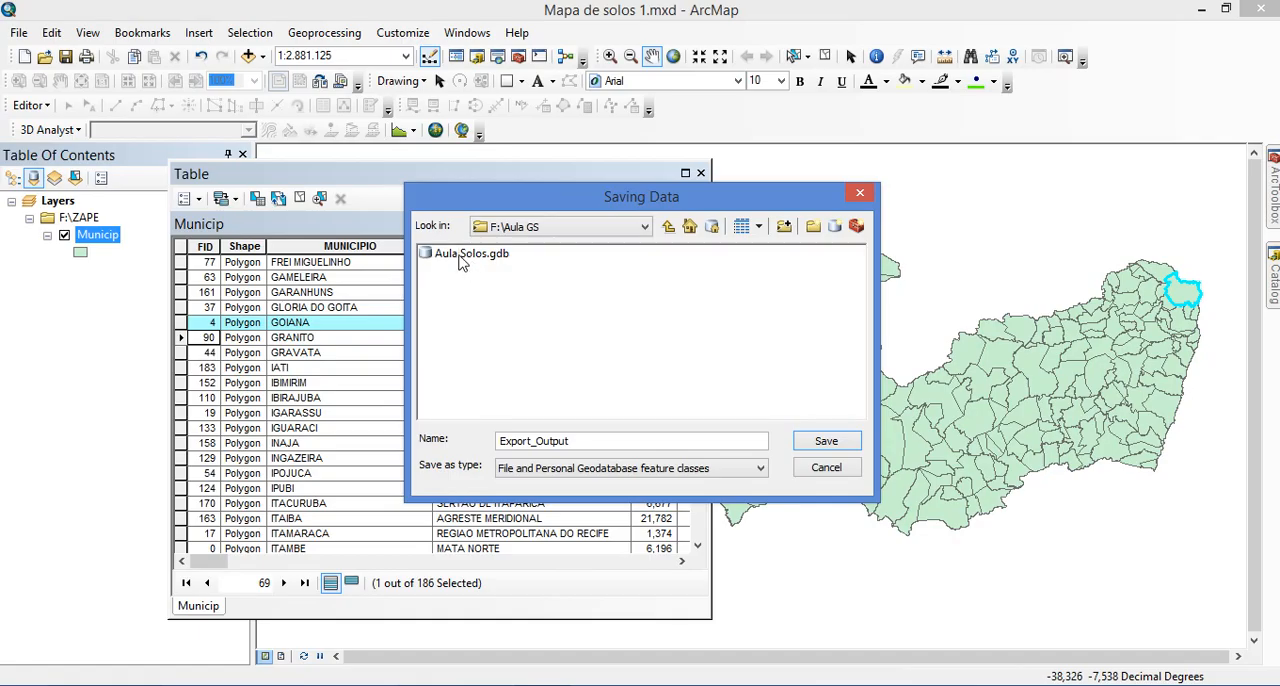
Export the selected municipality into the Aula Solos.gdb geodatabase as Goiana and add the exported data to the map as a layer
left_click(457, 256)
left_click(457, 256)
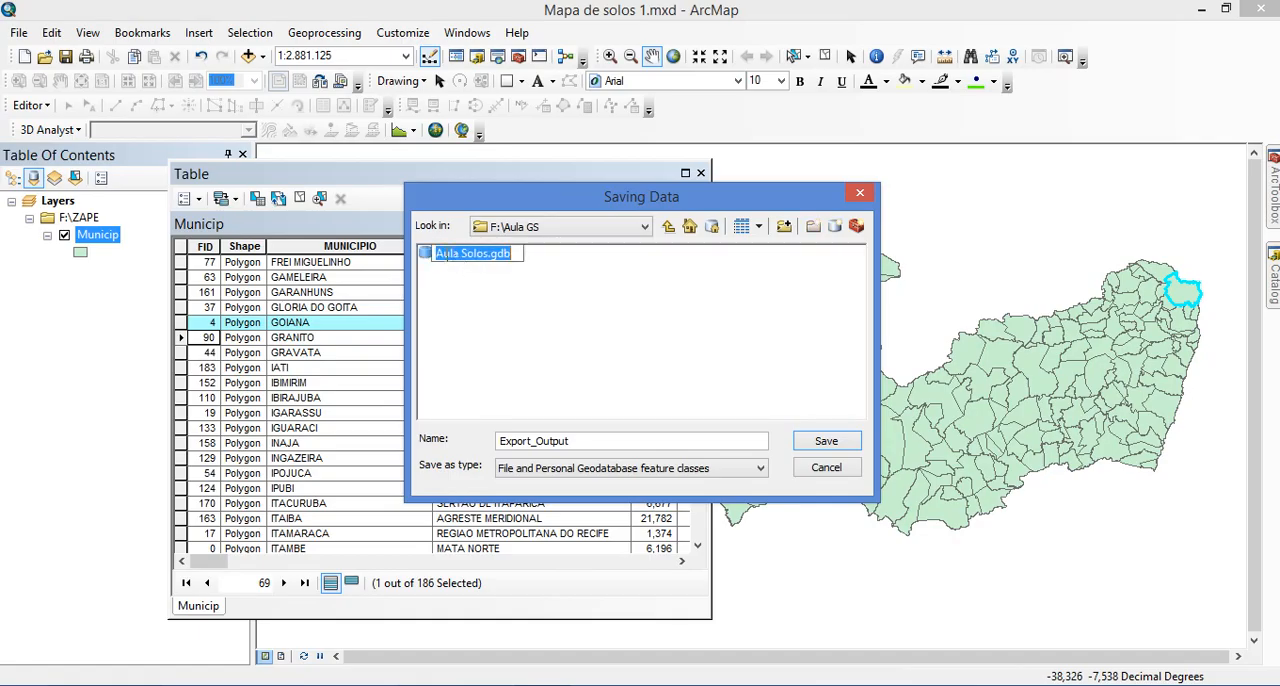
left_click(435, 256)
left_click(427, 254)
double_click(427, 256)
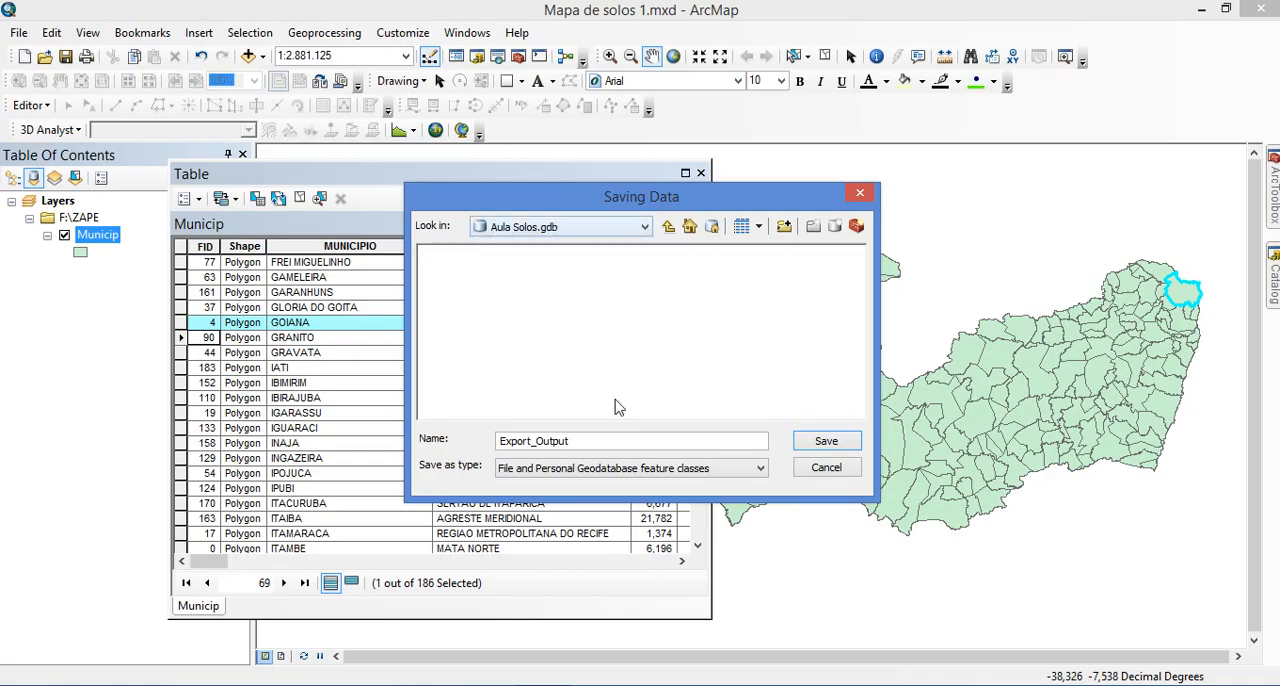
left_click_drag(612, 440, 404, 442)
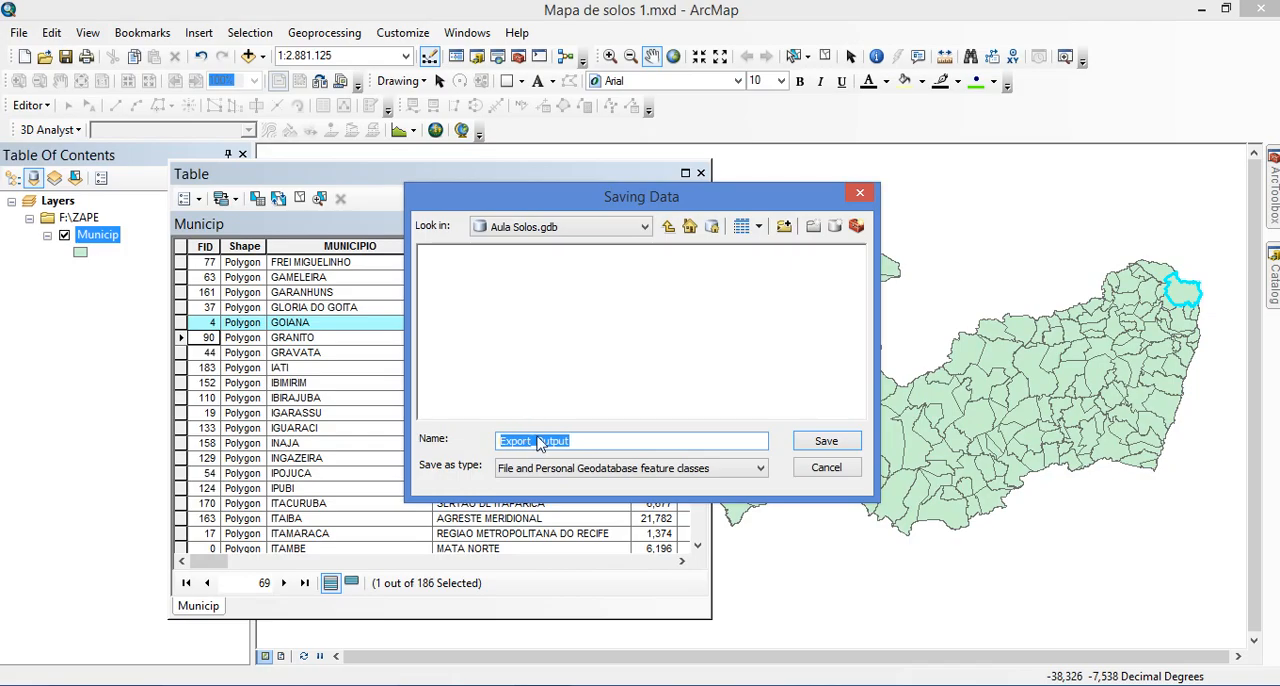
type("Goiana")
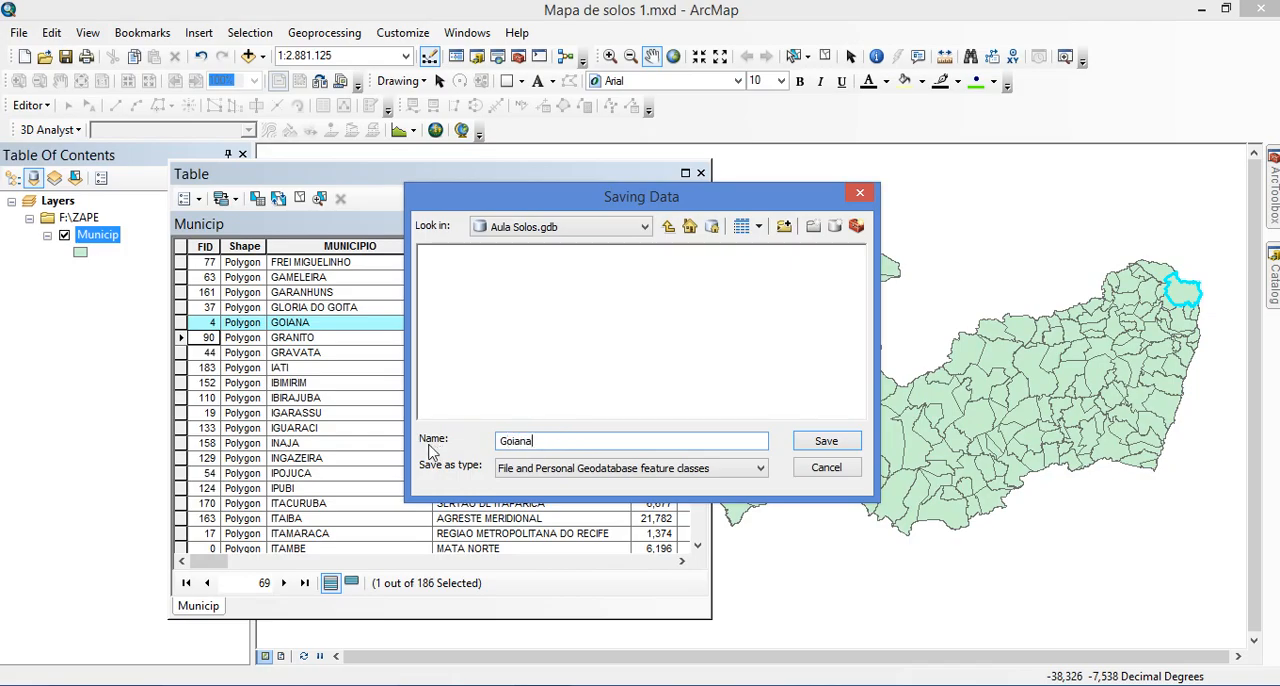
left_click(830, 441)
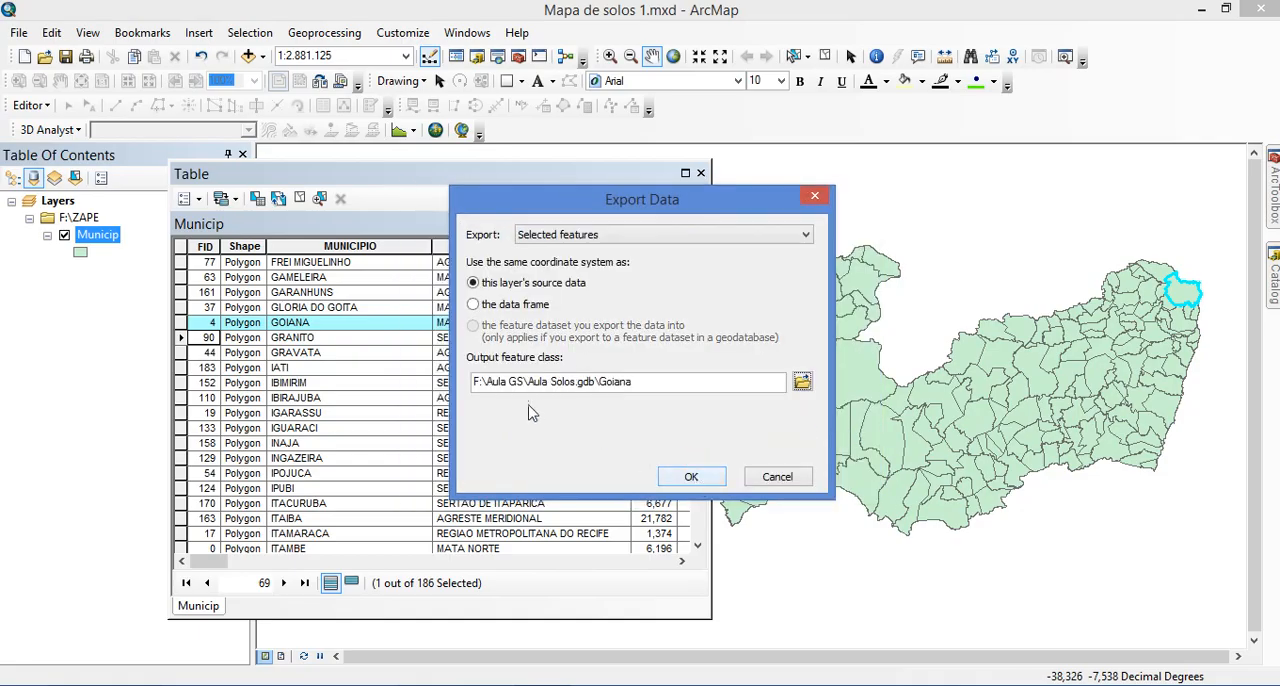
left_click(690, 474)
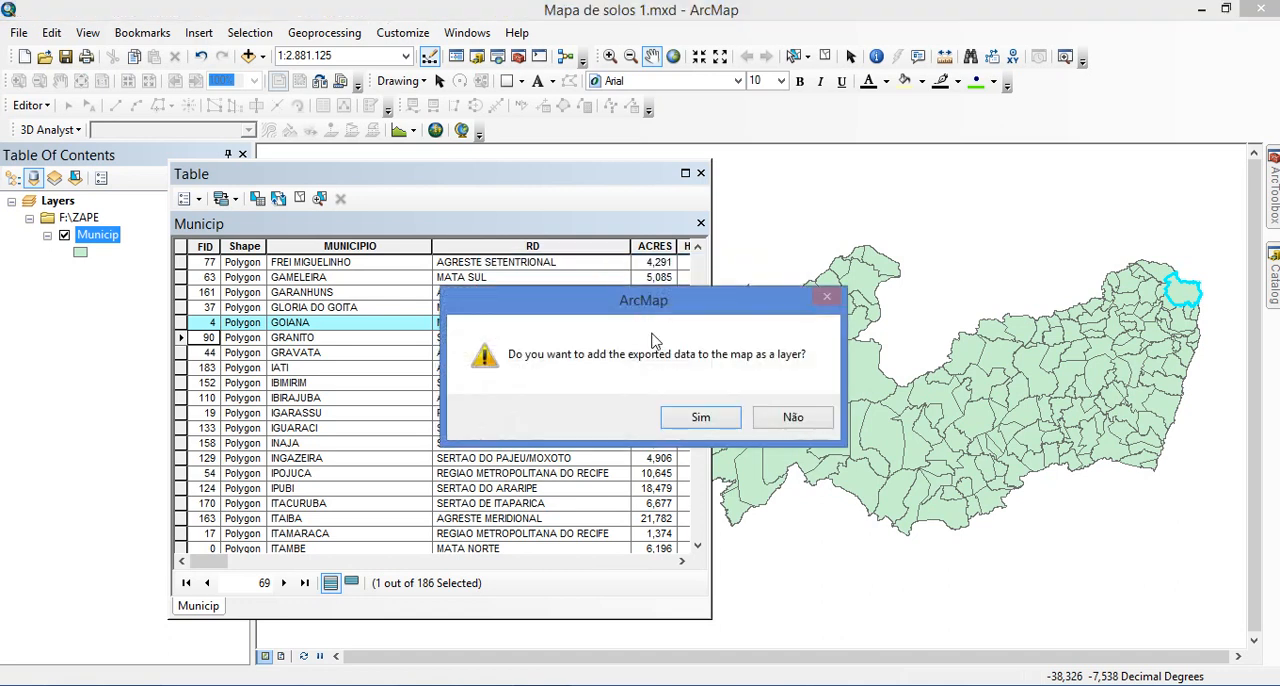
left_click(697, 418)
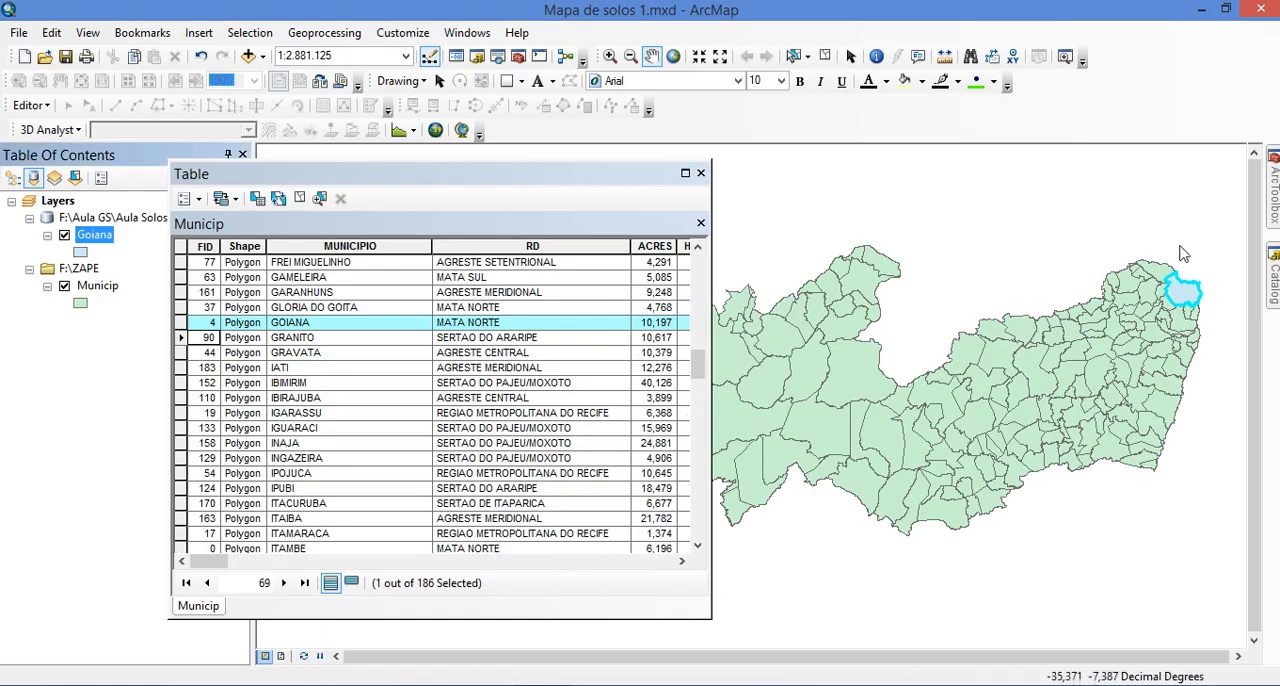
Switch the Municip layer off and on to check the exported Goiana polygon, and locate the GOIANA record in the table
left_click(64, 286)
left_click(64, 286)
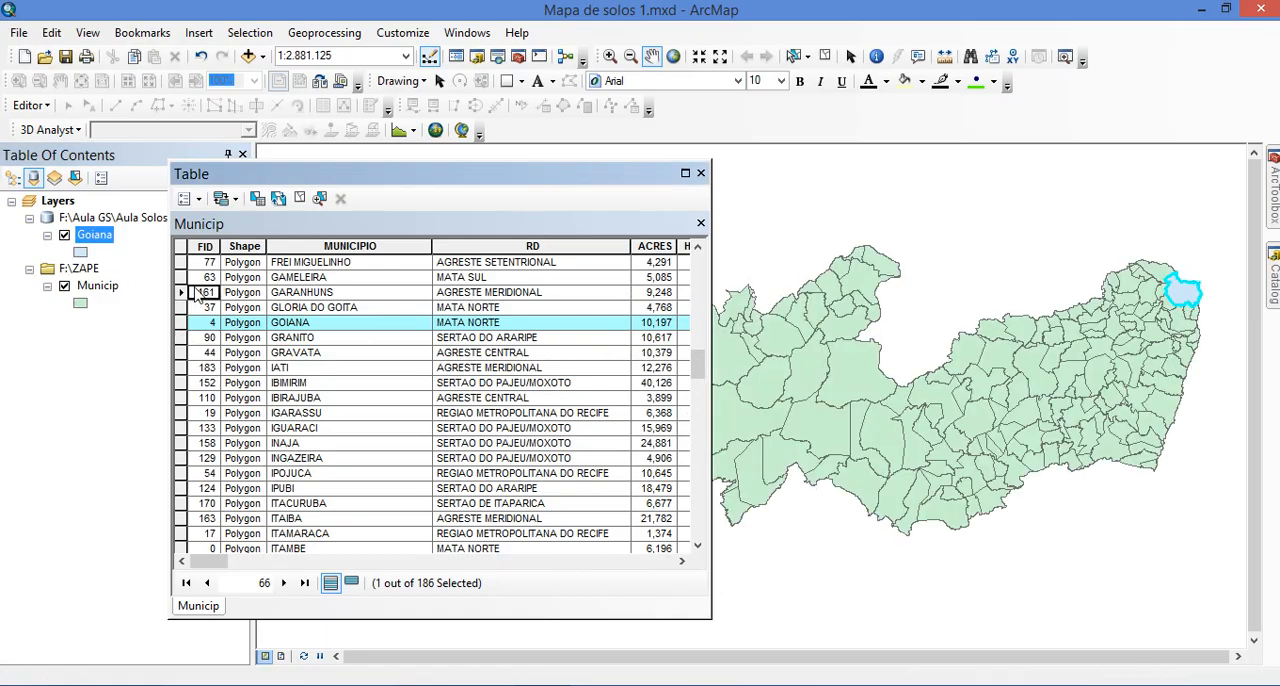
left_click(333, 322)
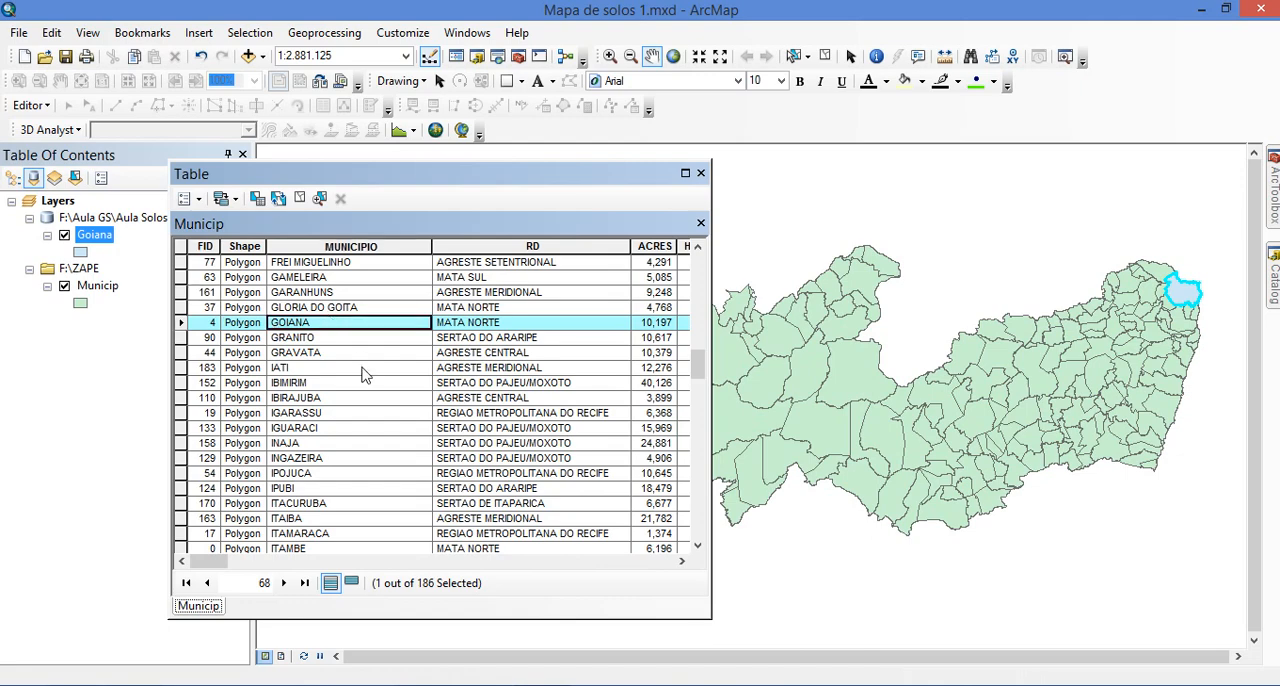
Select the VITORIA DE SANTO ANTAO record near the end of the Municip attribute table
scroll(355, 385, "down", 20)
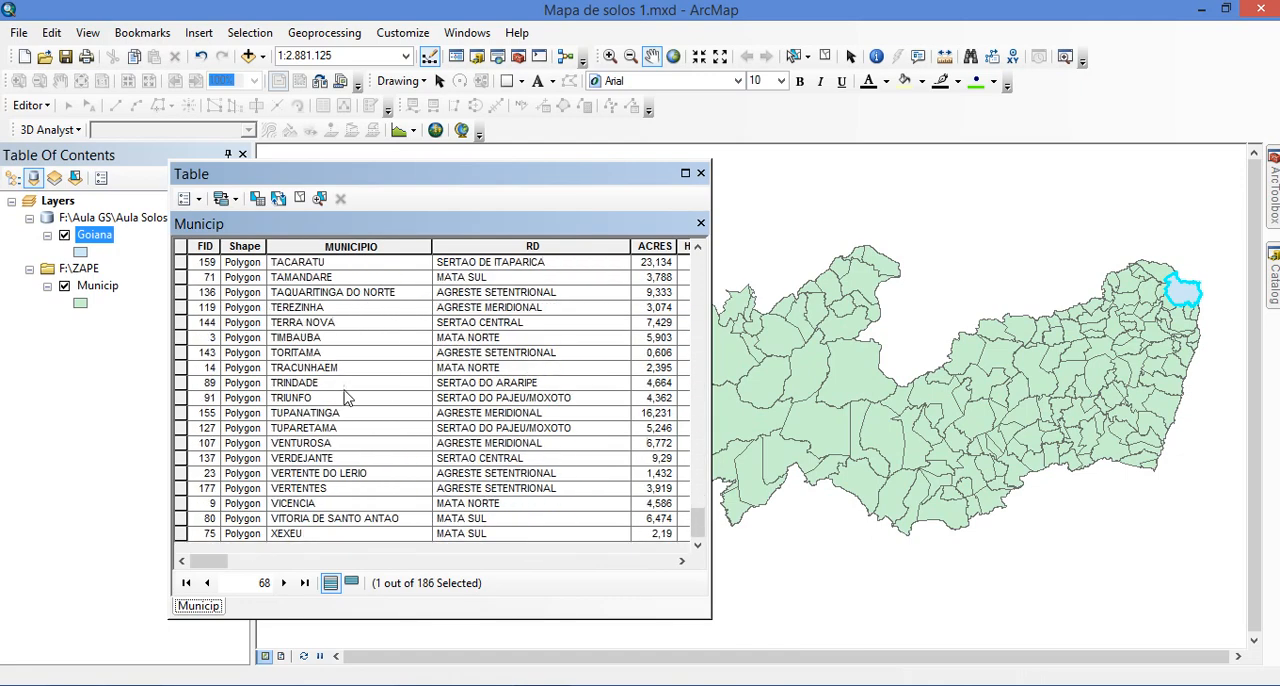
left_click(181, 519)
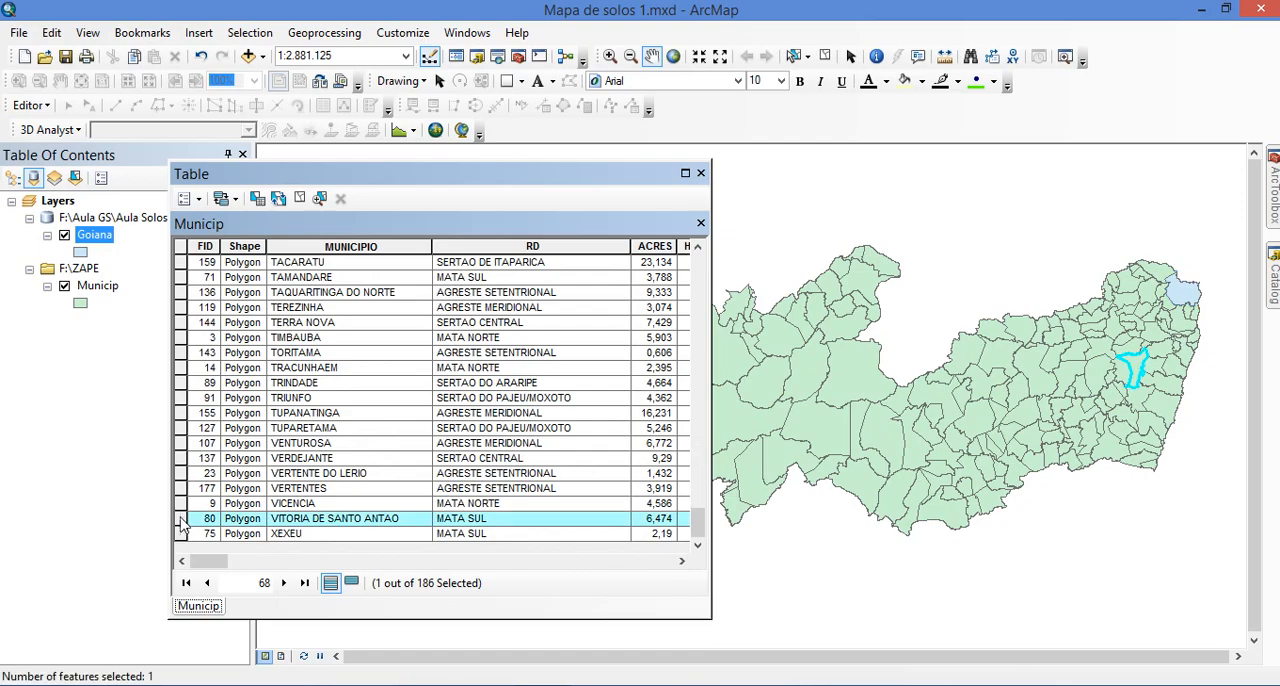
left_click(287, 518)
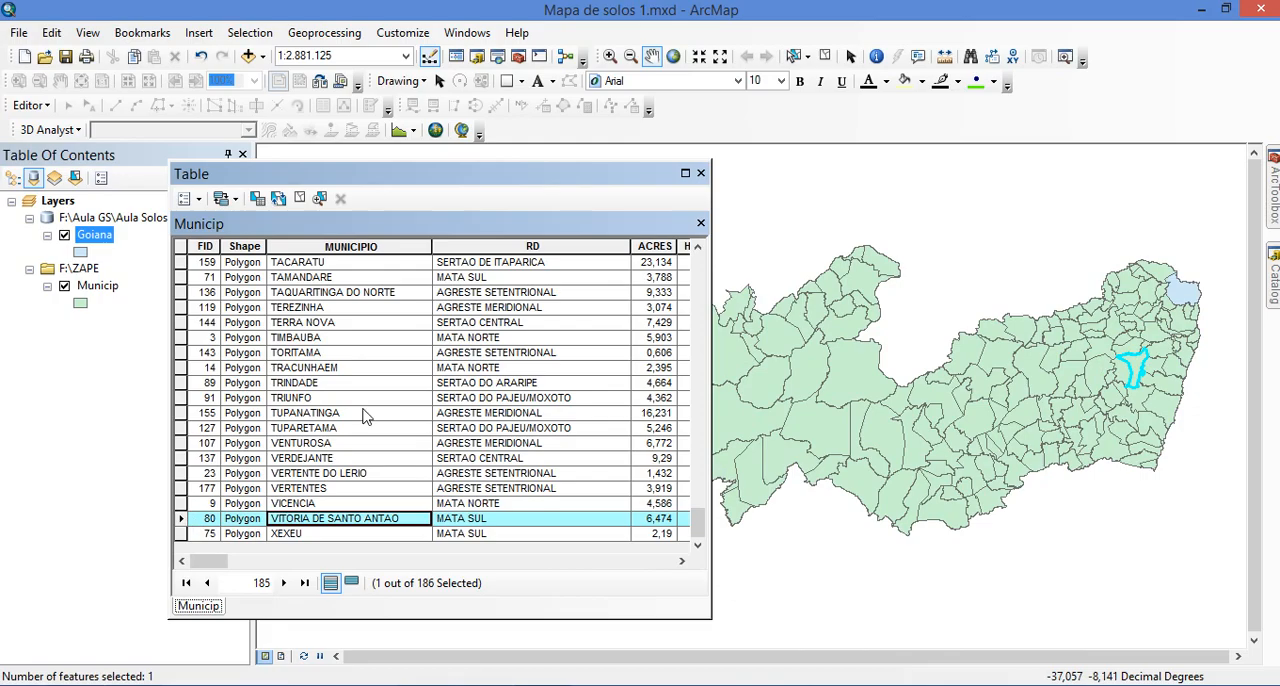
Export the selected Vitoria de Santo Antao municipality from Municip into Aula Solos.gdb as Vitoria and add it to the map as a layer
left_click(108, 290)
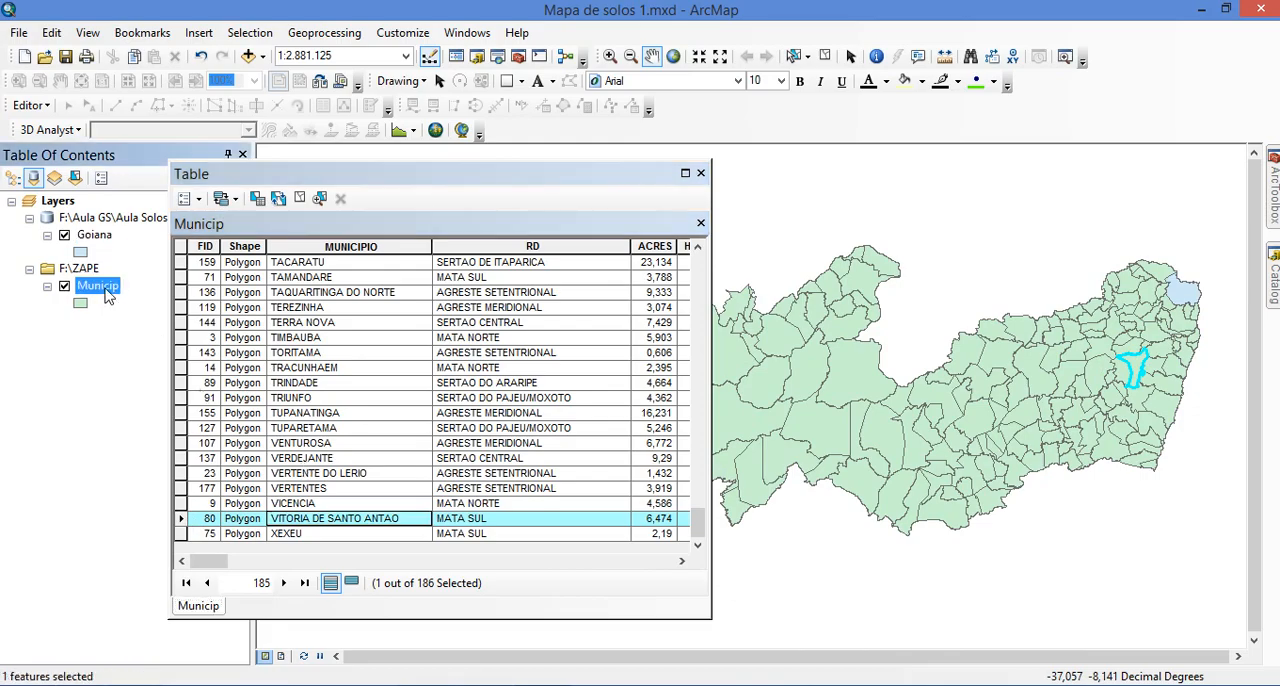
right_click(108, 293)
mouse_move(294, 605)
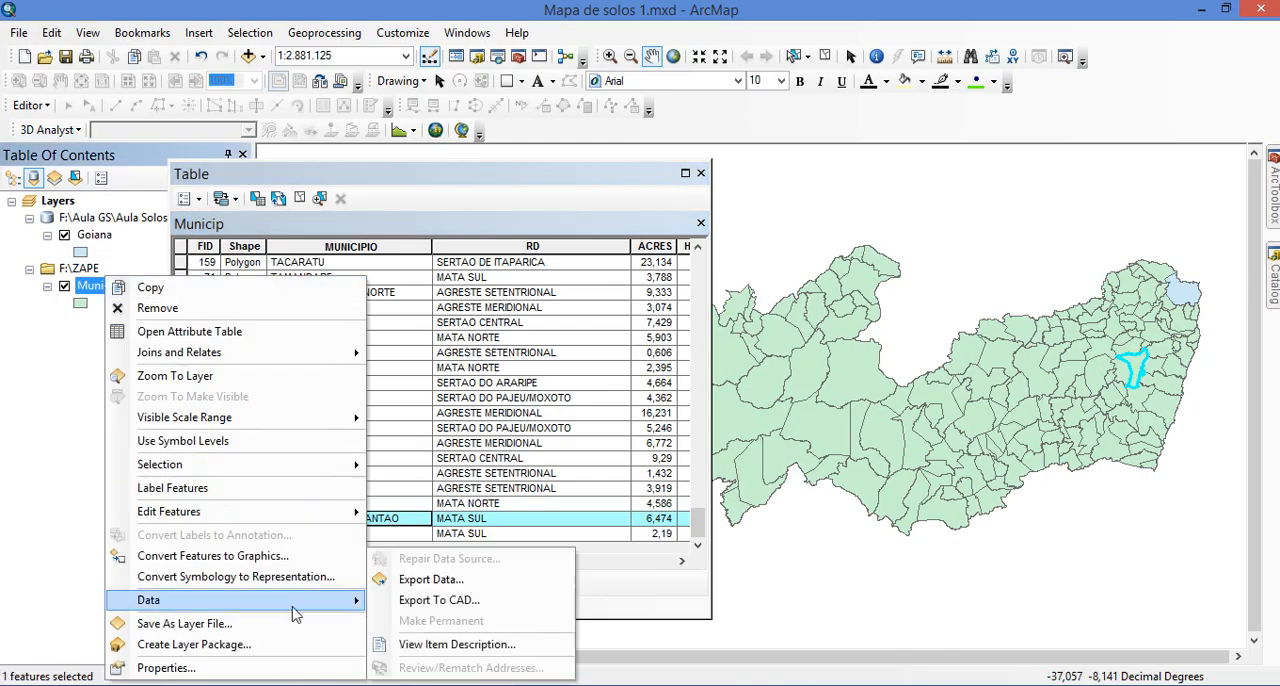
left_click(425, 581)
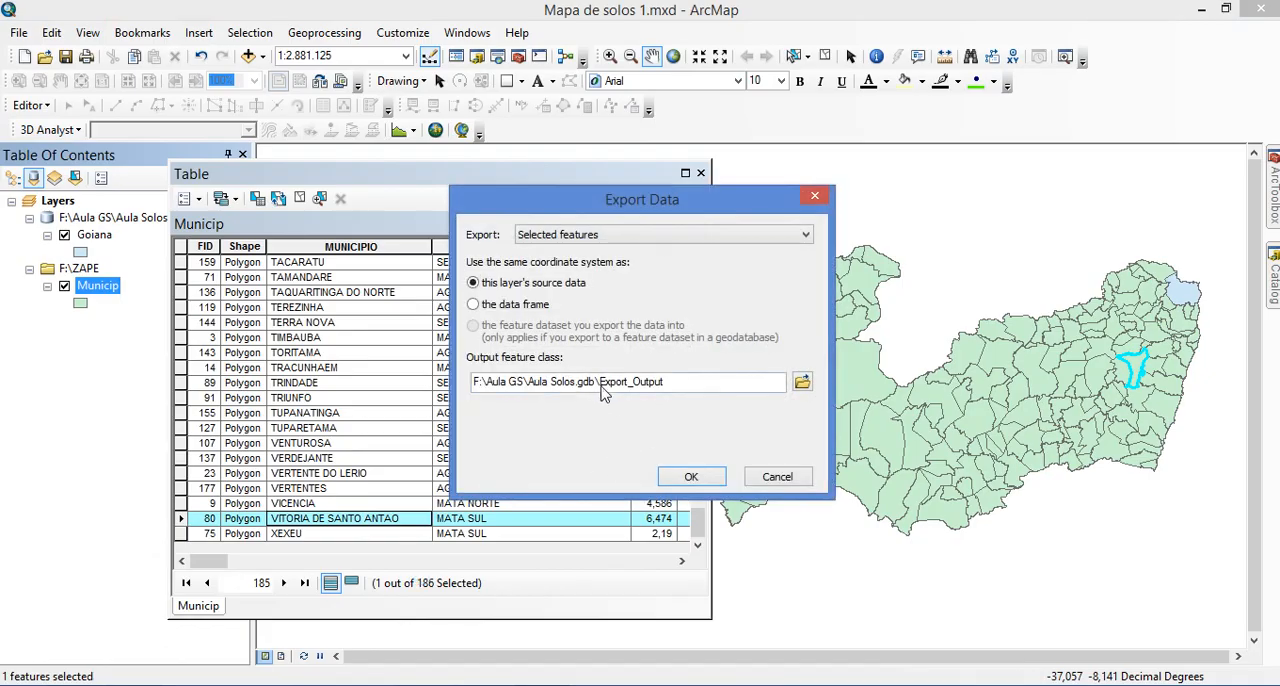
left_click_drag(600, 381, 700, 374)
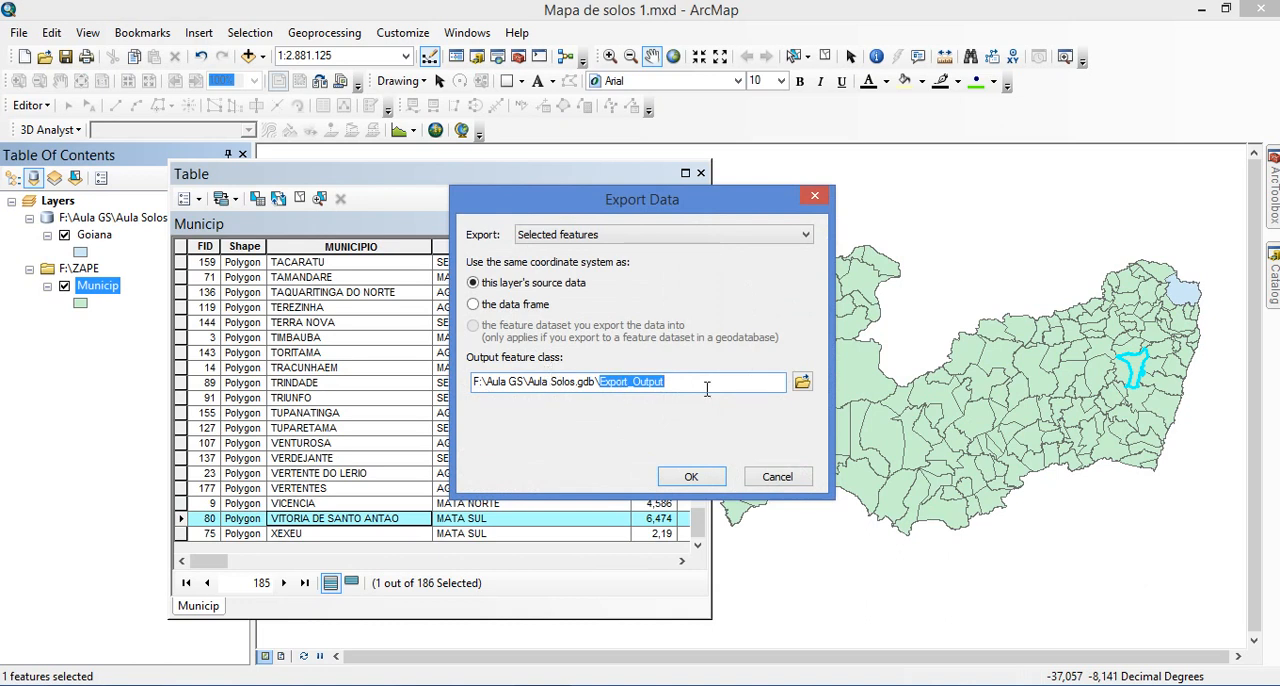
type("Vitoria")
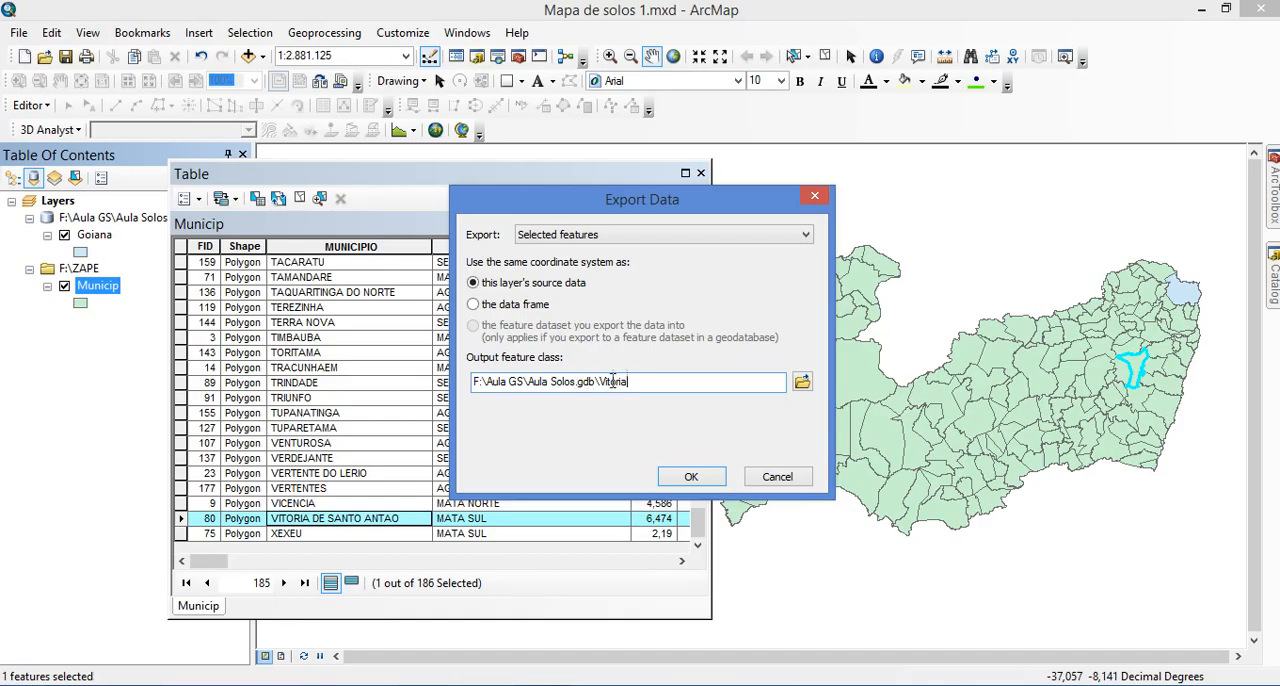
left_click(686, 478)
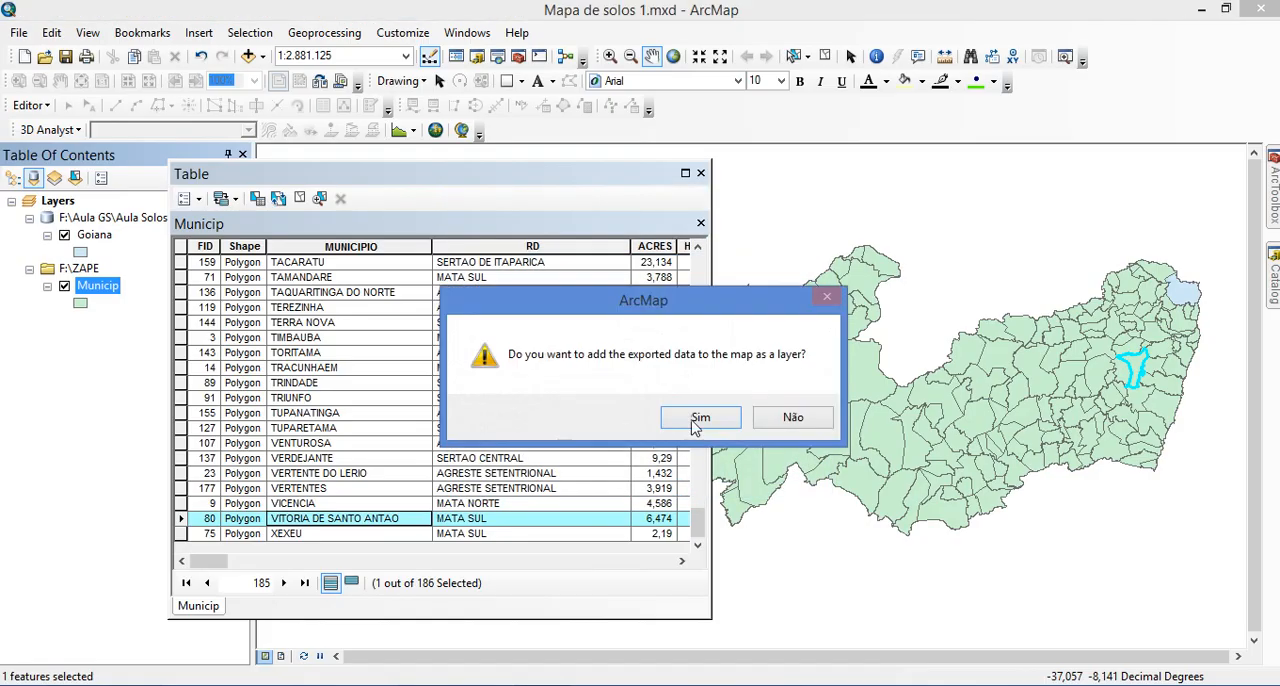
left_click(690, 418)
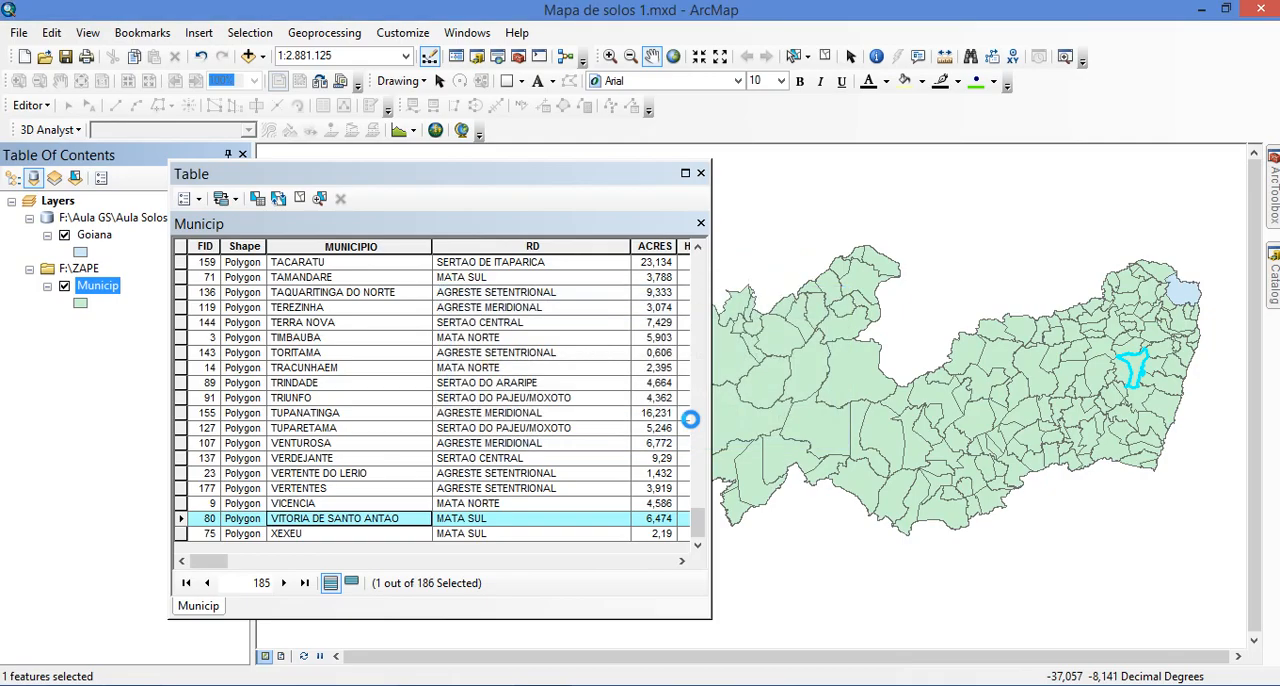
Look over the Municip records and the map around Pernambuco, and return the map to its full extent
left_click(334, 504)
scroll(320, 503, "up", 9)
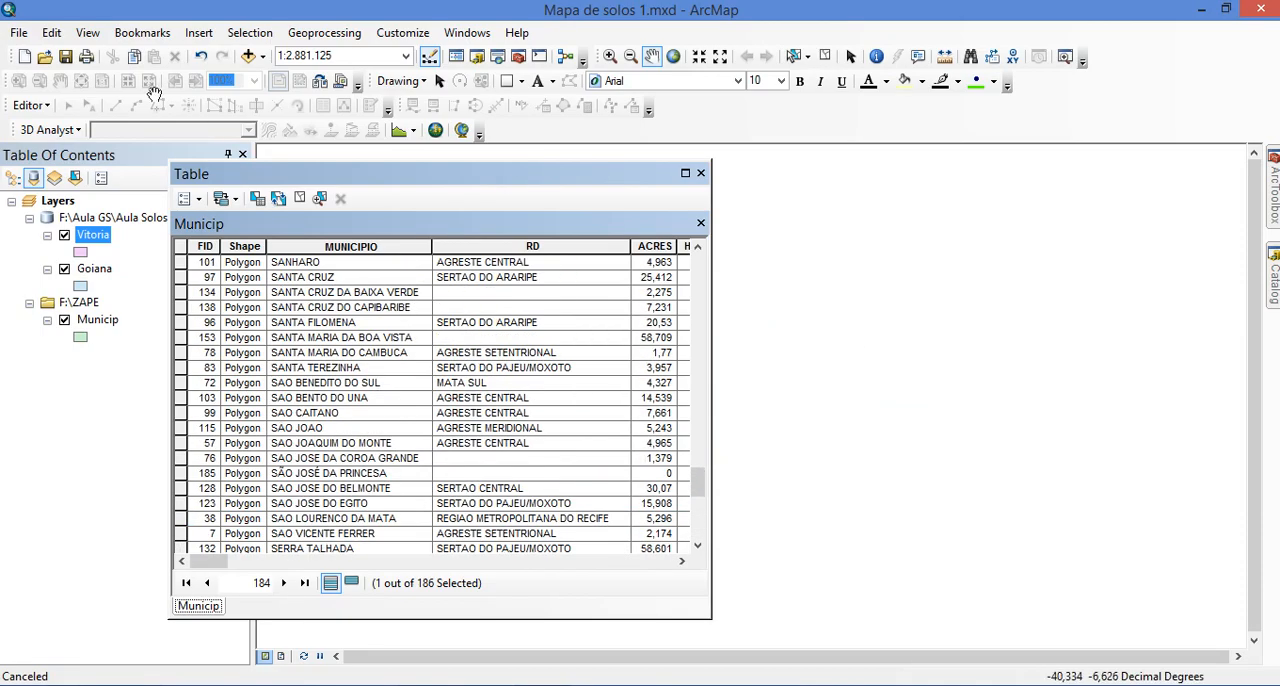
left_click(676, 57)
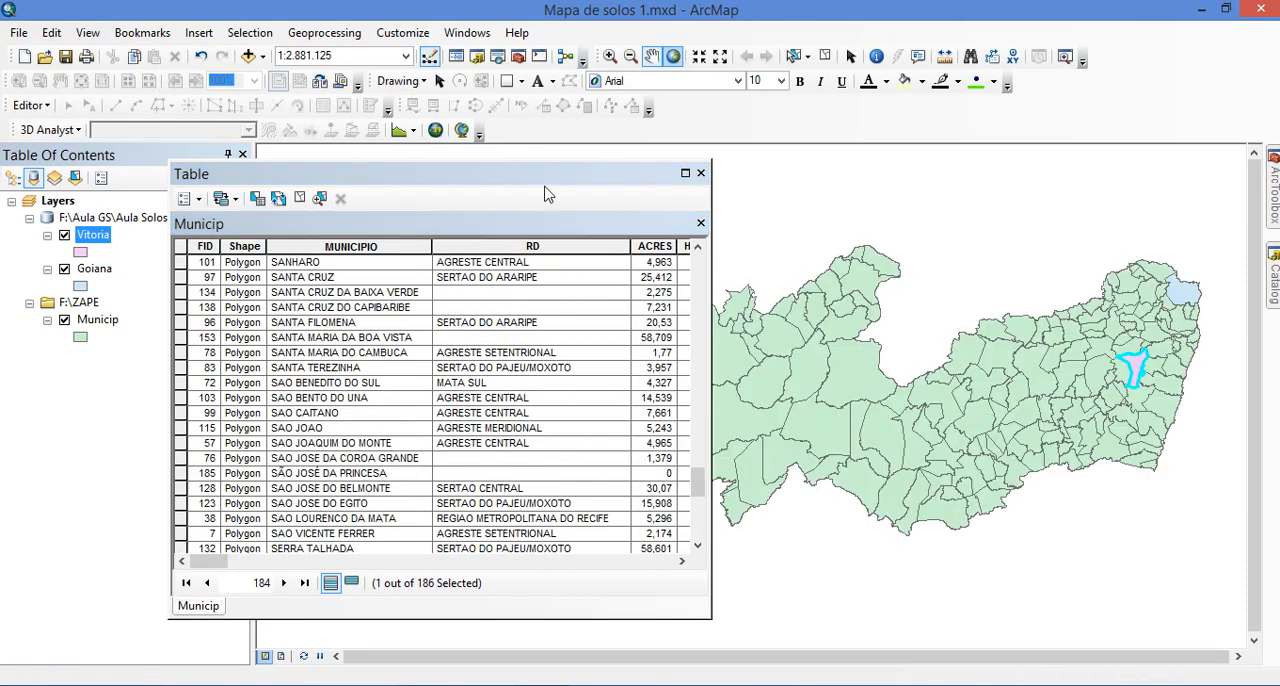
scroll(341, 432, "up", 11)
scroll(341, 432, "up", 8)
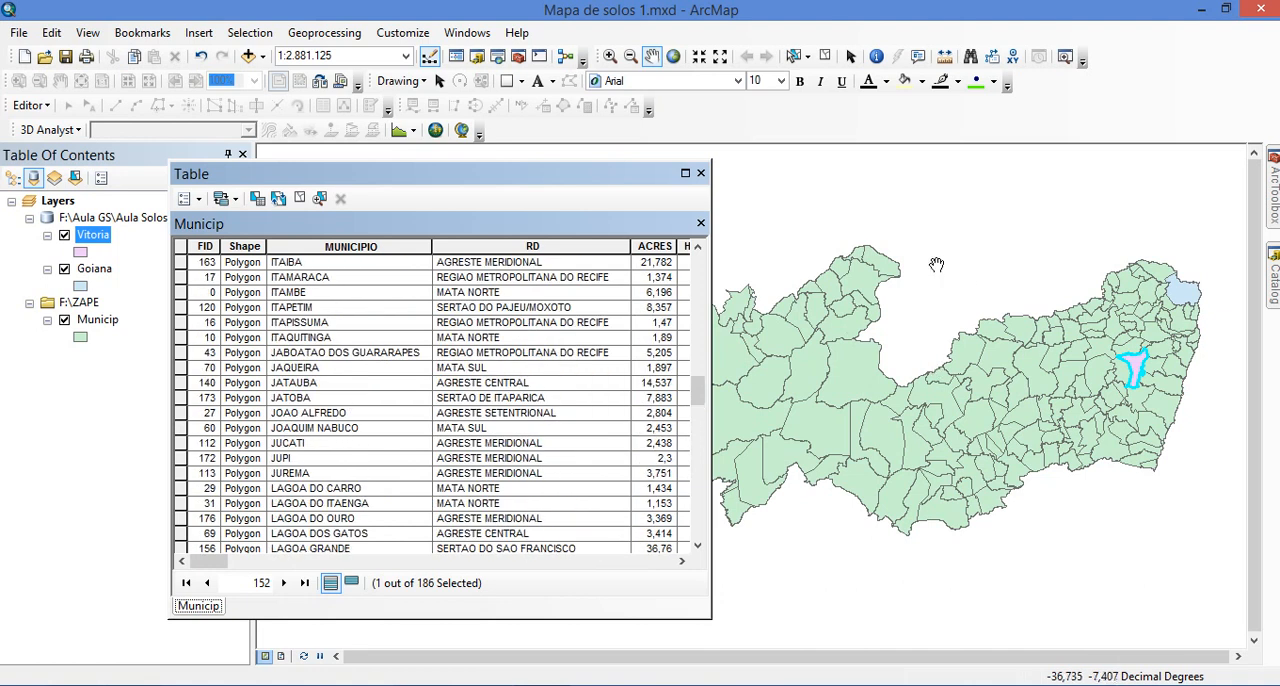
left_click_drag(931, 252, 1058, 575)
left_click_drag(1046, 457, 920, 283)
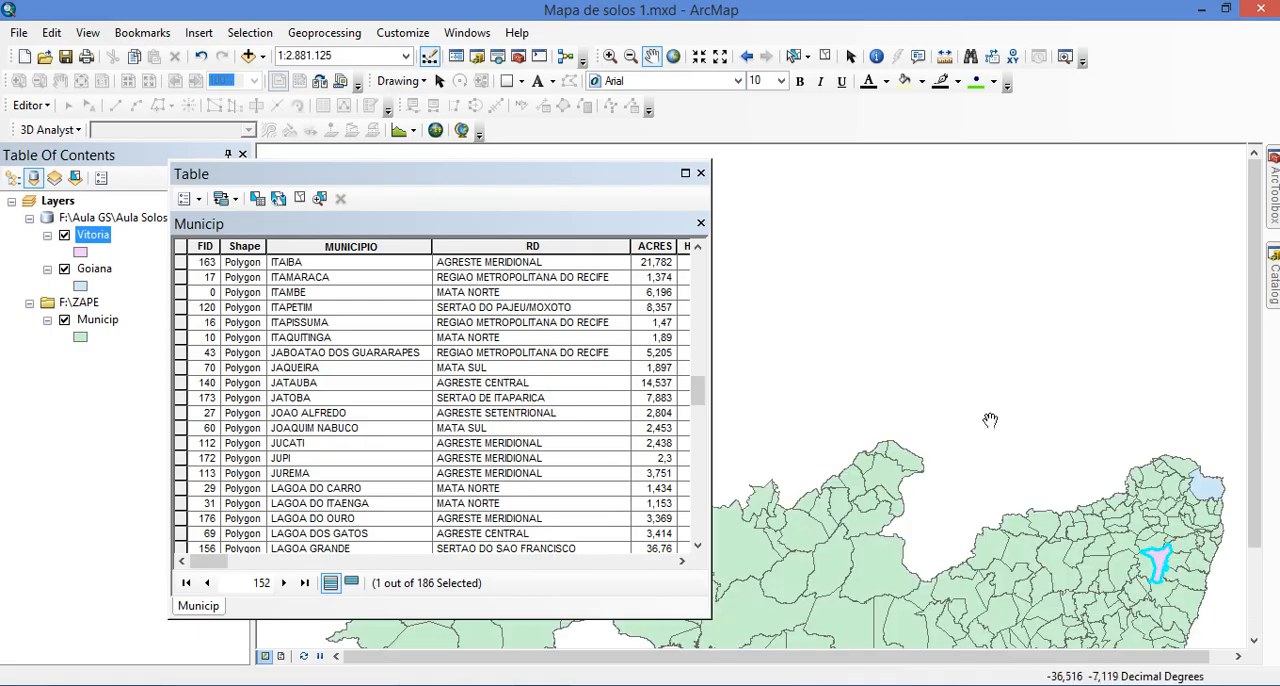
left_click(671, 60)
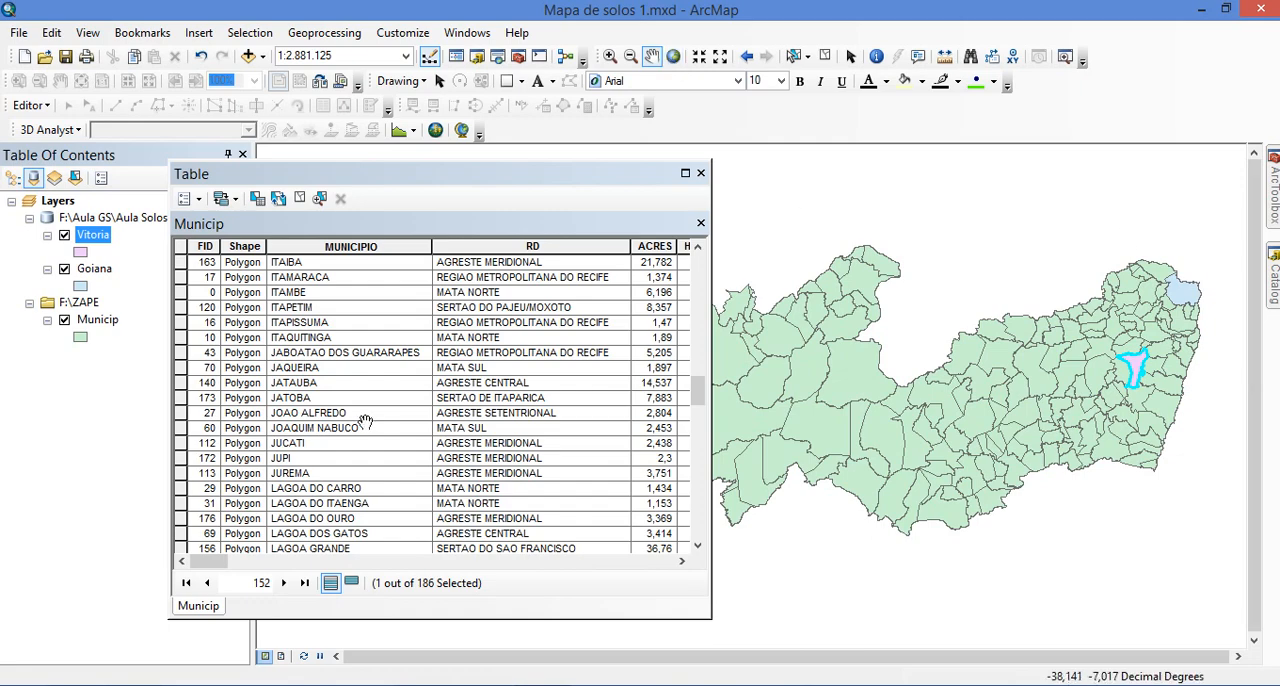
Select the GRAVATA record in the Municip attribute table
left_click(360, 399)
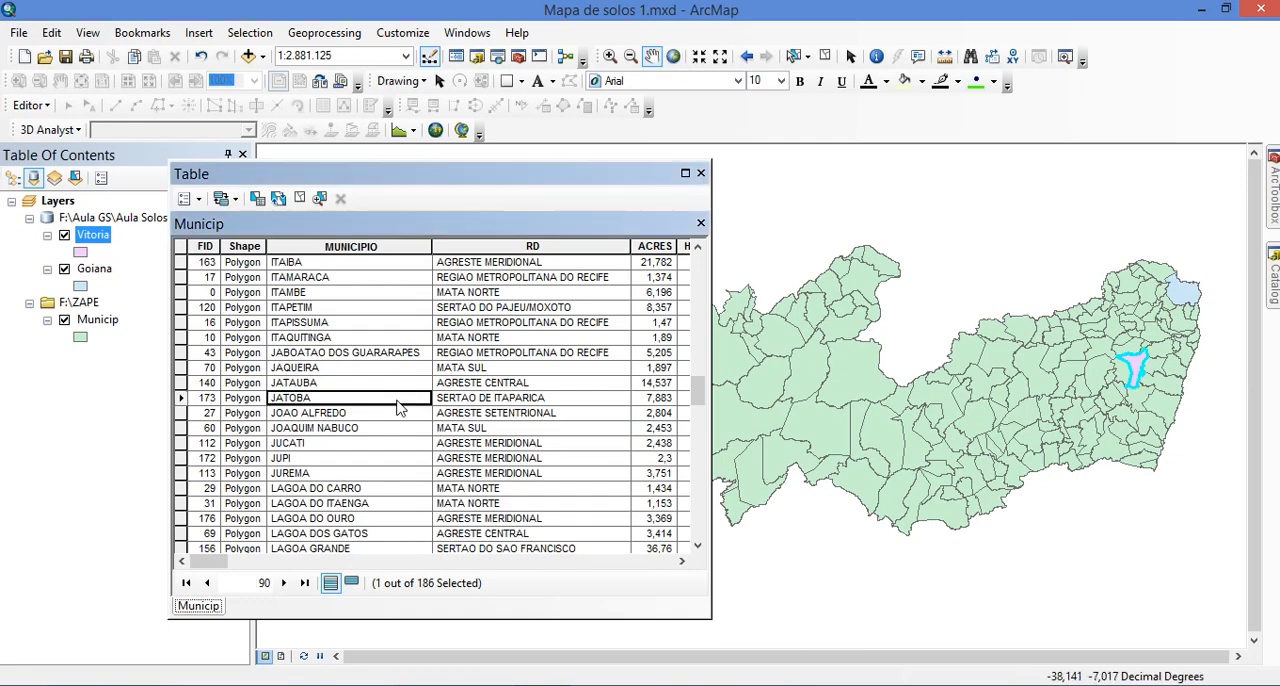
scroll(386, 418, "up", 10)
scroll(380, 437, "down", 5)
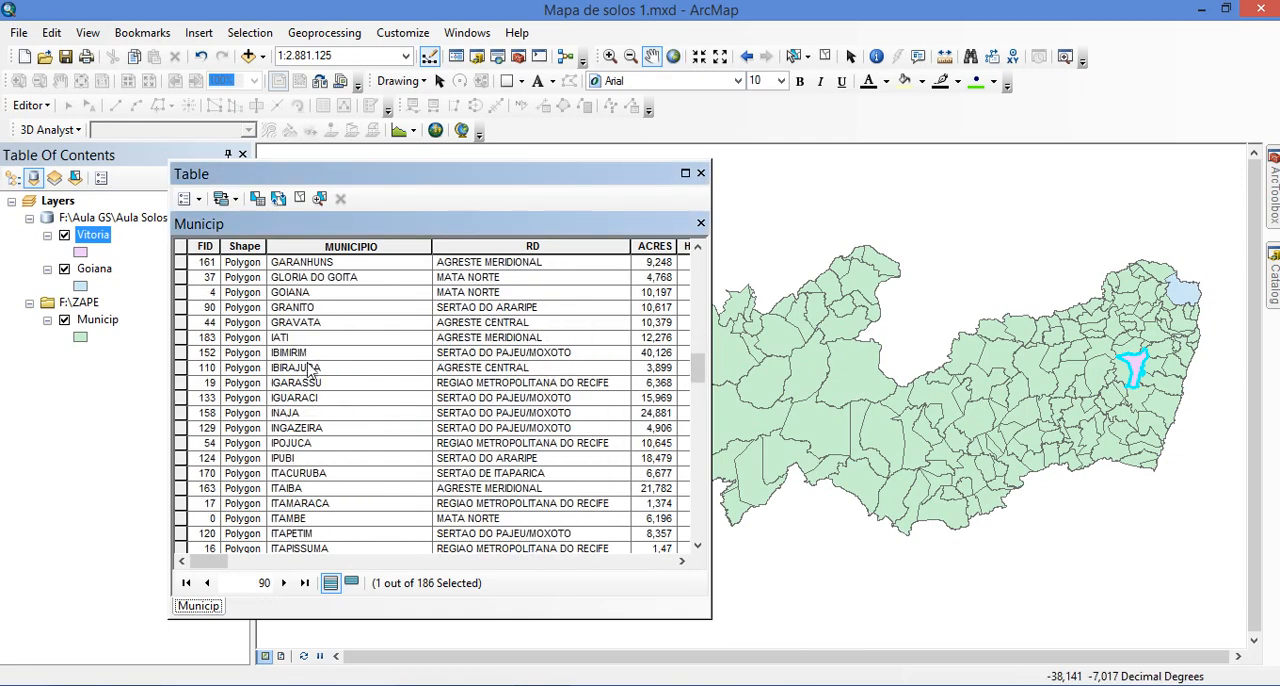
left_click(180, 322)
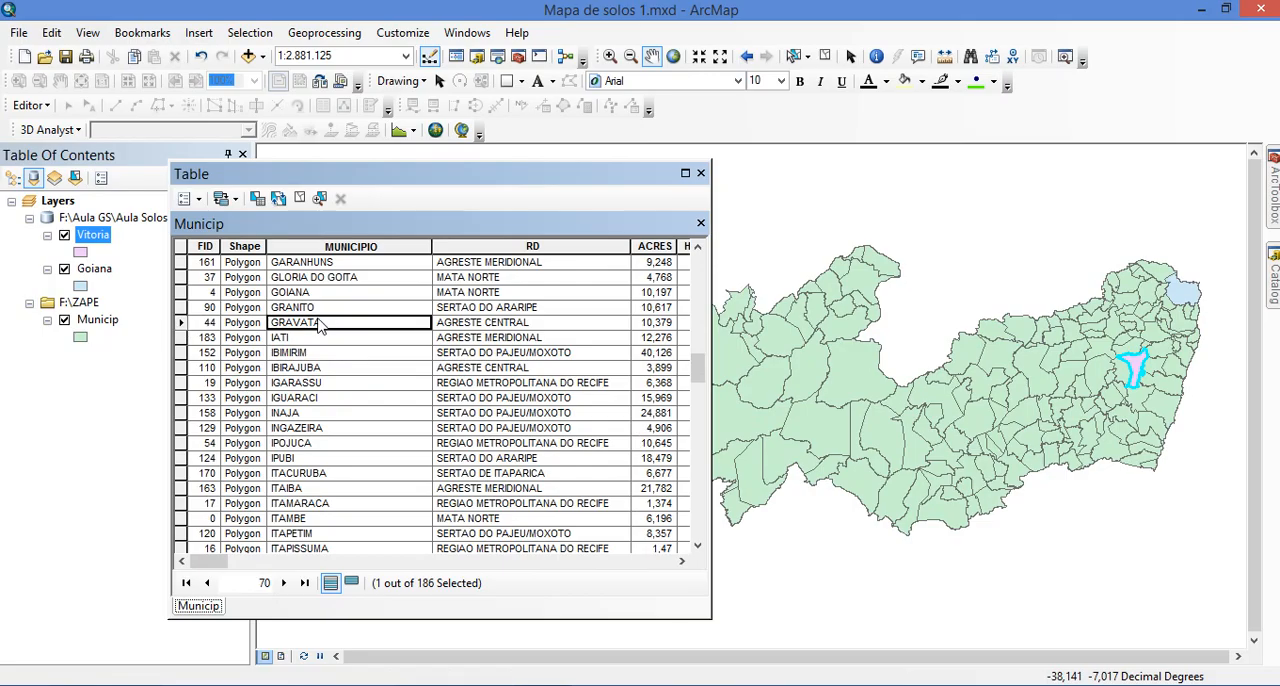
left_click(182, 322)
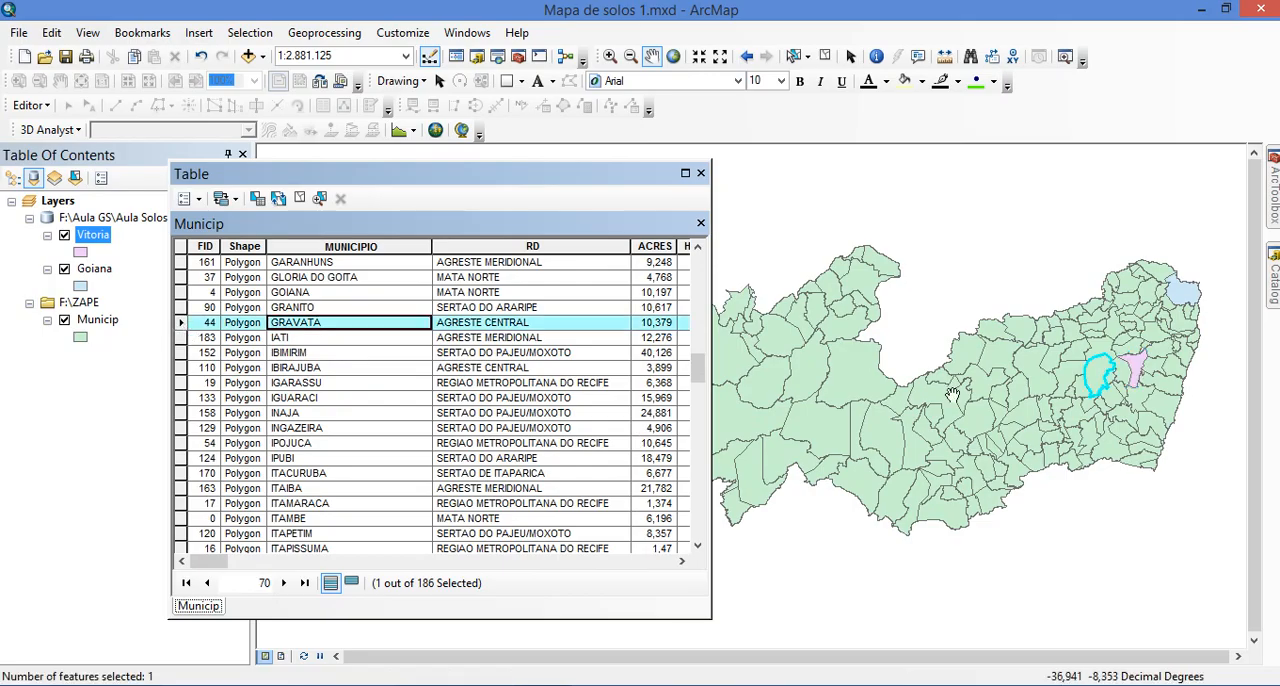
Export the selected Gravata municipality from Municip into Aula Solos.gdb as Gravata and add it to the map as a layer
left_click(115, 322)
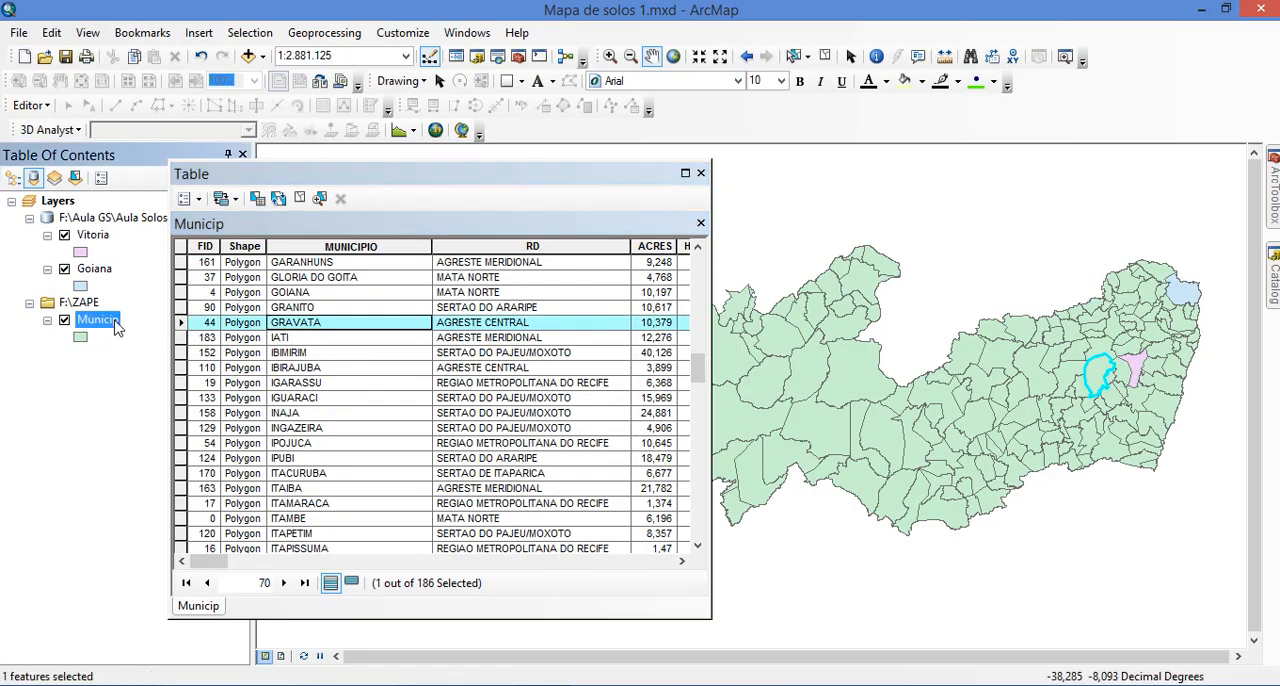
right_click(115, 322)
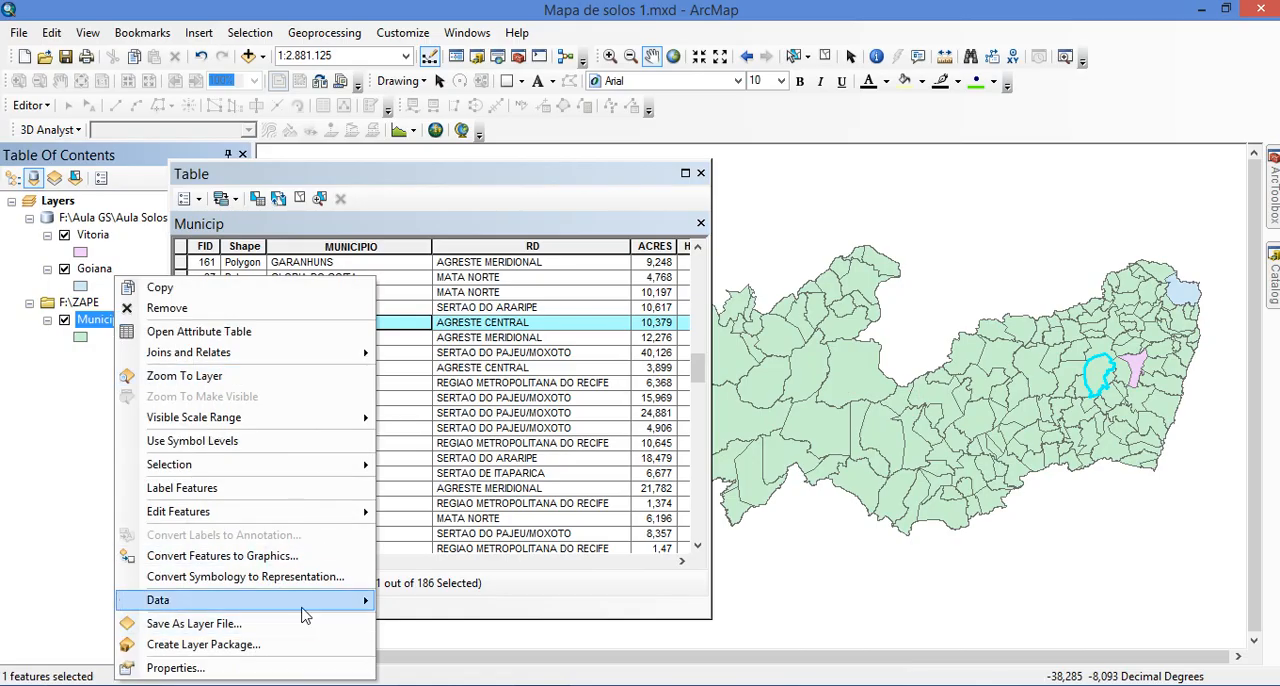
mouse_move(305, 608)
left_click(436, 580)
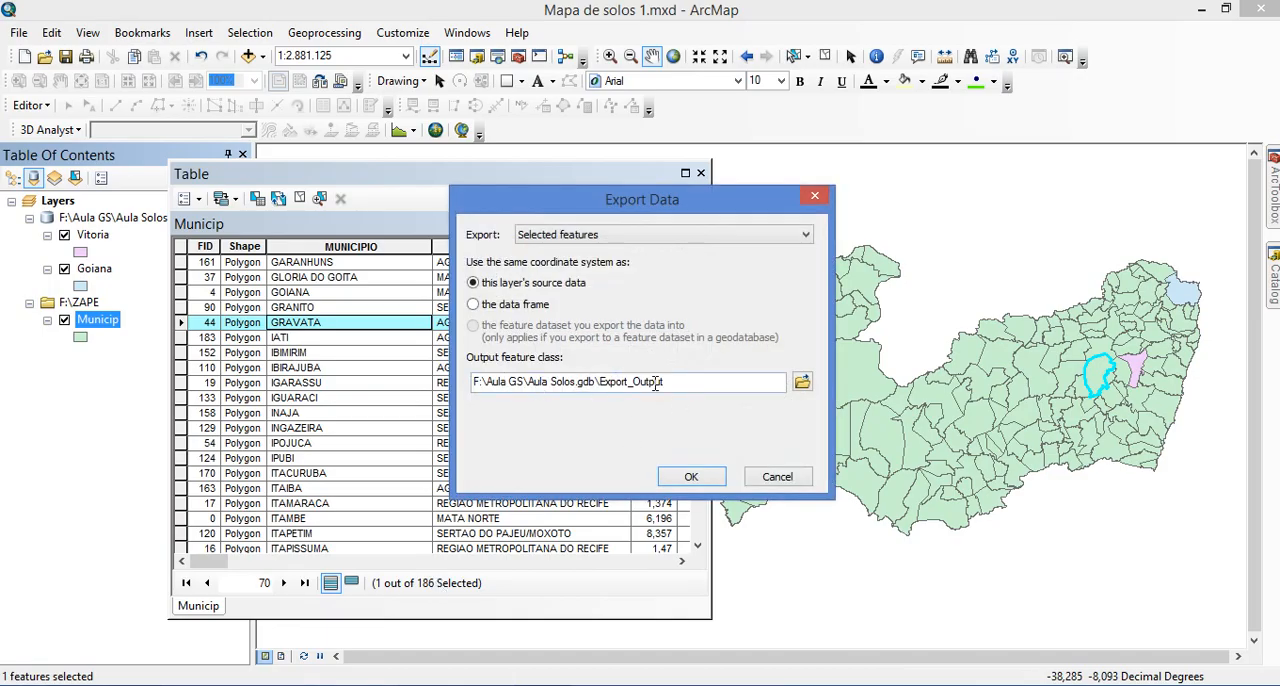
mouse_move(598, 384)
left_mouse_down()
mouse_move(726, 374)
mouse_move(583, 382)
mouse_move(599, 384)
left_mouse_up()
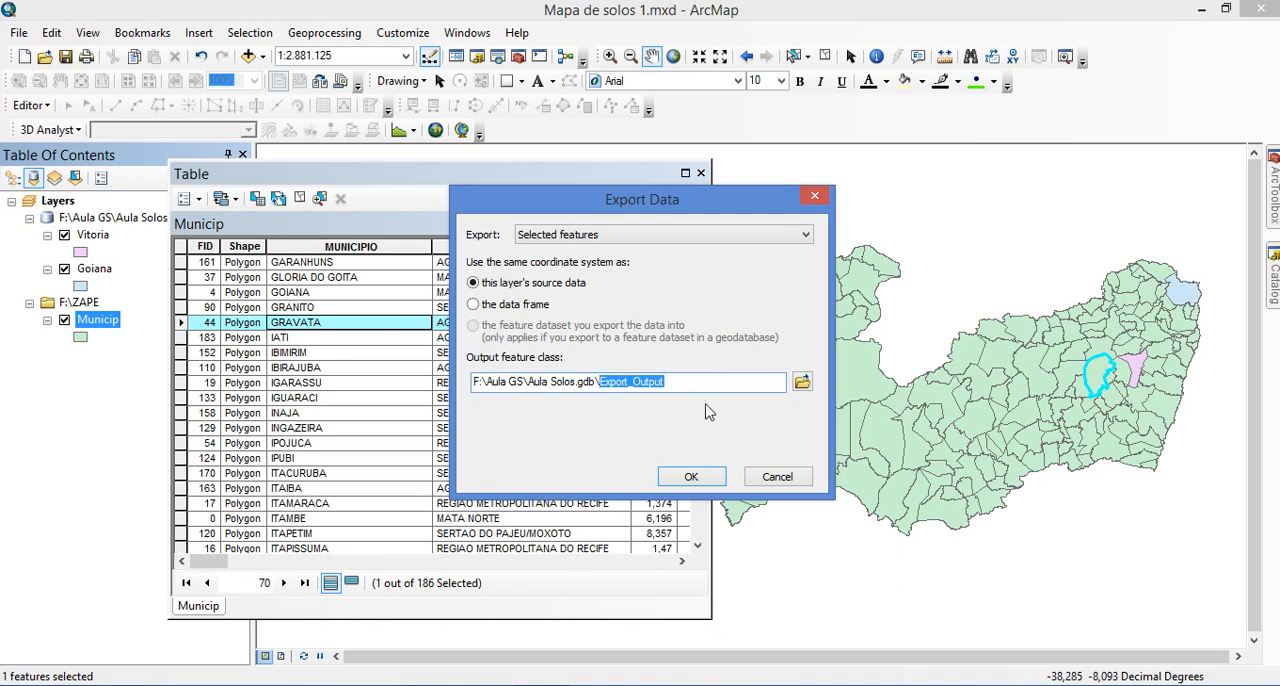
type("Gravata")
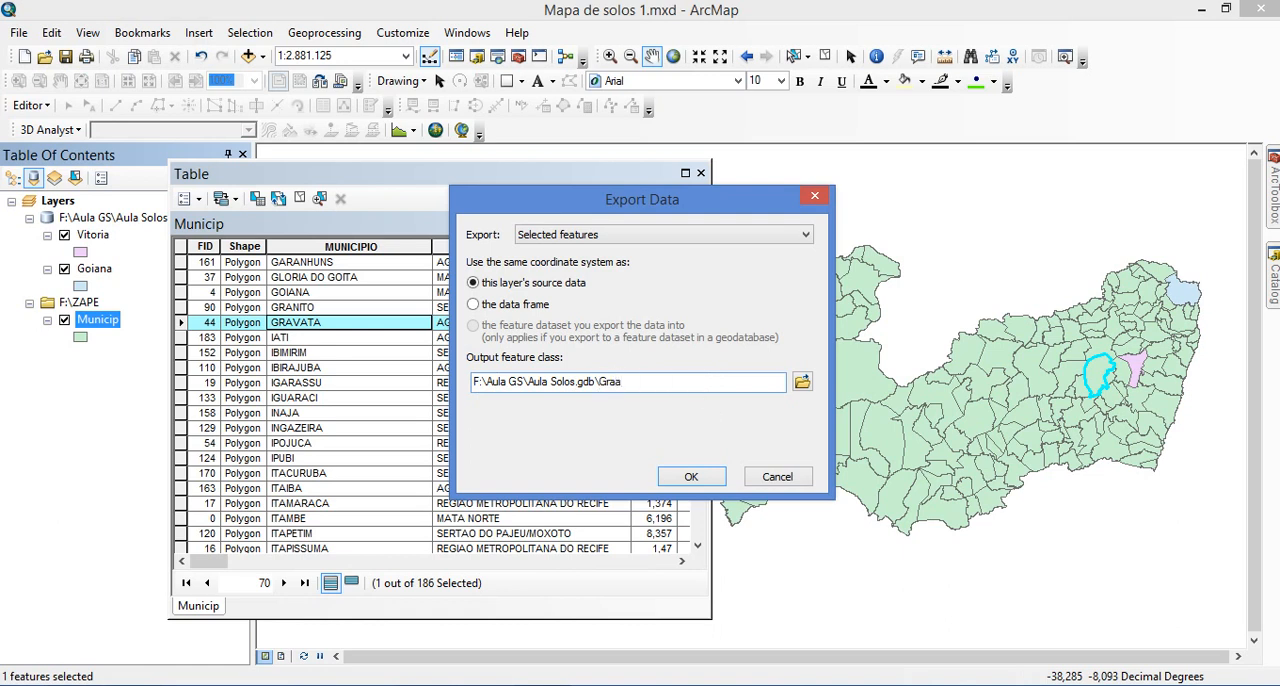
left_click(694, 477)
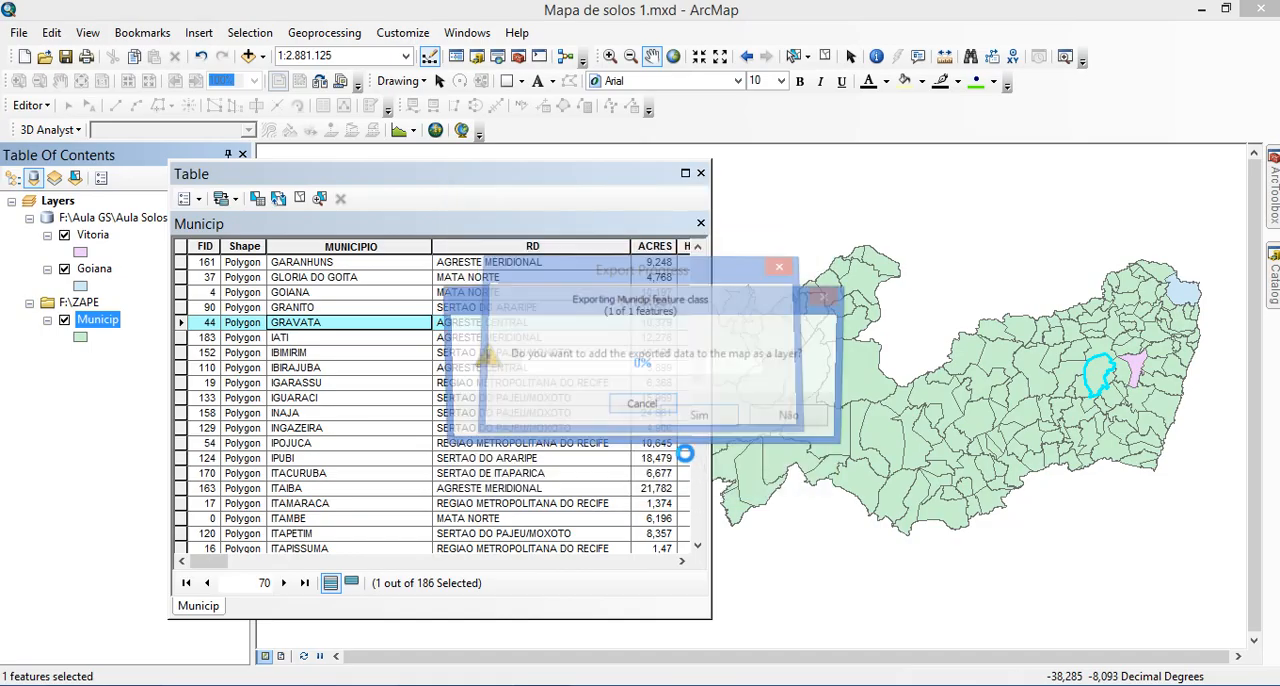
left_click(696, 415)
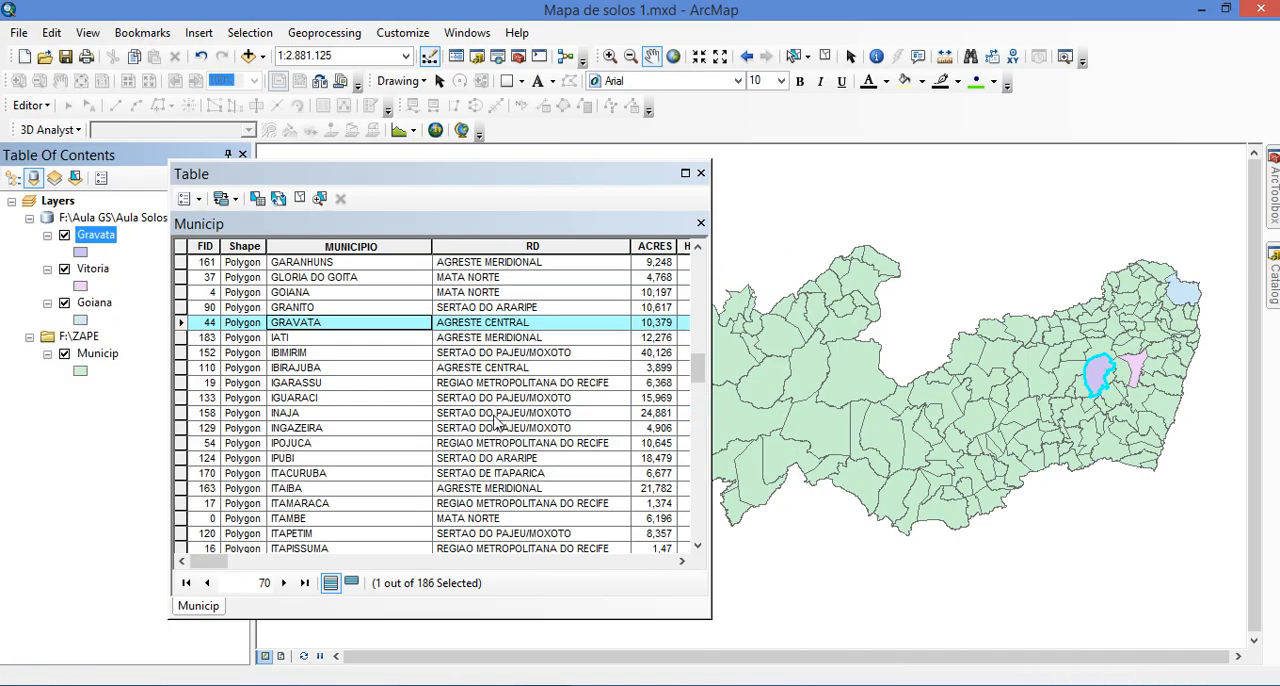
Select the PESQUEIRA record in the Municip attribute table
left_click(316, 383)
scroll(317, 395, "down", 4)
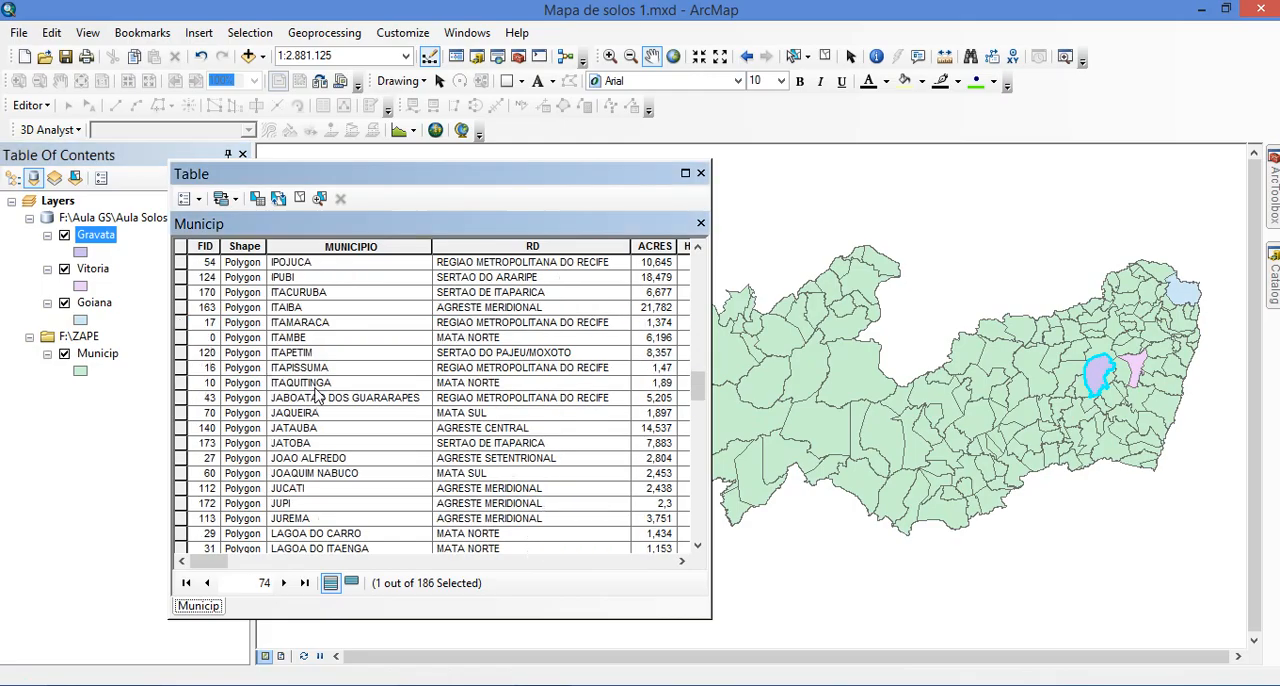
scroll(316, 395, "down", 10)
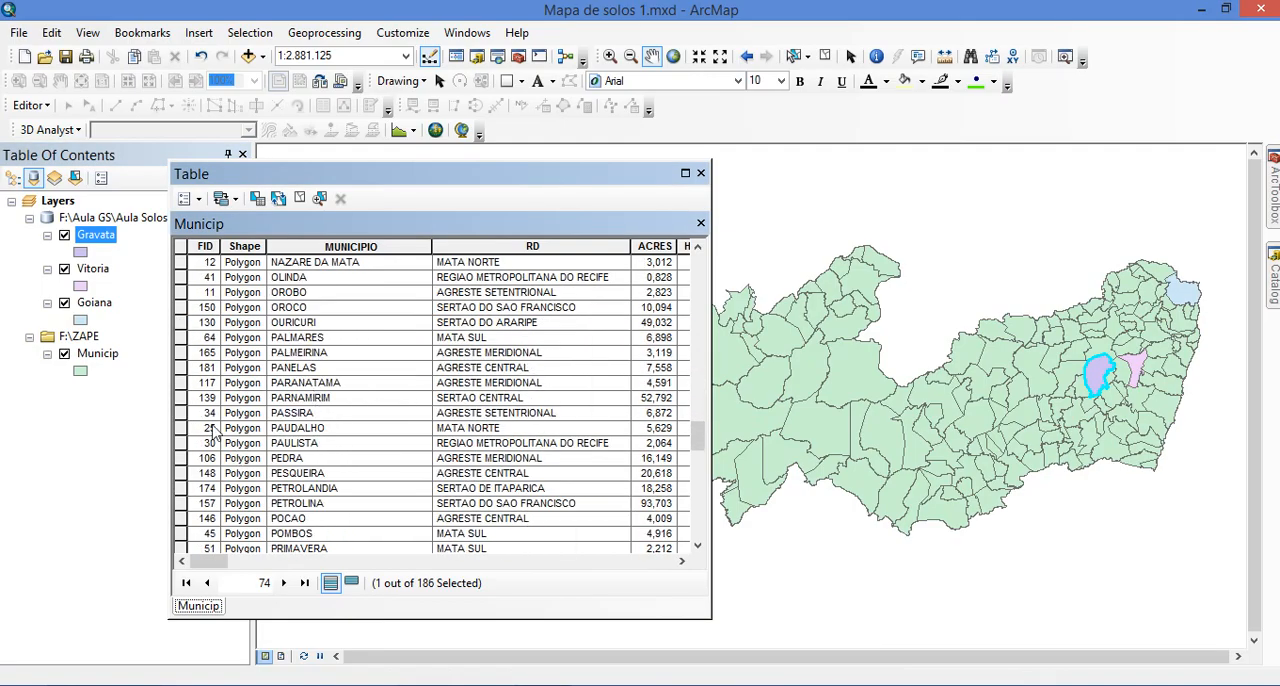
left_click(312, 472)
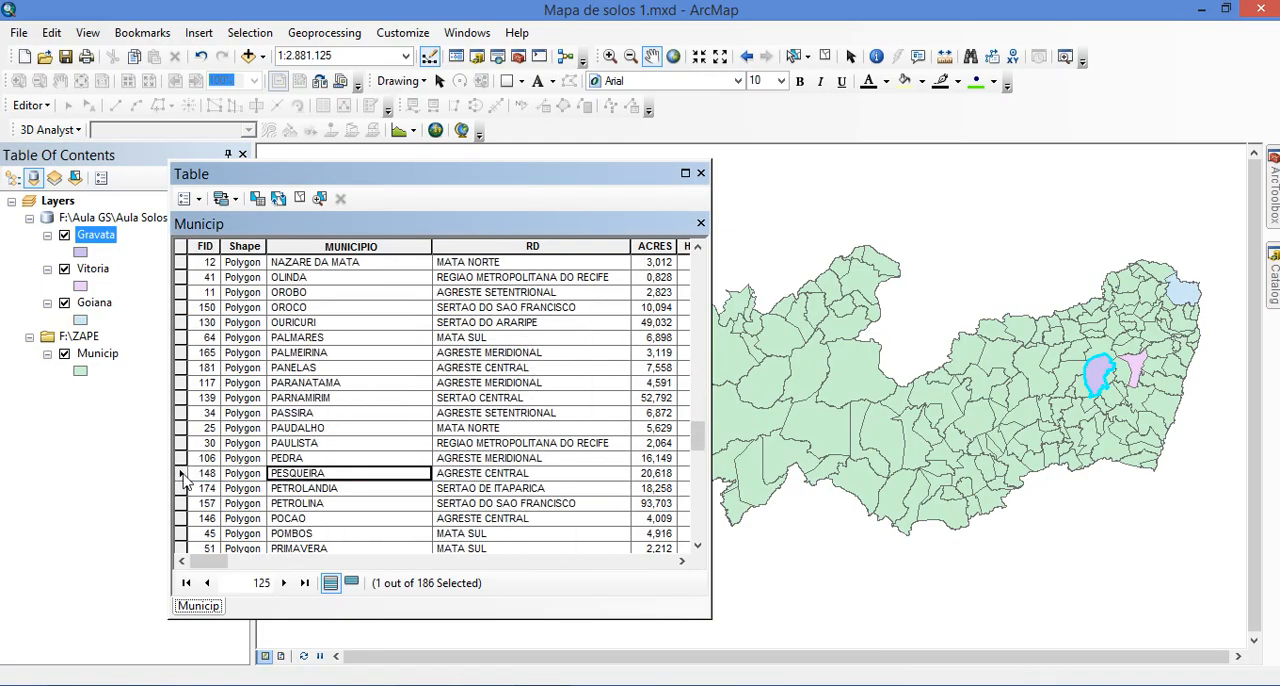
left_click(182, 474)
Export the selected Pesqueira municipality from Municip into Aula Solos.gdb as Pesqueira and add it to the map as a layer
left_click(87, 360)
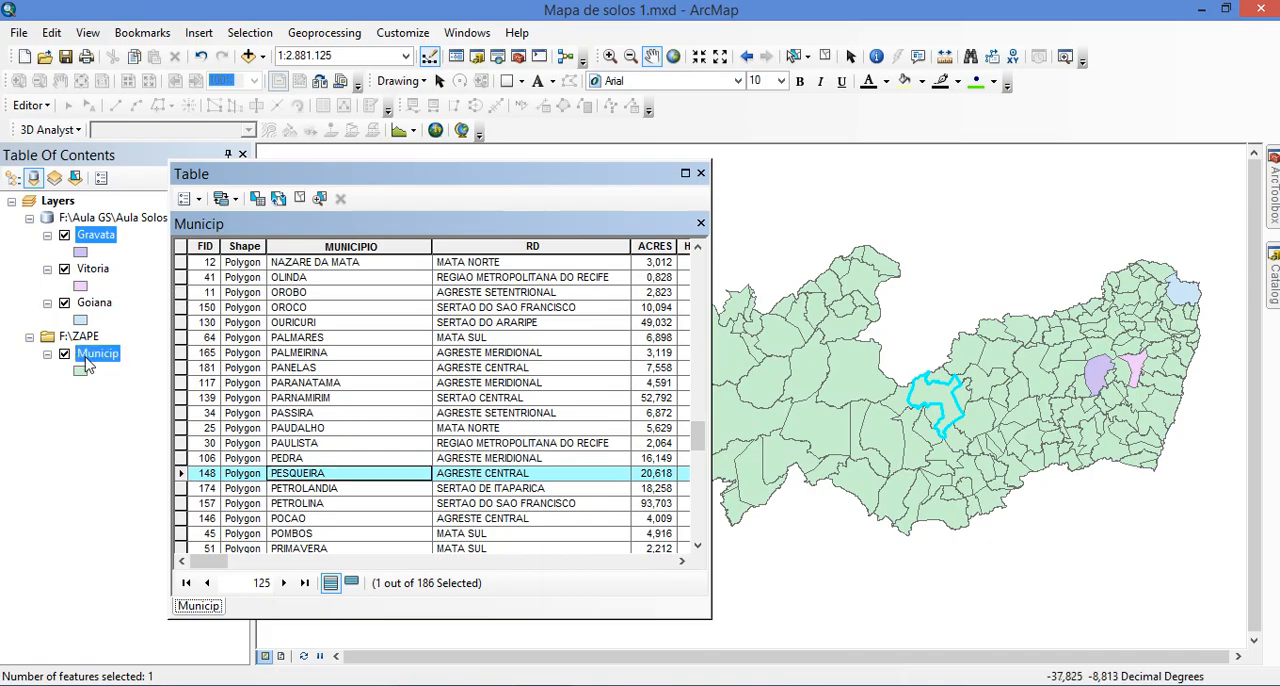
right_click(97, 357)
mouse_move(249, 333)
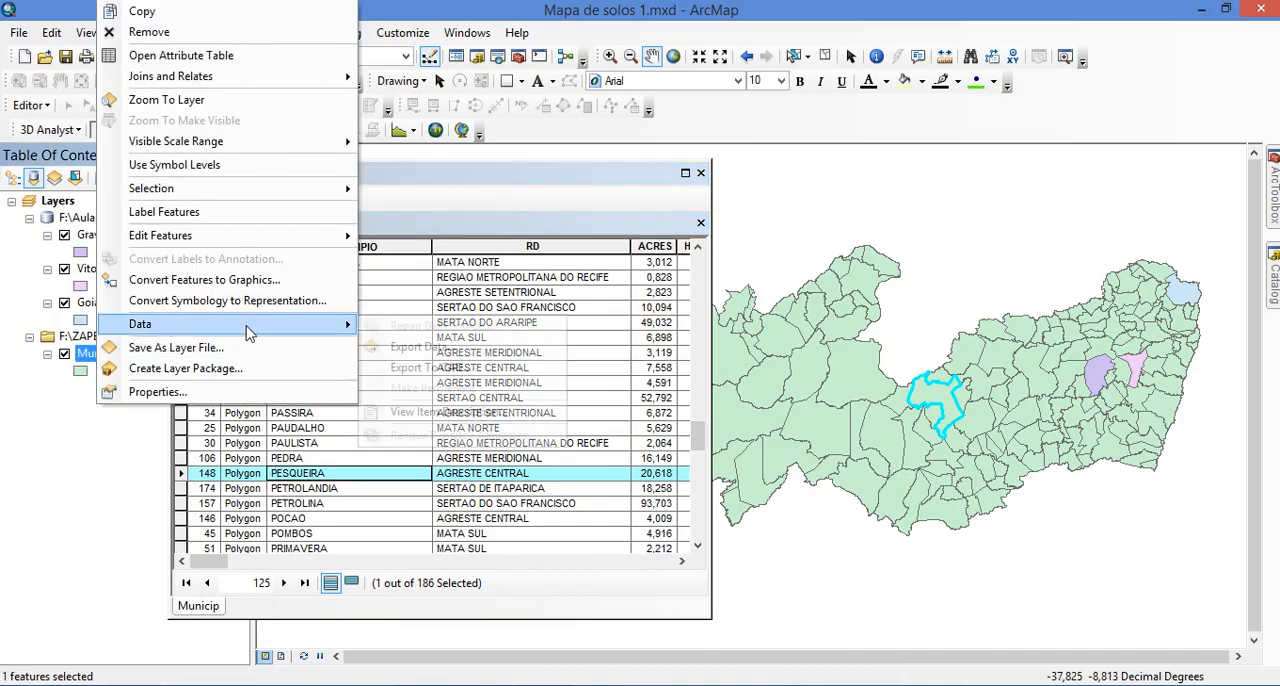
left_click(402, 346)
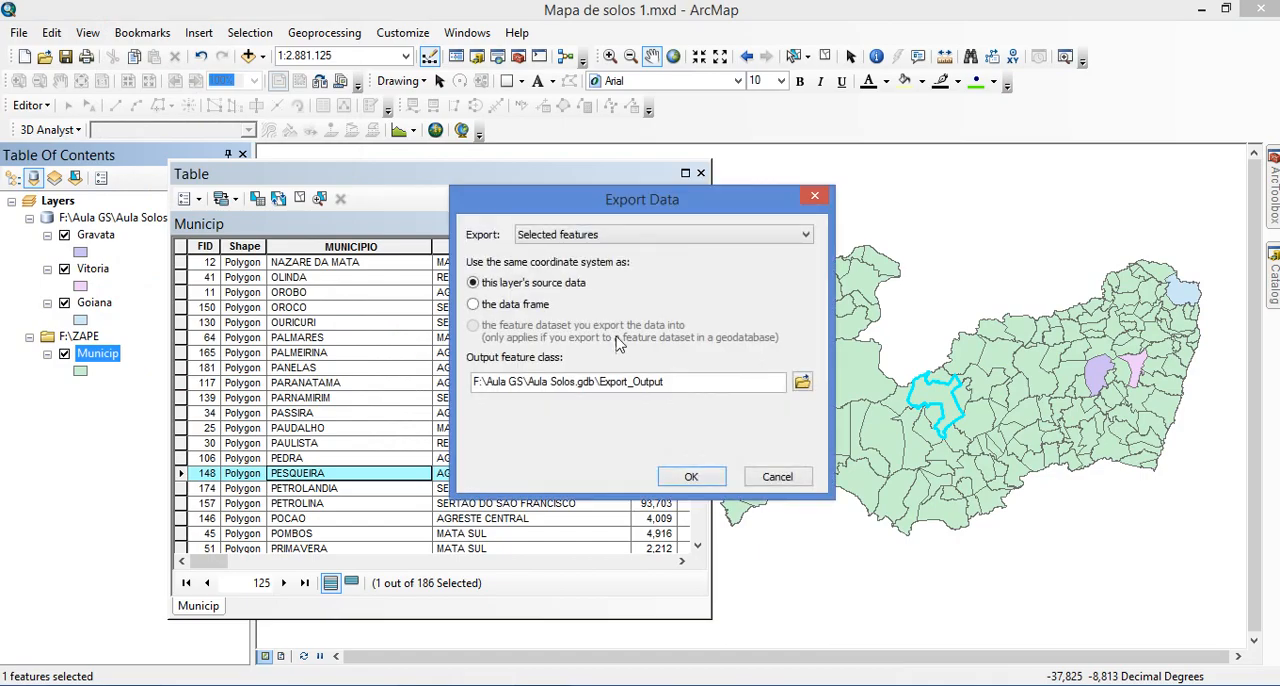
double_click(603, 381)
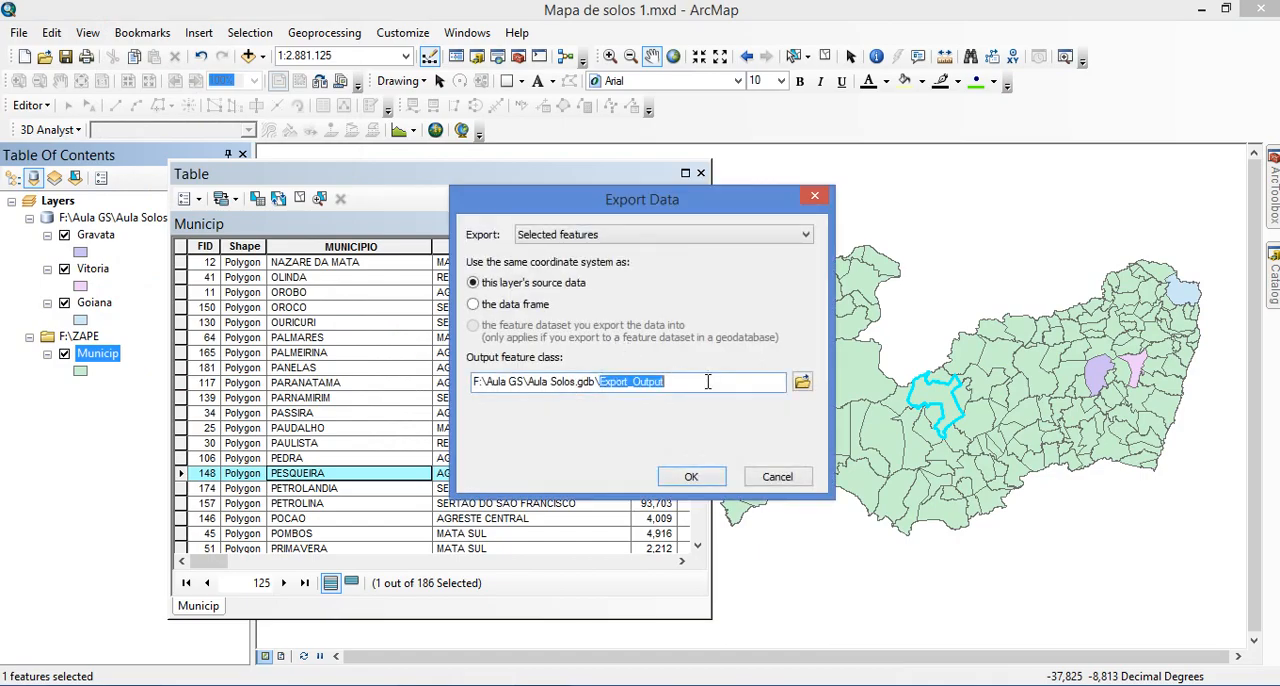
type("Pesqueira")
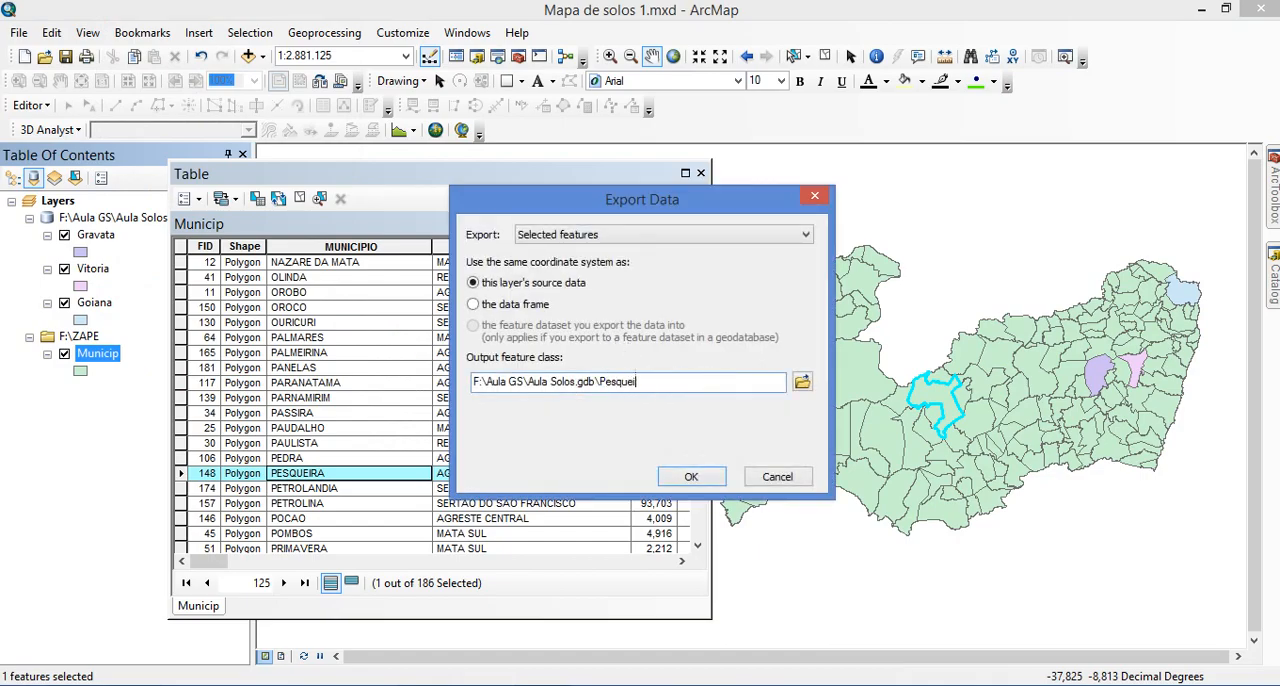
left_click(692, 477)
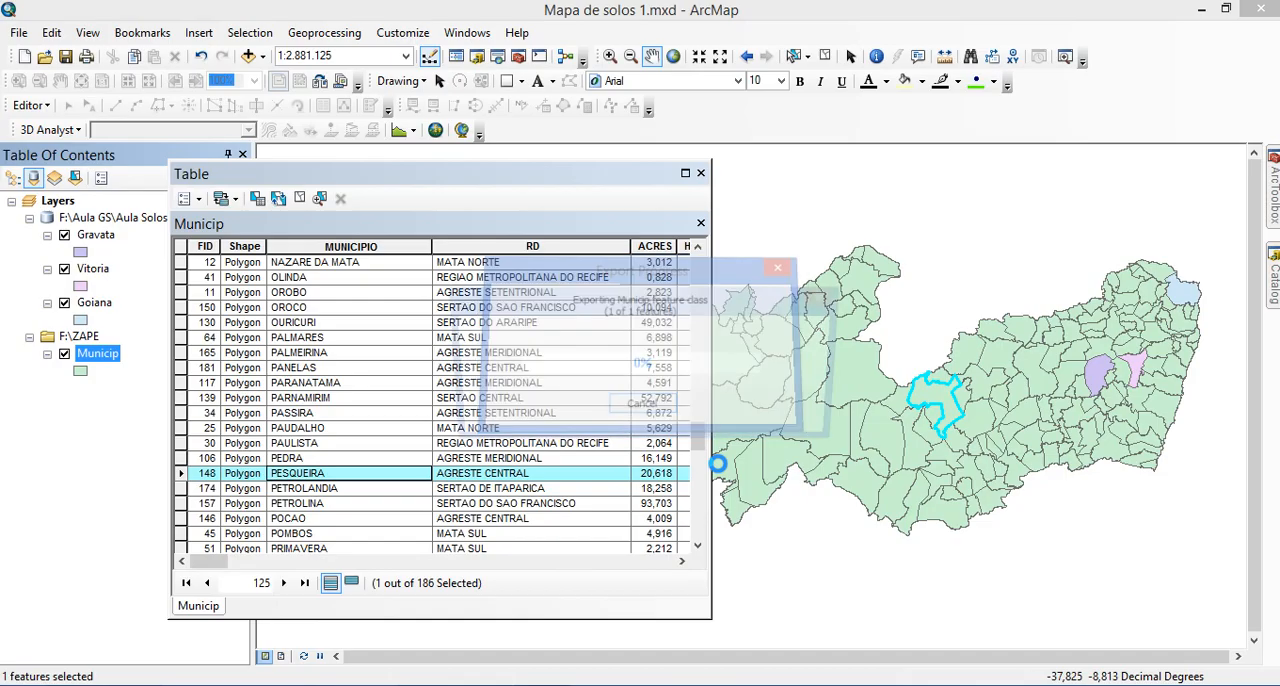
left_click(695, 419)
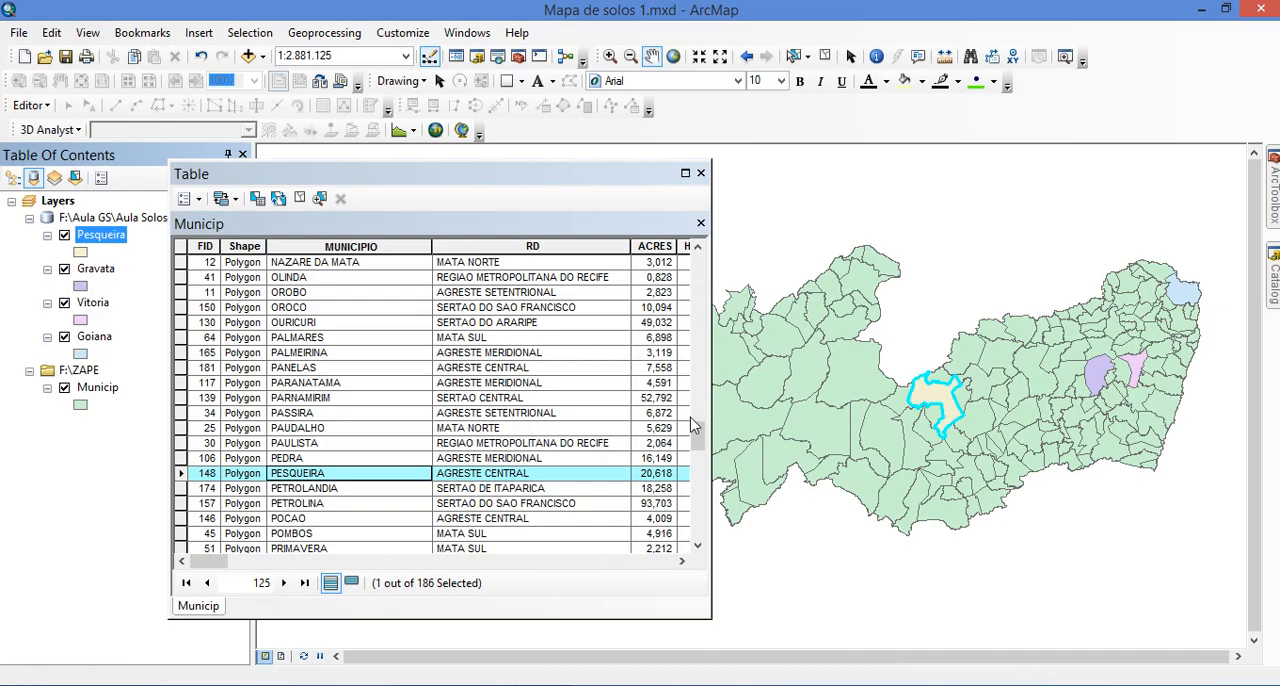
Select the ARCOVERDE record in the Municip attribute table
left_click(446, 427)
scroll(370, 450, "up", 15)
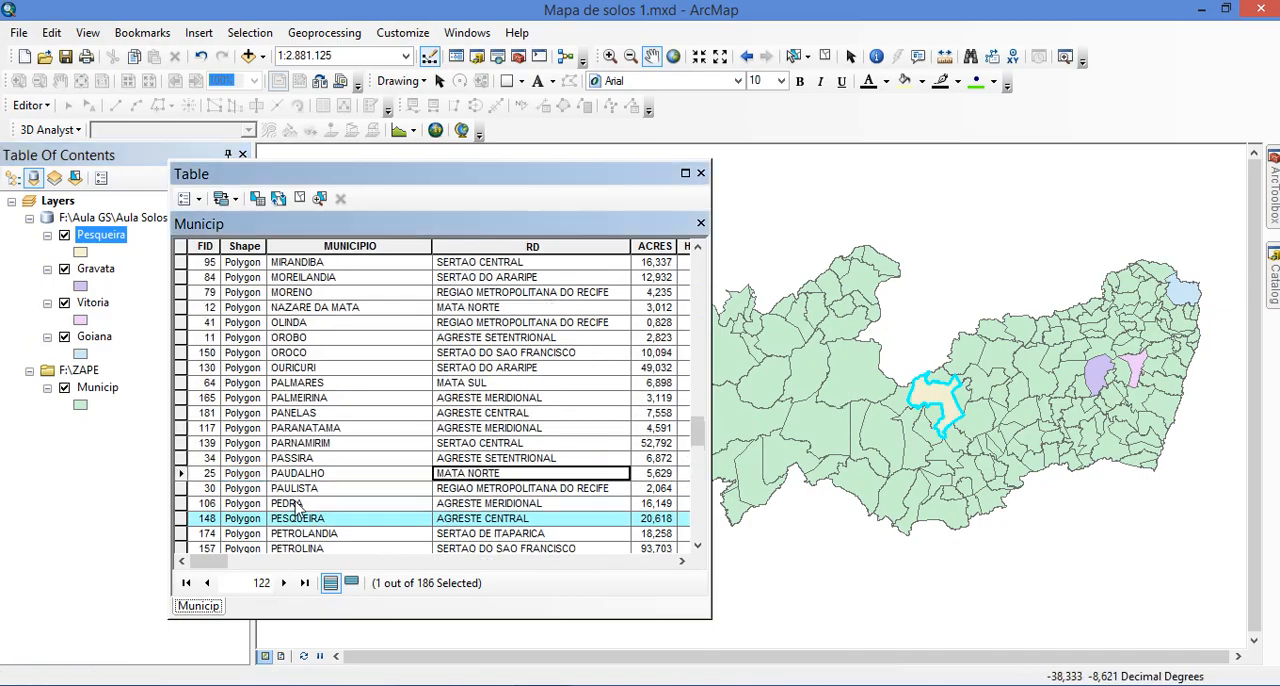
scroll(300, 465, "up", 7)
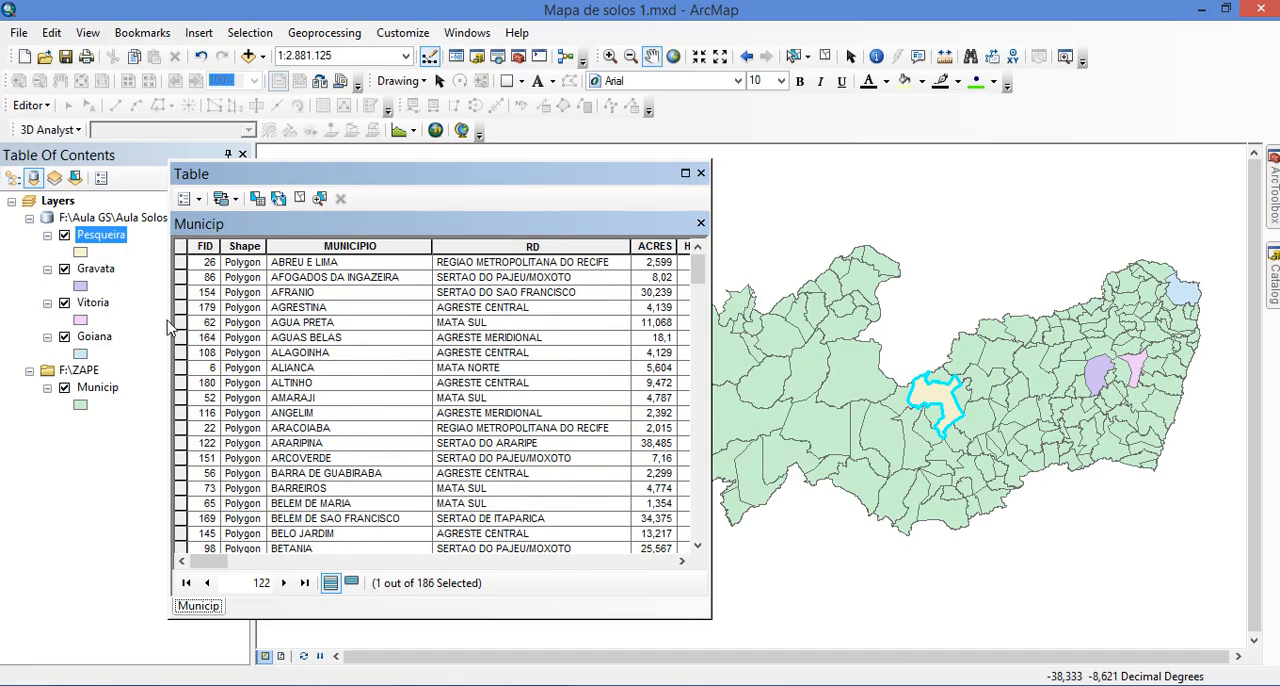
left_click(181, 459)
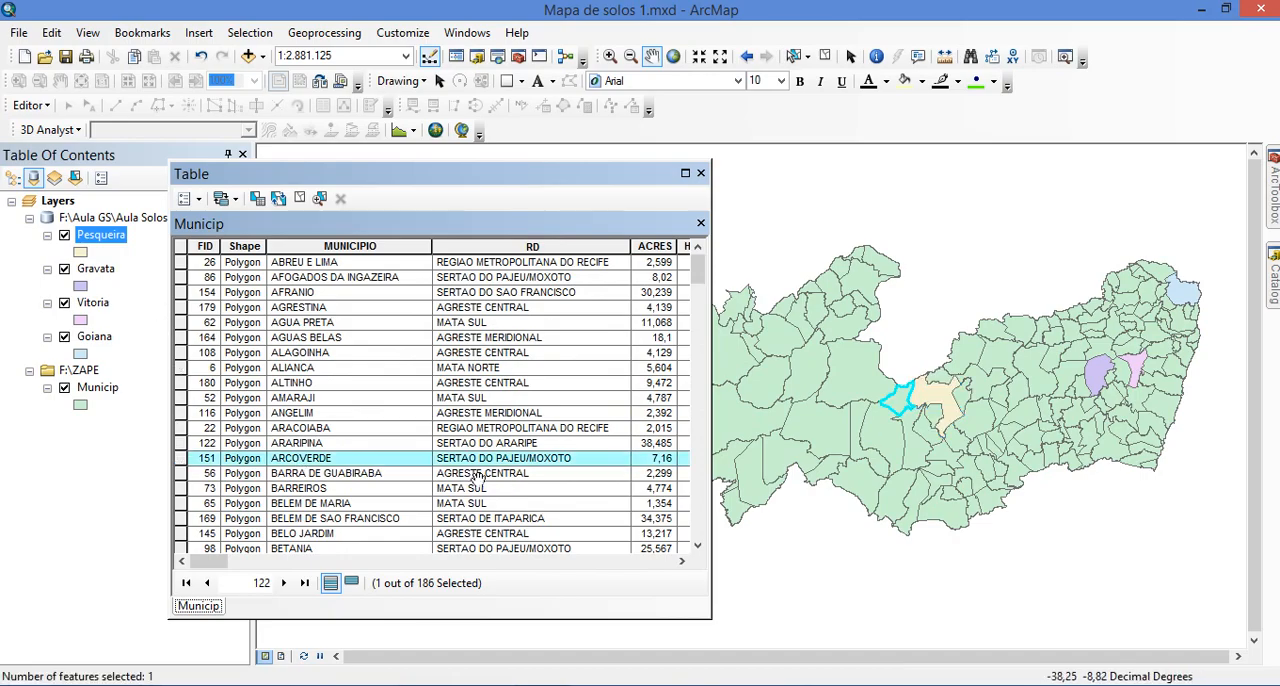
Export the selected Arcoverde municipality from Municip into Aula Solos.gdb as Arcoverde and add it to the map as a layer
right_click(84, 388)
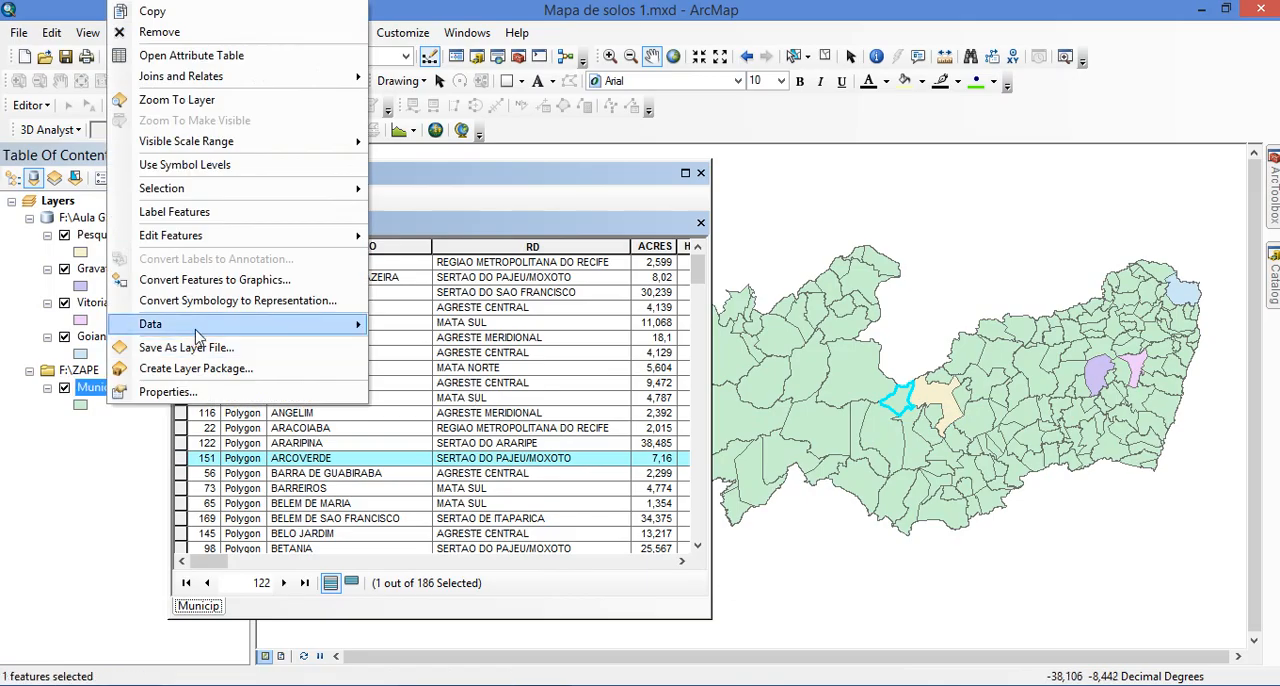
mouse_move(280, 330)
left_click(434, 348)
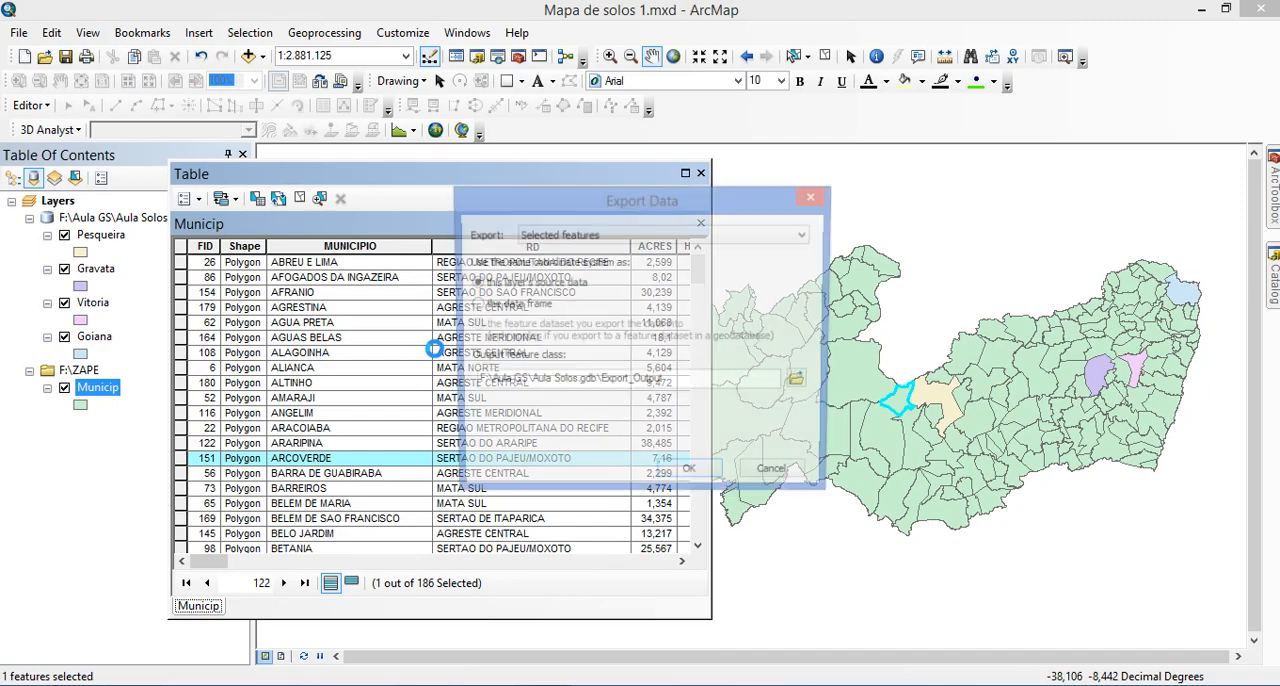
left_click_drag(600, 383, 713, 383)
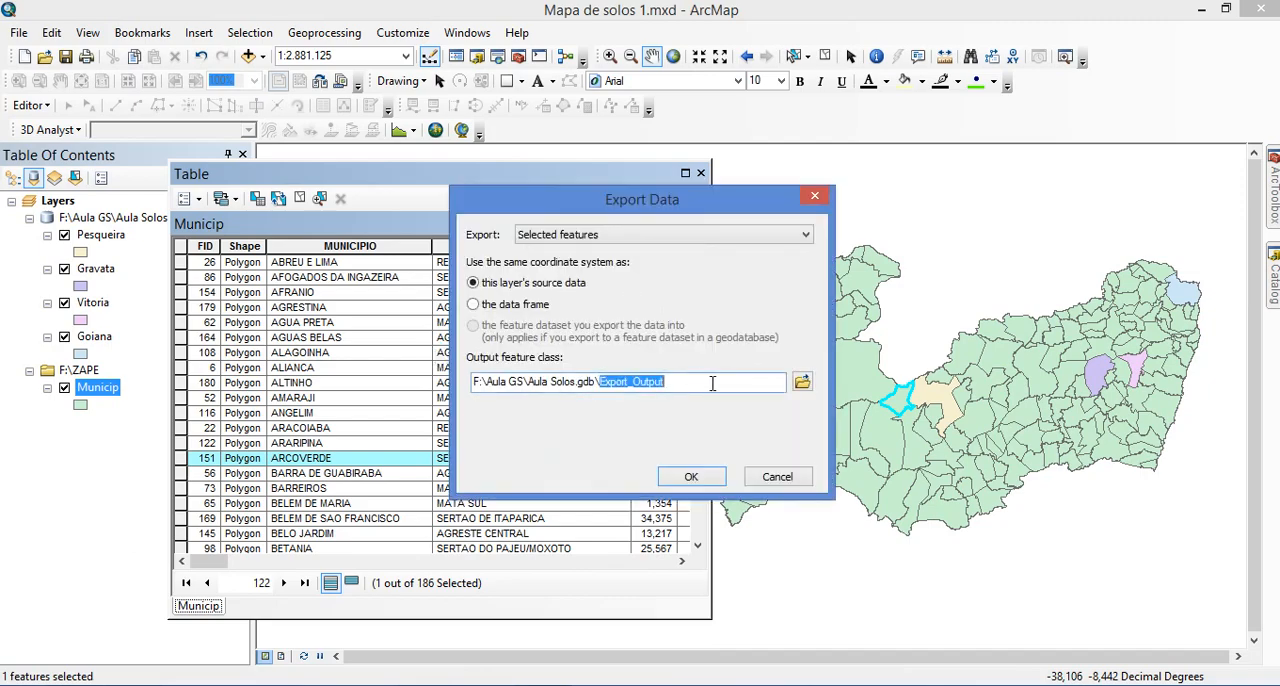
type("Arcoverde")
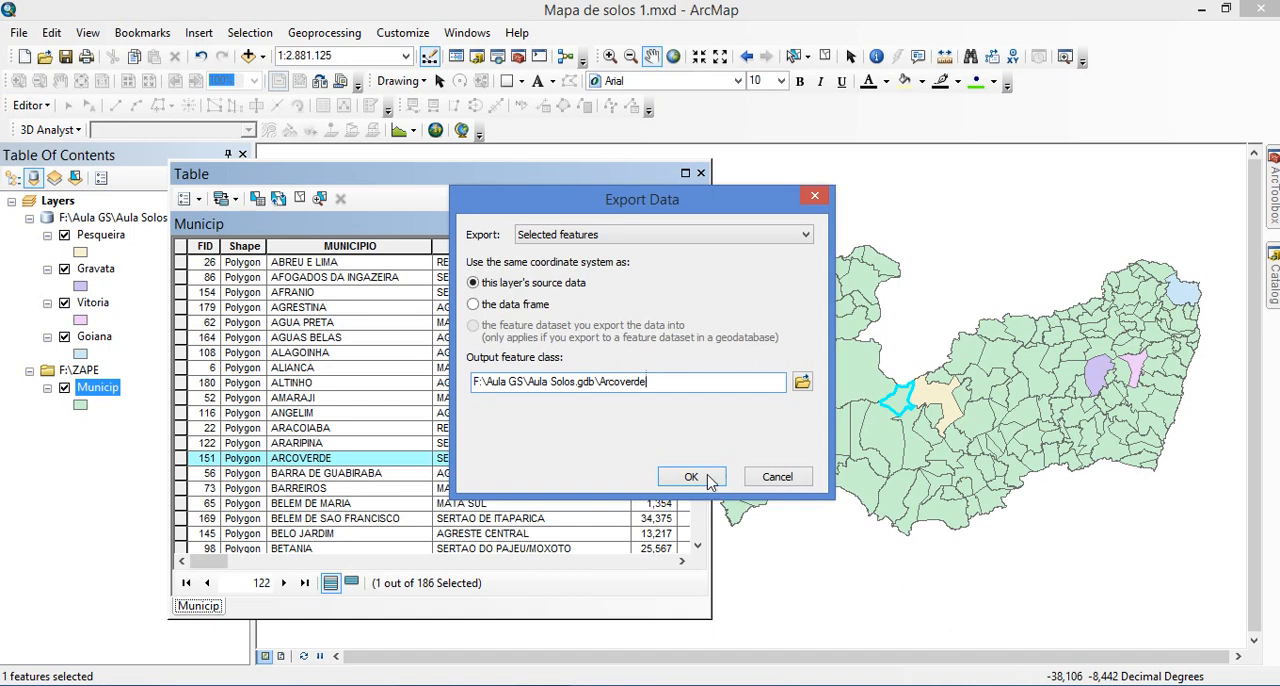
left_click(691, 477)
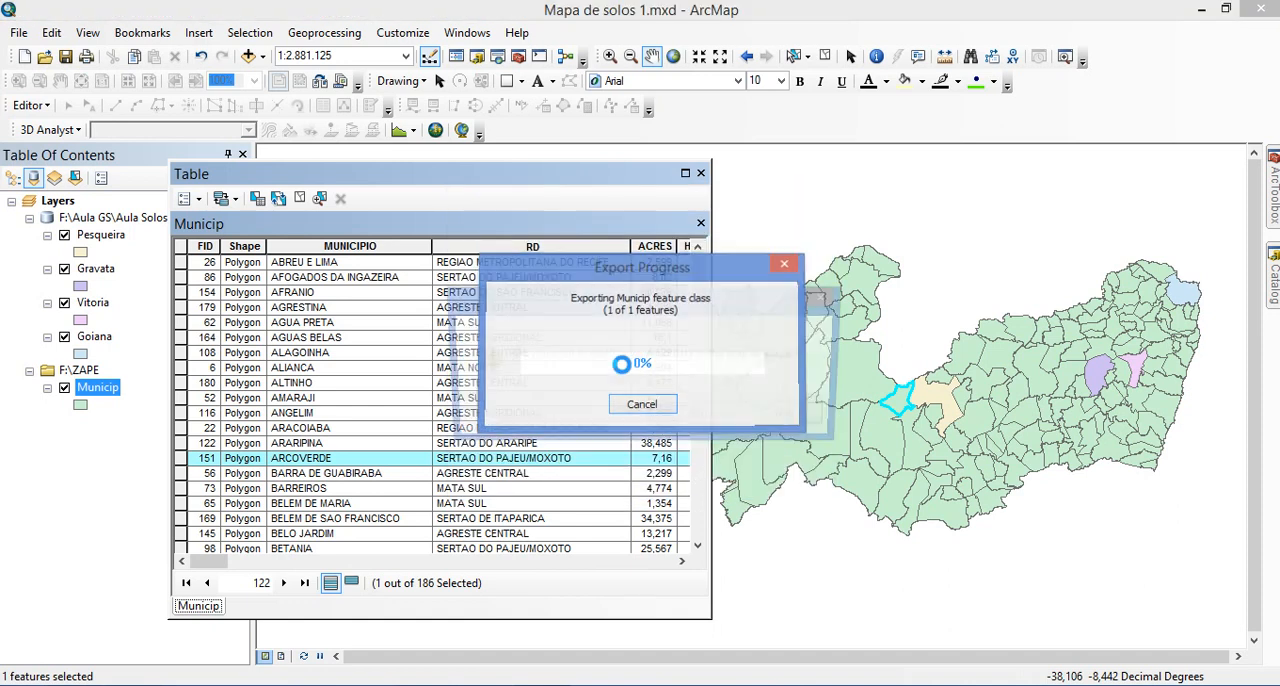
left_click(703, 418)
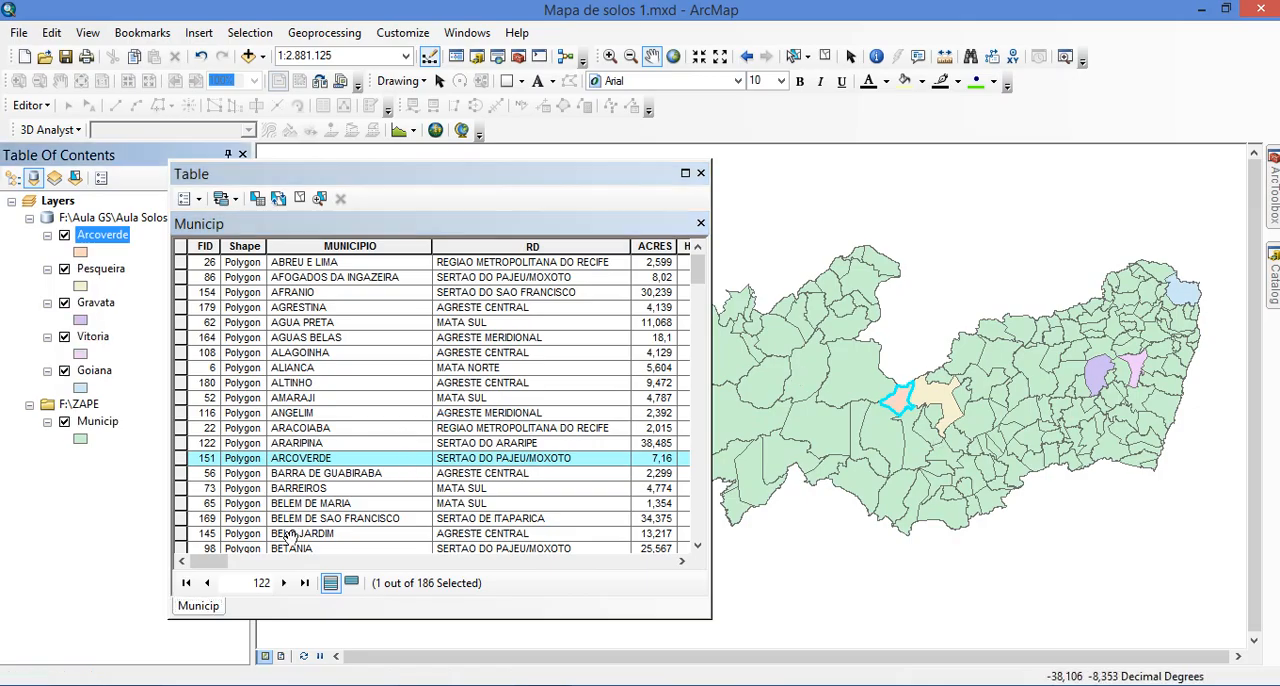
Select the SERTANIA record in the Municip attribute table
left_click(310, 488)
scroll(330, 445, "down", 5)
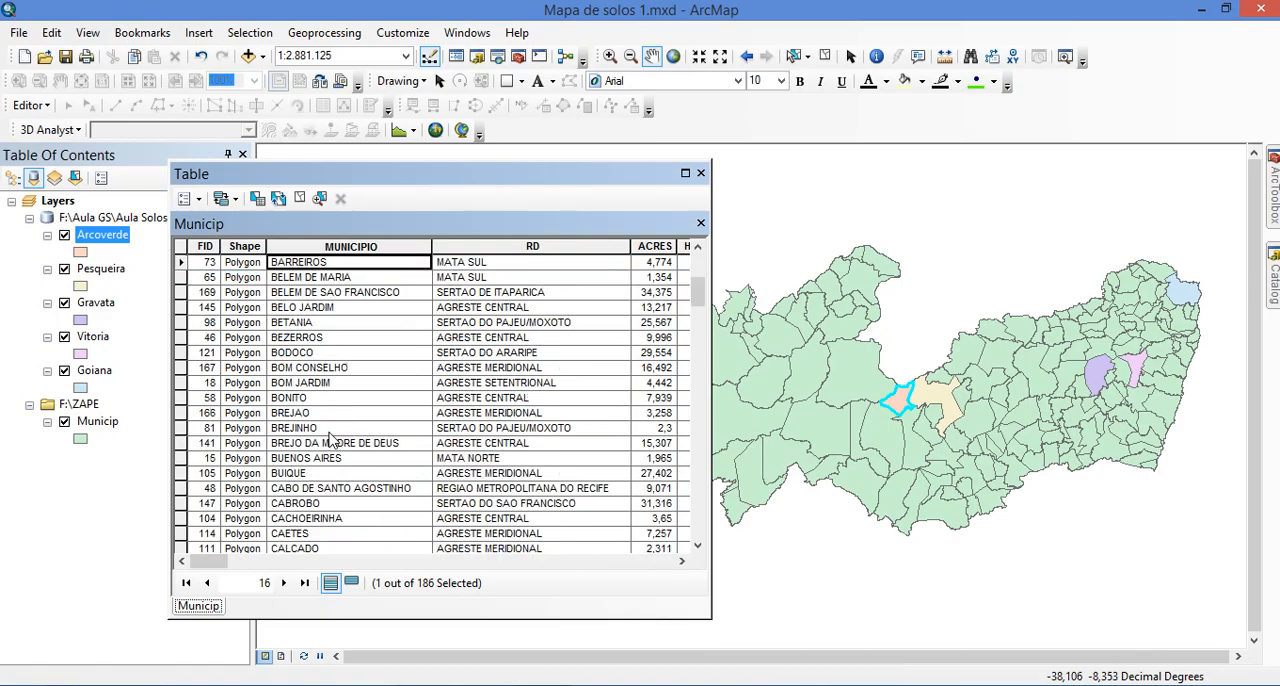
scroll(330, 441, "down", 20)
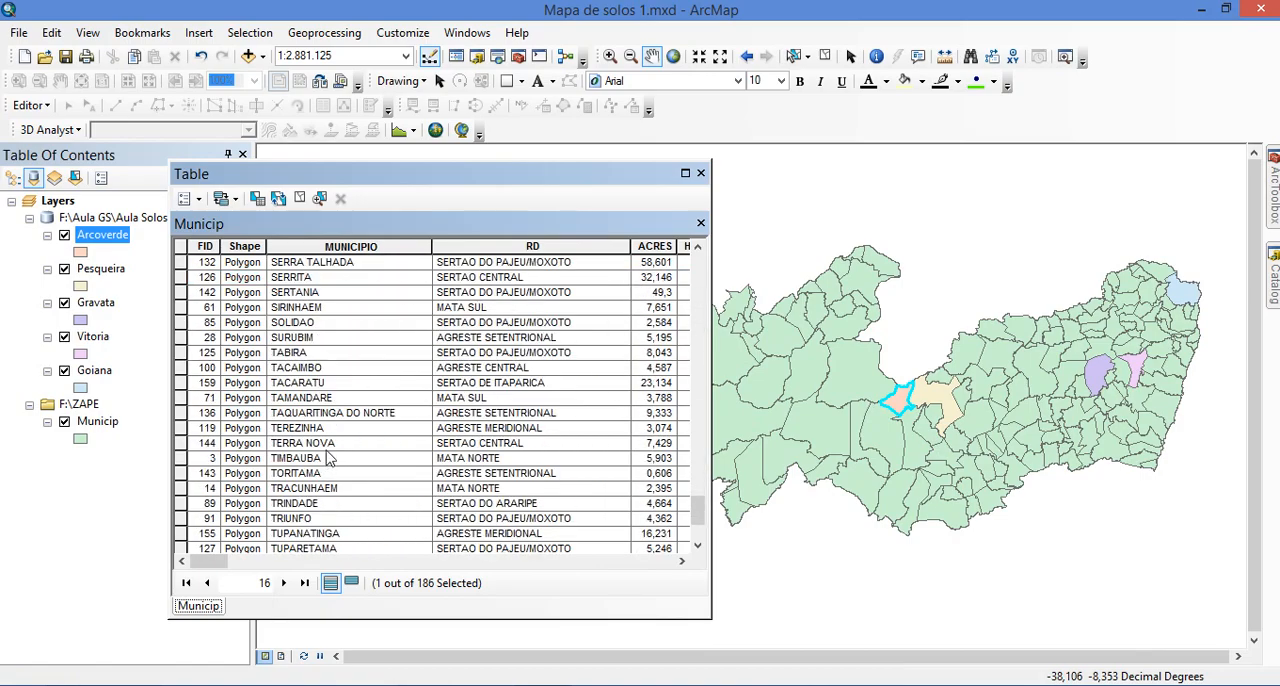
scroll(330, 457, "up", 1)
left_click(181, 342)
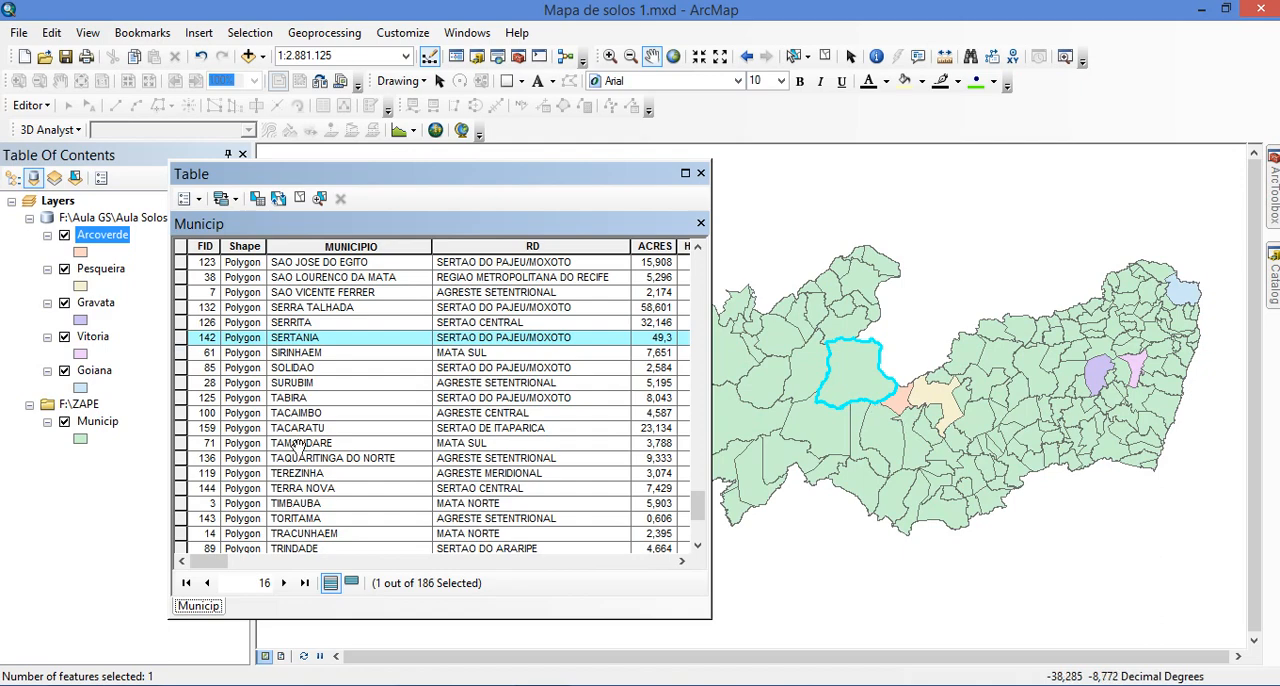
Export the selected Sertania municipality from Municip into Aula Solos.gdb as Sertania and add it to the map as a layer
right_click(104, 423)
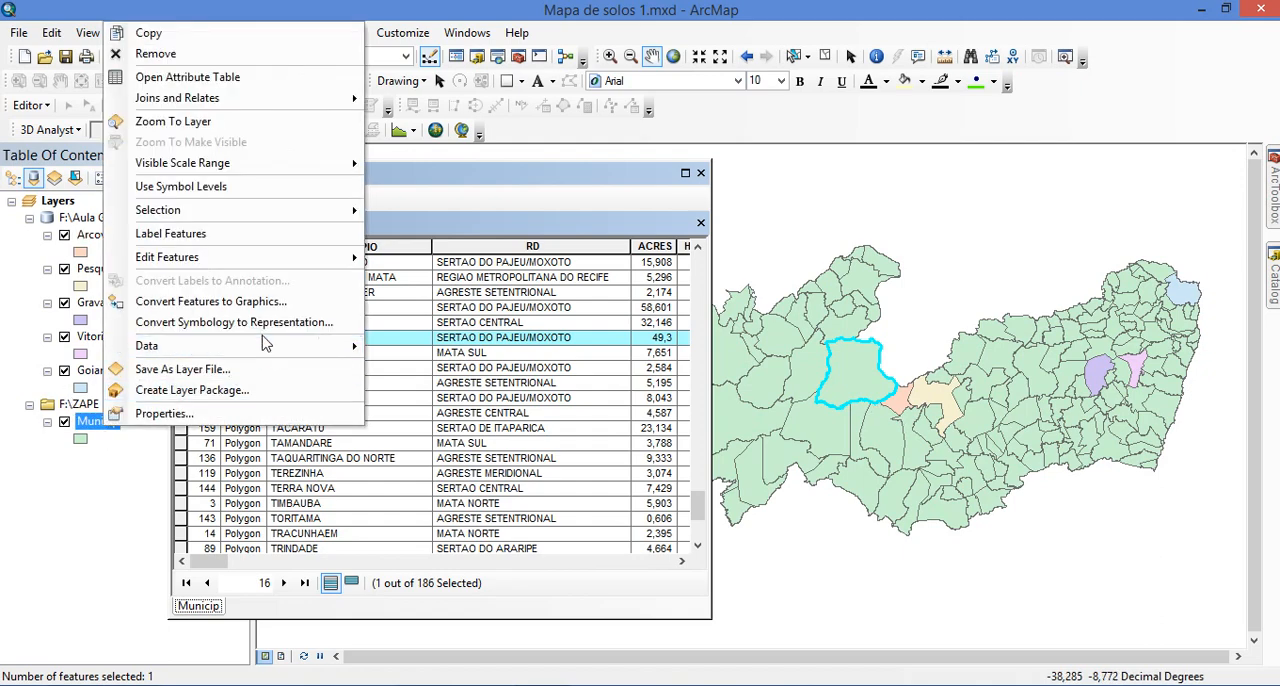
mouse_move(269, 352)
left_click(432, 369)
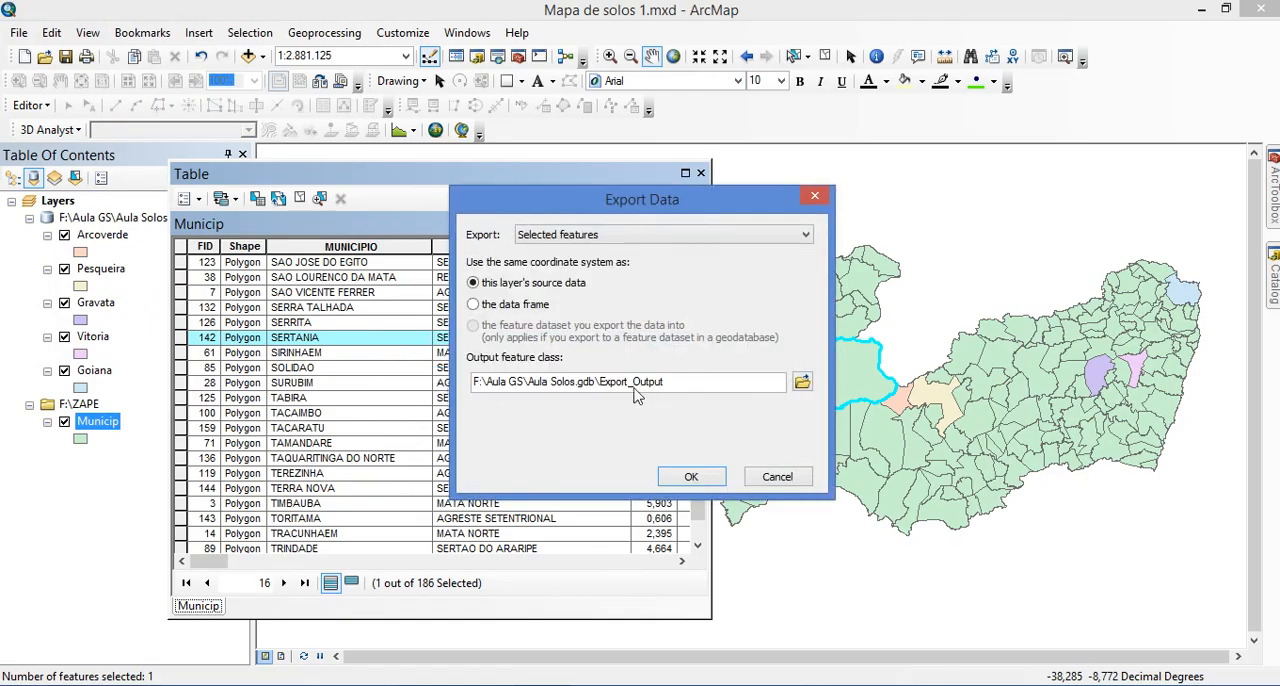
left_click_drag(597, 382, 690, 390)
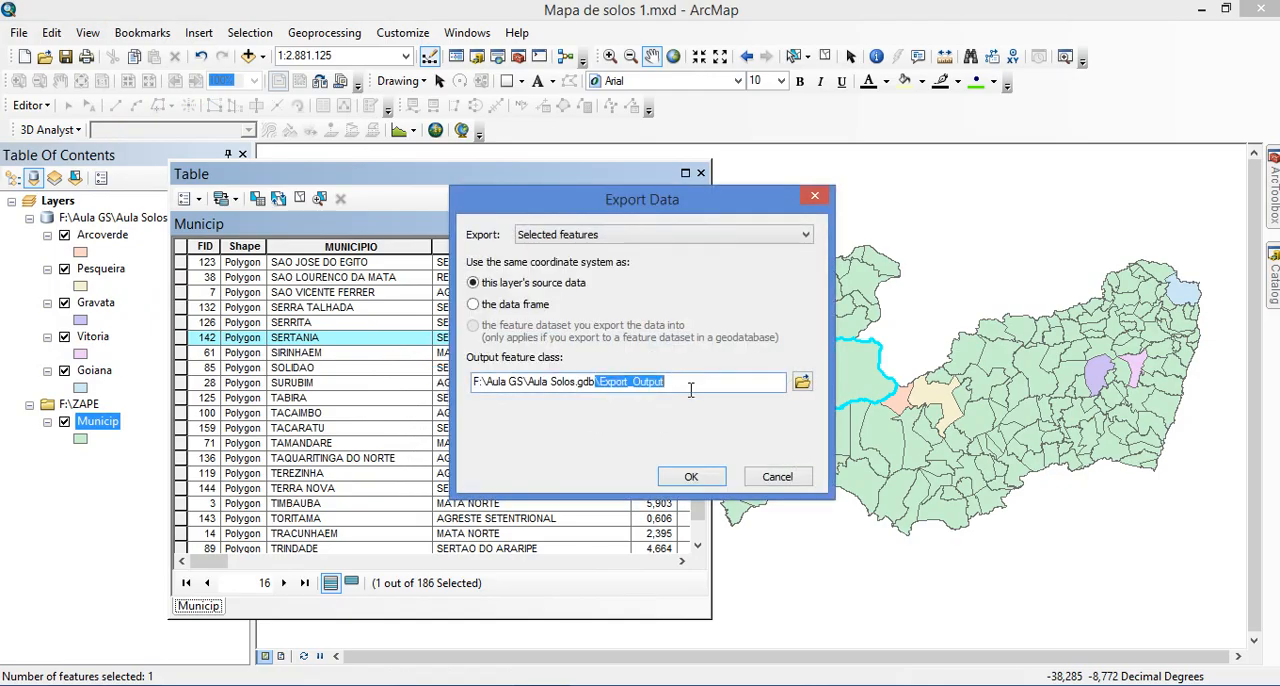
left_click(677, 381)
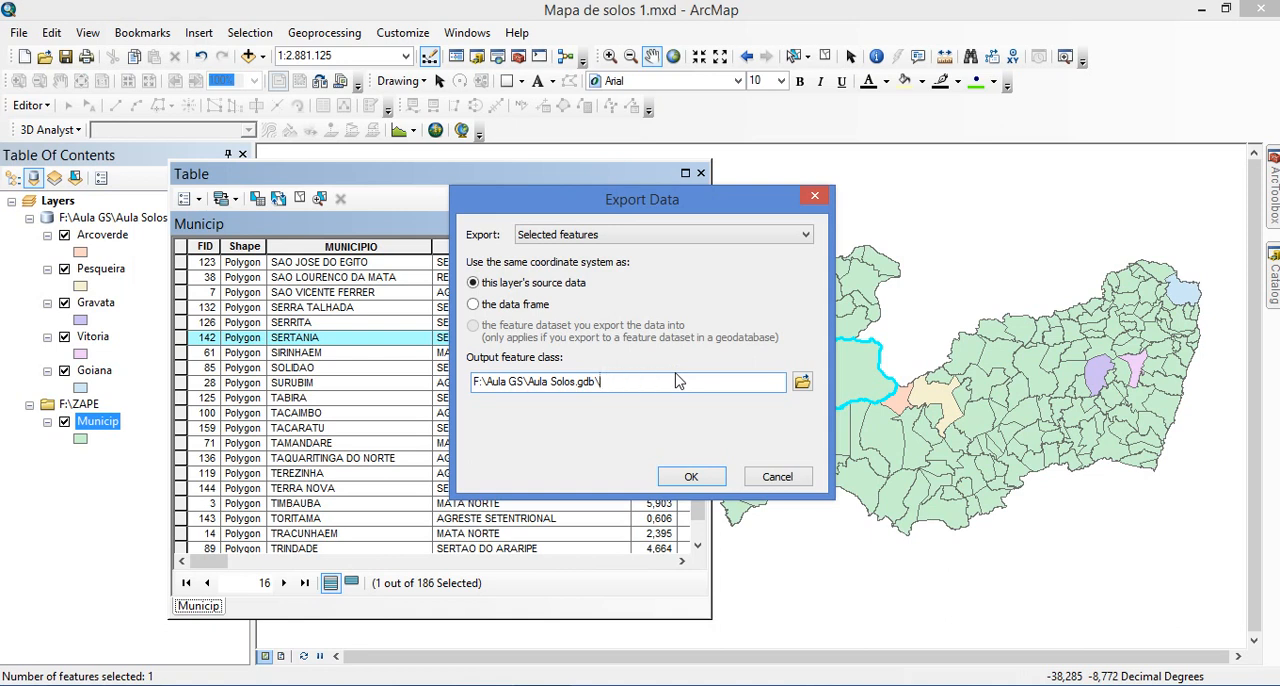
type("Sertania")
left_click(692, 477)
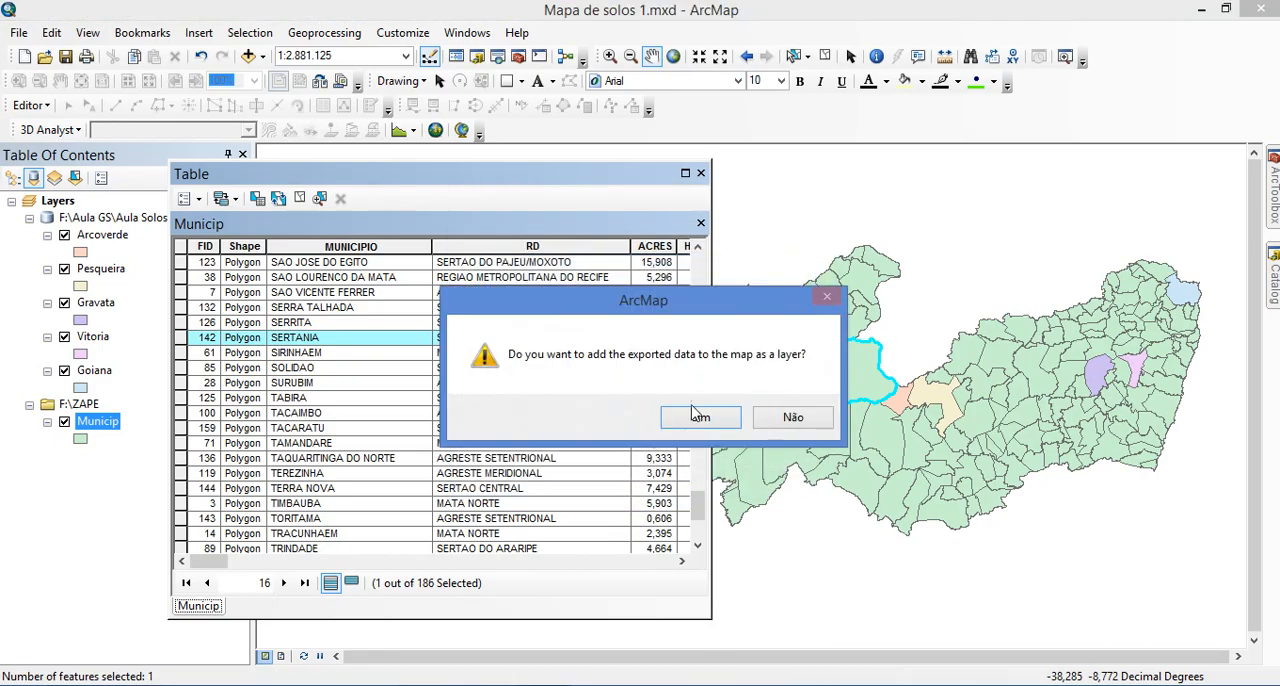
left_click(694, 419)
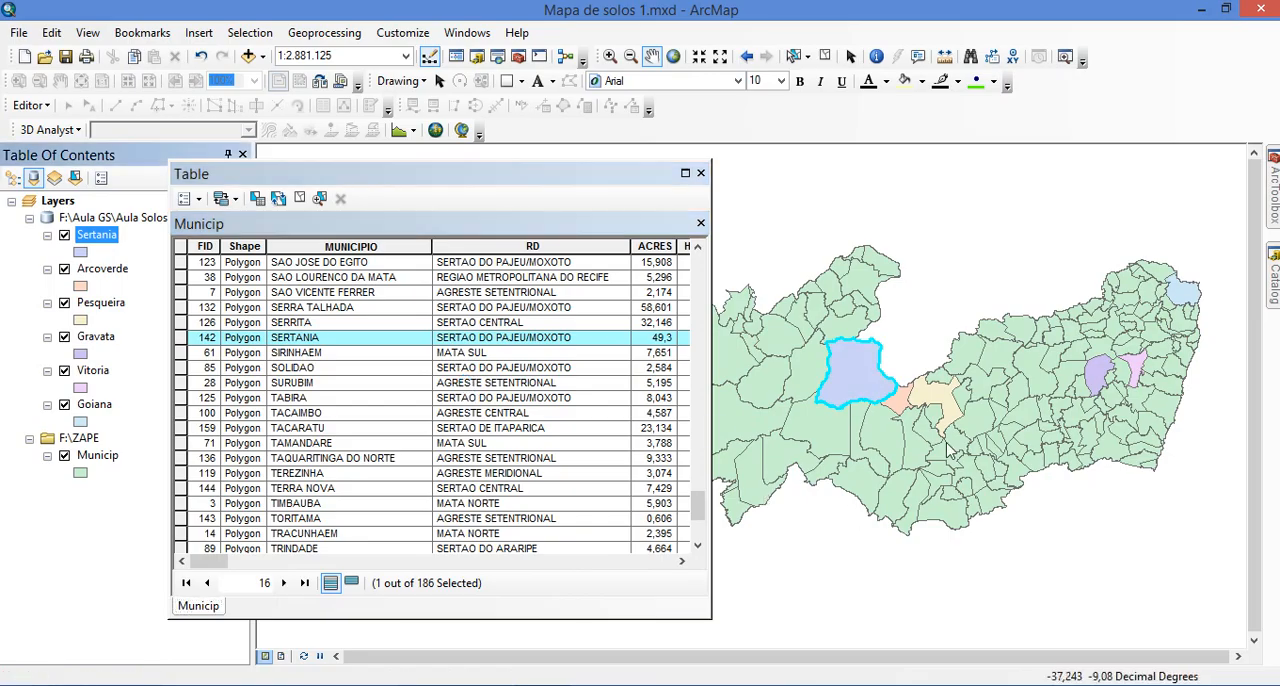
Remove the Municip layer from the map and save the map document
left_click_drag(968, 306, 957, 315)
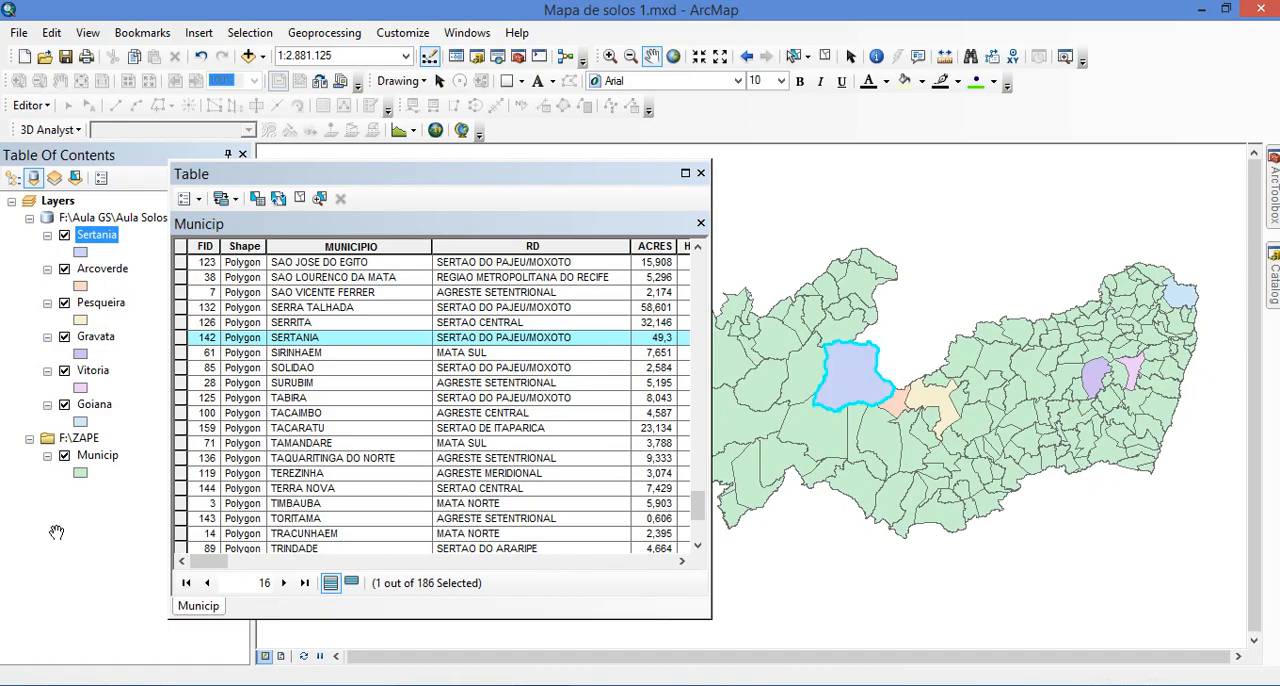
left_click(97, 455)
left_click(64, 456)
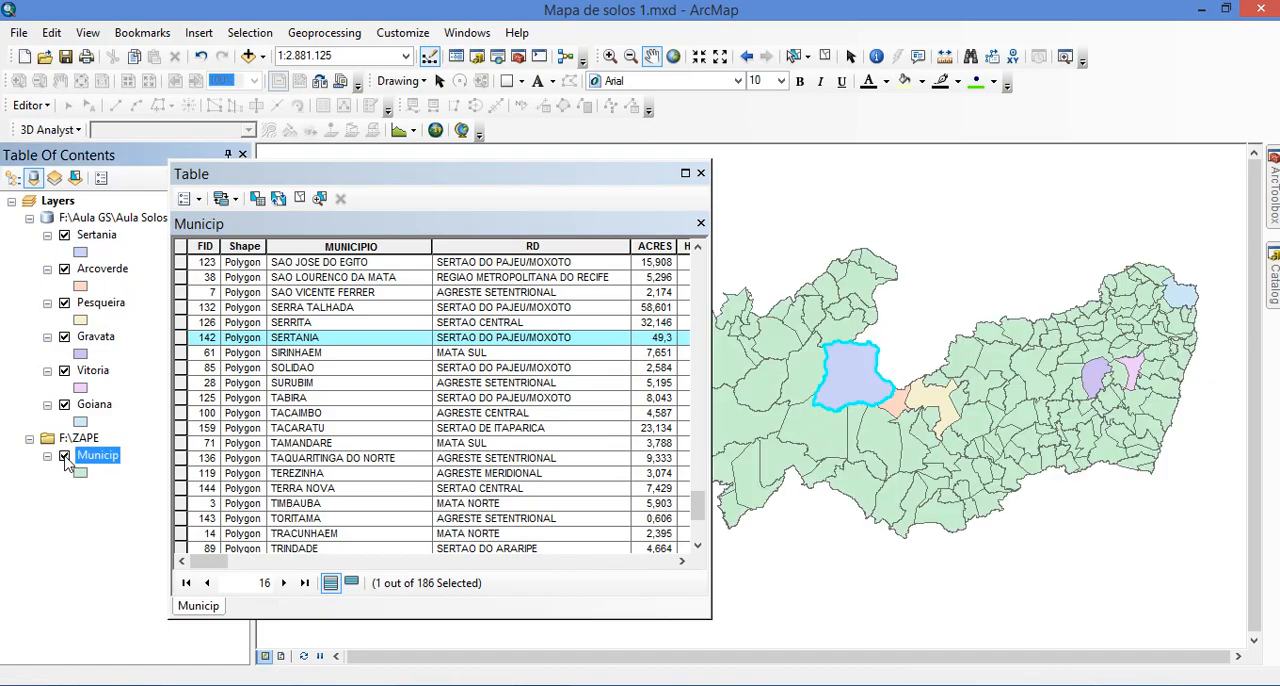
left_click(64, 456)
right_click(108, 459)
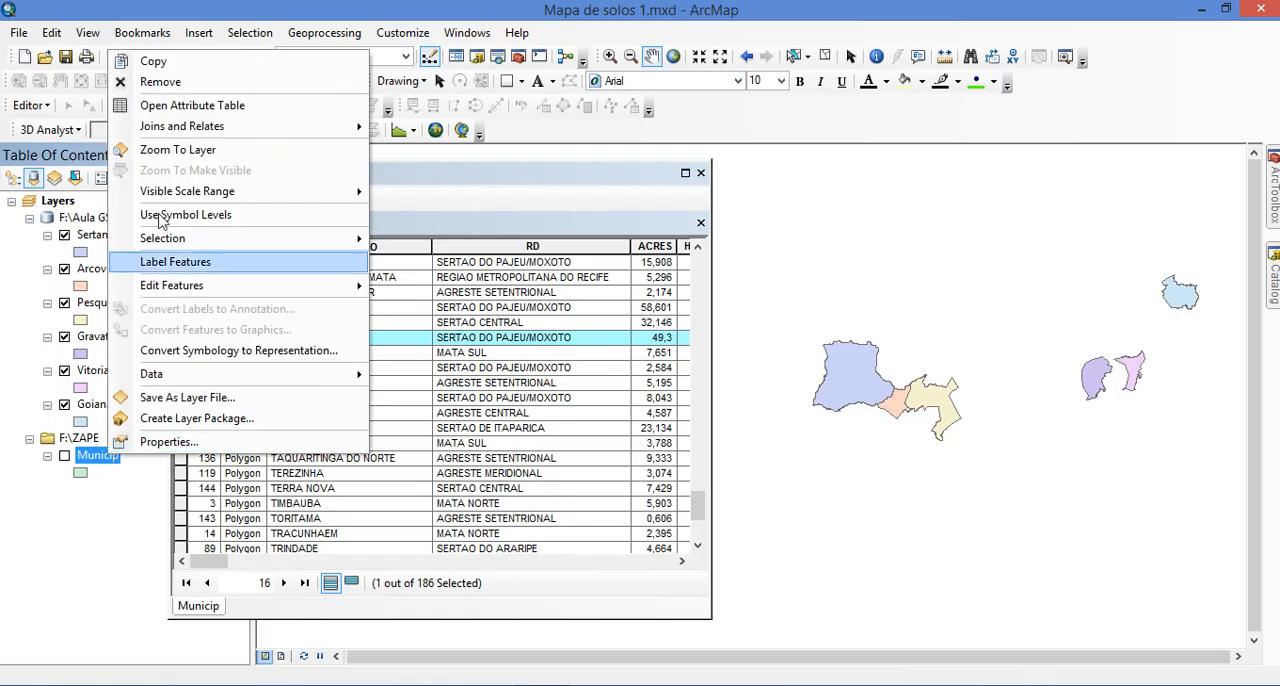
left_click(196, 90)
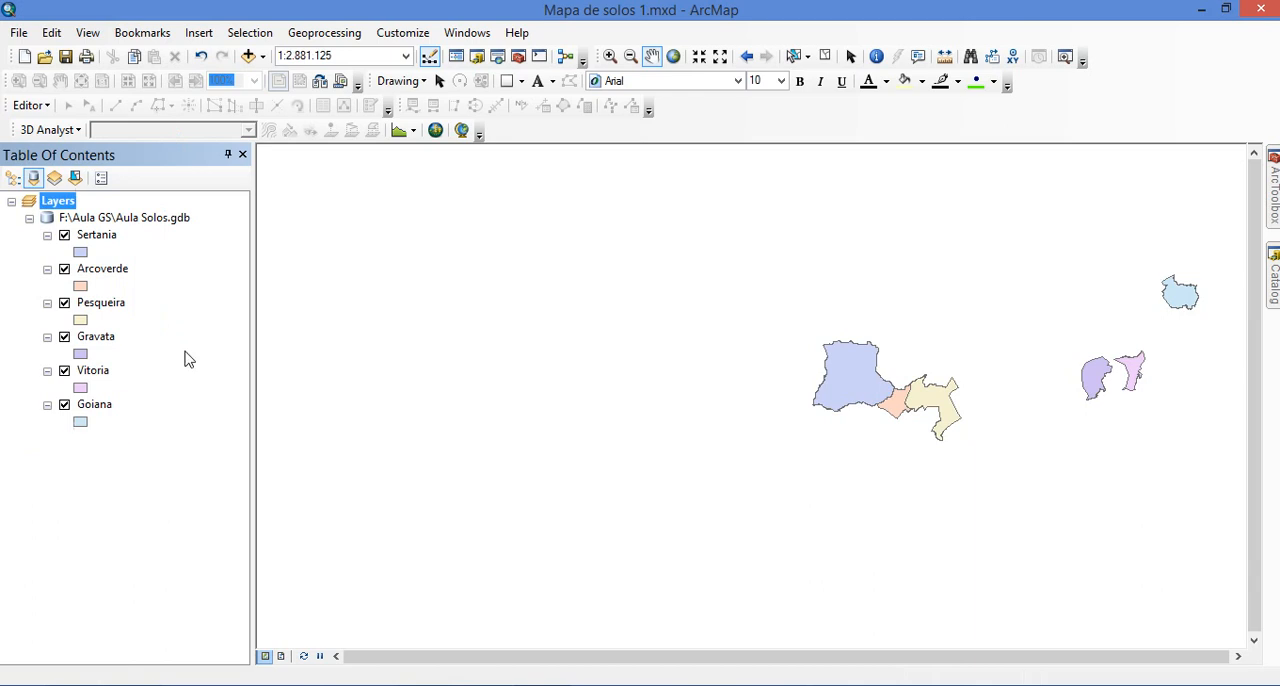
left_click(673, 57)
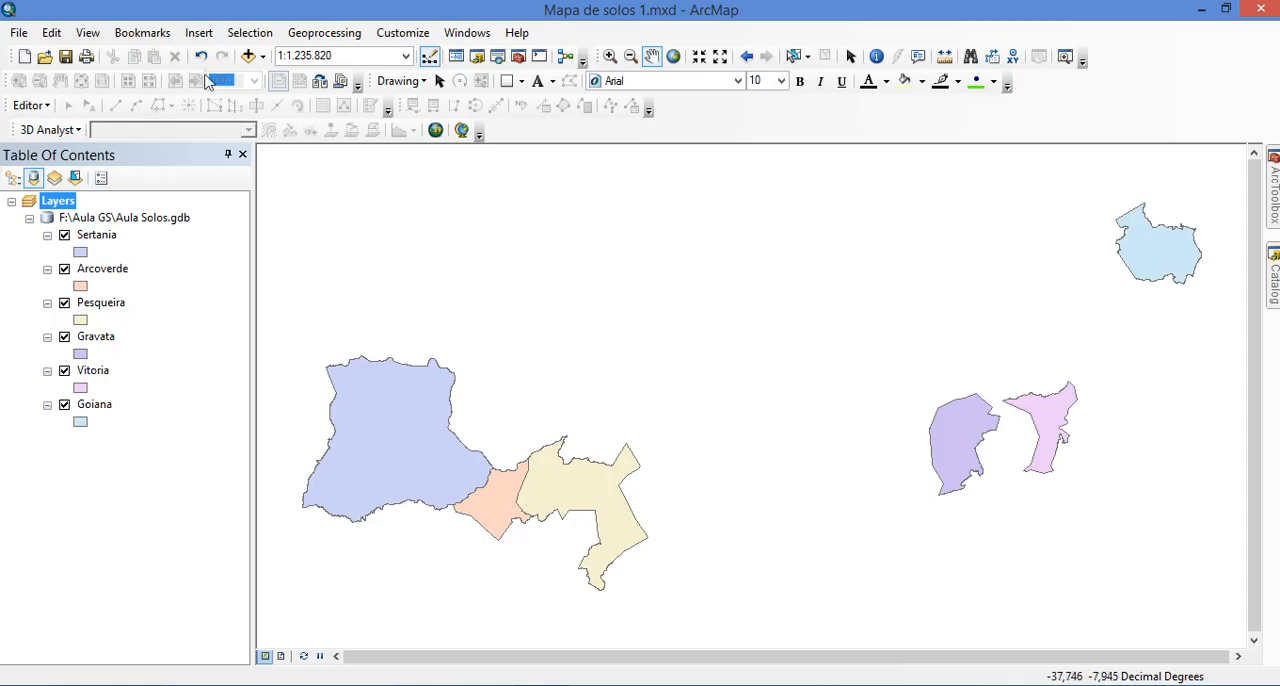
left_click(66, 60)
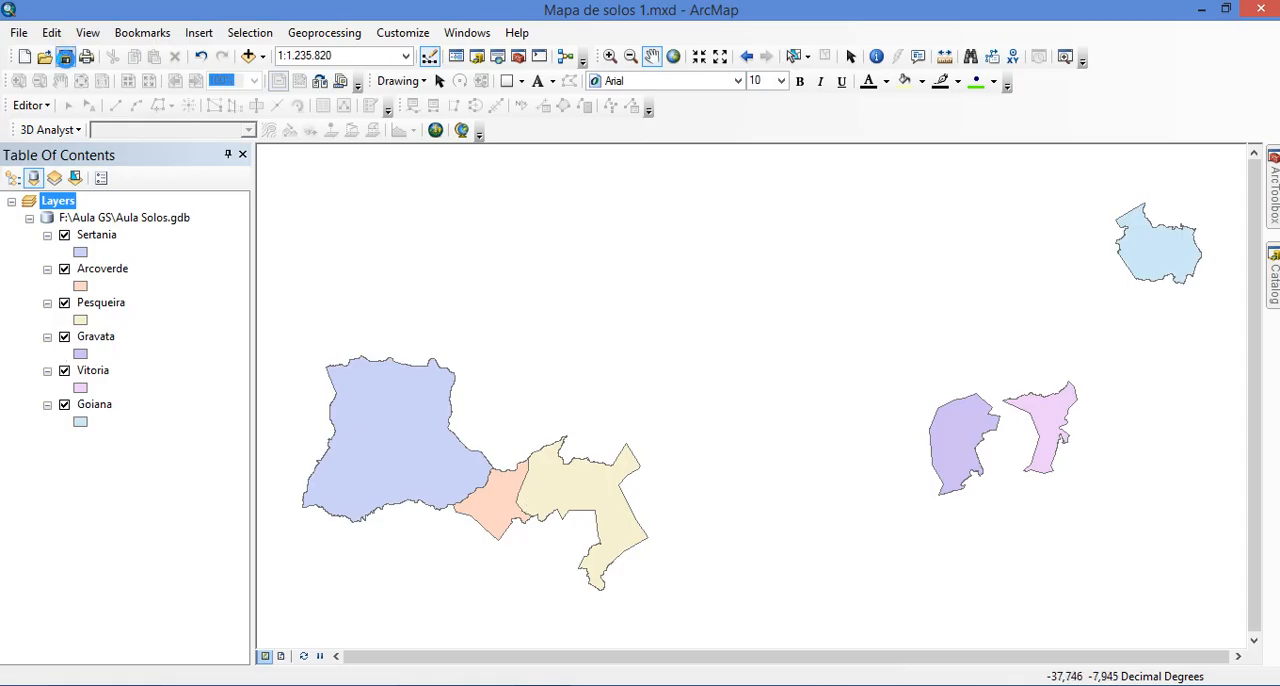
Add the solos_pe.shp soil shapefile from the ZAPE folder to the map, dismissing the coordinate system warning
left_click(249, 58)
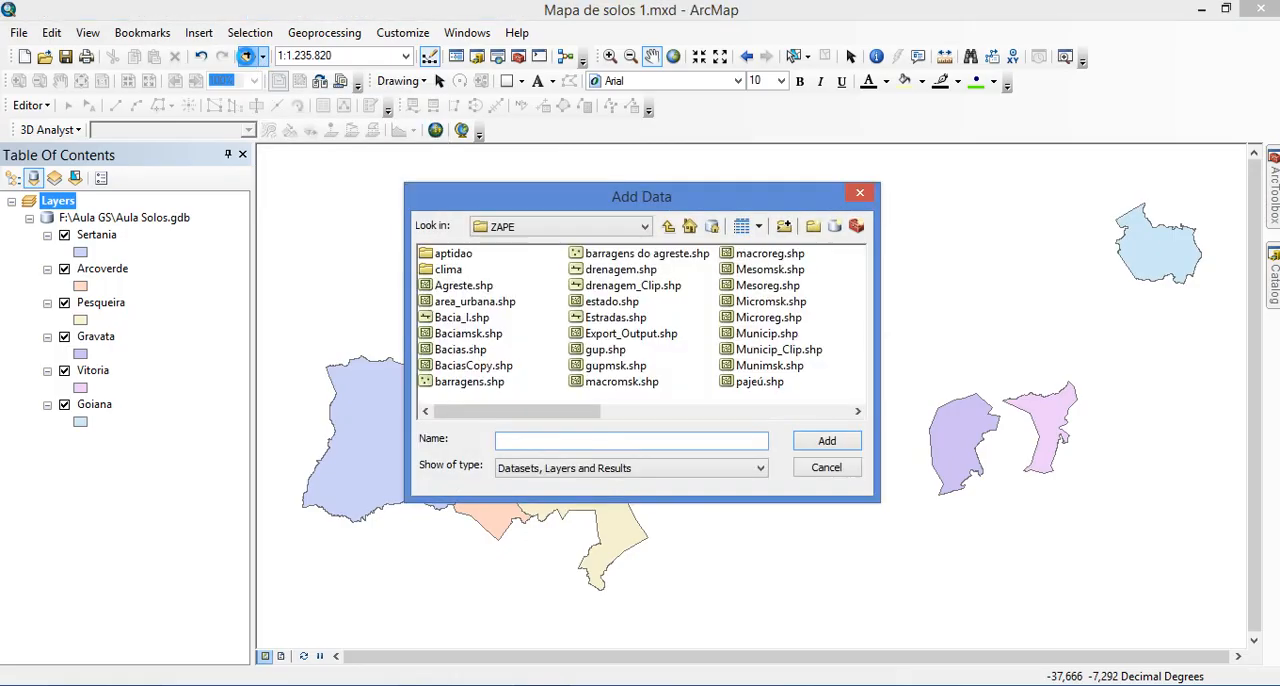
left_click(766, 318)
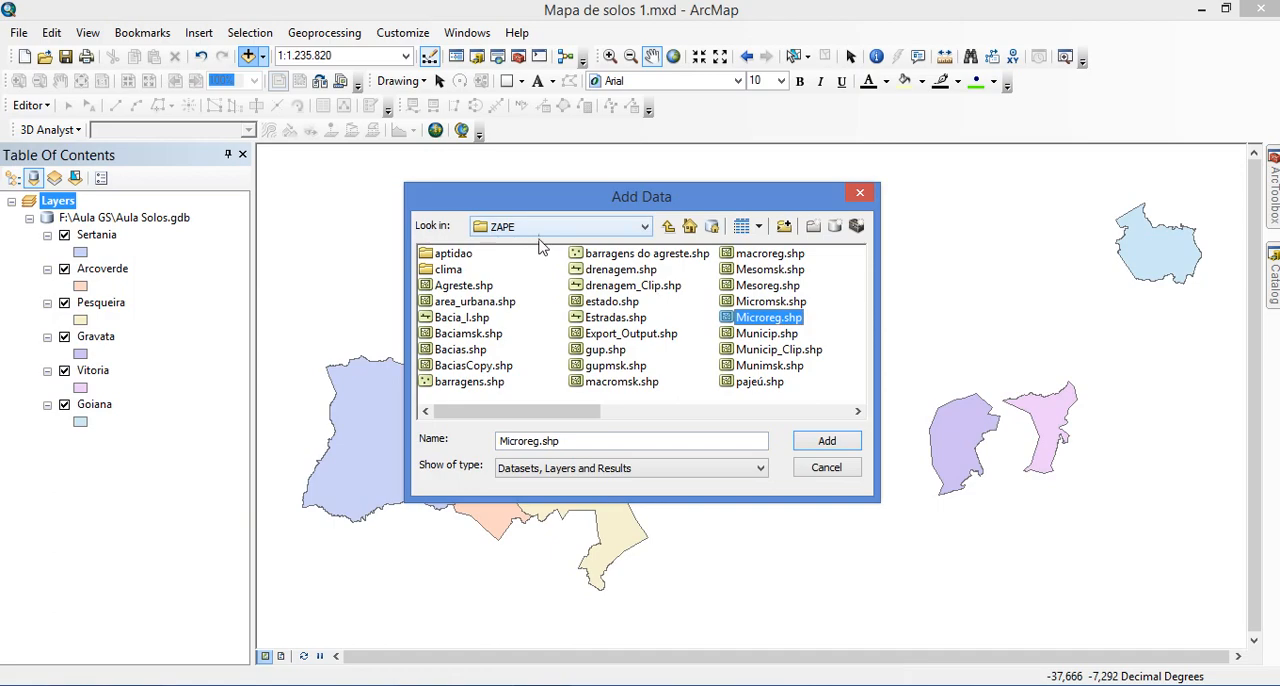
left_click(783, 227)
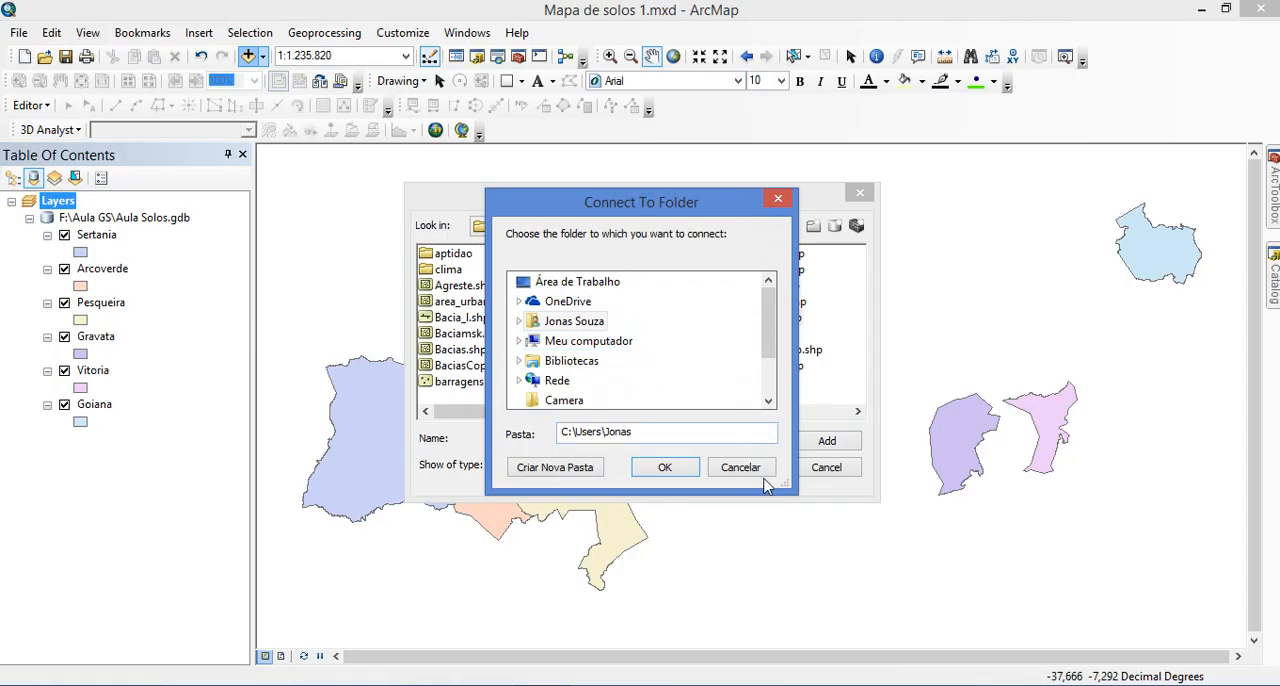
left_click(745, 467)
left_click(782, 350)
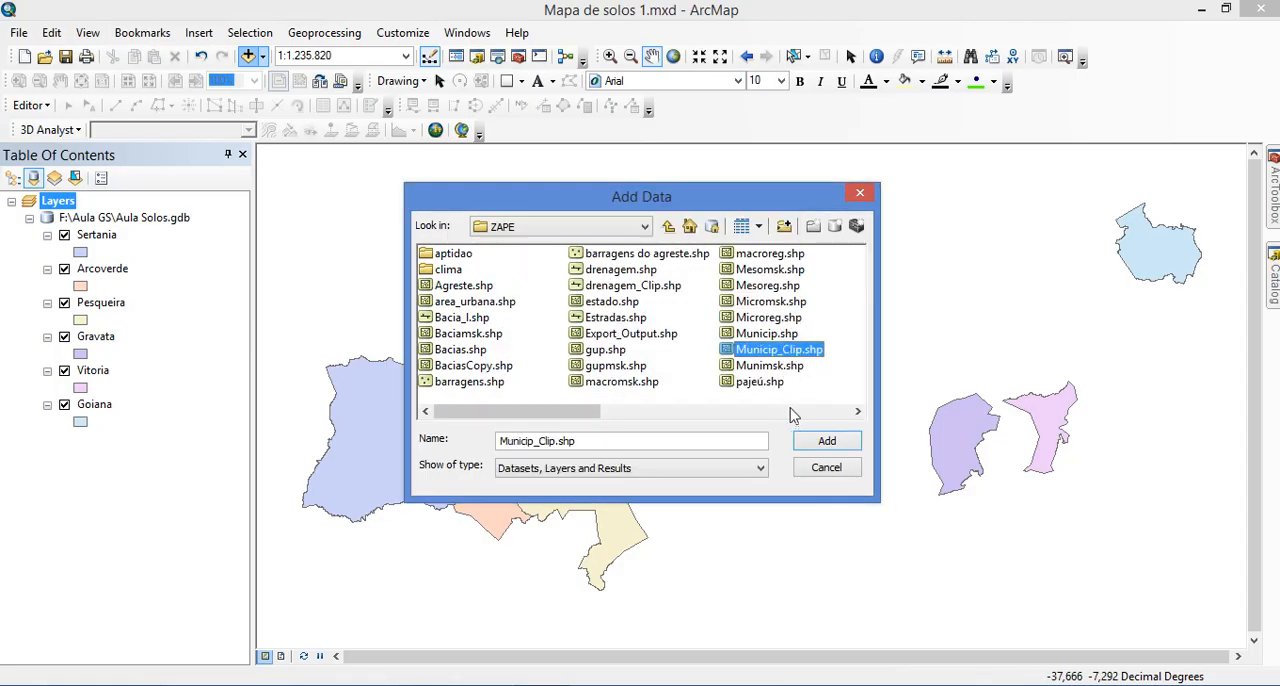
left_click(792, 412)
left_click(780, 270)
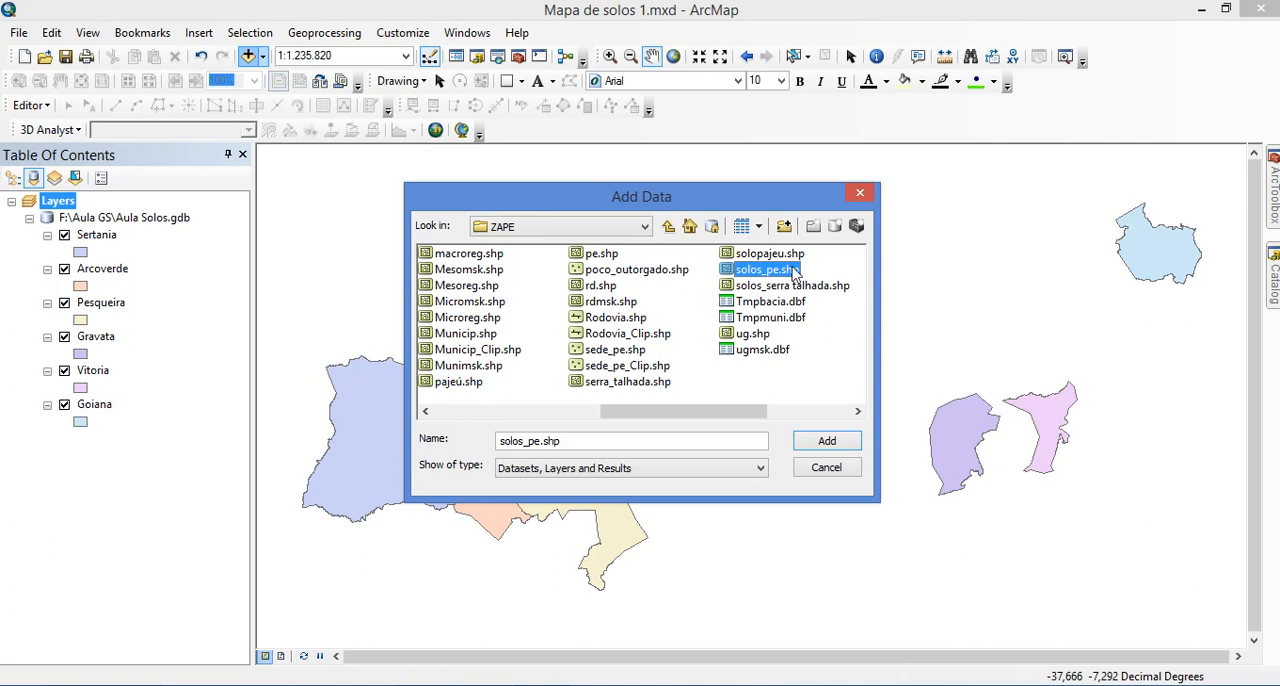
left_click(830, 447)
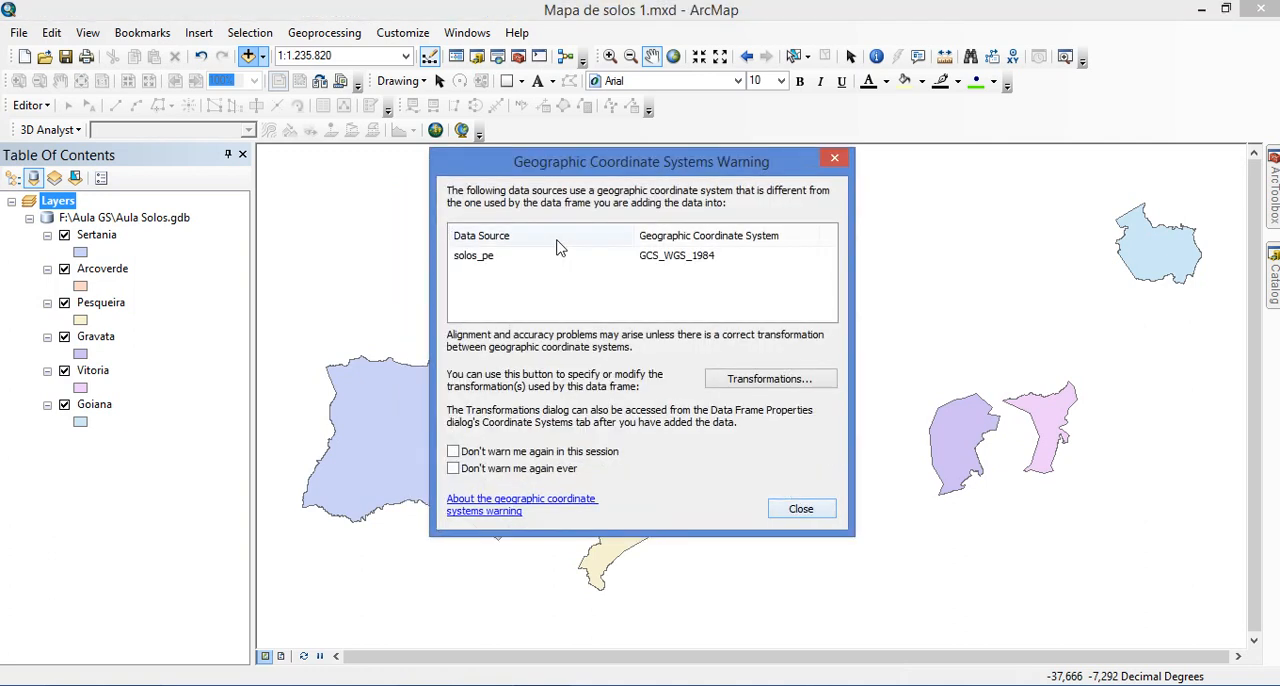
left_click(810, 510)
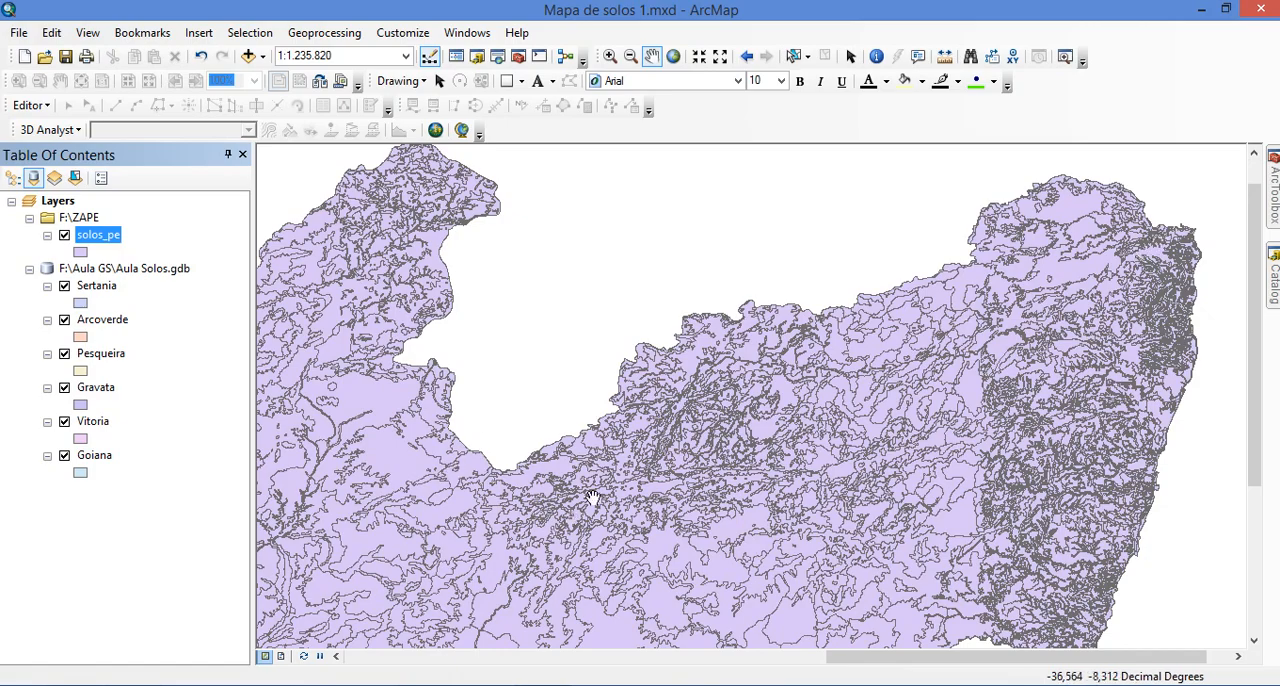
List the map layers by drawing order and select the Sertania layer
left_click(96, 287)
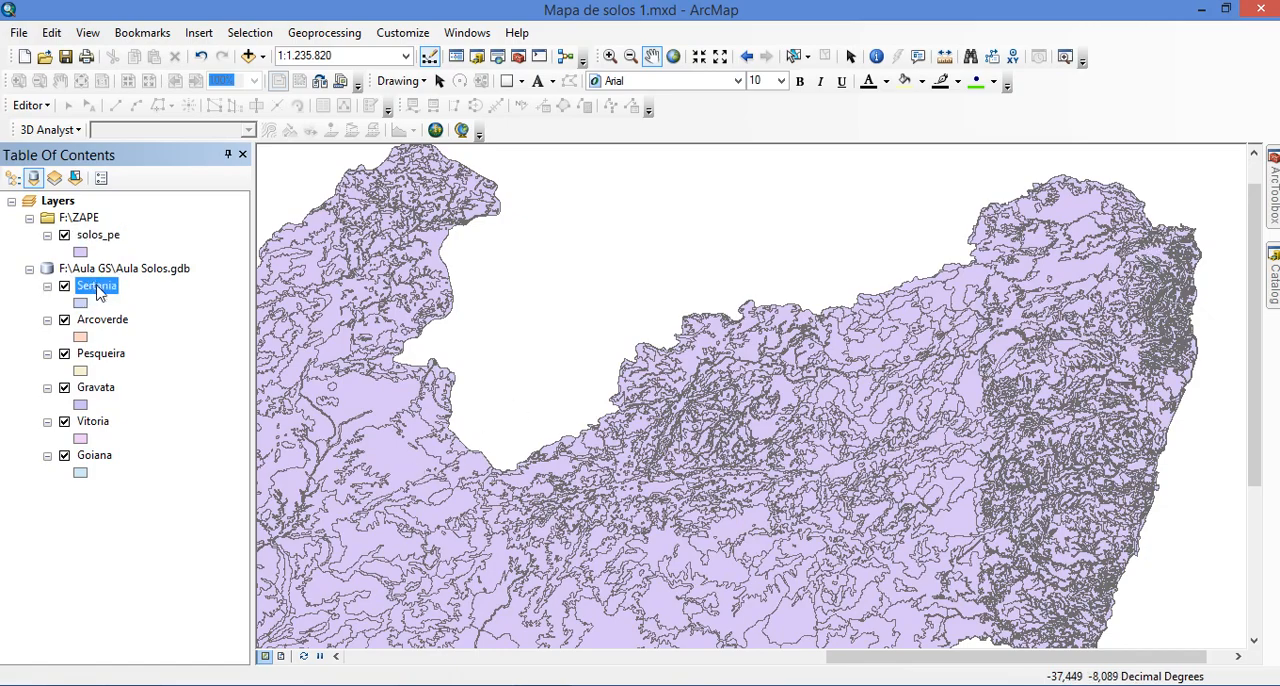
left_click(13, 178)
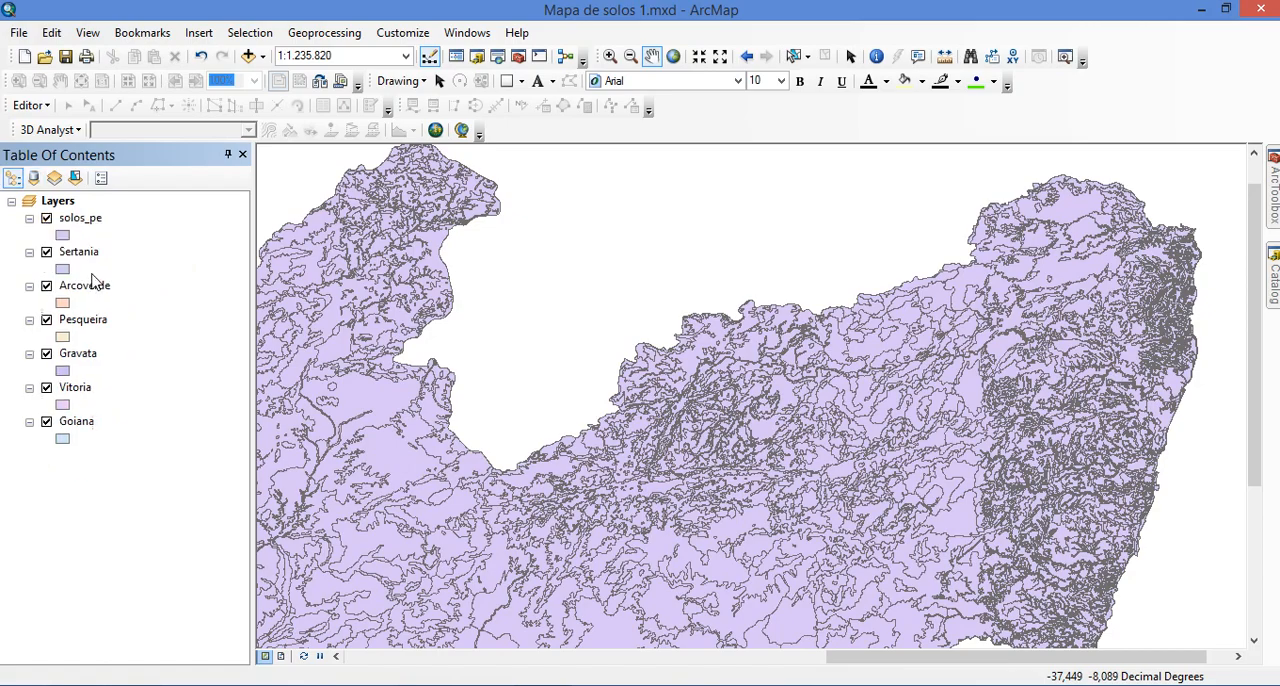
left_click(87, 257)
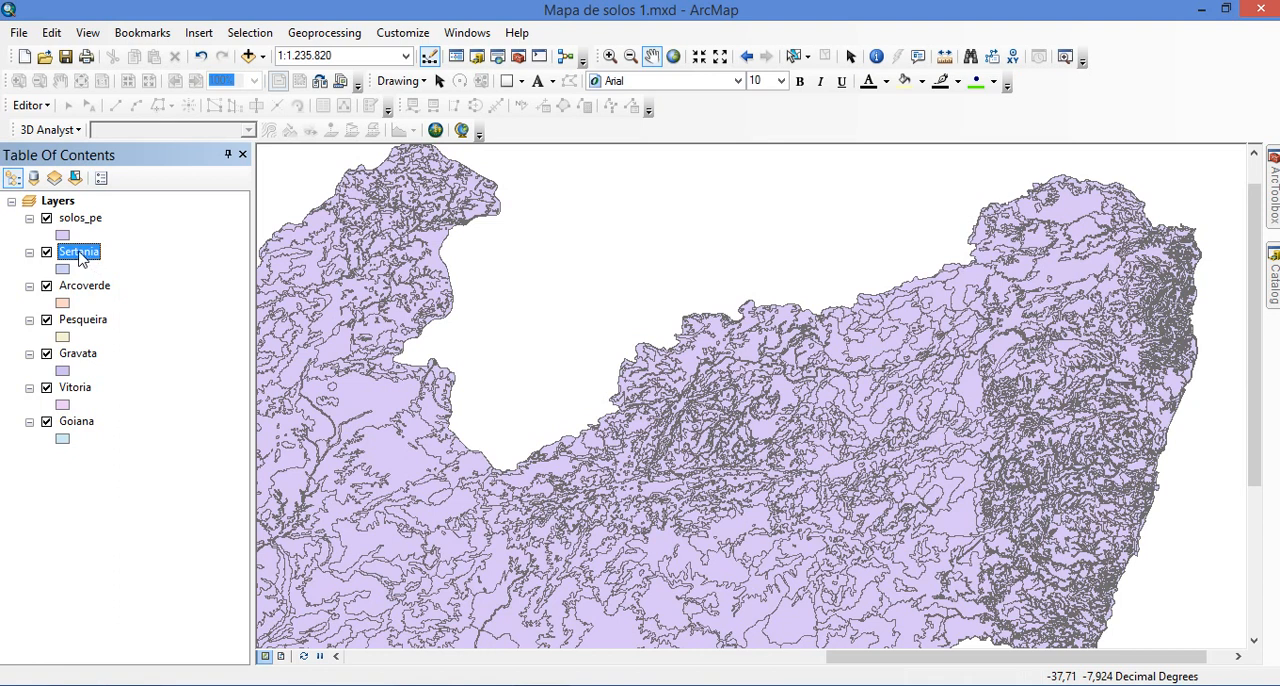
mouse_move(80, 255)
left_mouse_down()
mouse_move(80, 212)
mouse_move(84, 290)
mouse_move(86, 276)
left_mouse_up()
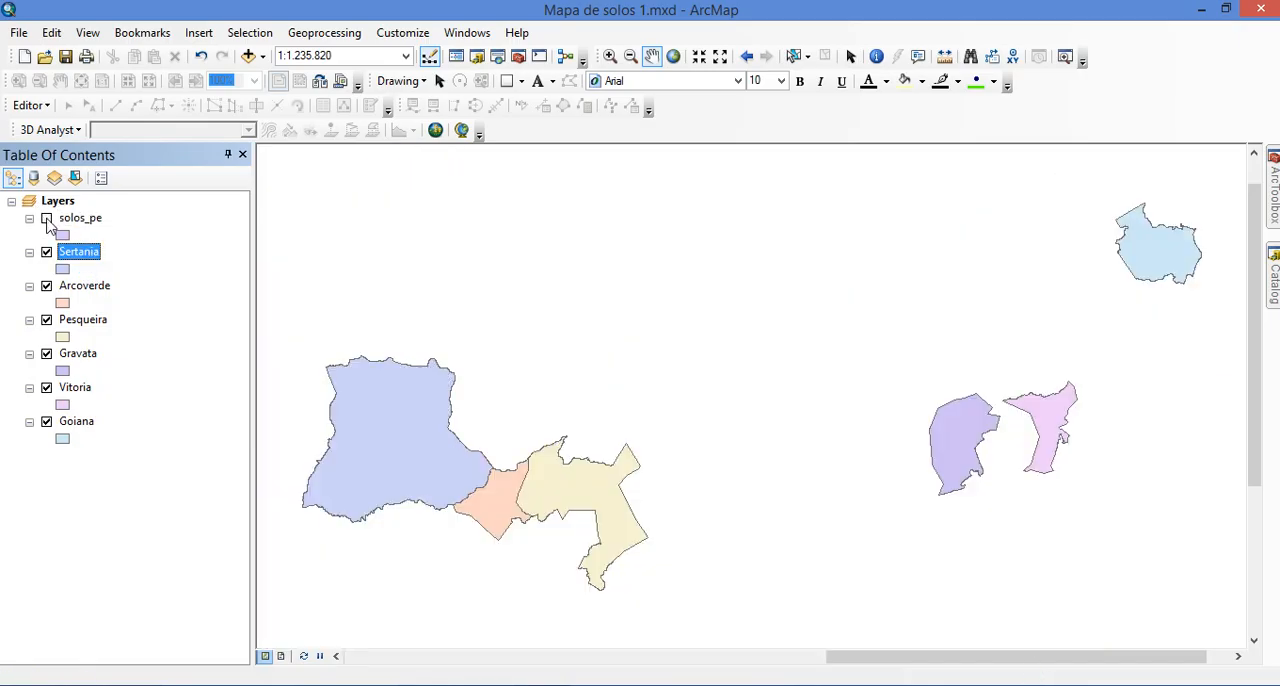
Turn on the solos_pe soil layer and display the map at its full extent
left_click(46, 219)
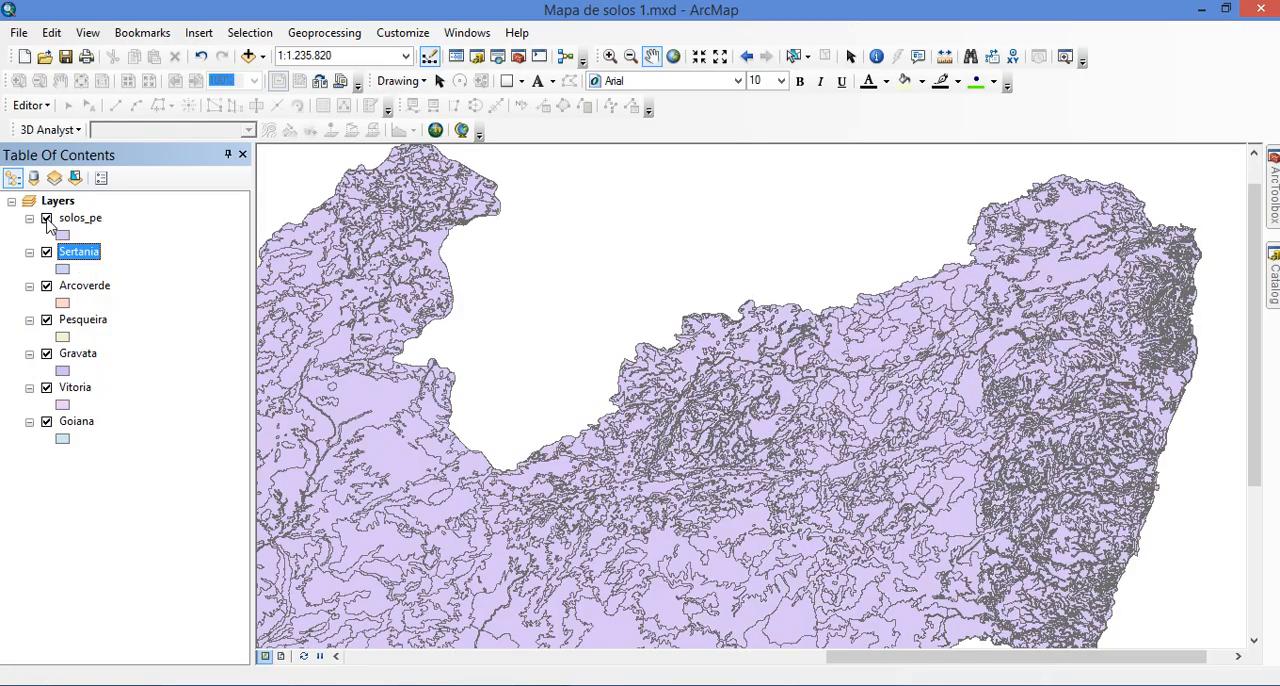
scroll(531, 305, "down", 2)
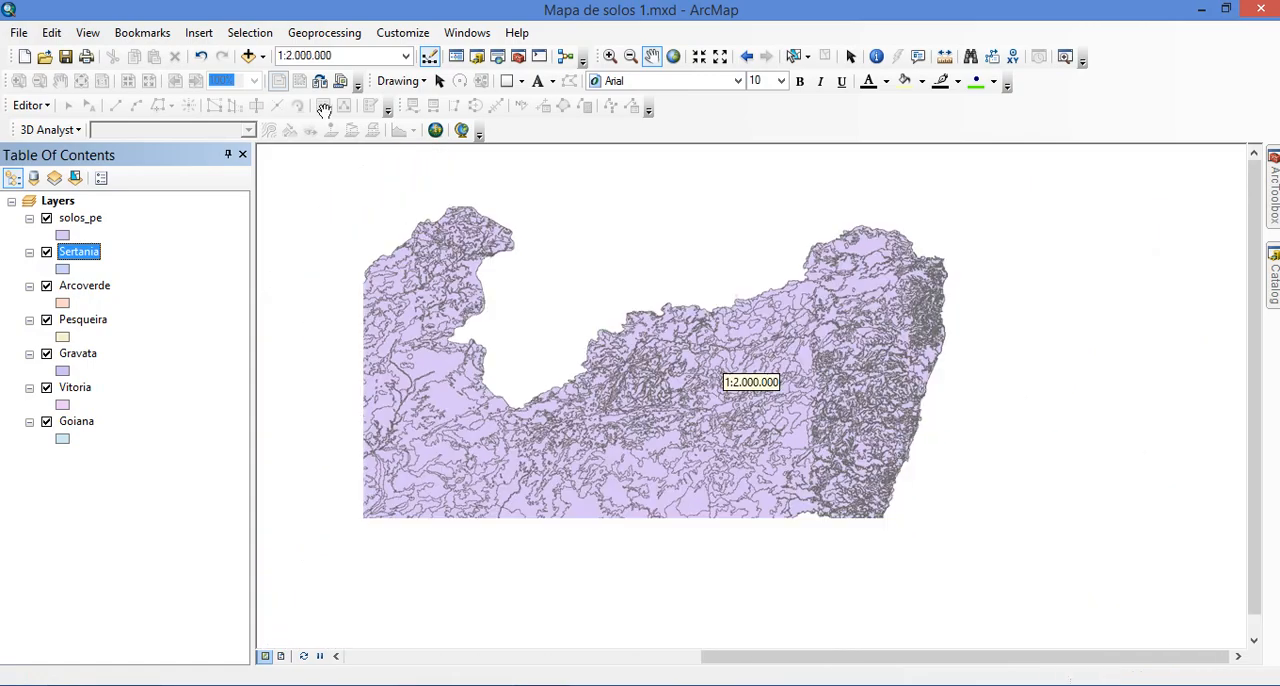
left_click(674, 57)
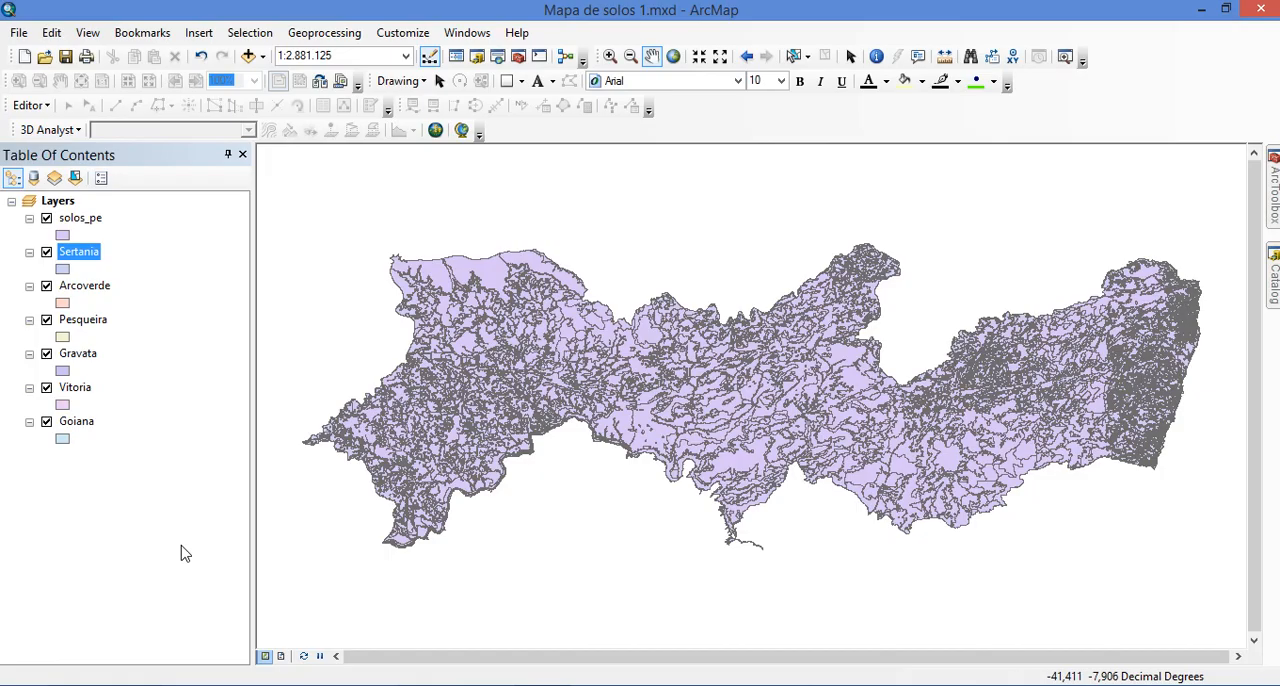
Open ArcToolbox and expand the Extract toolset of the Analysis Tools to reach the Clip tool
left_click(518, 57)
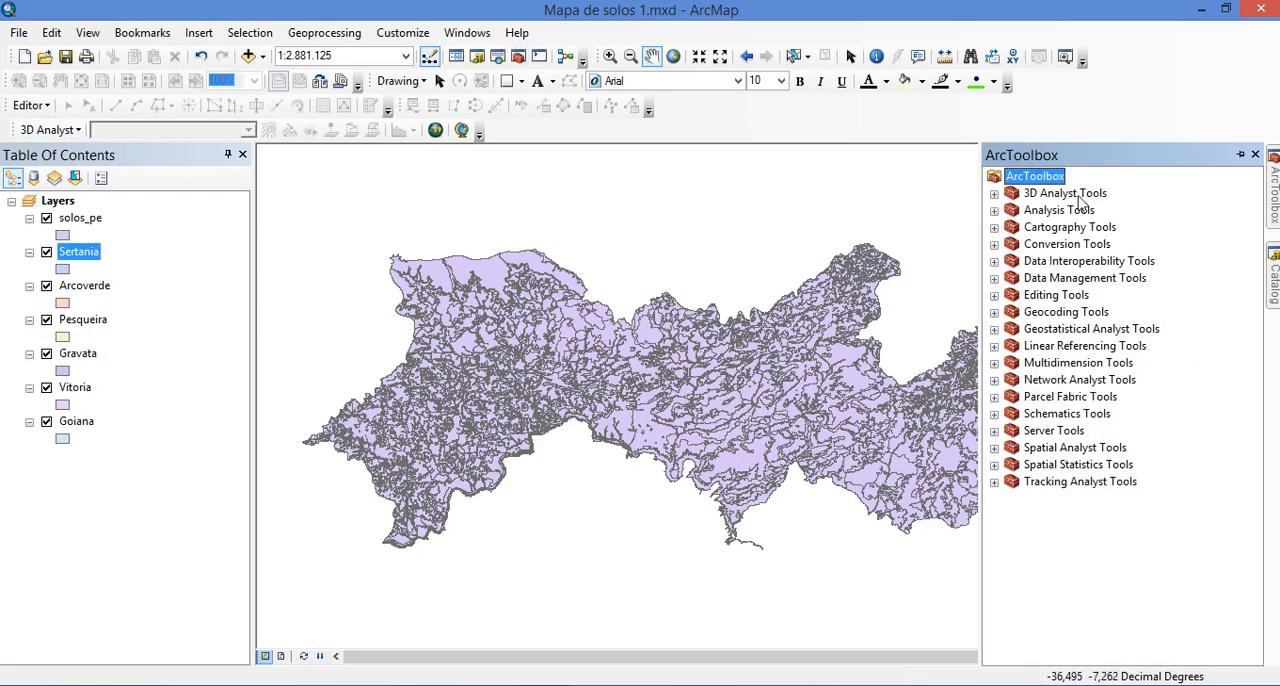
left_click(1068, 194)
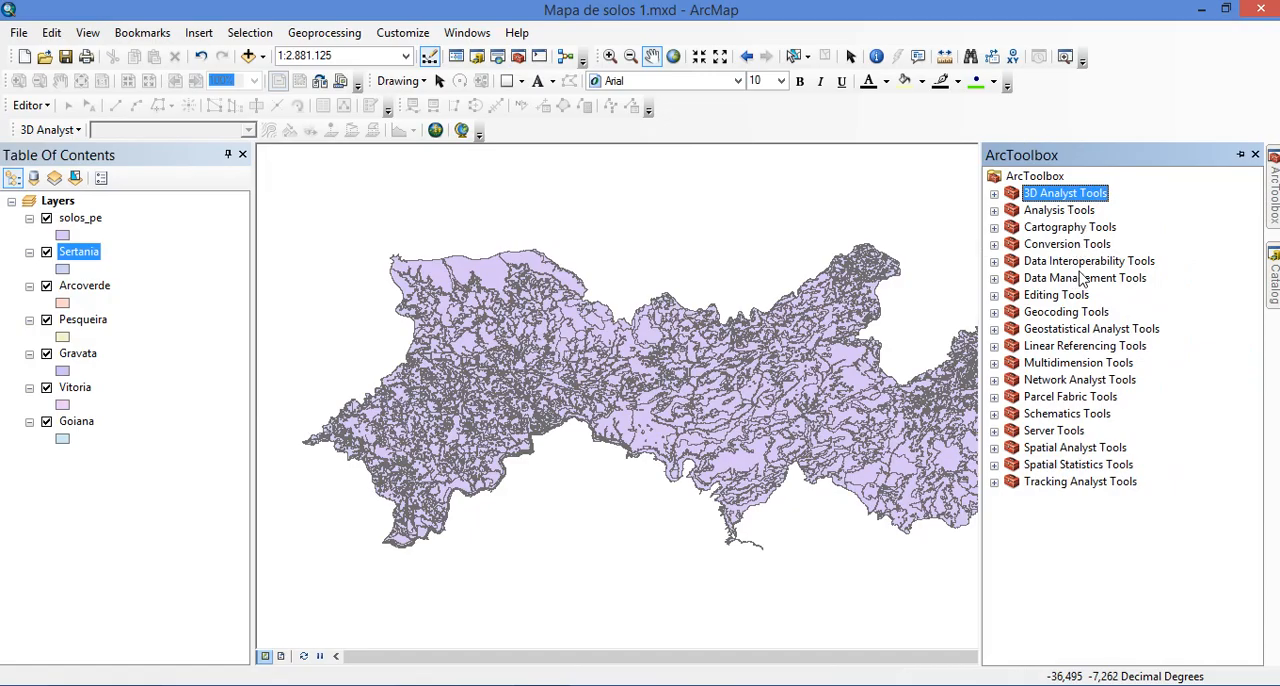
left_click(1060, 211)
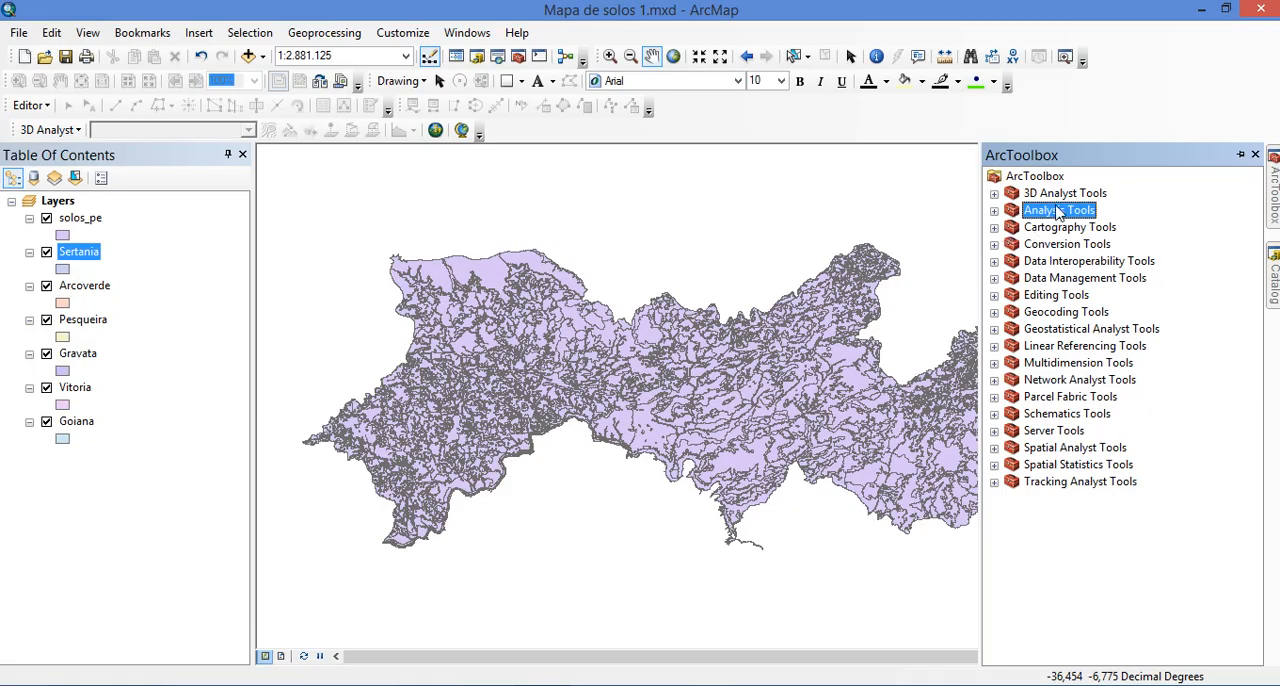
left_click(994, 211)
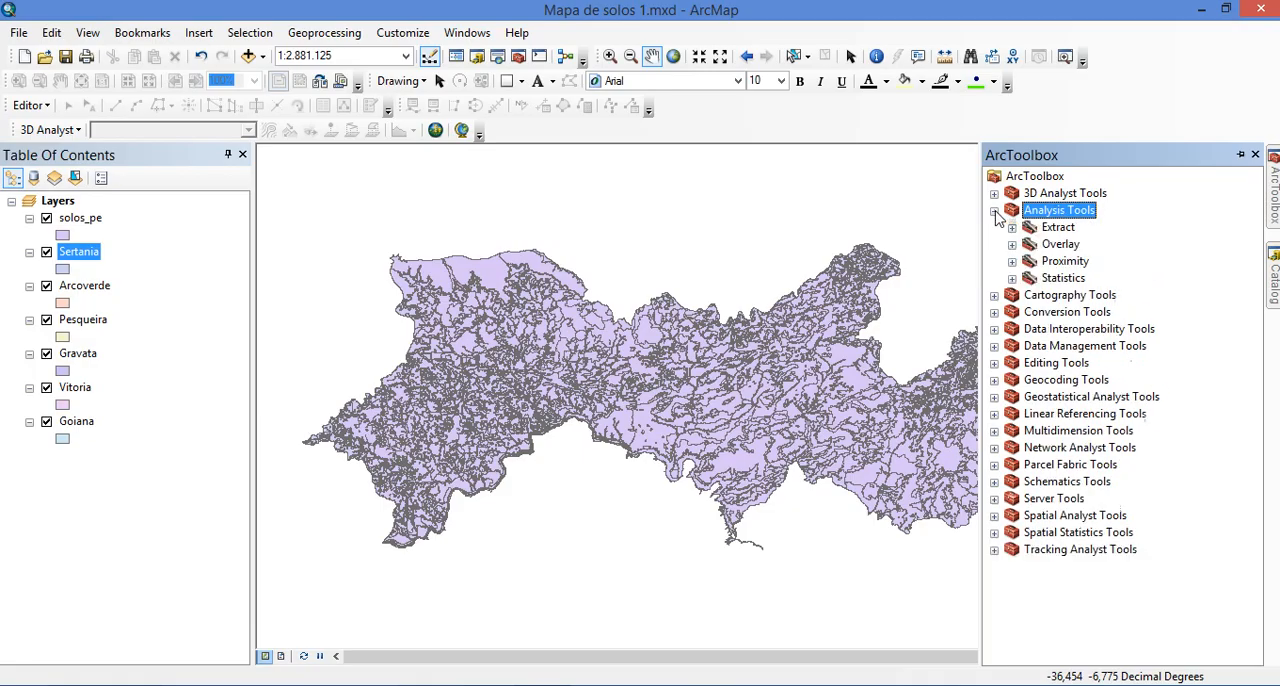
left_click(1058, 227)
left_click(1012, 228)
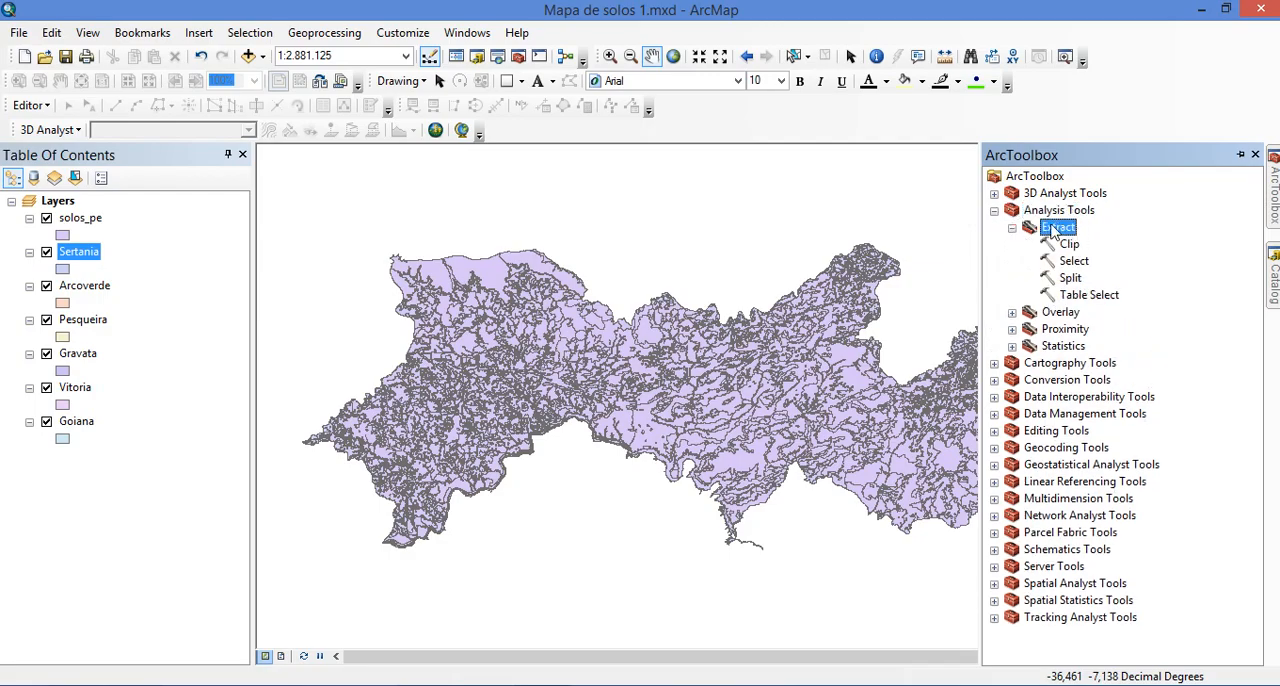
left_click(1069, 245)
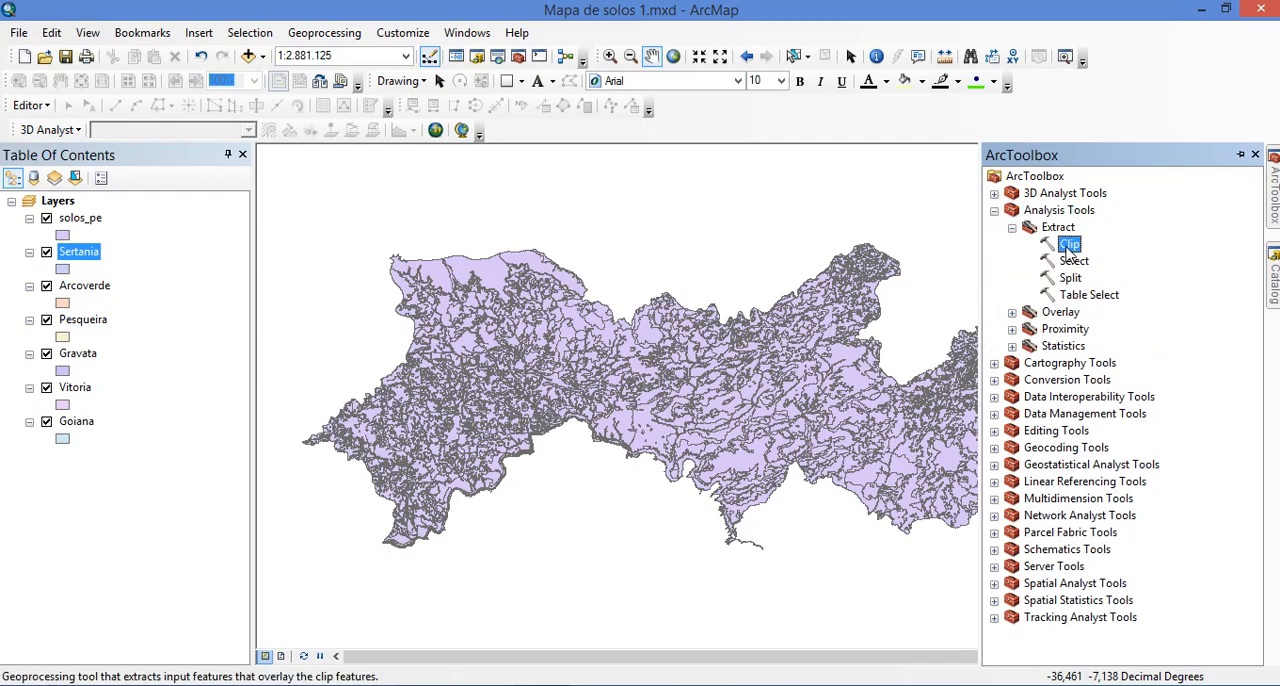
left_click(1042, 214)
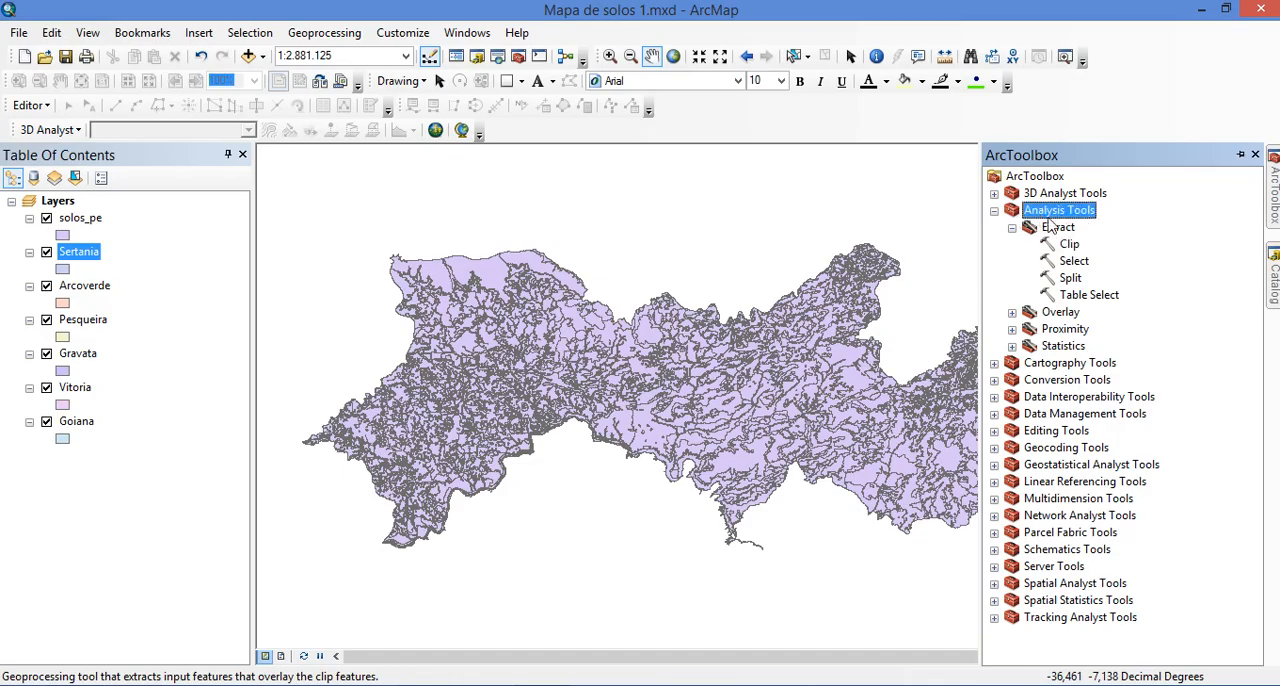
left_click(1071, 225)
left_click(1071, 247)
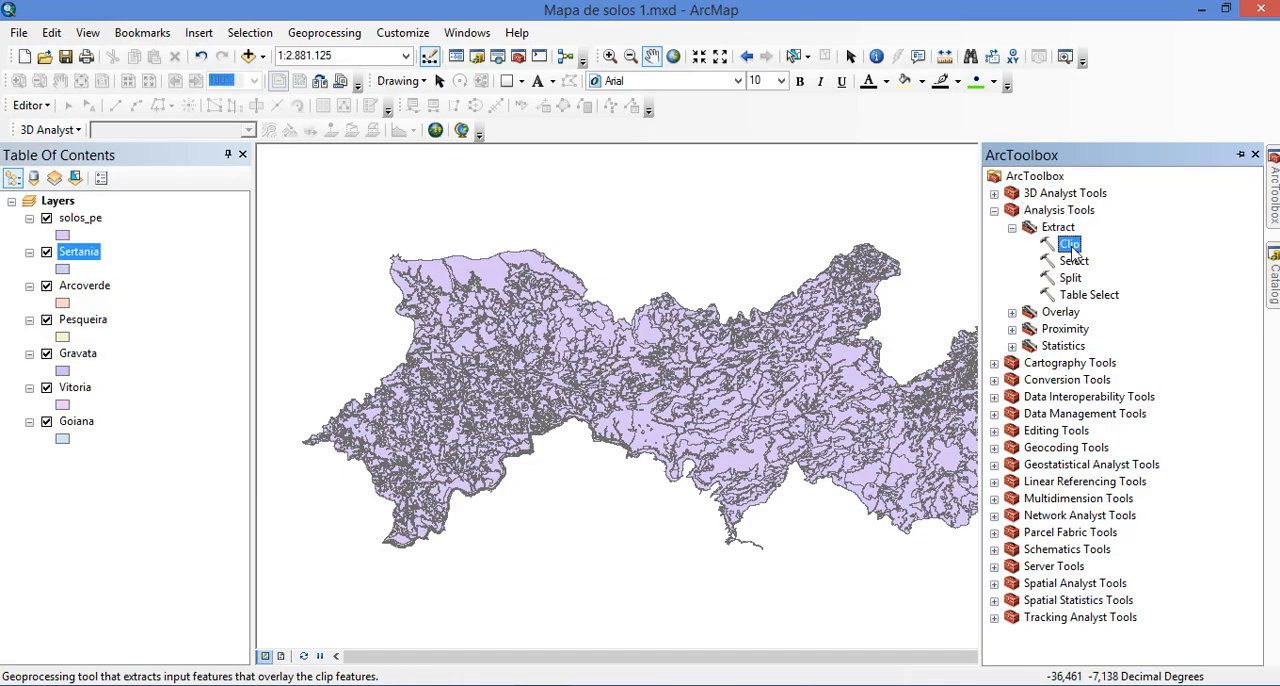
double_click(1069, 245)
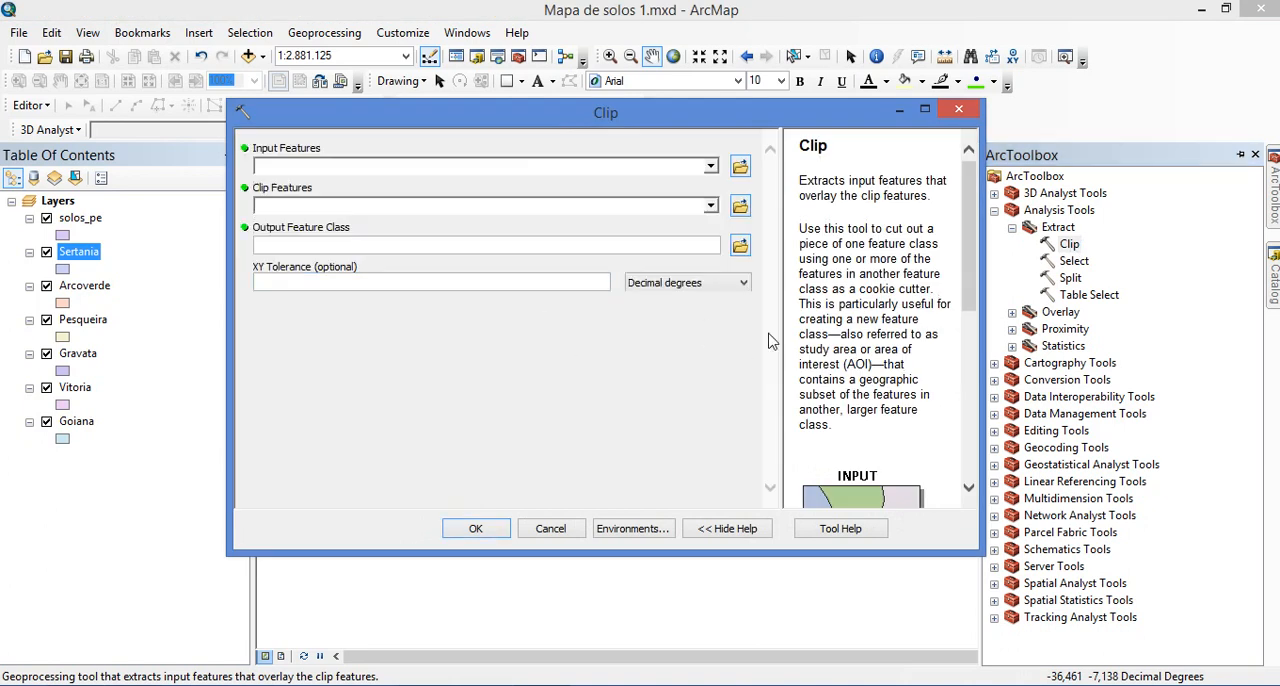
left_click(960, 112)
Look over the Catalog connections and check which ArcMap extensions are enabled
mouse_move(1273, 188)
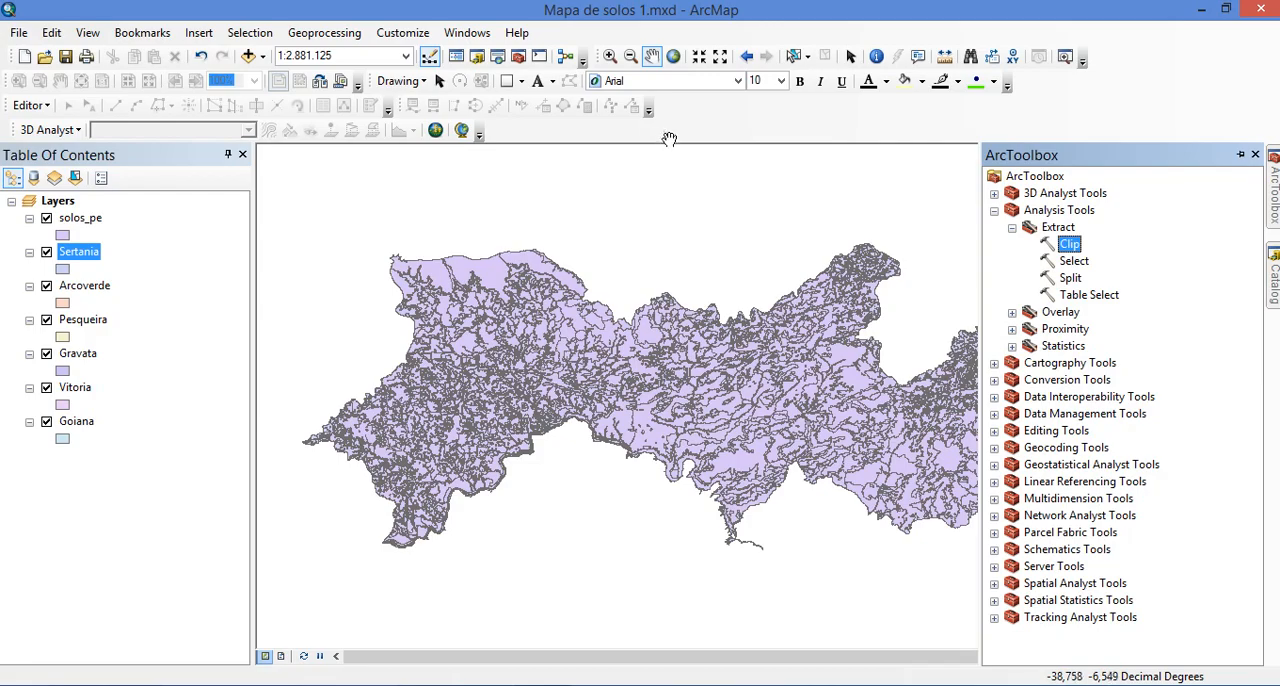
left_click(1273, 277)
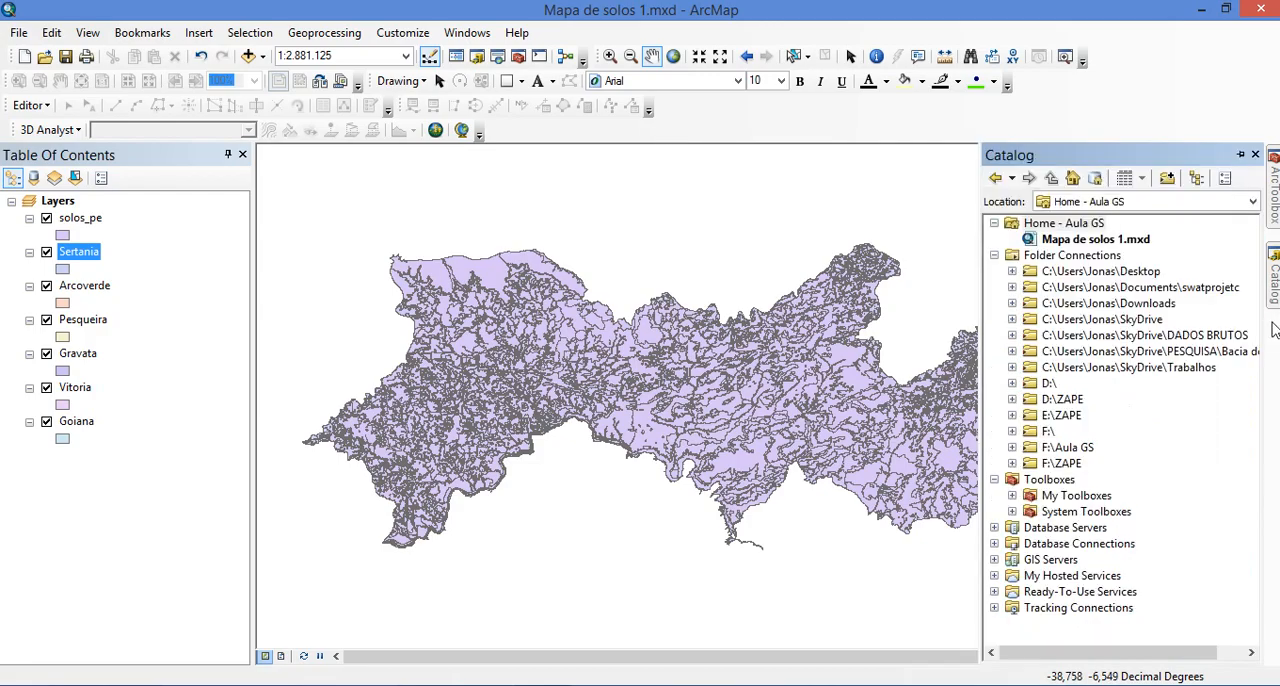
left_click(1268, 212)
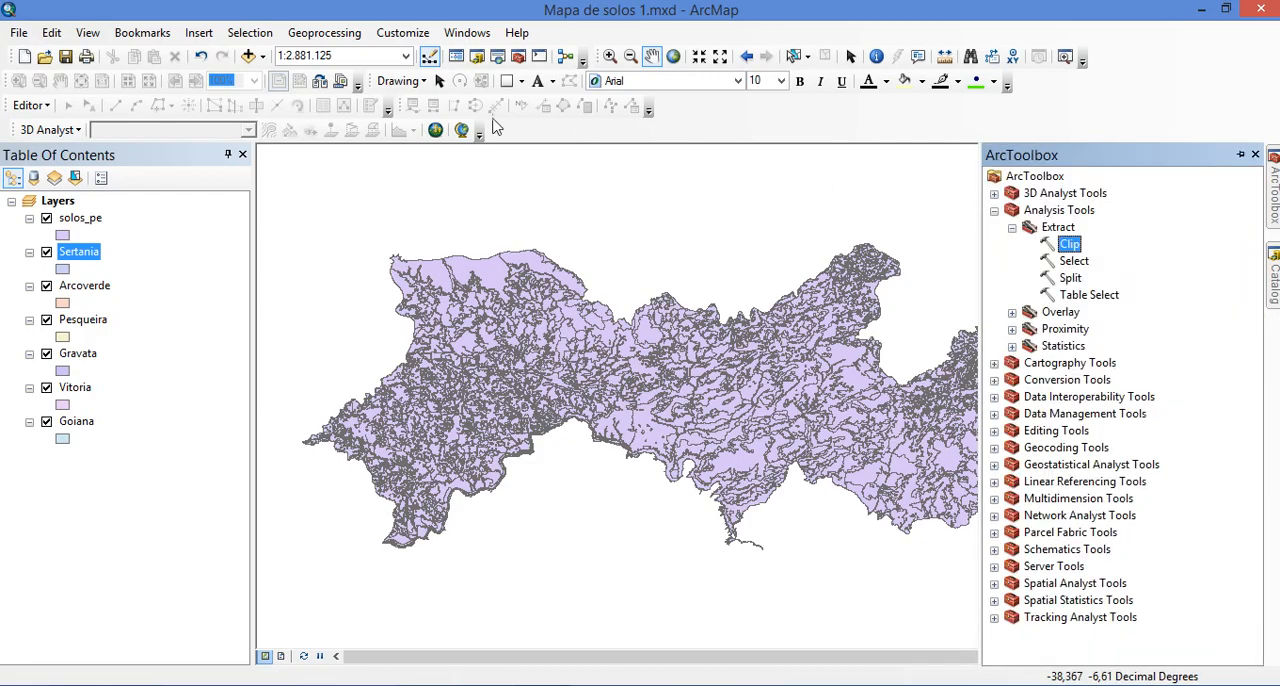
left_click(404, 34)
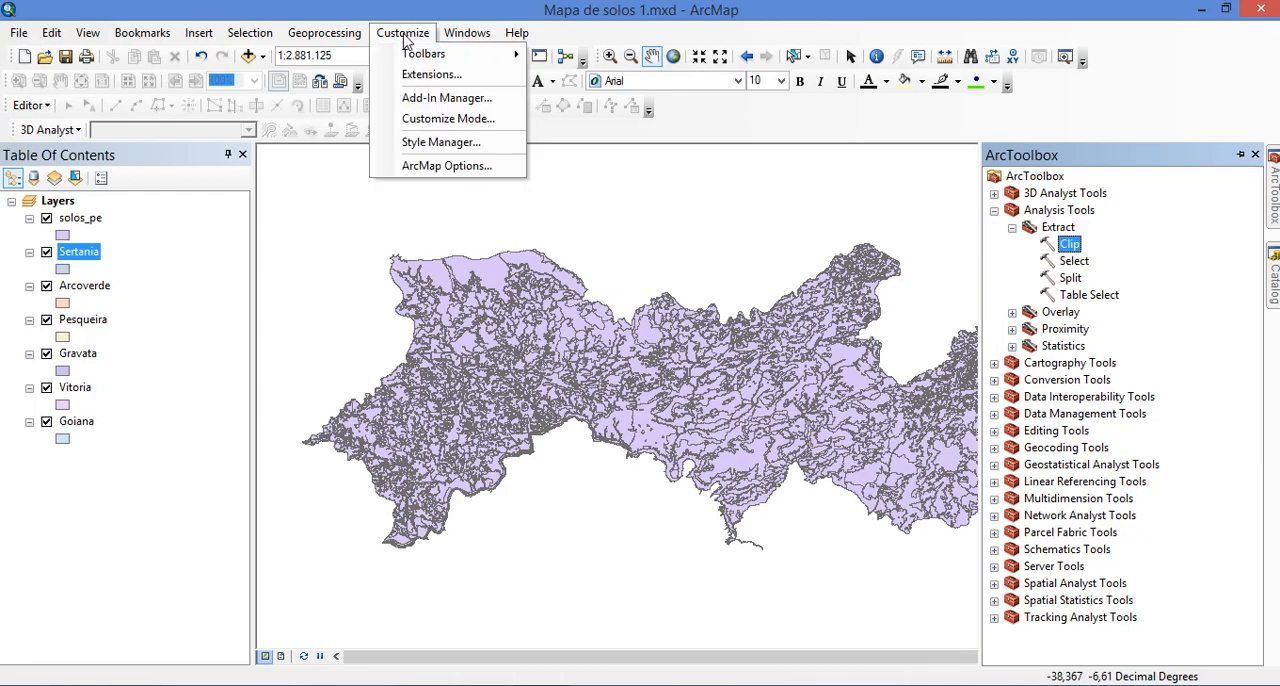
left_click(447, 80)
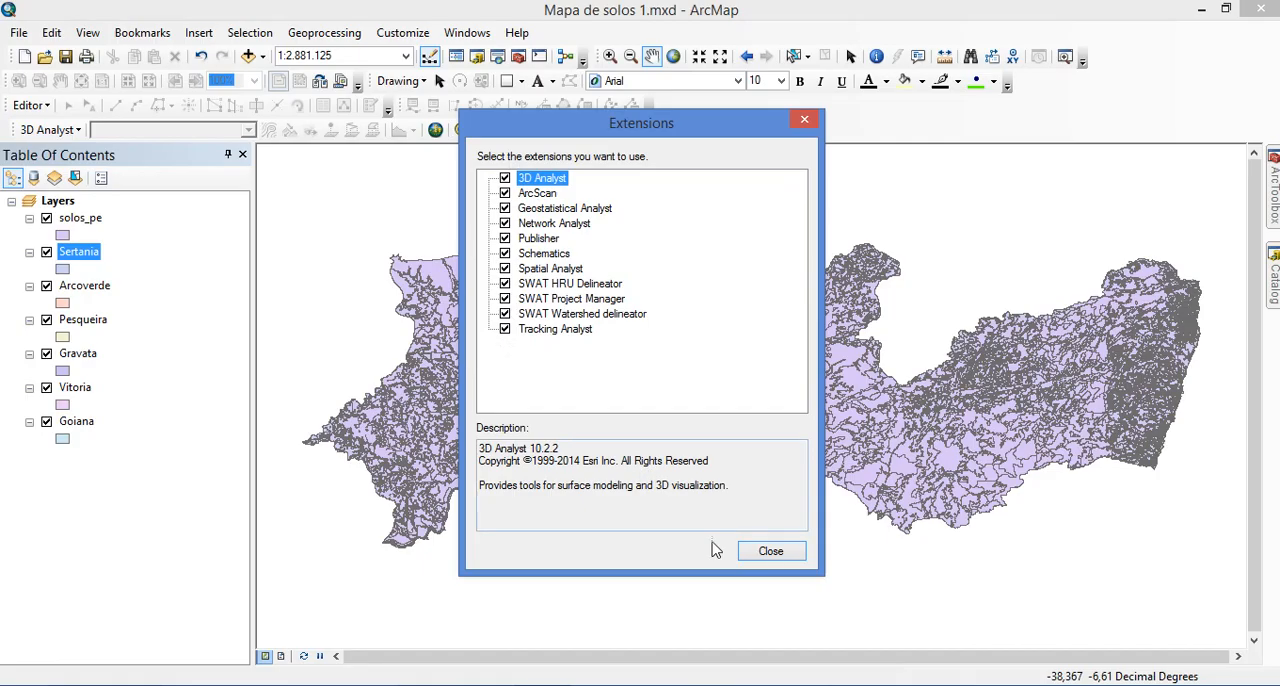
left_click(760, 556)
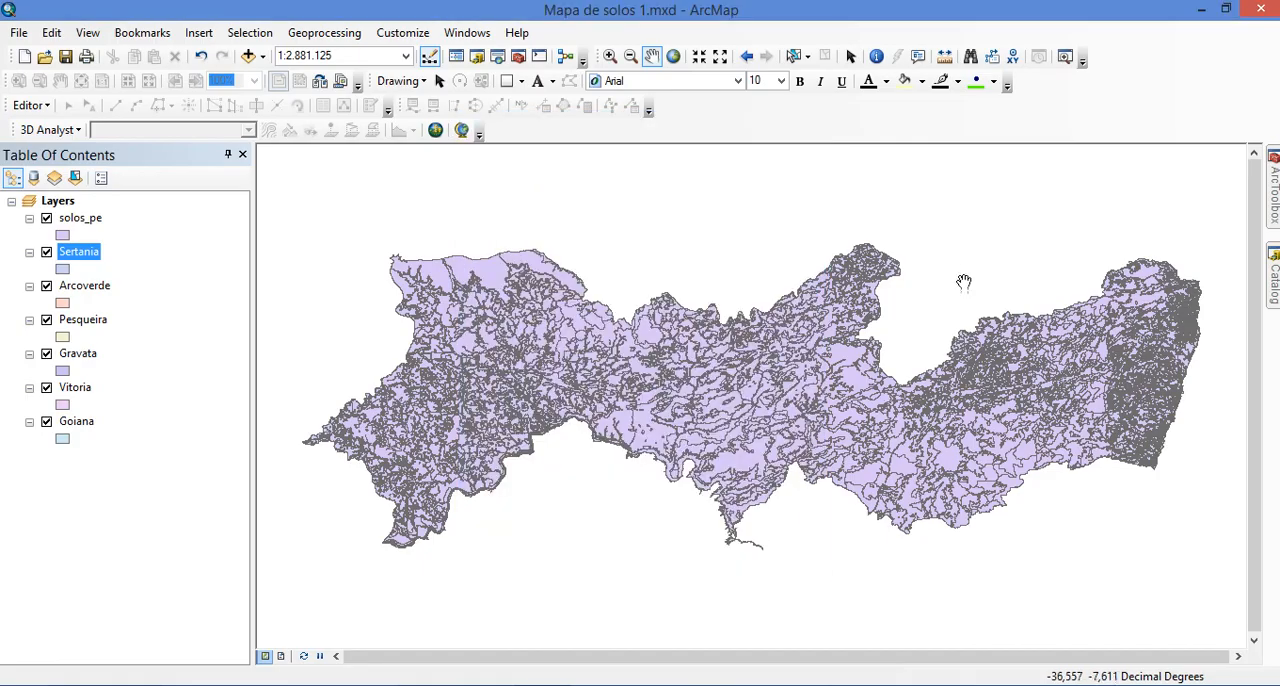
Start the Clip tool from the Extract toolset of the Analysis Tools
left_click_drag(1043, 256, 957, 277)
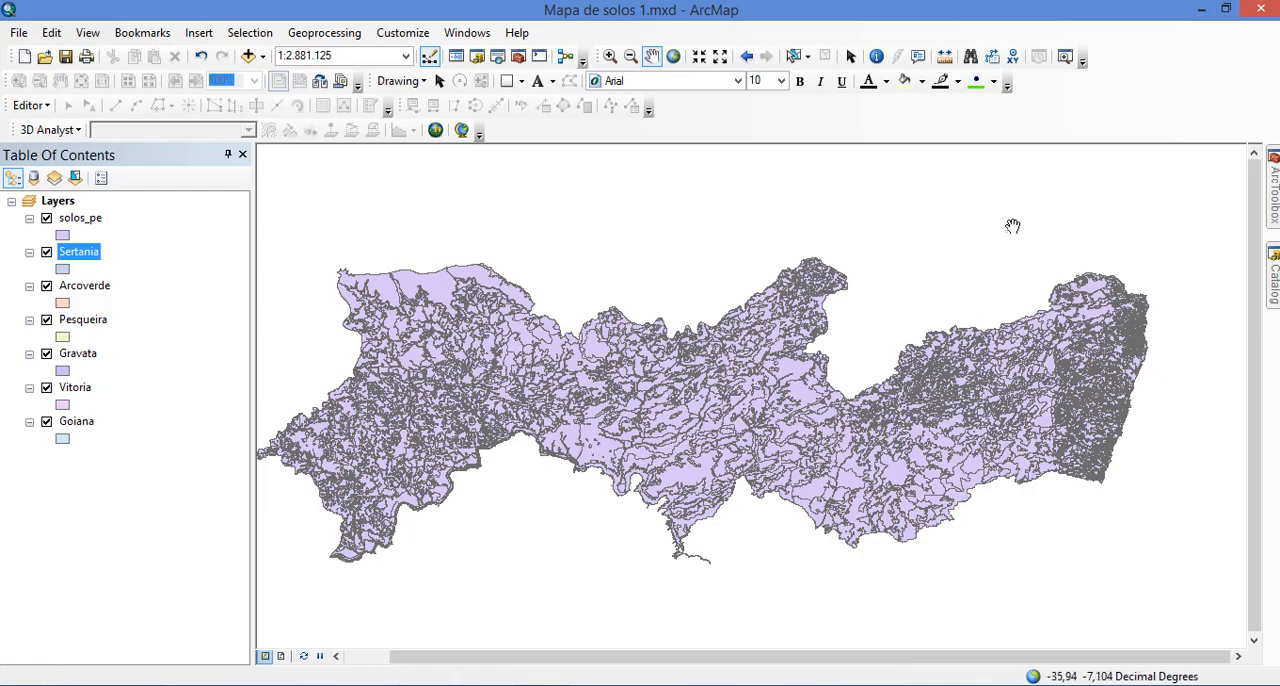
mouse_move(1273, 185)
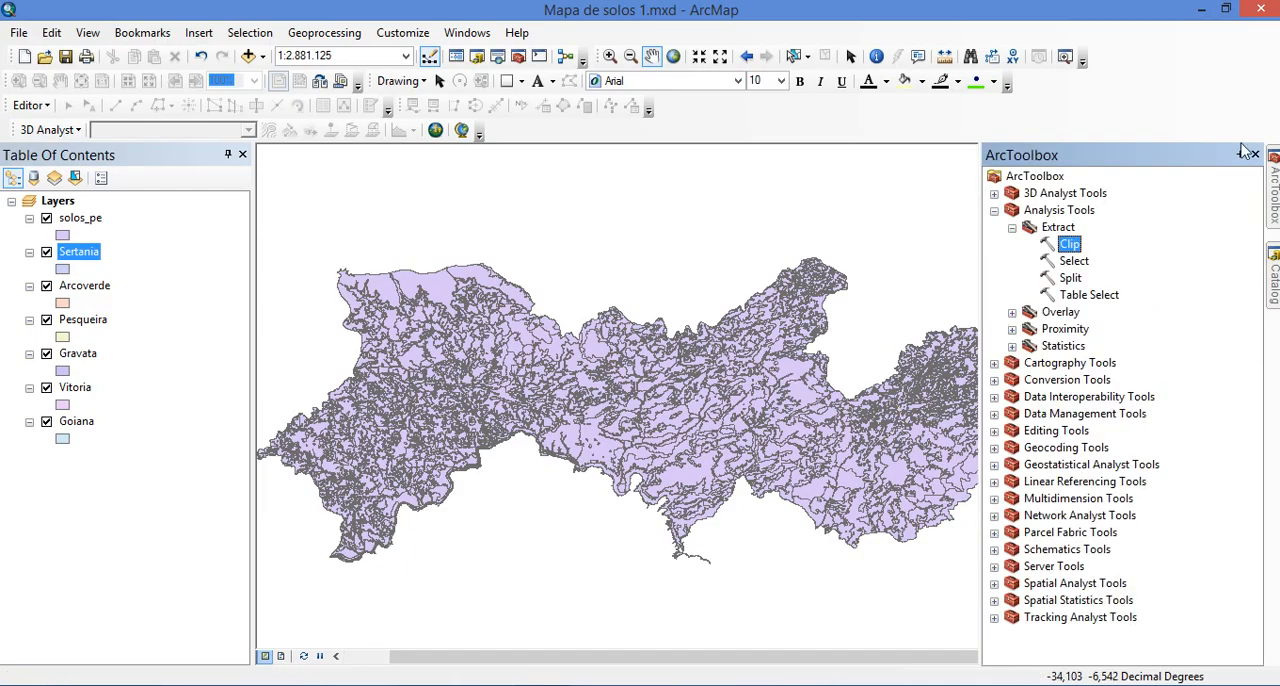
left_click(1076, 262)
left_click(1068, 246)
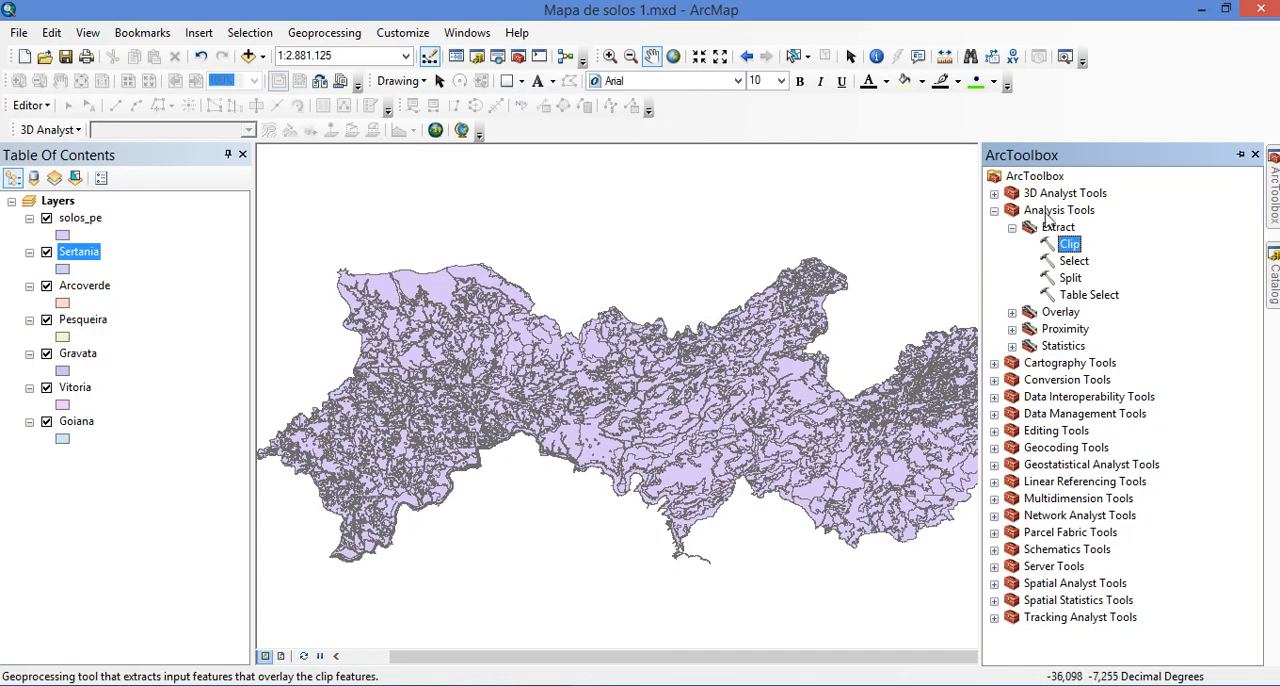
left_click(1078, 259)
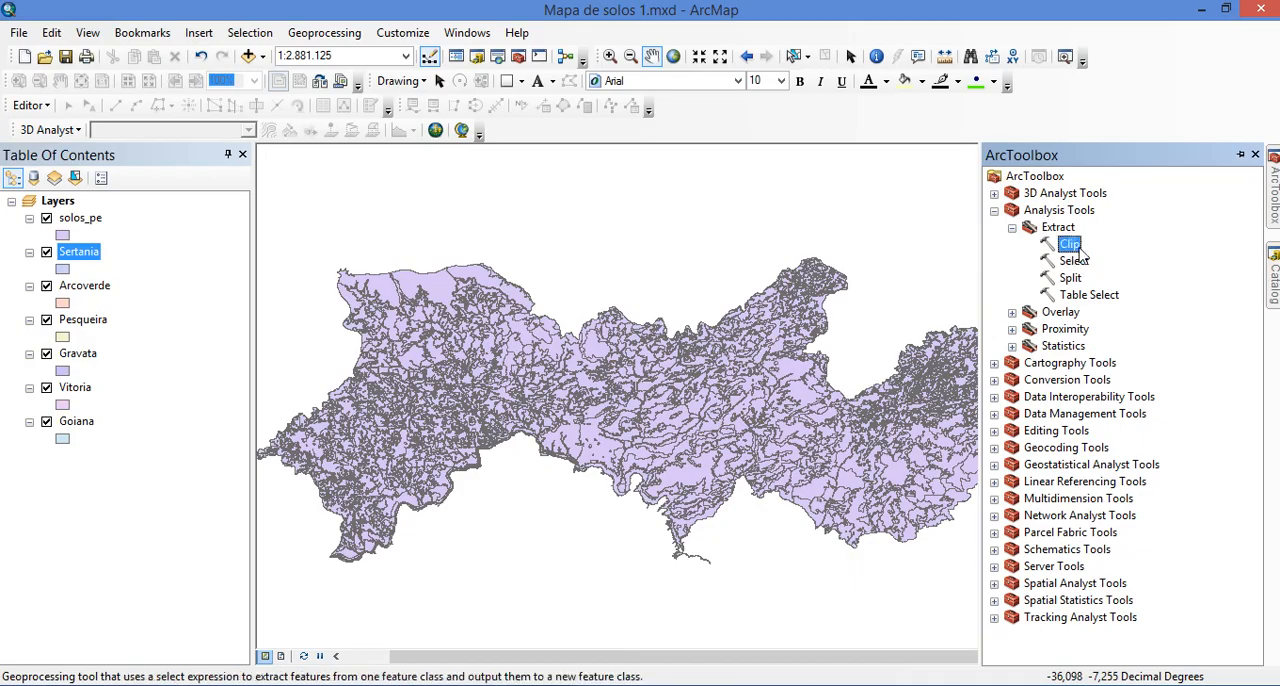
double_click(1078, 248)
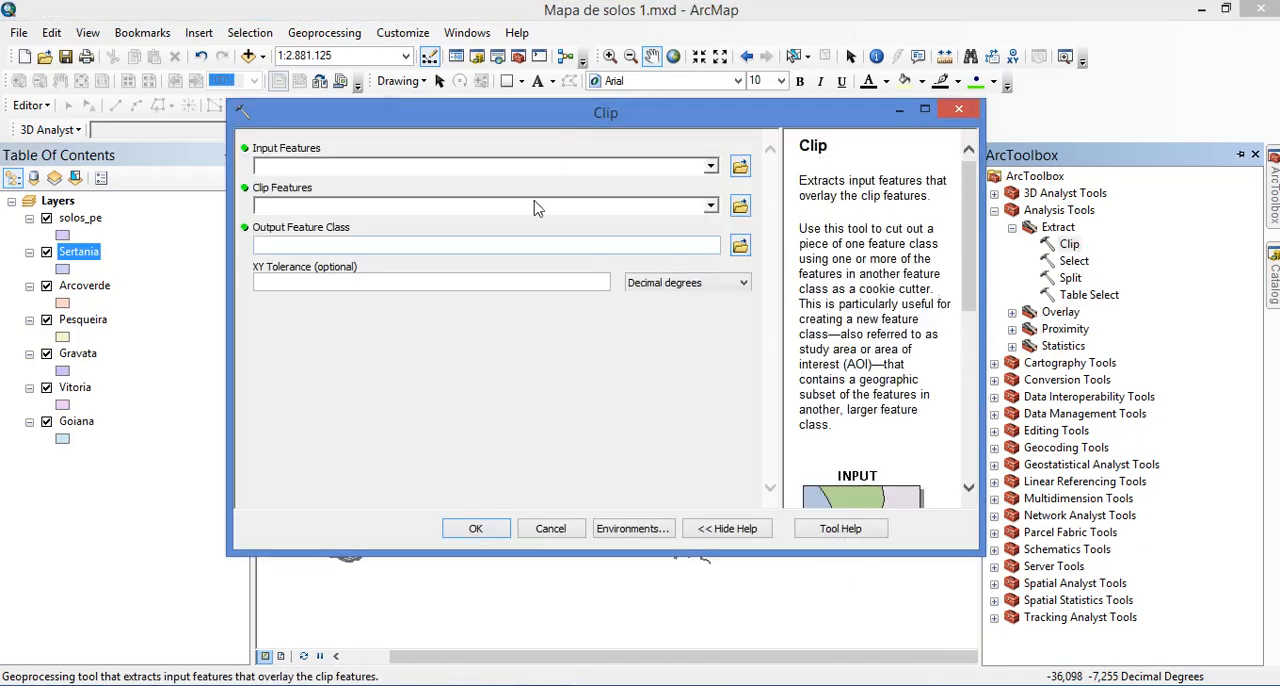
Examine the Clip tool's help text and its illustration of input, clip feature and output
scroll(810, 350, "down", 4)
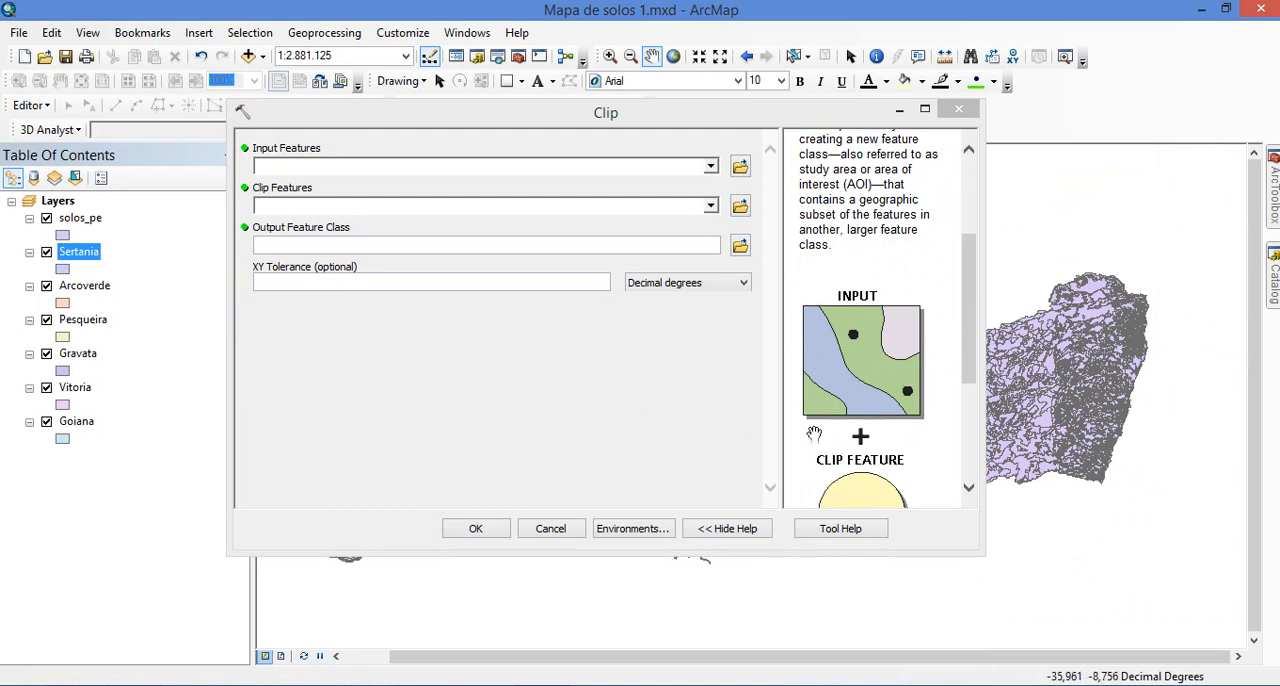
left_click_drag(975, 261, 975, 314)
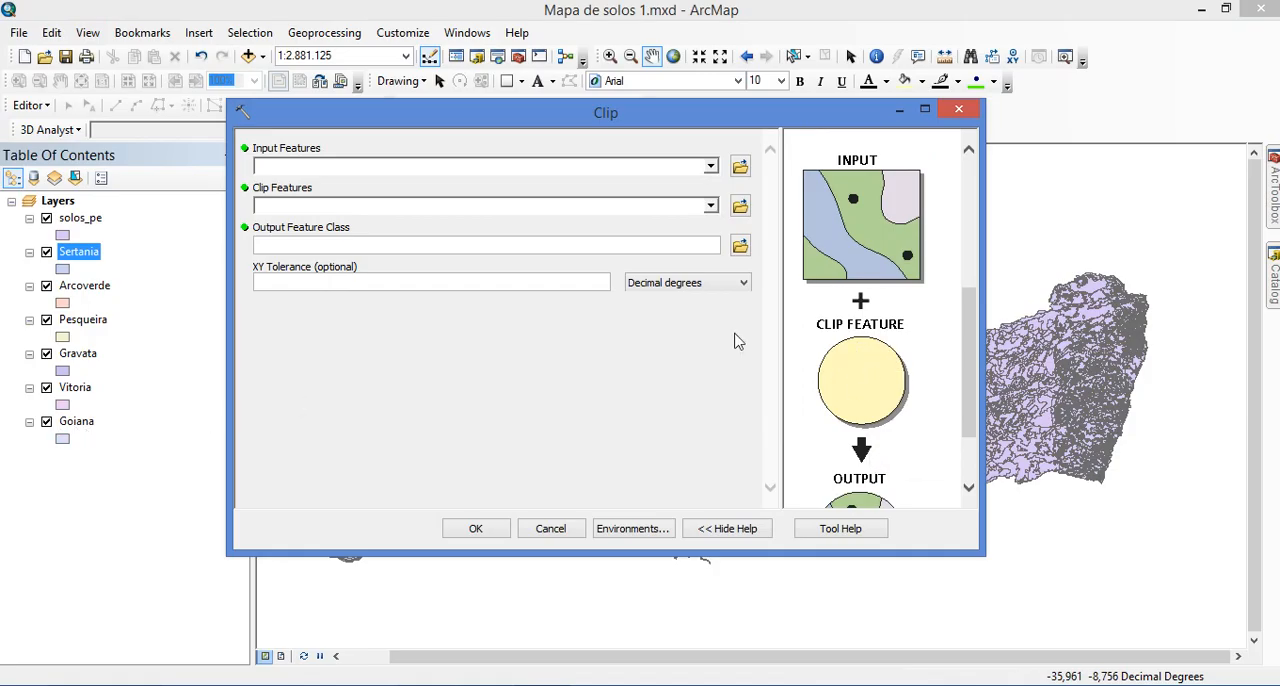
scroll(905, 368, "down", 2)
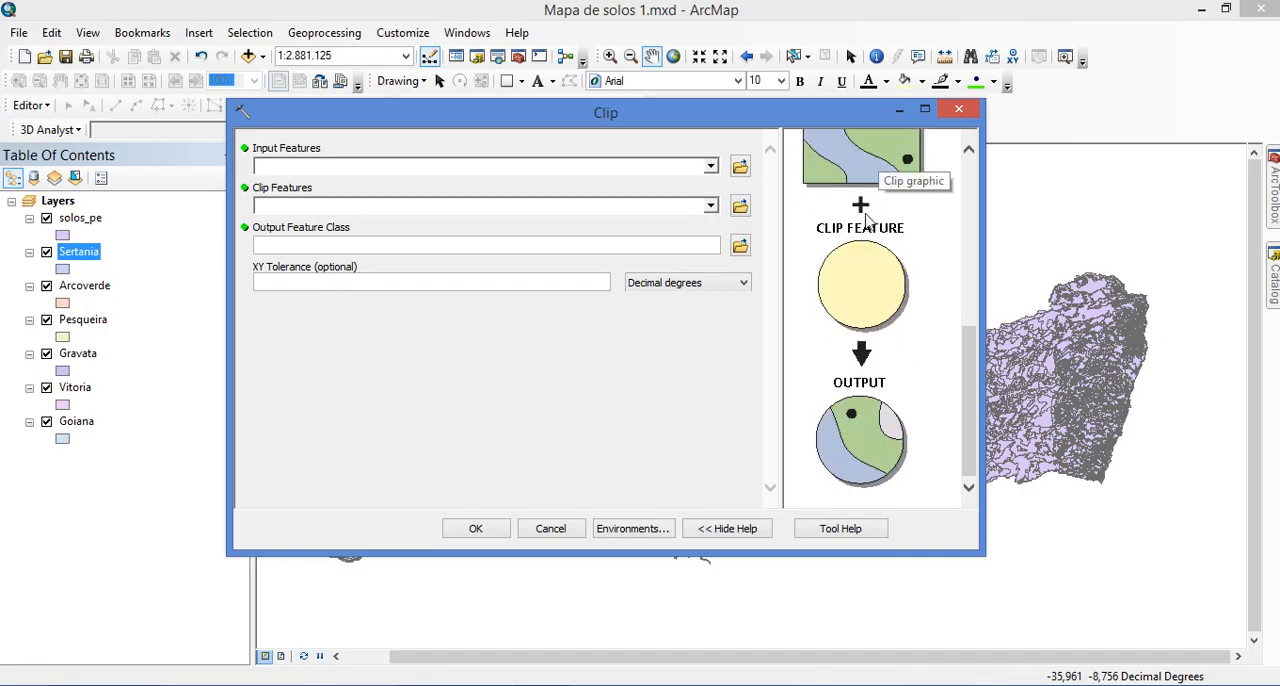
scroll(914, 296, "up", 2)
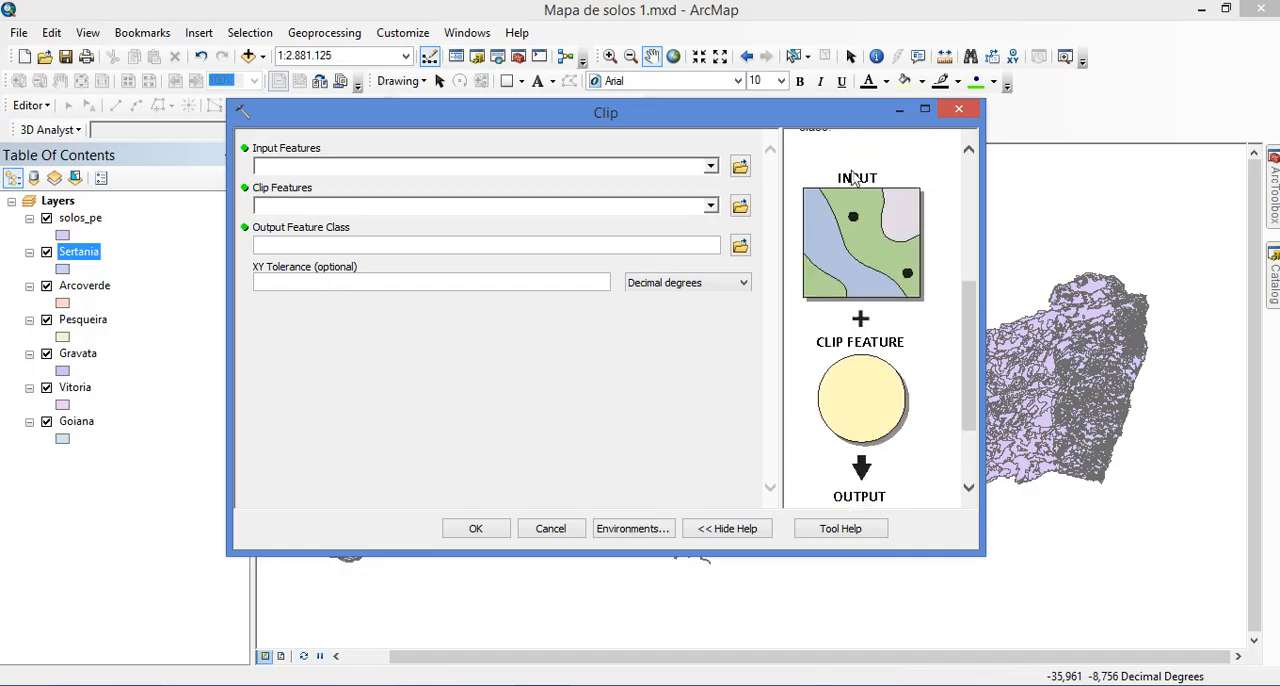
scroll(899, 416, "down", 2)
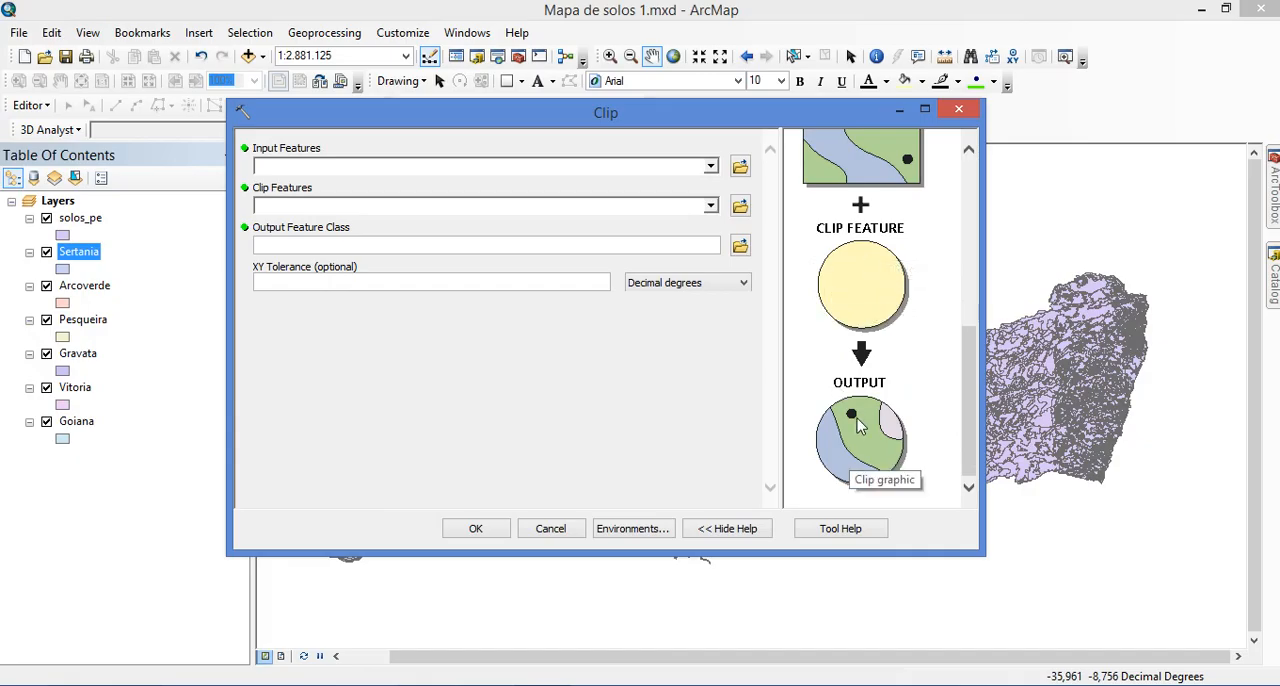
scroll(895, 395, "up", 5)
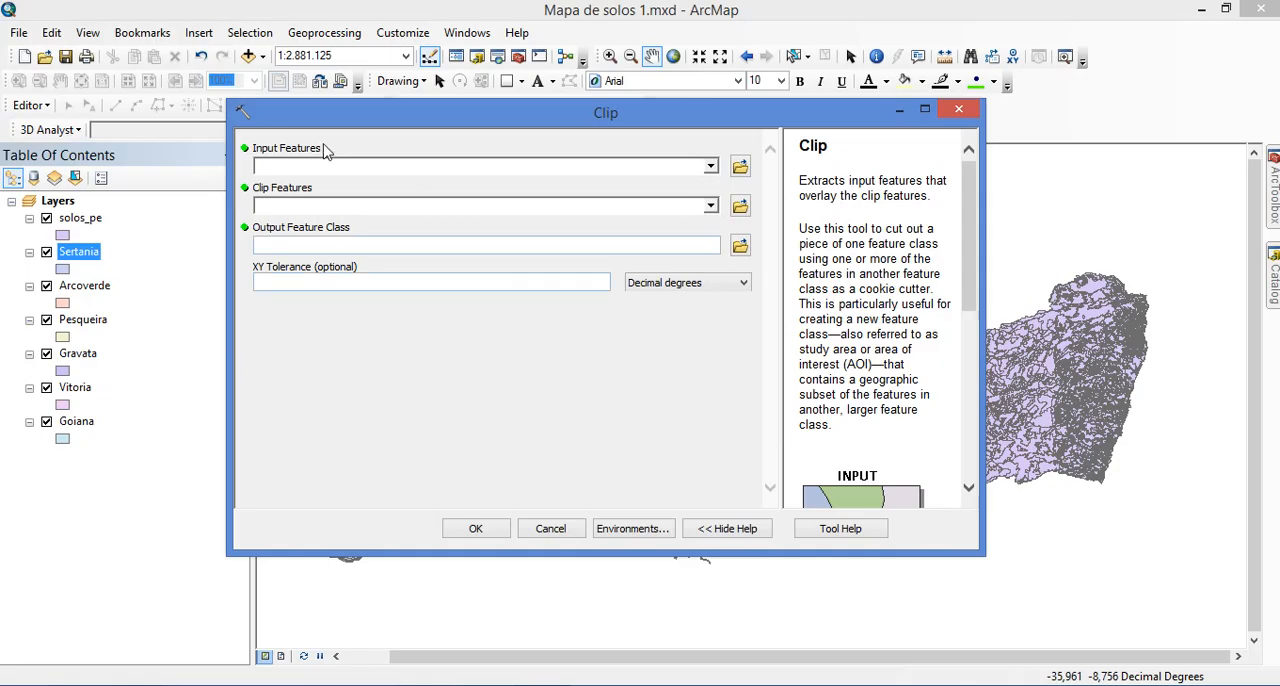
Set solos_pe as the input features and Goiana as the clip features for the Clip tool
left_click(710, 166)
left_click(313, 185)
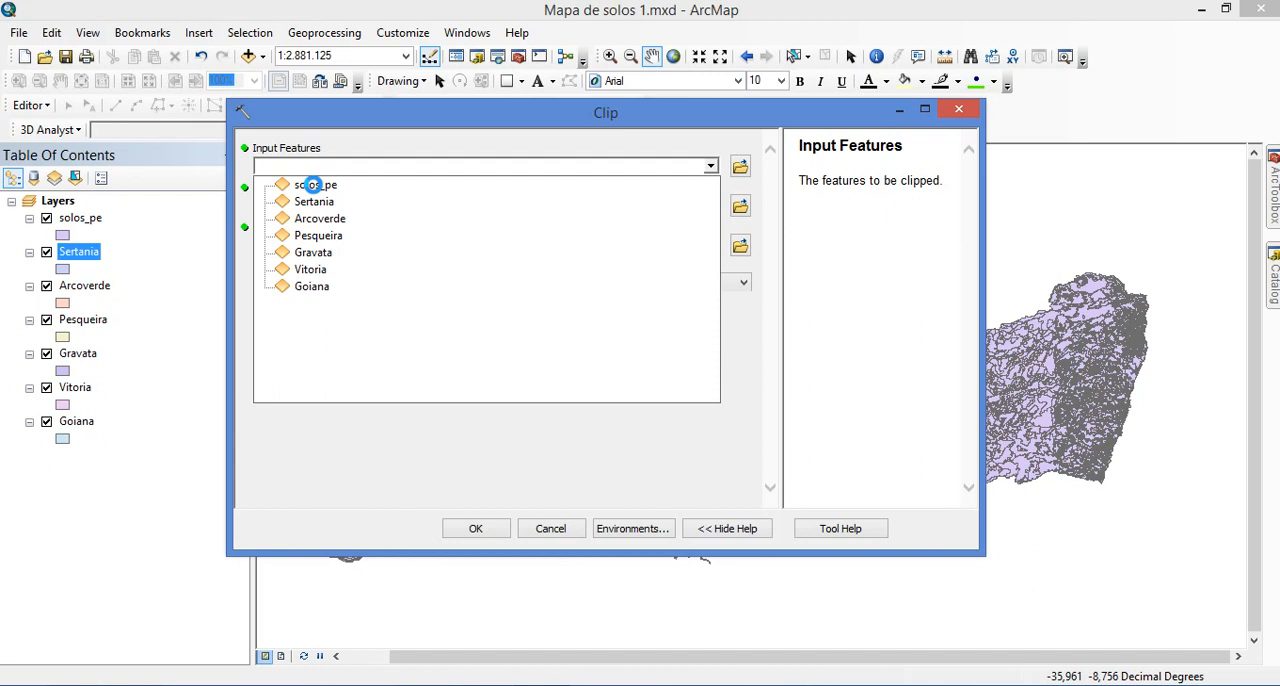
left_click(314, 185)
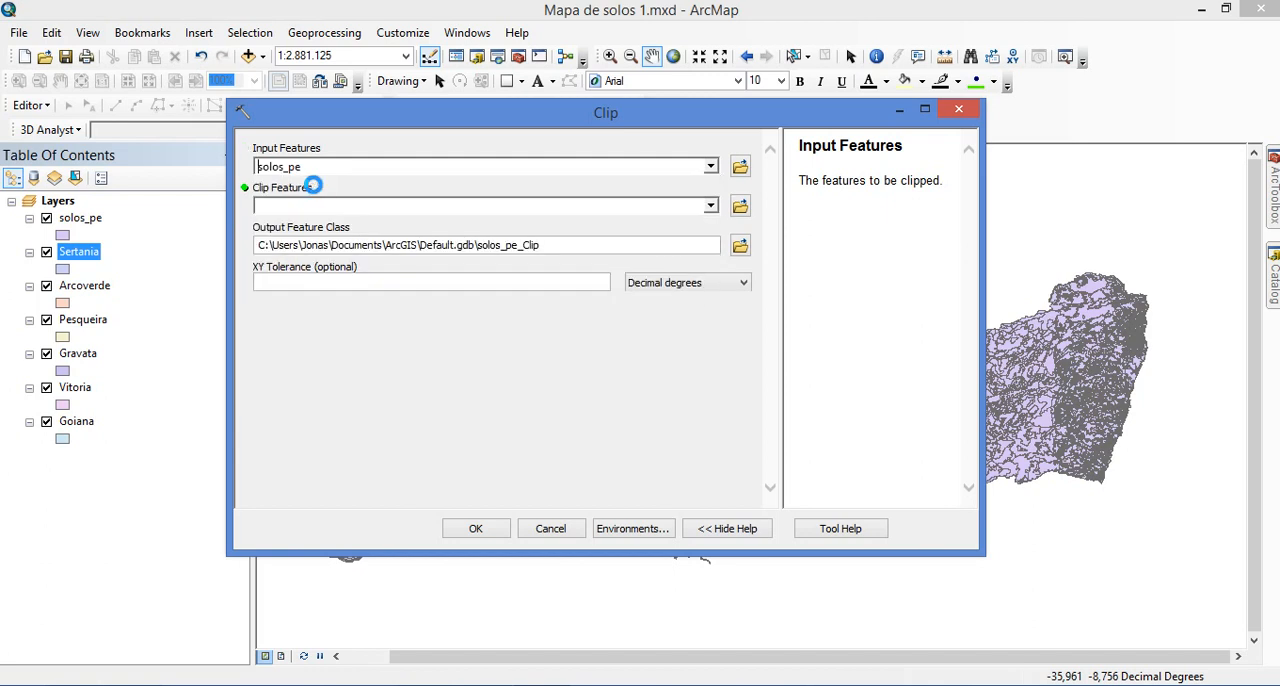
left_click(711, 207)
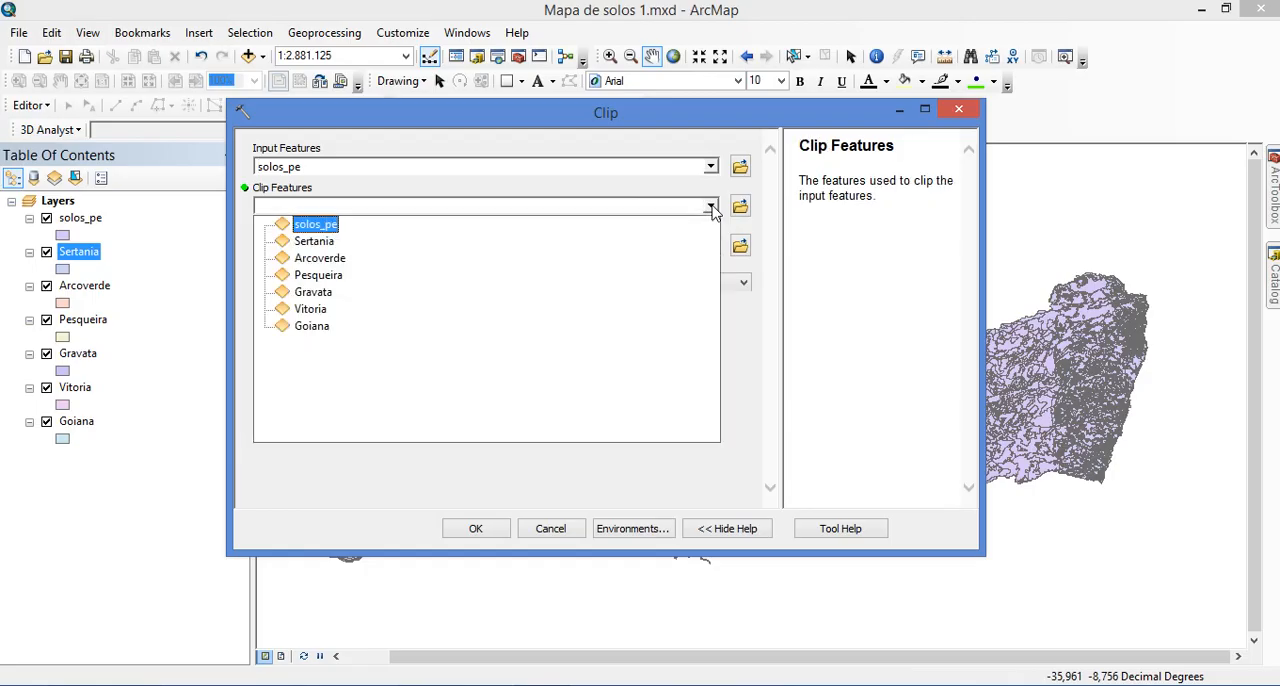
left_click(308, 330)
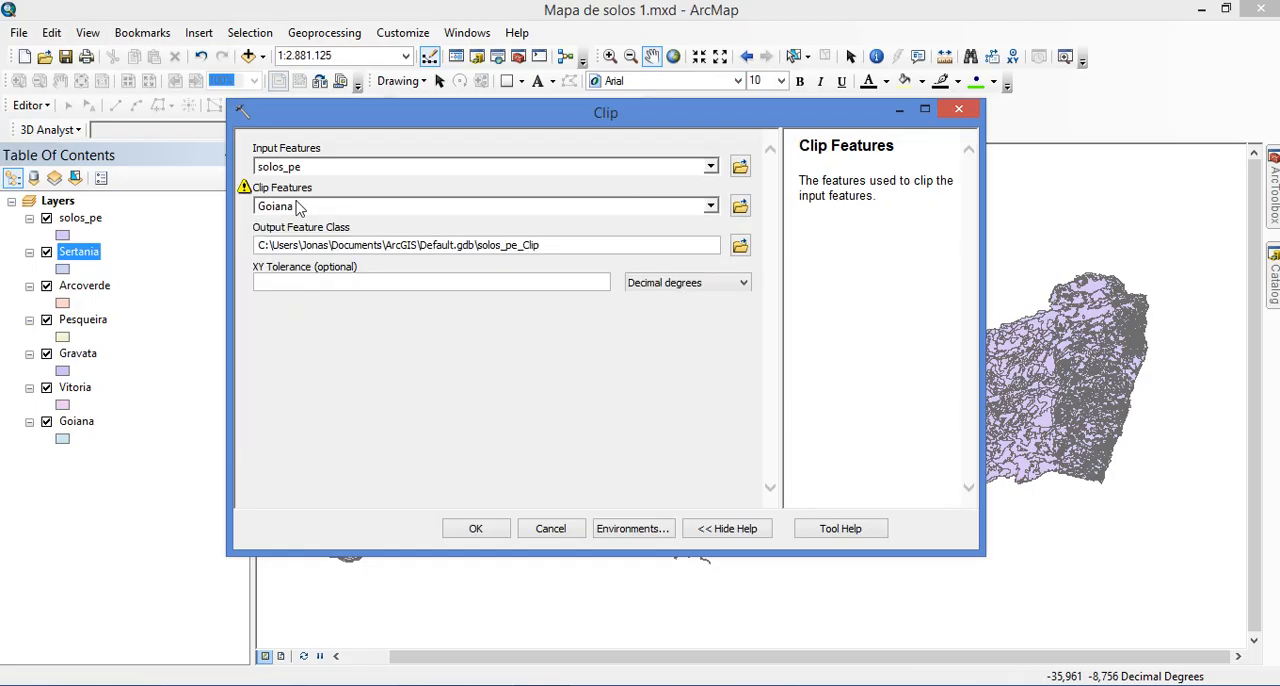
mouse_move(246, 190)
Browse for the Clip tool's output feature class location and open the list of folder connections
left_click(600, 238)
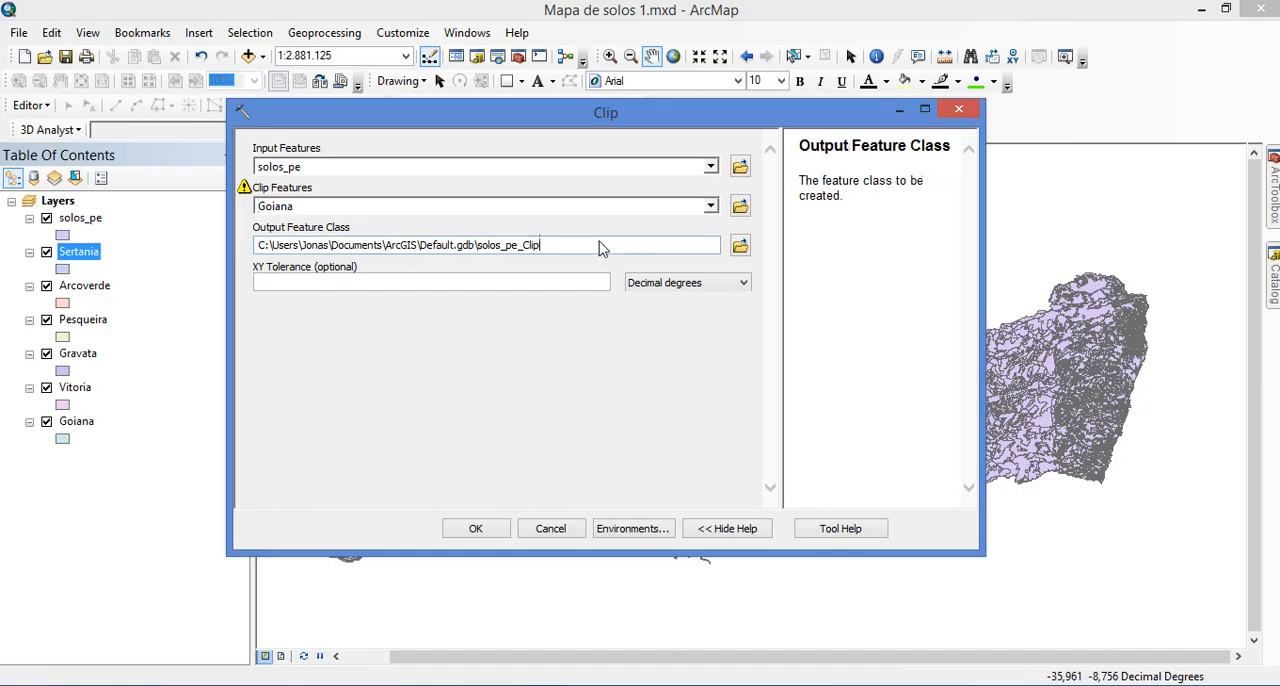
left_click(741, 248)
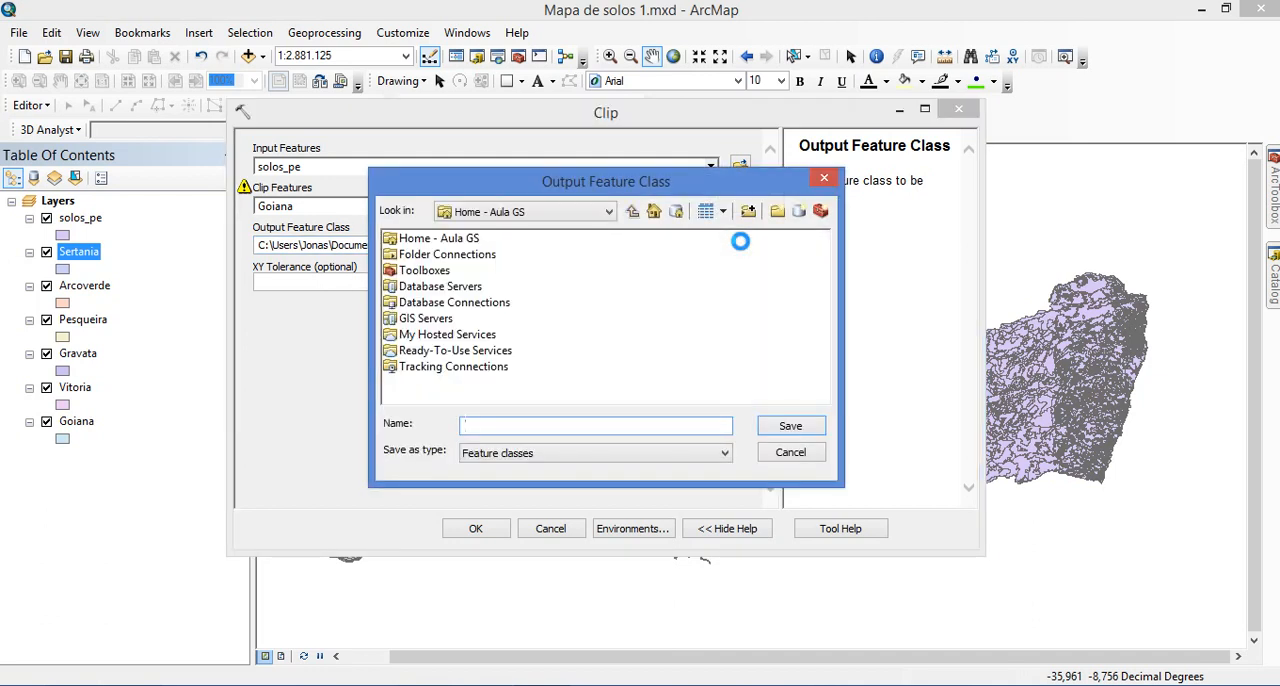
left_click(579, 207)
left_click(579, 207)
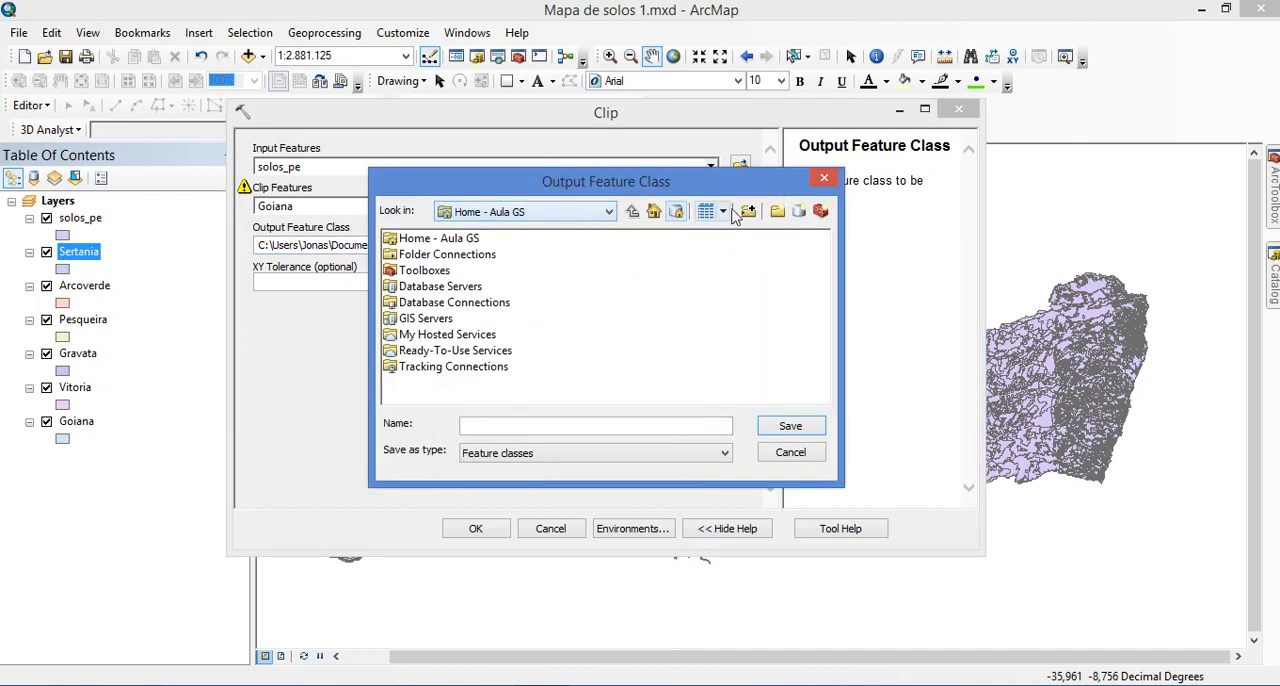
left_click(749, 215)
key("Escape")
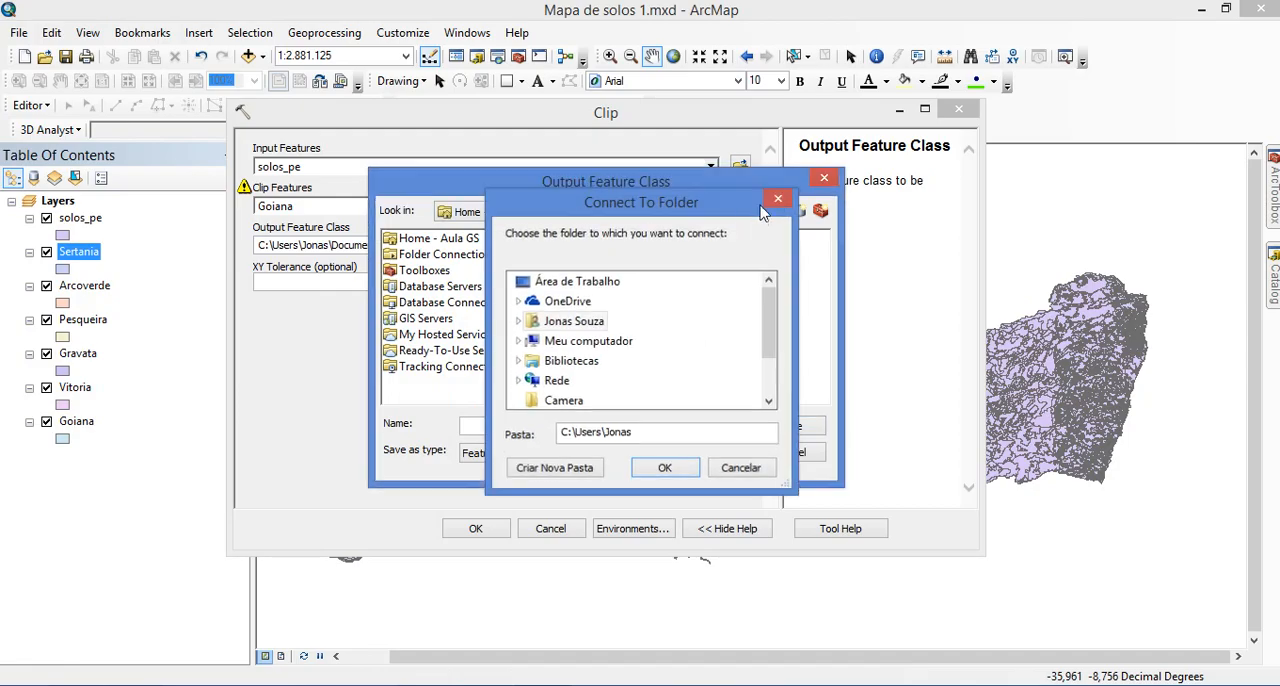
double_click(482, 256)
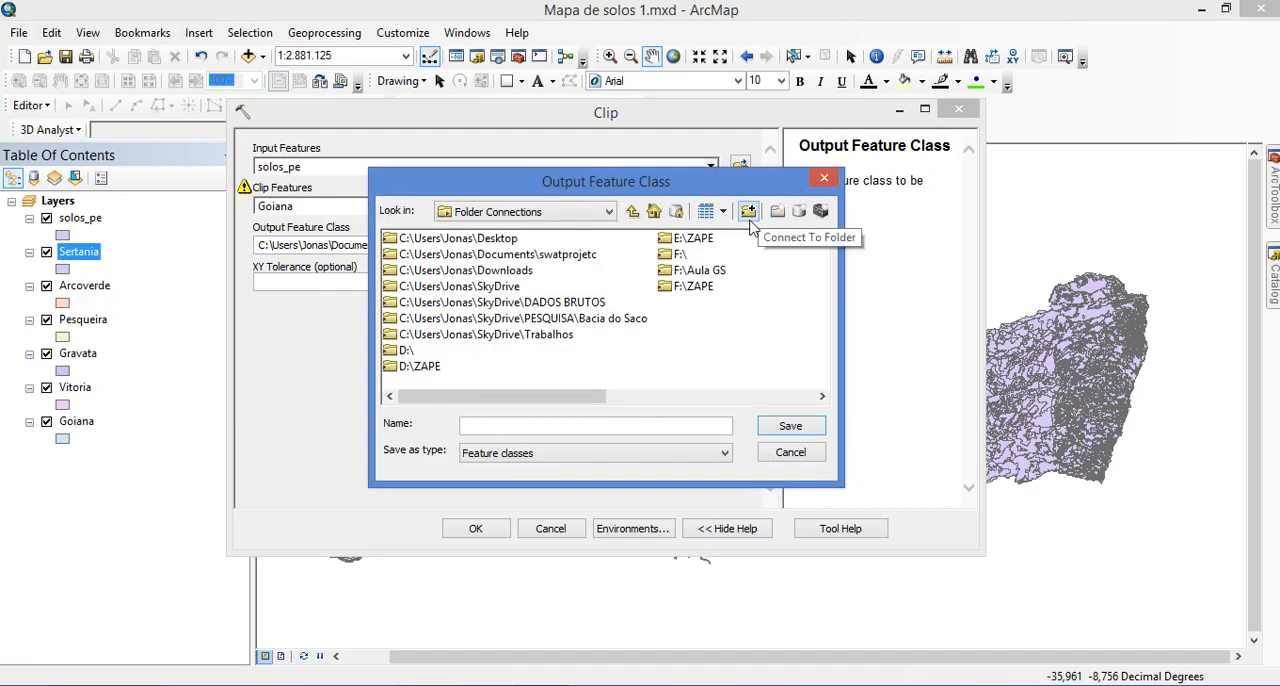
left_click(675, 274)
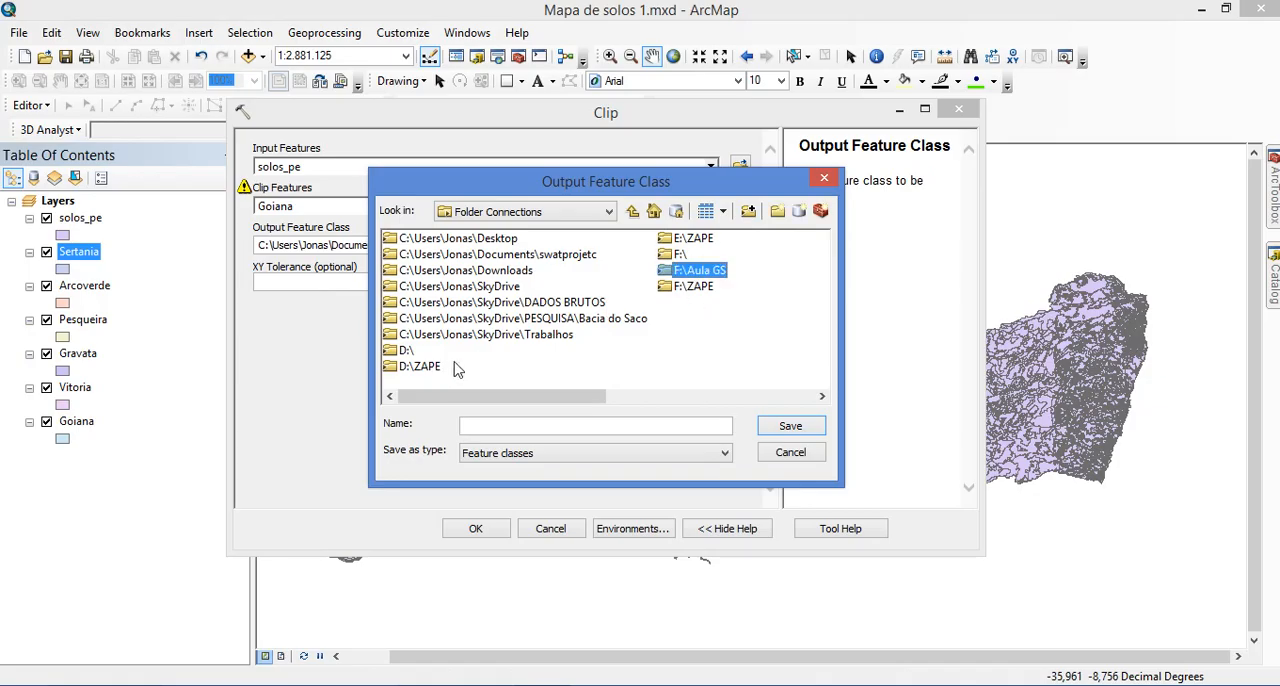
double_click(690, 240)
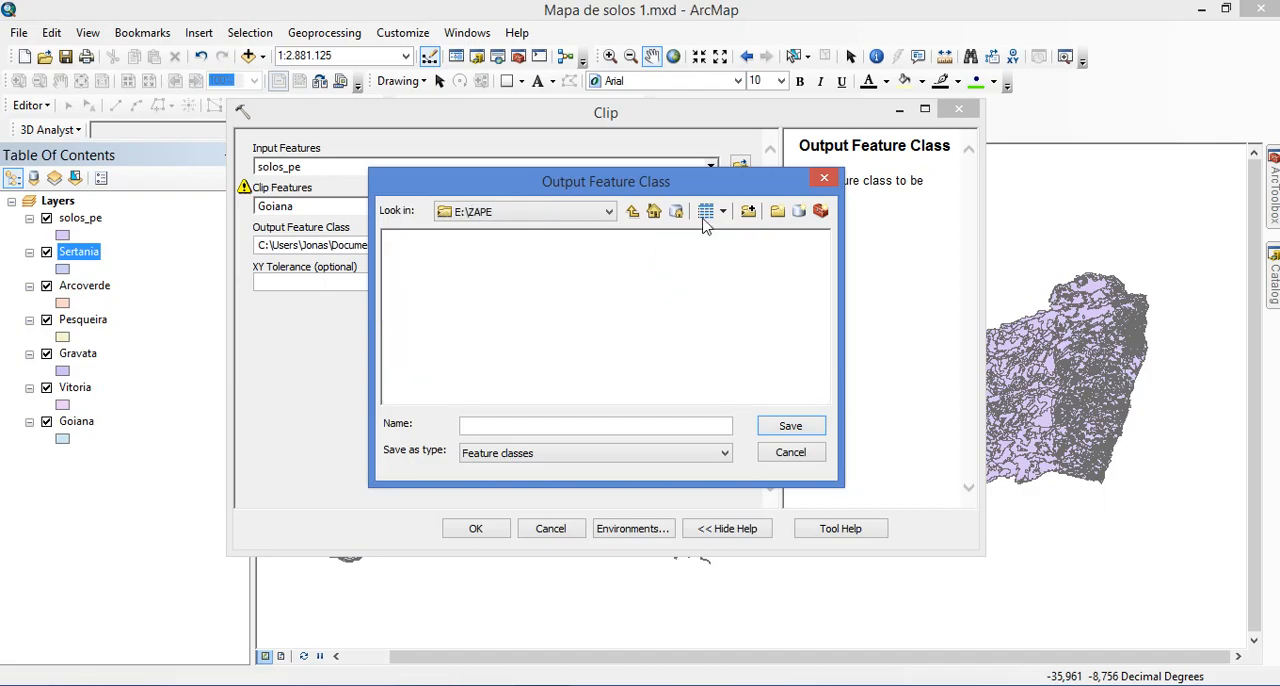
left_click(632, 211)
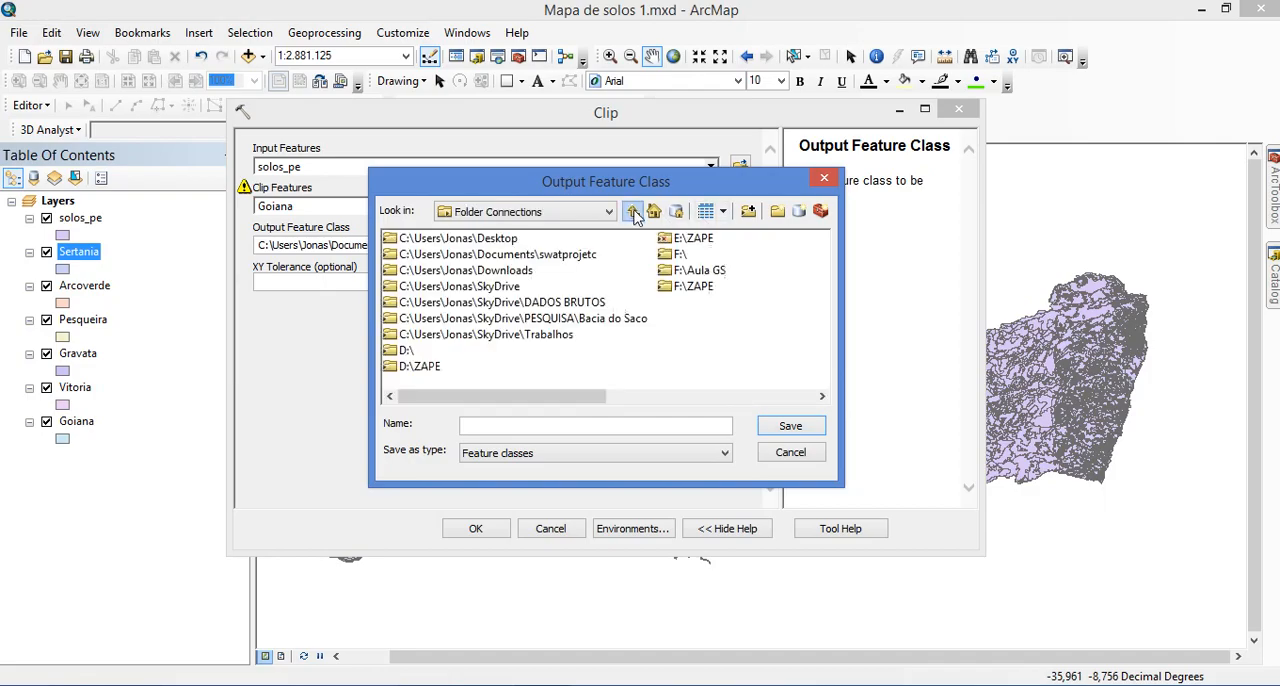
Connect to the Aula GS folder on the removable disk F:
left_click(752, 213)
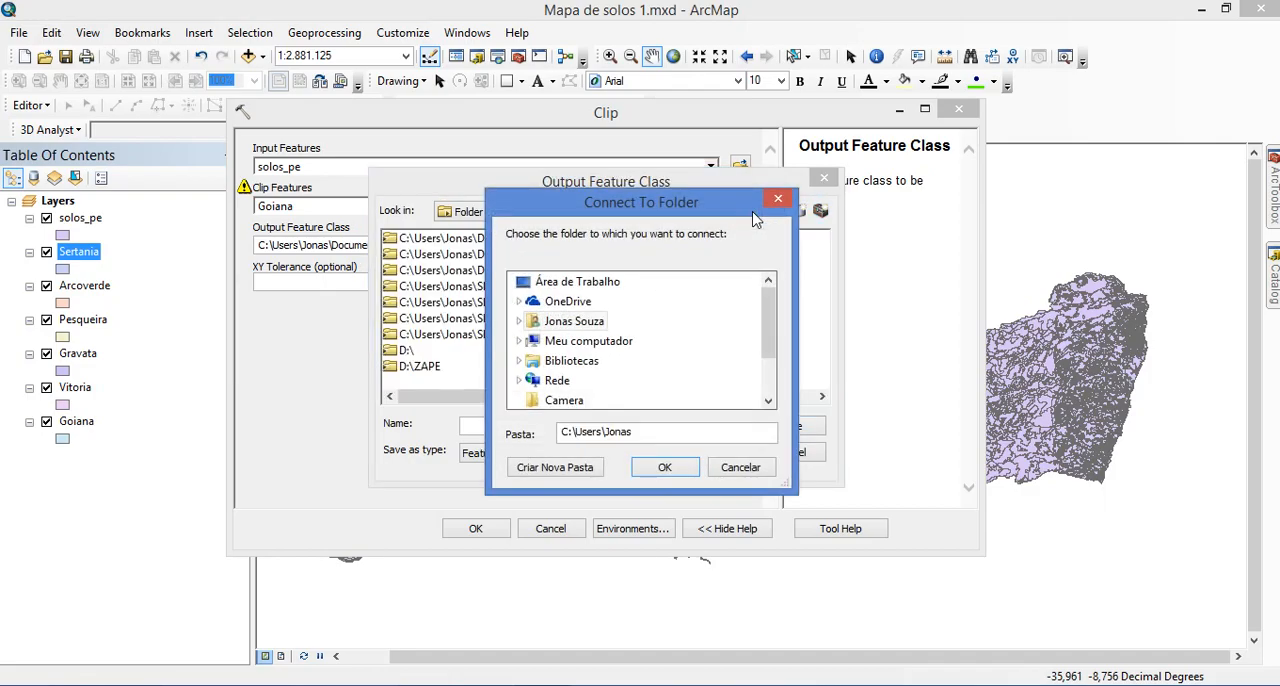
left_click(519, 342)
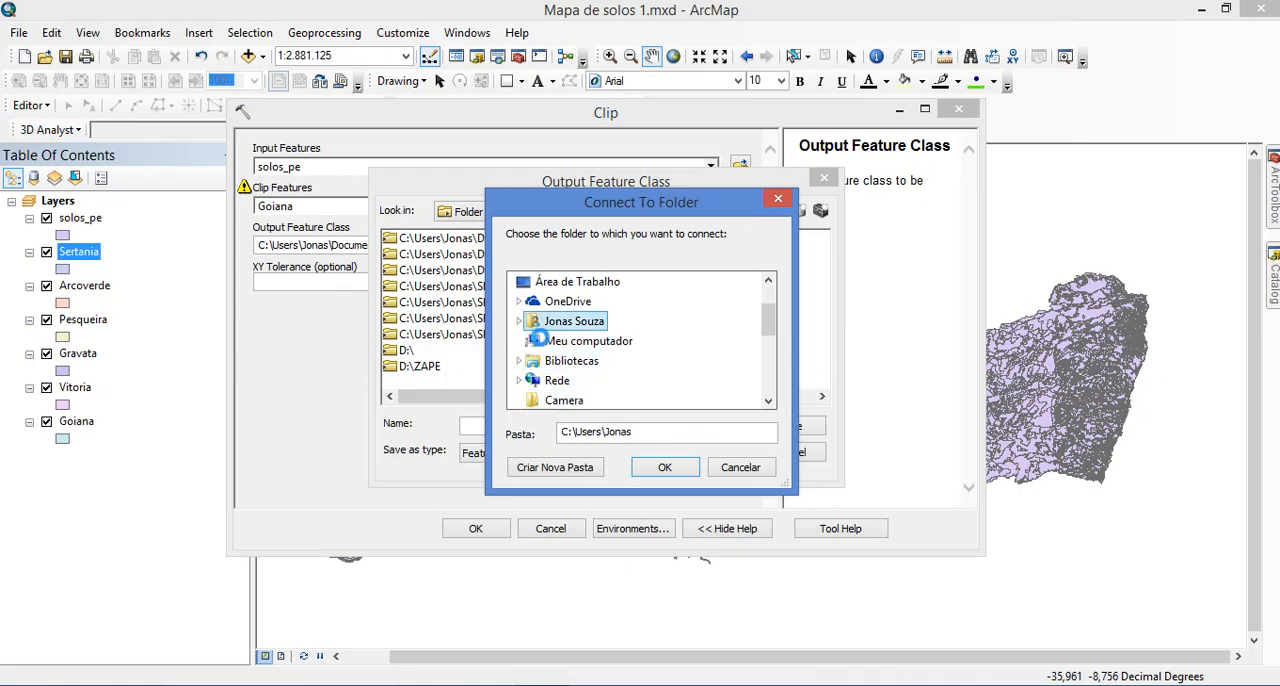
scroll(560, 350, "down", 4)
double_click(606, 335)
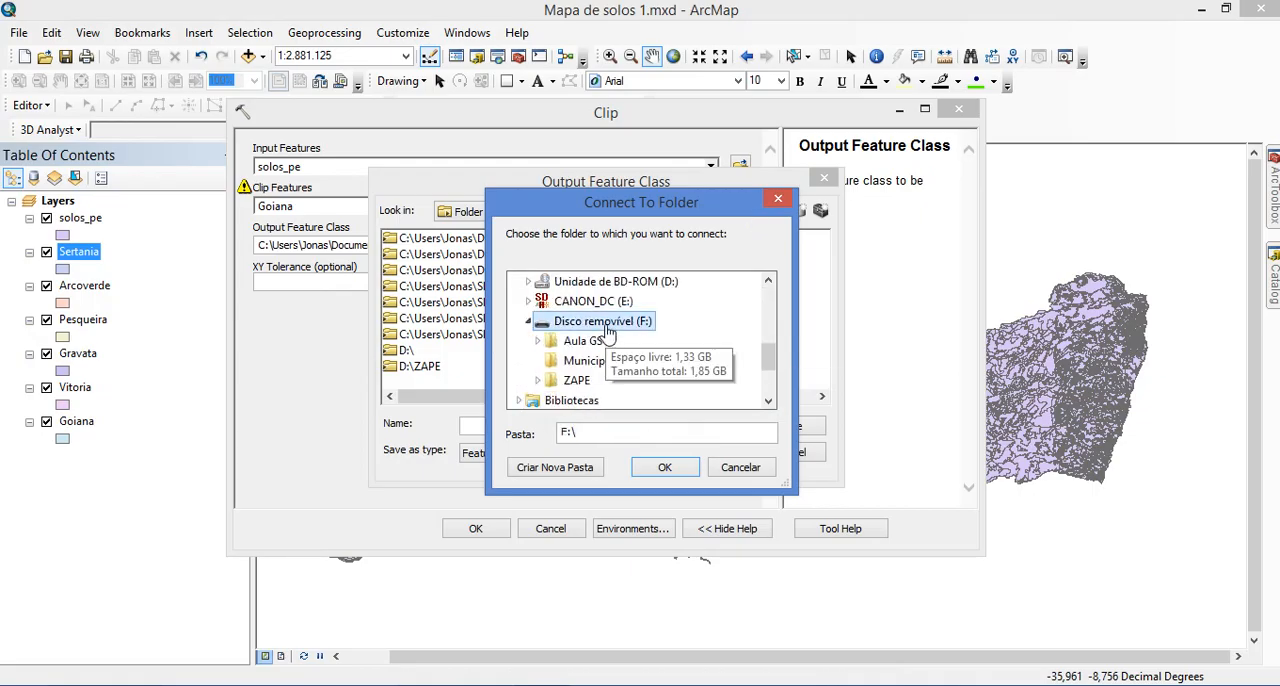
double_click(588, 341)
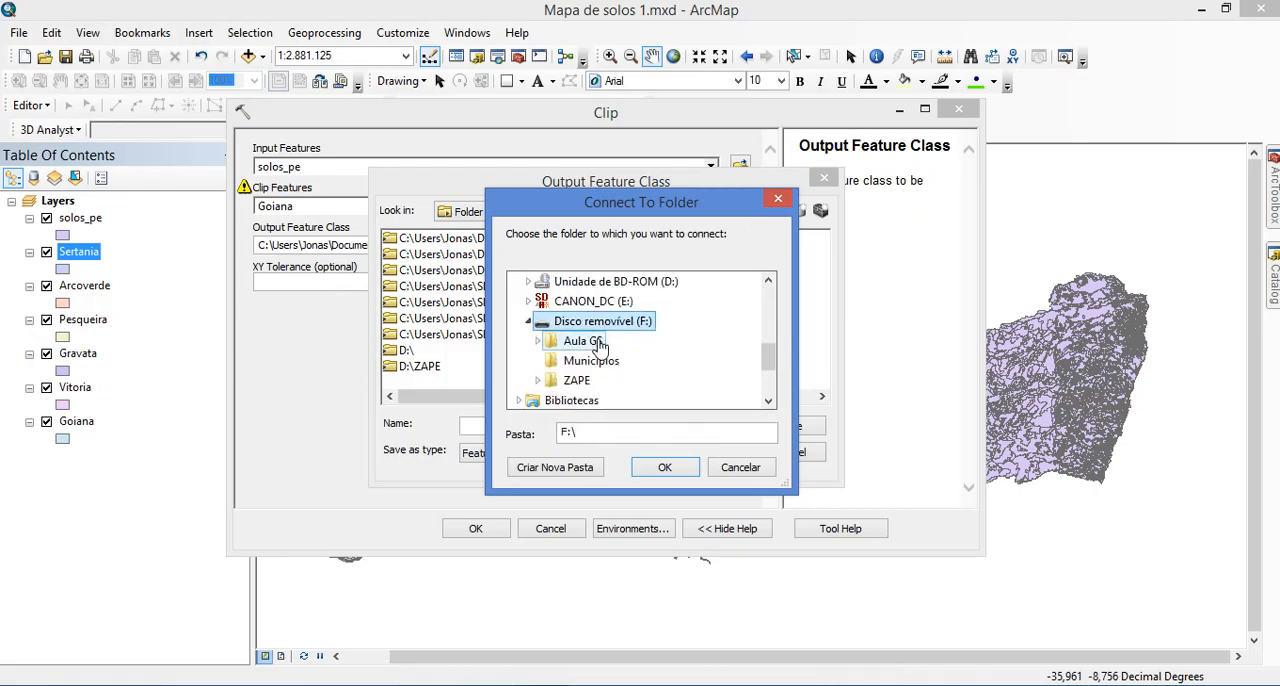
left_click(665, 470)
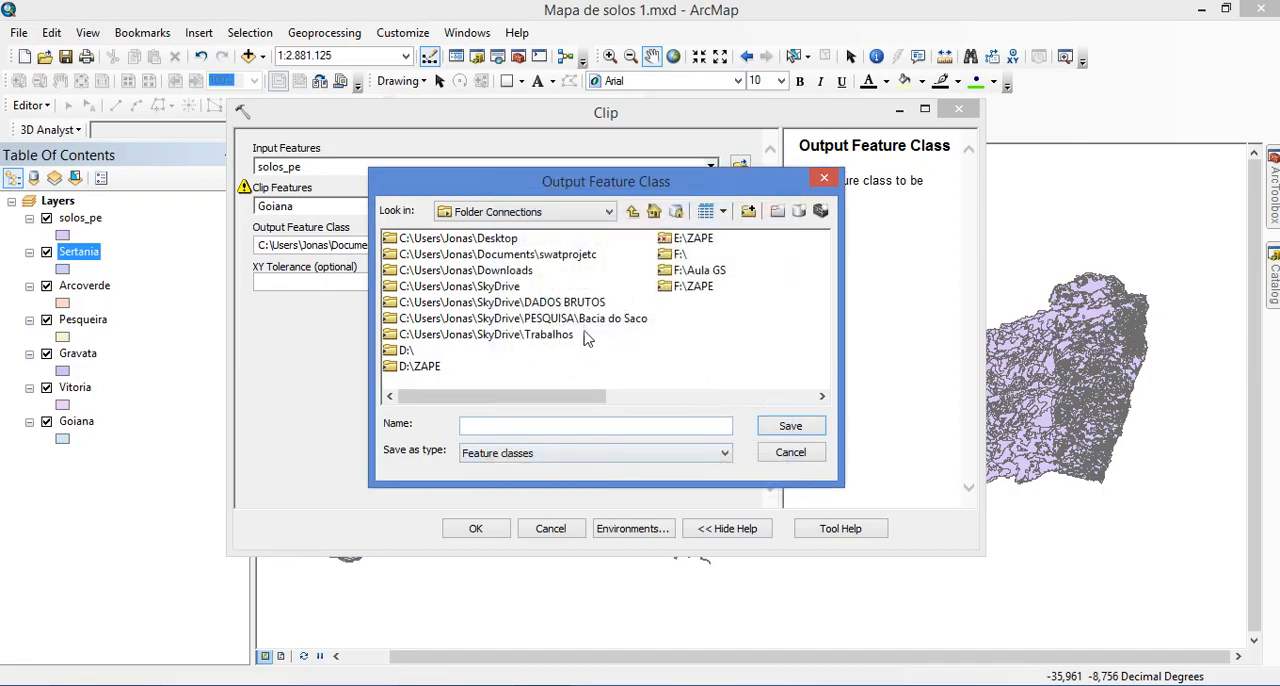
Set the clip output to Solo_Goiana in Aula Solos.gdb within F:\Aula GS and run the Clip tool
left_click(719, 273)
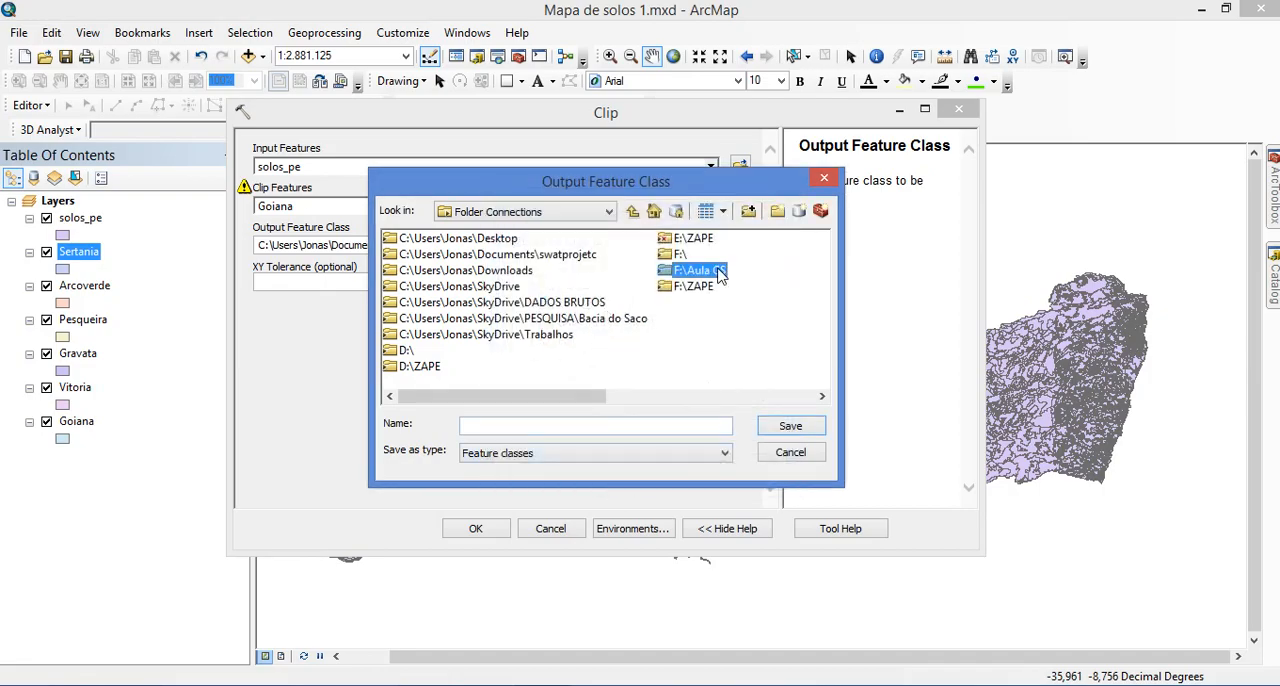
double_click(719, 273)
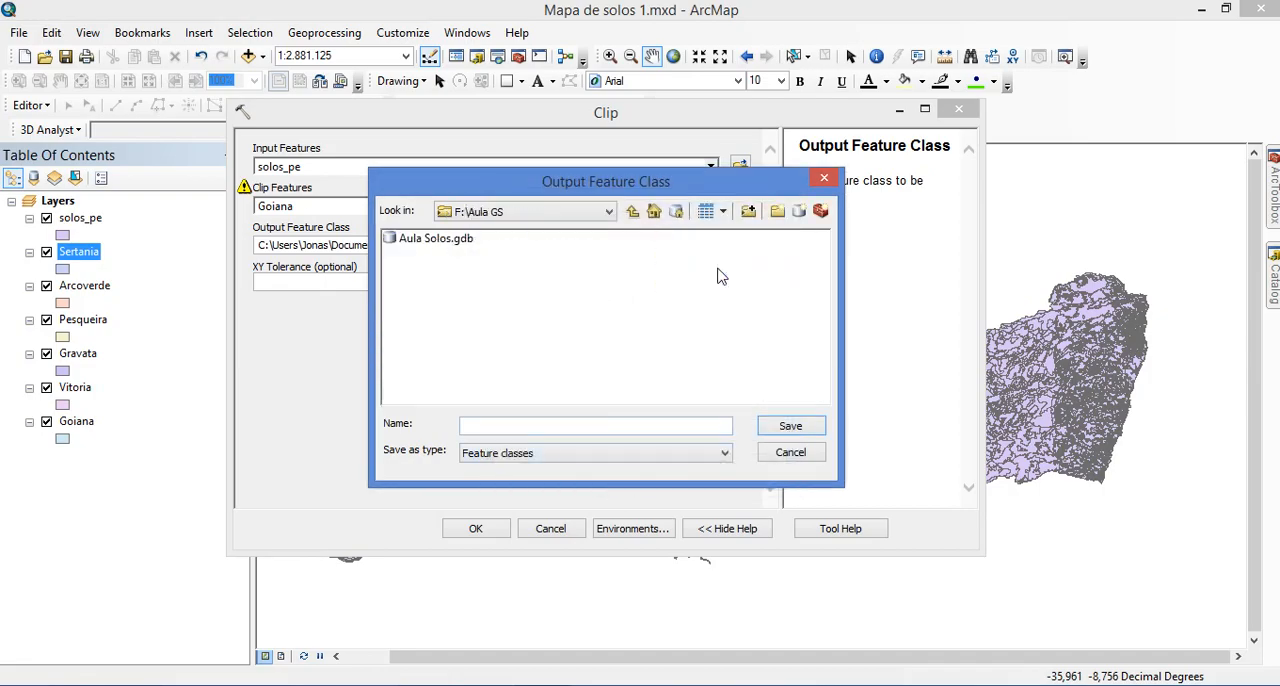
double_click(430, 239)
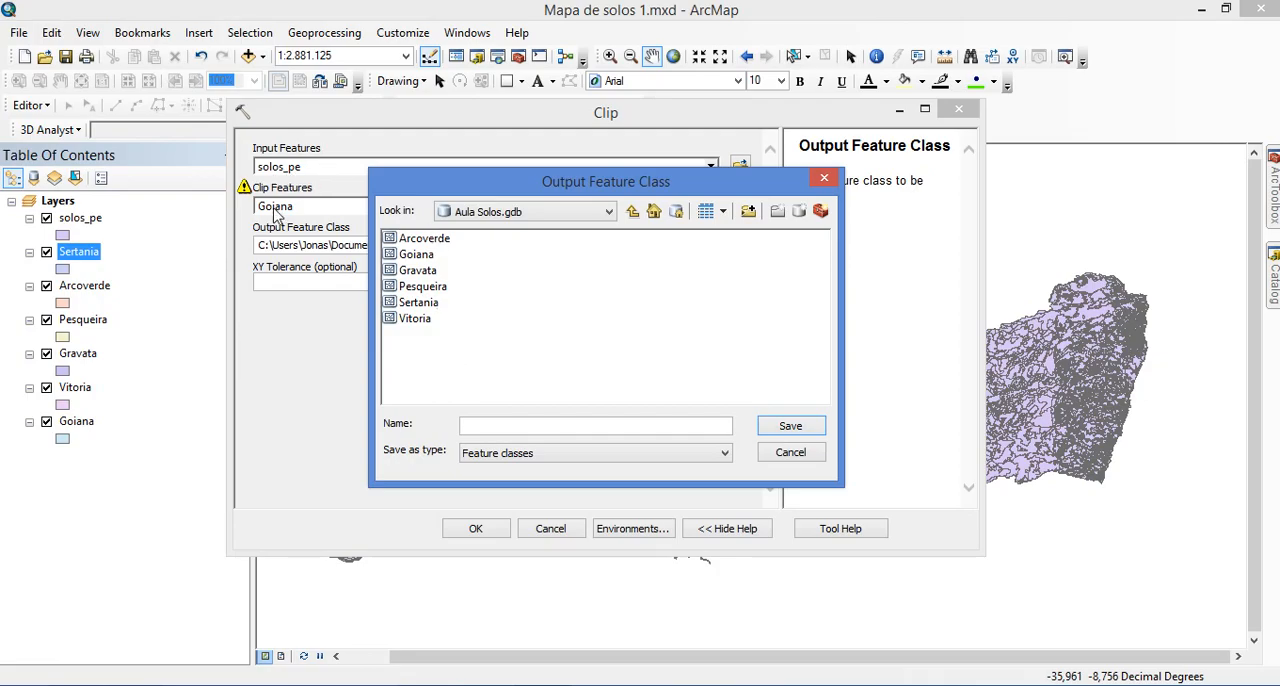
left_click(532, 420)
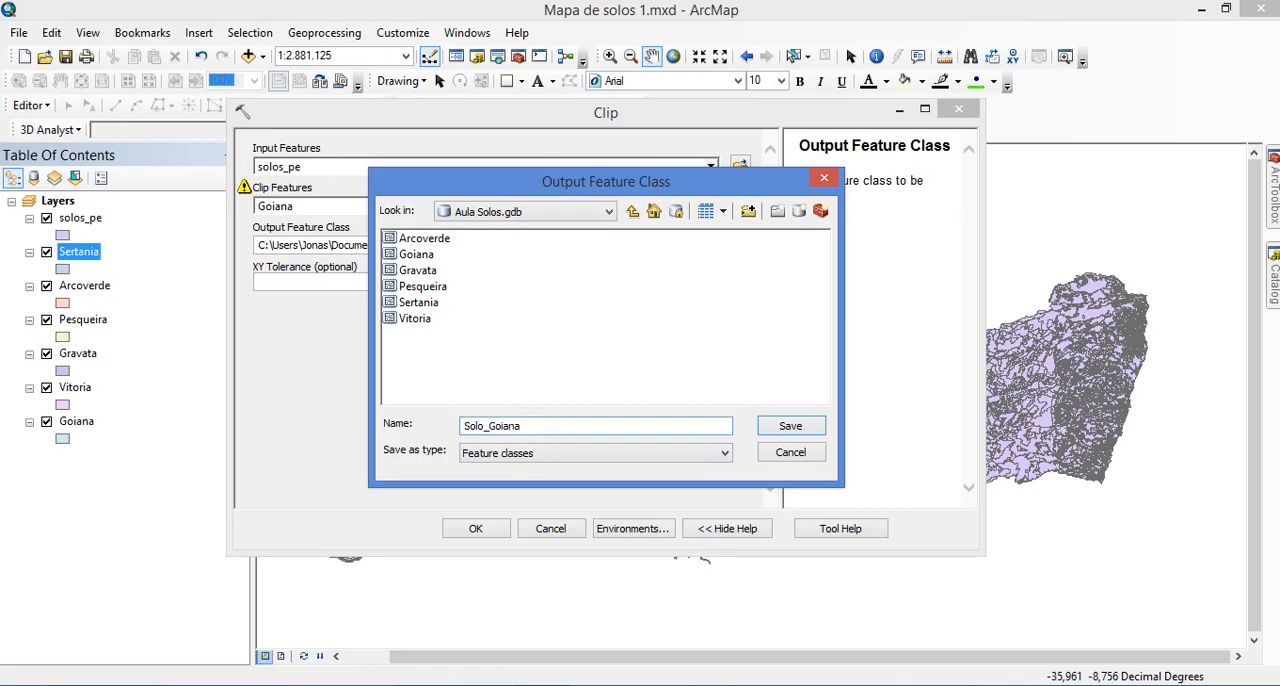
left_click(766, 428)
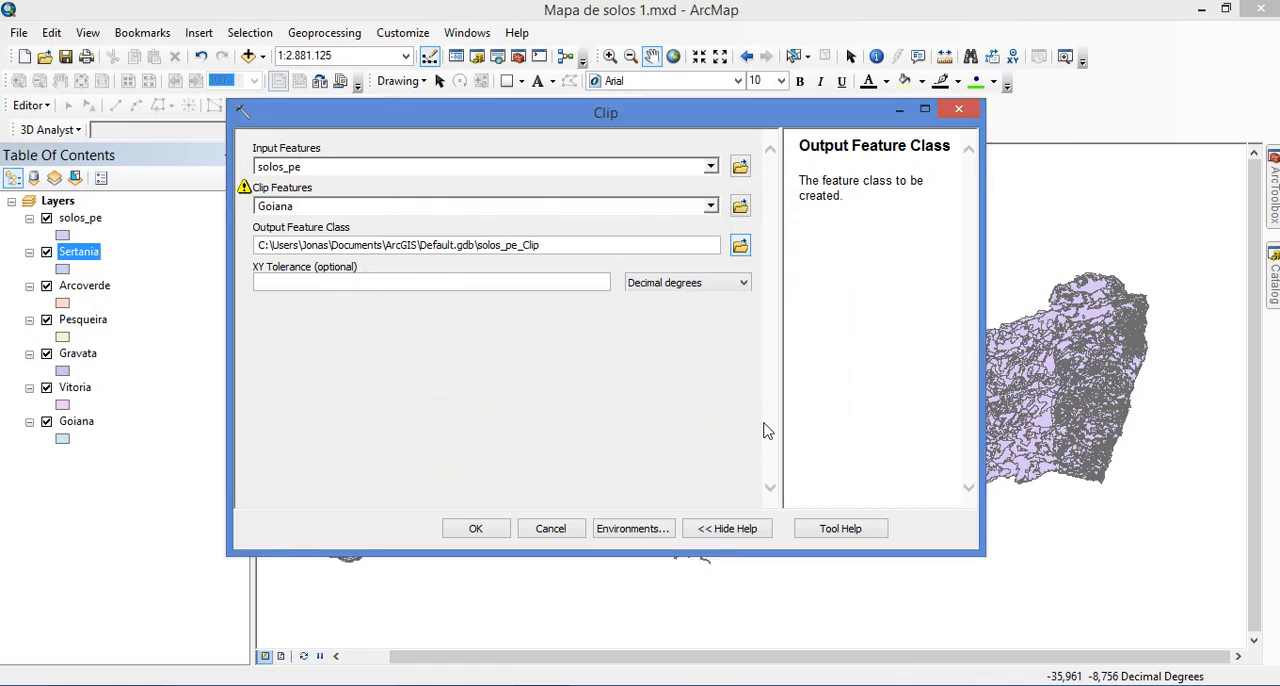
left_click(477, 533)
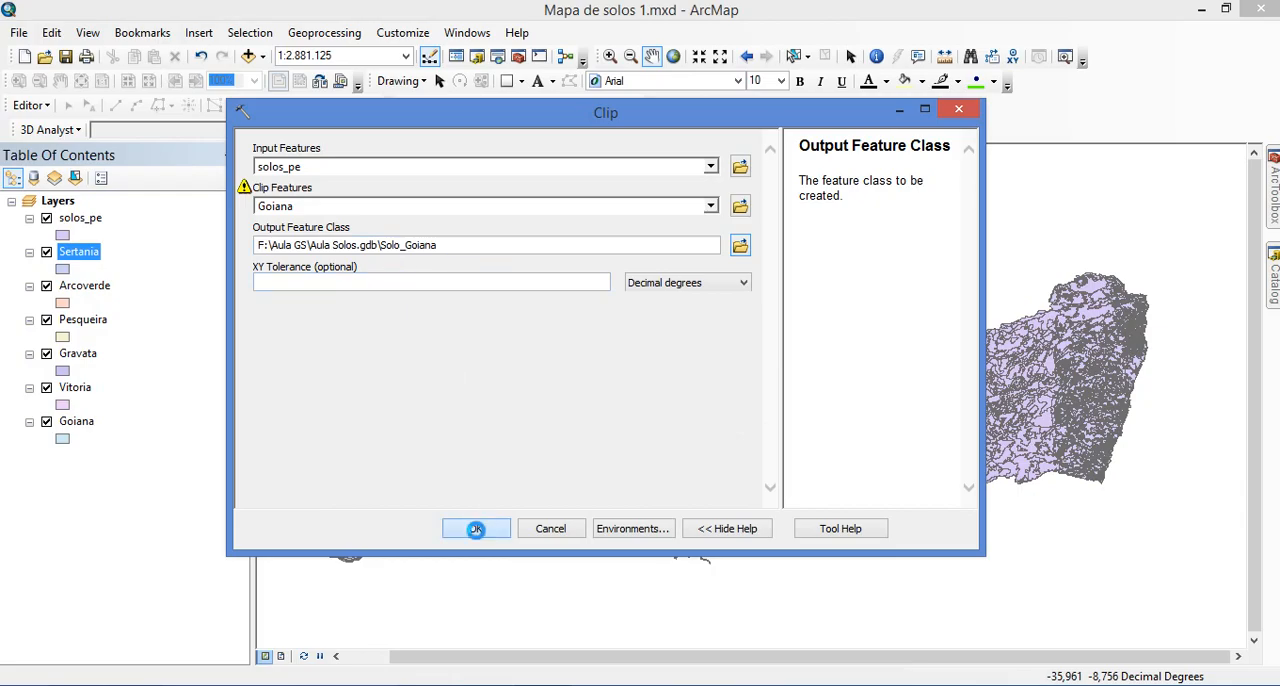
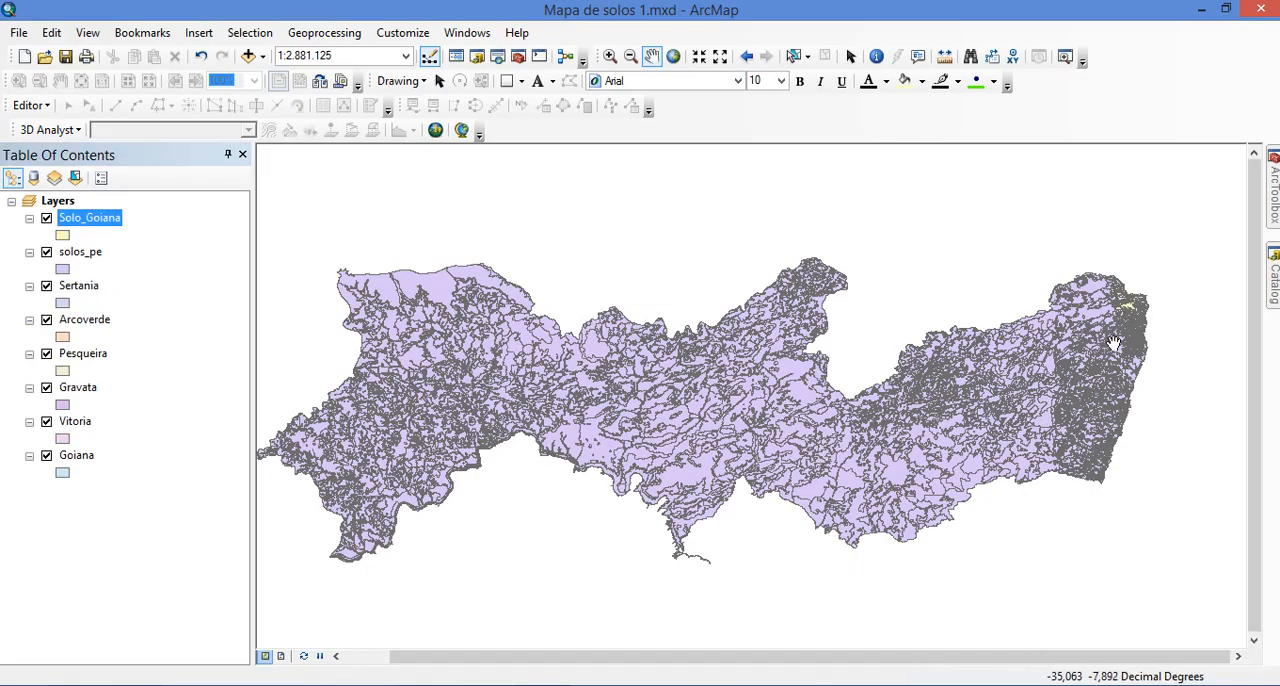
scroll(1161, 274, "up", 1)
scroll(1155, 280, "up", 3)
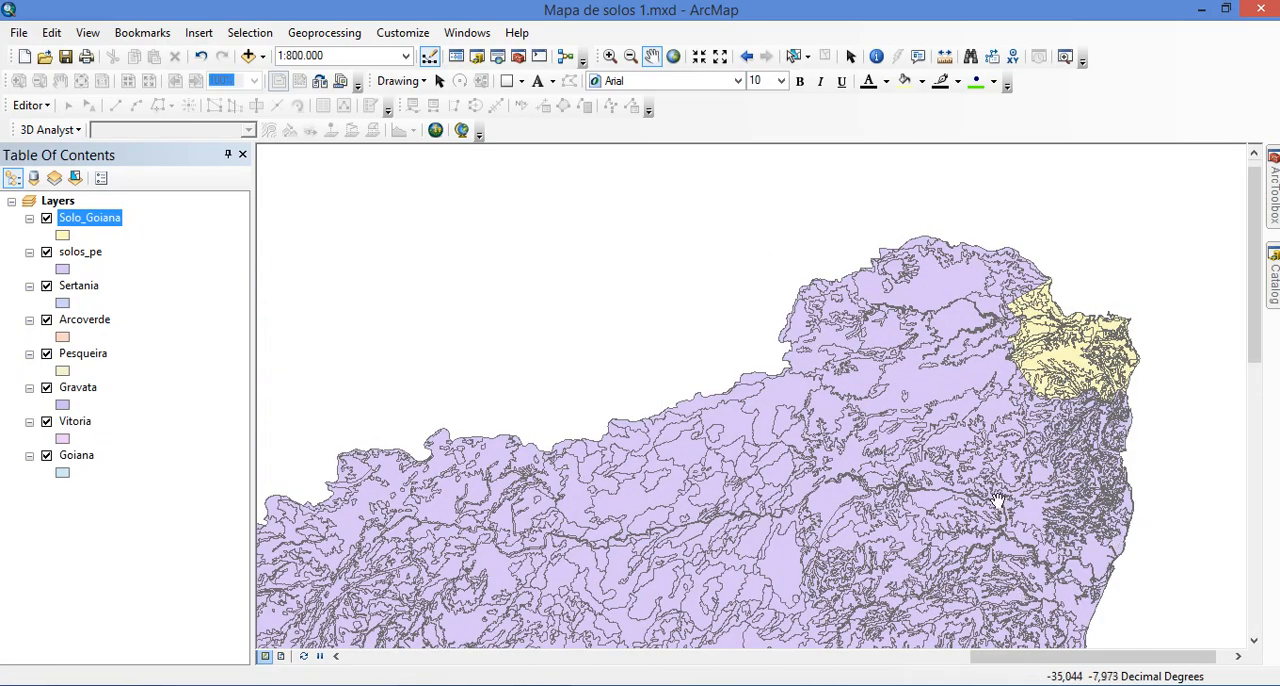
scroll(830, 412, "down", 1)
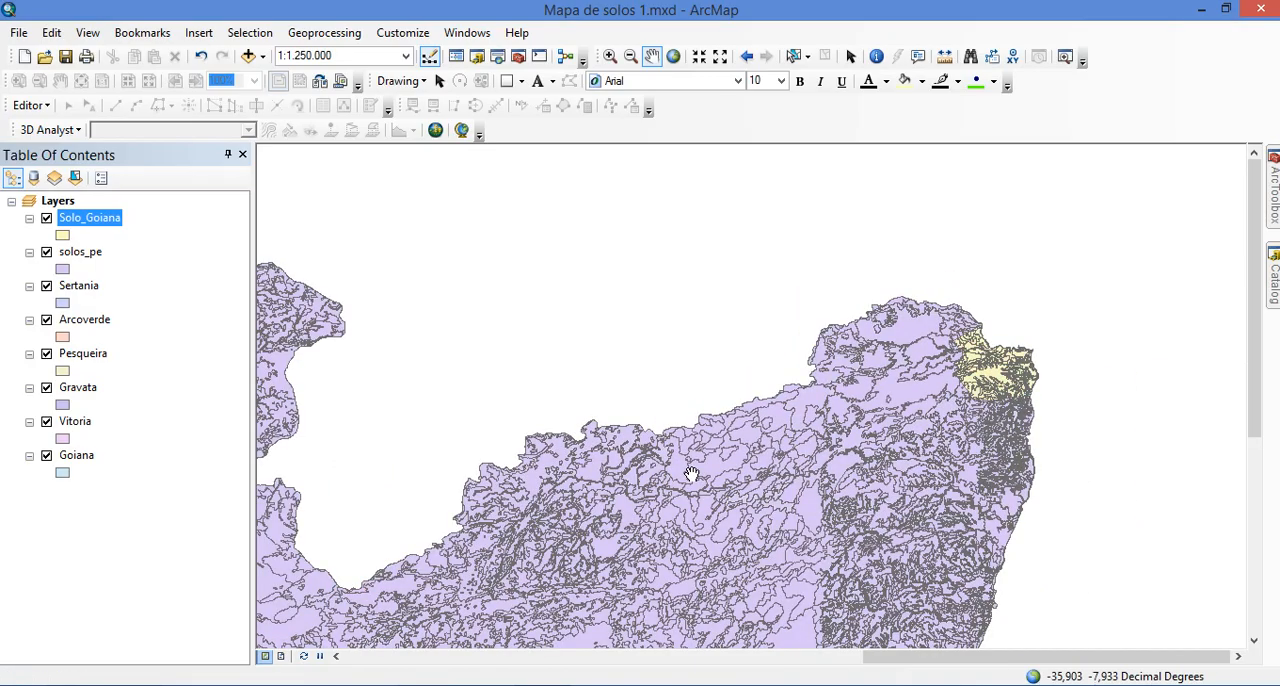
left_click_drag(658, 533, 846, 482)
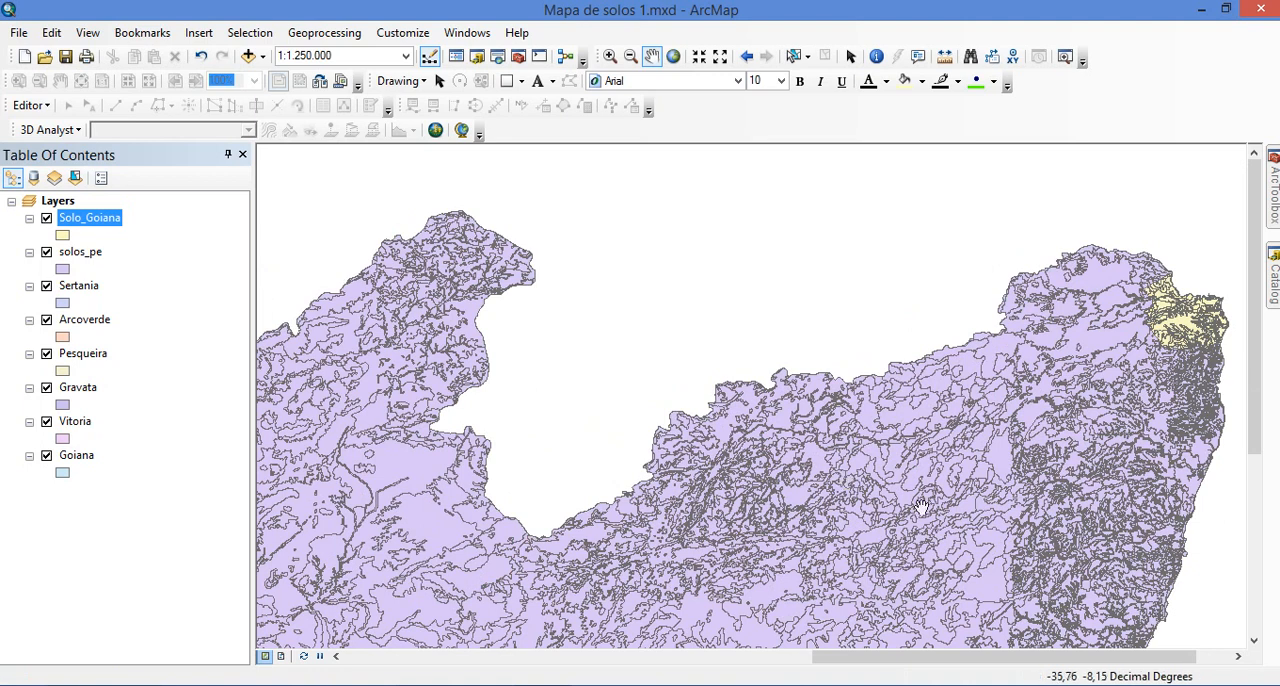
left_click_drag(920, 507, 896, 425)
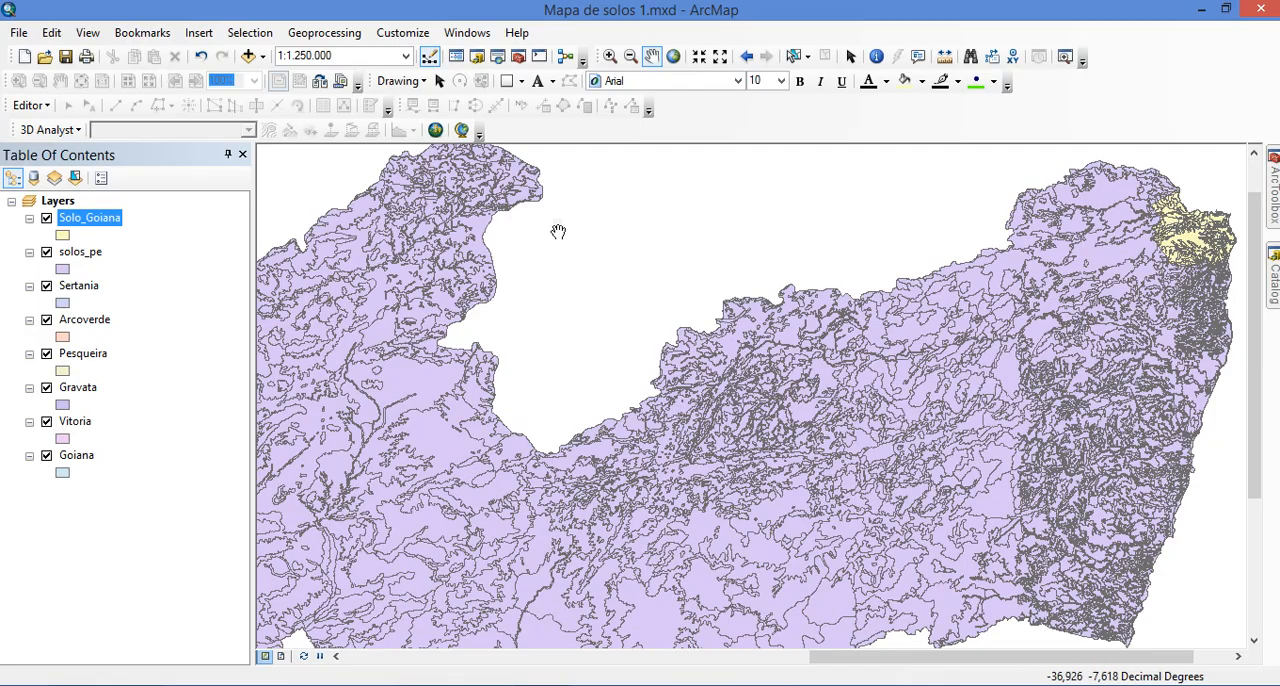
Start the Clip tool with solos_pe as the input features and Vitoria as the clip features
mouse_move(1274, 183)
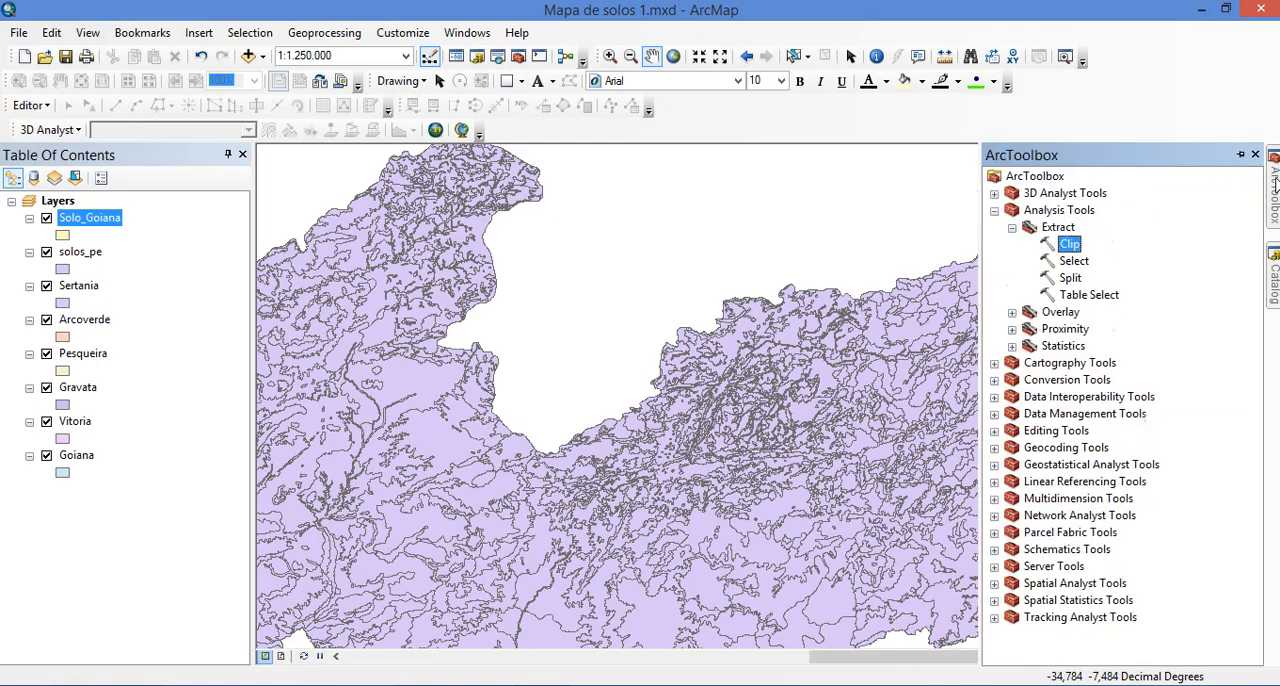
left_click(1072, 229)
left_click(1072, 212)
left_click(1064, 229)
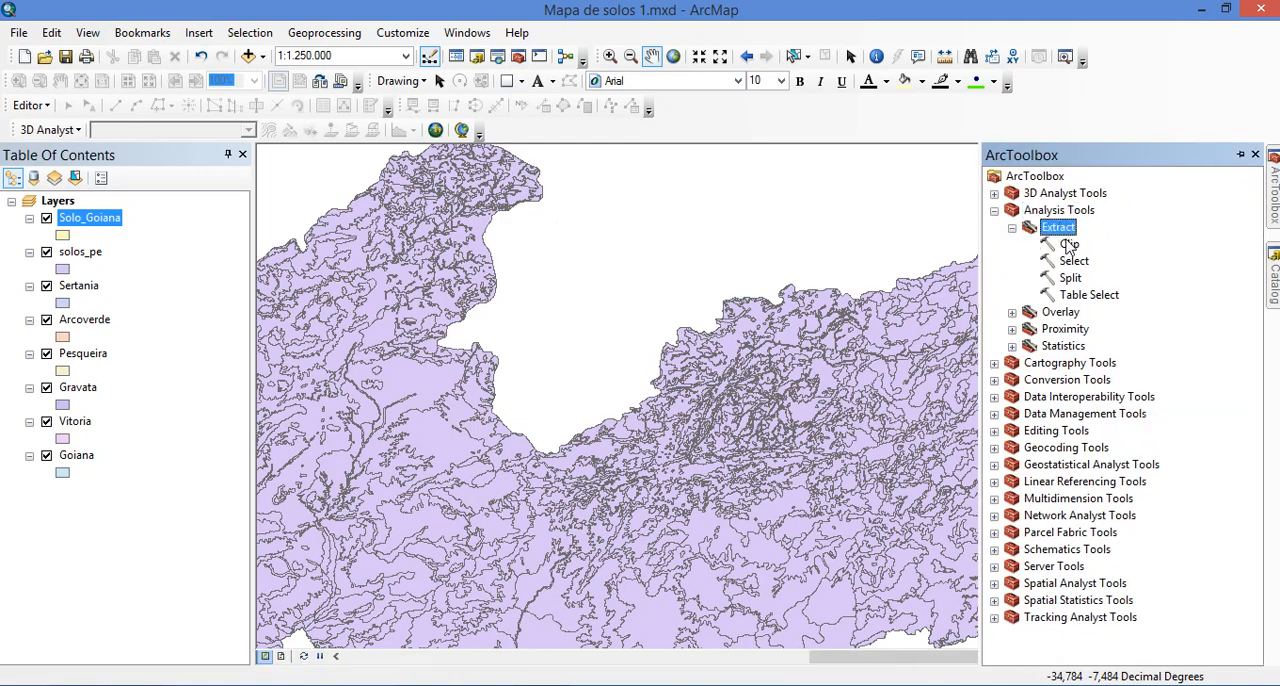
left_click(1070, 246)
double_click(1070, 246)
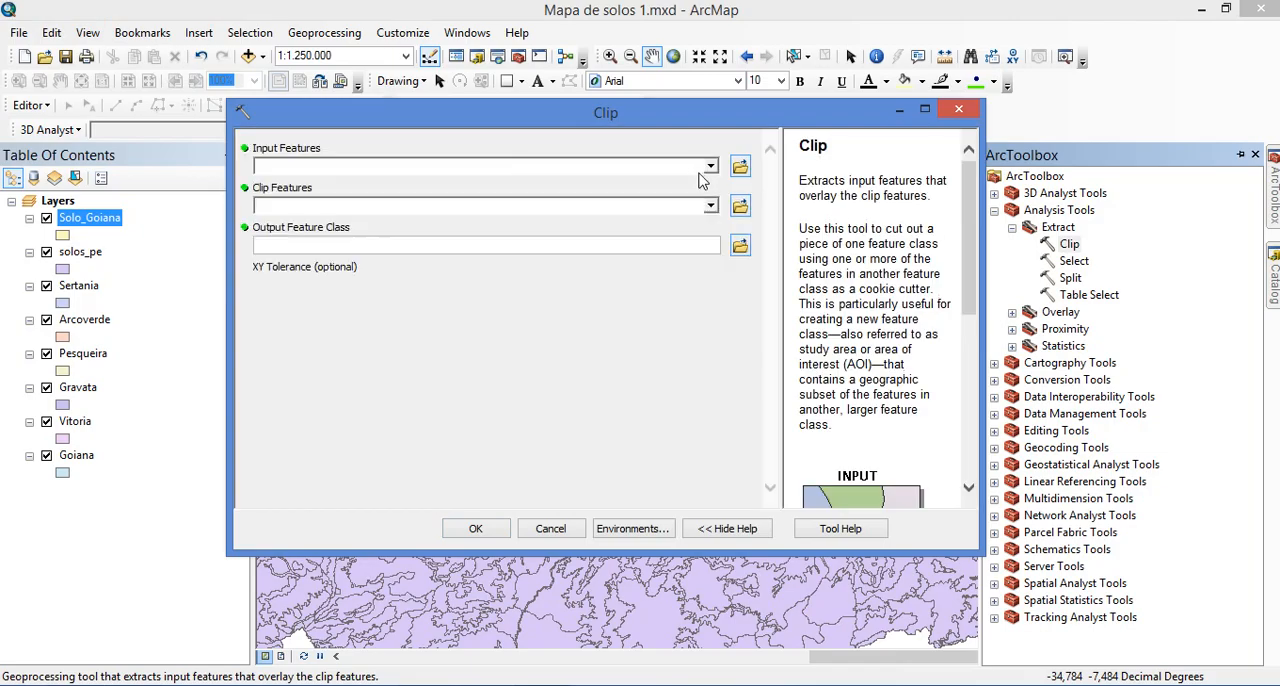
left_click(709, 167)
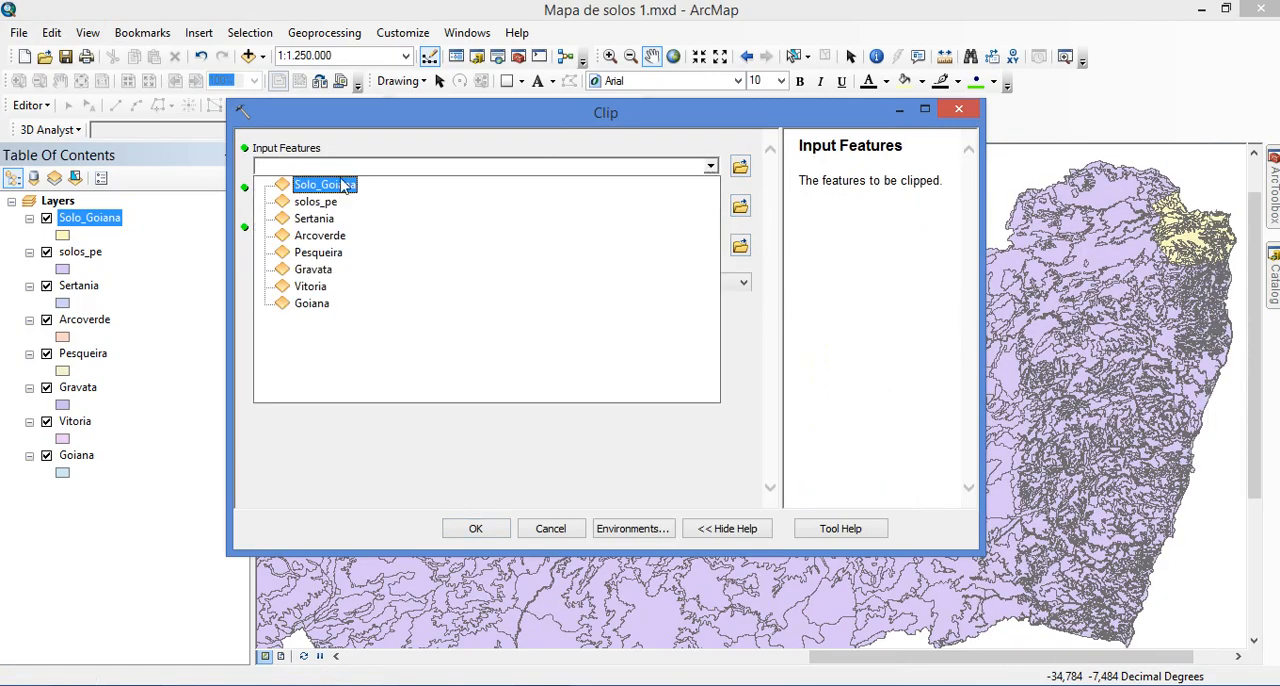
left_click(316, 202)
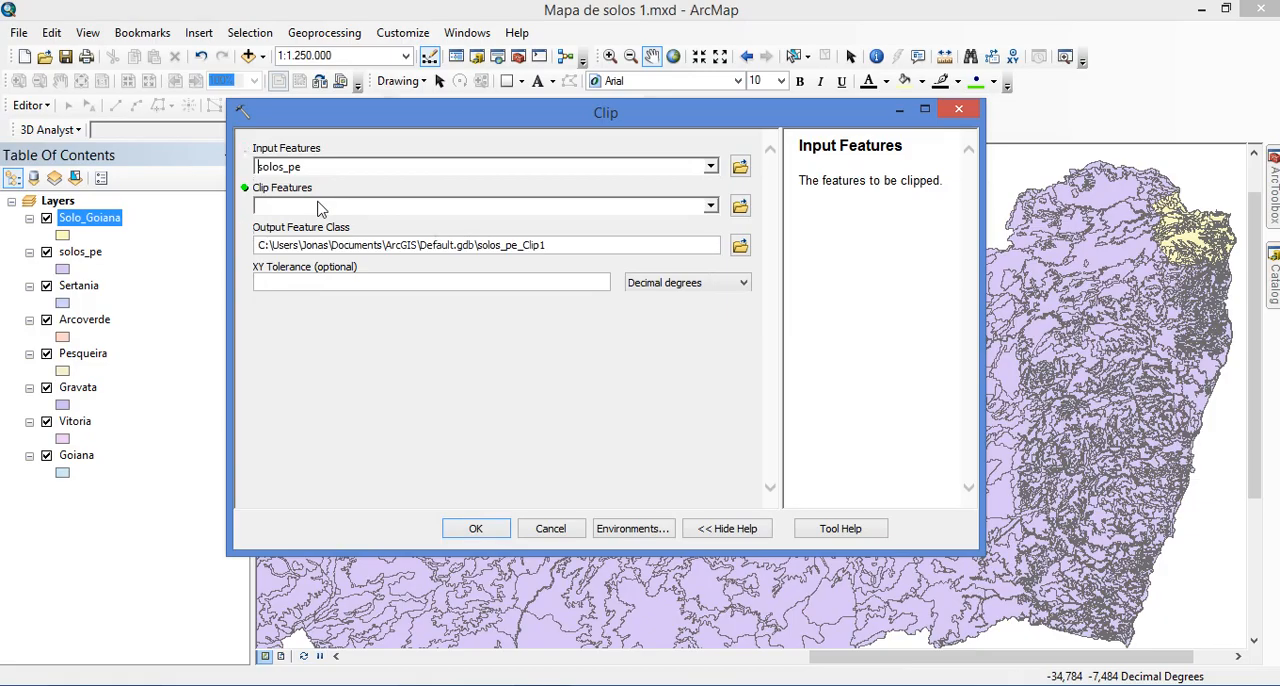
left_click(711, 206)
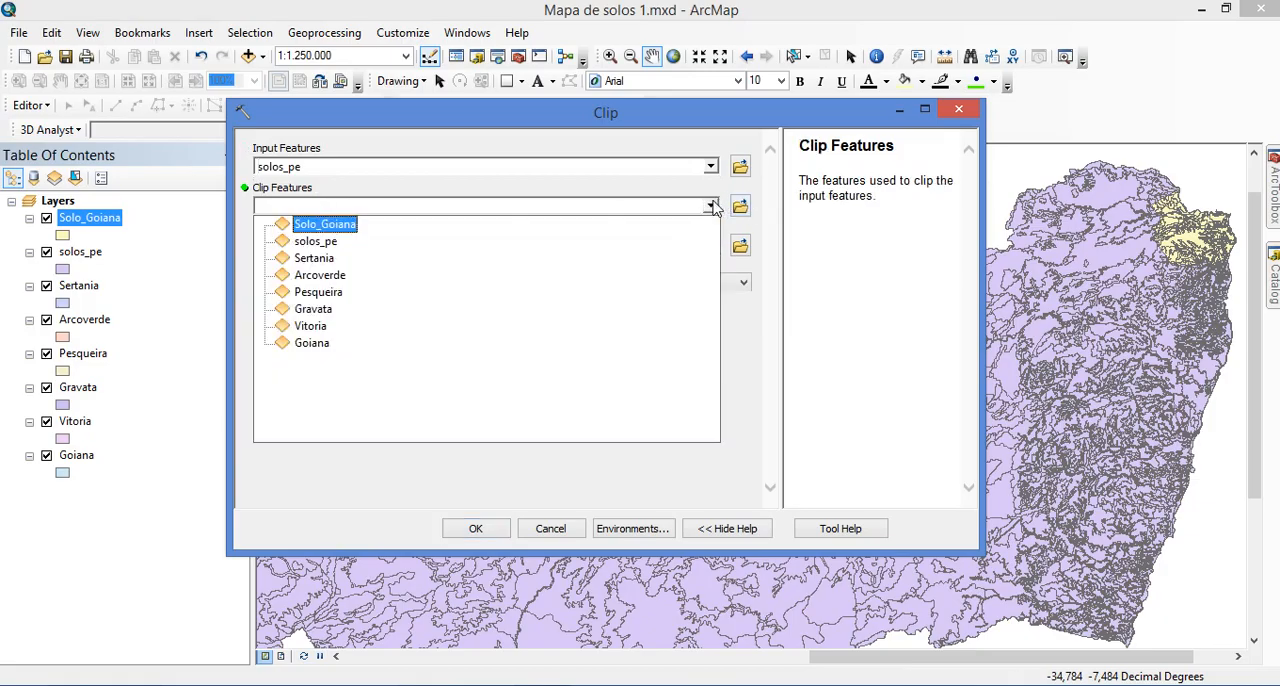
left_click(307, 330)
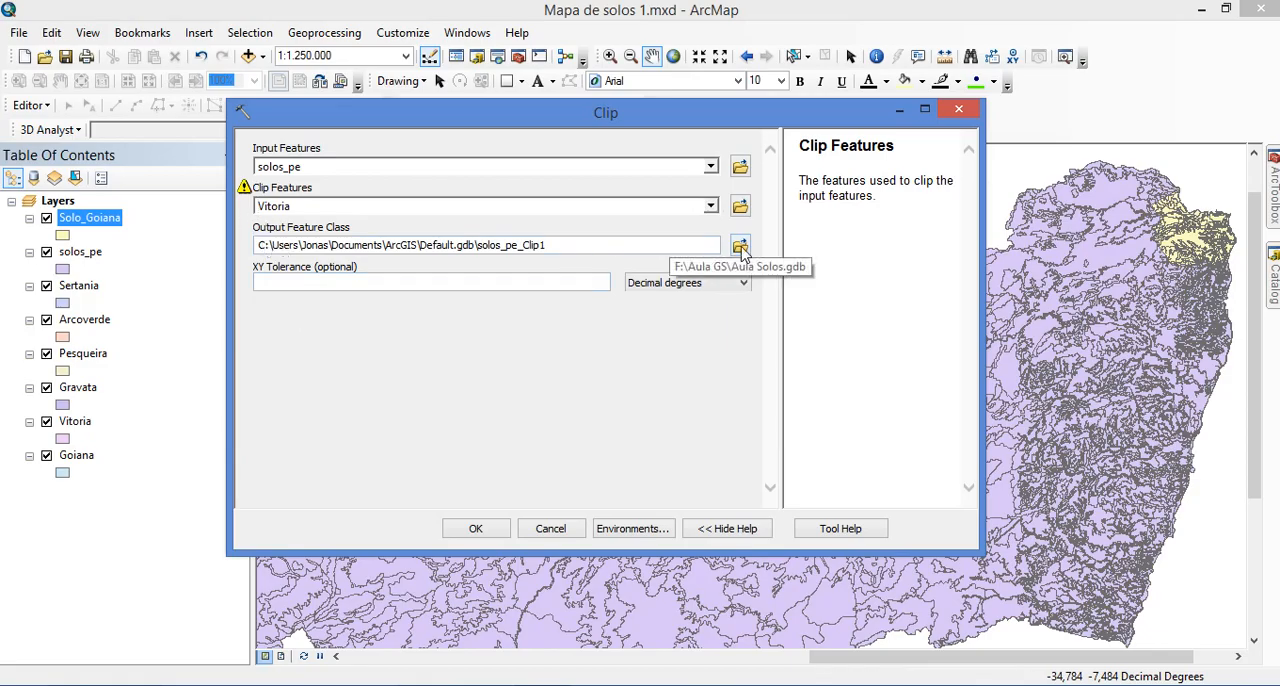
Set the clip output to Solo_Vitoria in Aula Solos.gdb and run the Clip tool
left_click(741, 250)
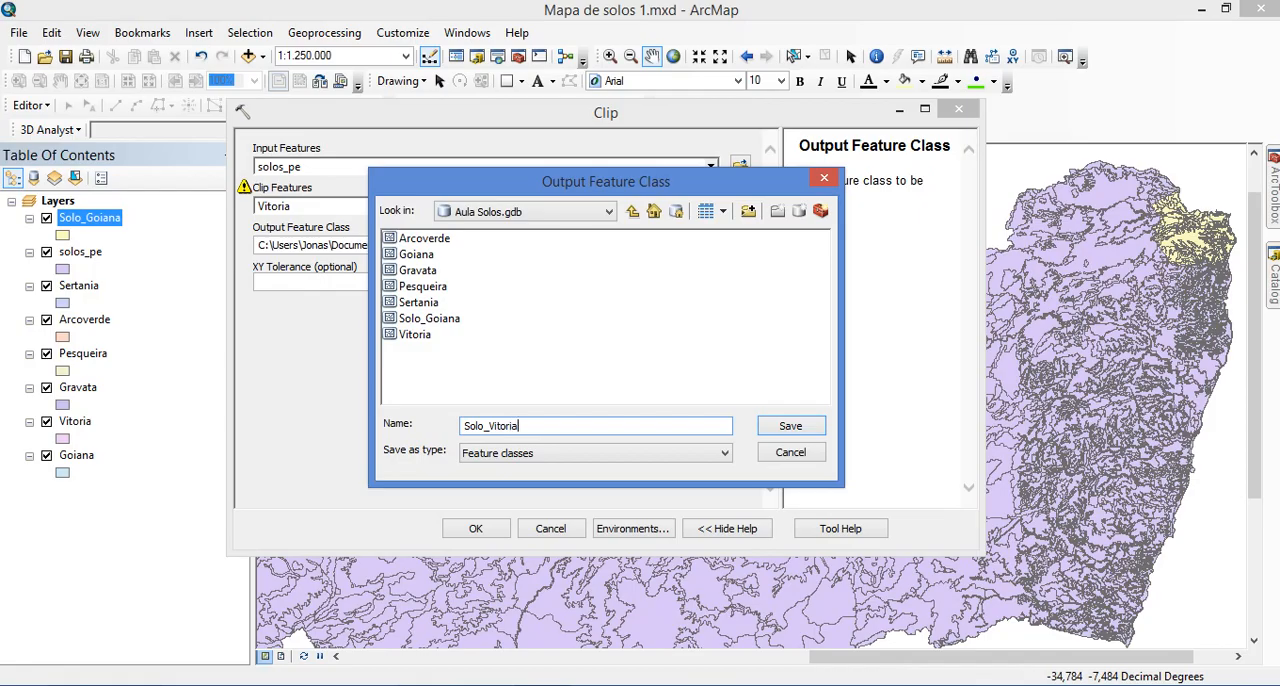
left_click(789, 427)
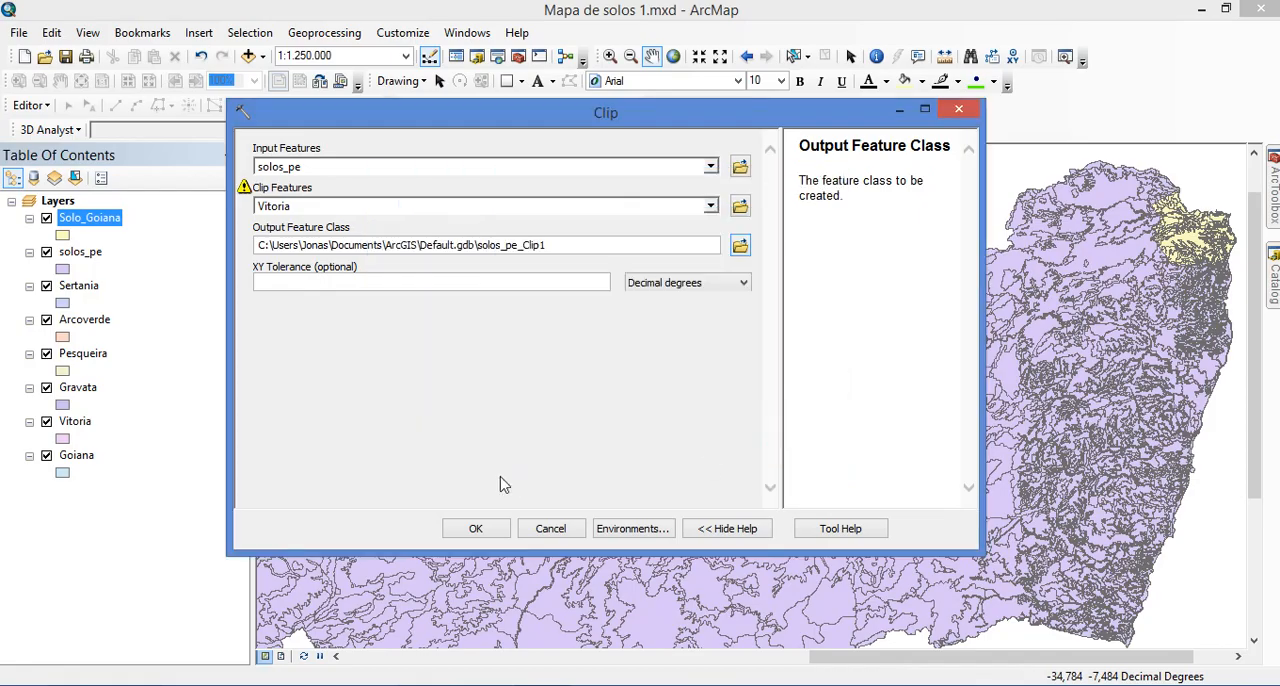
left_click(493, 530)
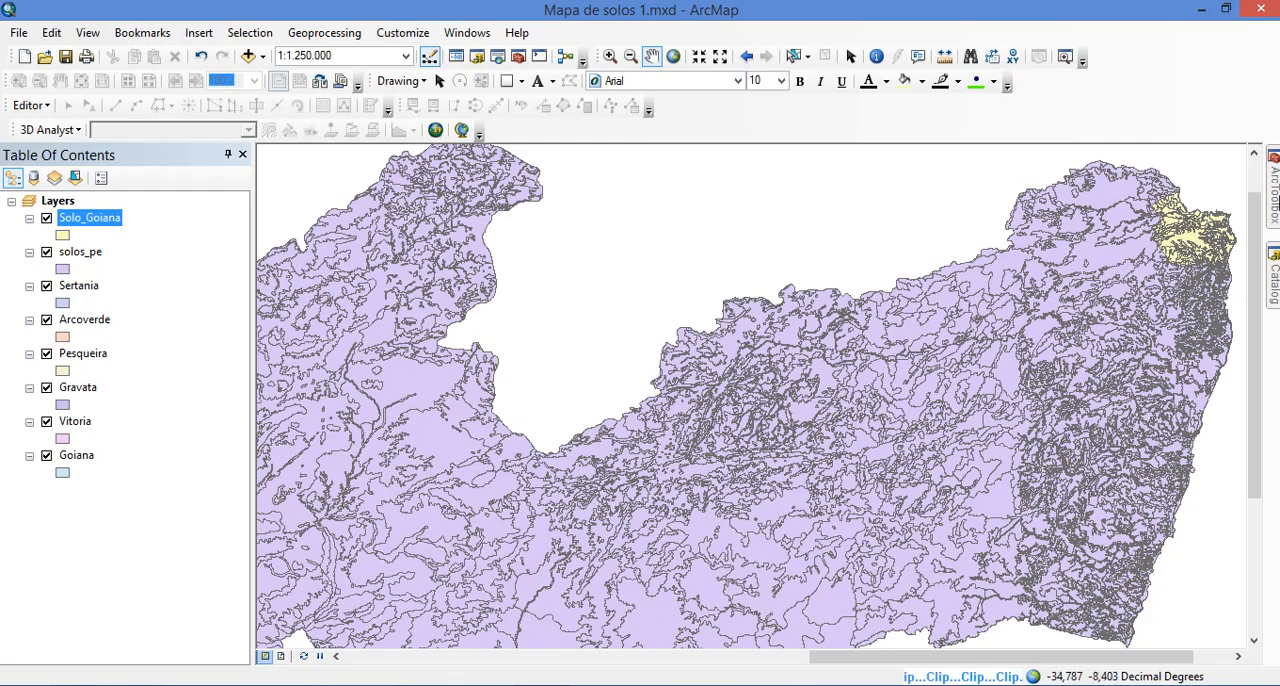
mouse_move(1275, 190)
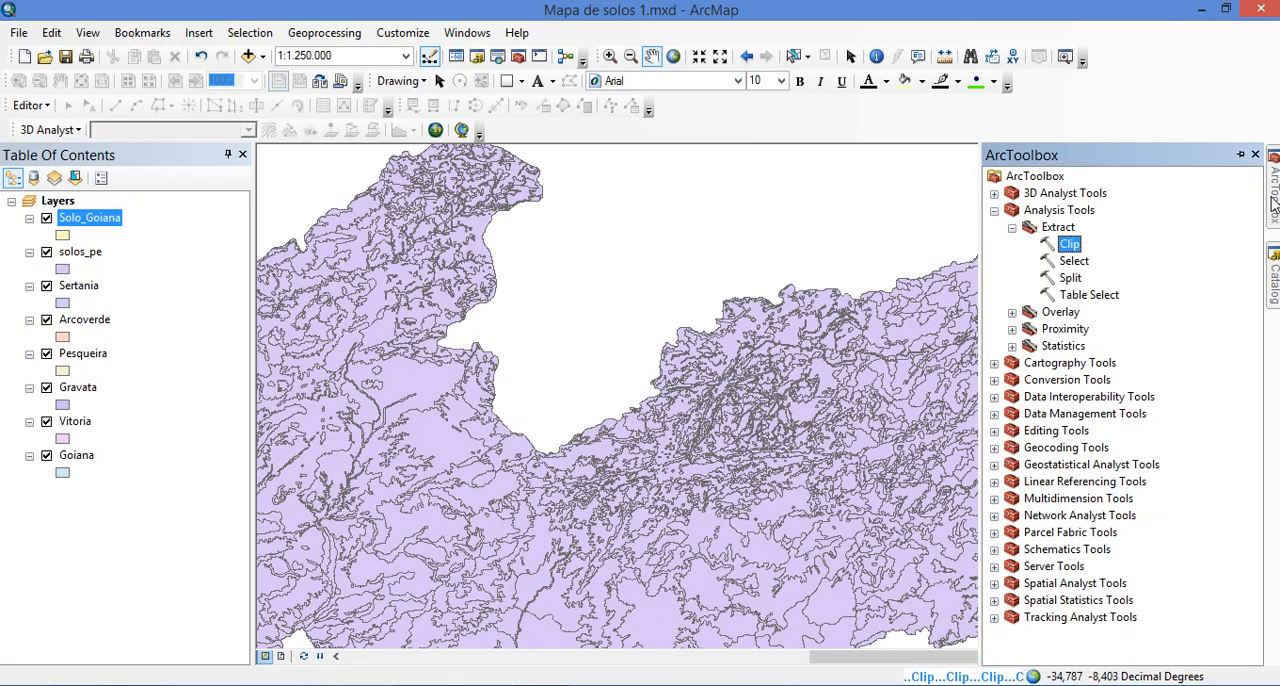
left_click(1045, 212)
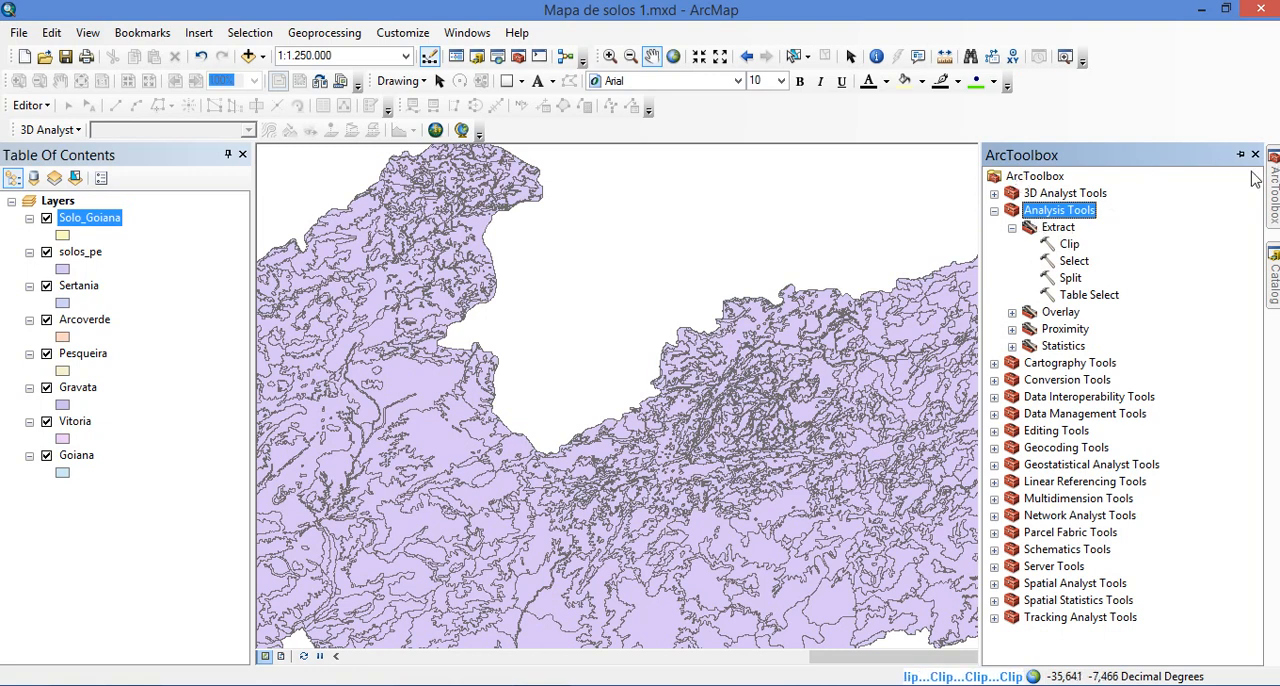
double_click(1069, 245)
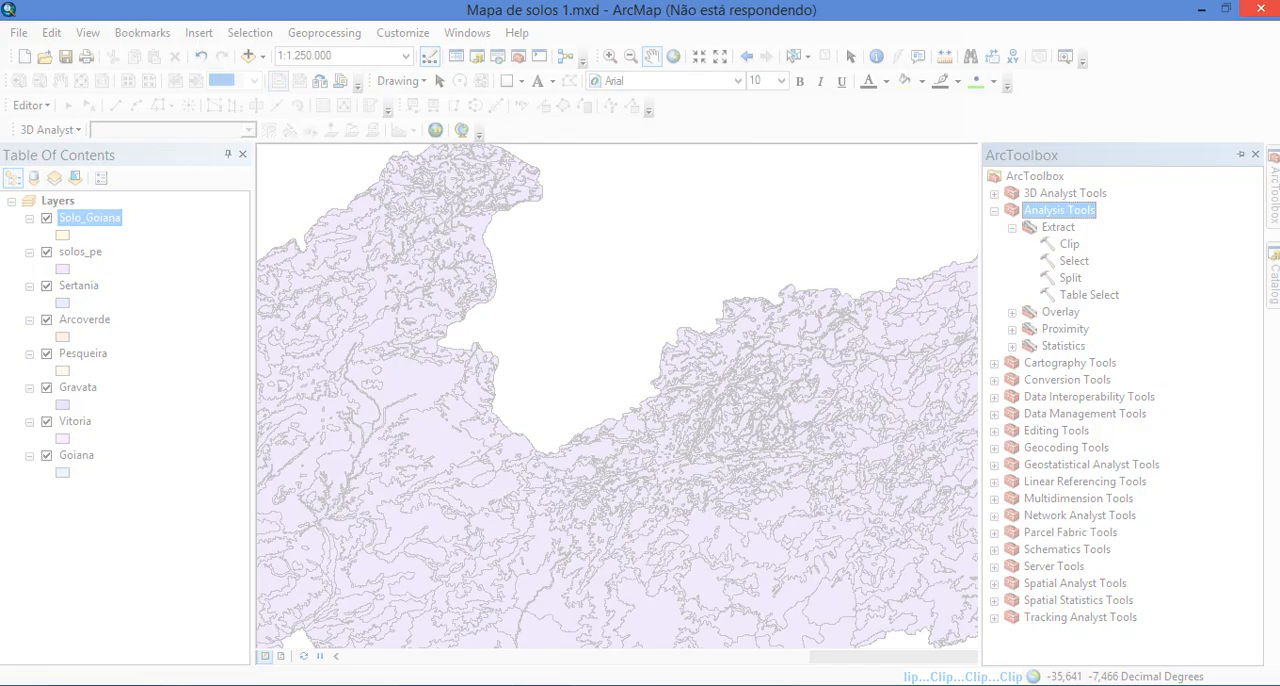
key("alt+Tab")
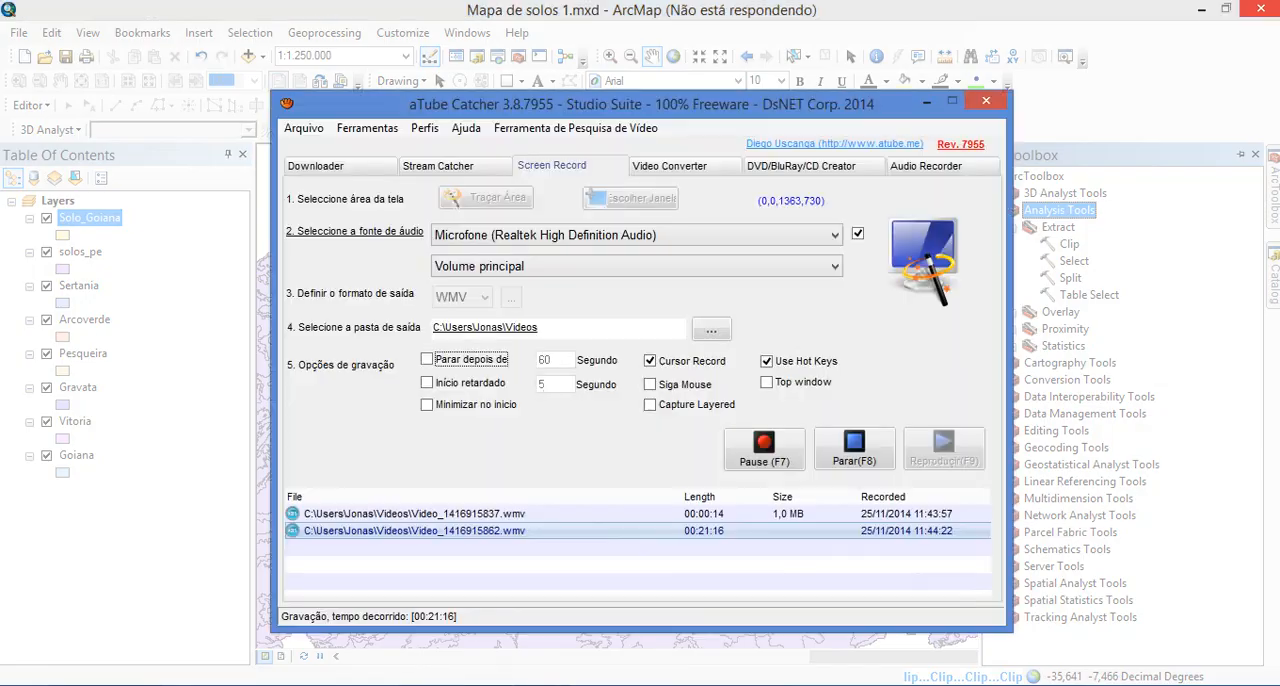
left_click(764, 455)
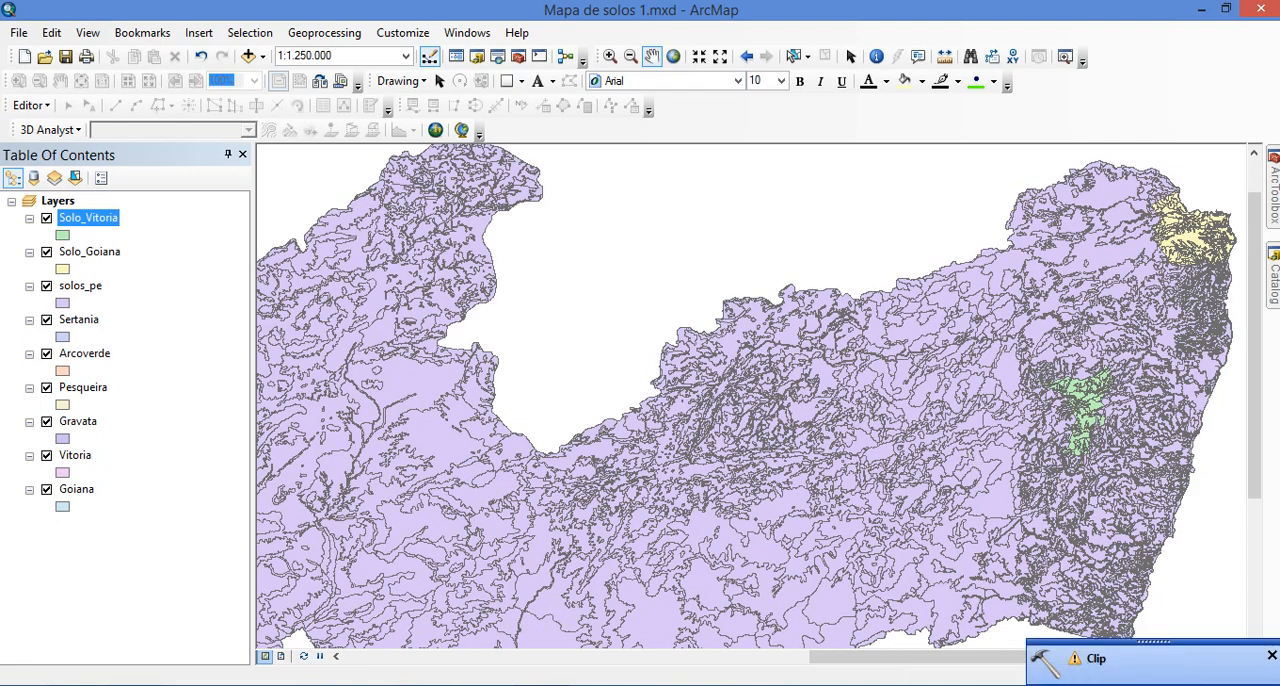
Dismiss the Clip notification and set up another Clip with solos_pe as the input features and Gravata as the clip features
left_click(1271, 656)
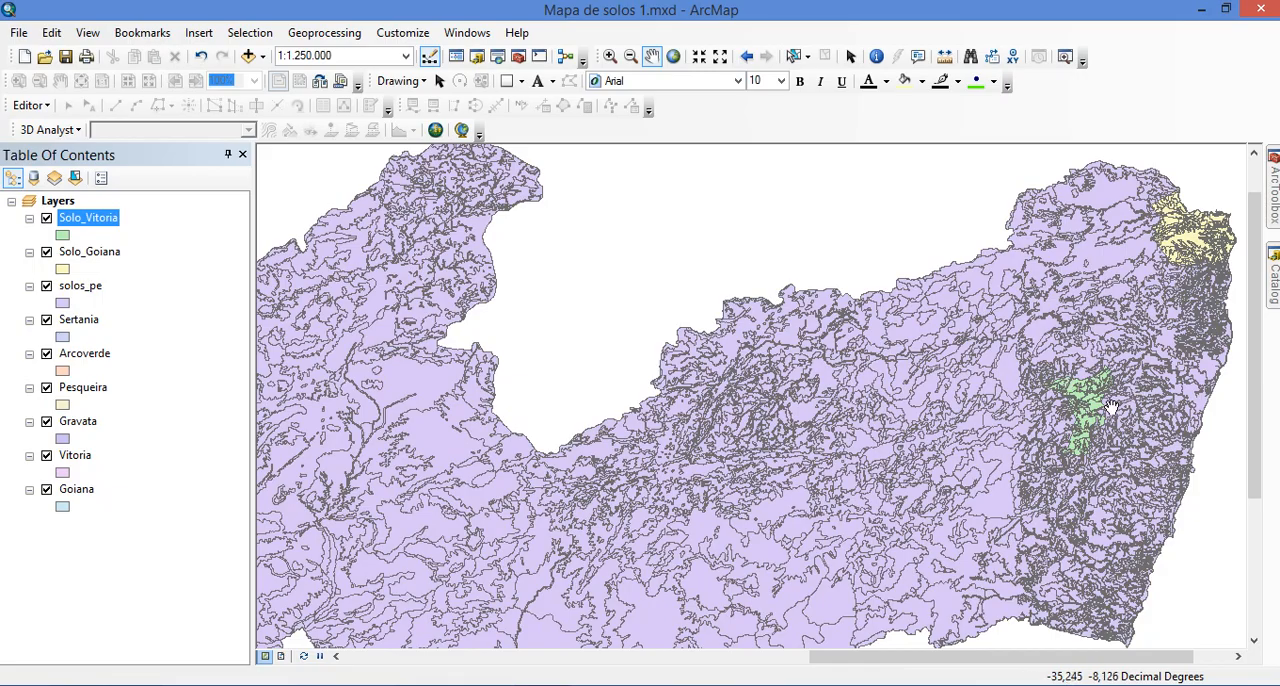
left_click(1272, 190)
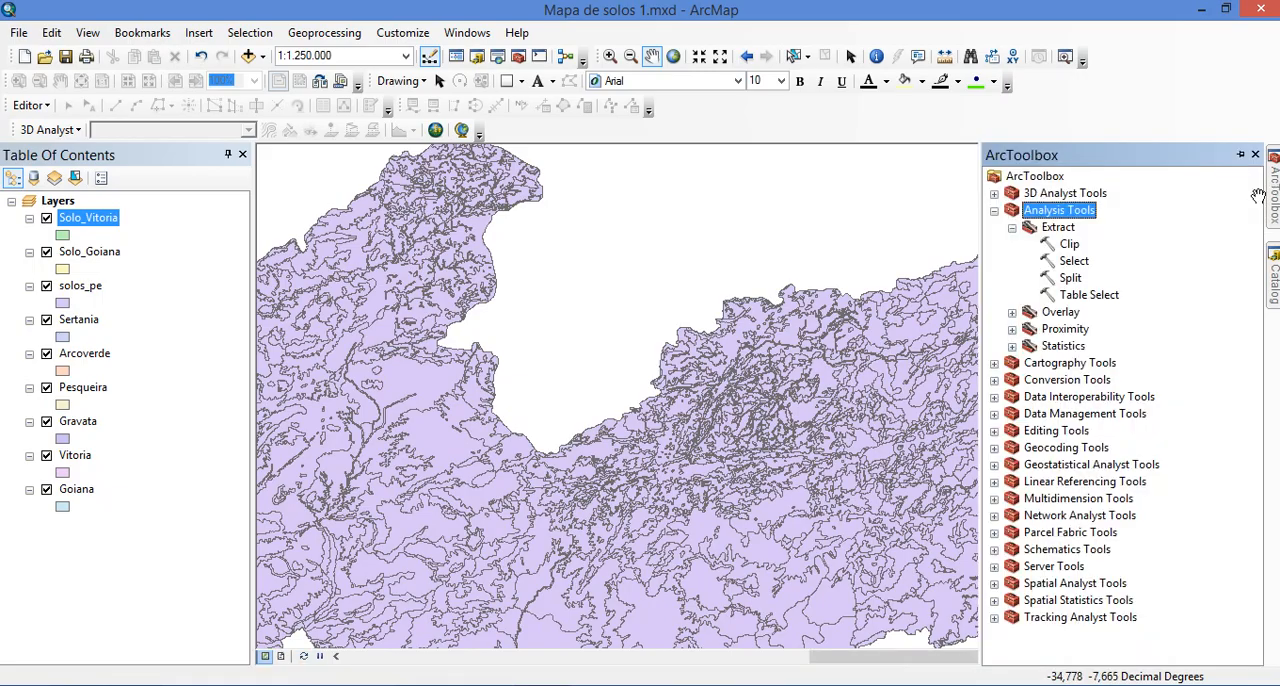
left_click(1063, 246)
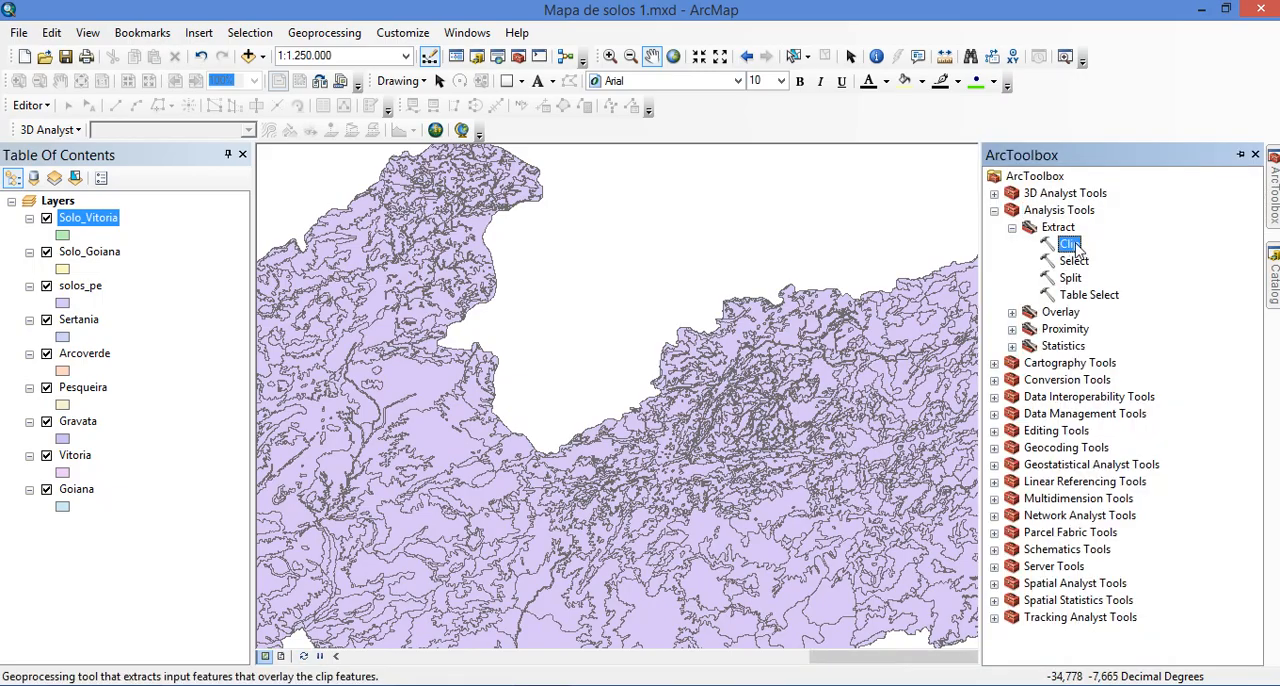
left_click(1076, 266)
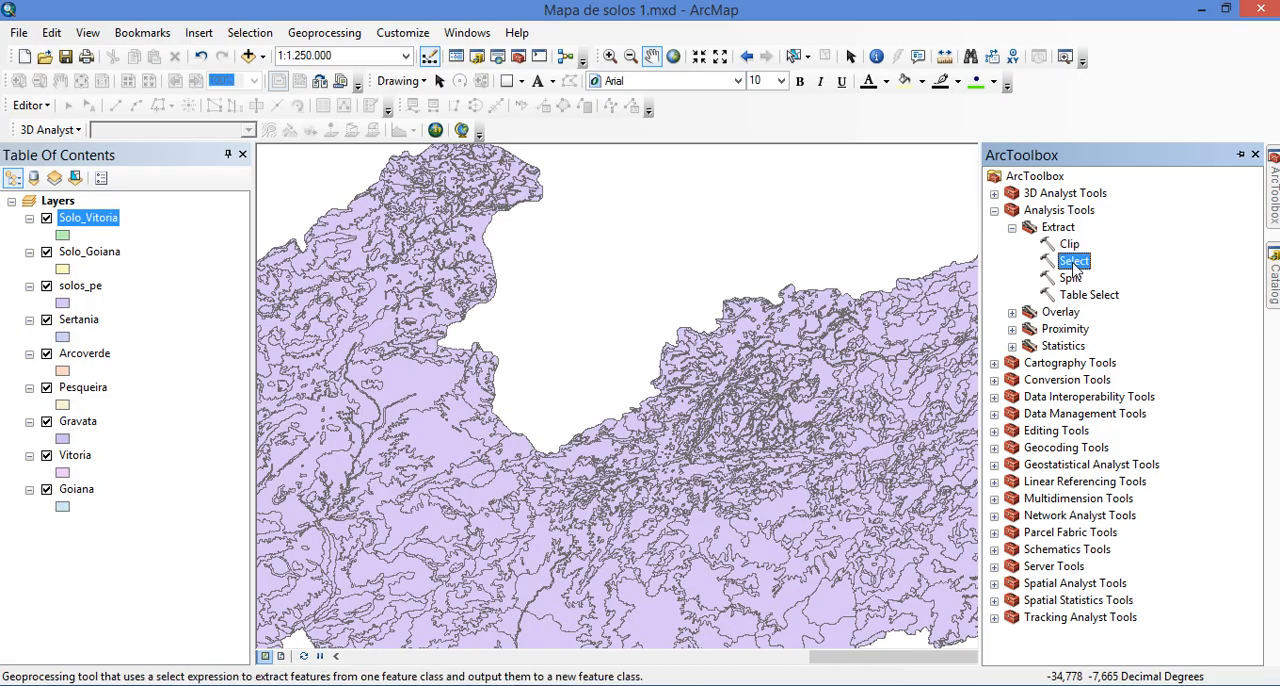
left_click(1076, 248)
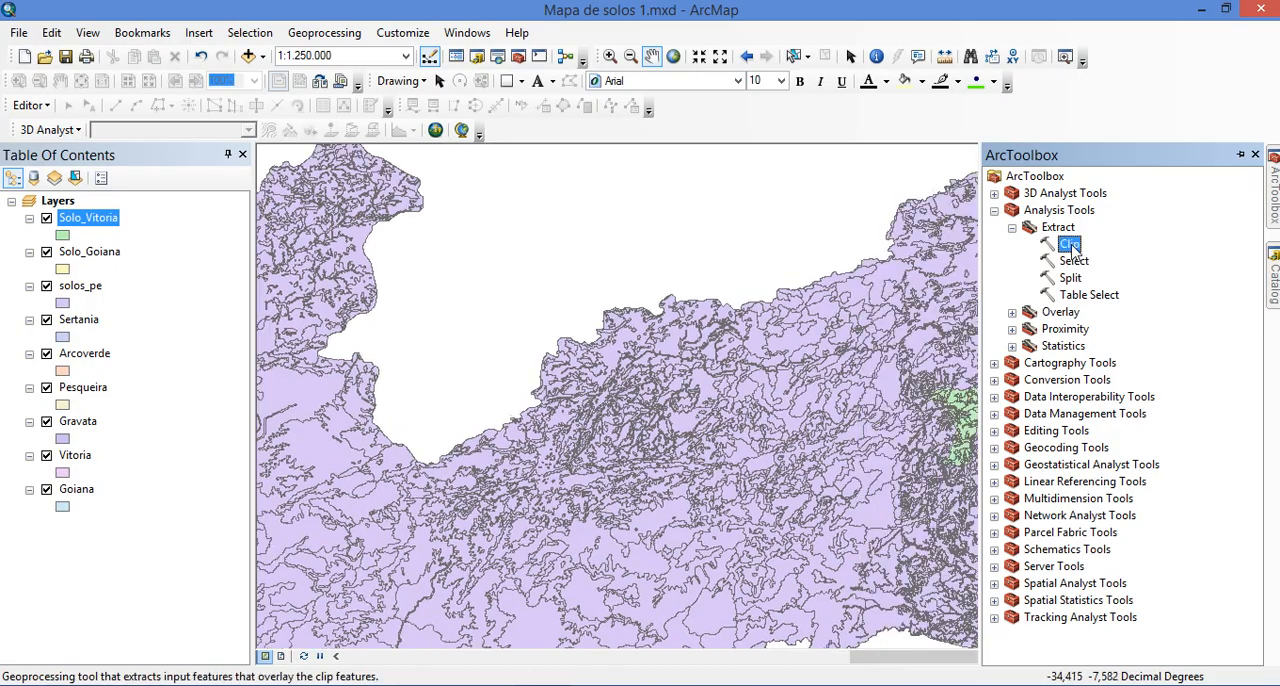
double_click(1070, 246)
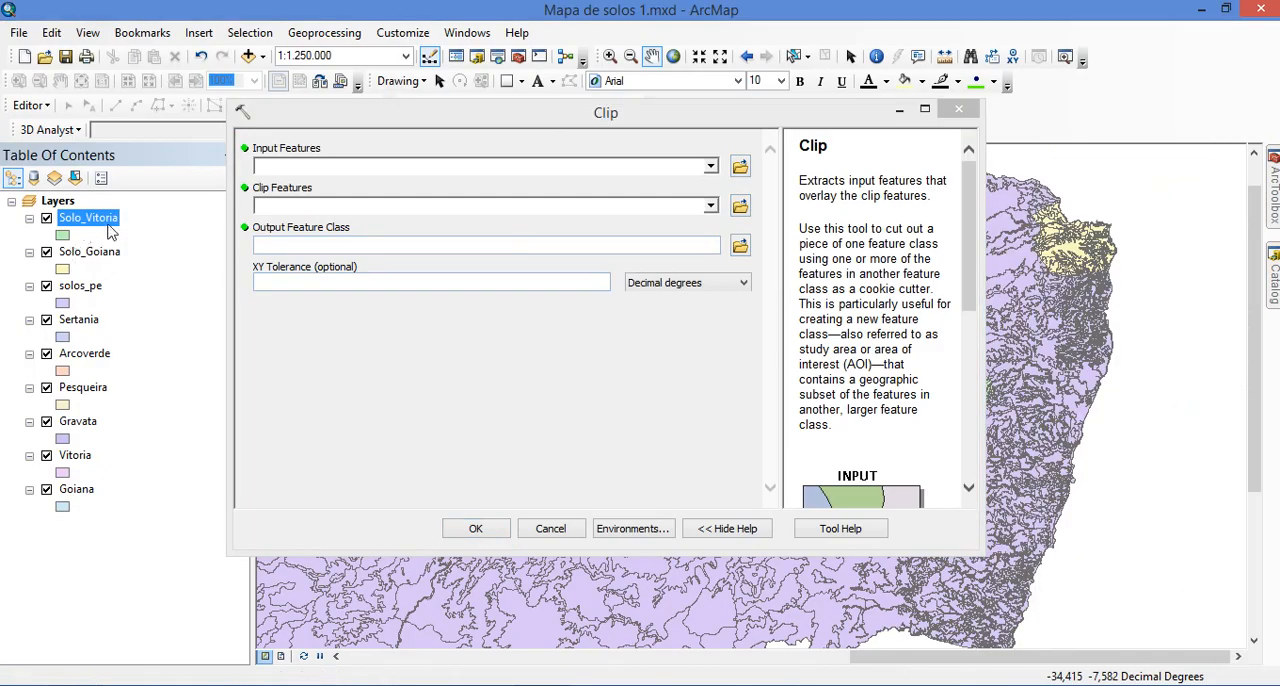
left_click(711, 167)
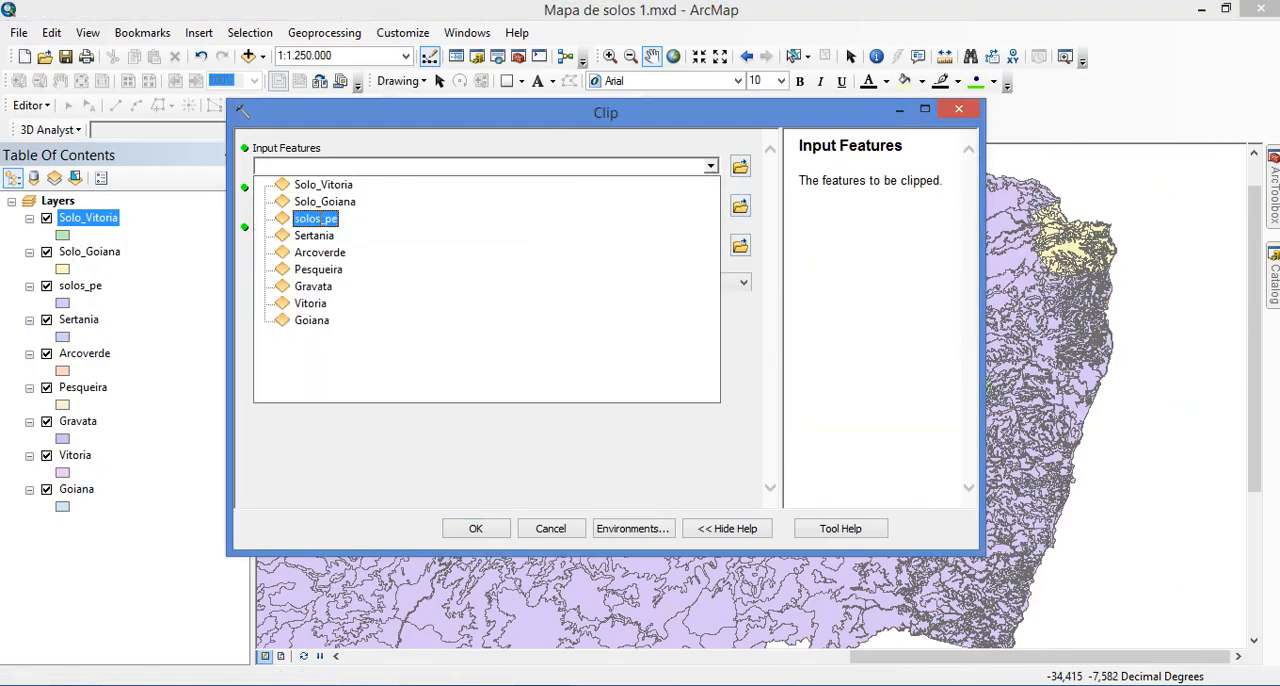
left_click(318, 220)
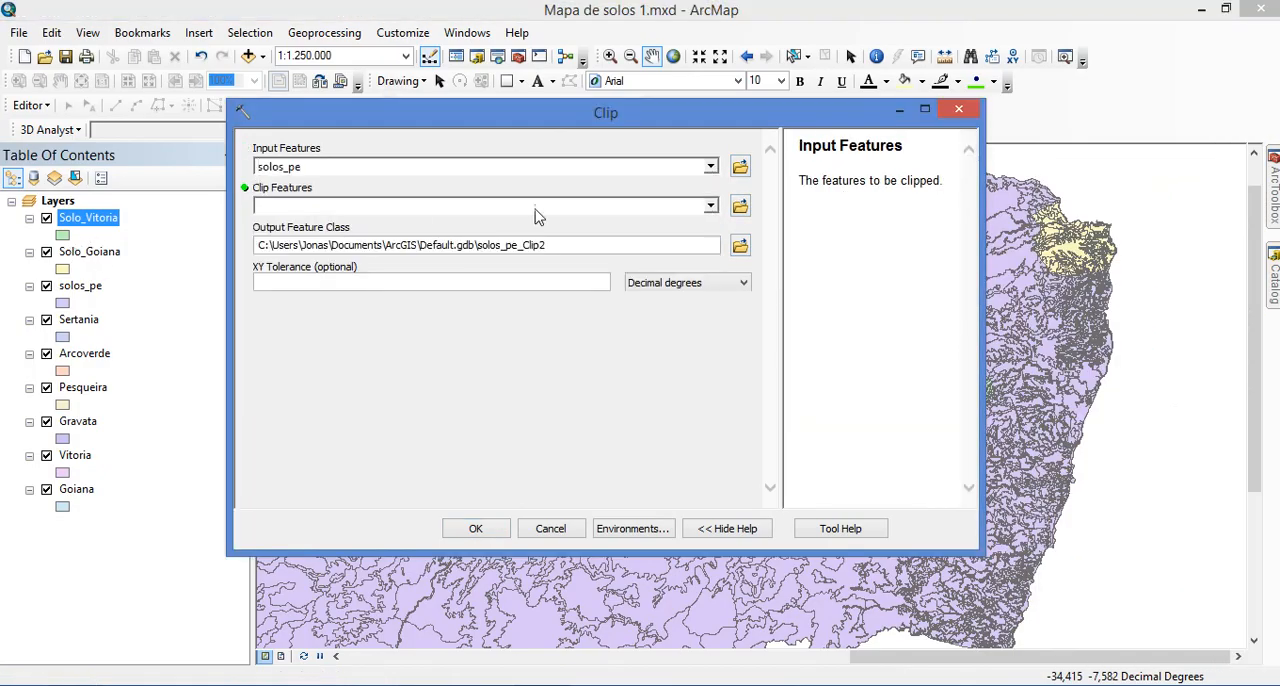
left_click(711, 205)
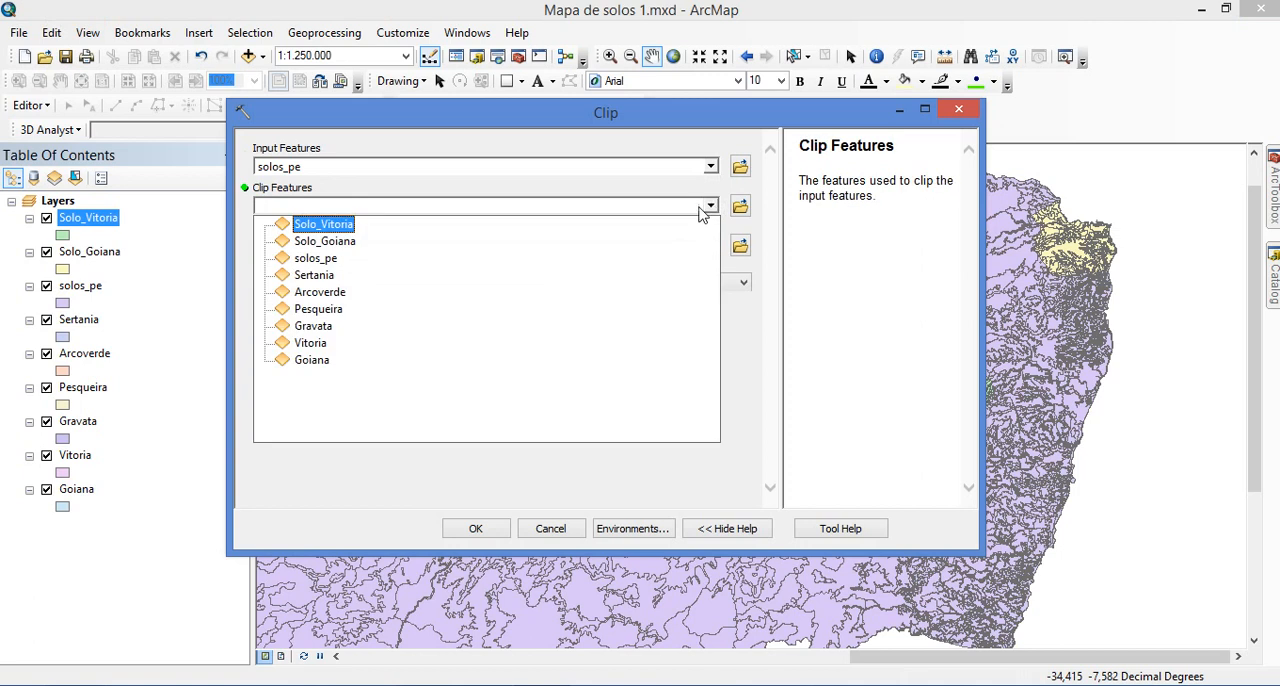
left_click(430, 327)
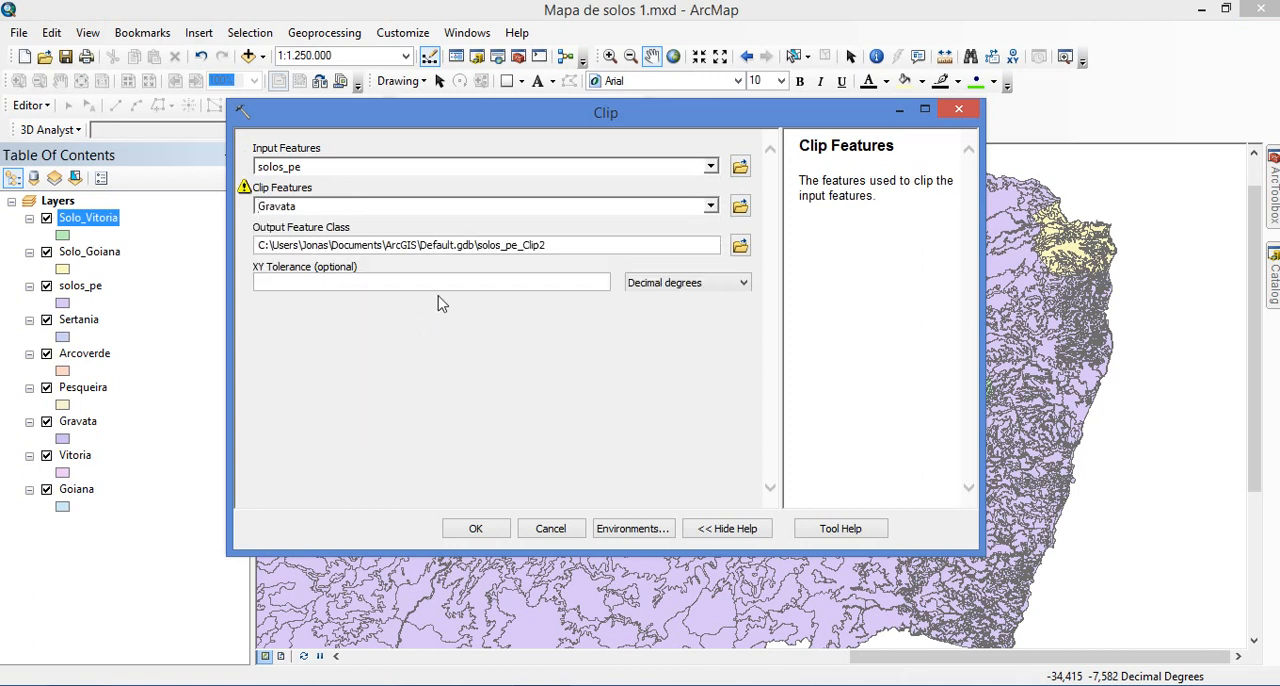
Set the clip output to Solo_Gravata in Aula Solos.gdb and run the Clip tool
left_click(740, 247)
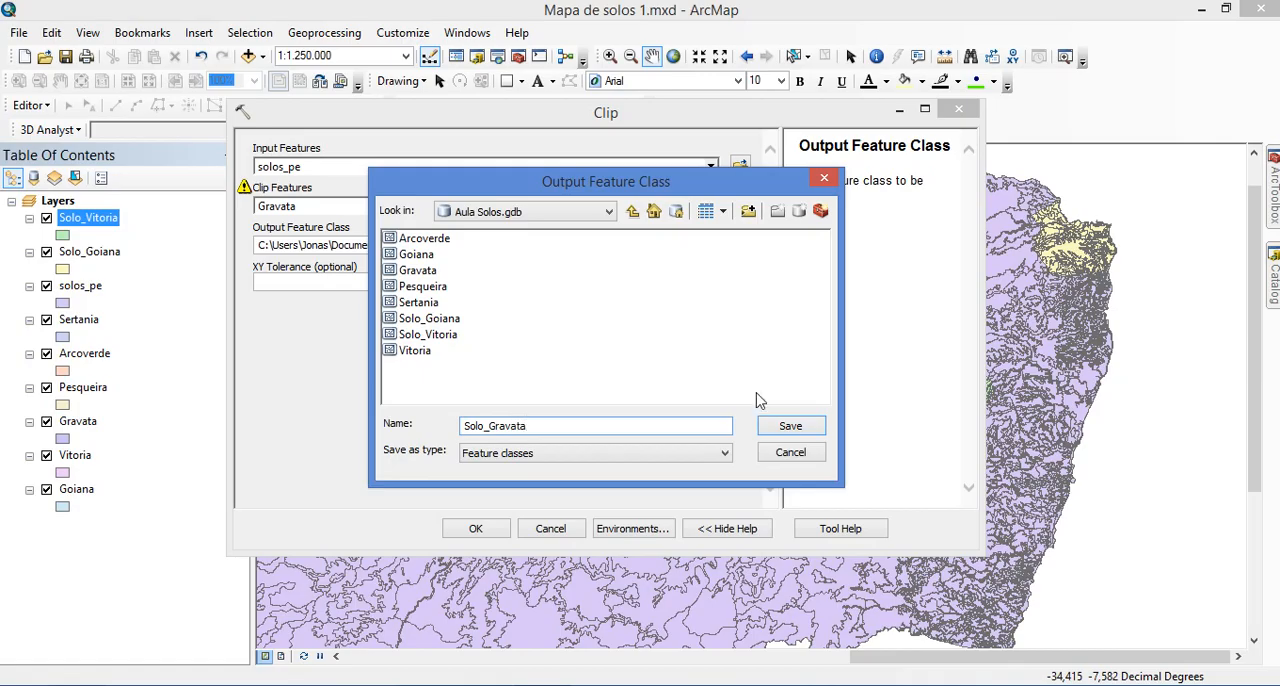
left_click(786, 426)
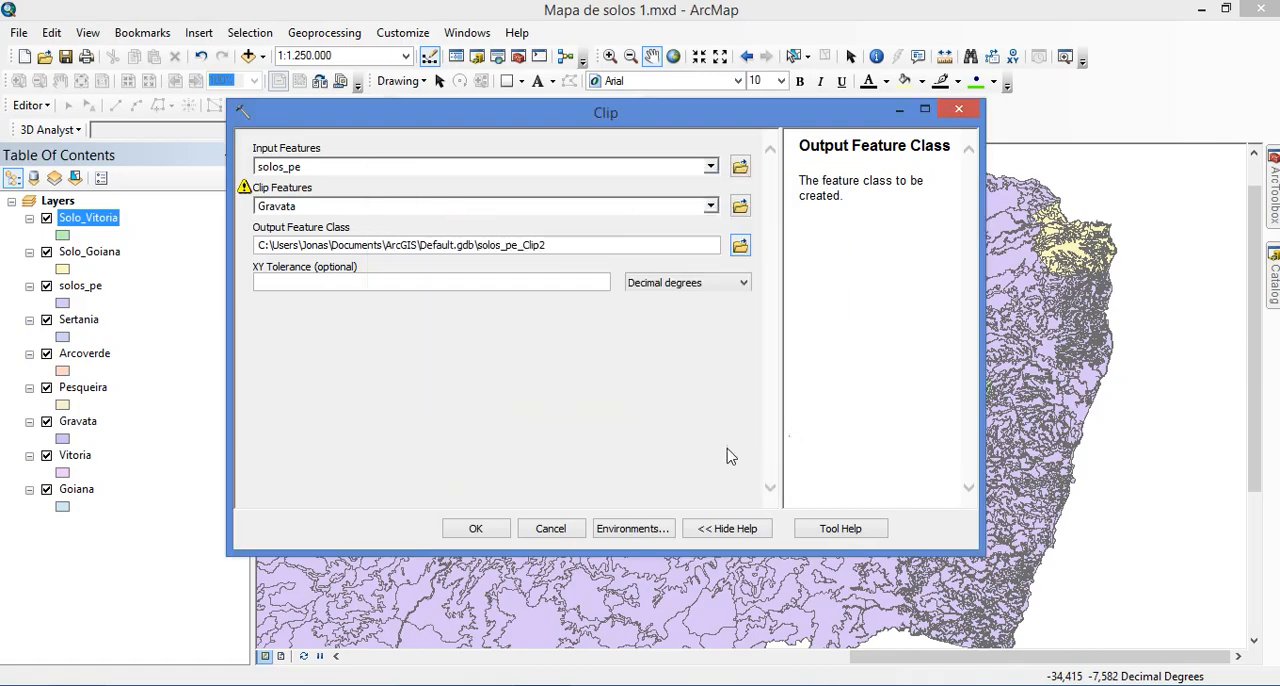
left_click(476, 530)
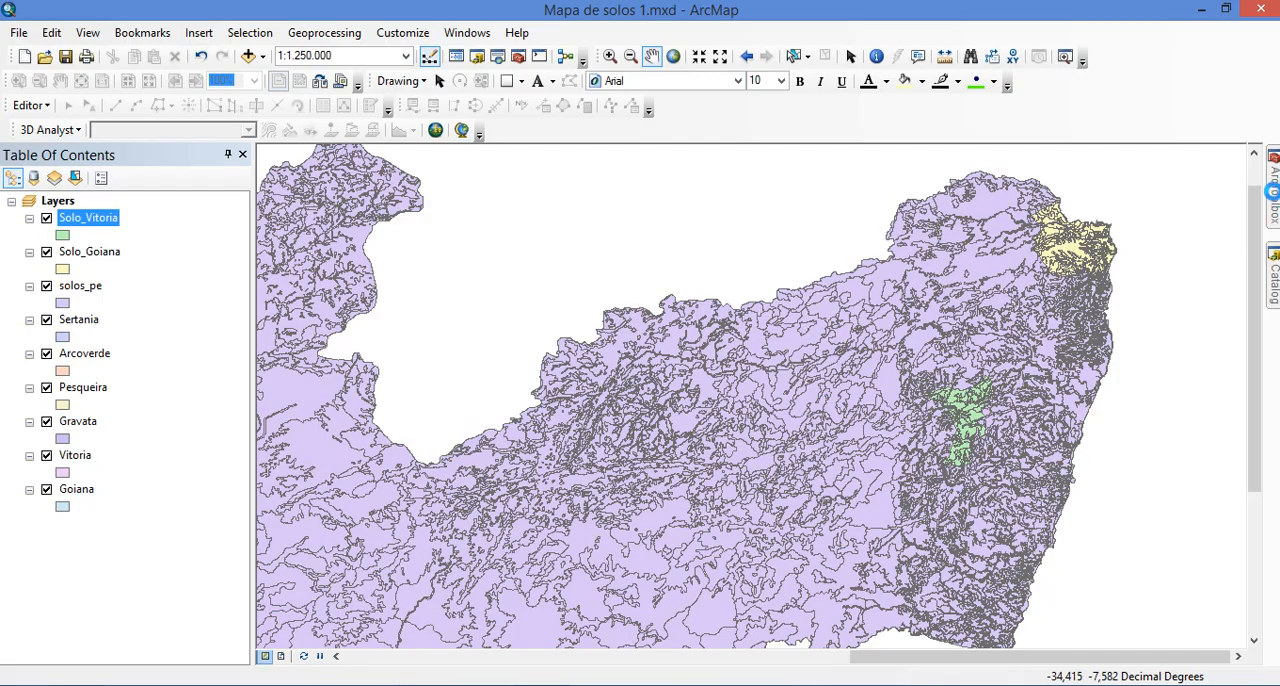
Set up another Clip with solos_pe as the input features and Pesqueira as the clip features
mouse_move(1272, 190)
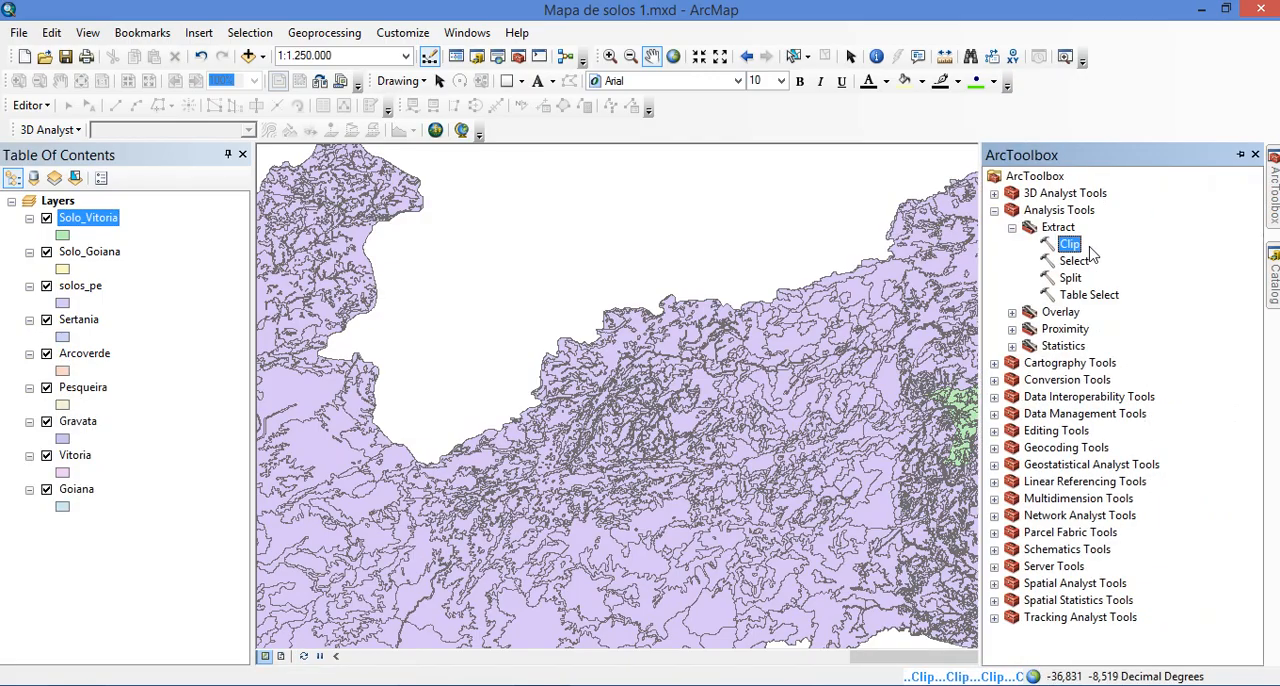
double_click(1073, 246)
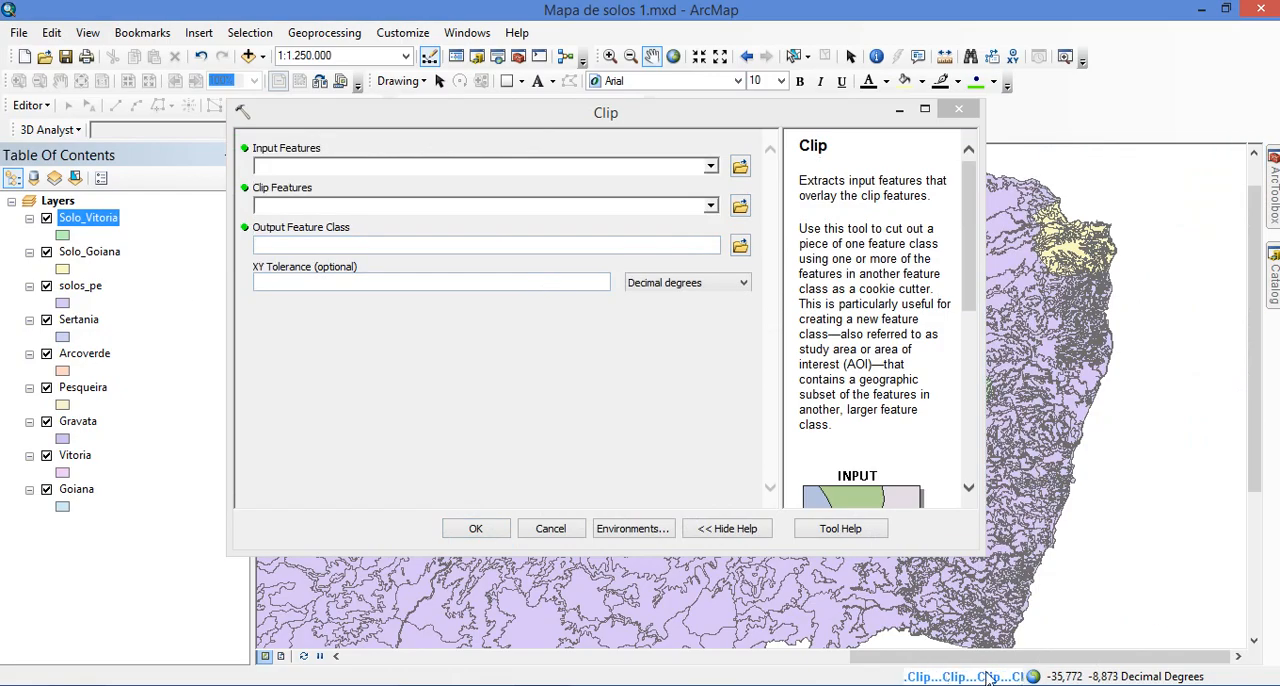
left_click(710, 166)
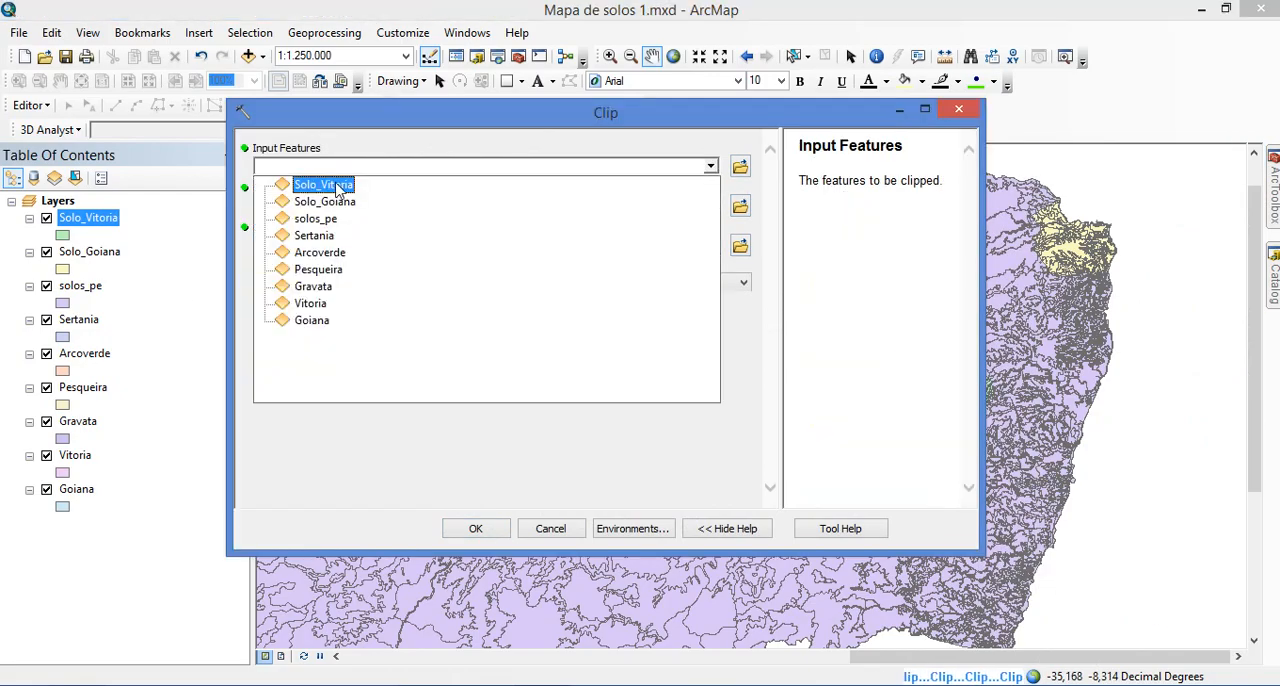
left_click(315, 218)
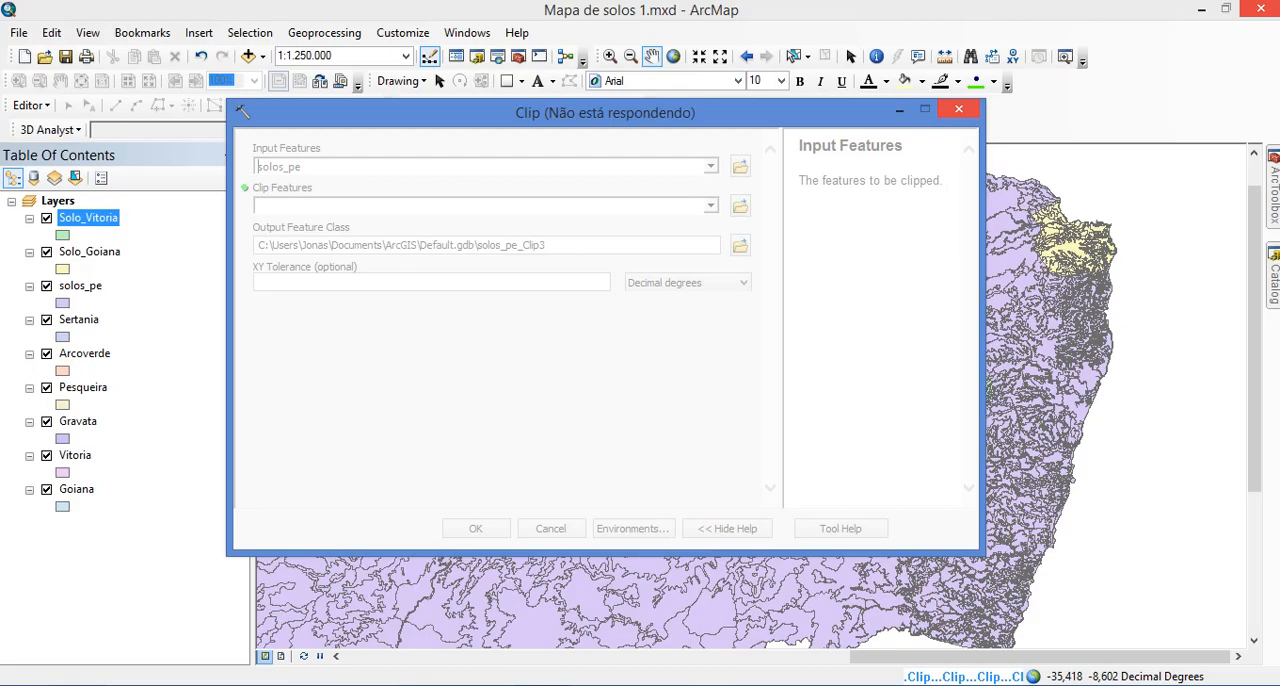
key("alt+Tab")
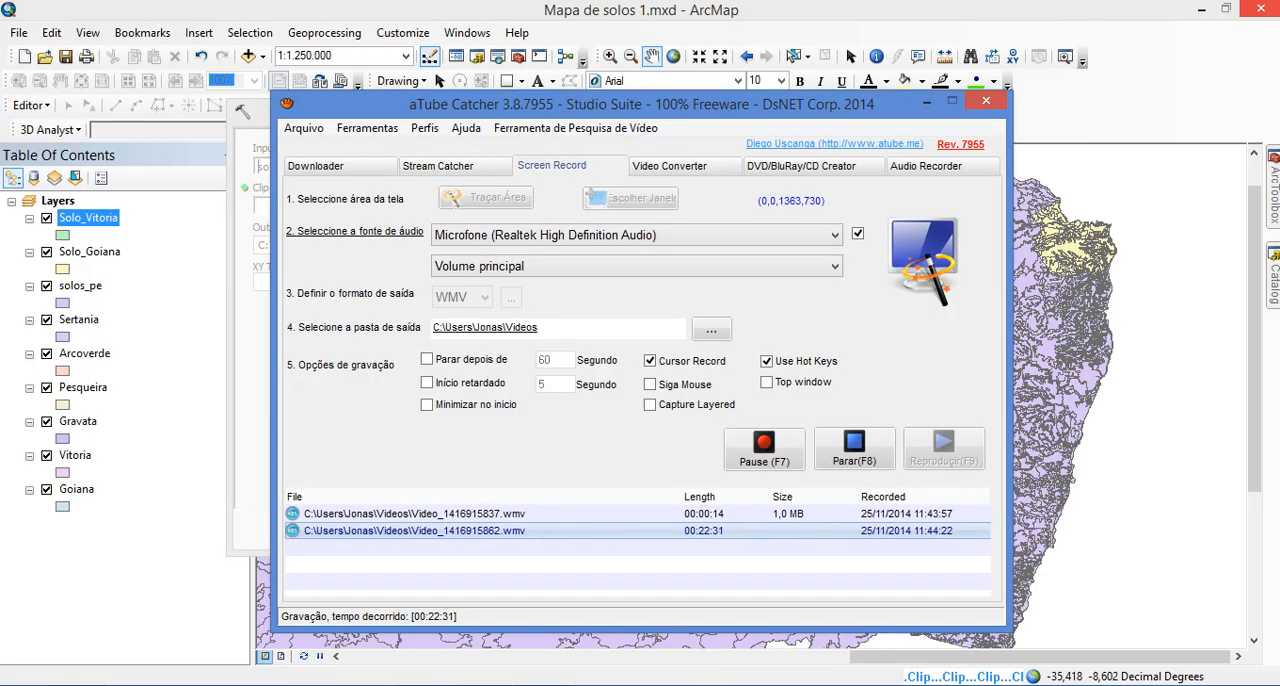
left_click(764, 455)
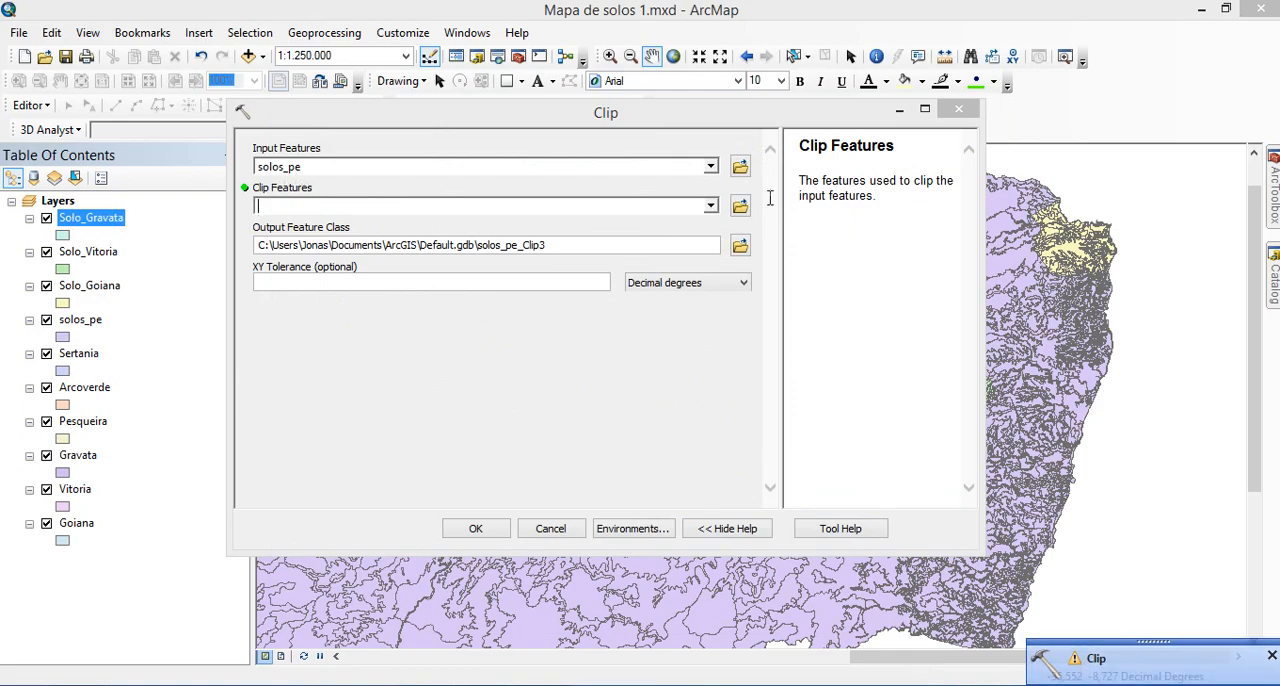
left_click(708, 204)
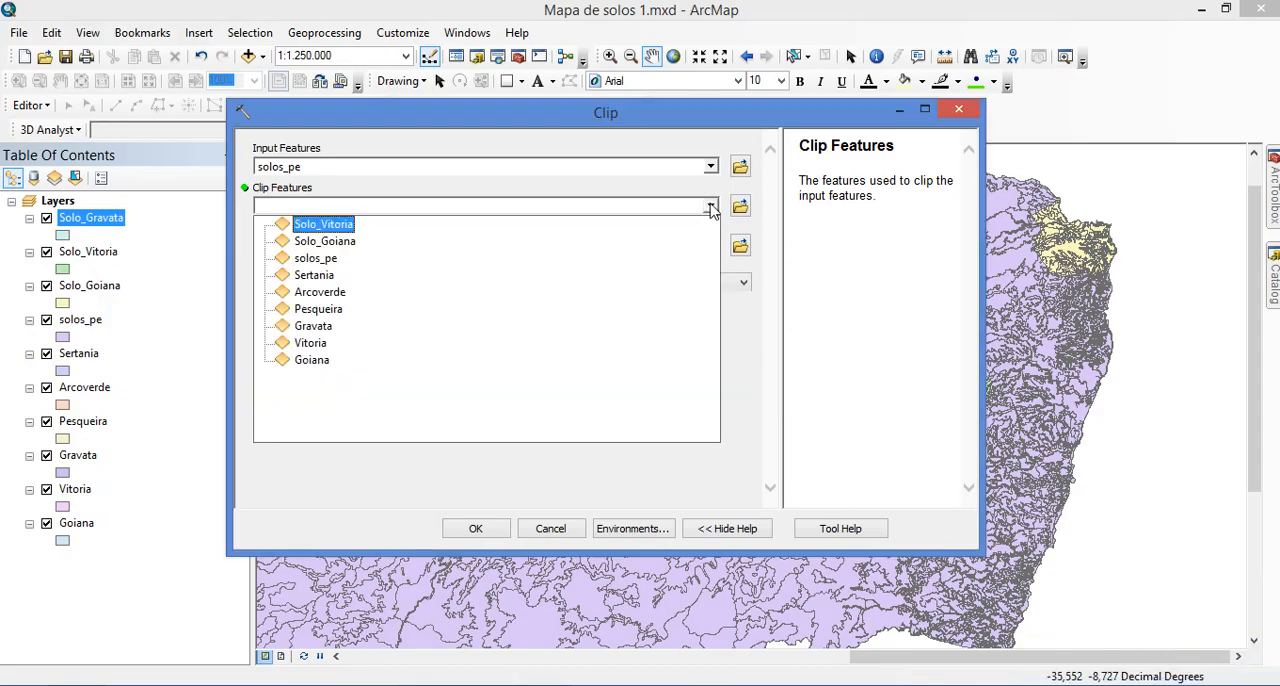
left_click(365, 310)
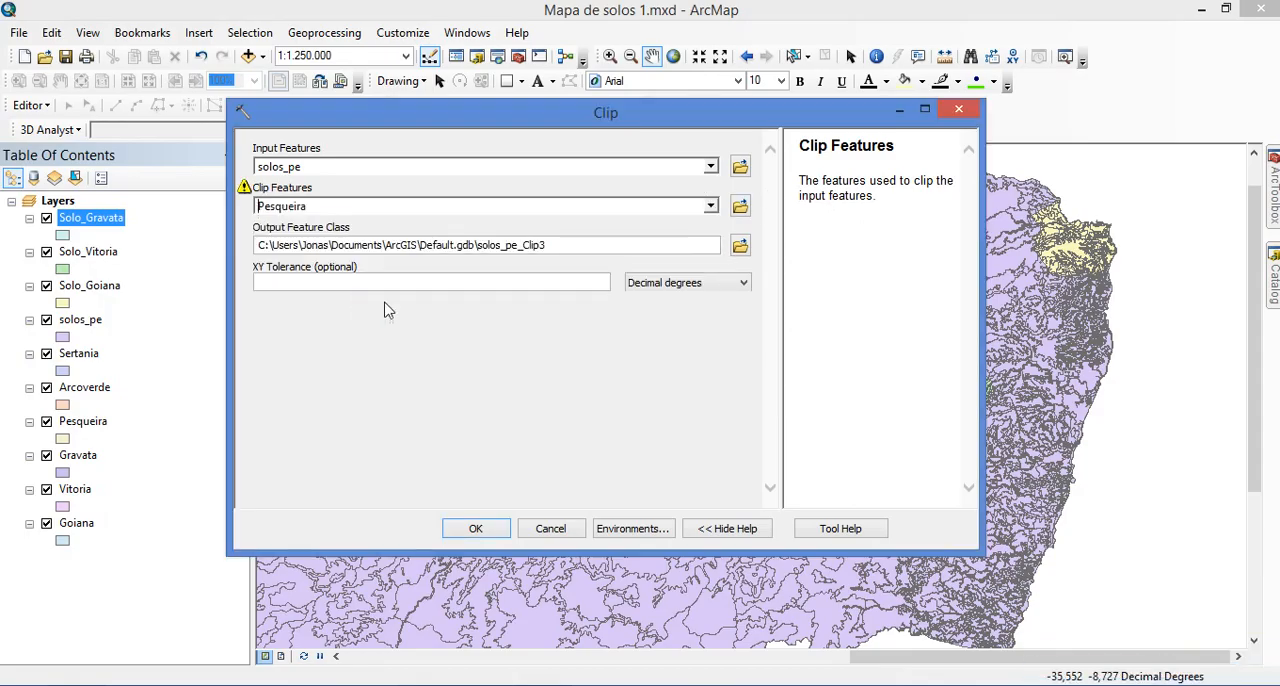
Set the clip output to Solo_pesqueira in Aula Solos.gdb and run the Clip tool
left_click(740, 250)
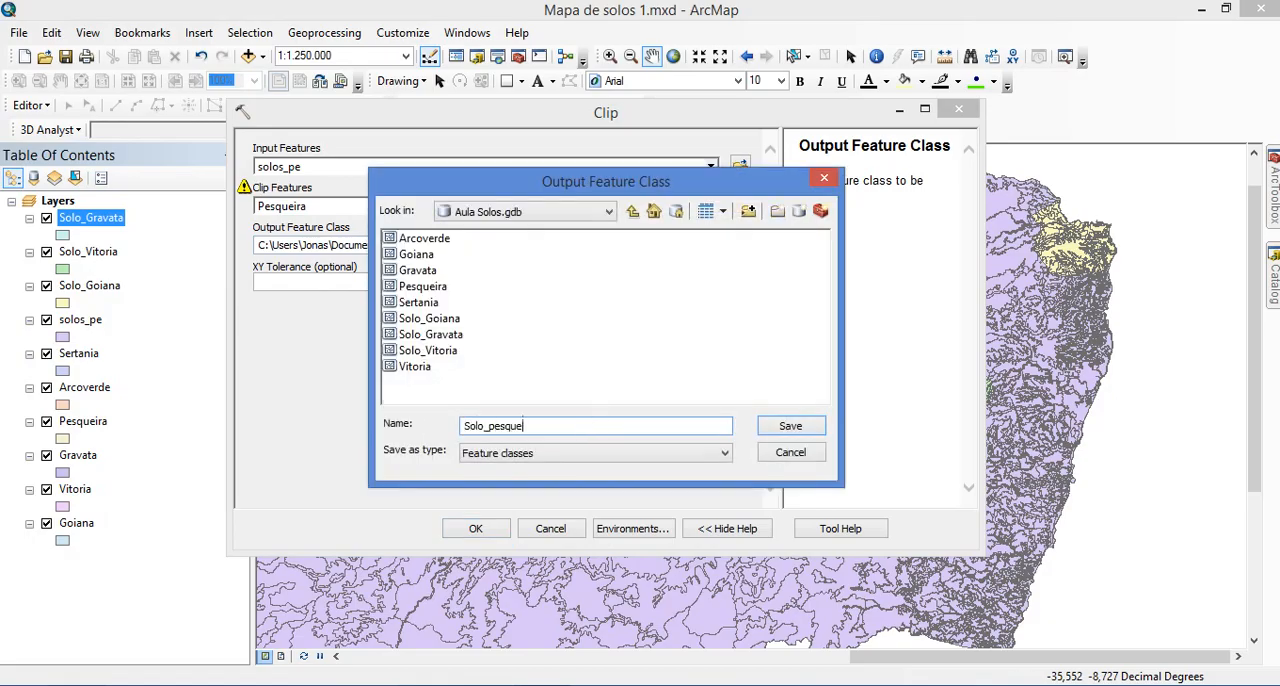
type("Solo_pesqueira")
left_click(790, 426)
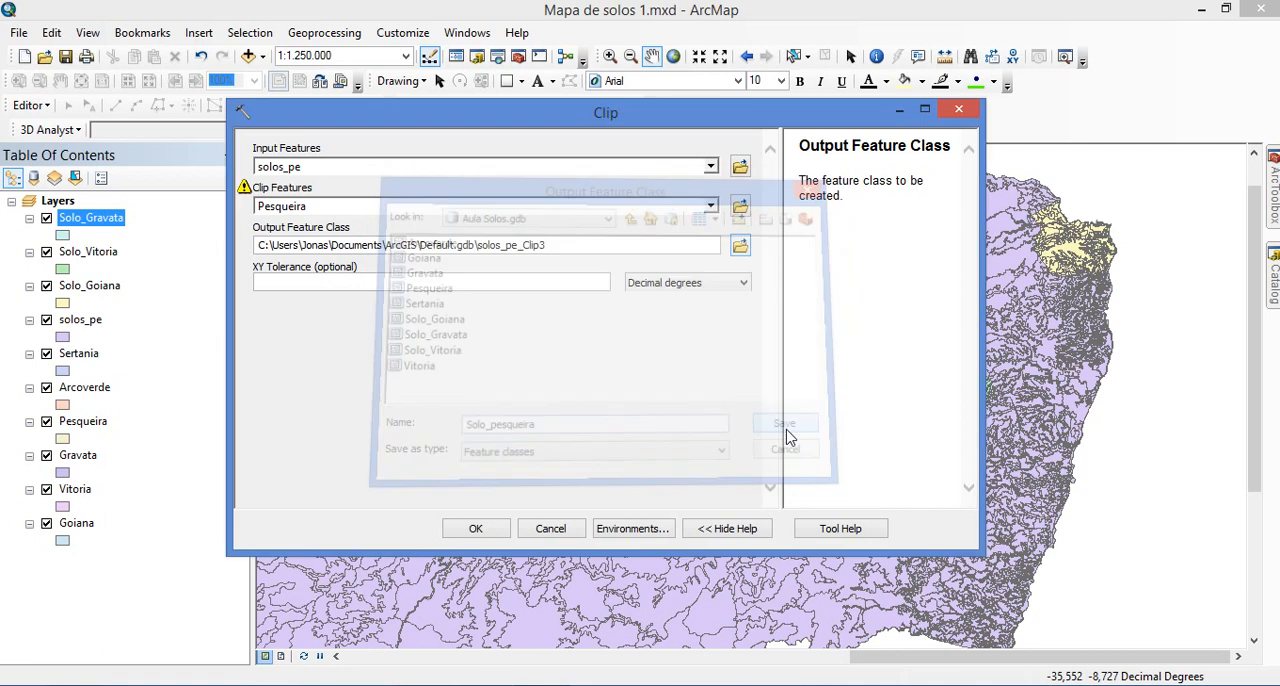
left_click(476, 528)
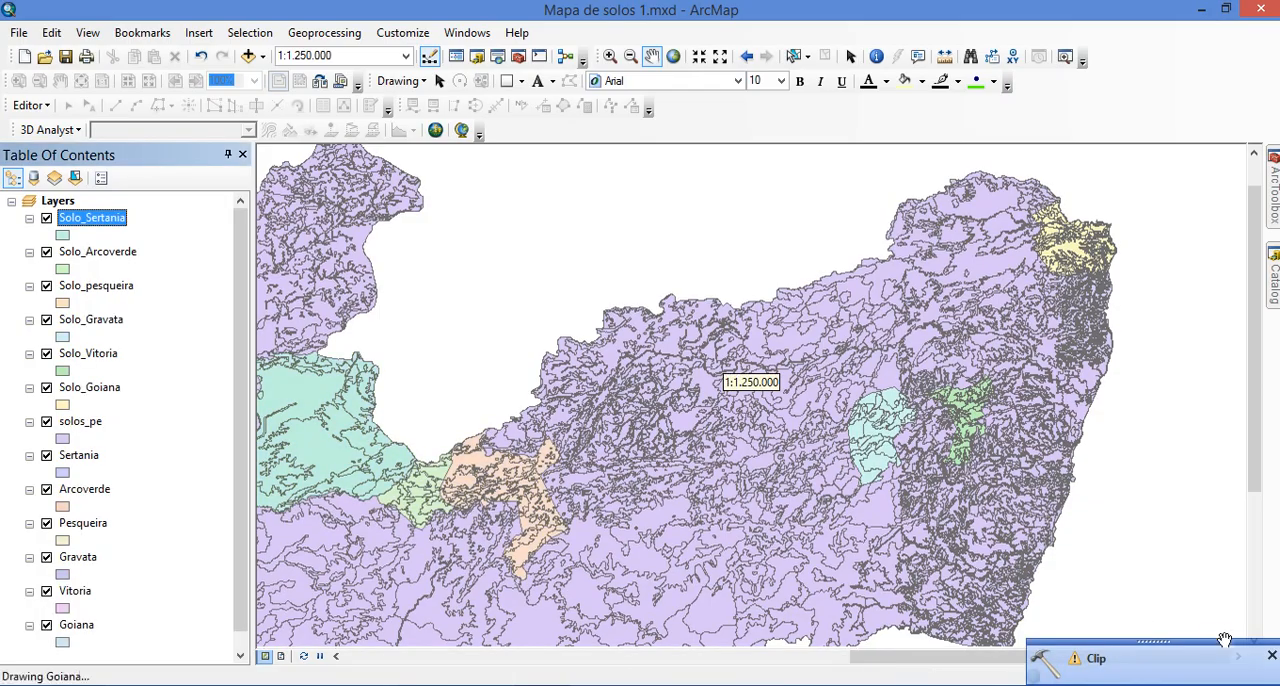
Dismiss the Clip notification and refresh the map so all layers are redrawn
left_click(1272, 658)
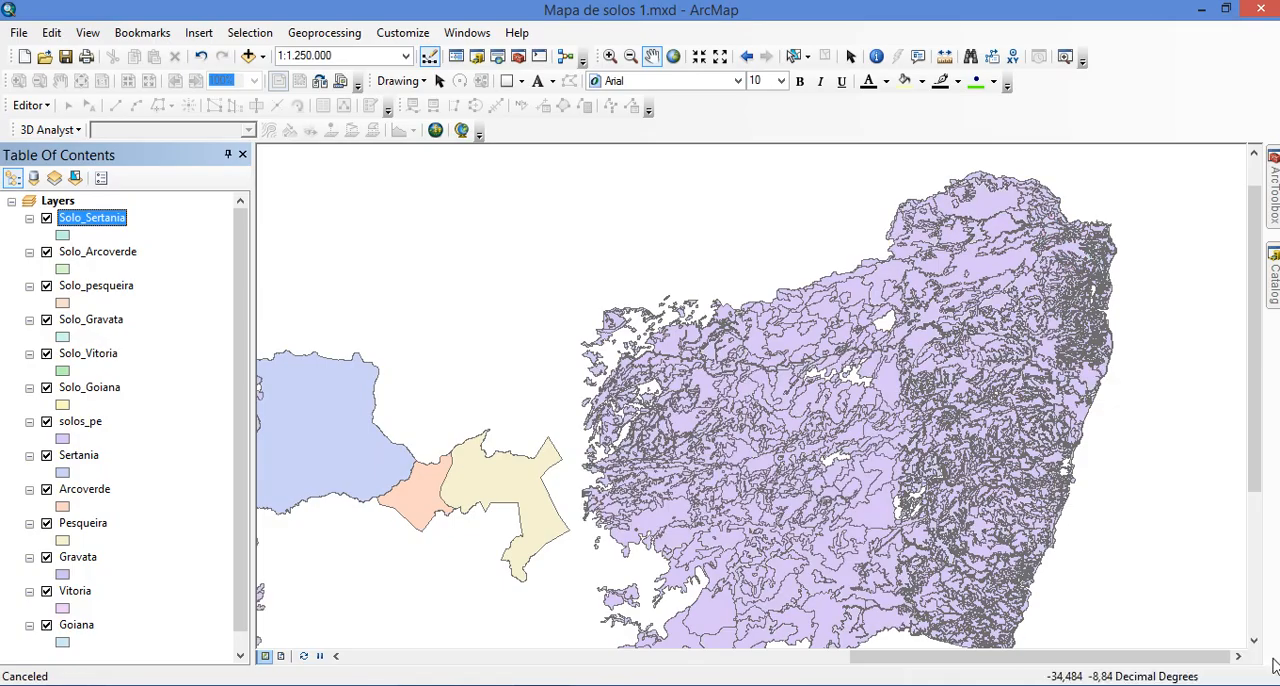
left_click(98, 391)
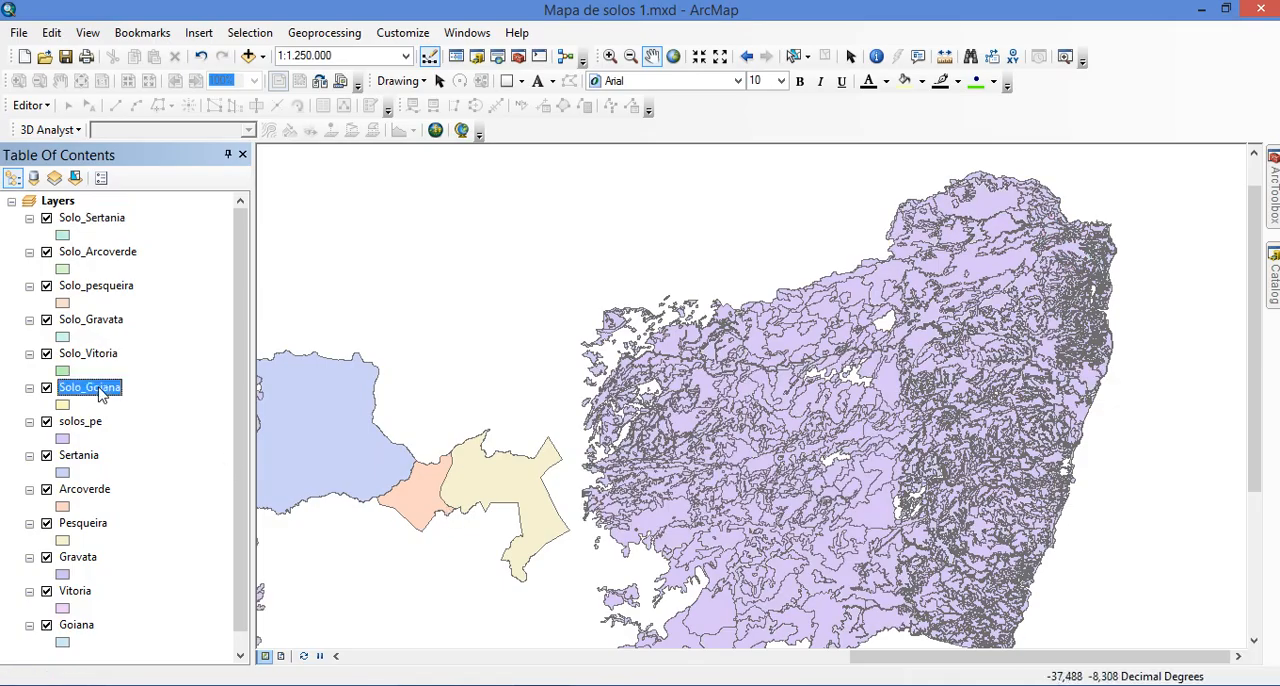
left_click(304, 657)
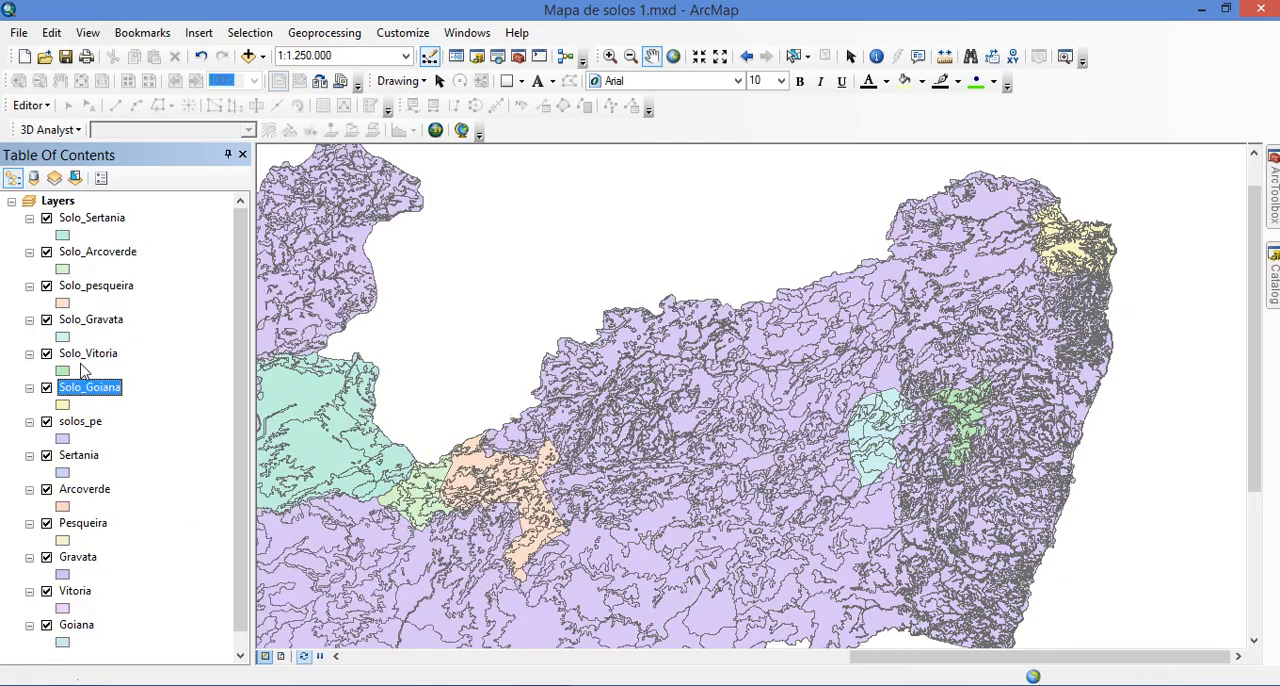
Examine the clipped soil layers of the municipalities one by one against the map
left_click(83, 357)
left_click(97, 306)
left_click(98, 324)
left_click(105, 289)
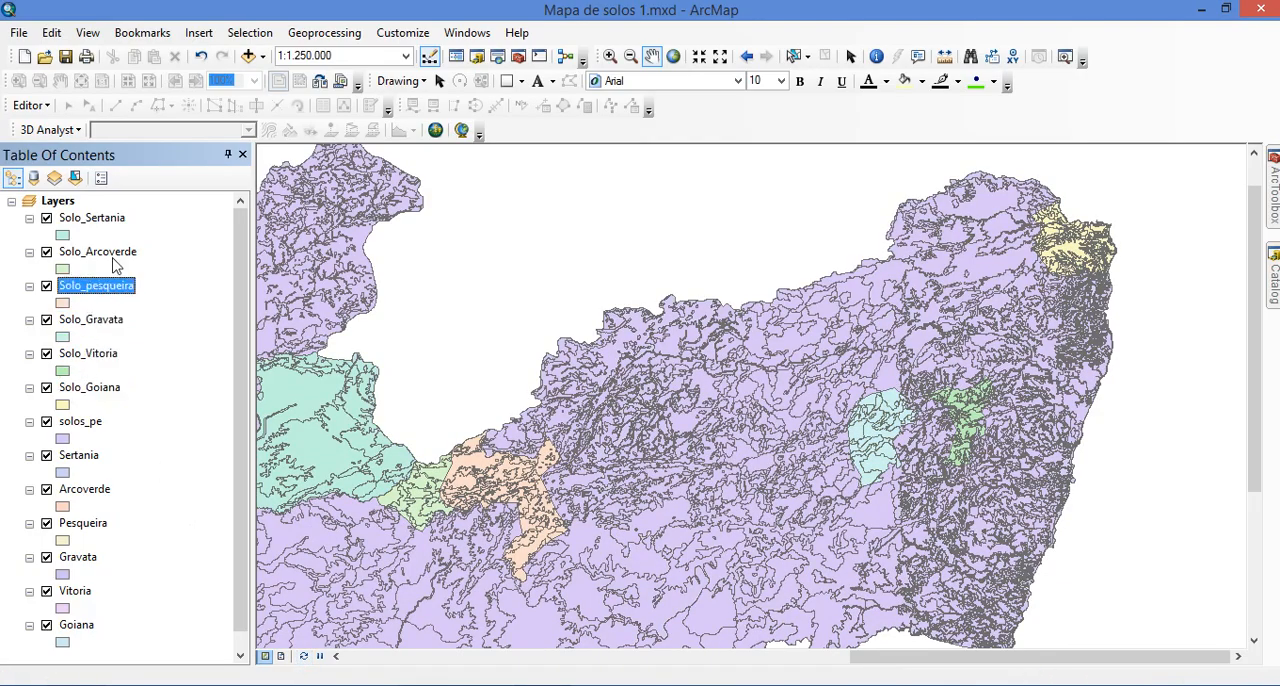
left_click(118, 253)
left_click(117, 220)
mouse_move(509, 352)
left_mouse_down()
mouse_move(517, 383)
mouse_move(594, 360)
left_mouse_up()
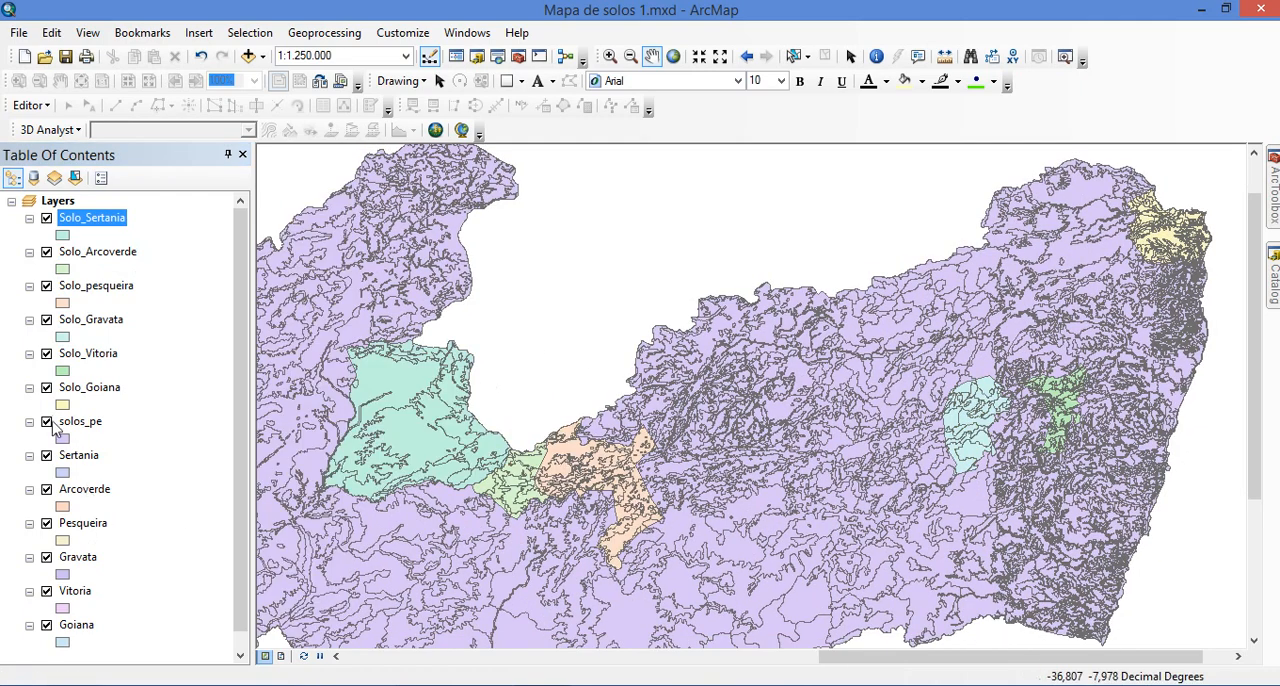
Hide the solos_pe layer and remove it from the map
left_click(46, 422)
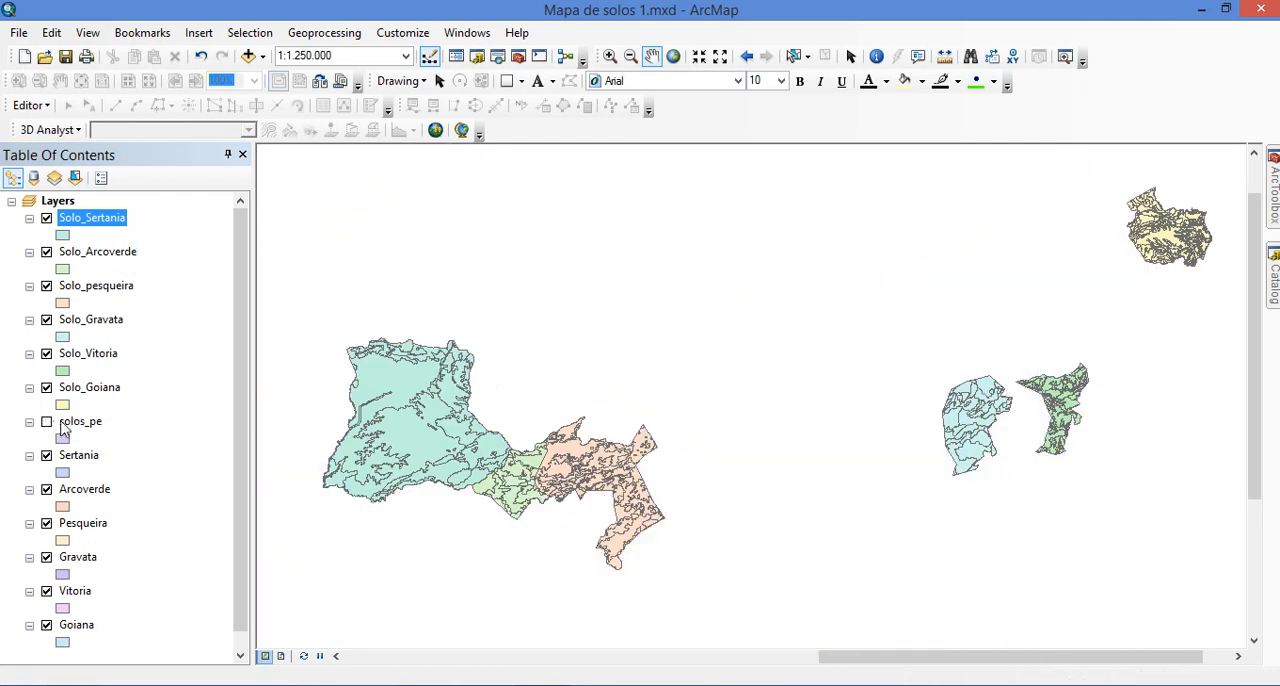
left_click(62, 424)
right_click(62, 424)
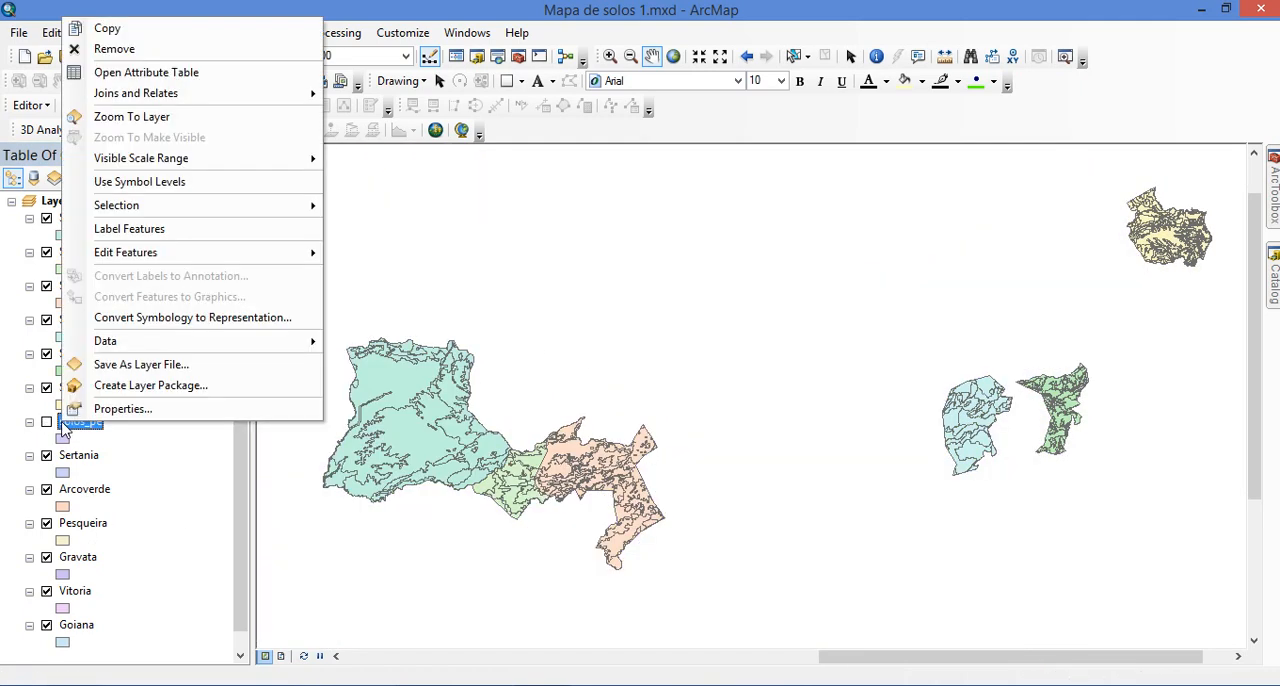
left_click(110, 48)
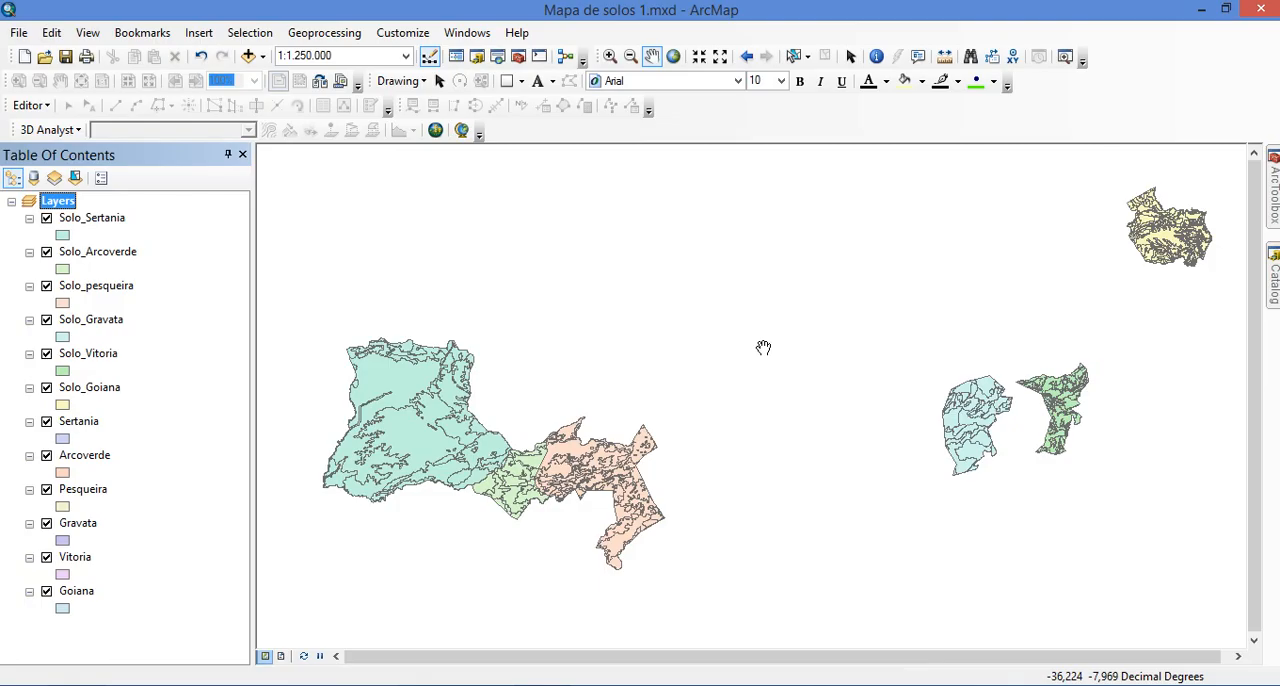
Turn off the municipality boundary layers Sertania, Arcoverde, Pesqueira, Gravata, Vitoria and Goiana
left_click(108, 389)
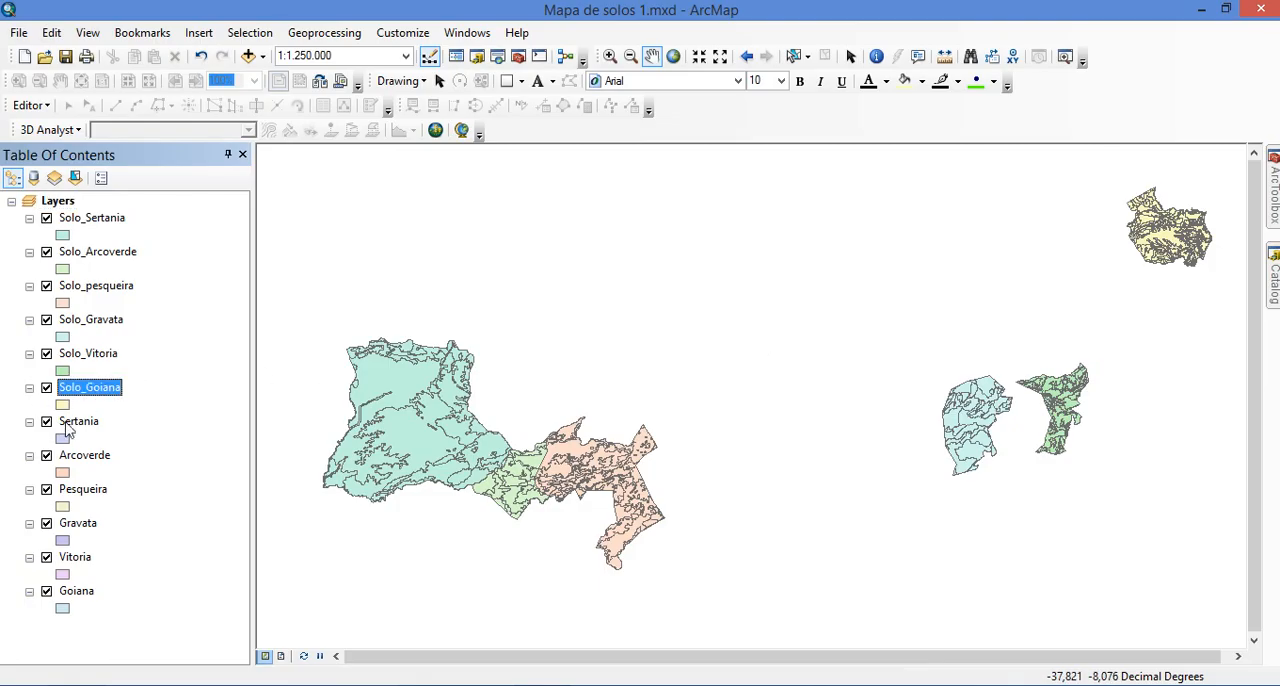
left_click(46, 421)
left_click(46, 455)
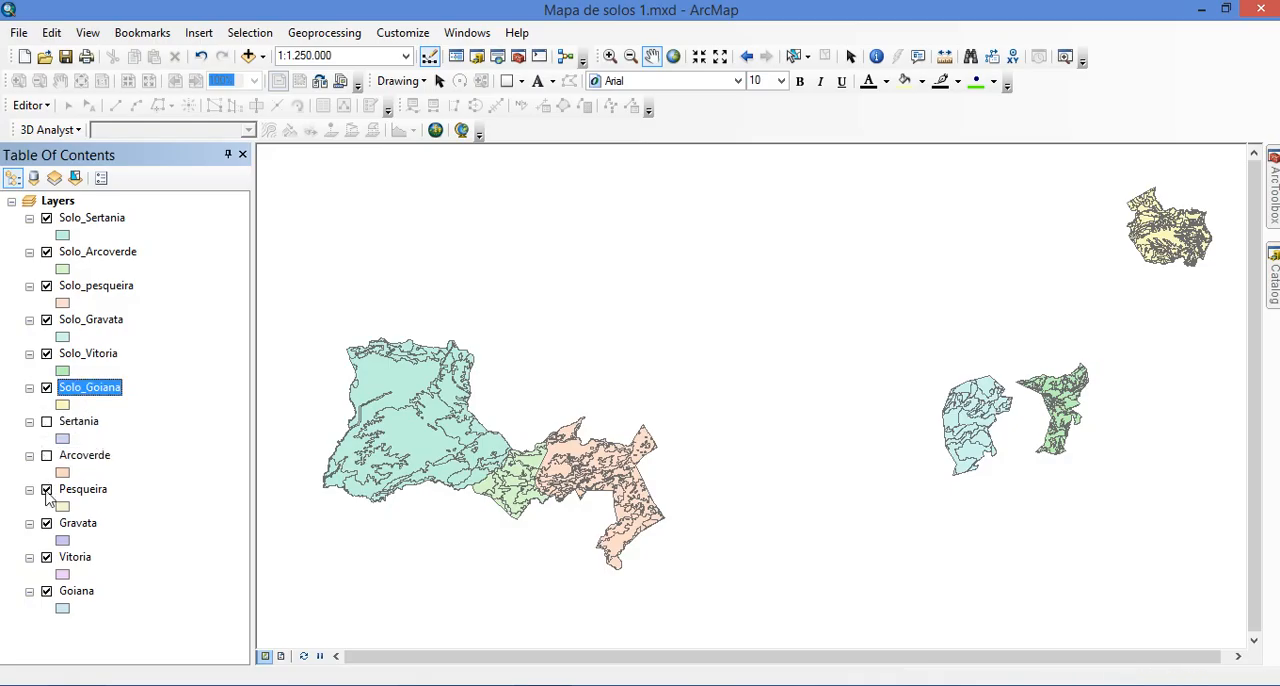
left_click(46, 489)
left_click(46, 523)
left_click(46, 557)
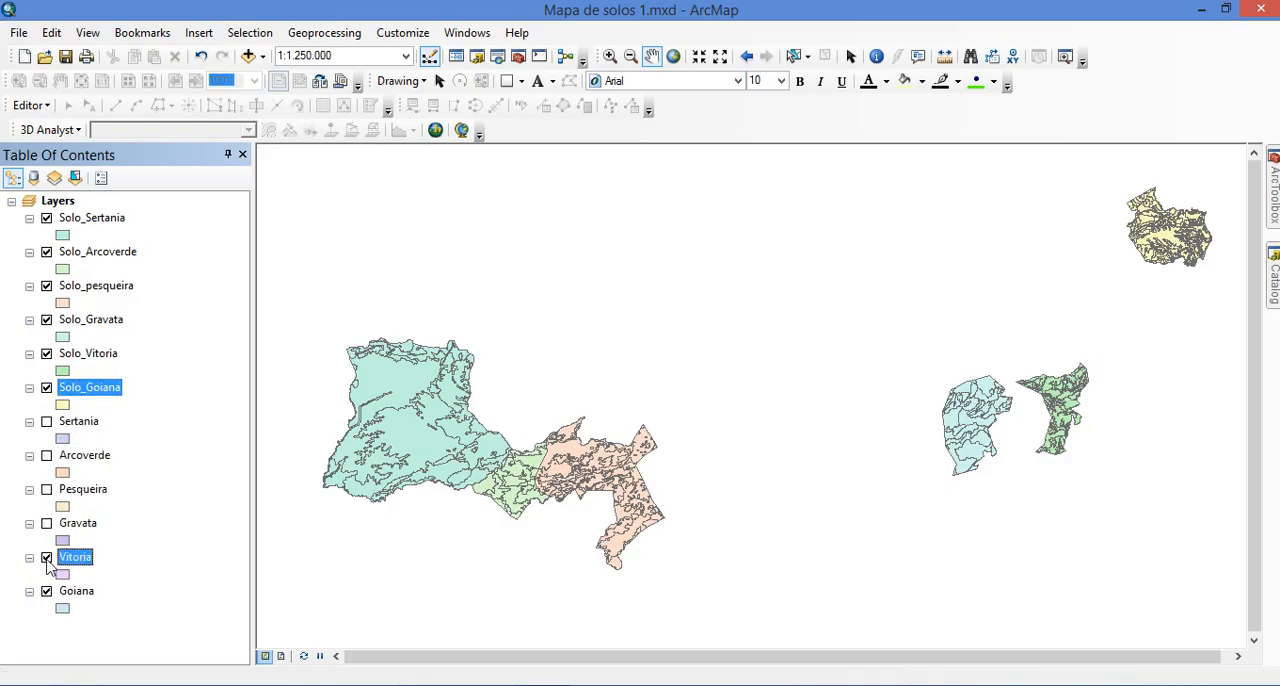
left_click(46, 591)
Hide Solo_Vitoria, Solo_Gravata, Solo_pesqueira, Solo_Arcoverde and Solo_Sertania, leaving only Solo_Goiana displayed
left_click(46, 353)
left_click(46, 319)
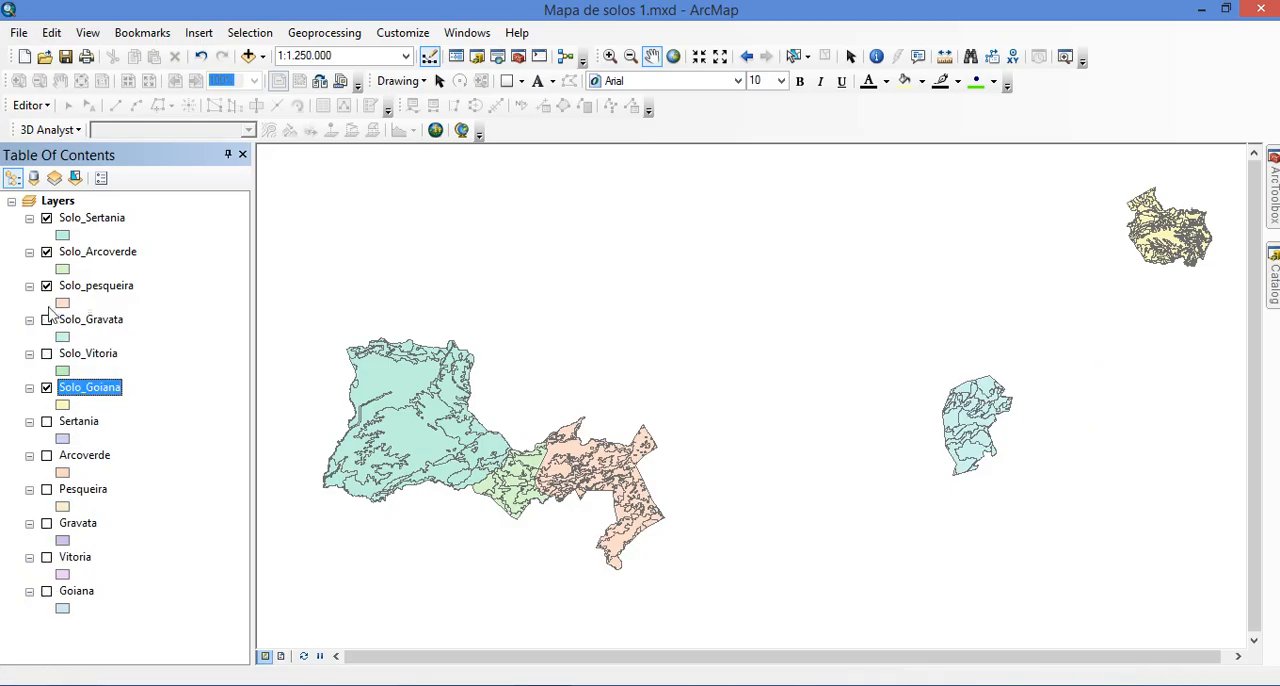
left_click(46, 287)
left_click(46, 251)
left_click(46, 217)
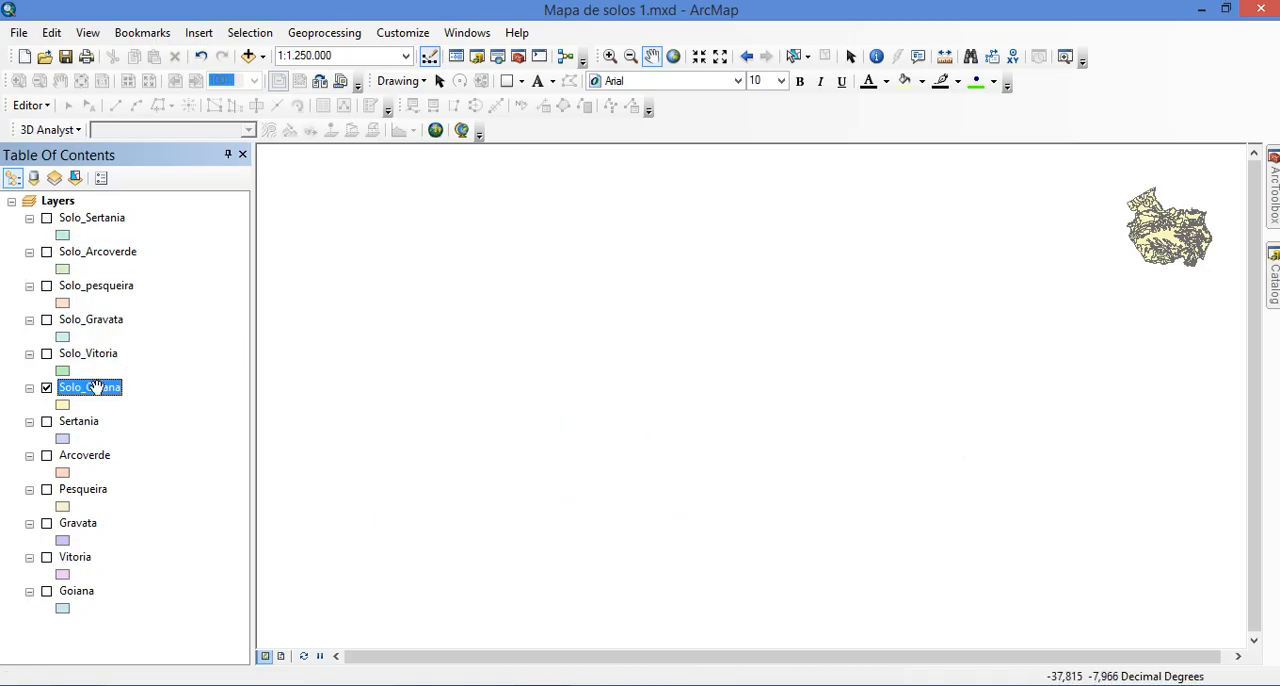
Zoom the map to the Solo_Goiana layer and centre it in the view
left_click_drag(1144, 279, 817, 428)
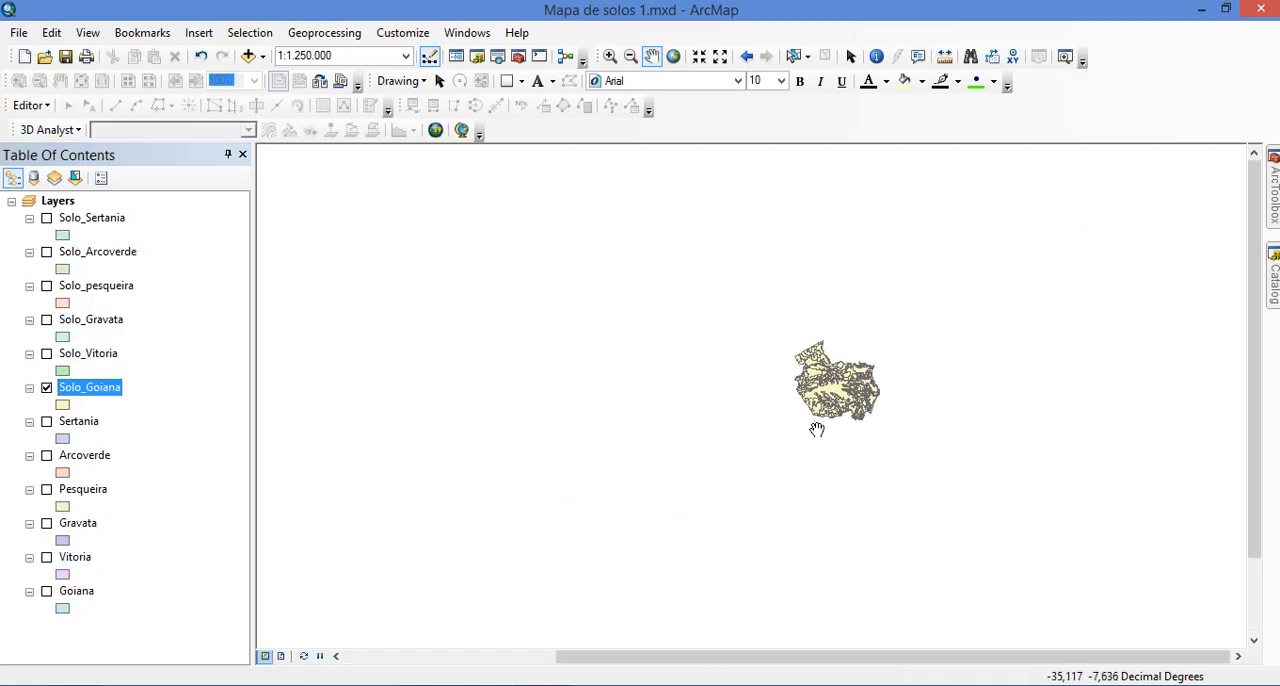
right_click(80, 402)
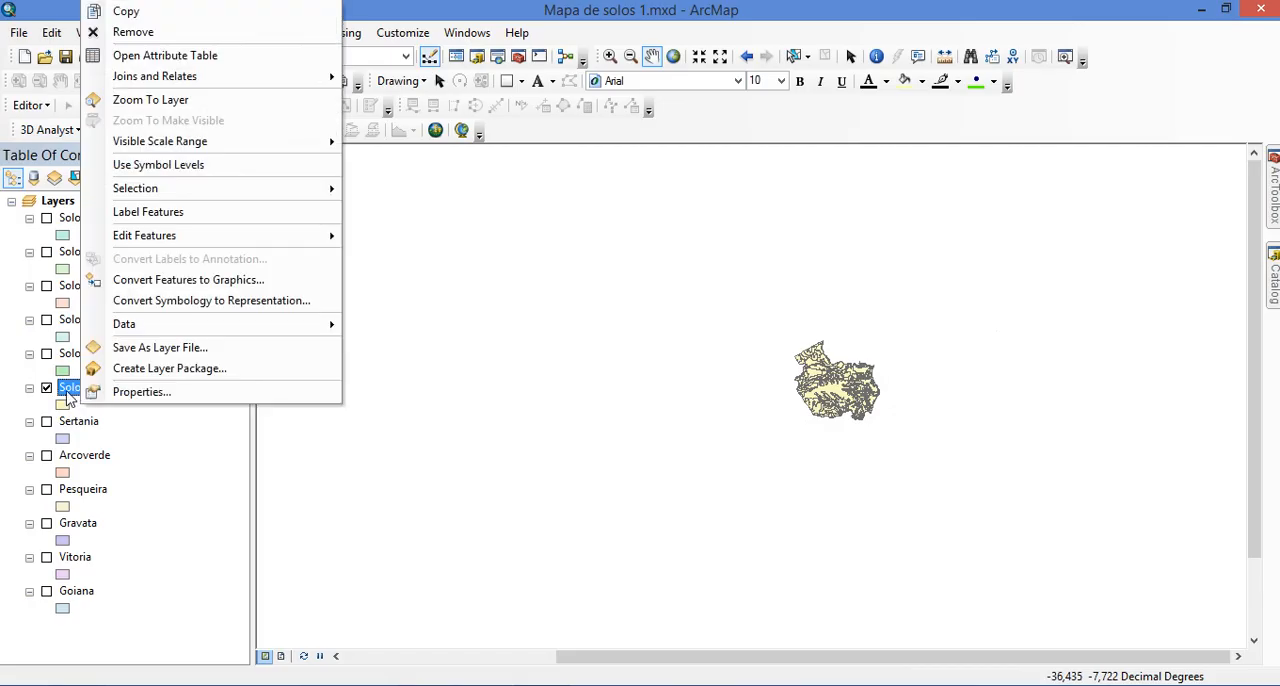
key("Escape")
right_click(80, 398)
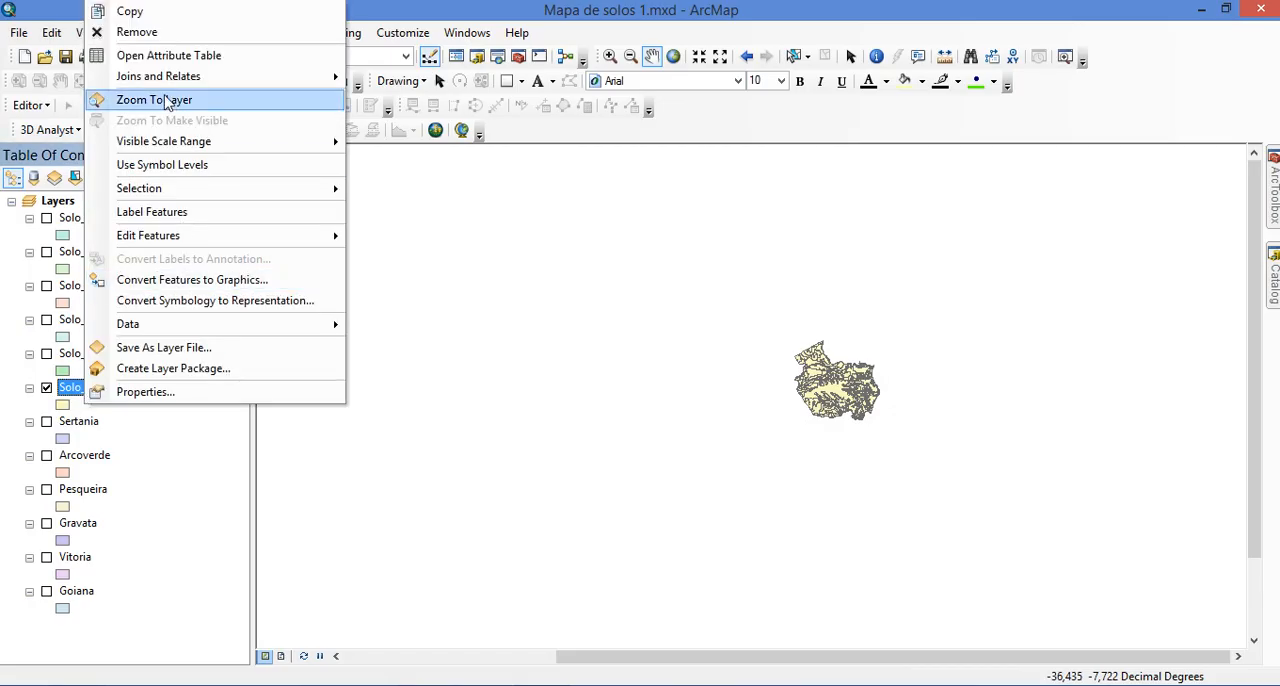
left_click(167, 100)
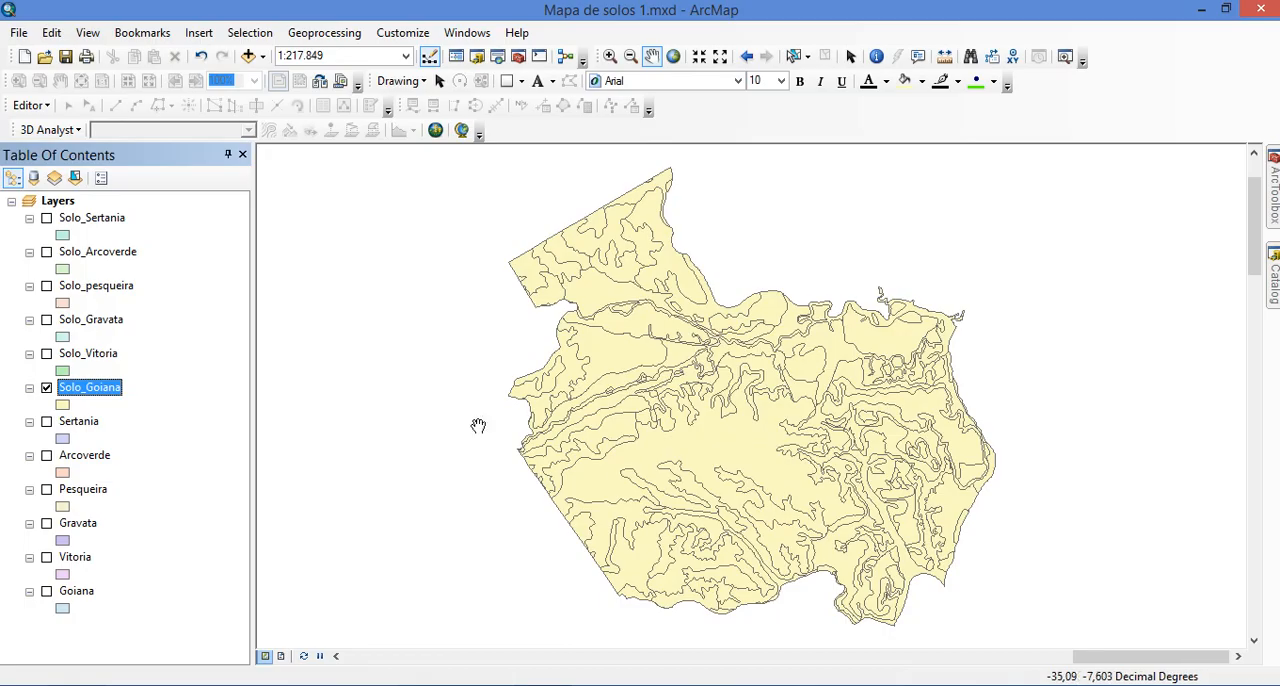
left_click_drag(830, 447, 794, 445)
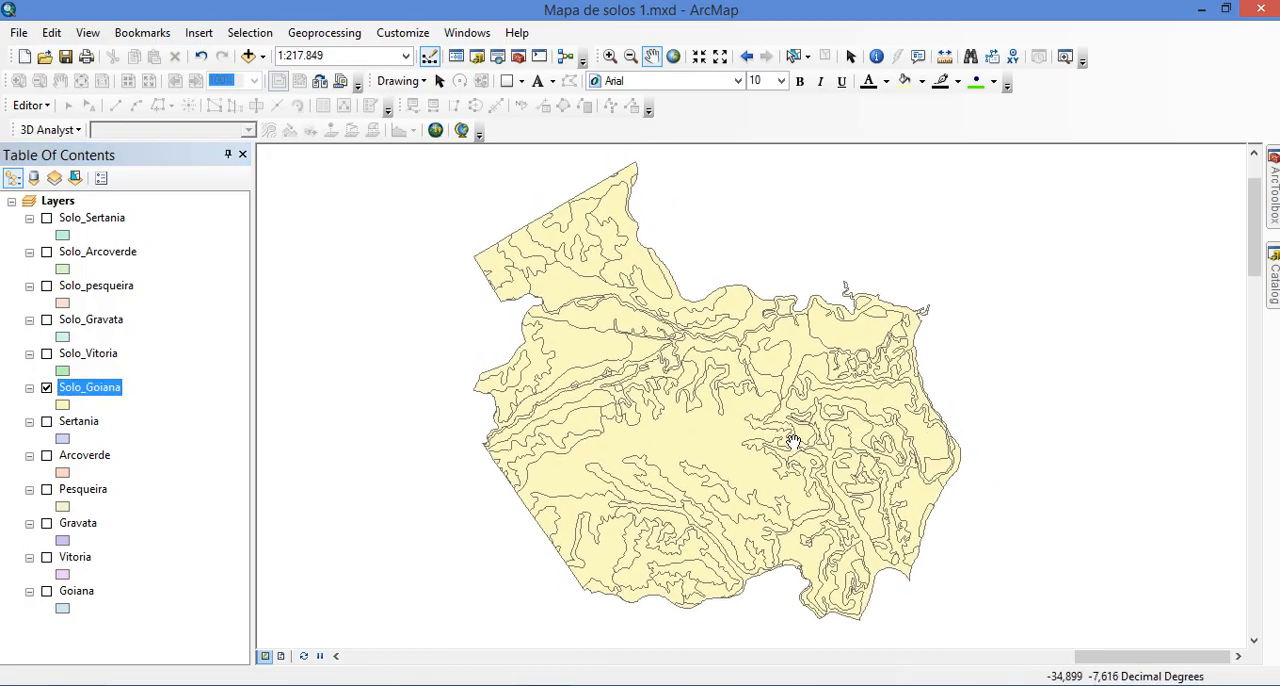
Open the Solo_Goiana layer's symbology settings and switch them to categories by unique values
left_click(106, 387)
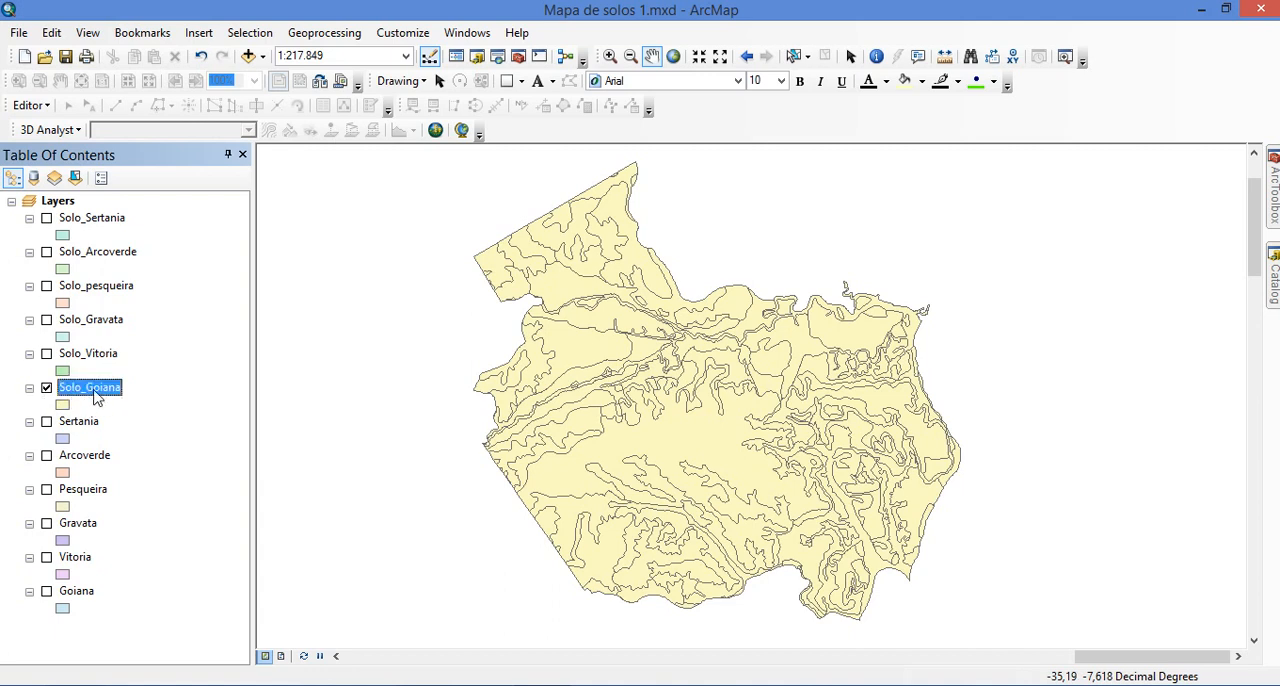
right_click(97, 397)
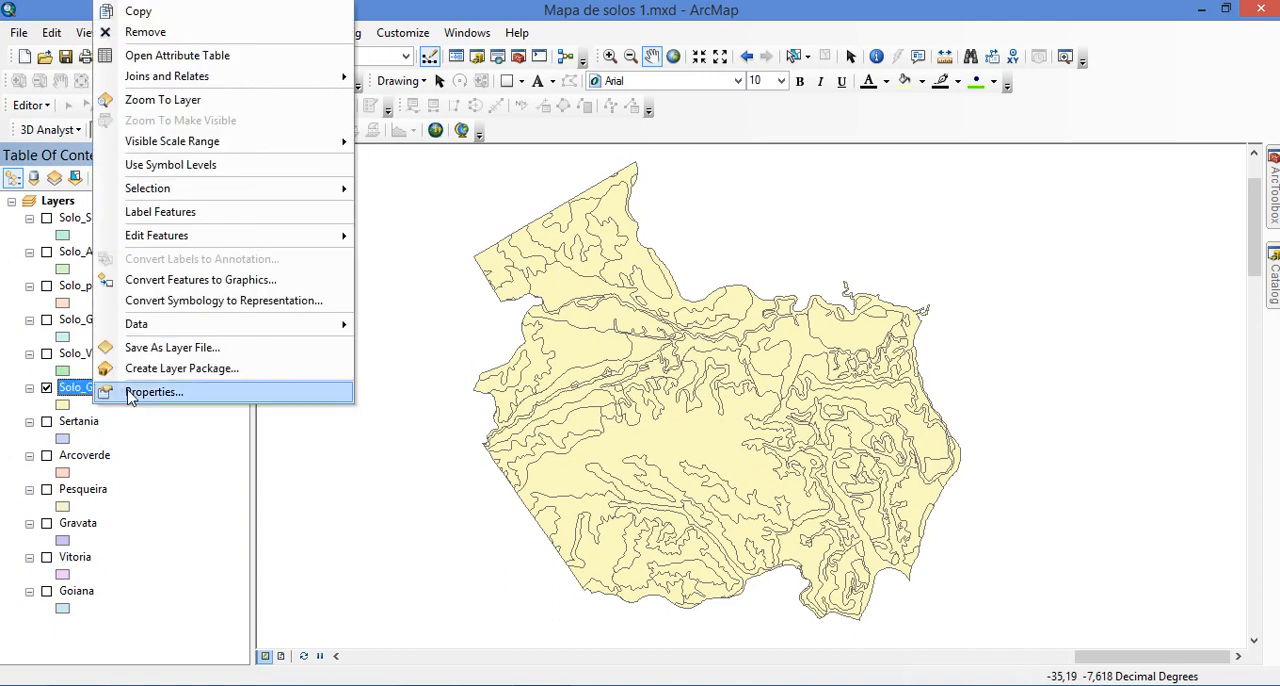
left_click(128, 397)
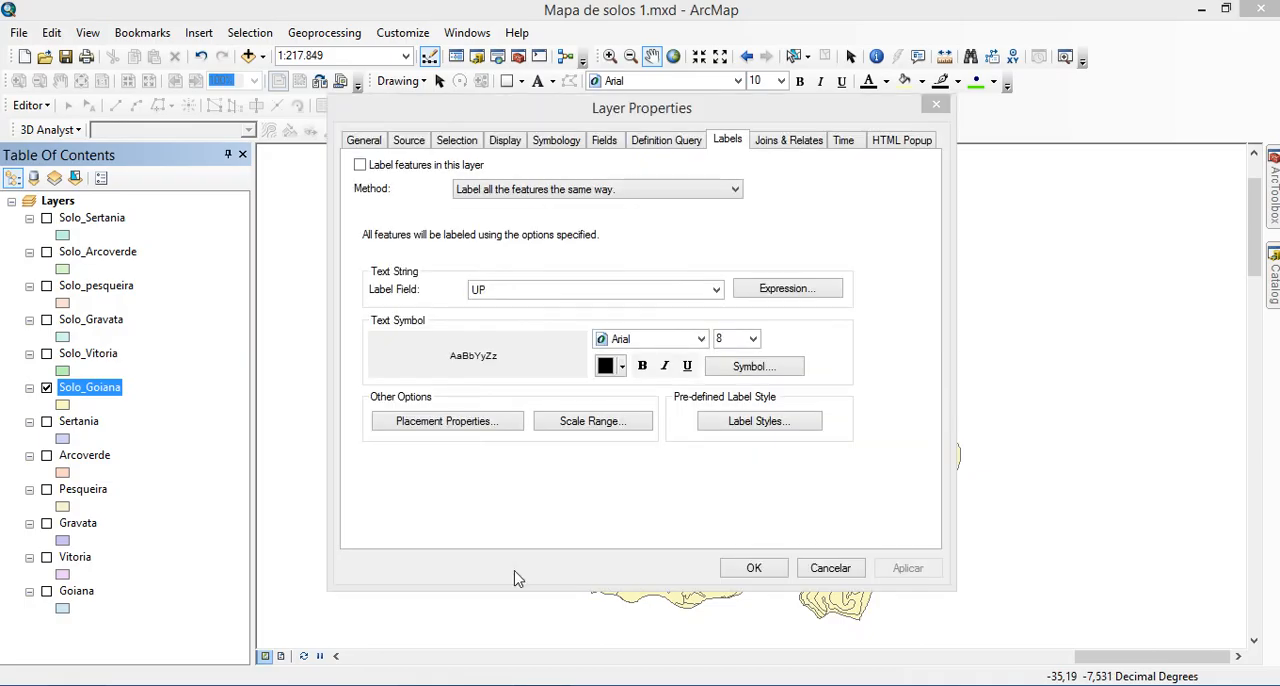
left_click(558, 146)
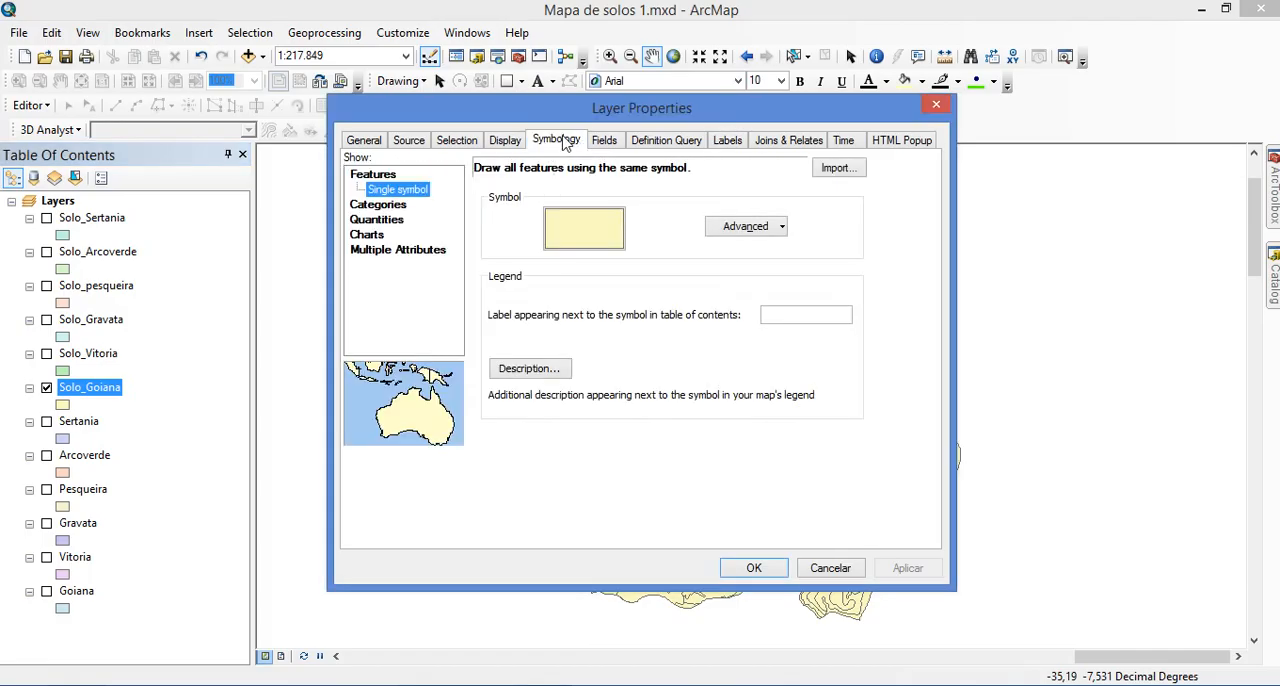
left_click(376, 204)
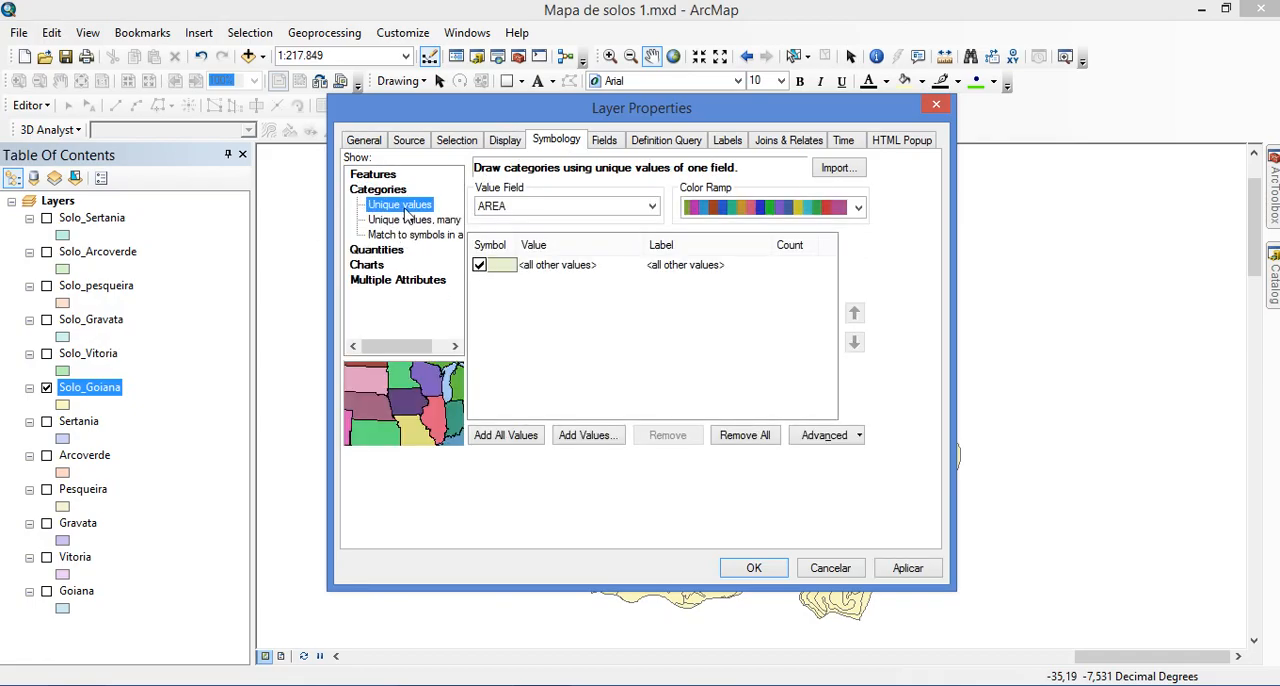
Categorise Solo_Goiana by all values of the CLASSES field and exclude the <all other values> entry
left_click(567, 207)
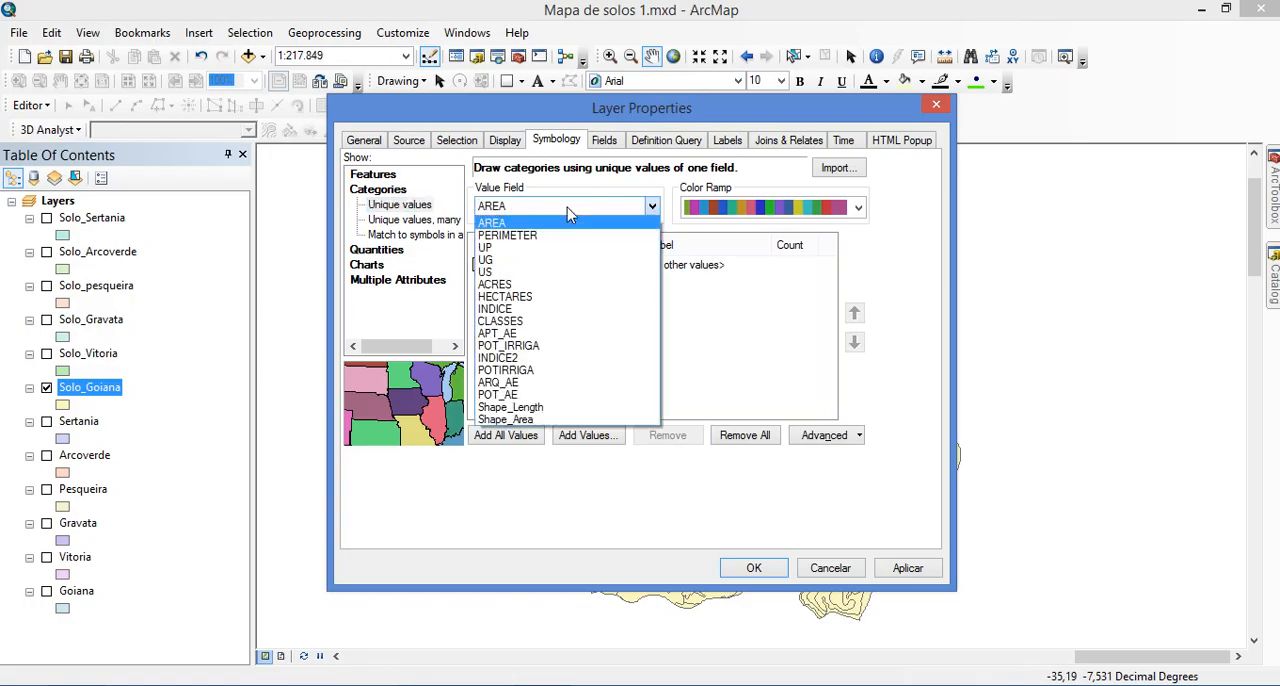
left_click(567, 207)
left_click(588, 209)
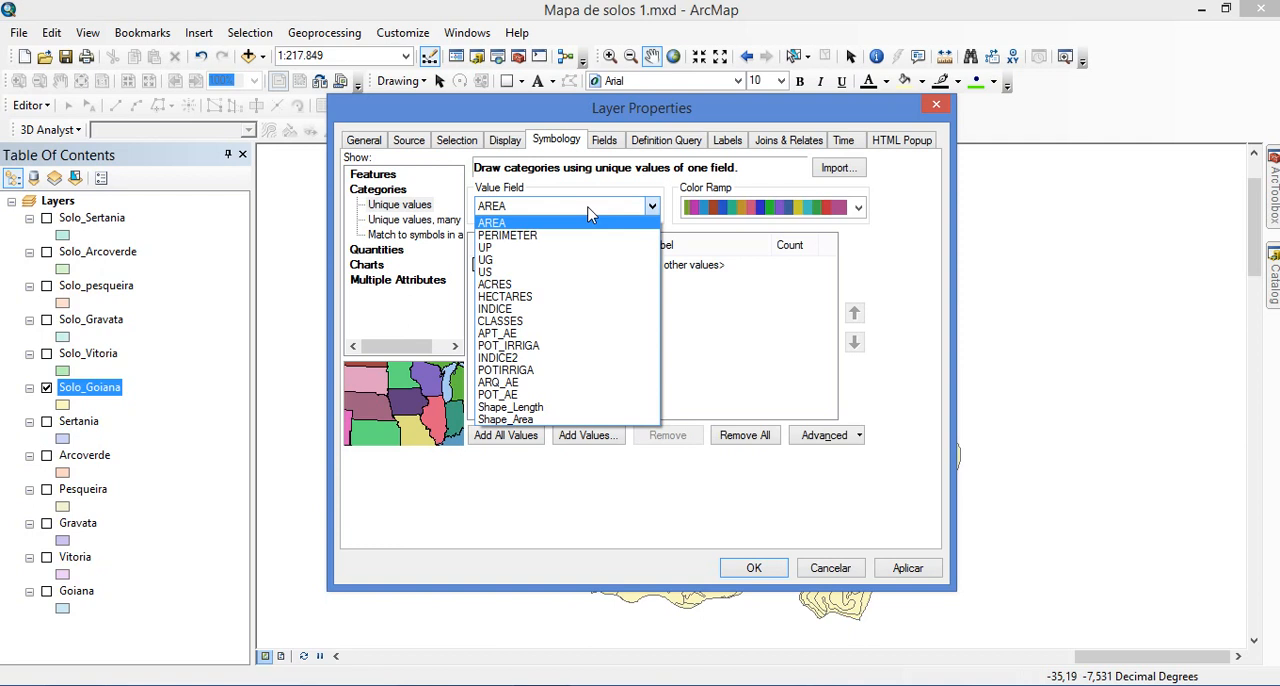
left_click(515, 322)
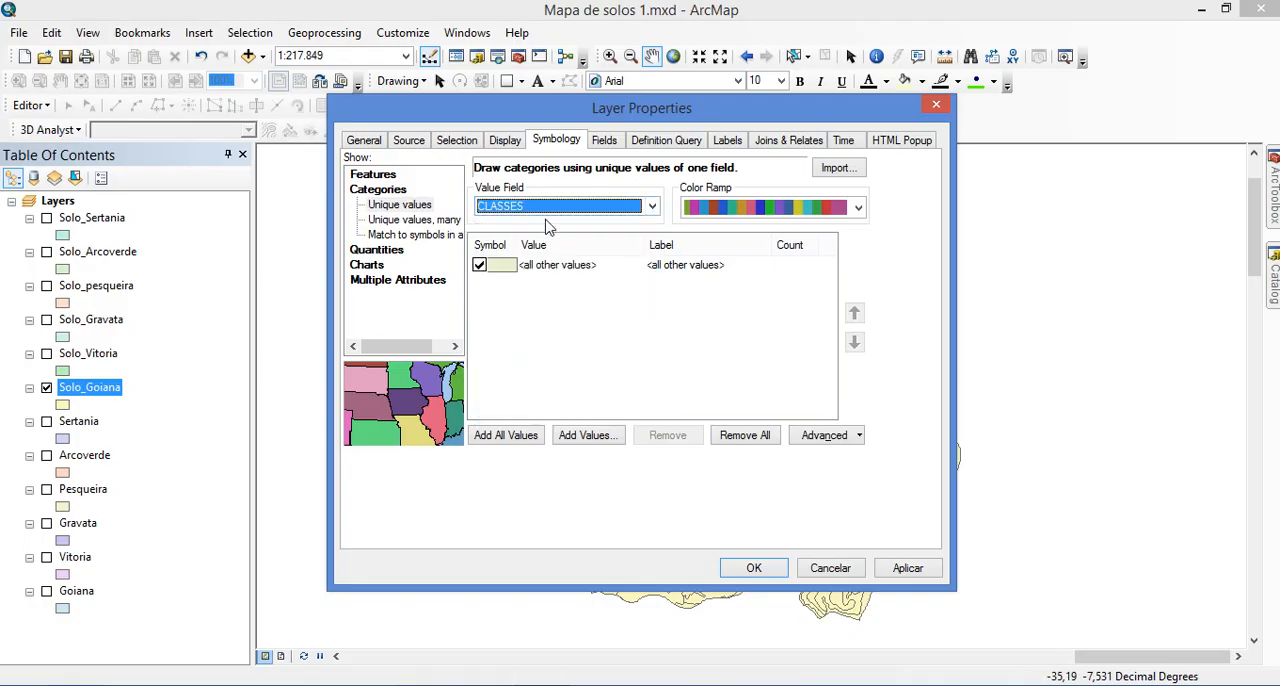
left_click(505, 438)
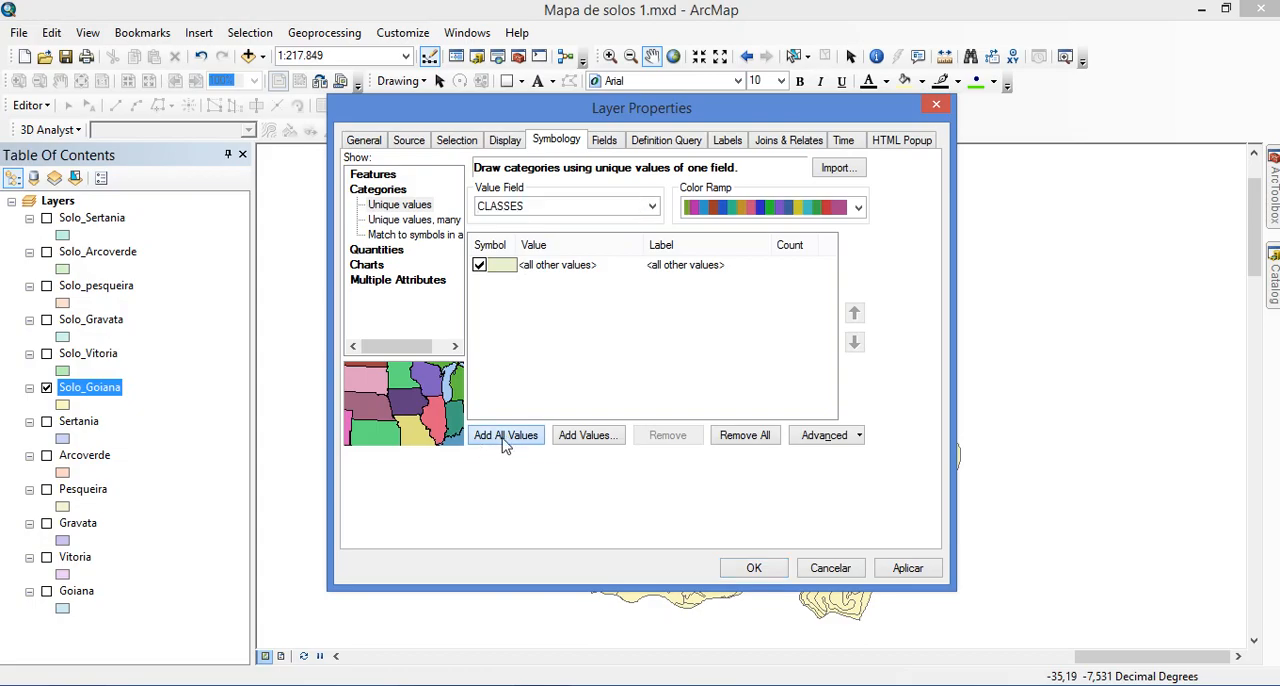
left_click_drag(835, 293, 828, 250)
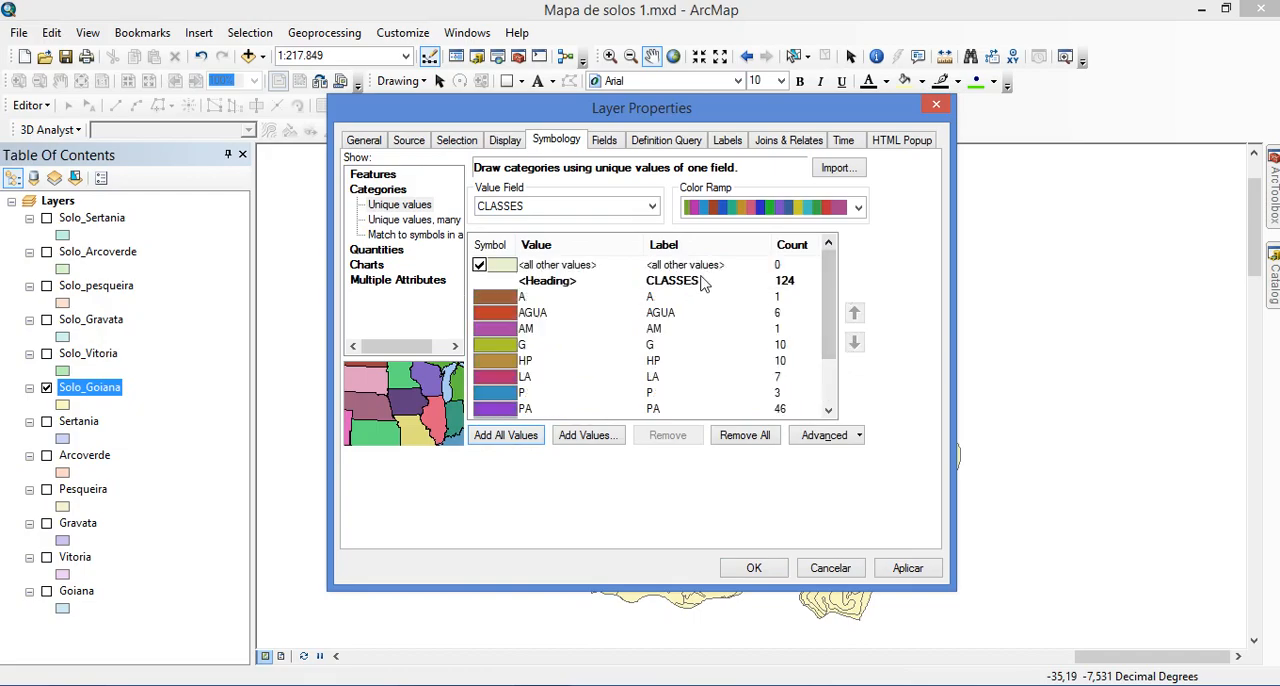
left_click(479, 265)
Review the full list of soil class codes and labels in Solo_Goiana's symbology
left_click(697, 316)
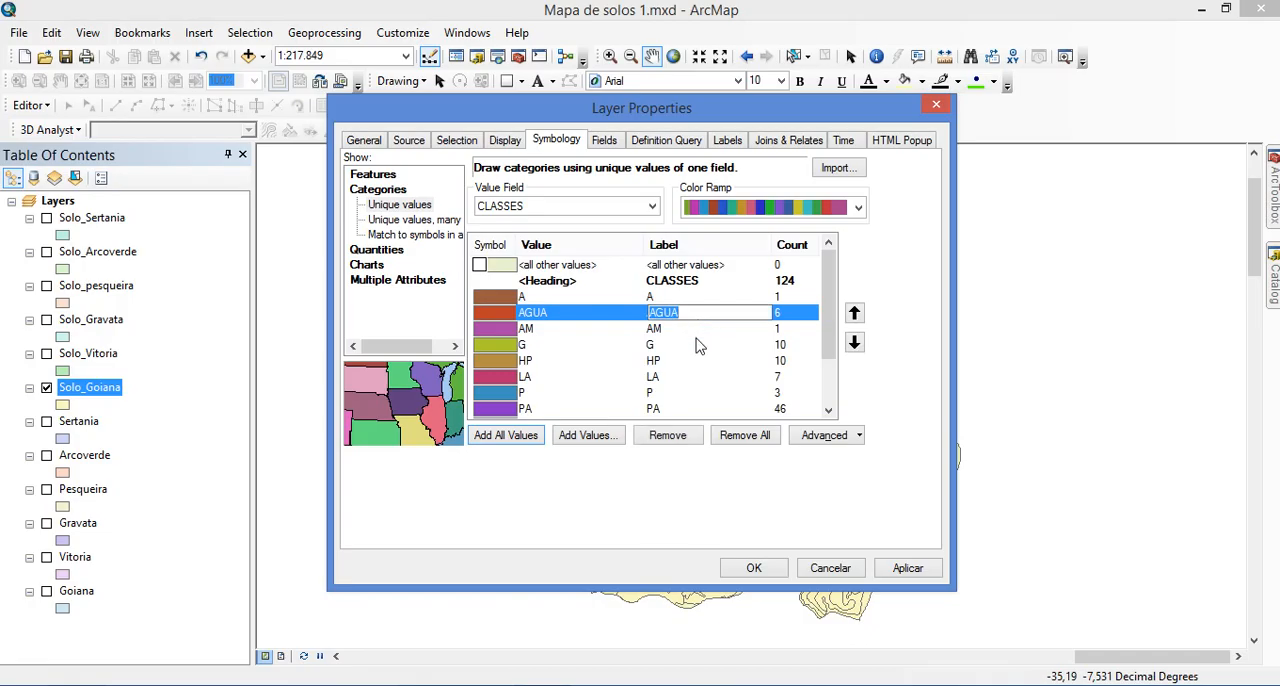
scroll(710, 350, "down", 2)
scroll(740, 357, "down", 1)
scroll(738, 362, "up", 3)
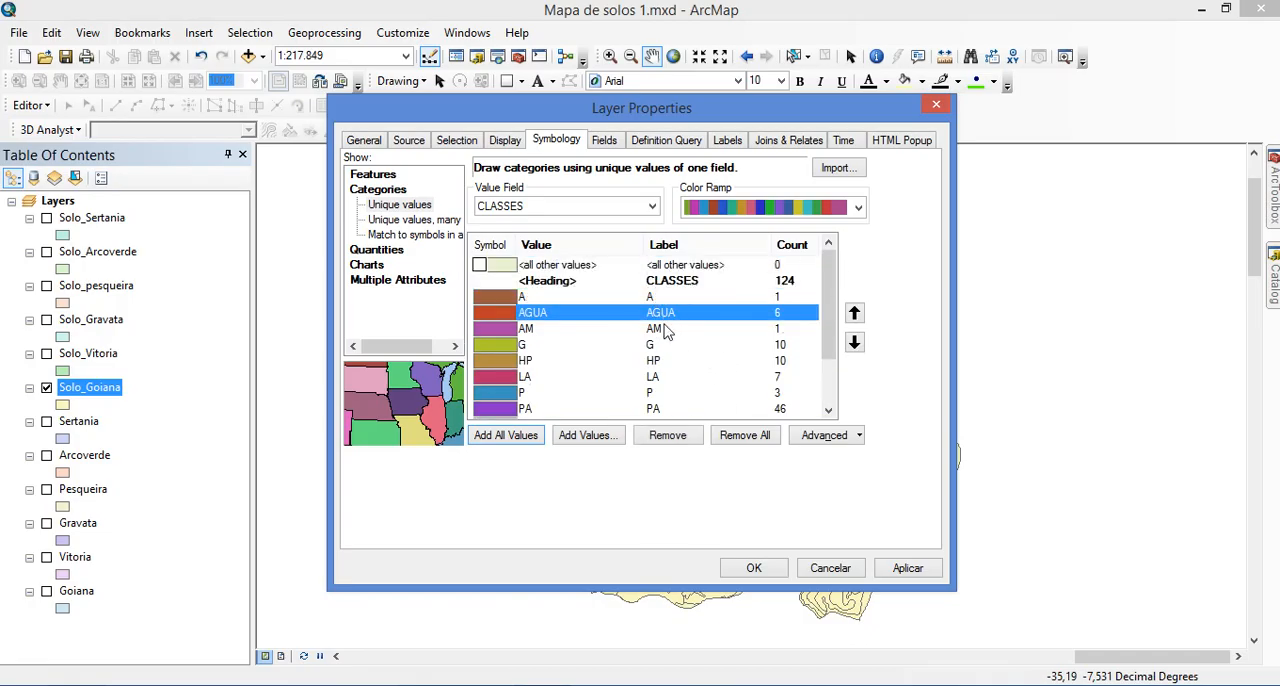
scroll(670, 380, "down", 2)
scroll(680, 395, "up", 1)
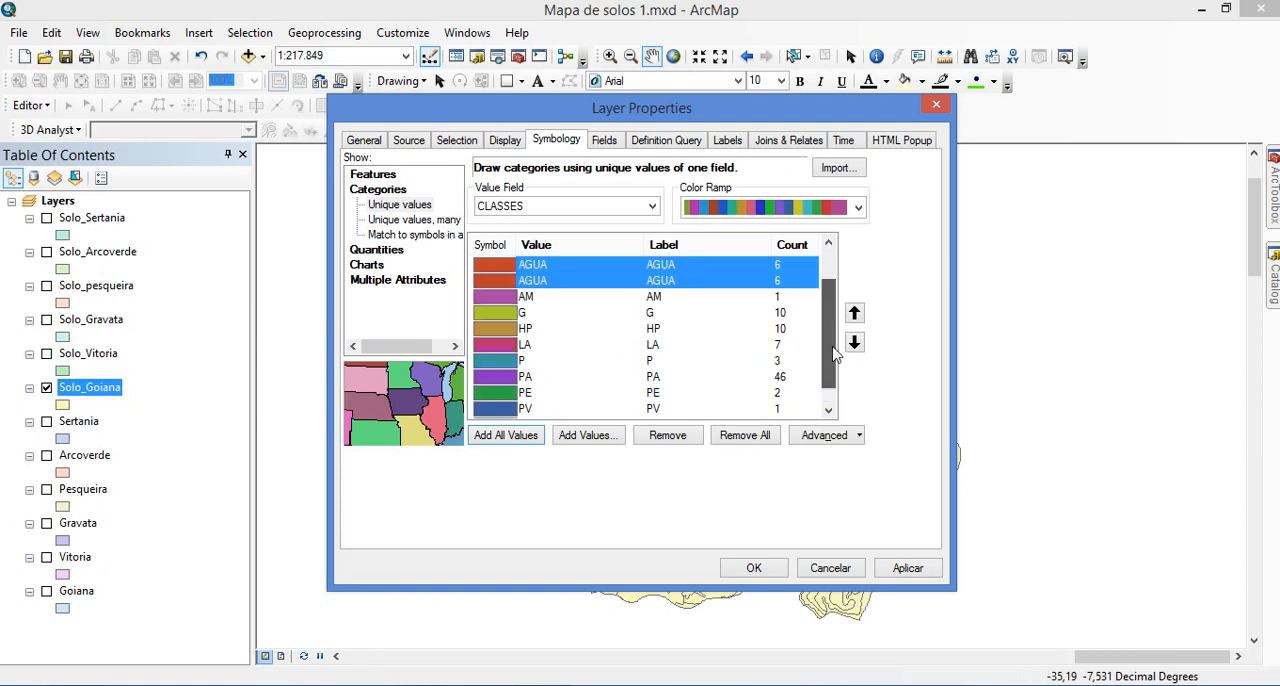
scroll(685, 400, "down", 1)
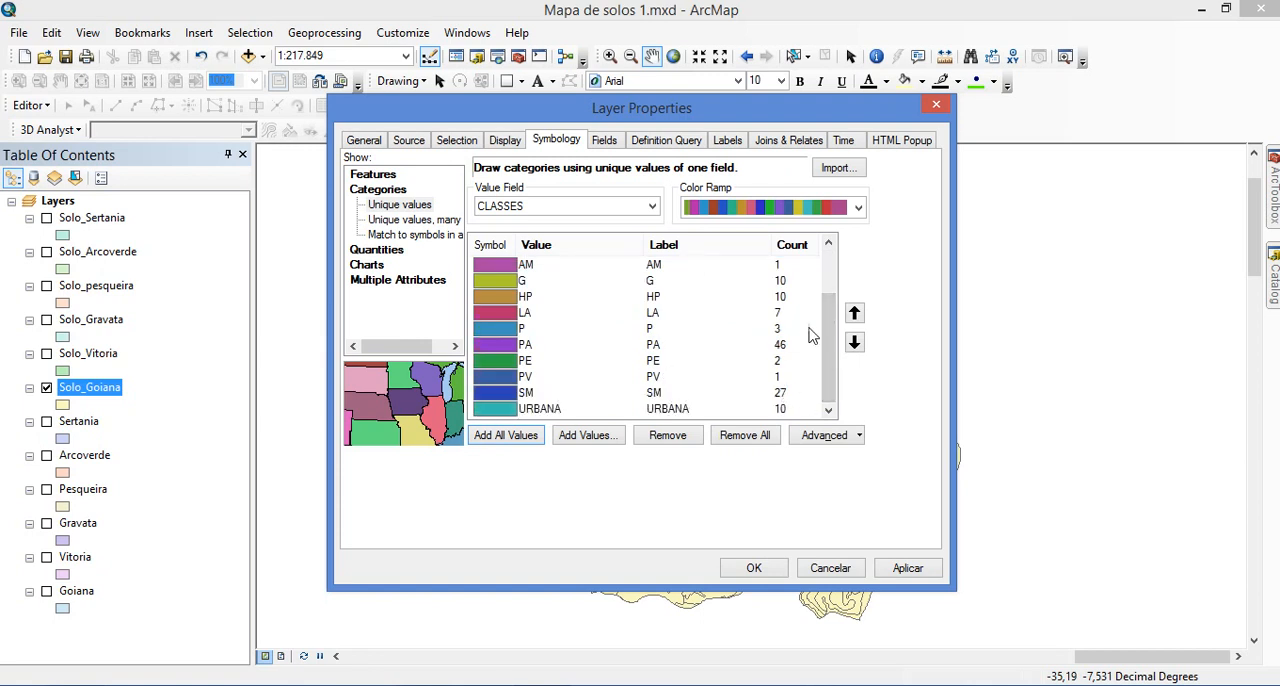
left_click_drag(830, 330, 835, 265)
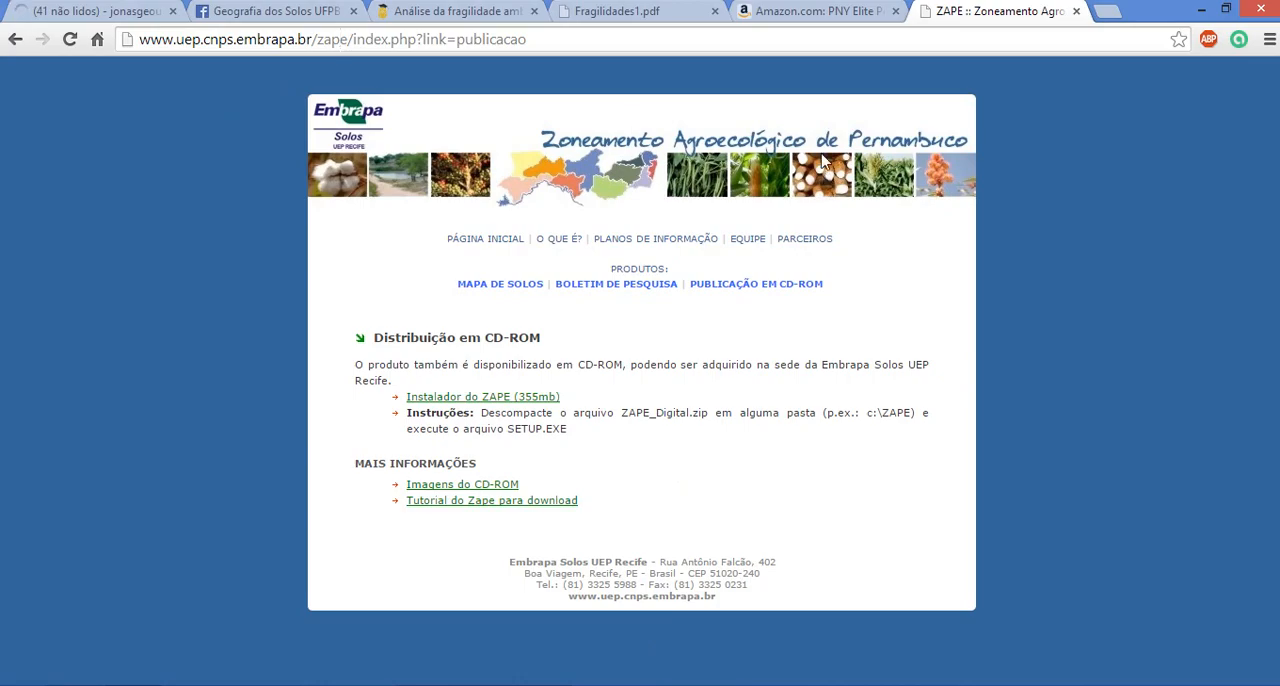
In the browser, open the Boletim de Pesquisa on Embrapa's ZAPE site and examine its table of contents for the soil legend
left_click(621, 291)
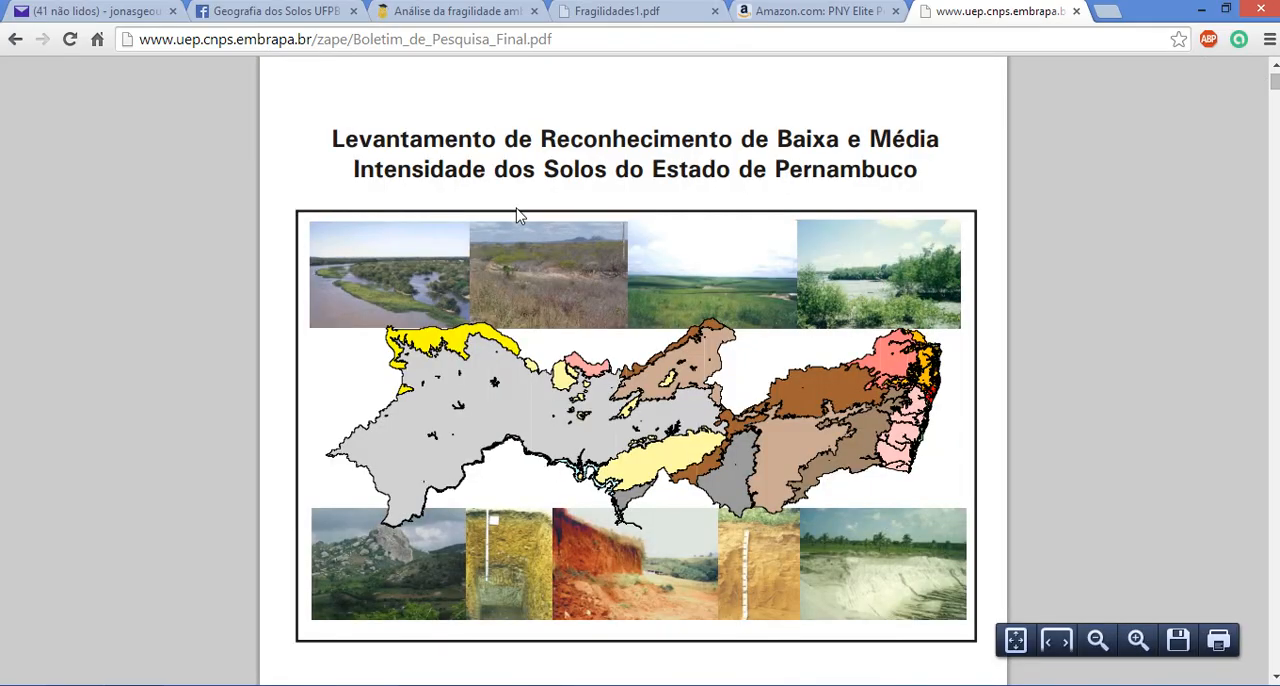
scroll(785, 196, "up", 2)
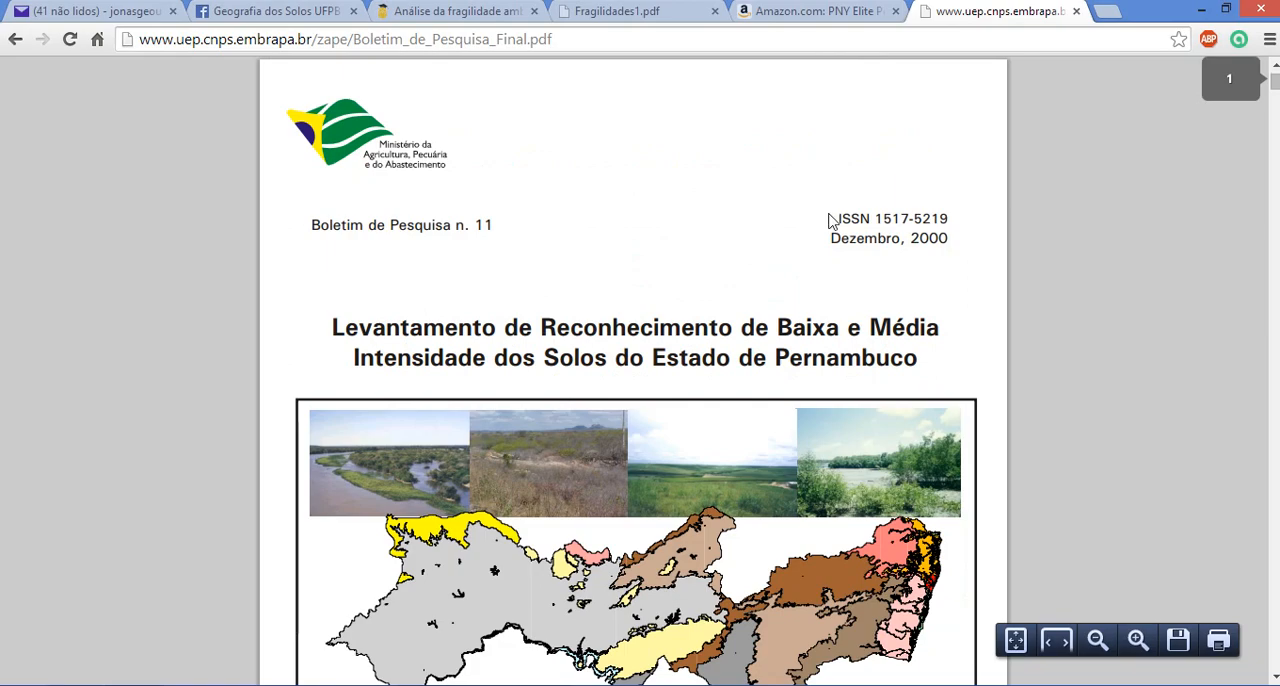
scroll(829, 220, "down", 4)
scroll(980, 397, "down", 20)
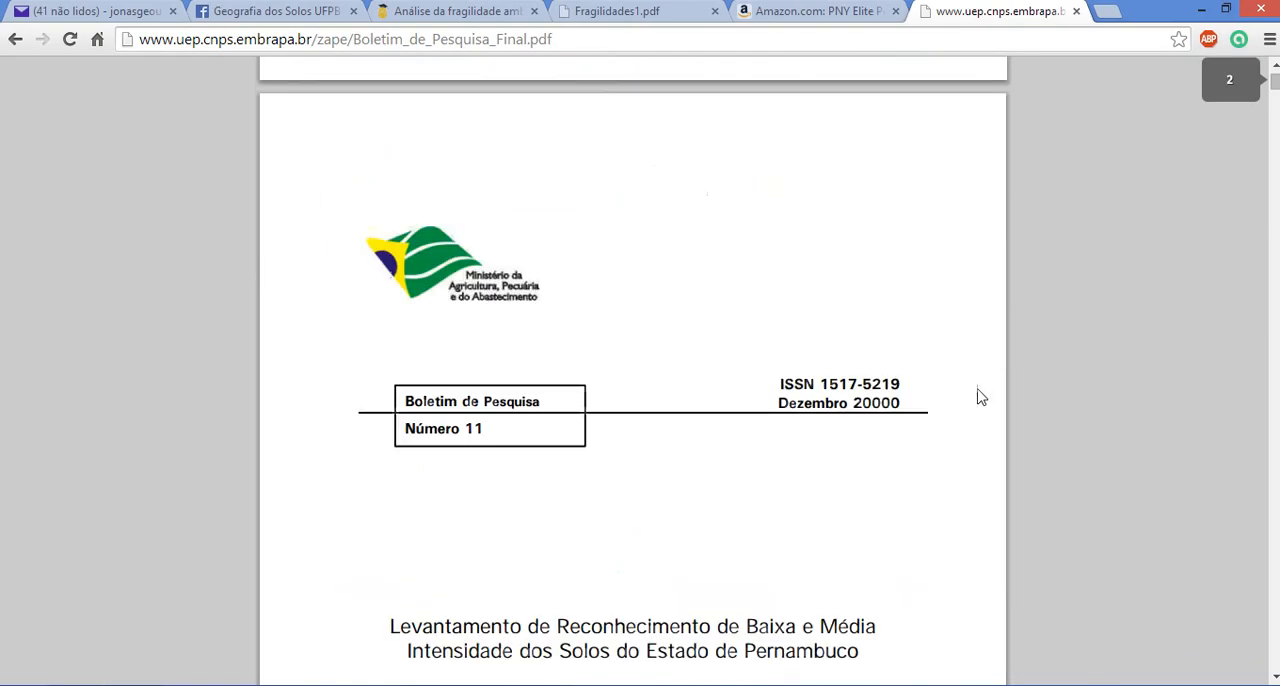
scroll(980, 397, "down", 20)
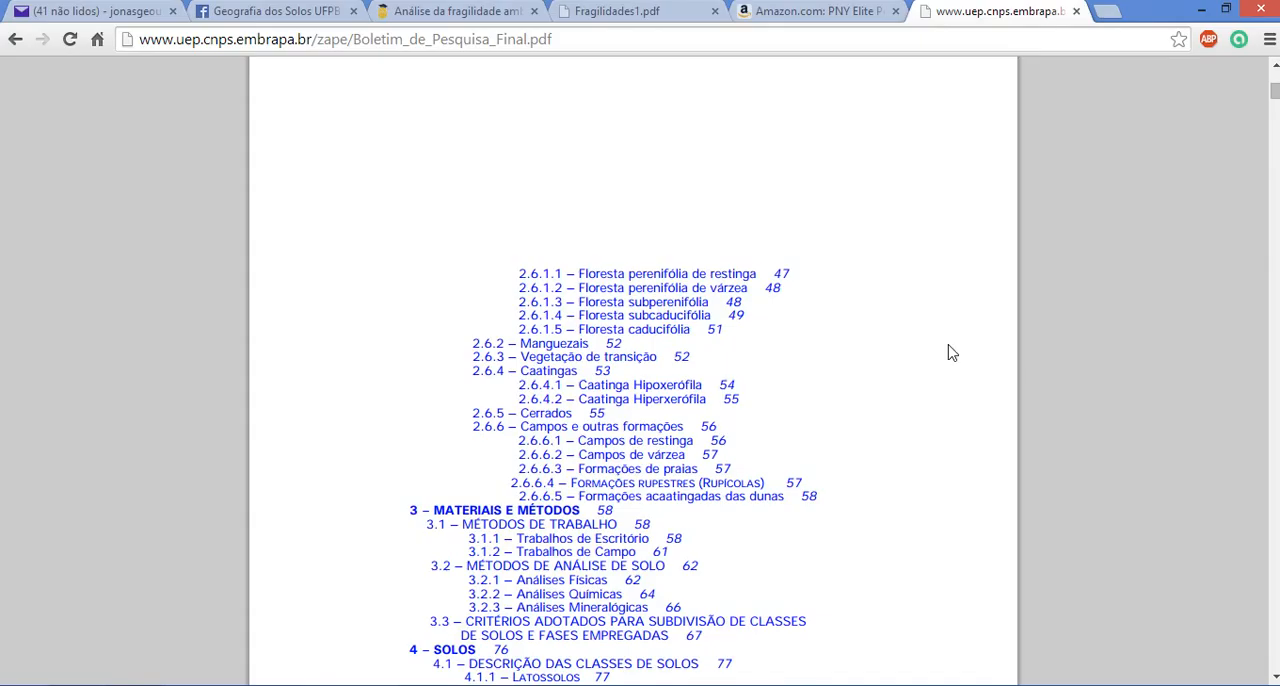
scroll(950, 352, "down", 10)
scroll(953, 352, "up", 5)
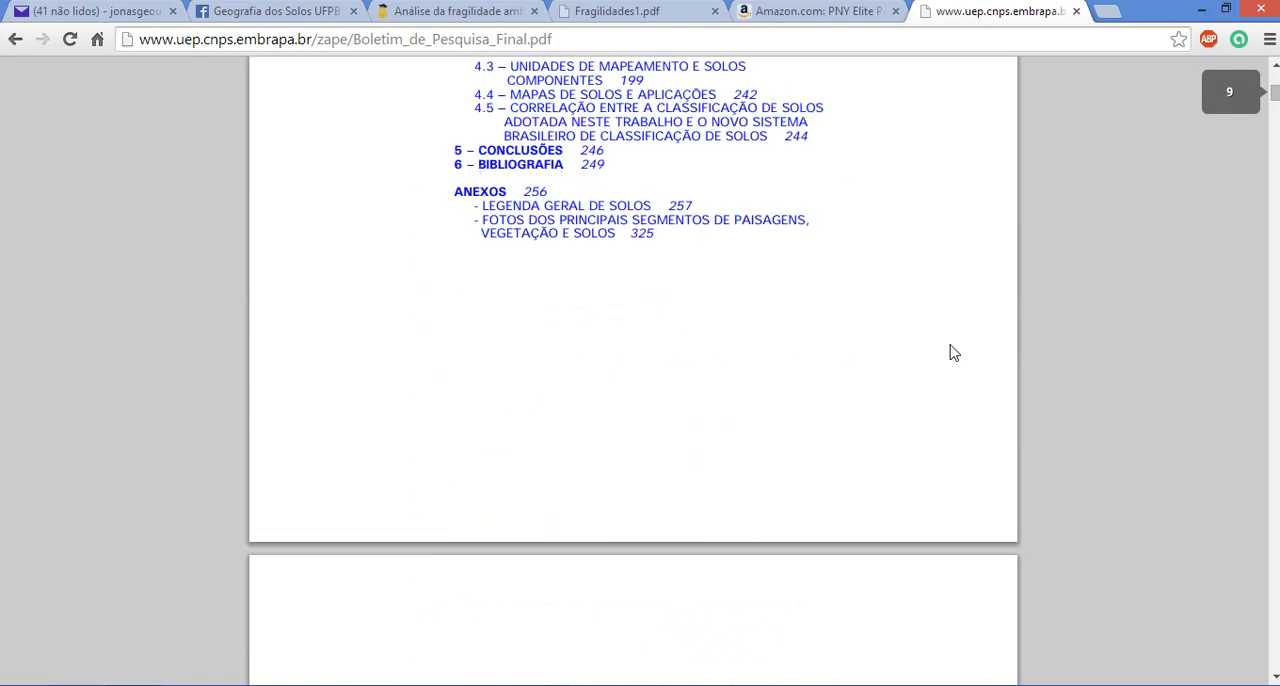
scroll(953, 352, "up", 2)
scroll(953, 352, "up", 1)
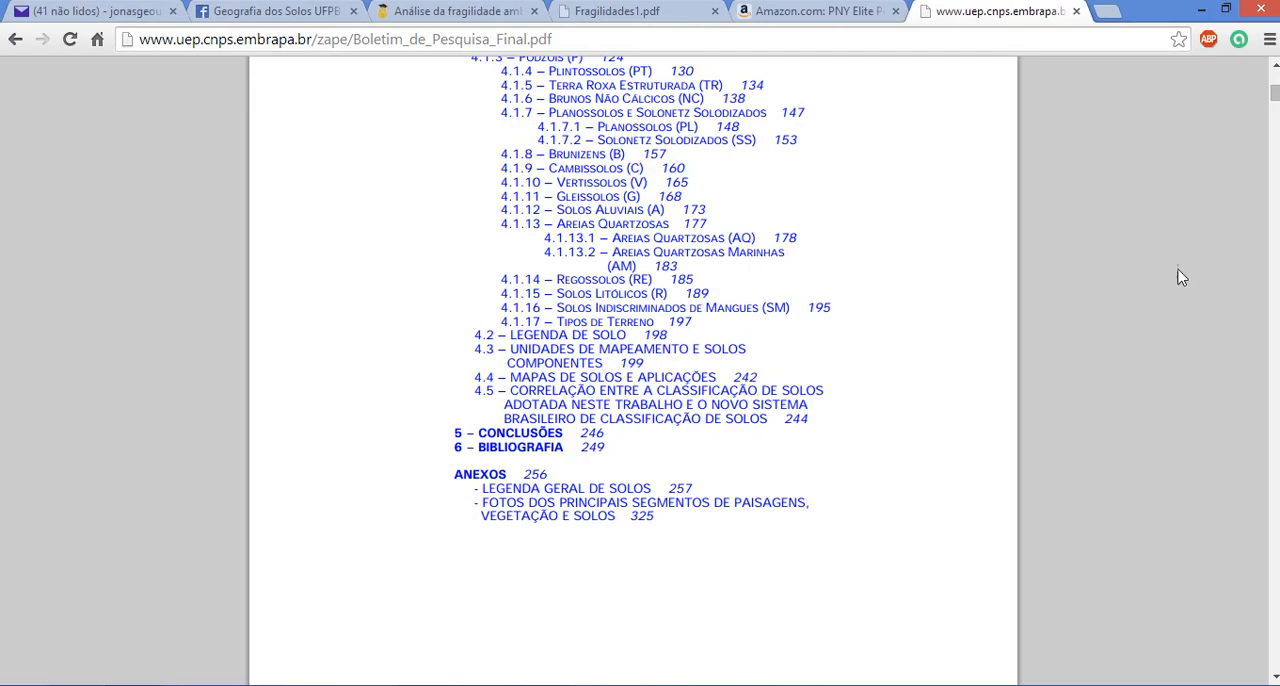
Find Tabela 2 in the bulletin and examine the legend of Pernambuco's soil class symbols and names
left_click_drag(1277, 94, 1273, 386)
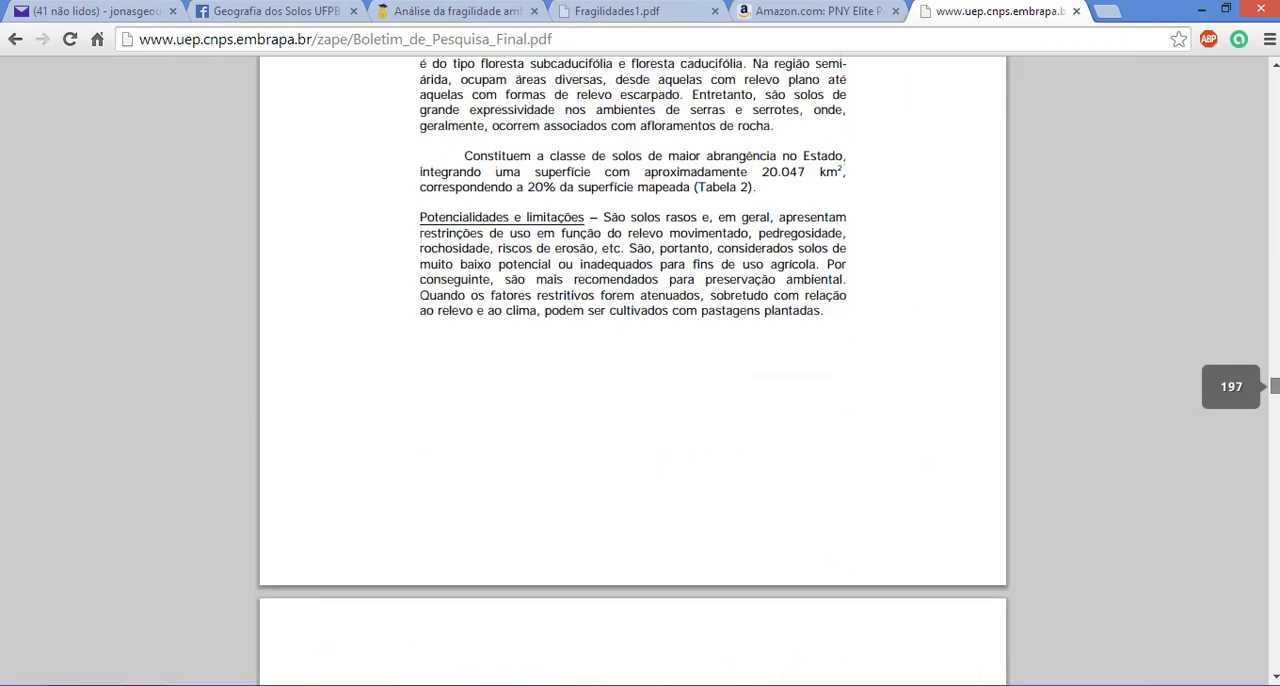
scroll(738, 424, "down", 20)
scroll(742, 398, "down", 20)
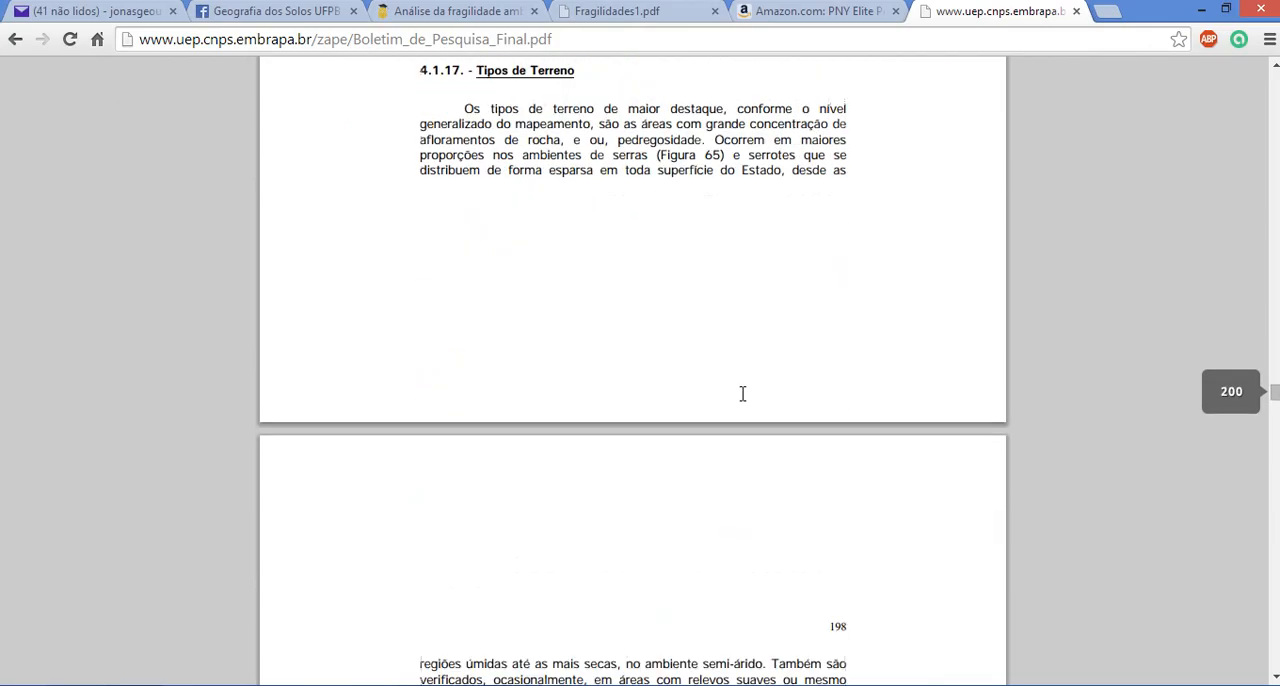
scroll(740, 397, "up", 5)
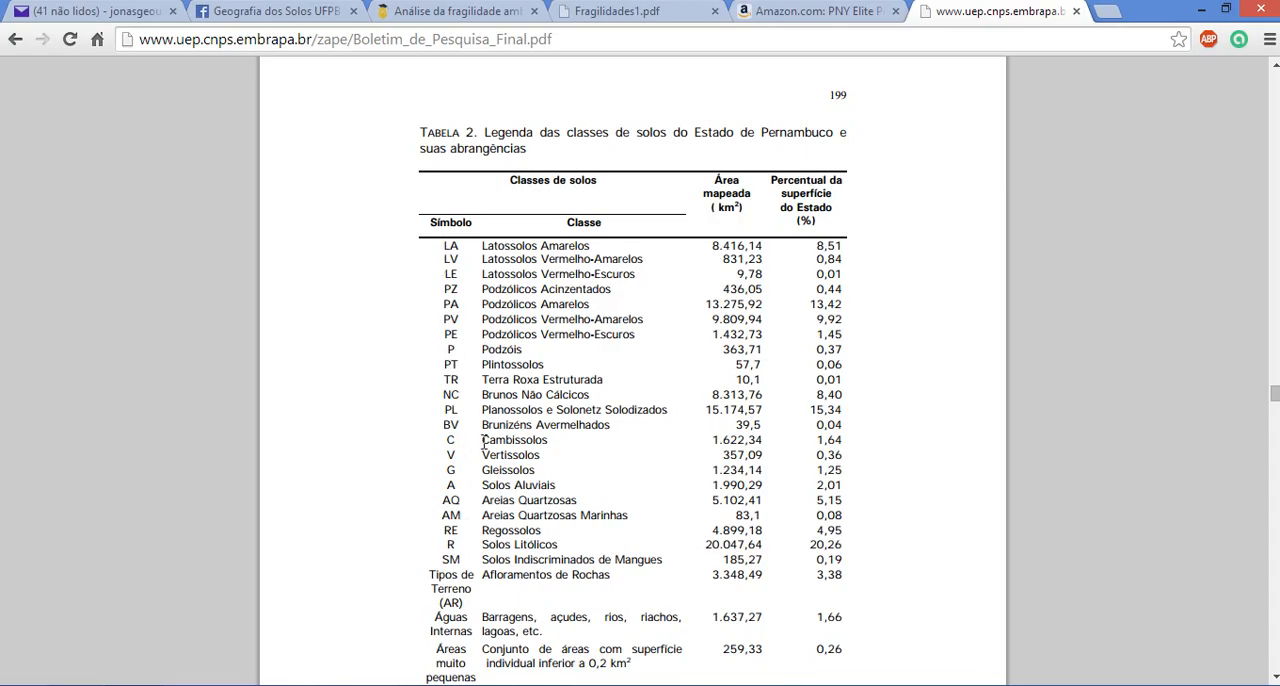
scroll(810, 120, "up", 5)
scroll(657, 300, "down", 15)
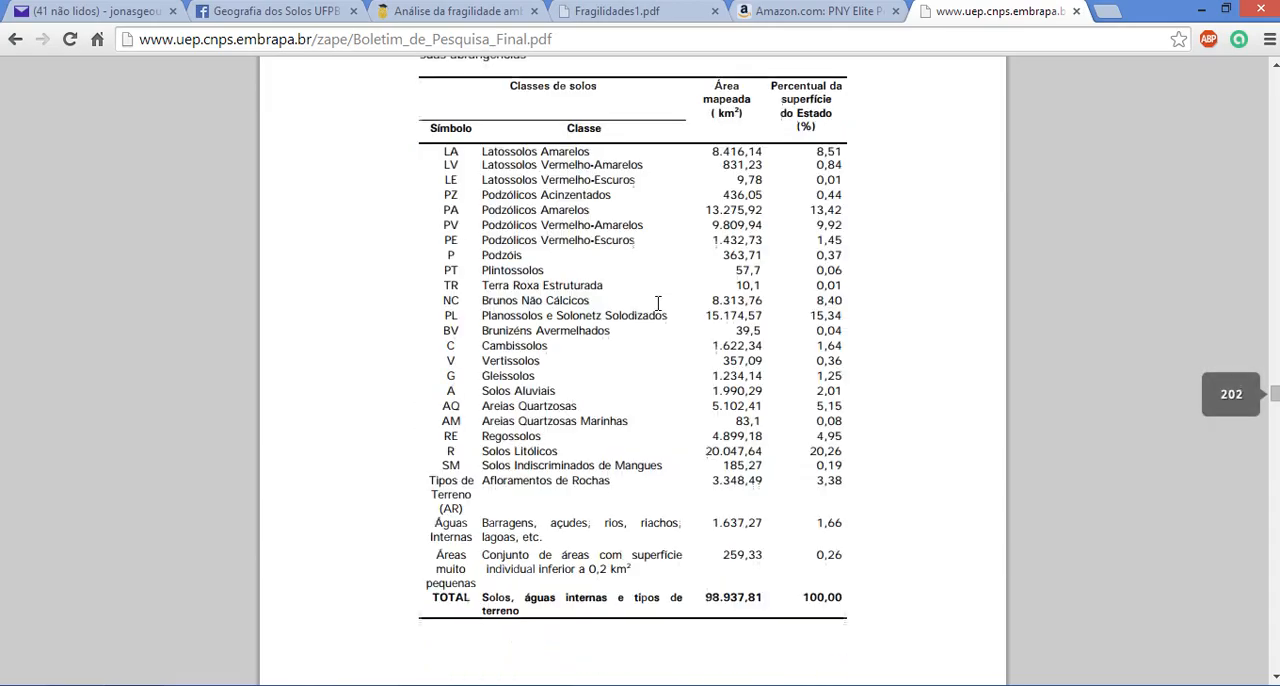
Look through Tabela 3 on the mapping units' component soils, ending at its first page with symbols A to LA
scroll(572, 350, "down", 4)
scroll(572, 350, "up", 4)
scroll(570, 348, "down", 9)
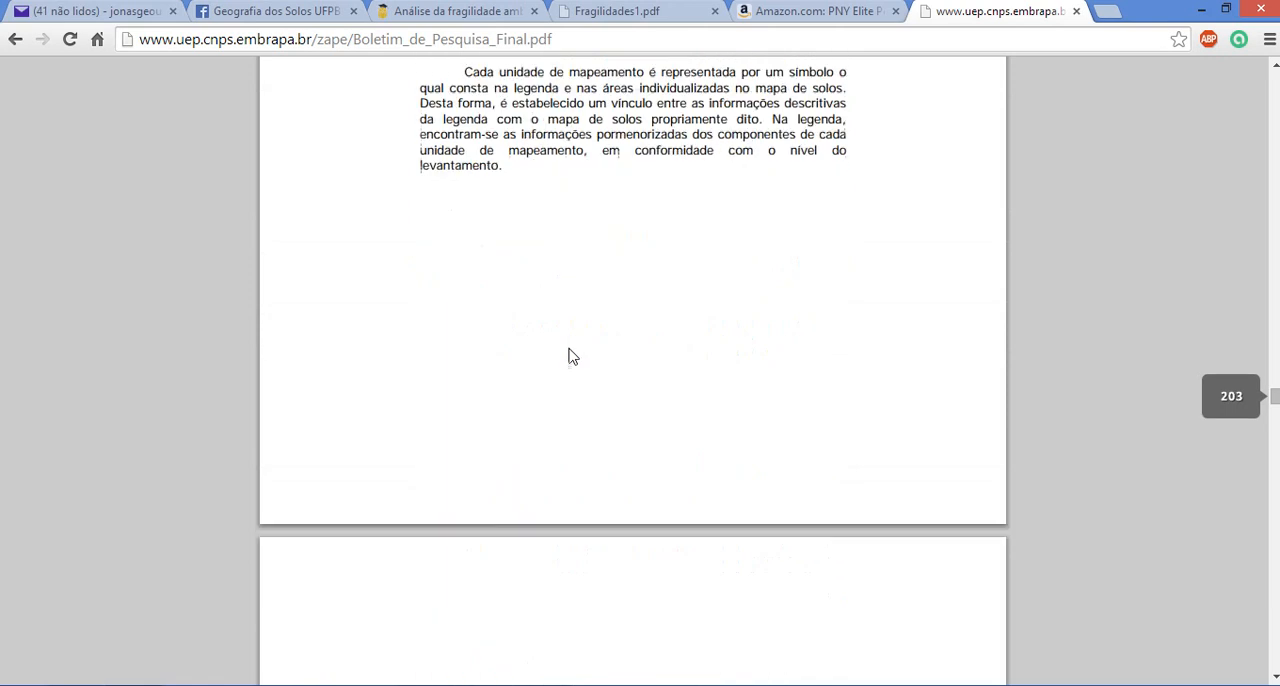
scroll(549, 331, "down", 10)
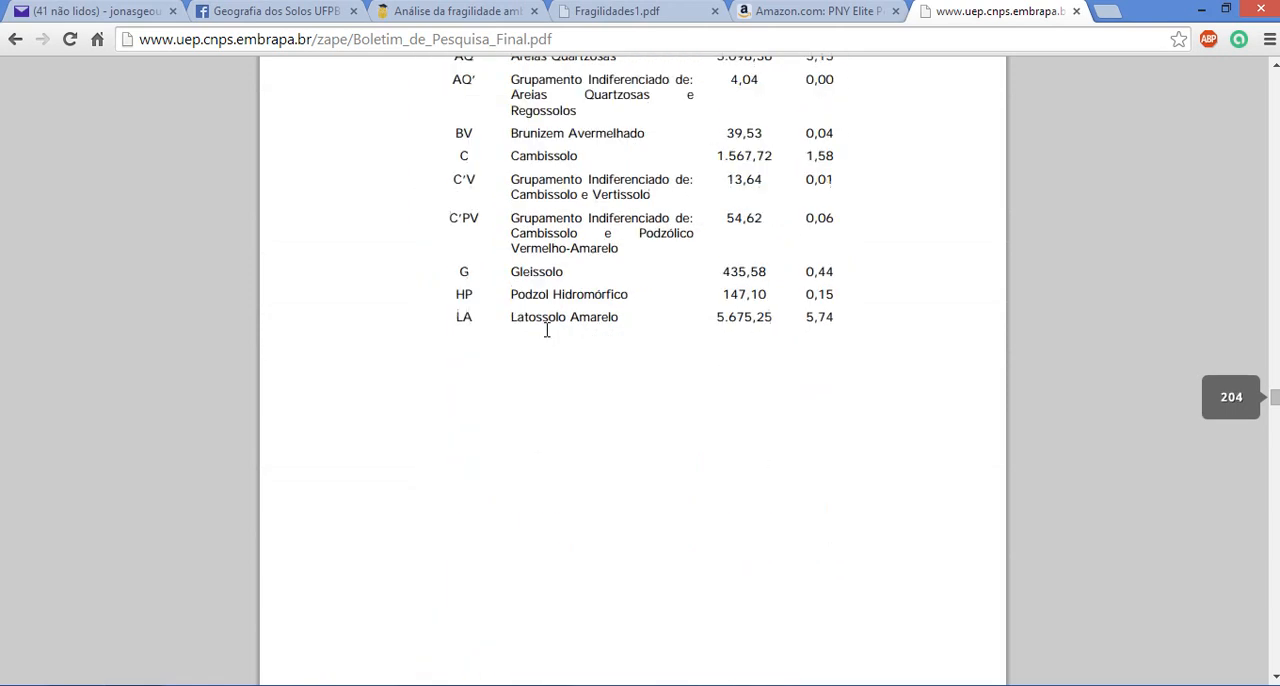
scroll(528, 354, "down", 15)
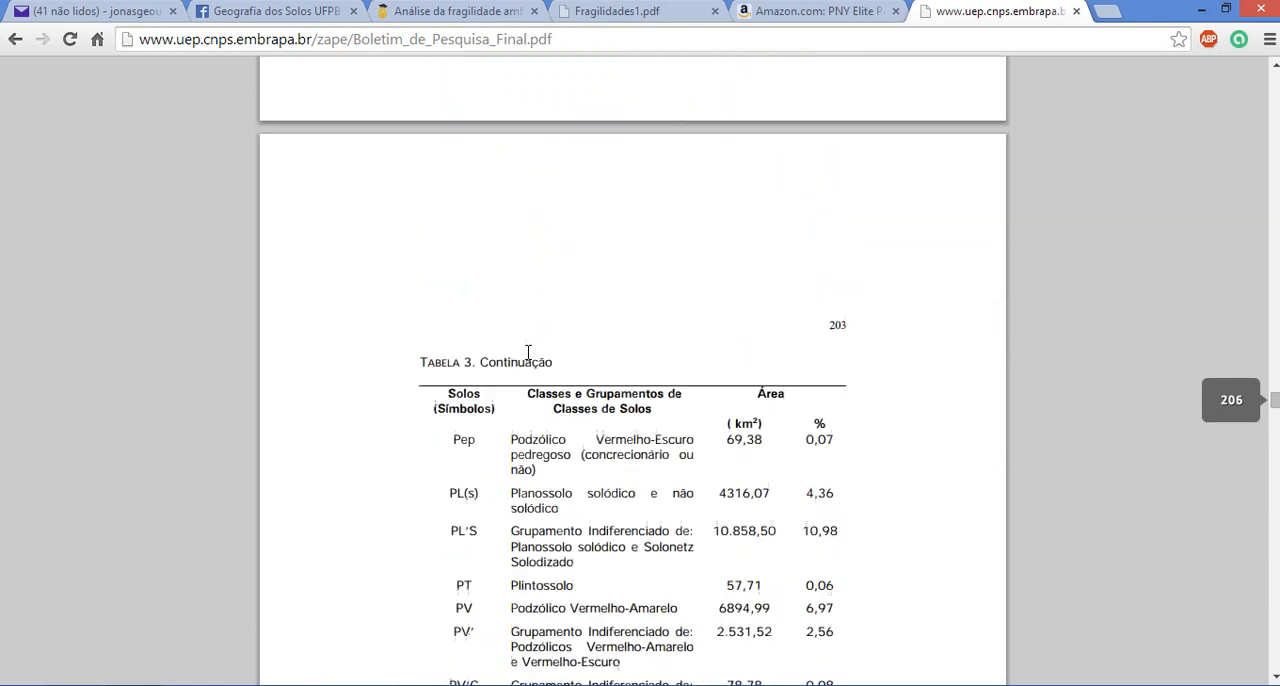
scroll(530, 360, "down", 4)
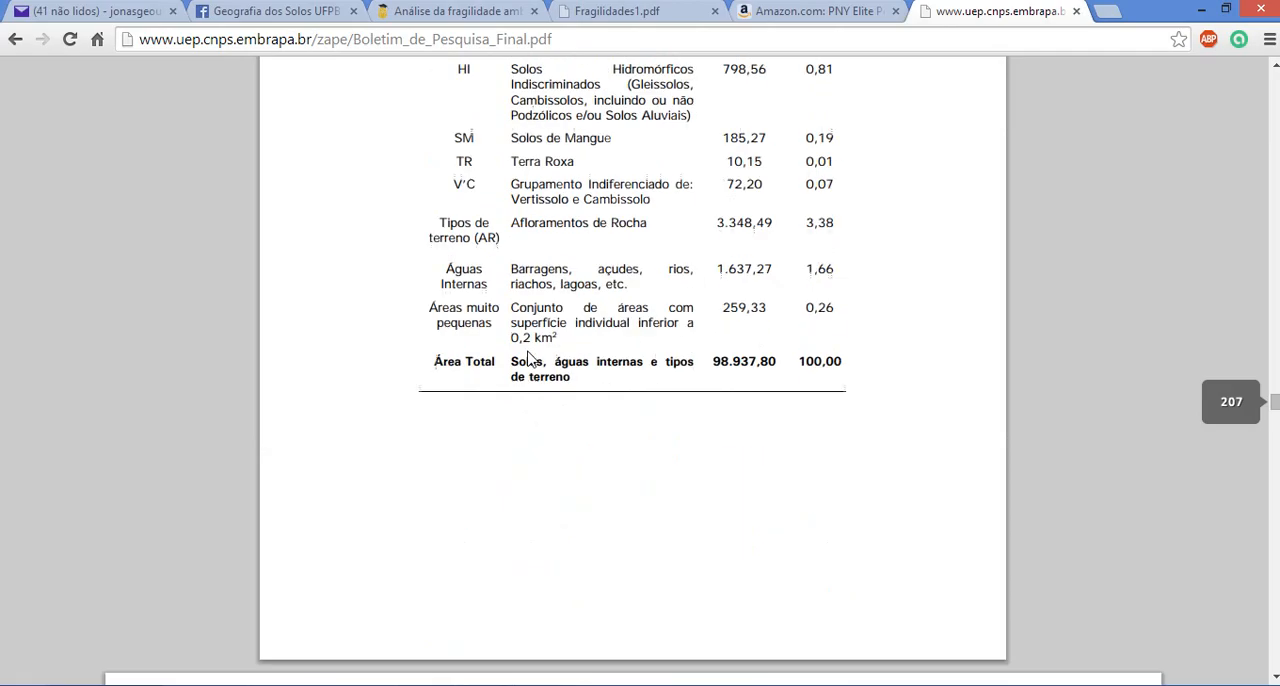
scroll(546, 364, "up", 20)
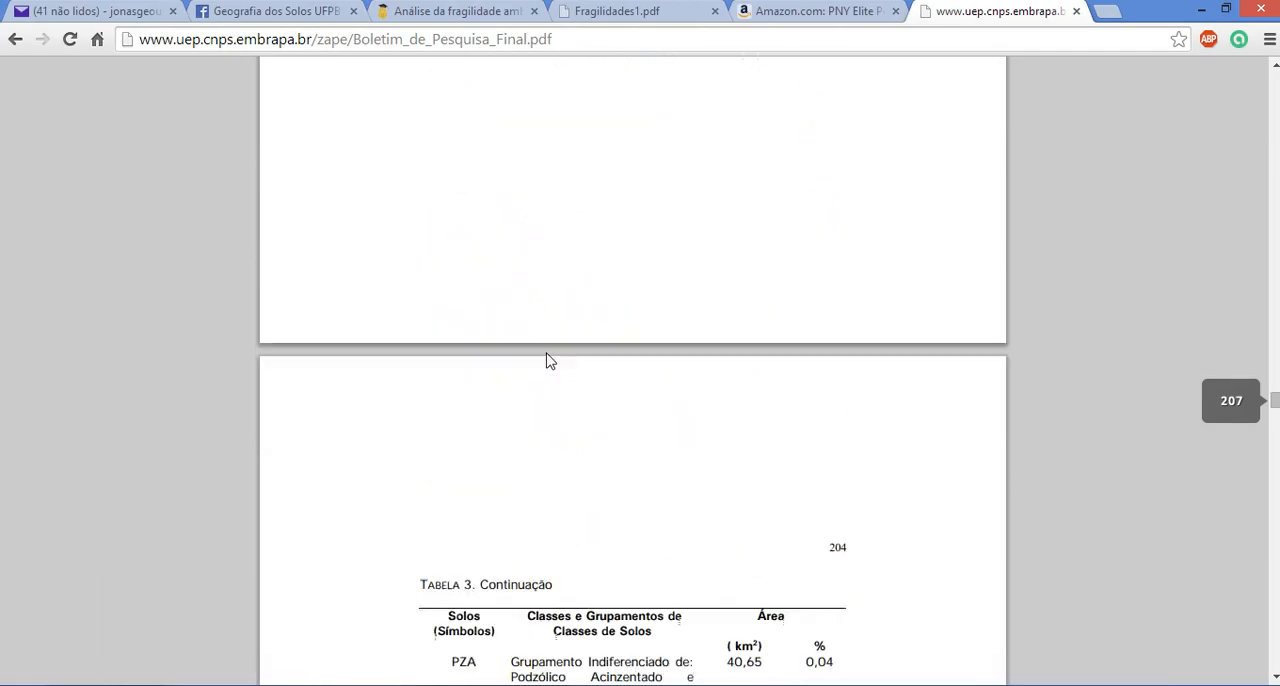
scroll(531, 318, "up", 5)
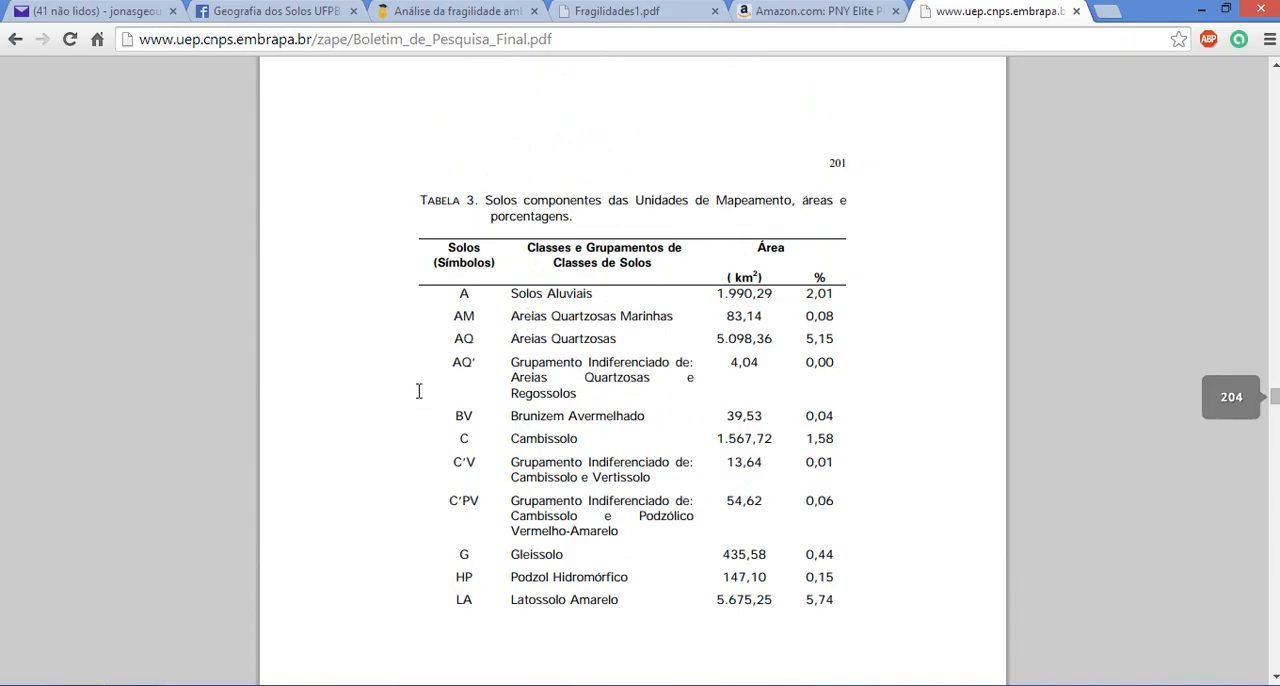
Compare Solo_Goiana's class codes with Tabela 3, copy the name "Solos Aluviais" for symbol A, and return to ArcMap
left_click(542, 684)
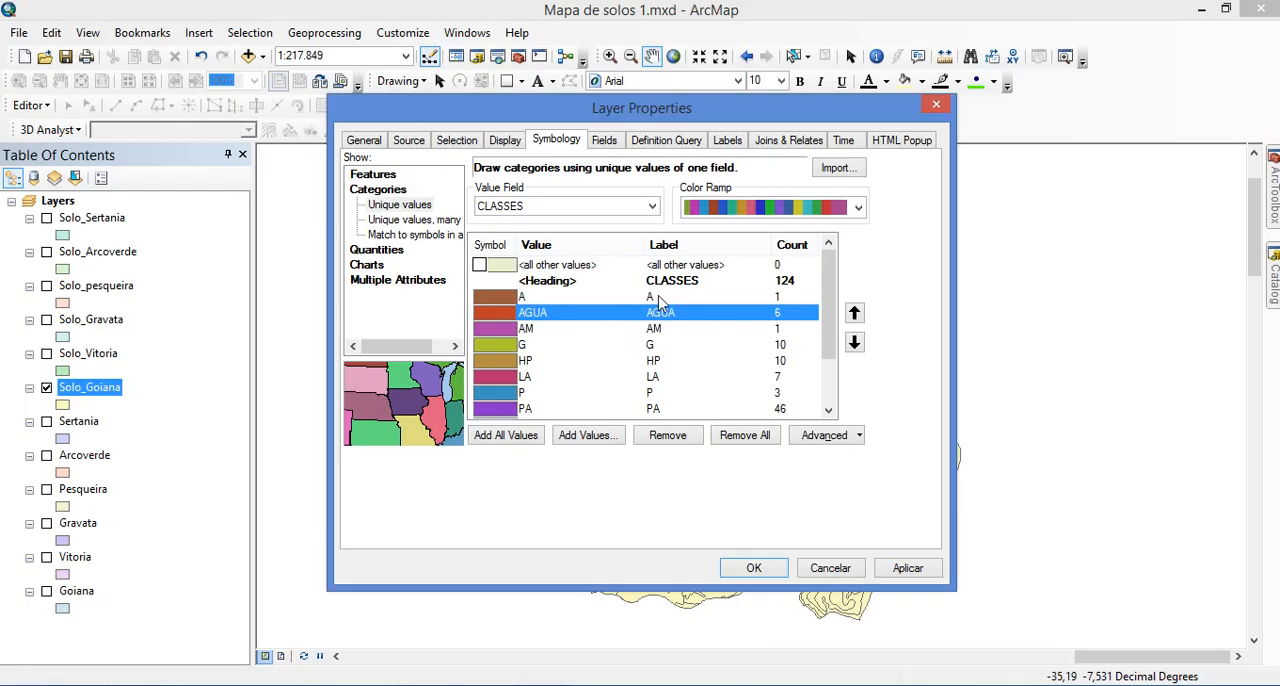
key("alt+Tab")
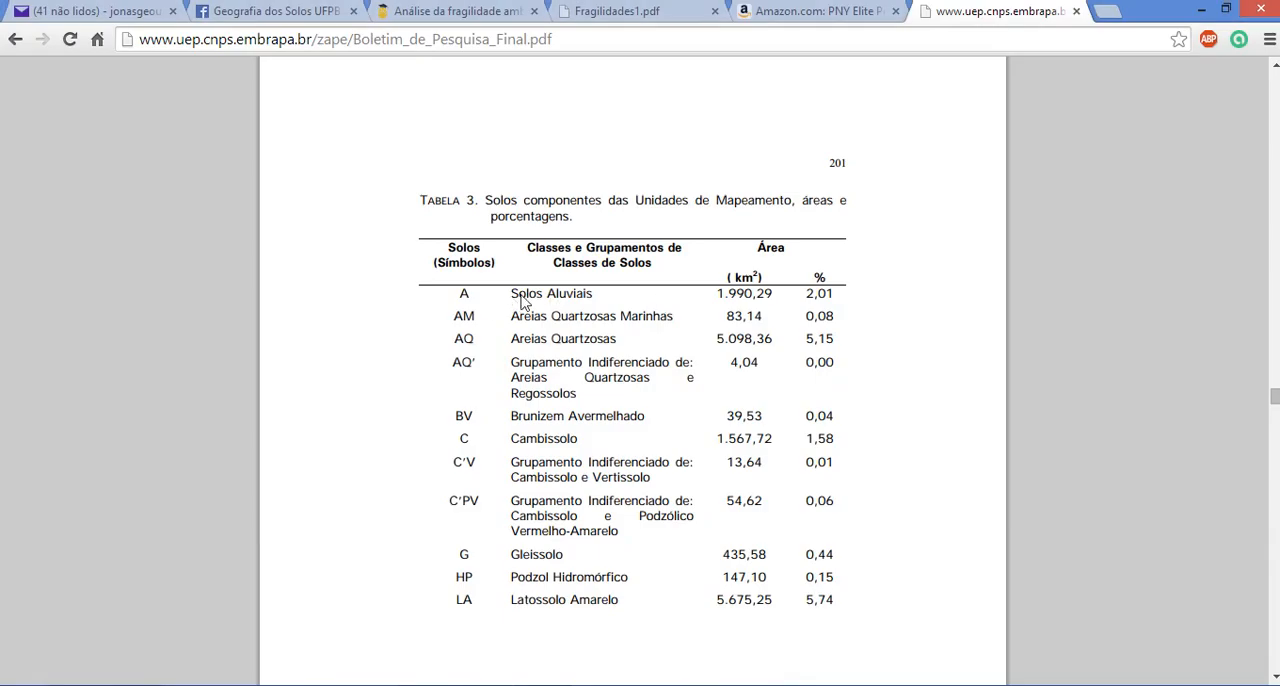
left_click_drag(512, 294, 589, 297)
key("ctrl+c")
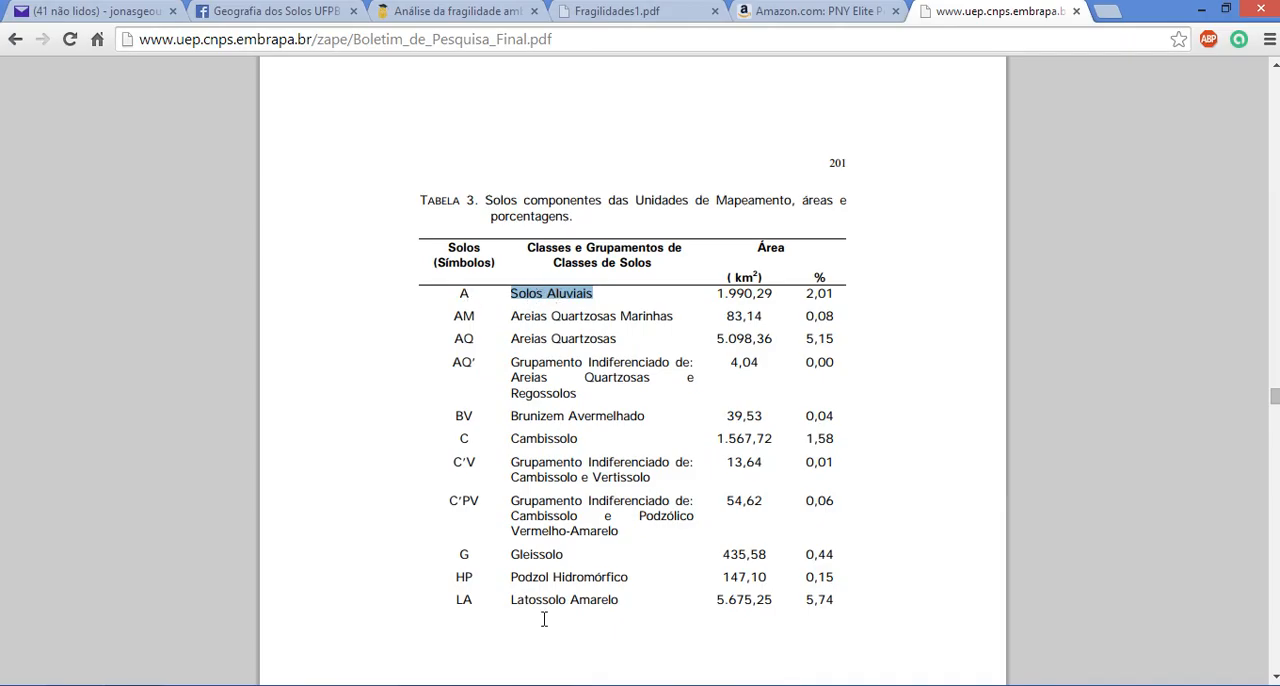
key("alt+Tab")
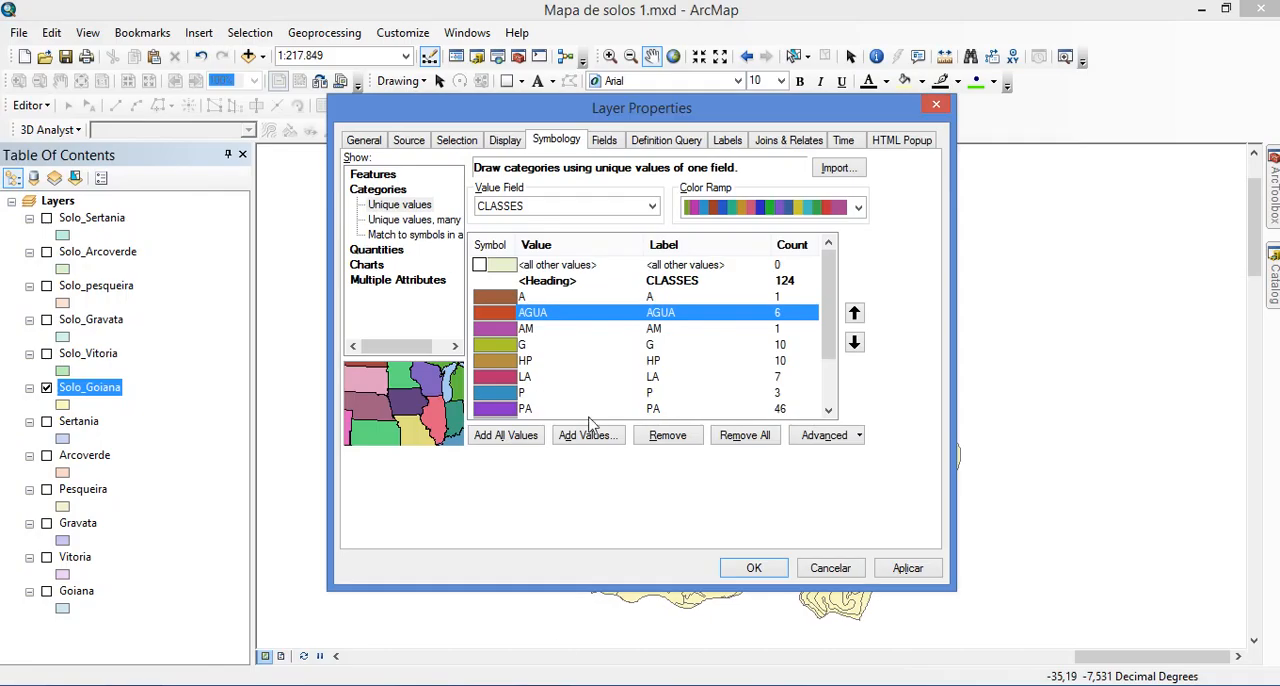
Label class A of Solo_Goiana with the copied name "Solos Aluviais"
left_click(652, 298)
key("ctrl+v")
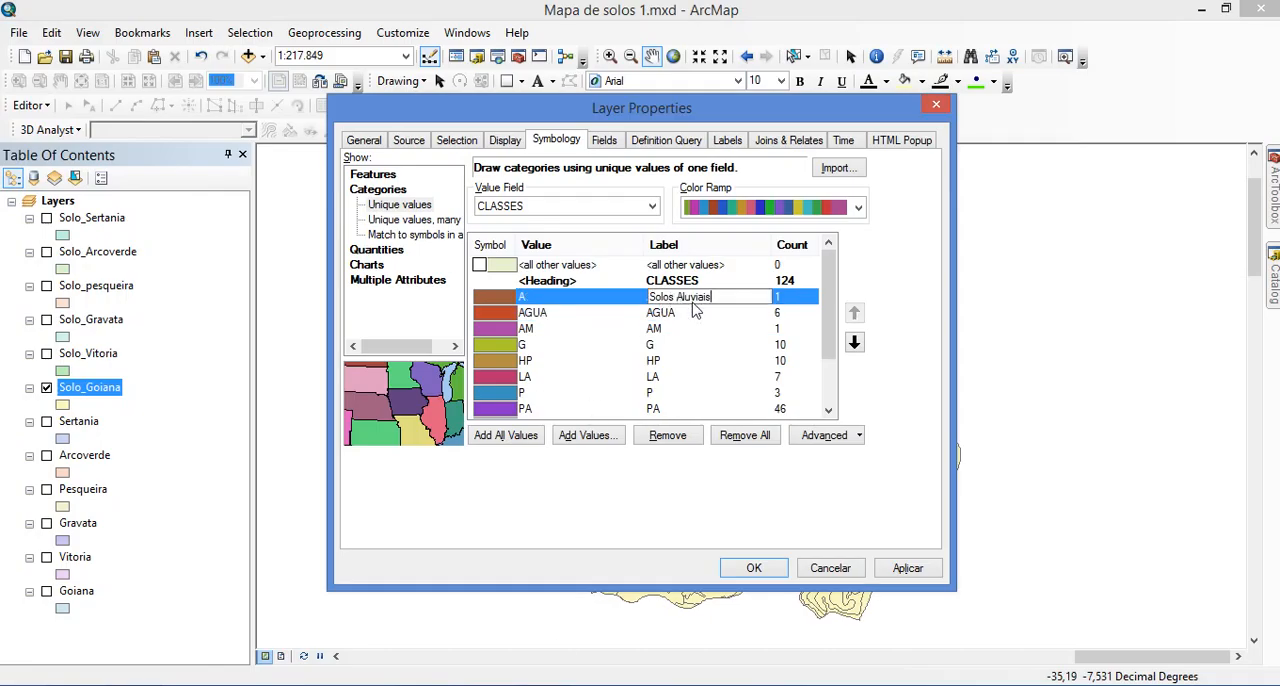
key("Return")
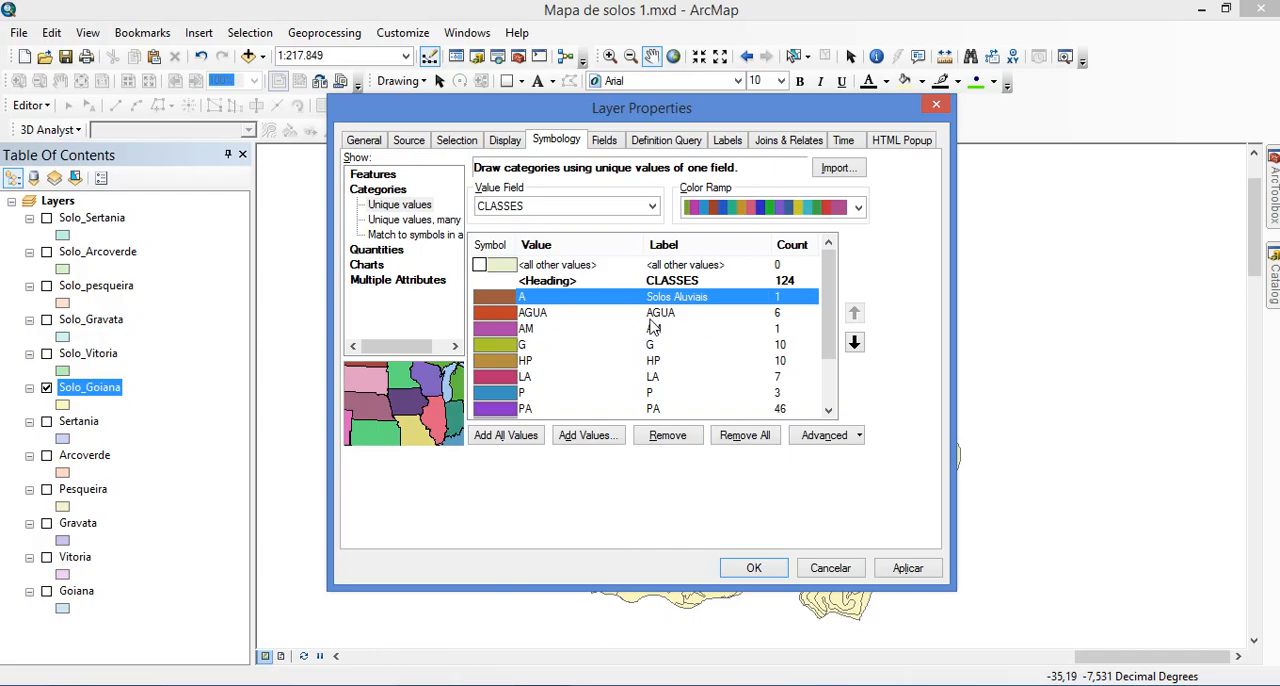
Copy "Areias Quartzosas Marinhas" from Tabela 3 in the browser and set it as the label of class AM in ArcMap
left_click(656, 314)
left_click(663, 330)
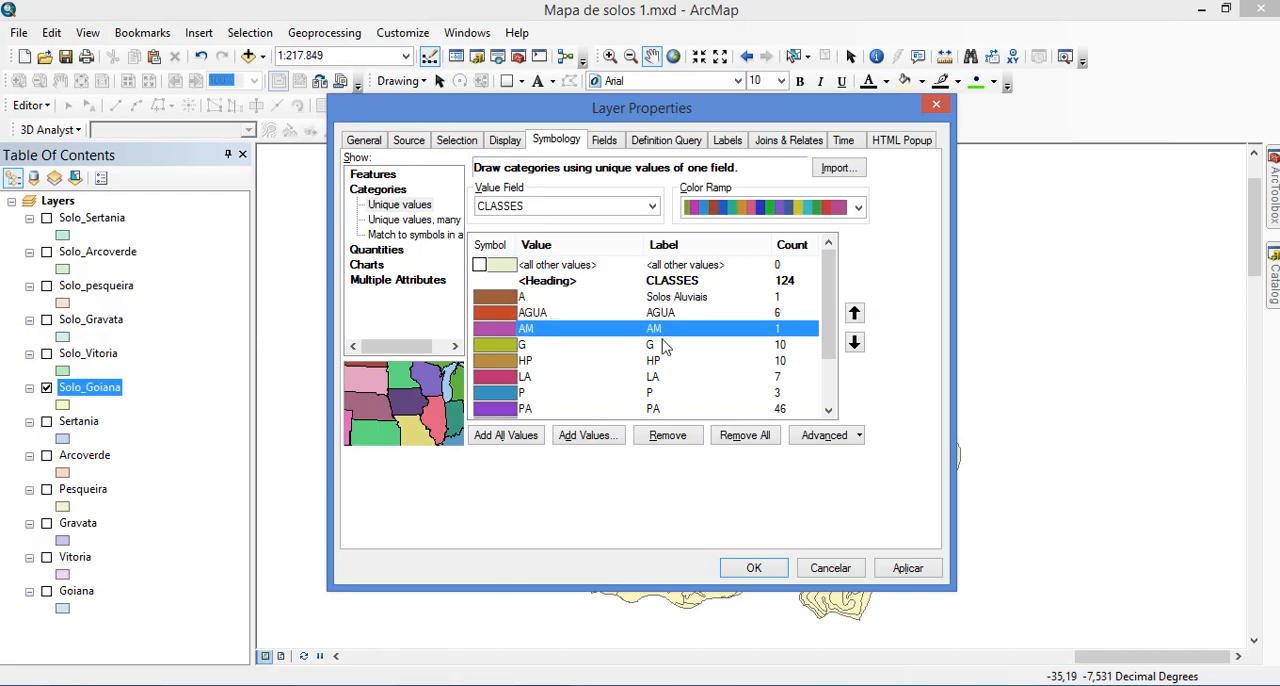
left_click(667, 344)
left_click(659, 331)
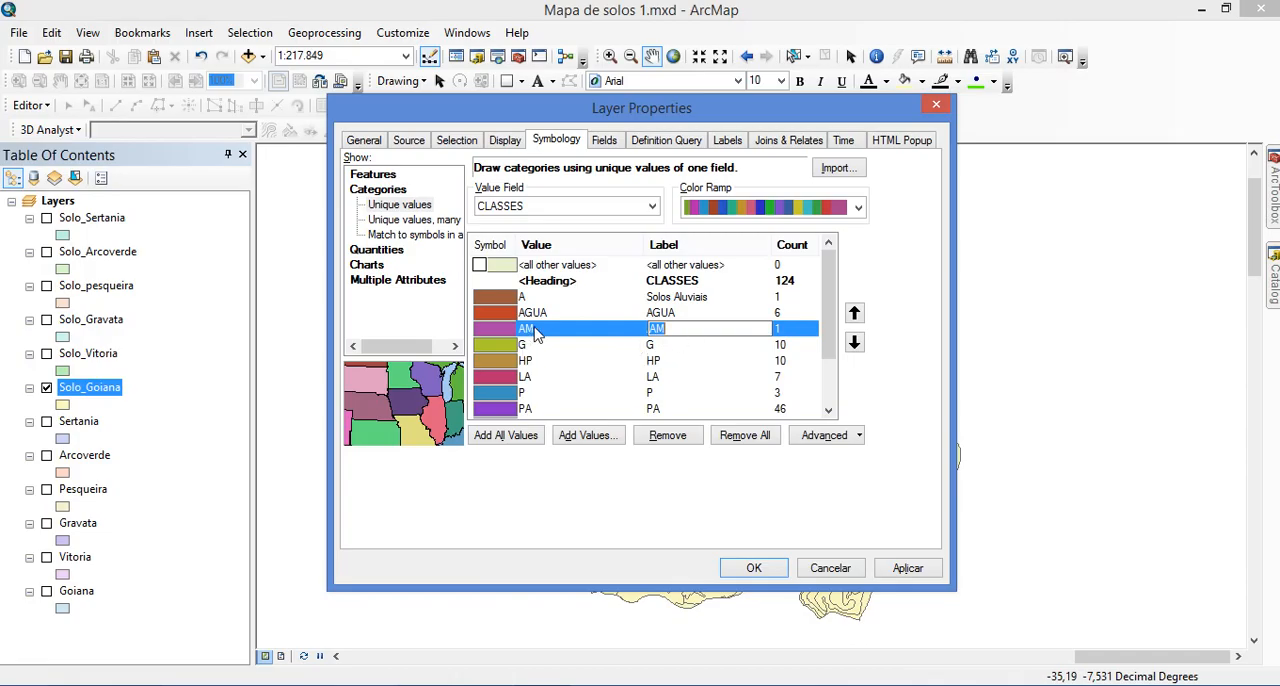
key("alt+Tab")
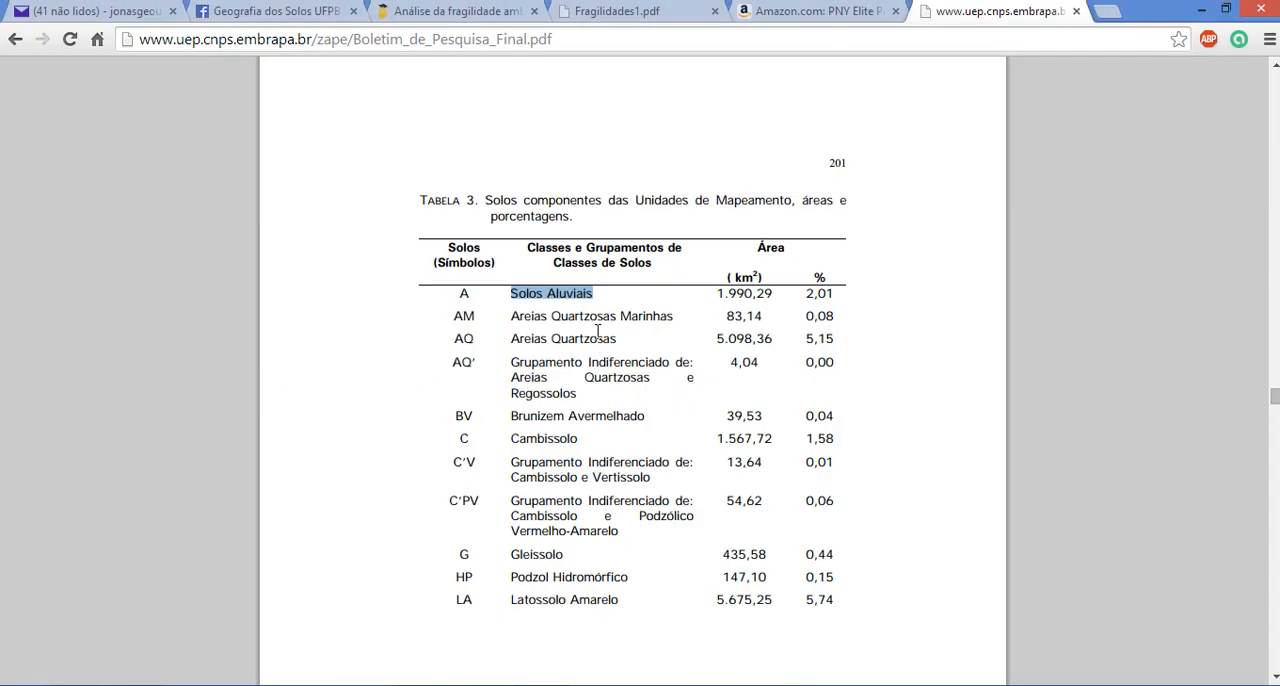
left_click(667, 321)
left_click_drag(594, 319, 519, 319)
key("ctrl+c")
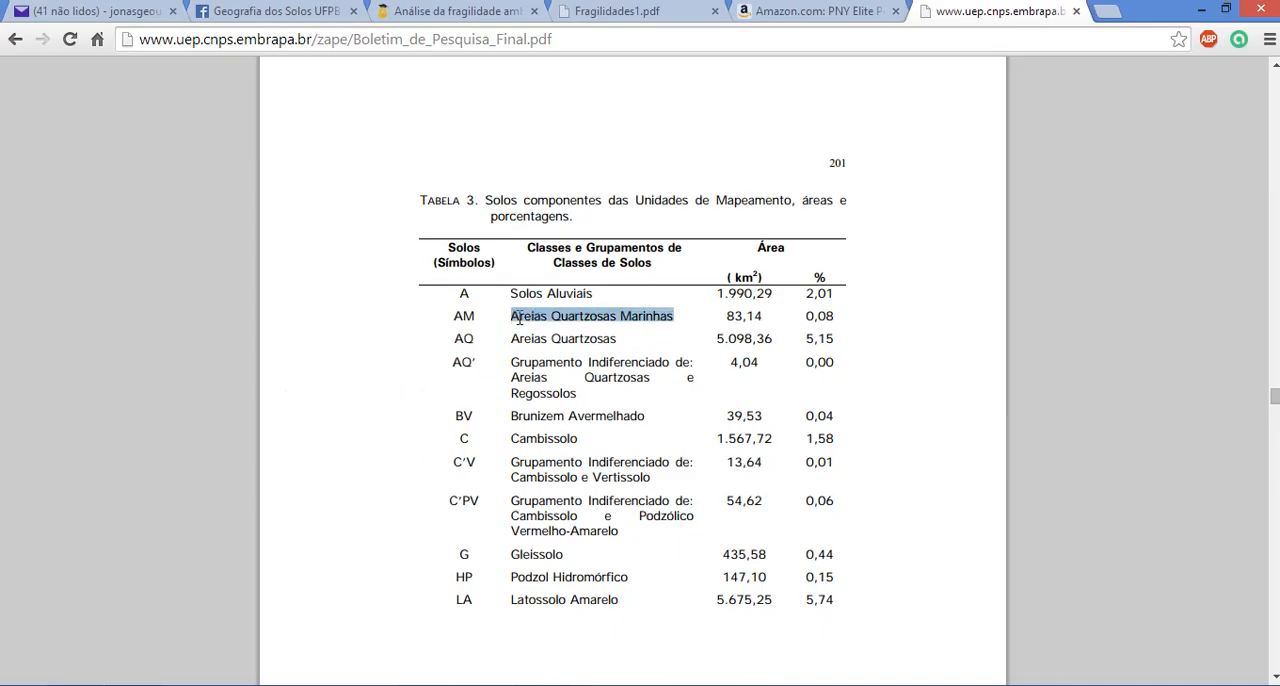
key("alt+Tab")
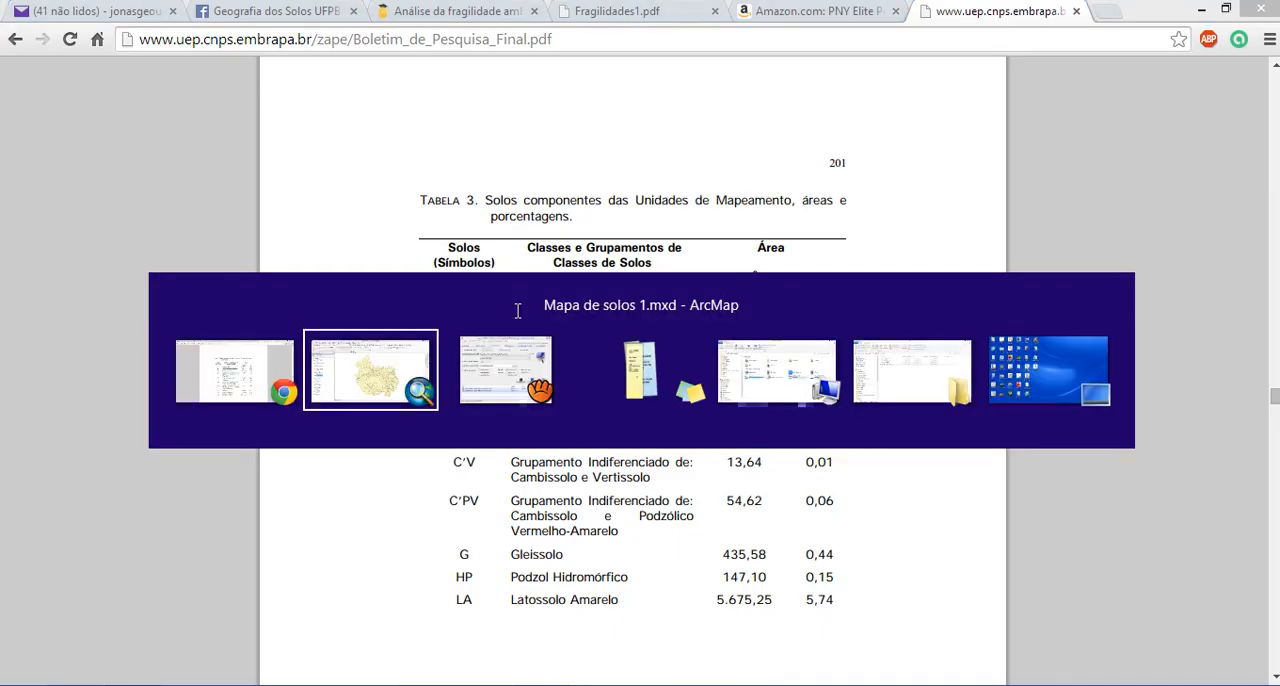
left_click(668, 331)
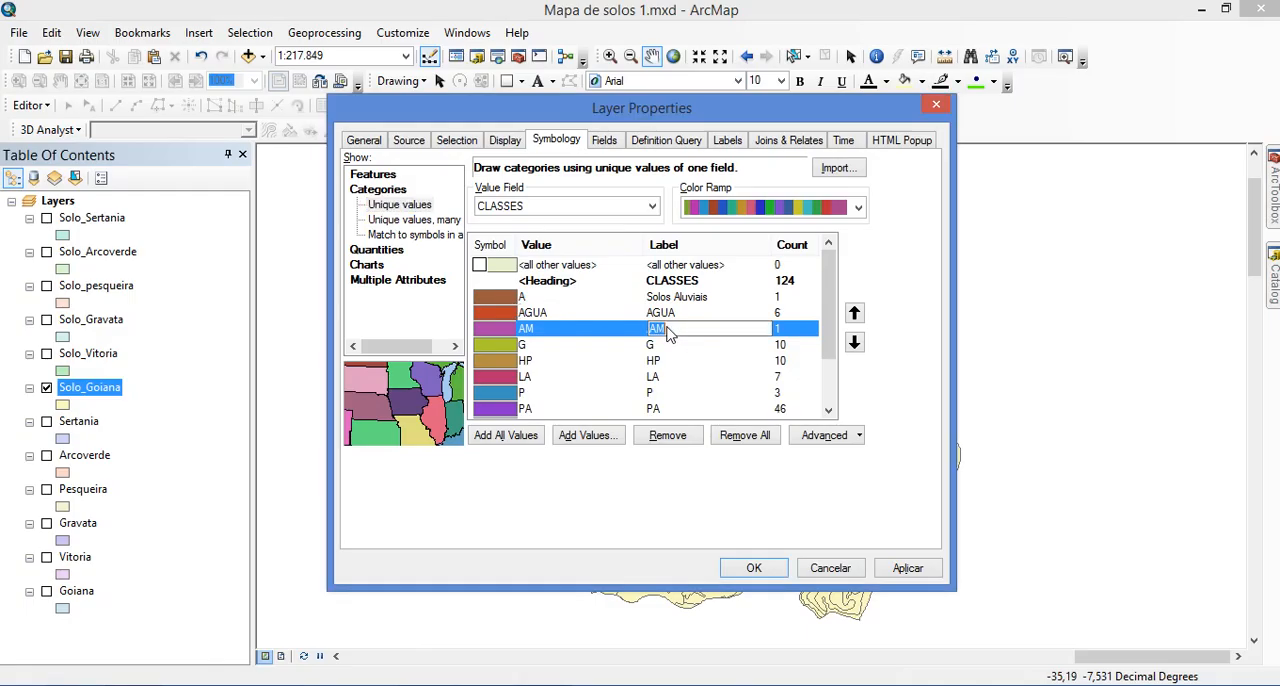
key("ctrl+v")
Copy "Gleissolo" from the bulletin's Tabela 3 in the browser and set it as the label of class G in ArcMap
key("alt+Tab")
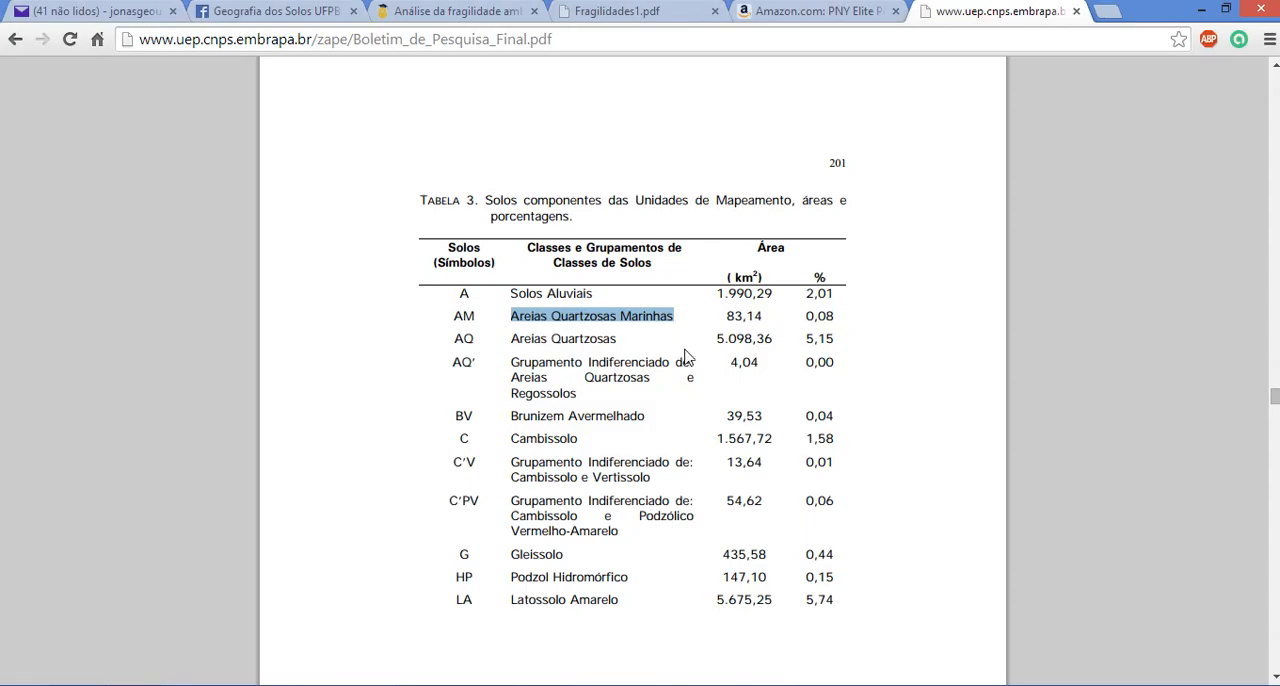
scroll(660, 400, "down", 5)
scroll(660, 402, "up", 2)
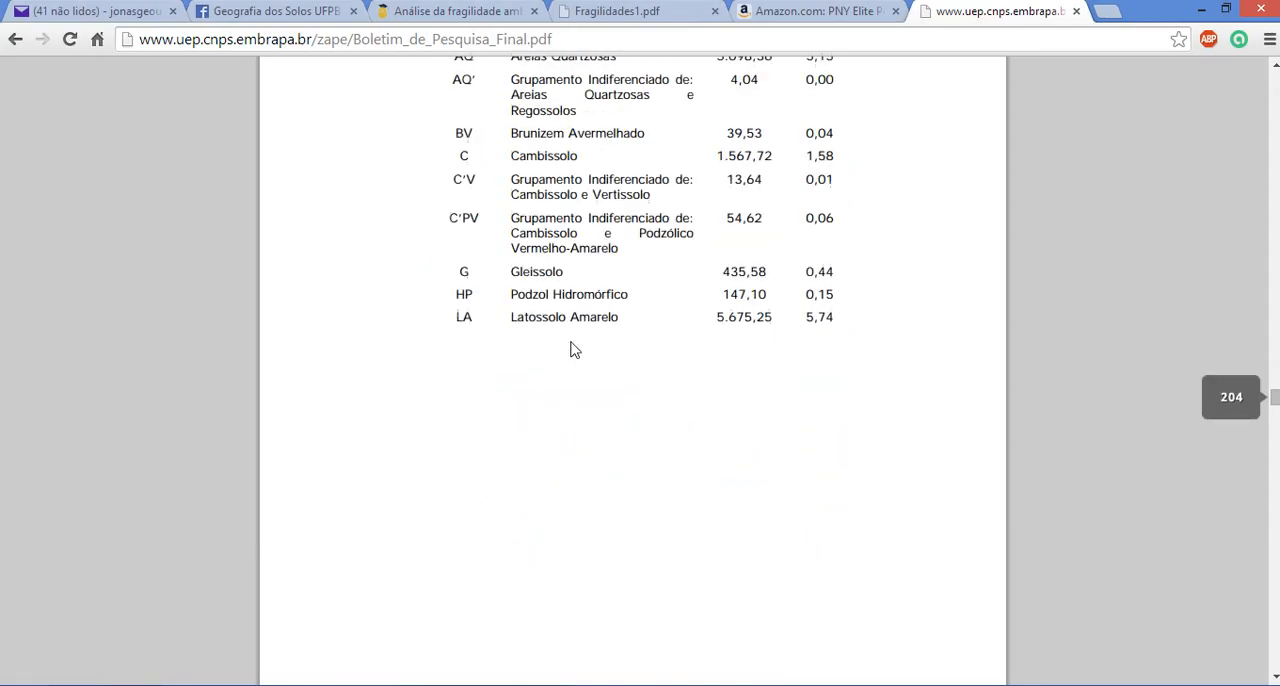
double_click(530, 276)
key("ctrl+c")
key("alt+Tab")
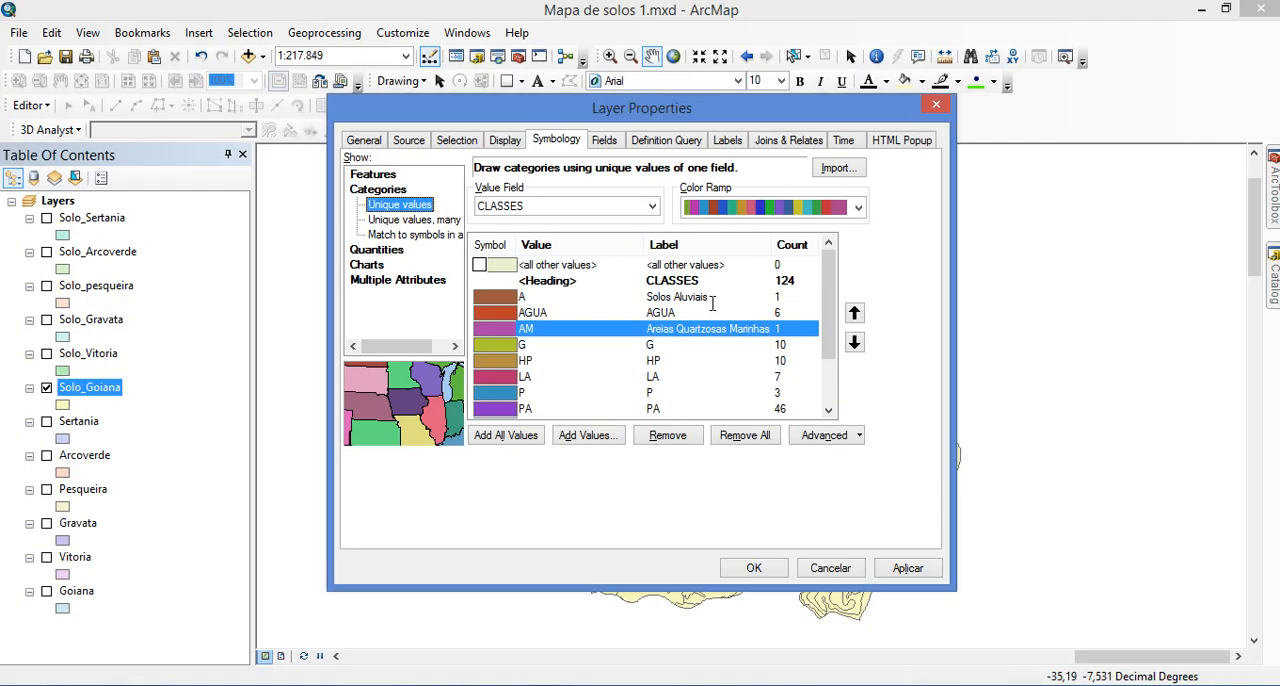
left_click(698, 349)
left_click(698, 349)
key("ctrl+v")
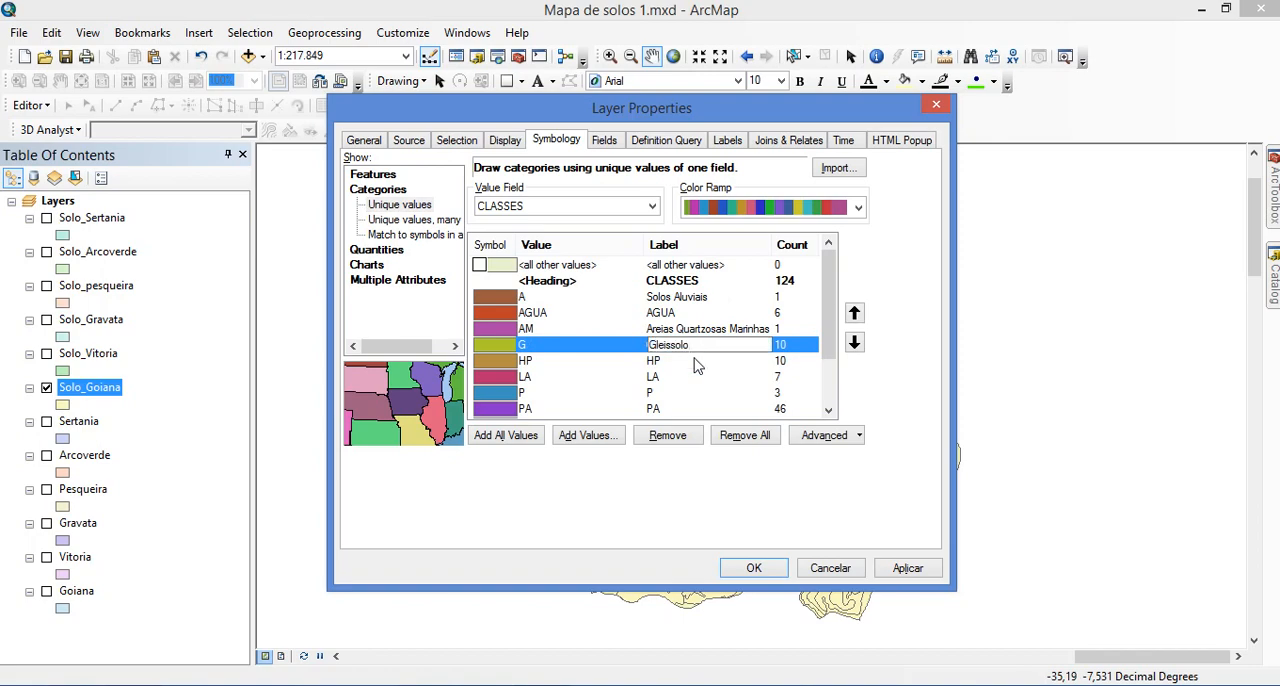
Copy "Podzol Hidromórfico" from the bulletin in the browser and set it as the label of class HP in ArcMap
key("alt+Tab")
key("alt+Tab")
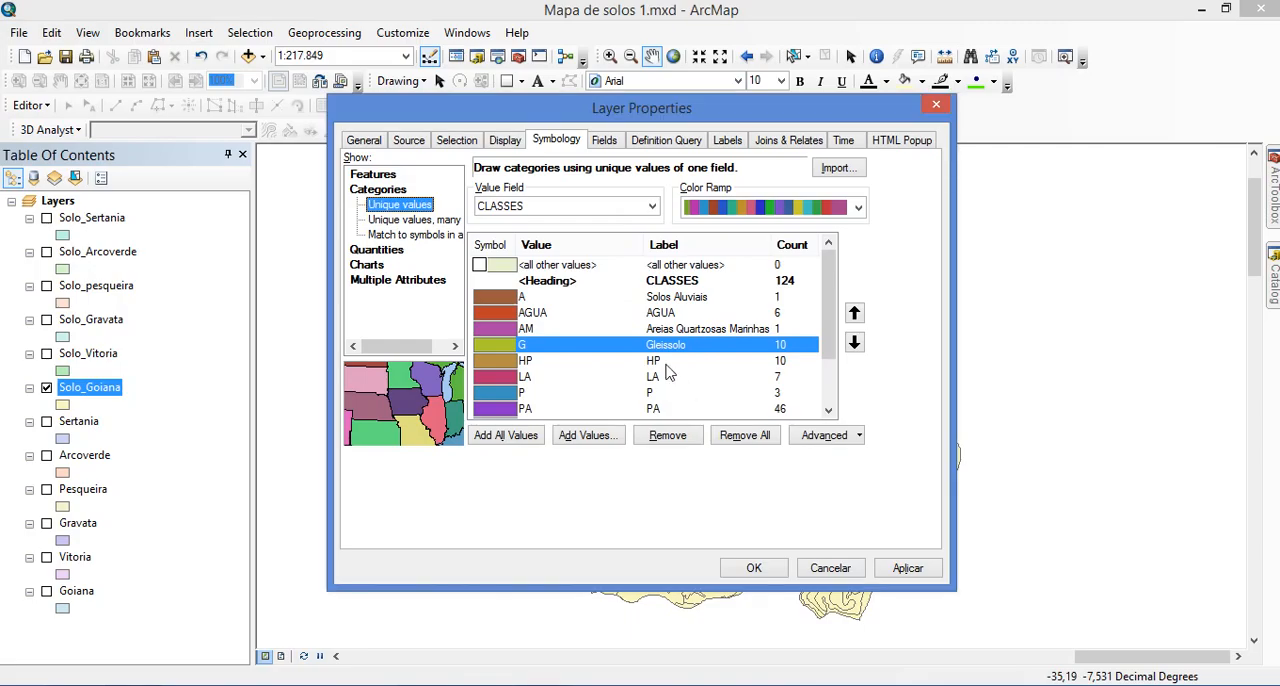
key("alt+Tab")
left_click_drag(630, 300, 517, 303)
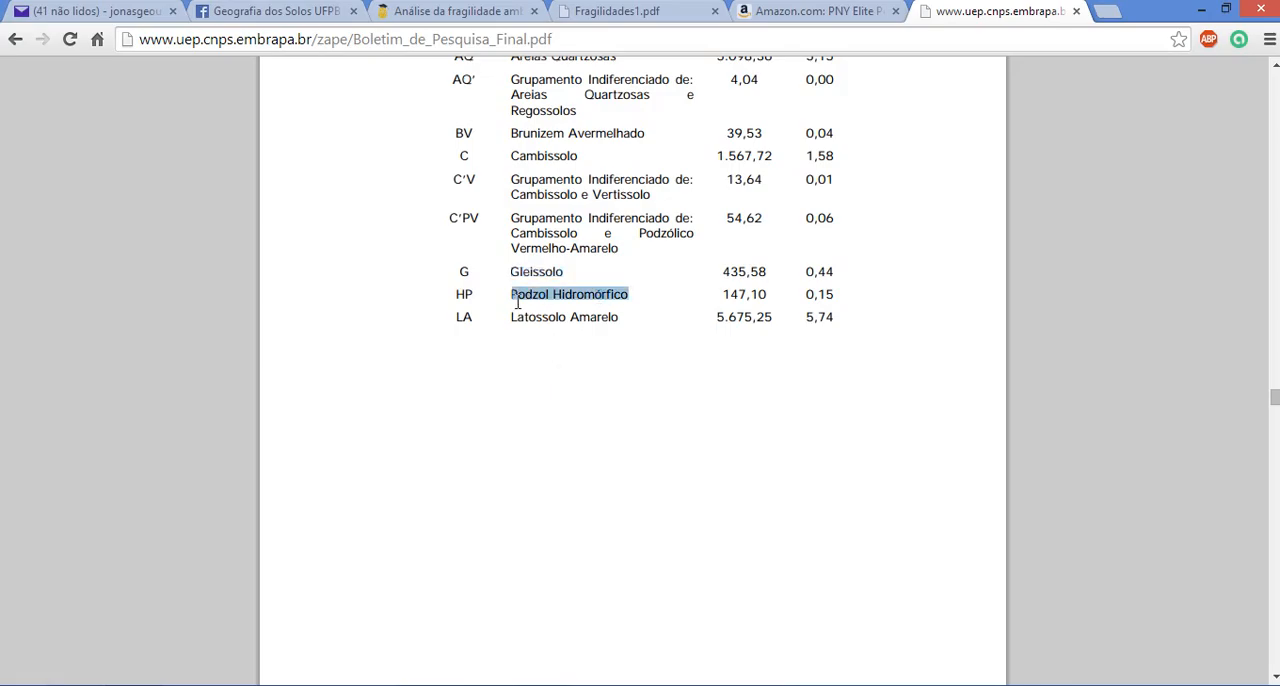
key("ctrl+c")
key("alt+Tab")
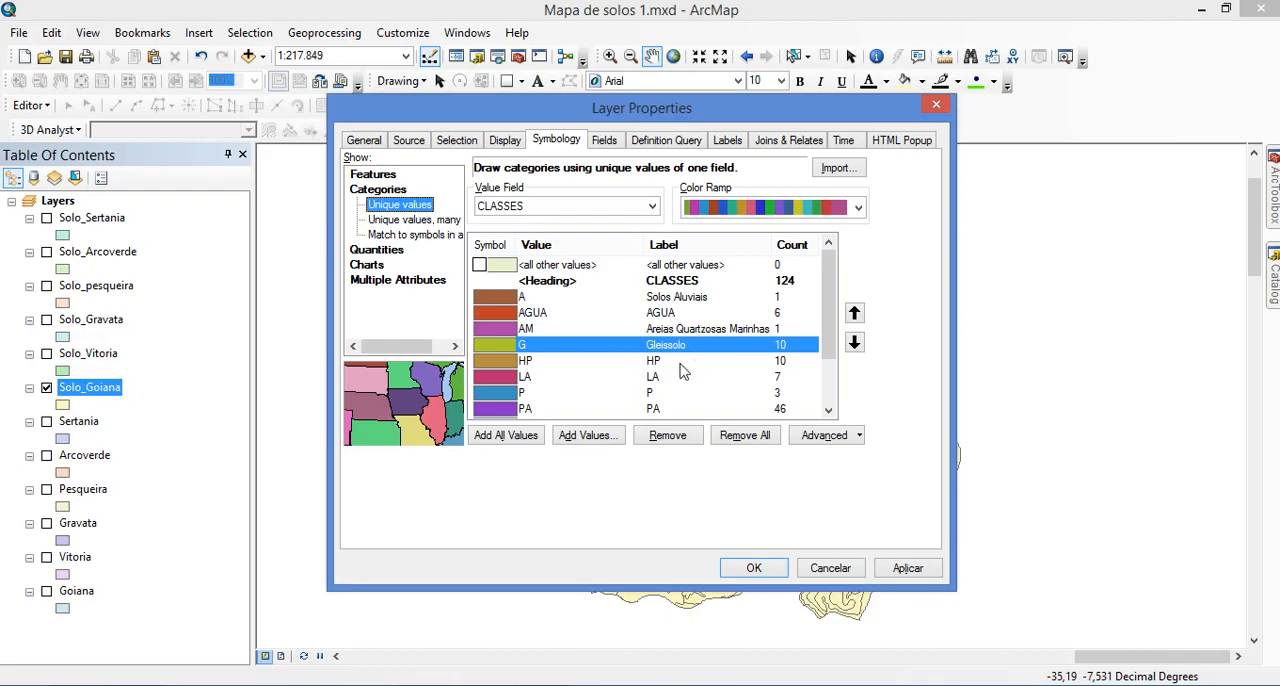
left_click(676, 362)
left_click(676, 362)
key("ctrl+v")
Copy "Latossolo Amarelo" from the bulletin in the browser and set it as the label of class LA in ArcMap
key("alt+Tab")
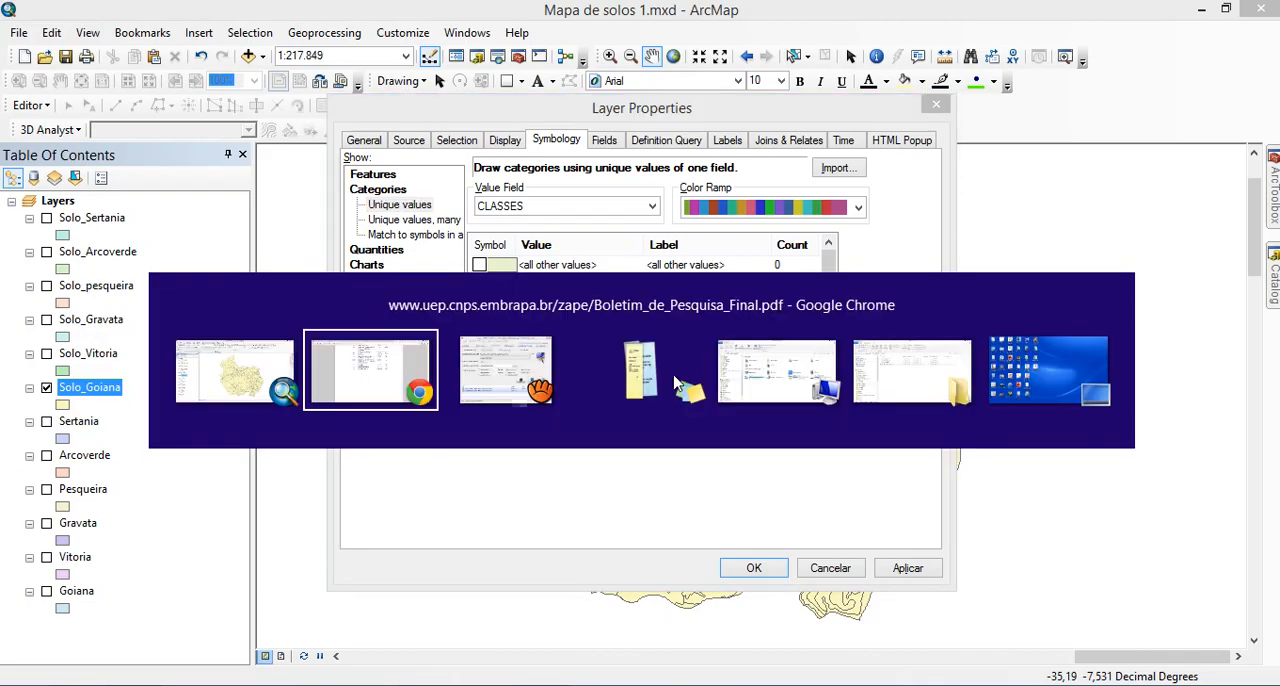
left_click_drag(619, 320, 516, 320)
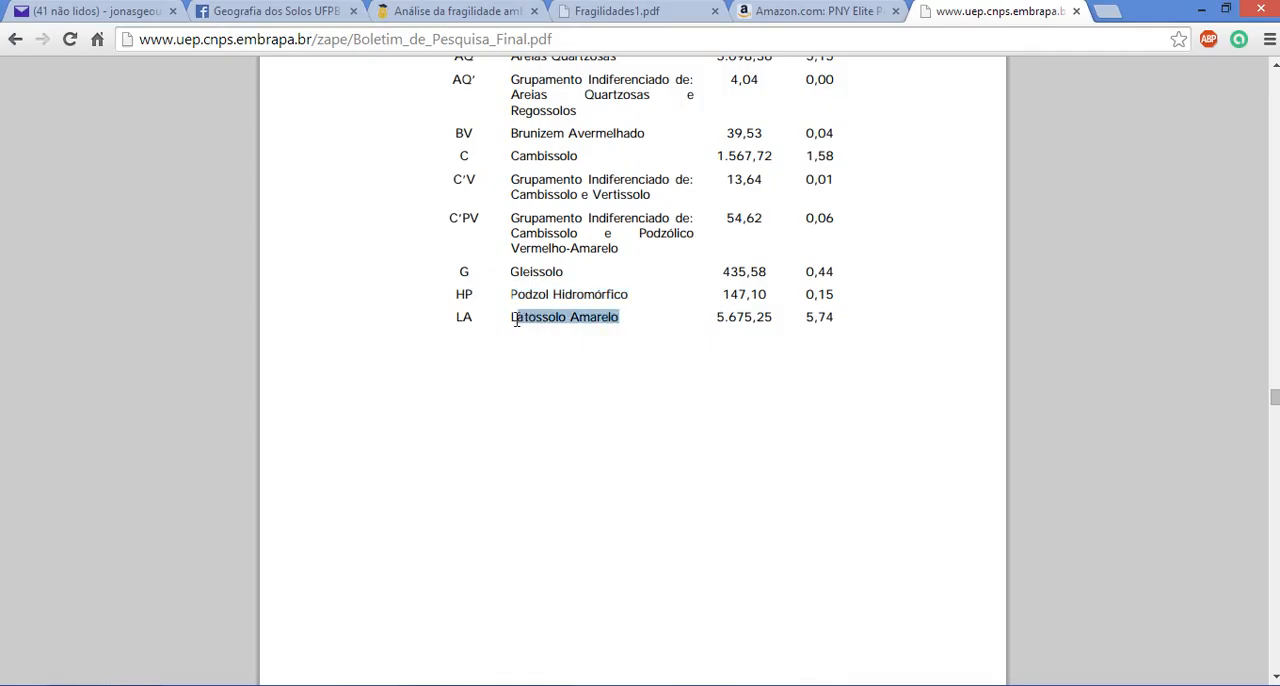
key("alt+Tab")
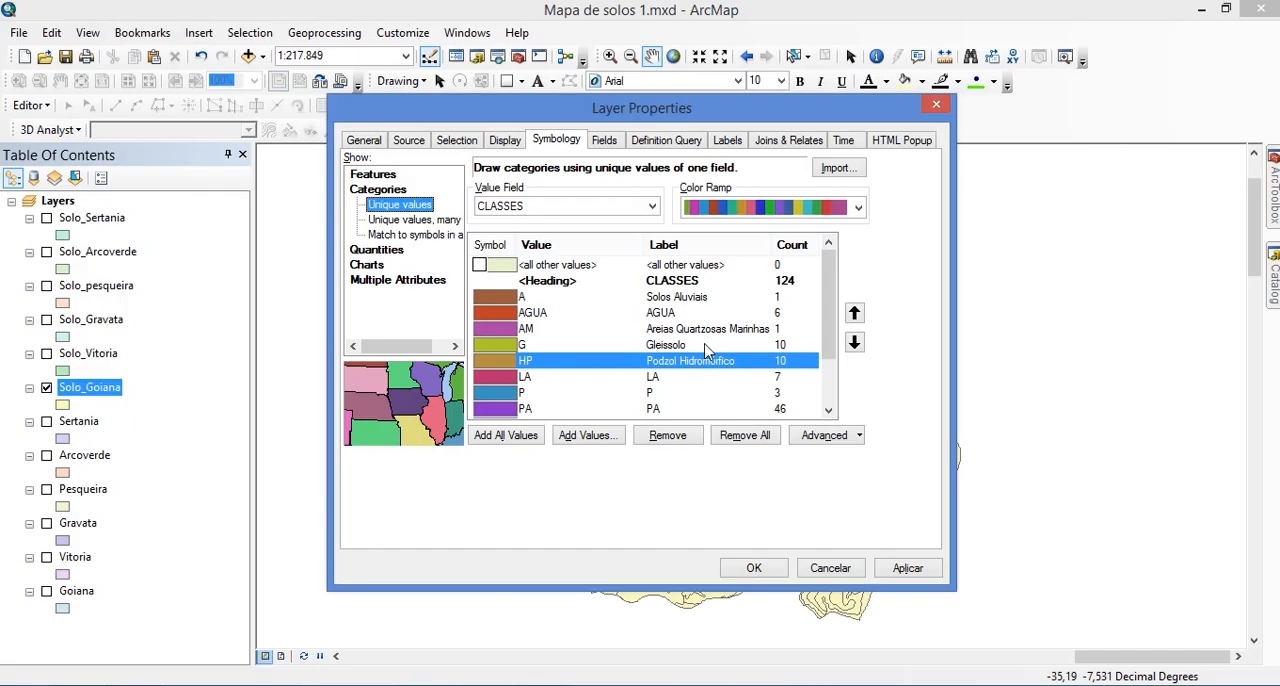
left_click(666, 376)
left_click(666, 376)
key("ctrl+v")
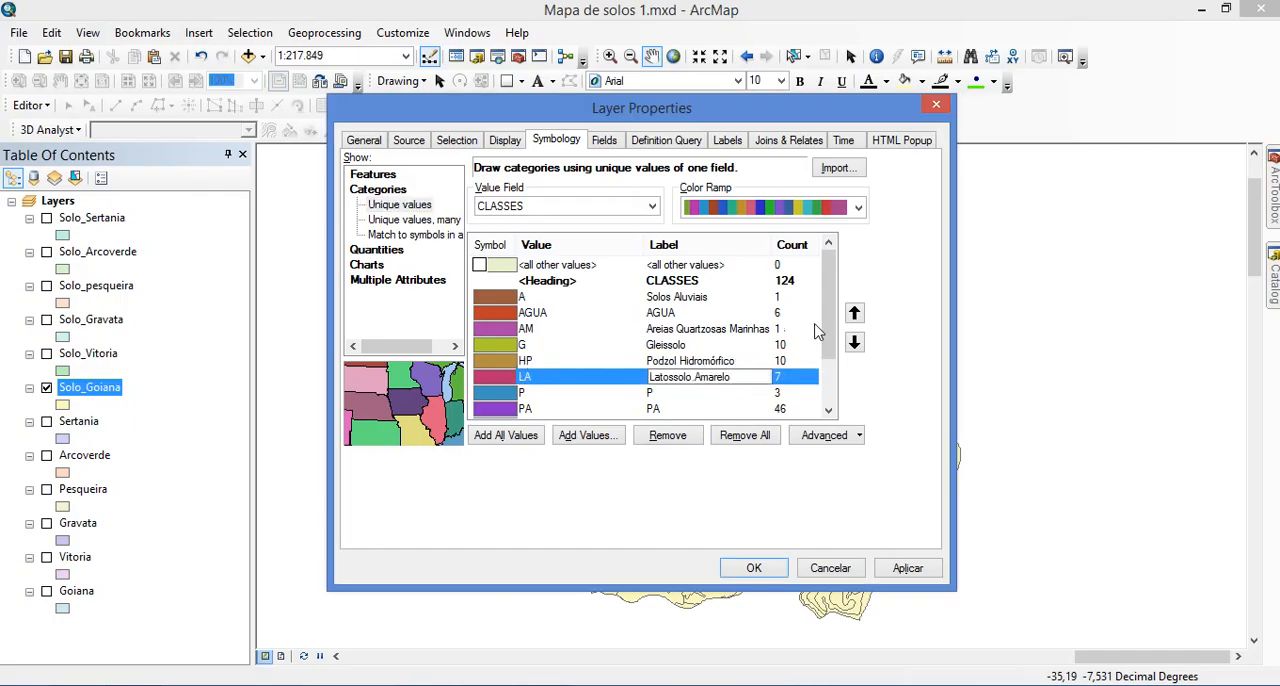
Change the label of the AGUA class to "Água"
left_click(668, 313)
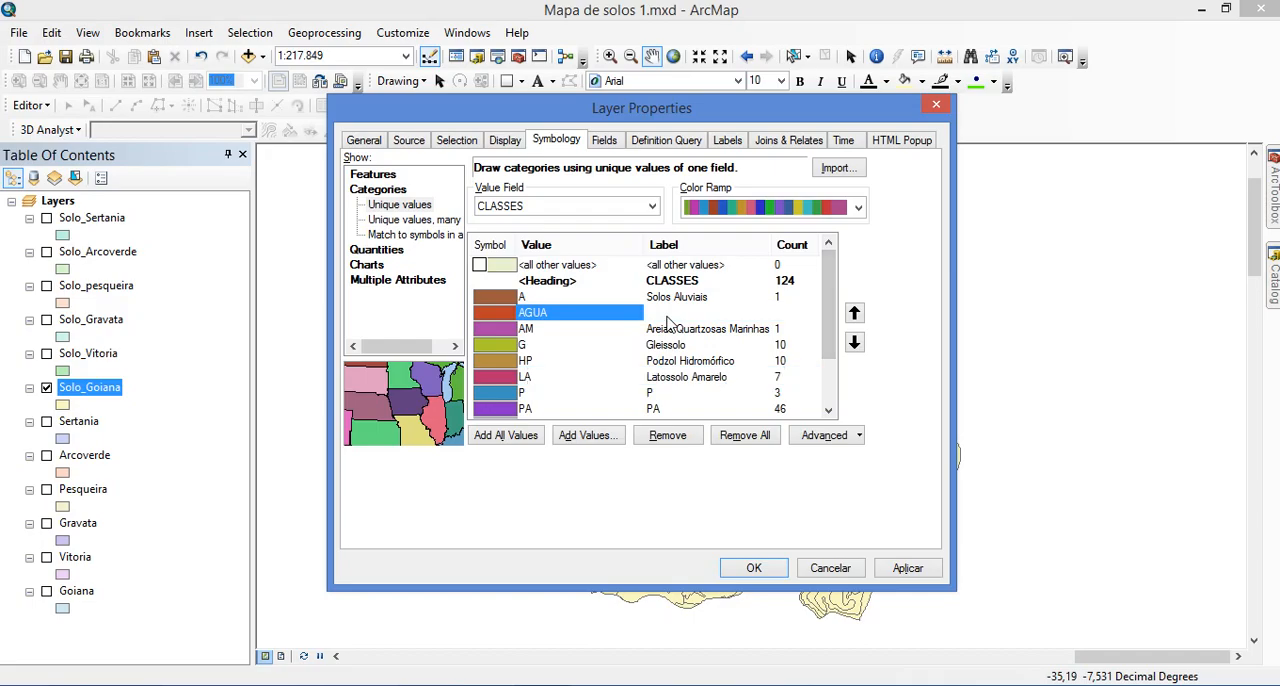
left_click(668, 313)
type("Ag")
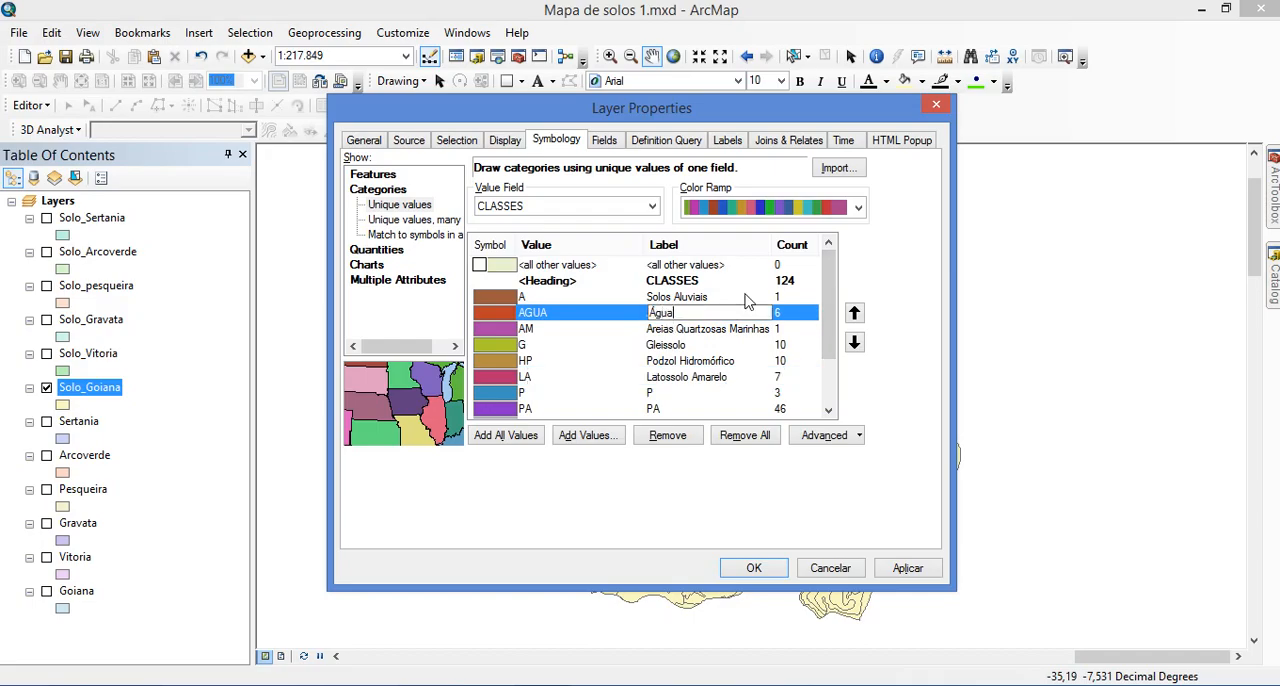
type("ua")
key("Return")
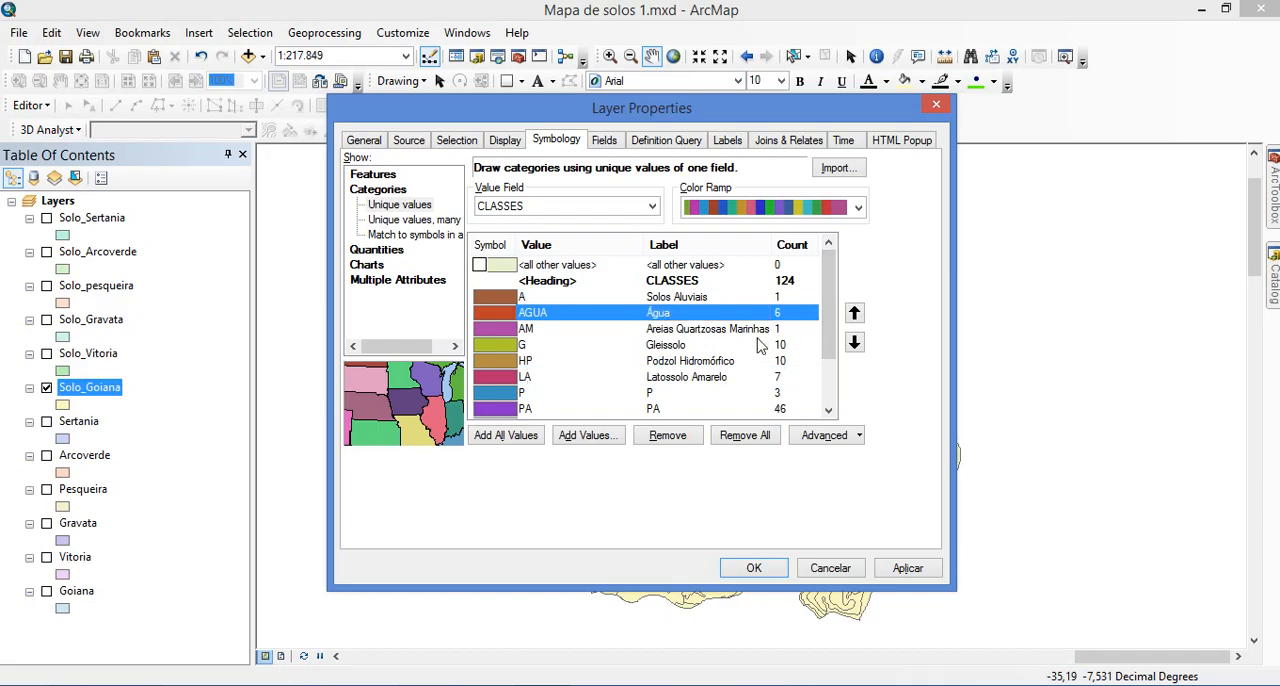
Copy "Podzol" from the continuation of Tabela 3 in the browser and set it as the label of class P in ArcMap
left_click_drag(825, 305, 826, 340)
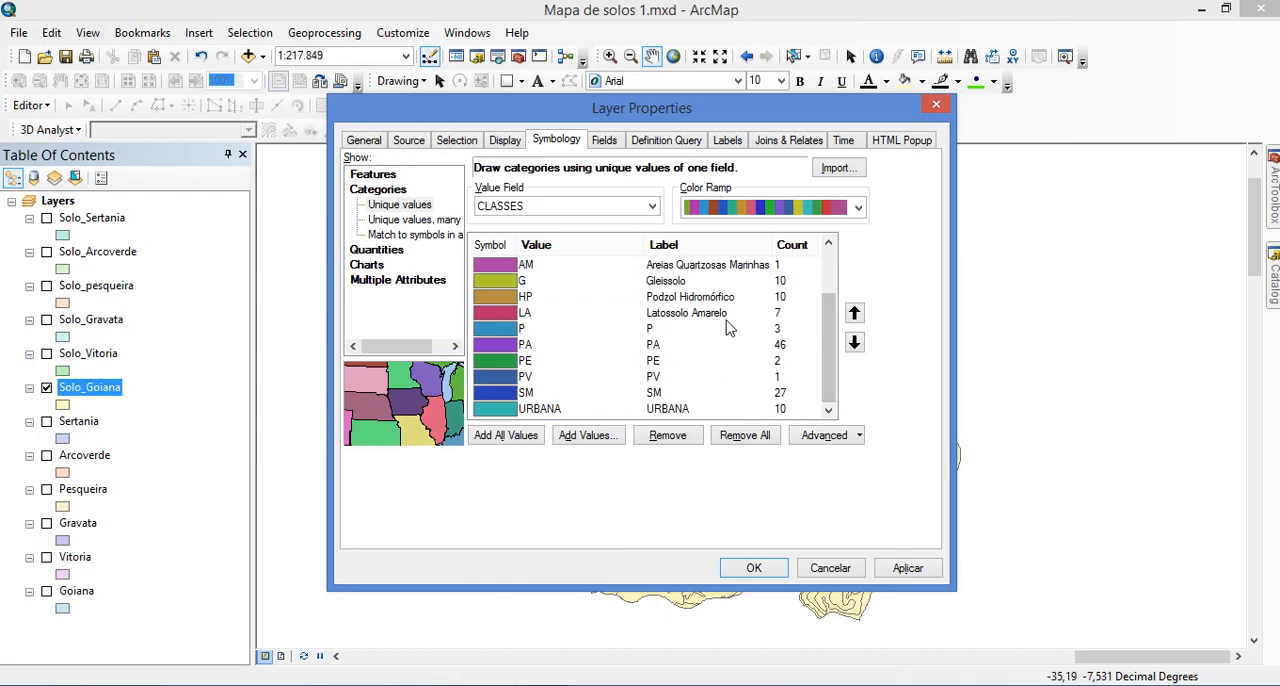
key("alt+Tab")
scroll(670, 355, "down", 12)
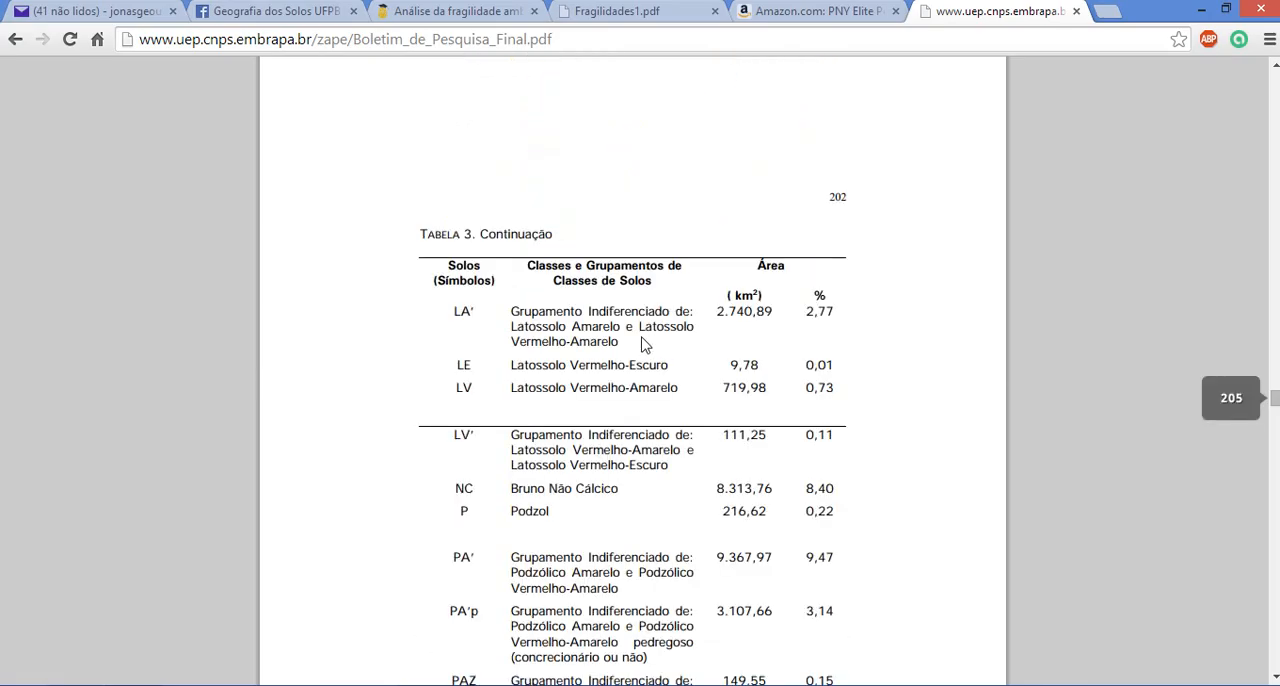
double_click(530, 229)
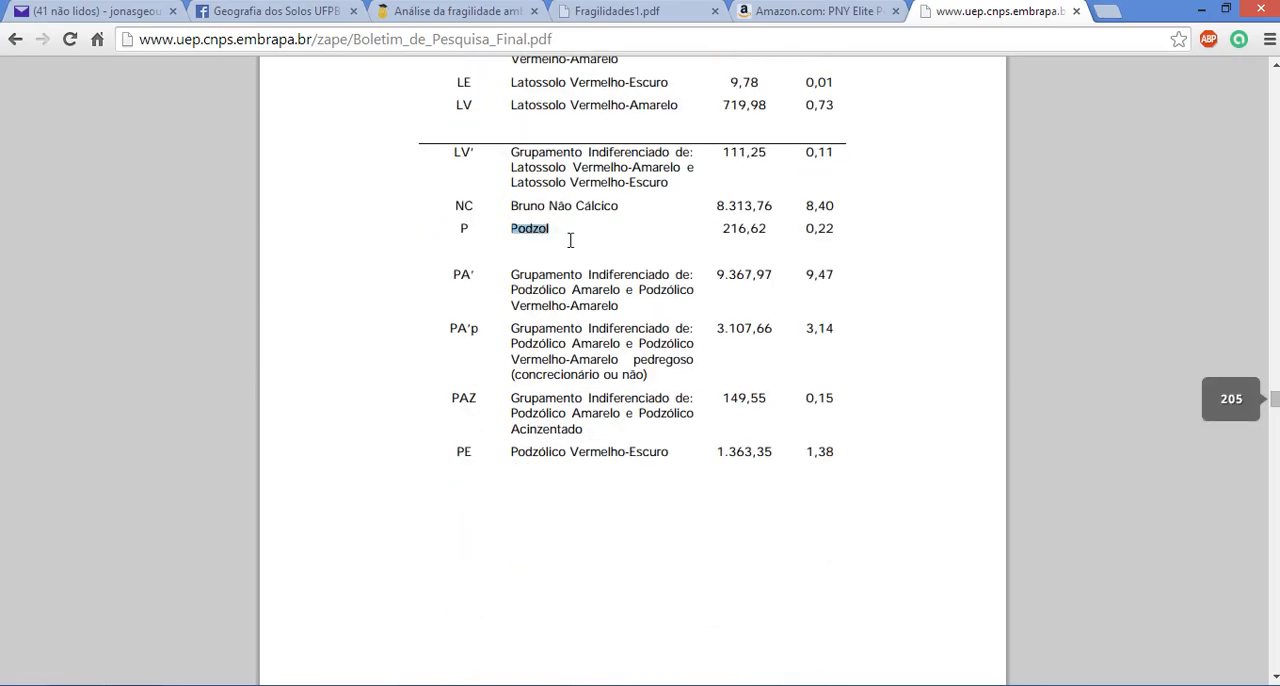
key("alt+Tab")
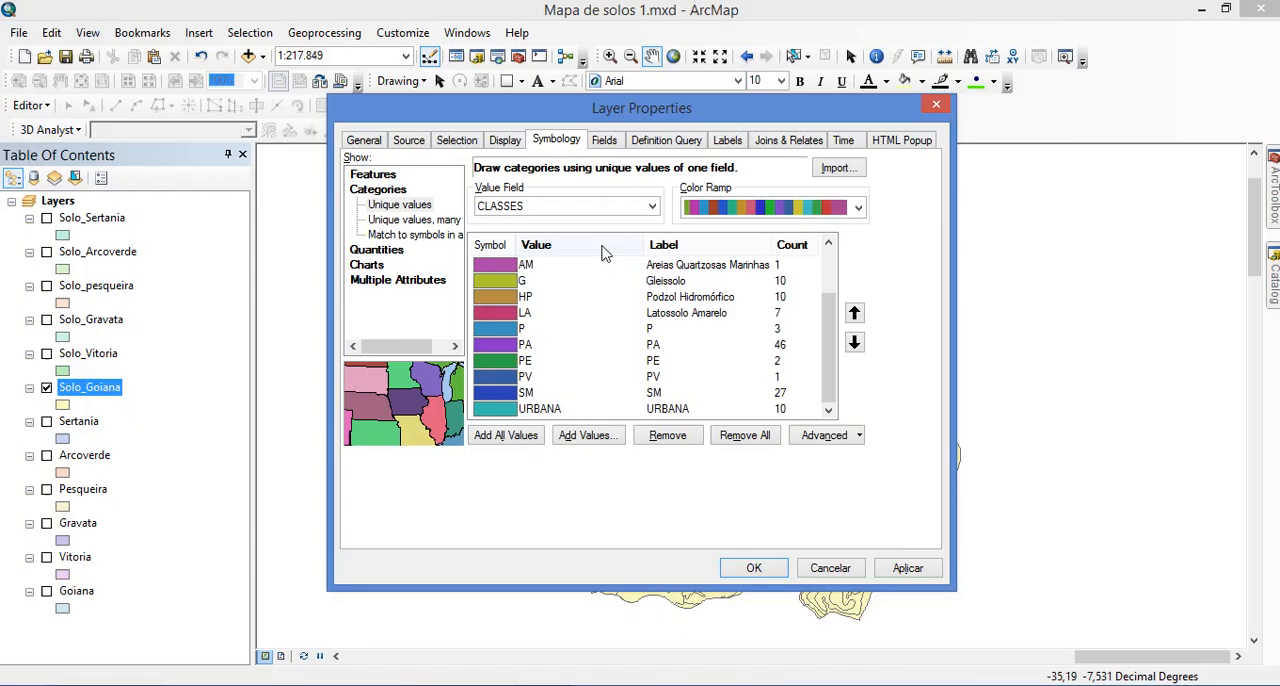
left_click(648, 329)
key("ctrl+v")
Find "Podzólicos Amarelos" in the bulletin's earlier soil class table in the browser and copy it into the label of class PA in ArcMap
key("alt+Tab")
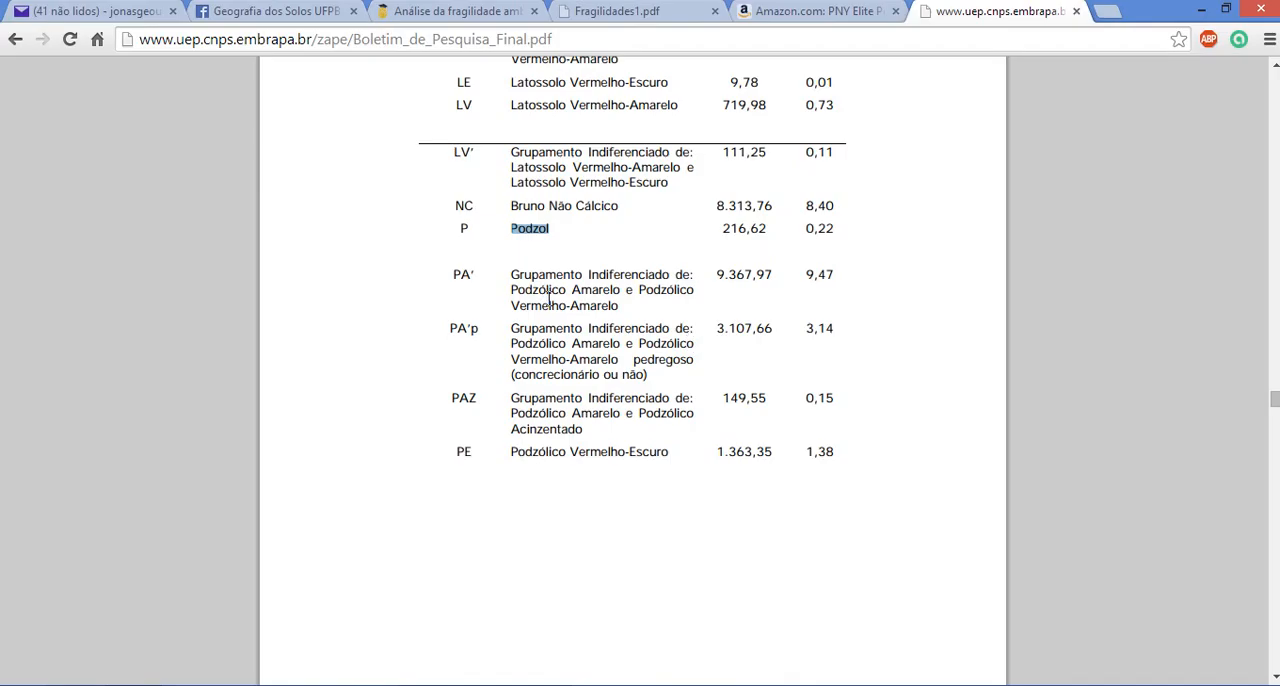
scroll(549, 297, "down", 5)
scroll(553, 312, "up", 5)
scroll(568, 287, "up", 20)
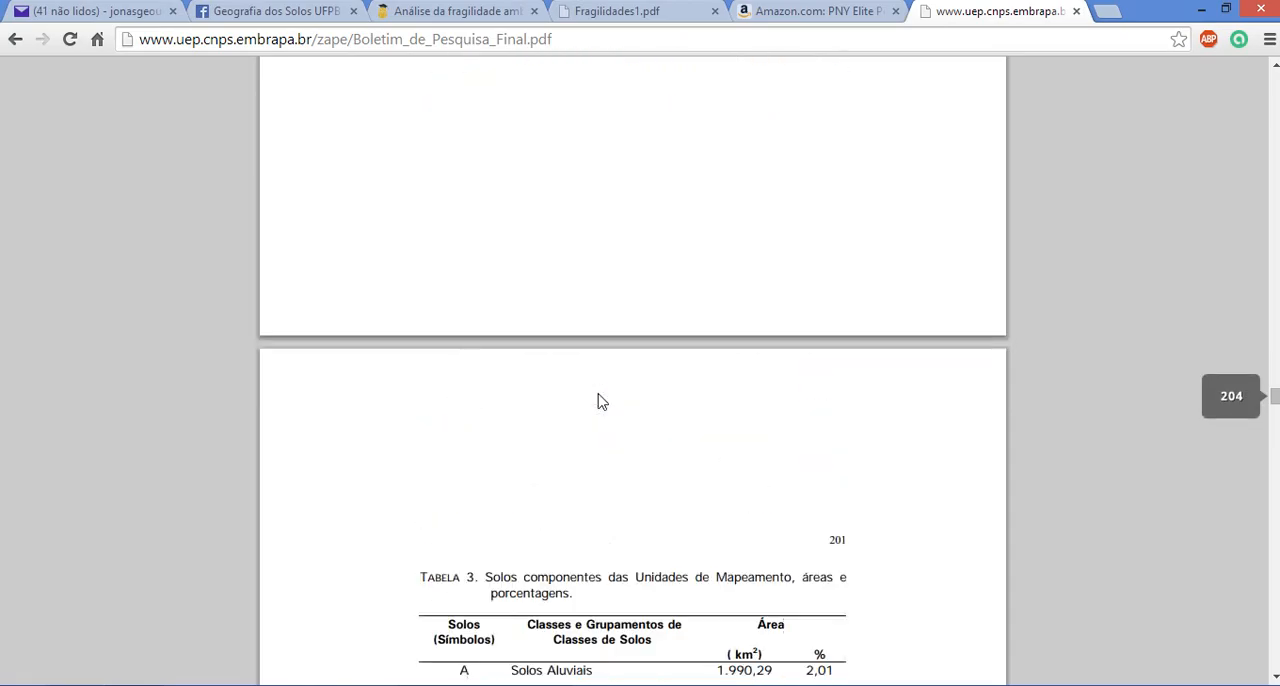
scroll(590, 450, "up", 10)
scroll(580, 400, "down", 2)
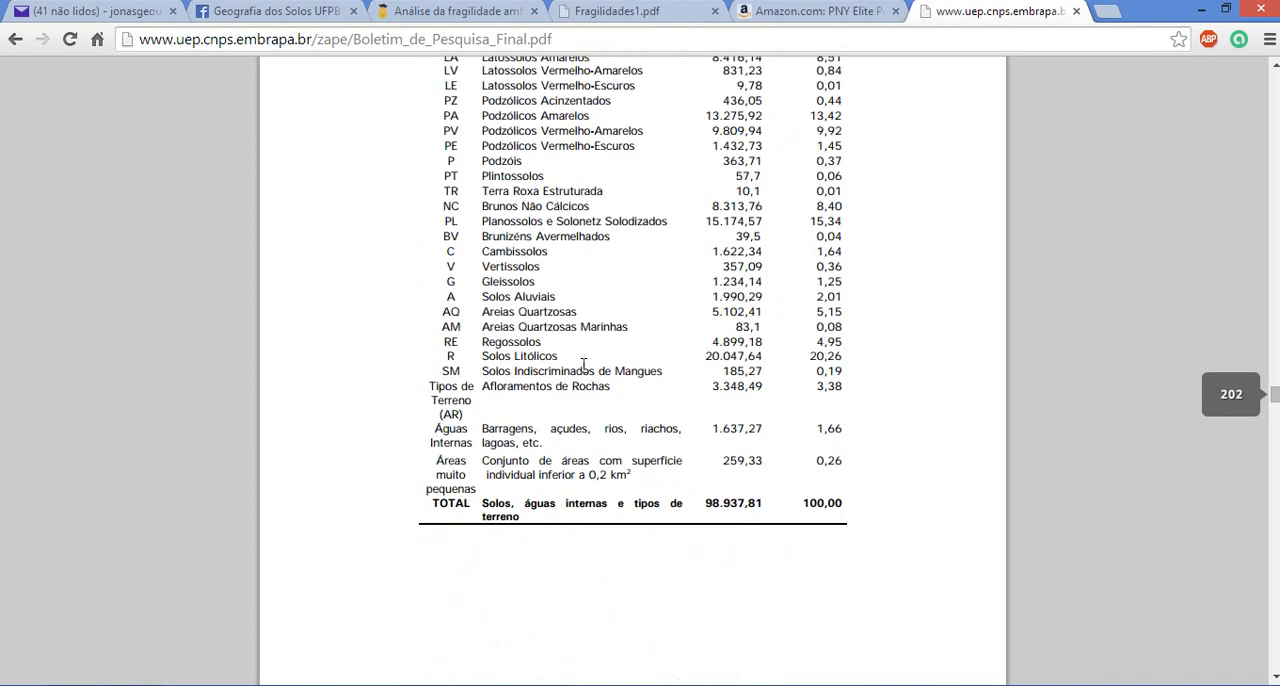
scroll(583, 366, "up", 1)
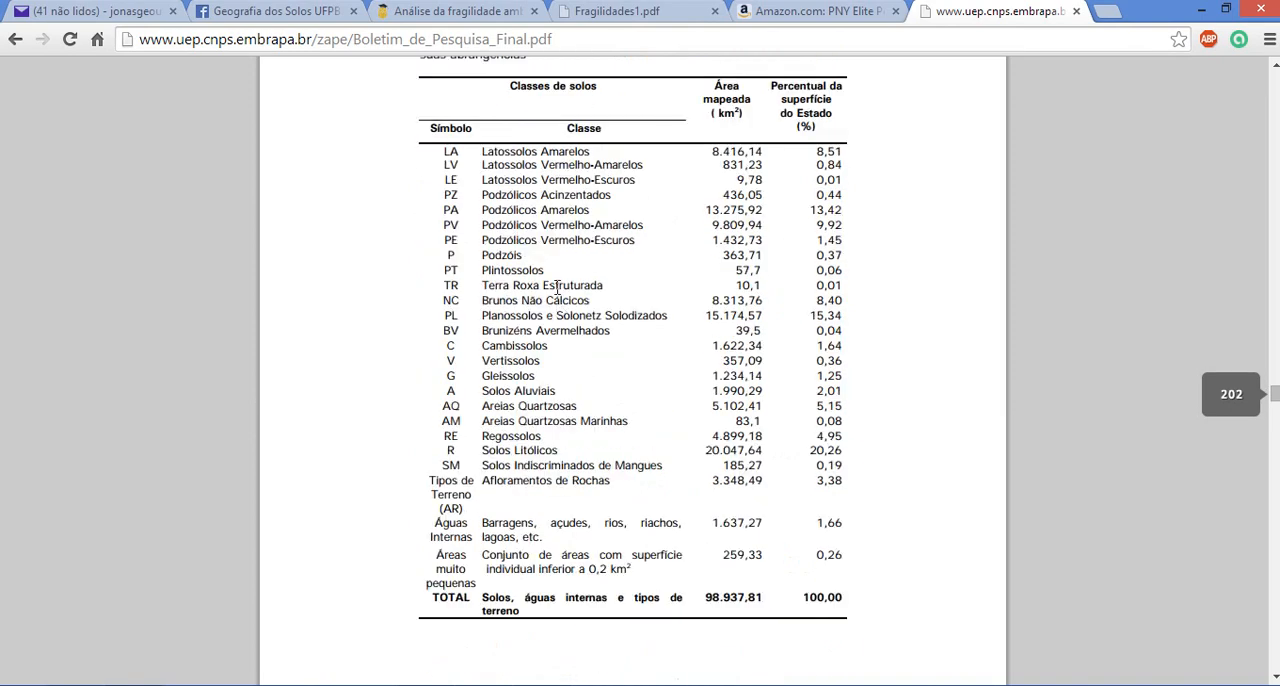
left_click_drag(485, 210, 596, 210)
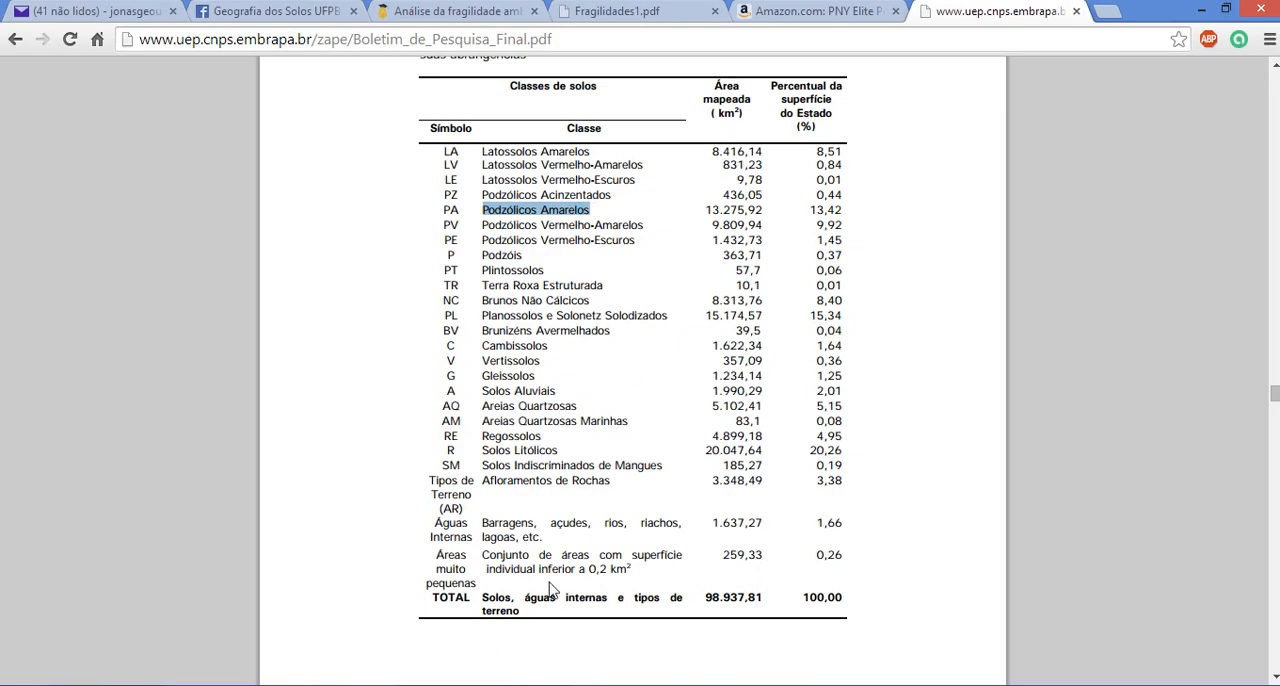
key("alt+Tab")
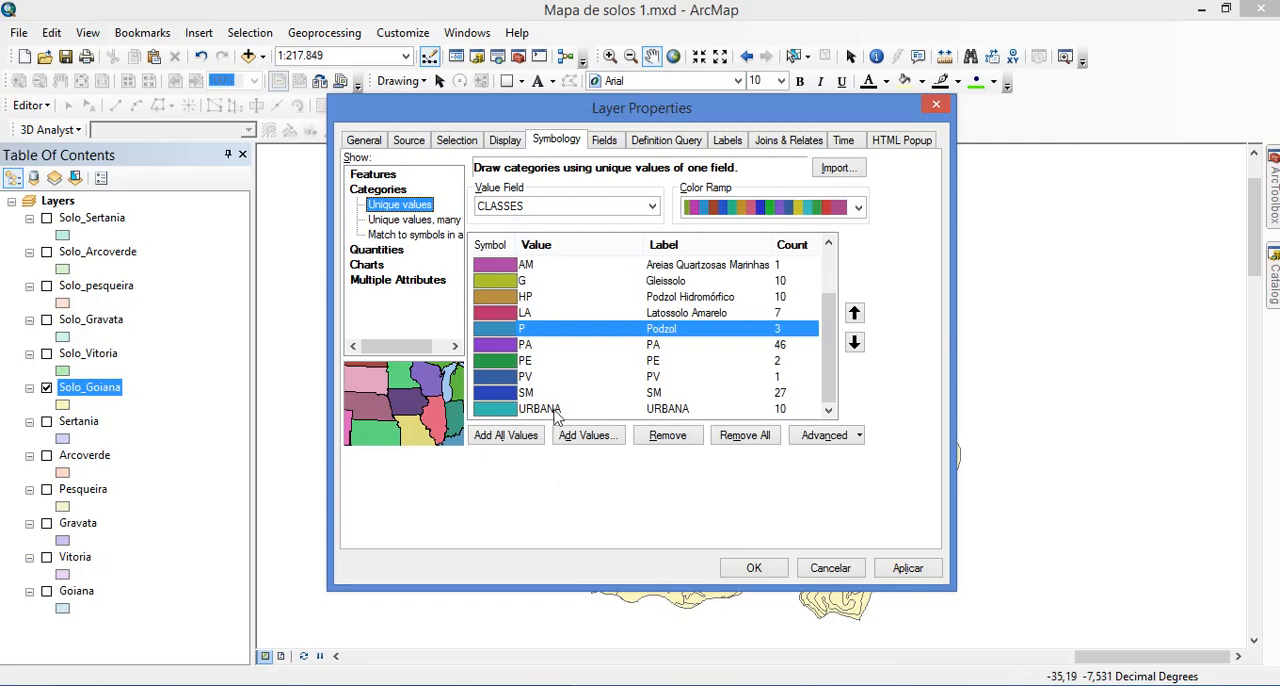
left_click(661, 332)
left_click(674, 346)
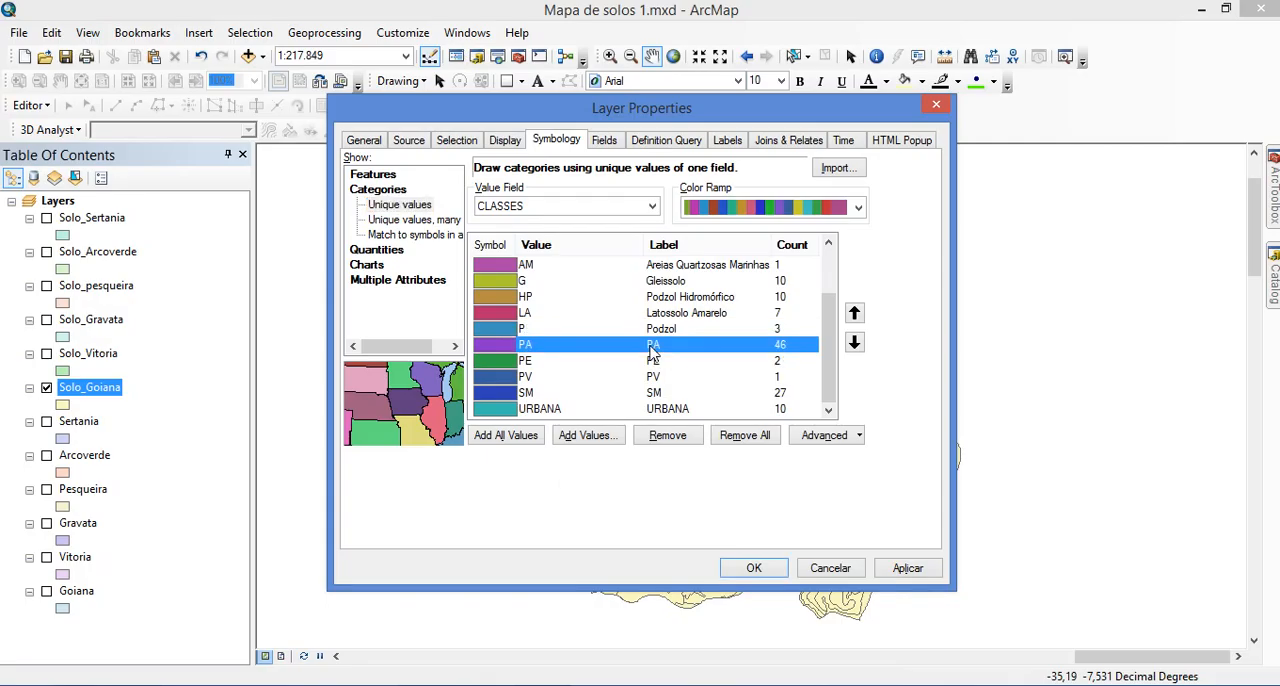
left_click(674, 346)
key("ctrl+v")
Label class PA "Podzólicos Amarelos" and class PE "Podzólicos Vermelho-Escuros" in ArcMap, copying the names from Tabela 2 of the bulletin in the browser
key("alt+Tab")
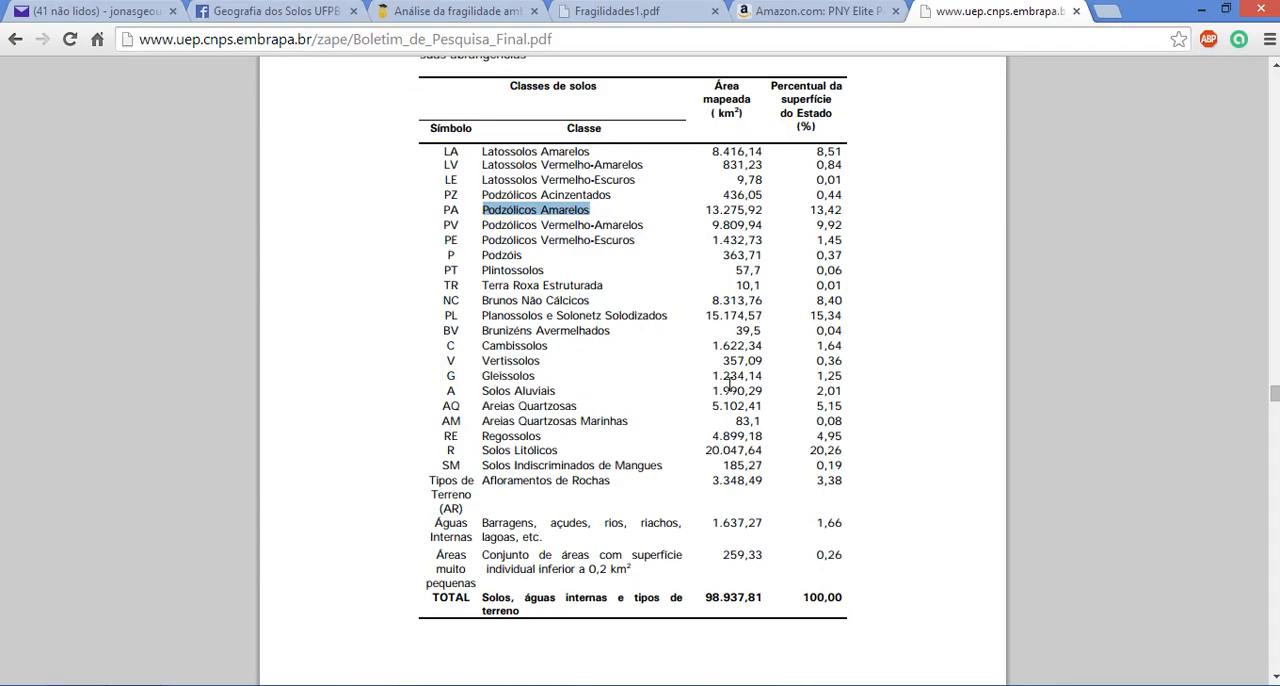
key("alt+Tab")
key("alt+Tab")
left_click_drag(648, 240, 493, 240)
key("ctrl+c")
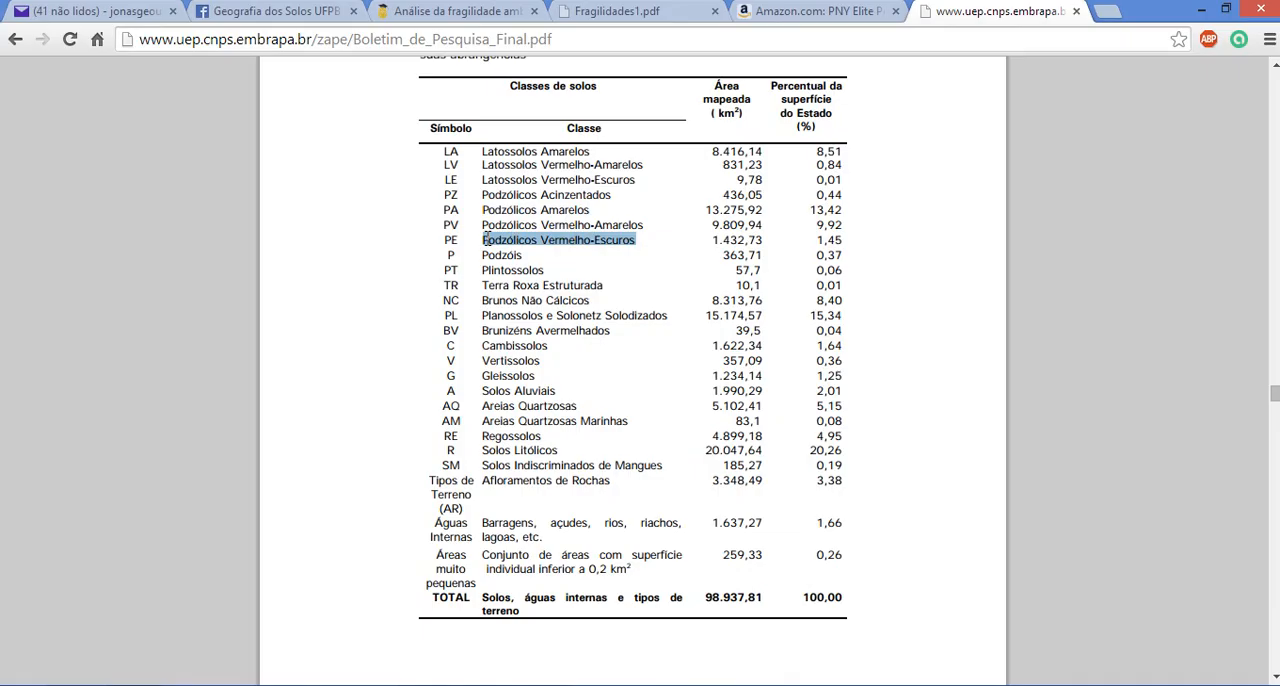
key("alt+Tab")
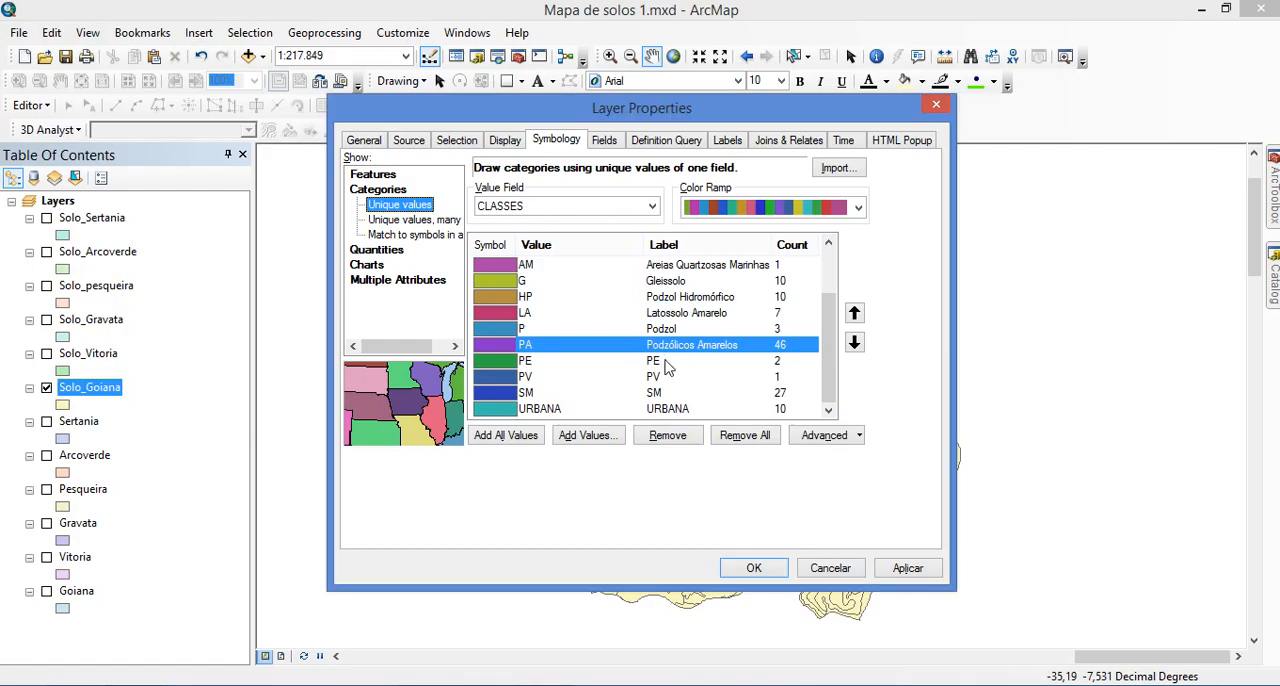
left_click(672, 361)
left_click(672, 361)
key("ctrl+v")
Copy "Podzólicos Vermelho-Amarelos" from Tabela 2 in the browser and set it as the label of class PV in ArcMap
key("alt+Tab")
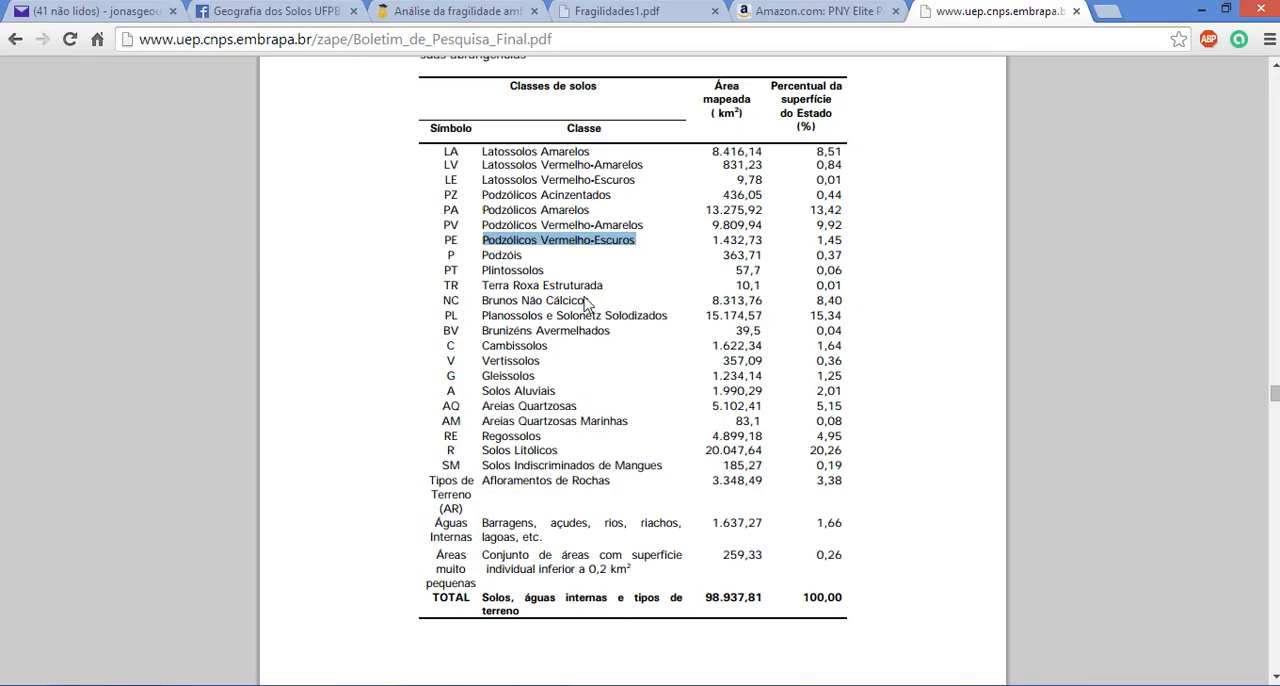
left_click_drag(645, 225, 482, 230)
key("ctrl+c")
key("alt+Tab")
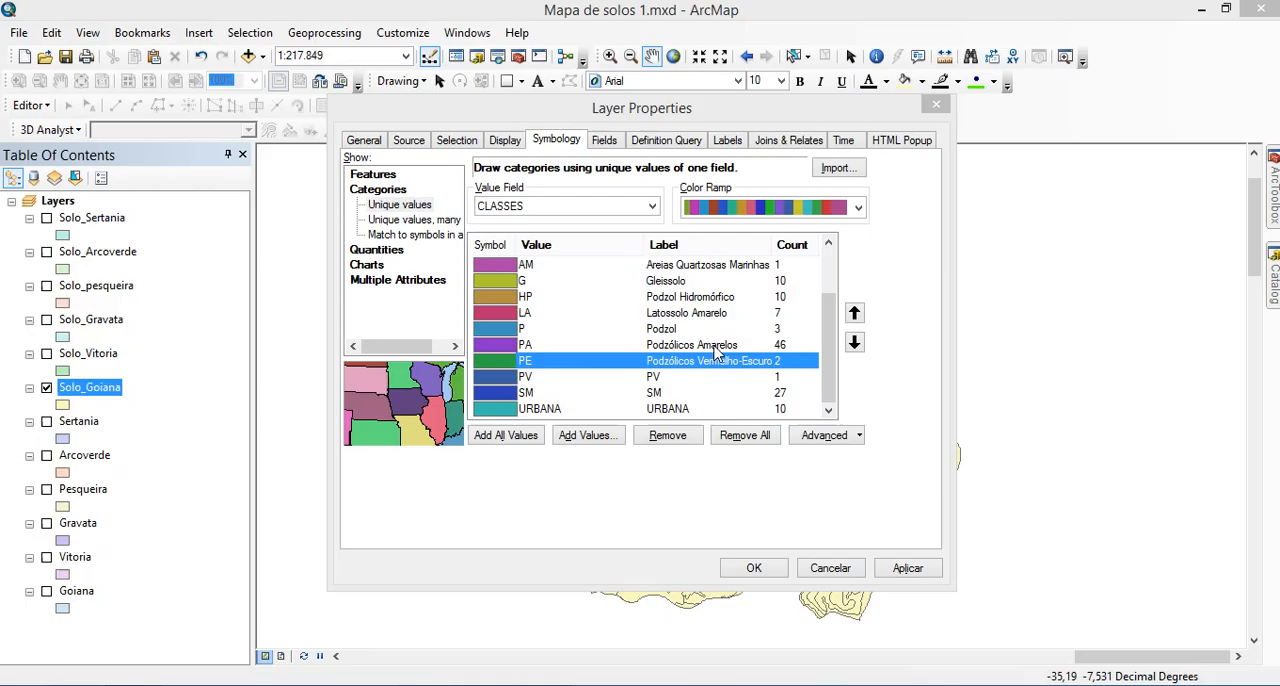
left_click(665, 377)
left_click(708, 376)
key("ctrl+v")
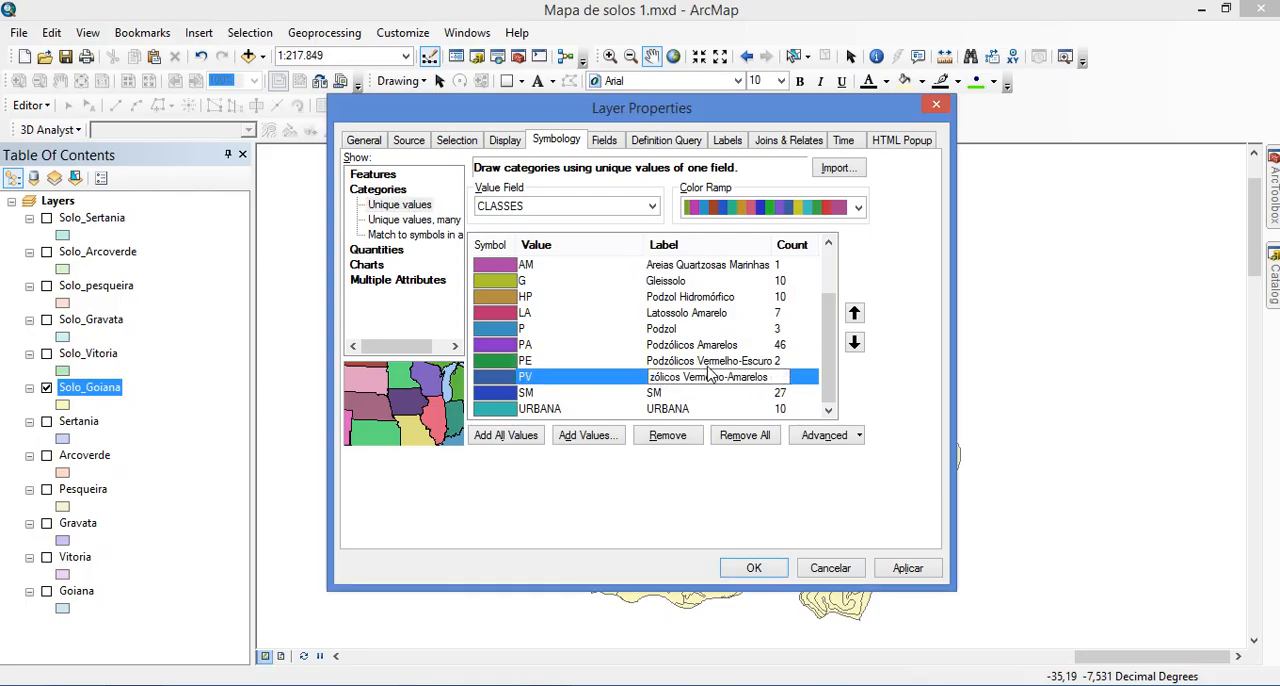
Copy "Solos Indiscriminados de Mangues" from Tabela 2 in the browser and set it as the label of class SM in ArcMap
key("alt+Tab")
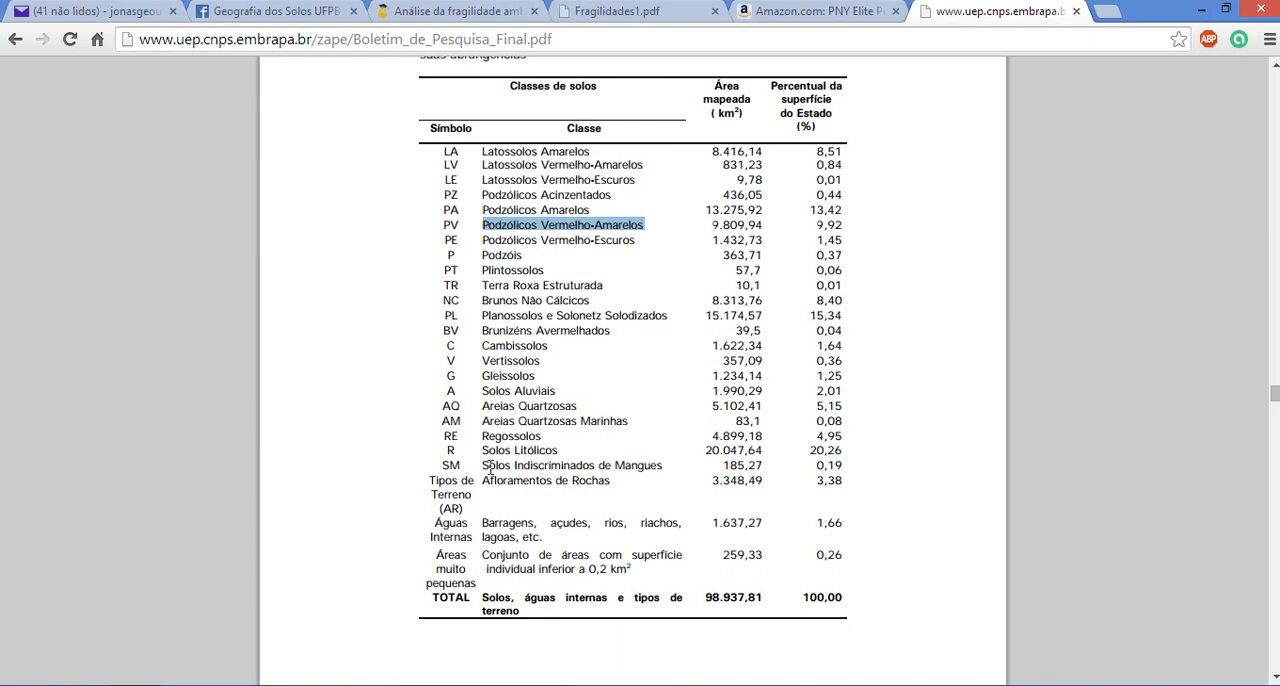
left_click_drag(484, 465, 670, 465)
key("ctrl+c")
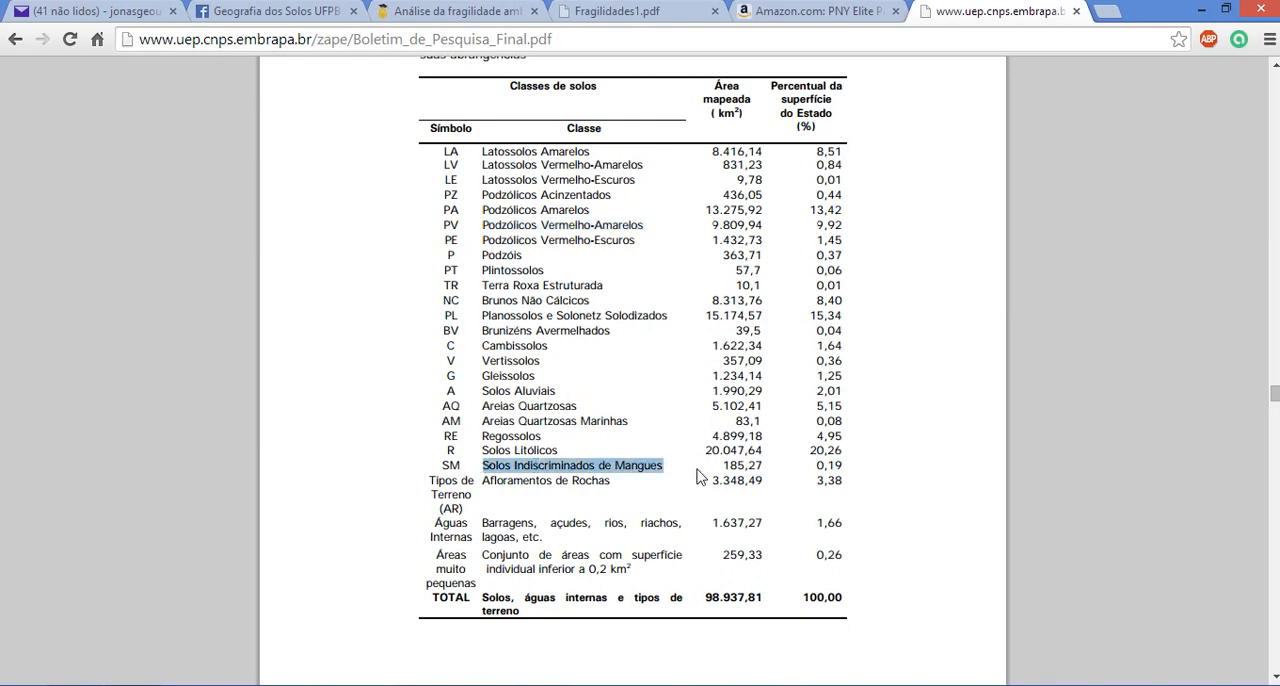
key("alt+Tab")
left_click(658, 393)
left_click(658, 393)
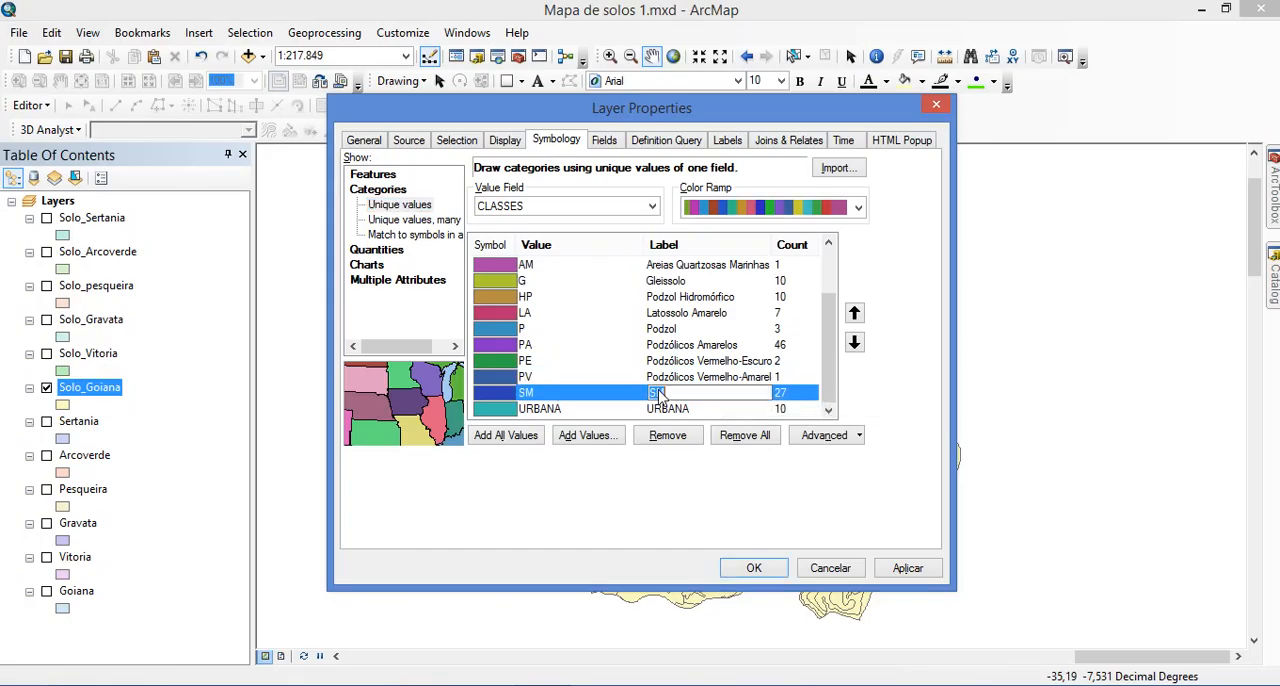
key("ctrl+v")
Change the label of the URBANA class to "Área Urbana"
left_click(655, 414)
left_click(686, 410)
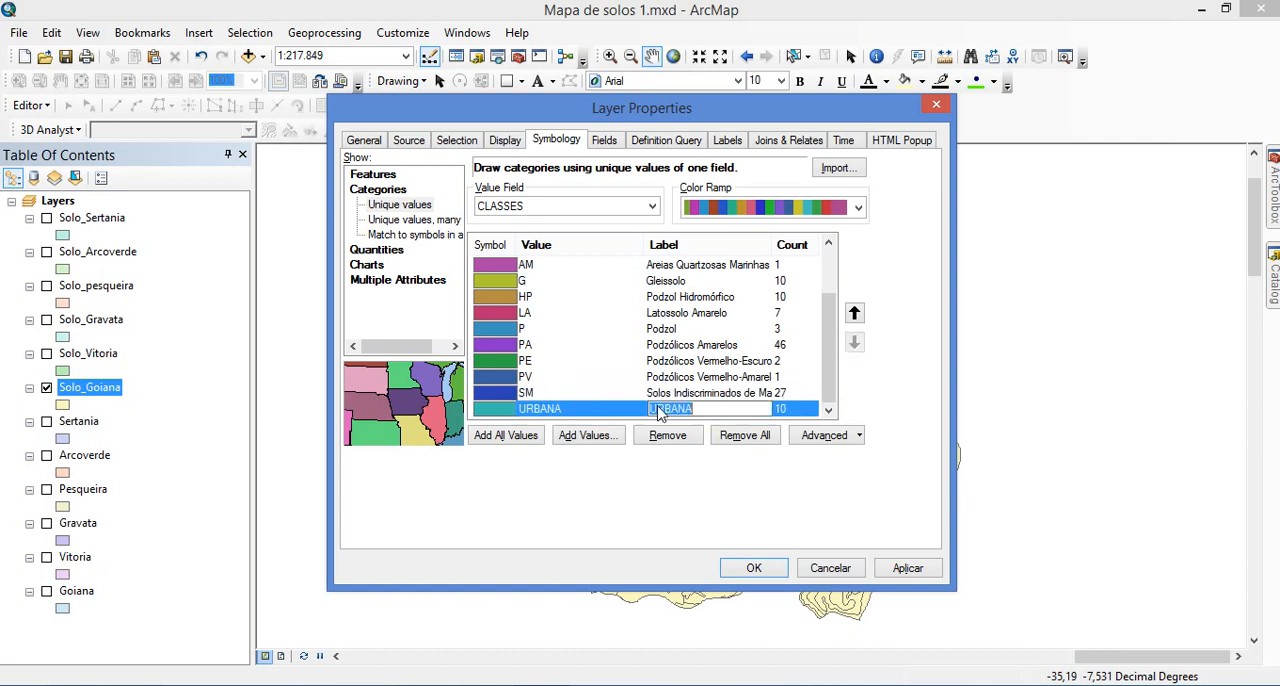
type("A")
type("rea Urbana")
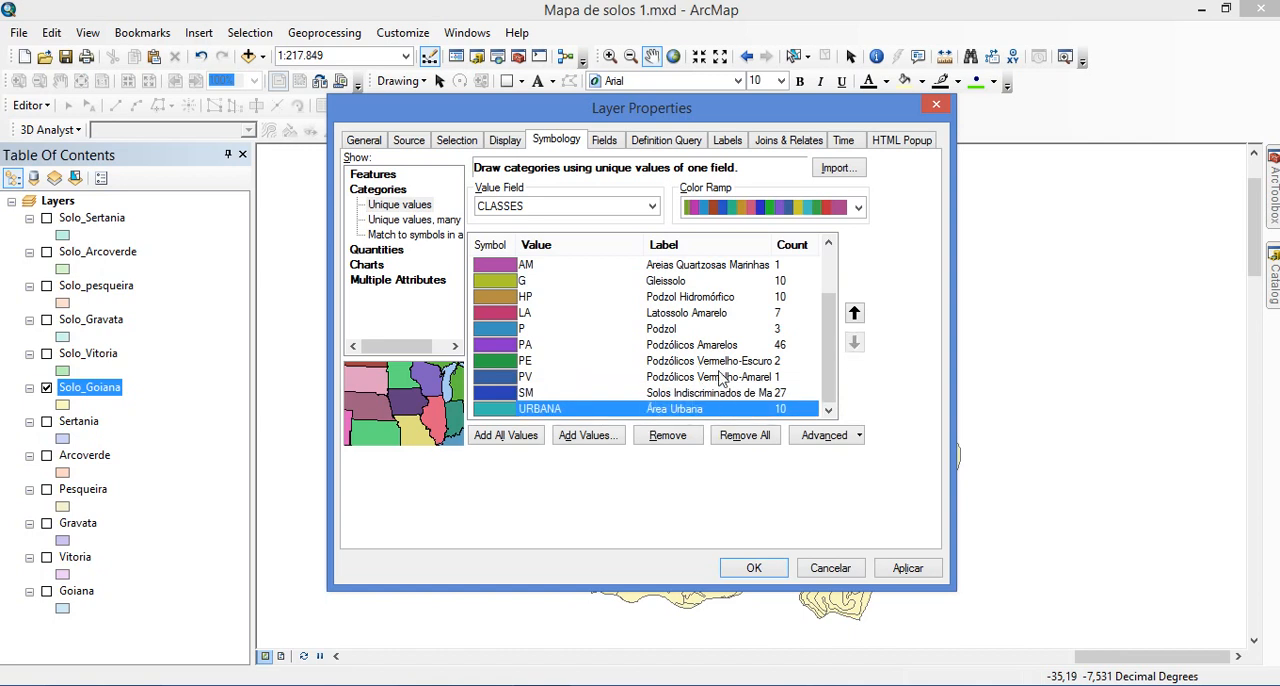
key("Return")
Review the class labels, switch to the bulletin in the browser and find Tabela 5, which correlates the survey's soil classes with the new Brazilian system
left_click_drag(826, 372, 829, 262)
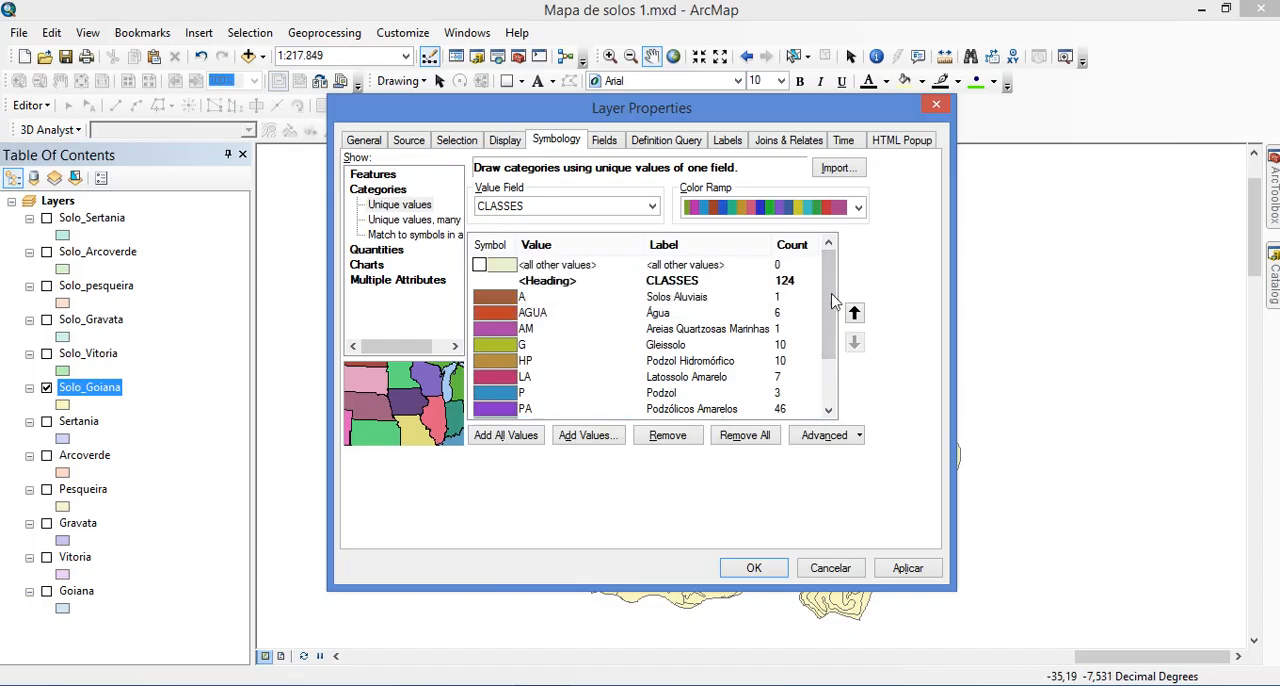
left_click_drag(831, 302, 829, 263)
left_click(110, 684)
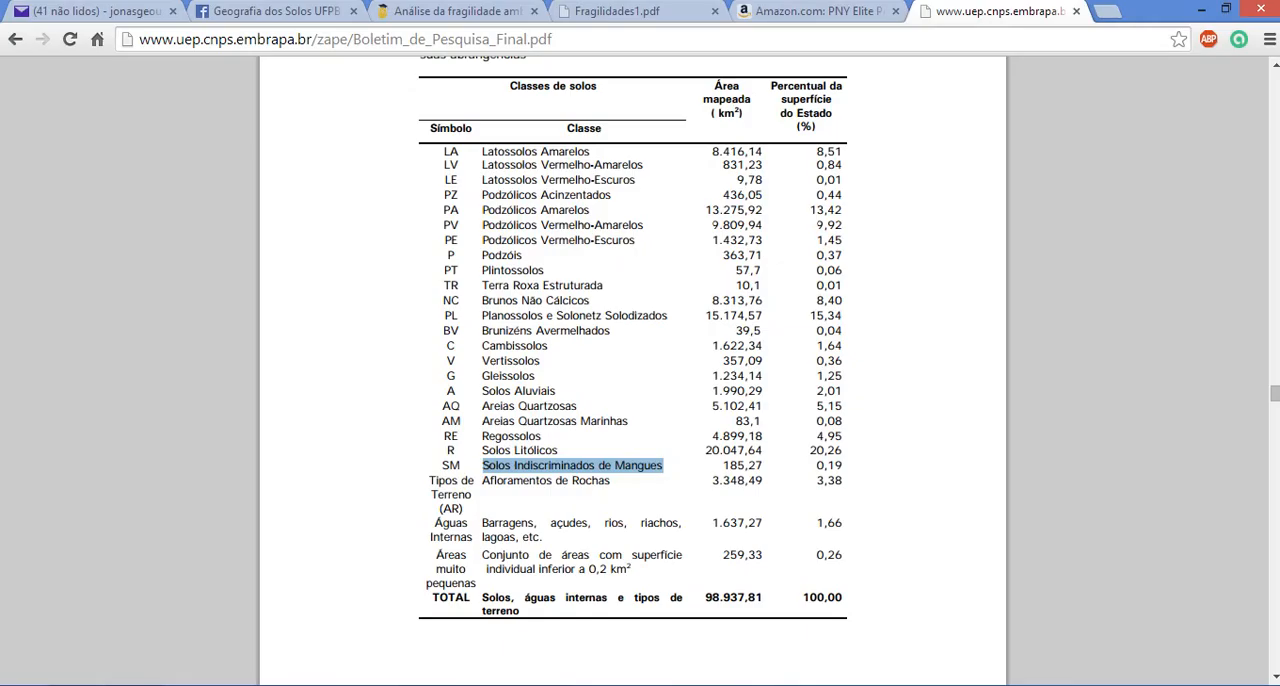
left_click(973, 391)
scroll(891, 358, "up", 4)
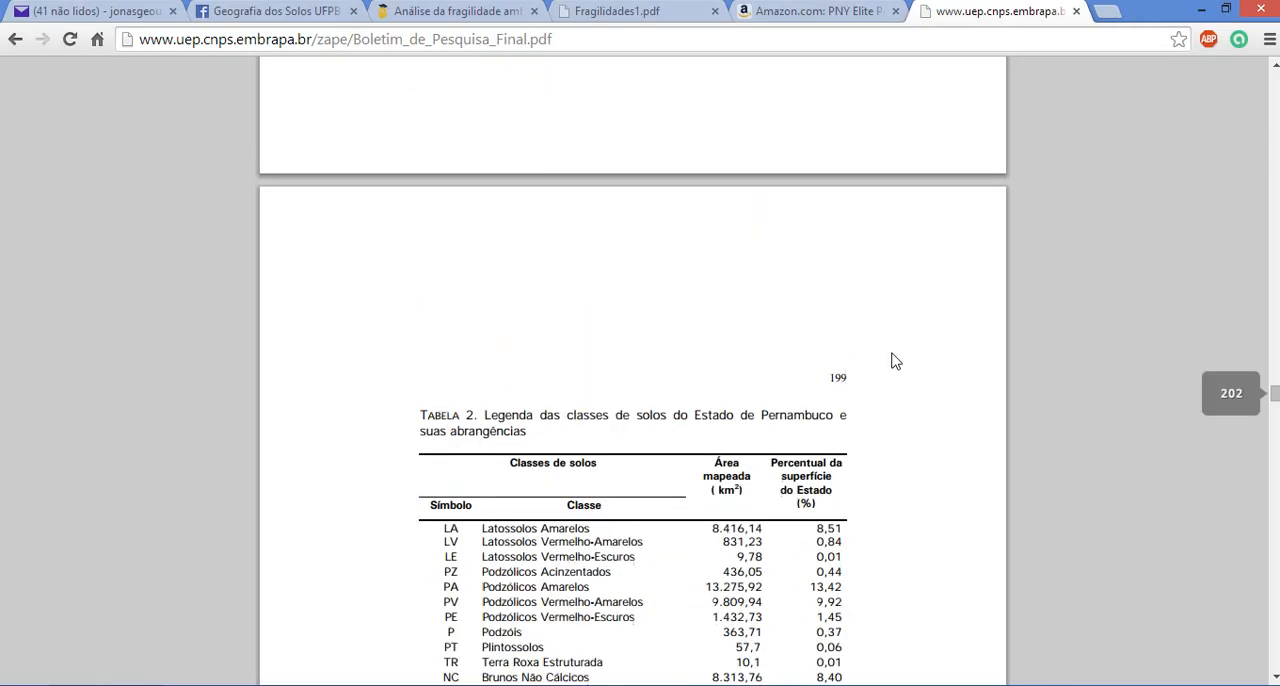
scroll(884, 456, "up", 5)
scroll(763, 434, "down", 20)
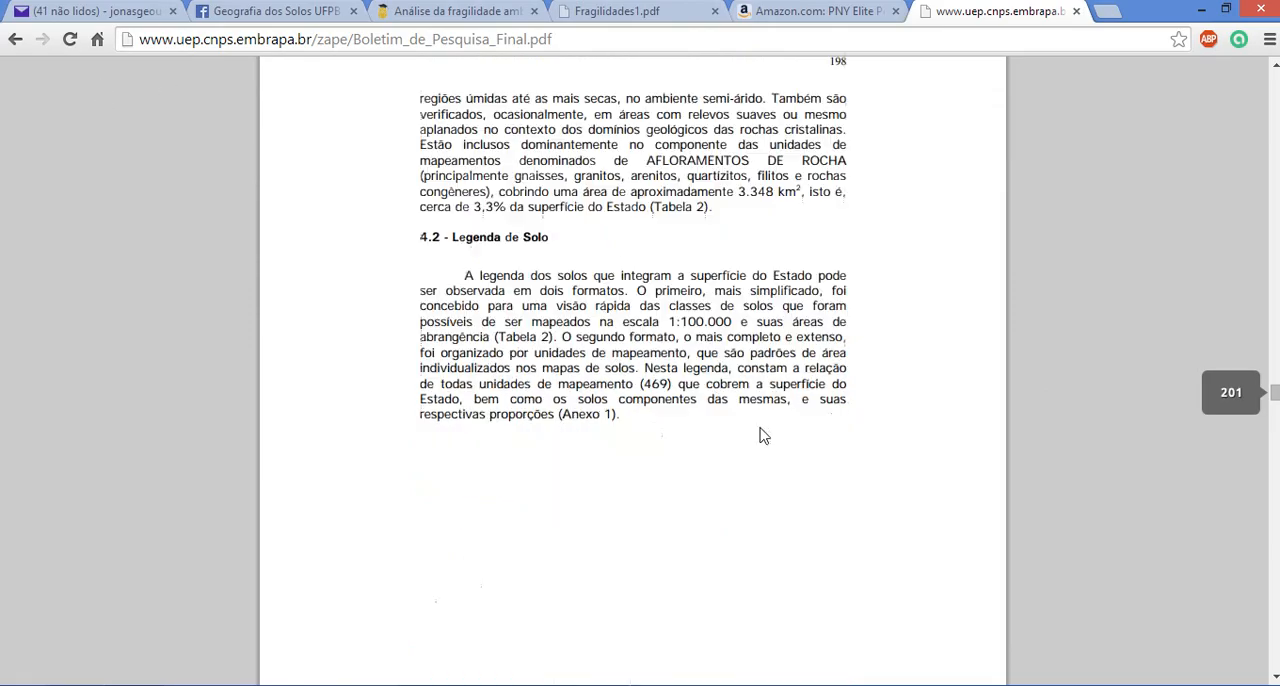
left_click_drag(1277, 403, 1277, 452)
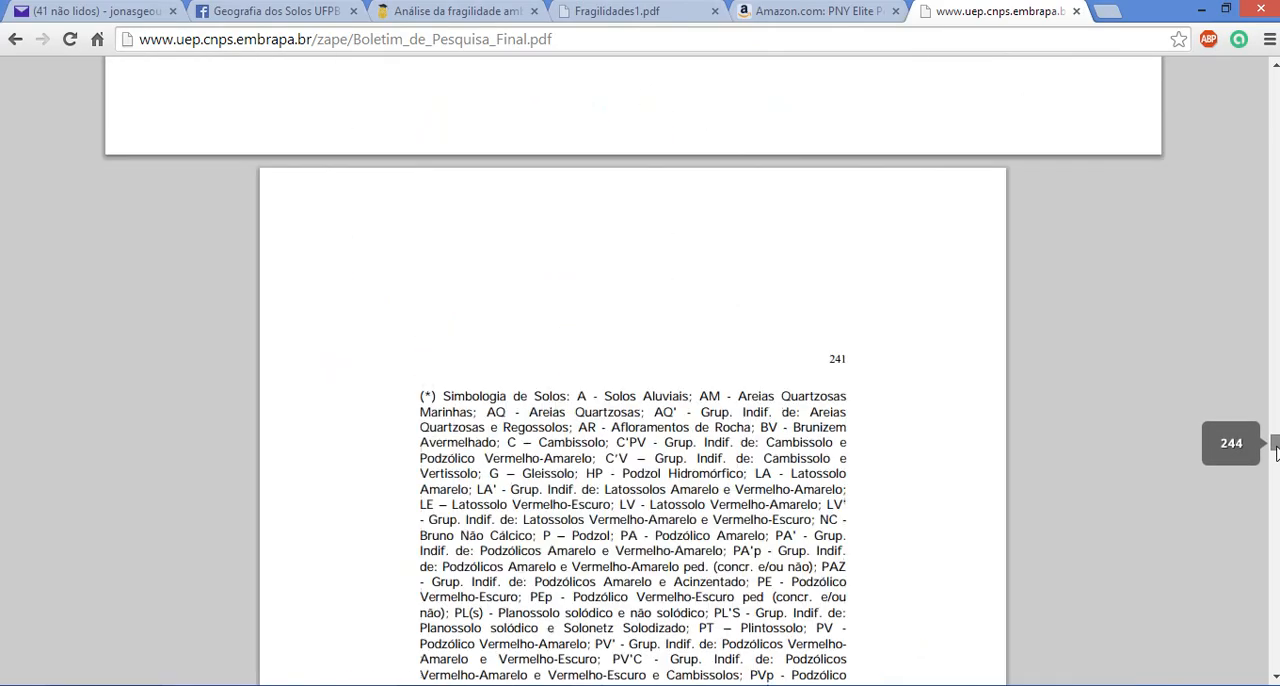
scroll(966, 423, "up", 10)
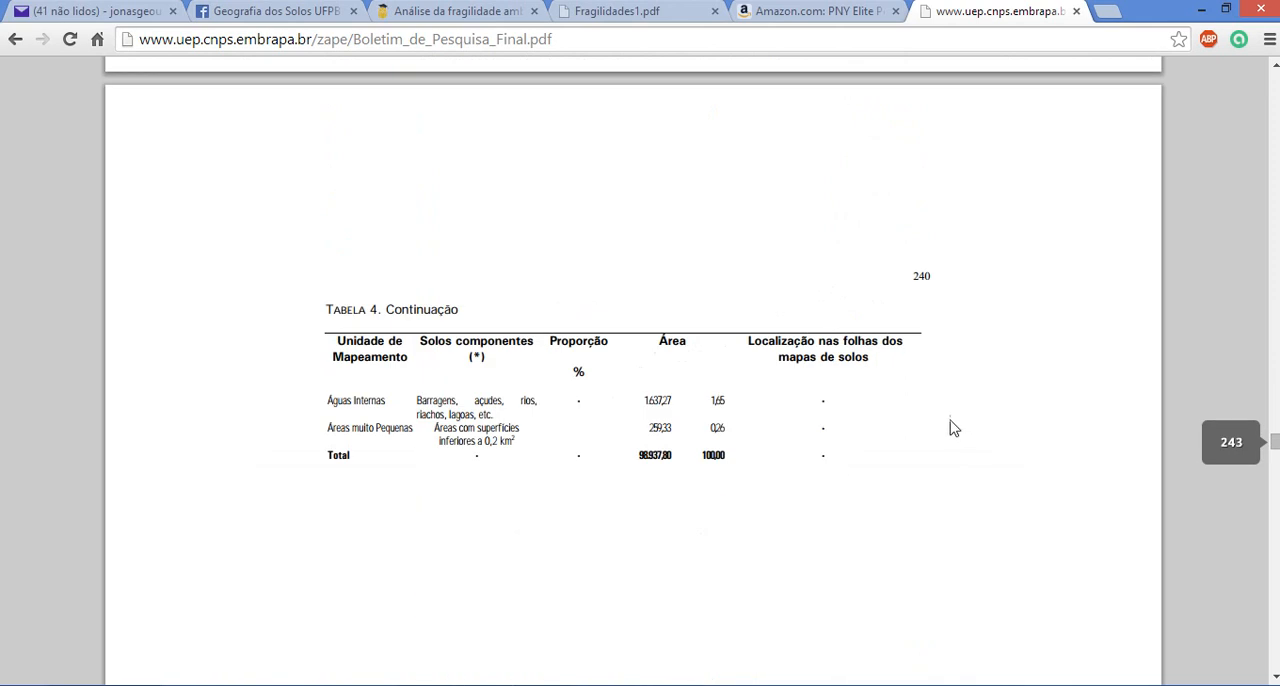
scroll(955, 425, "down", 20)
scroll(948, 424, "down", 10)
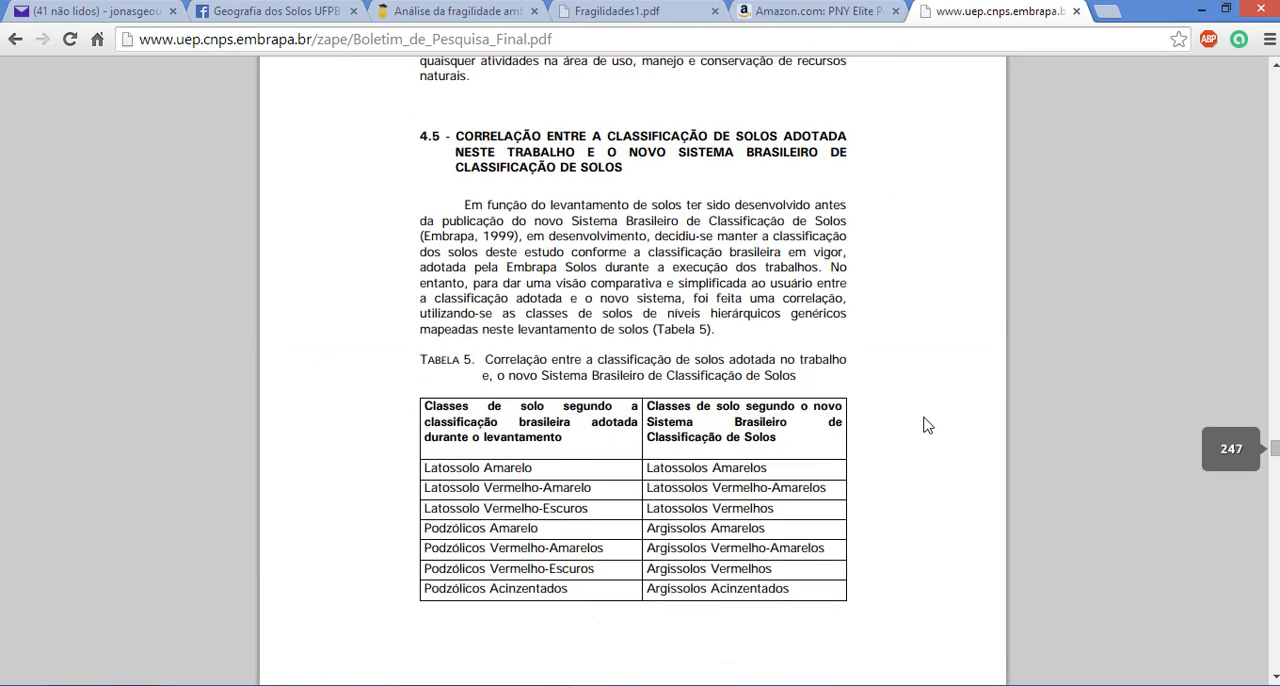
scroll(926, 425, "up", 5)
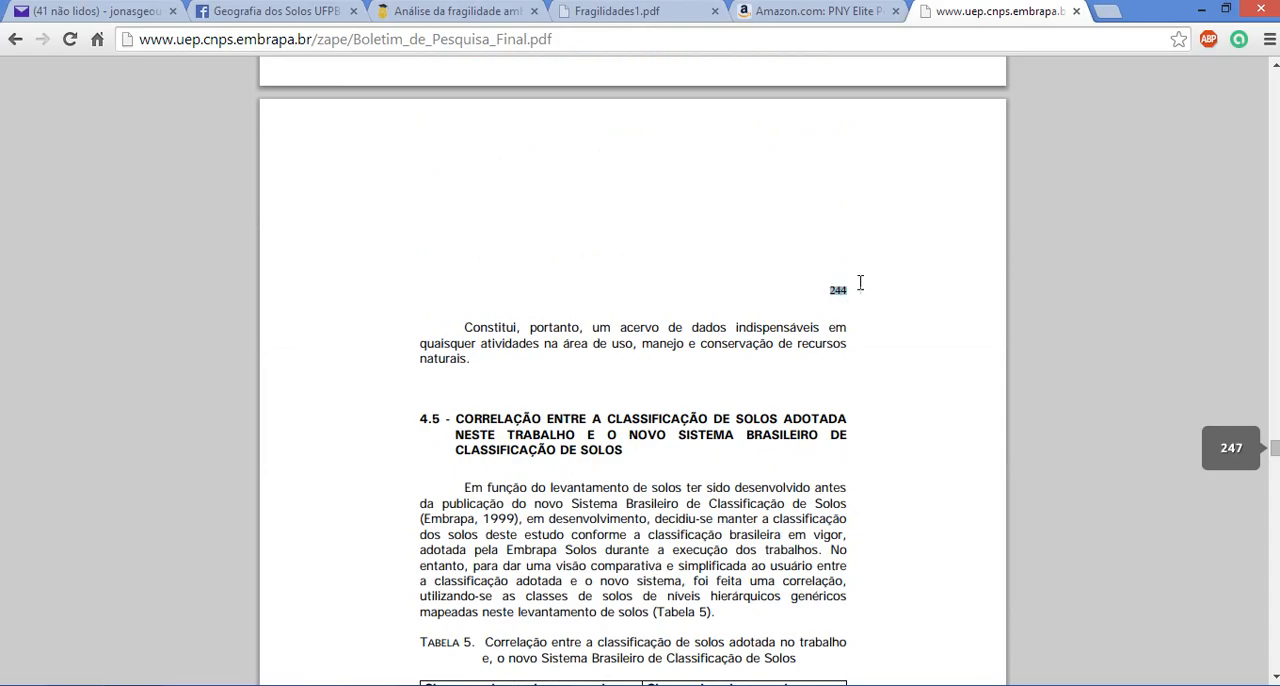
scroll(826, 371, "down", 7)
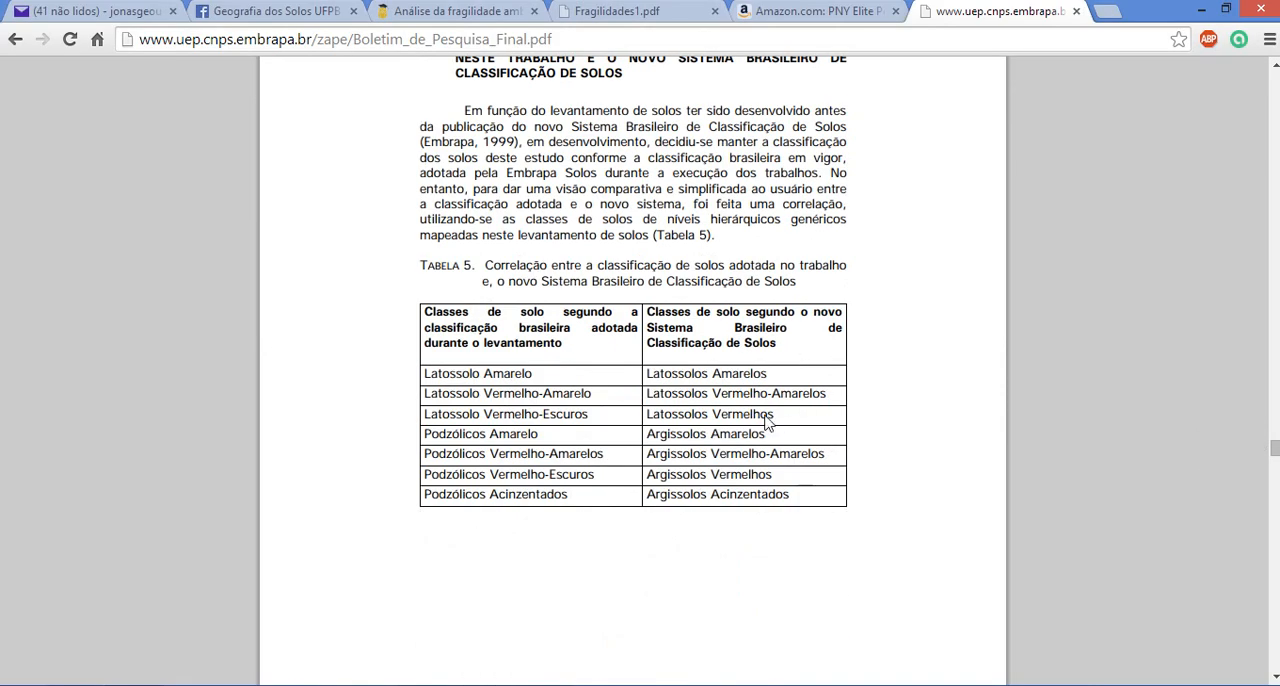
scroll(566, 363, "down", 5)
scroll(531, 343, "up", 14)
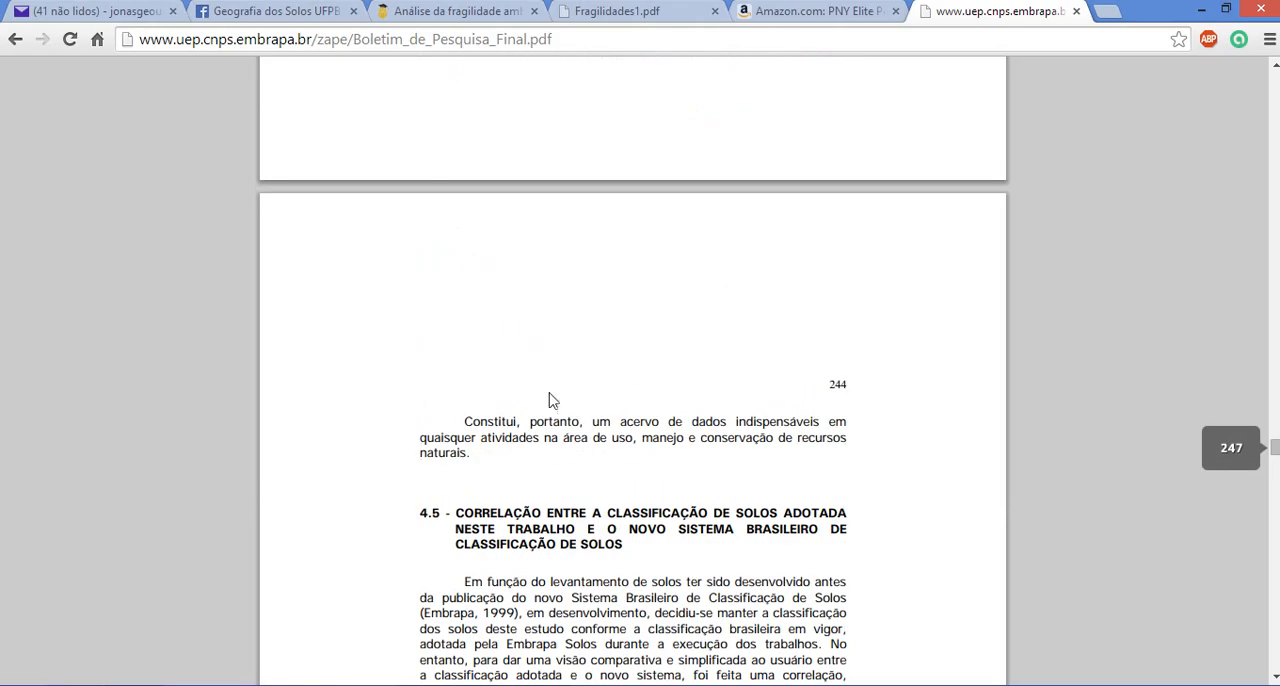
scroll(552, 400, "down", 12)
scroll(530, 395, "up", 3)
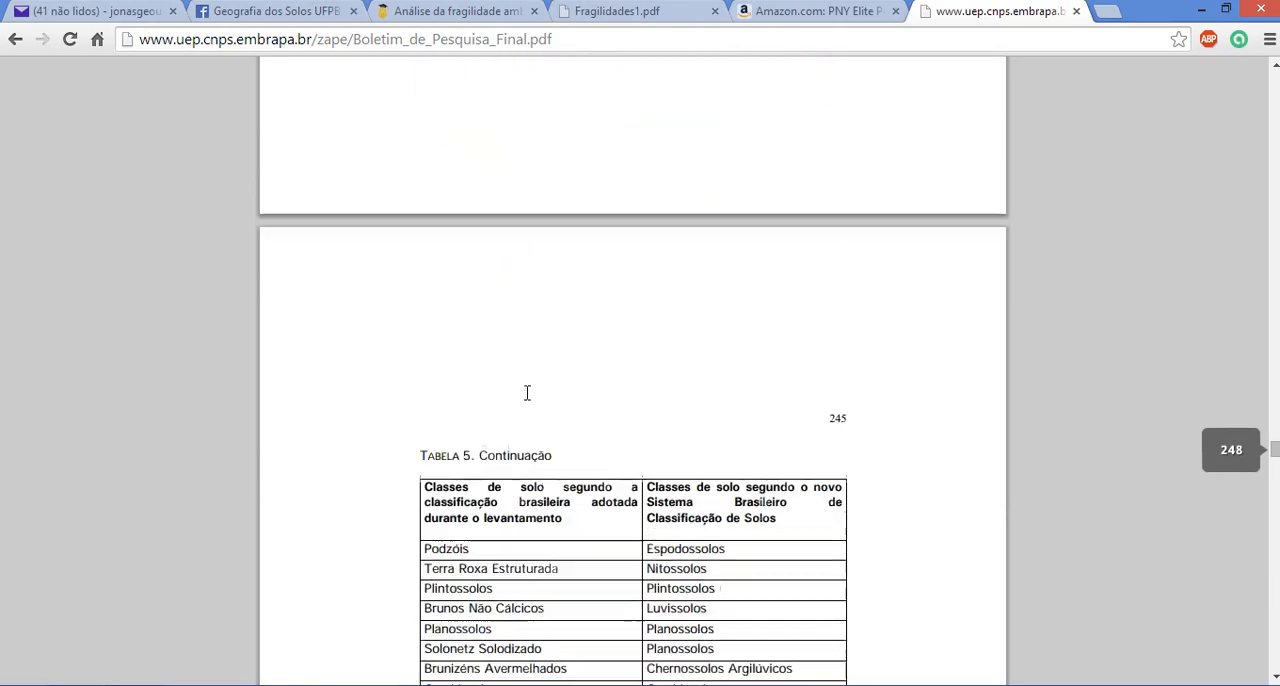
scroll(527, 395, "up", 3)
scroll(526, 397, "down", 10)
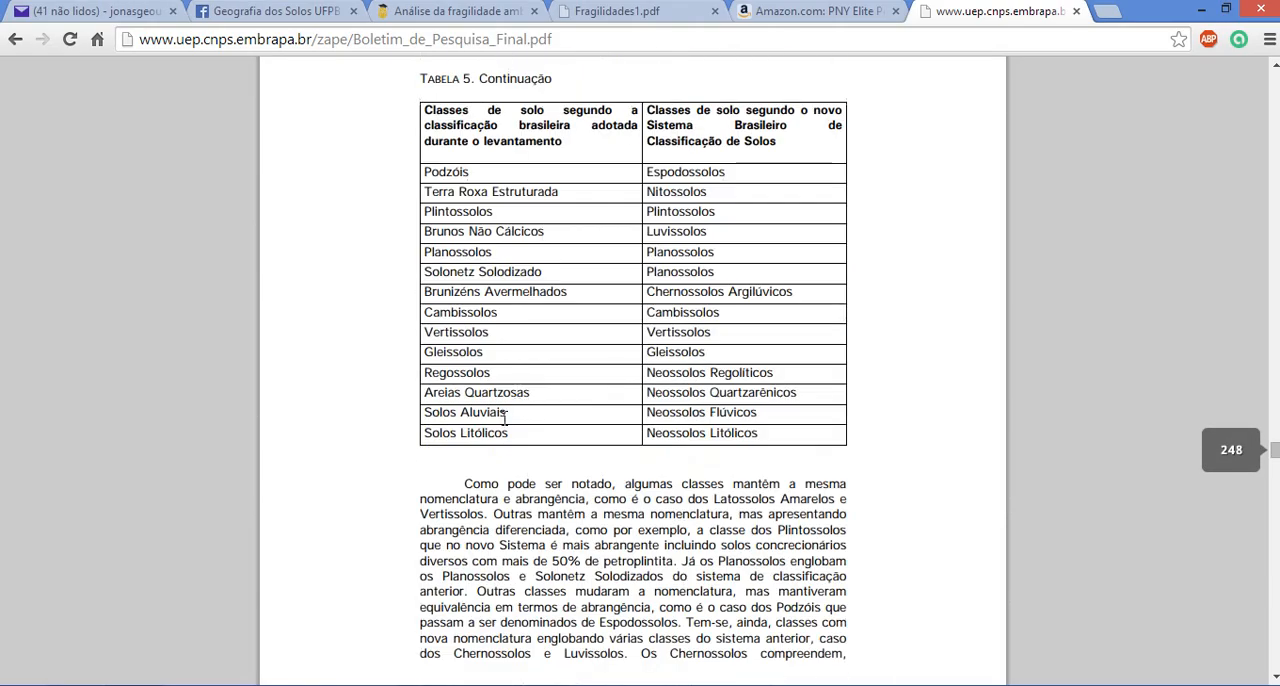
Copy "Neossolos Flúvicos", the new-system name for Solos Aluviais, from Tabela 5 in the browser into the label of class A in ArcMap
key("alt+Tab")
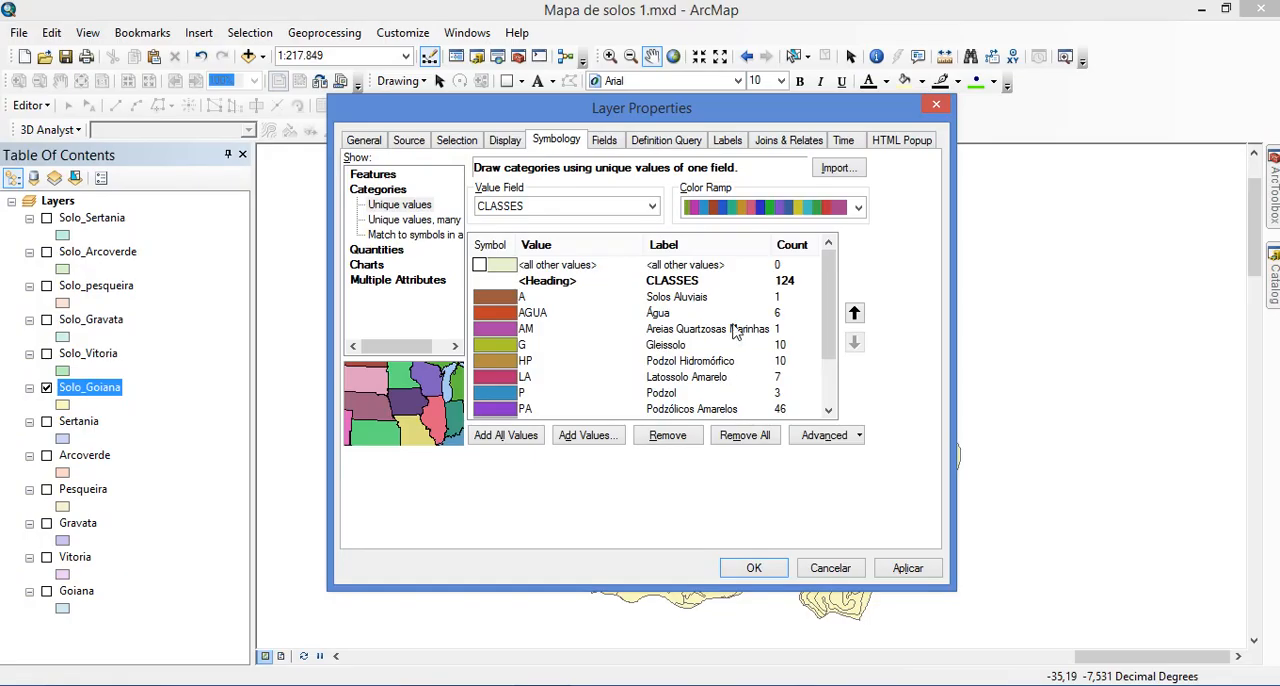
key("alt+Tab")
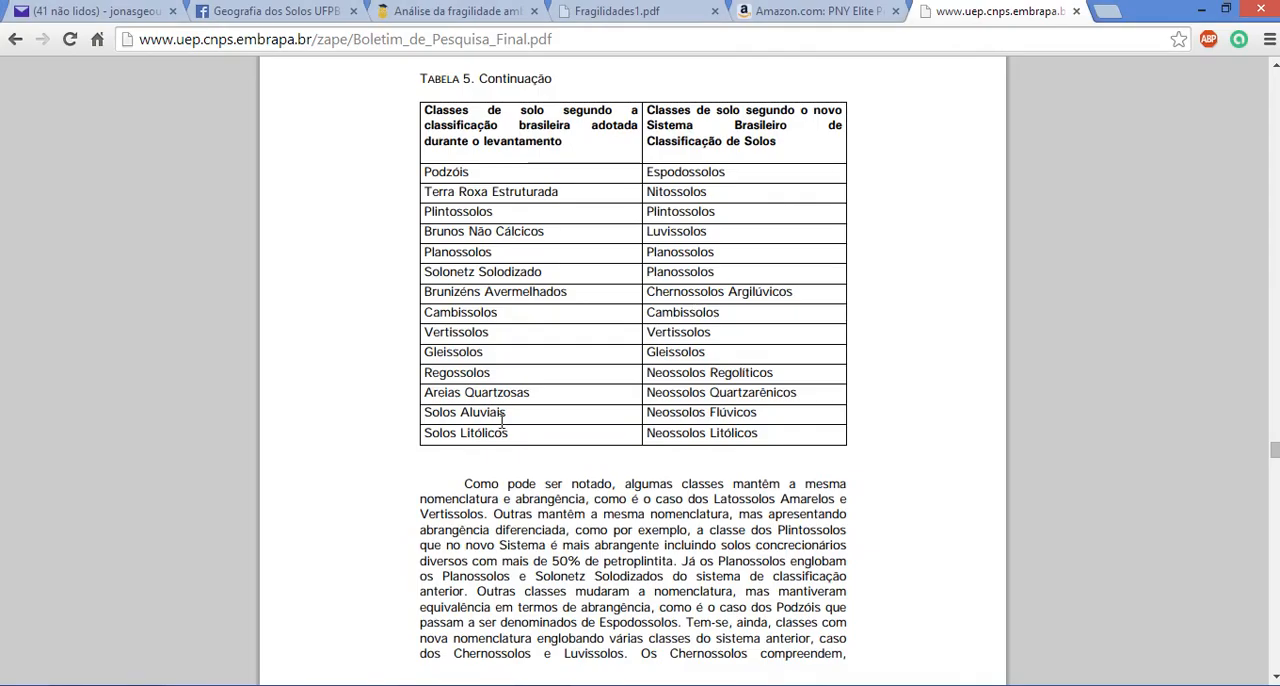
left_click_drag(647, 412, 750, 414)
key("ctrl+c")
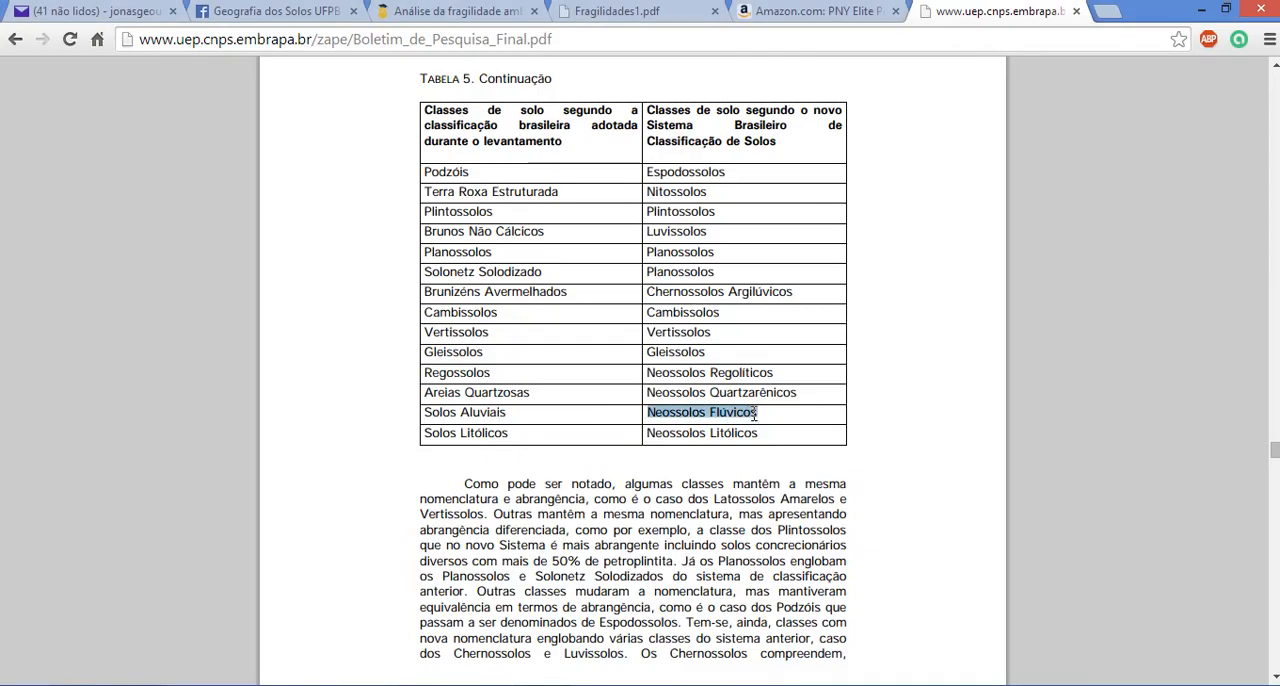
key("alt+Tab")
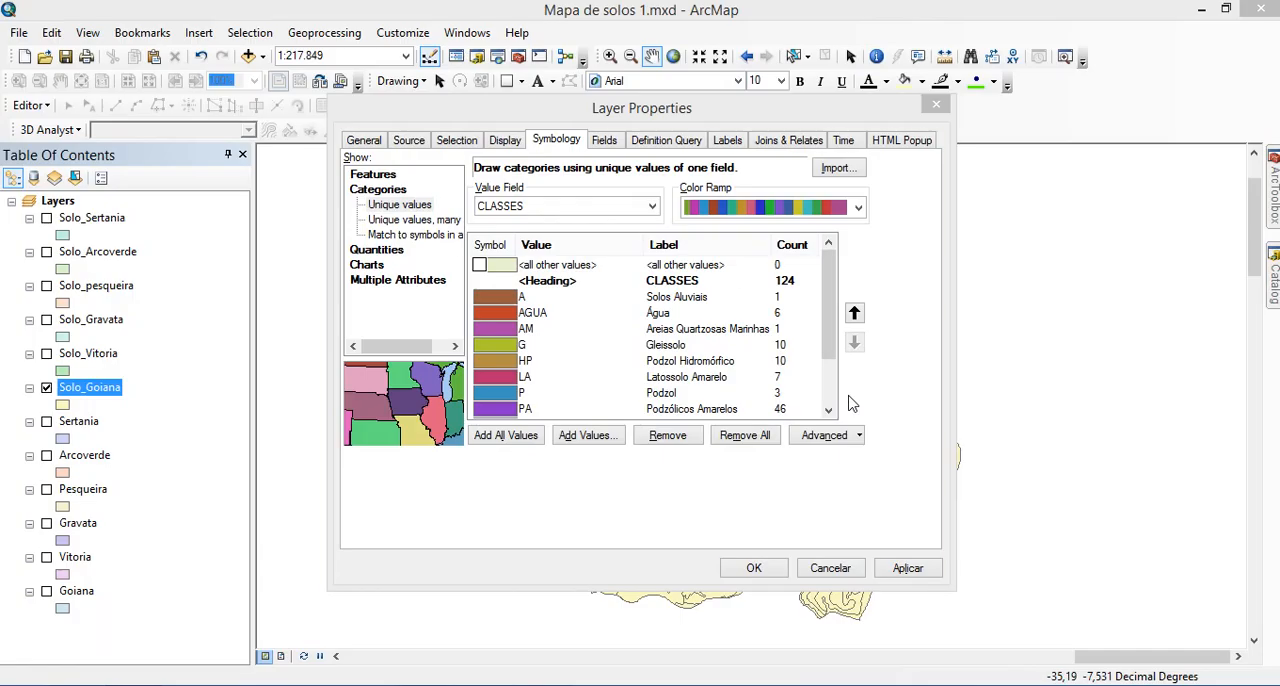
left_click(684, 300)
key("ctrl+v")
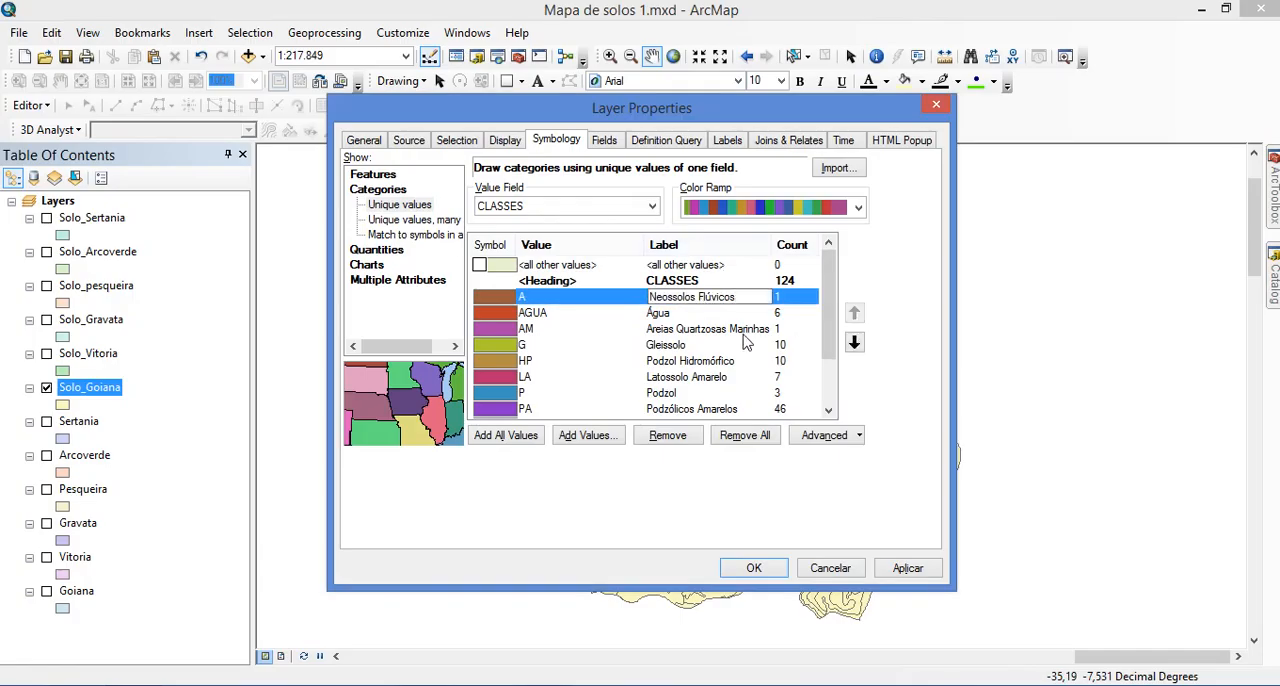
Copy "Neossolos Quartzarênicos" from Tabela 5 in the browser and set it as the label of class AM in ArcMap
key("alt+Tab")
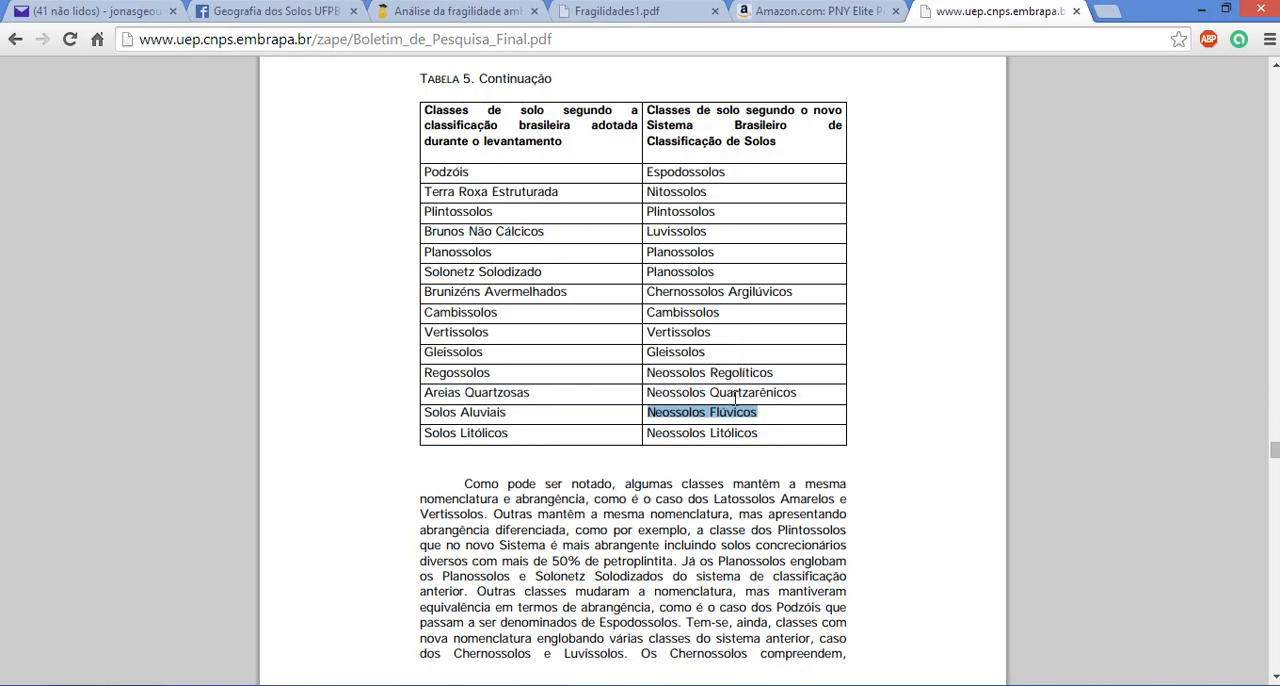
left_click_drag(808, 395, 652, 397)
key("ctrl+c")
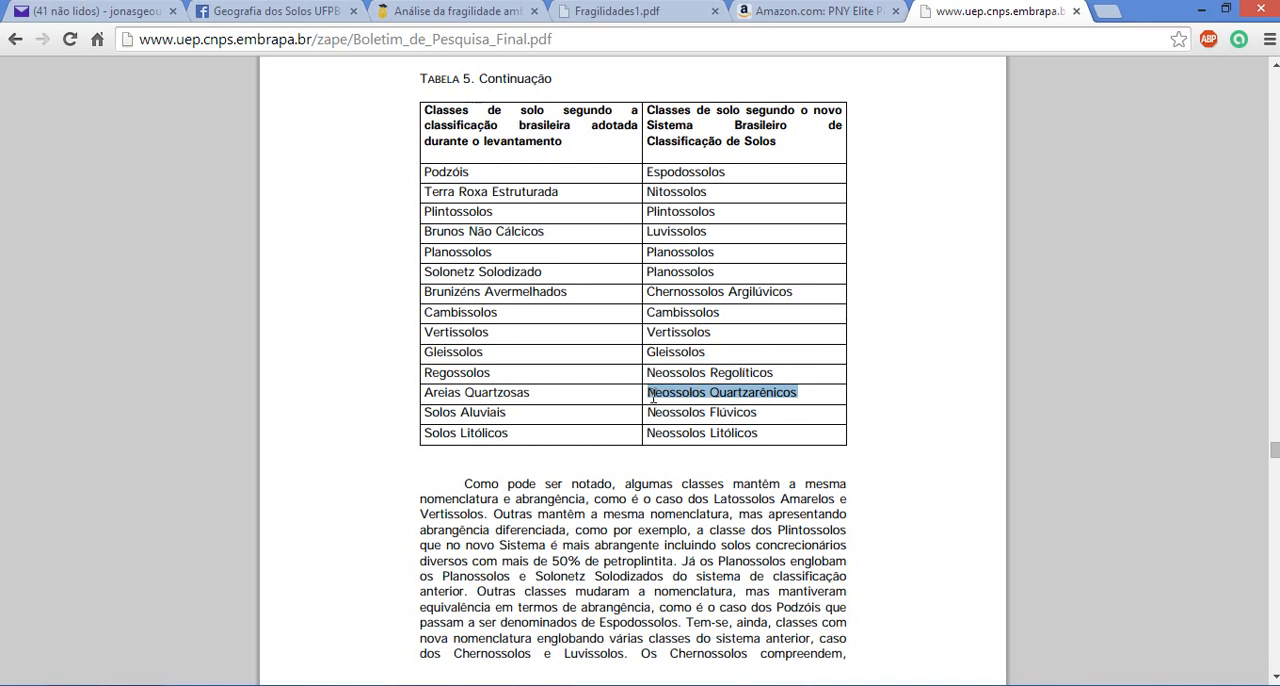
key("alt+Tab")
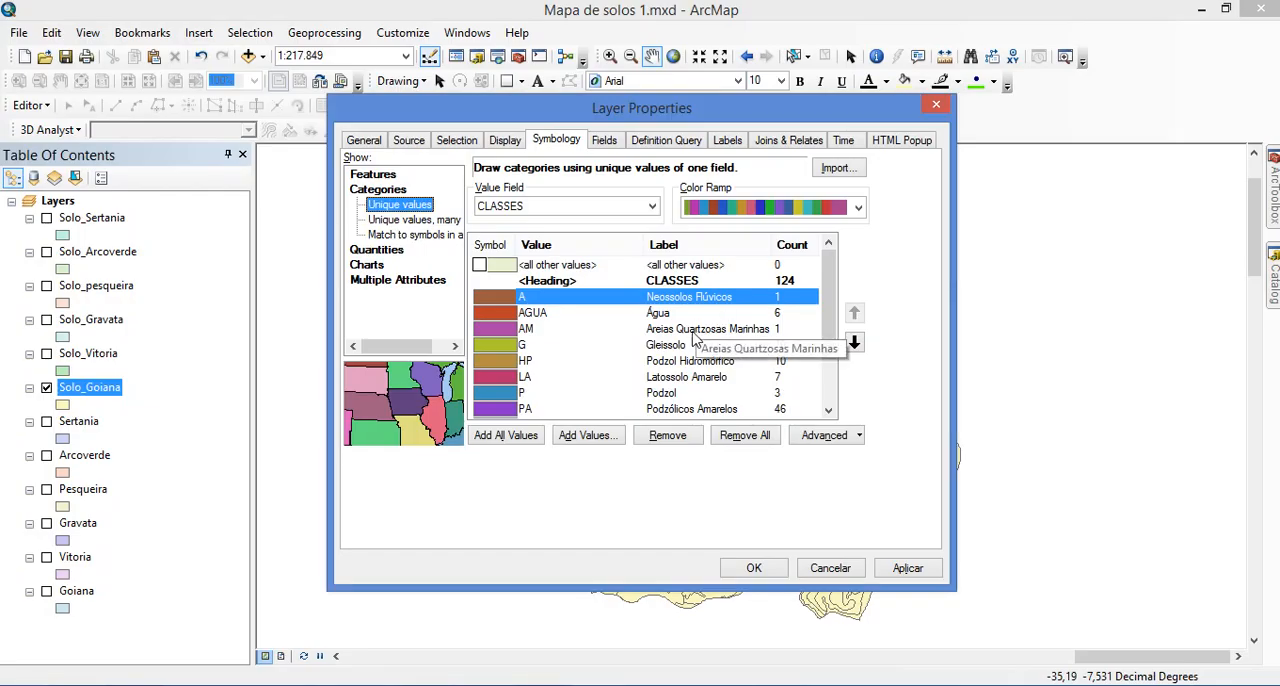
left_click(695, 333)
key("ctrl+v")
Find Podzóis in Tabela 5 in the browser and copy its new-system name, "Espodossolos", for use in ArcMap
key("alt+Tab")
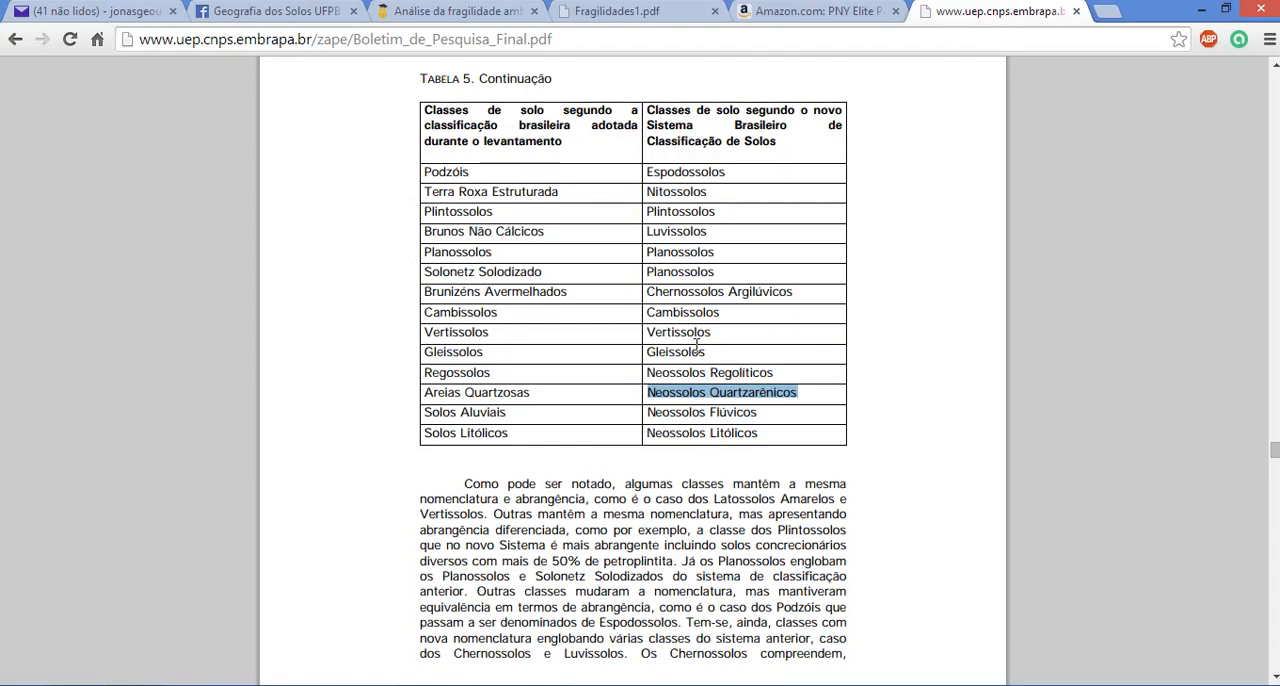
key("alt+Tab")
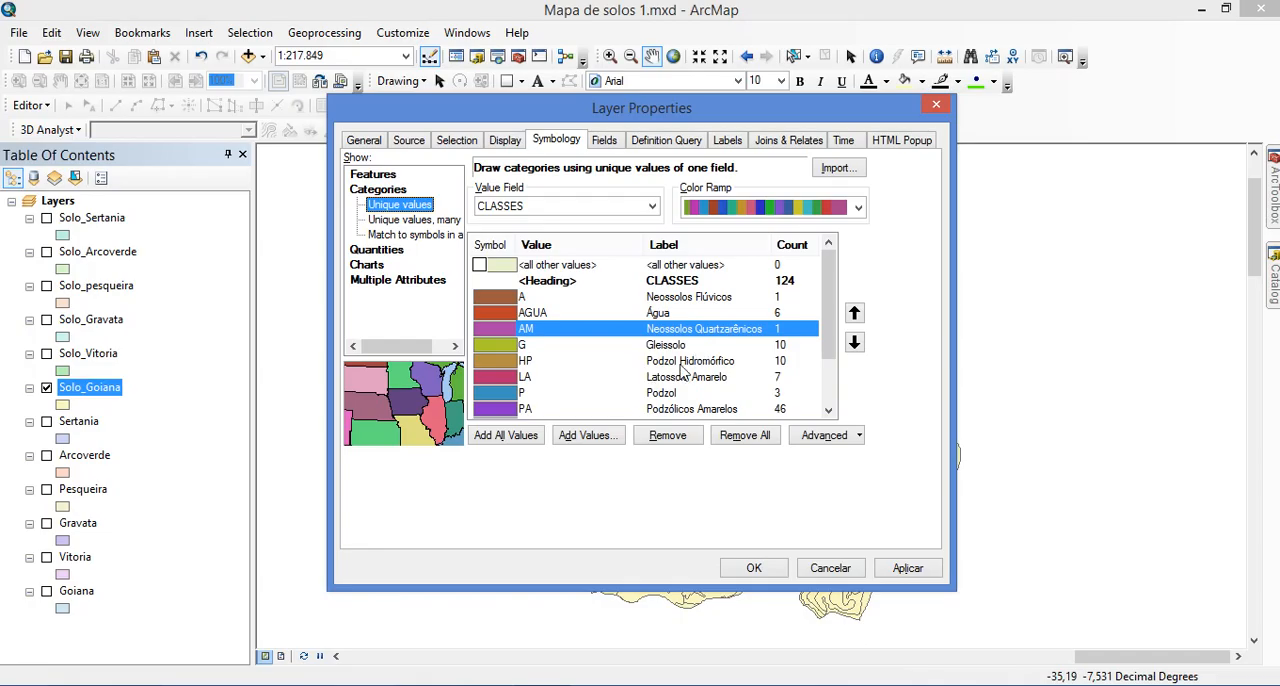
key("alt+Tab")
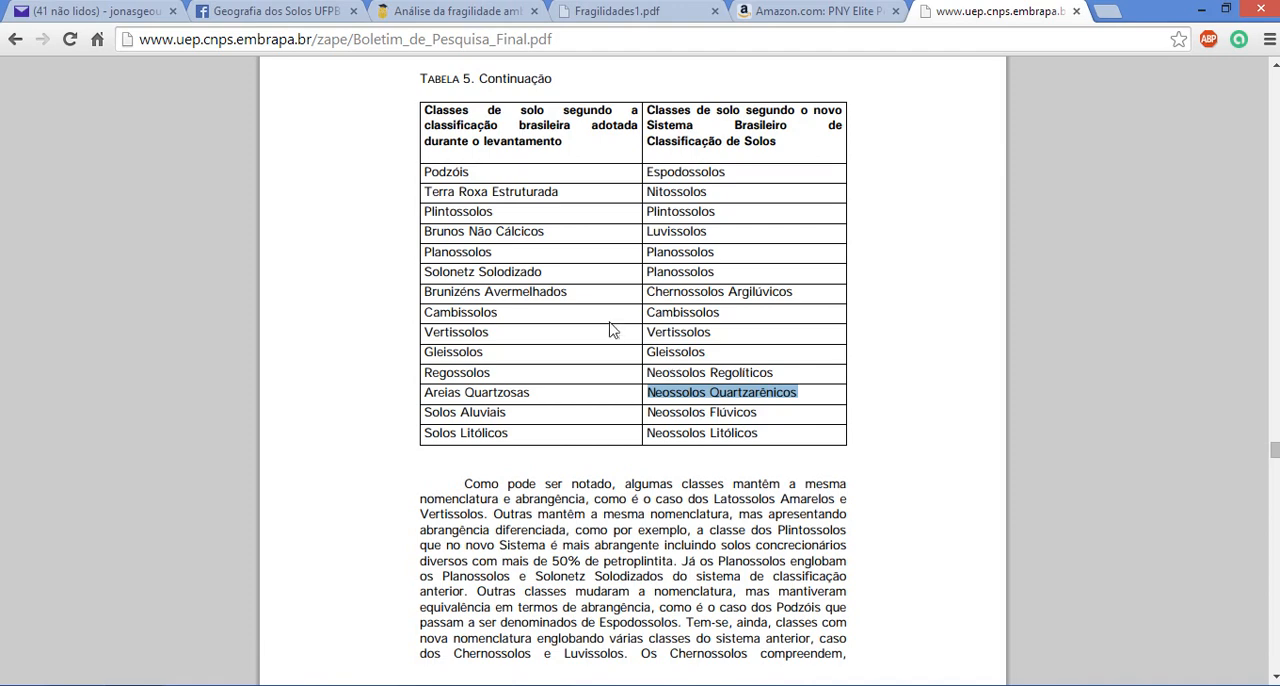
scroll(612, 330, "up", 4)
scroll(540, 405, "down", 1)
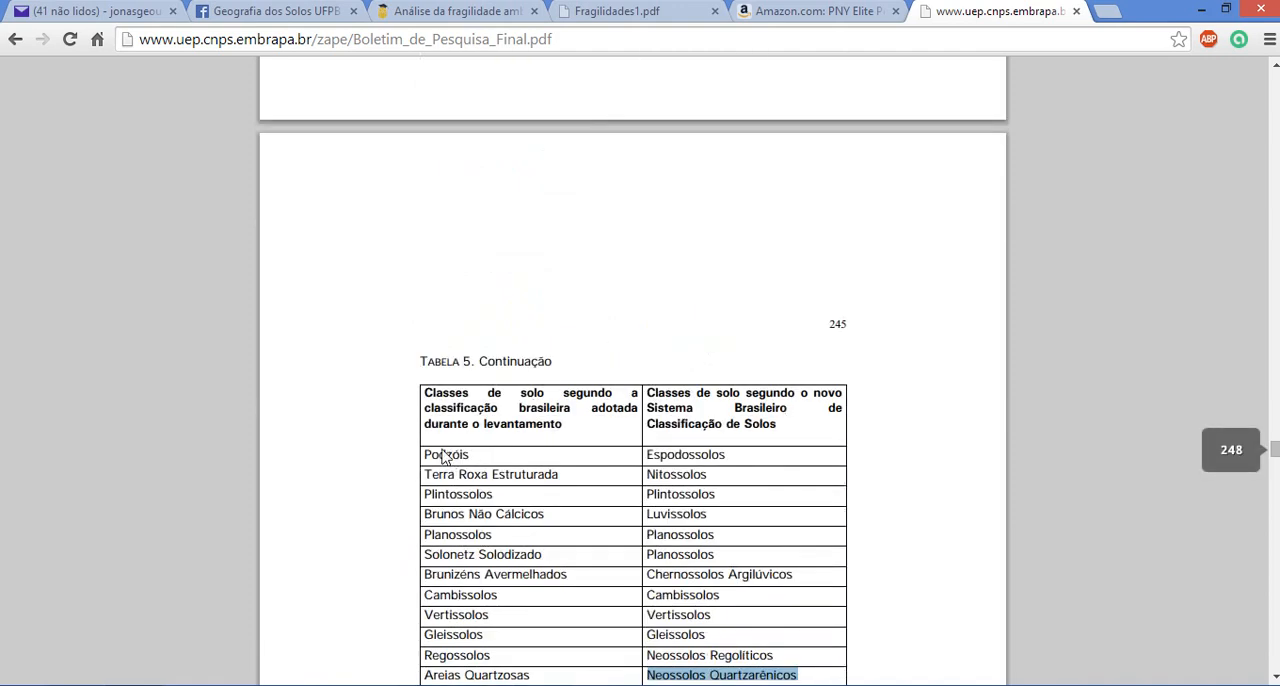
double_click(689, 452)
key("ctrl+c")
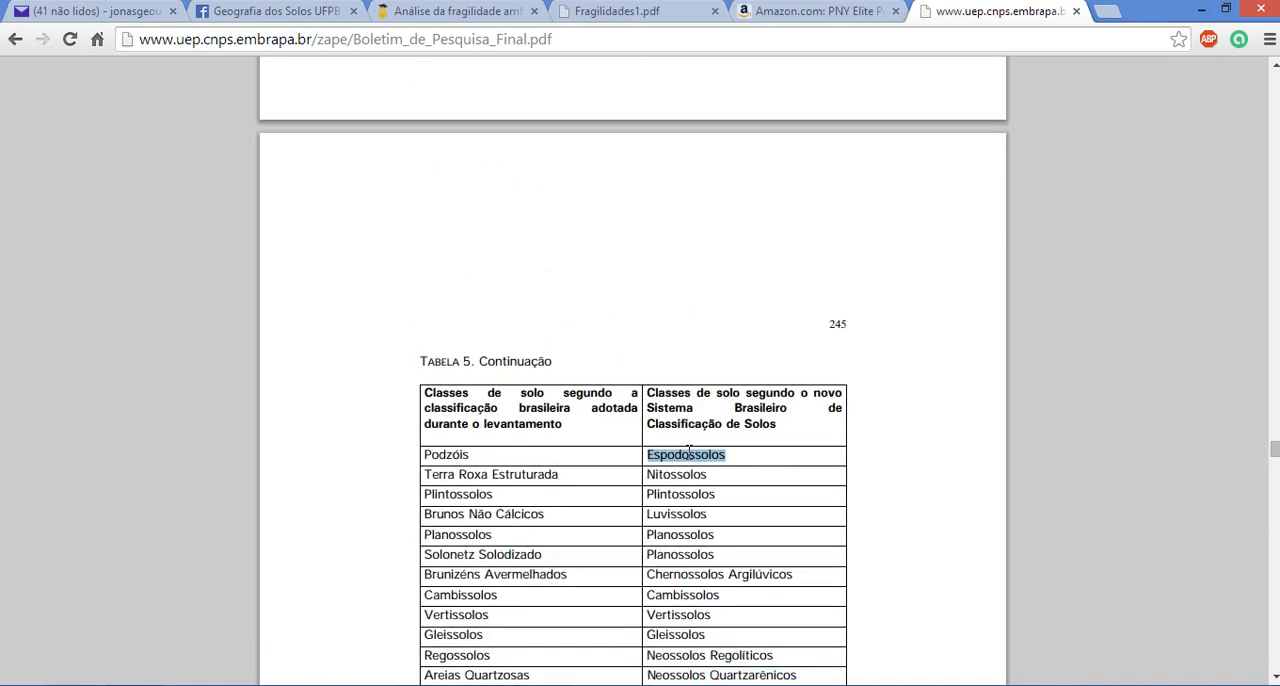
key("alt+Tab")
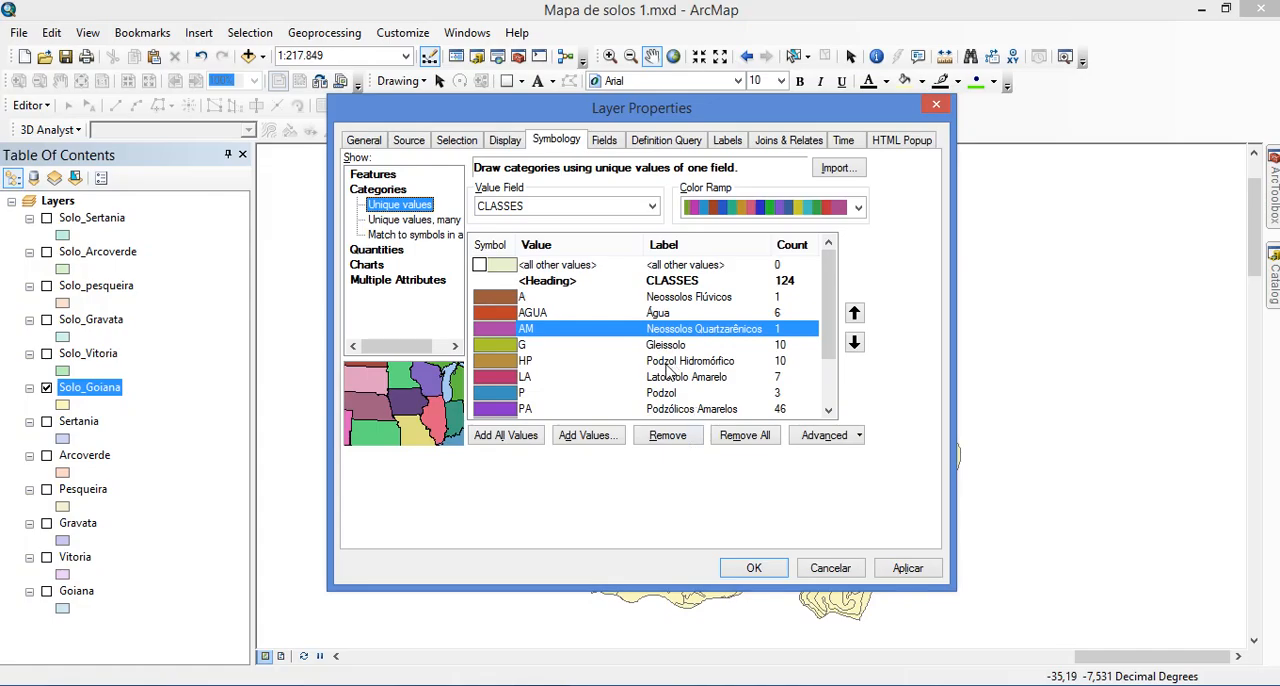
Change the label of class HP to "Espodossolo Hidromórfico", using the copied name in place of "Podzol"
double_click(666, 361)
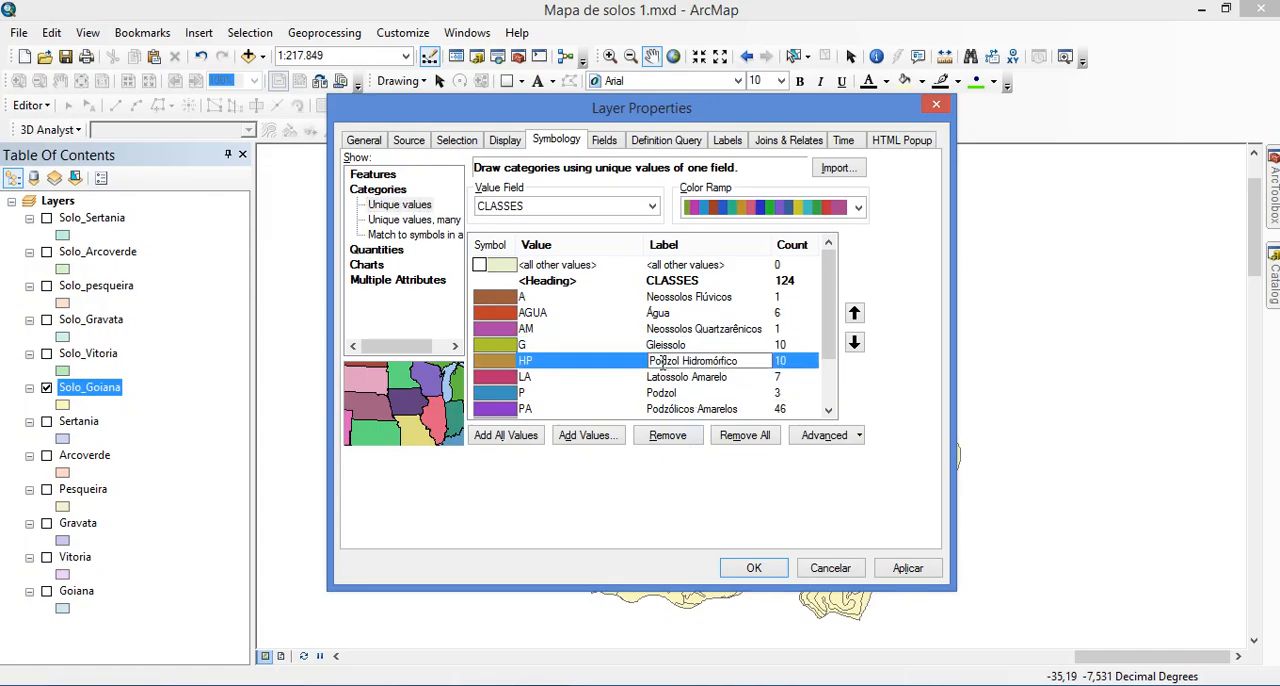
double_click(662, 361)
key("ctrl+v")
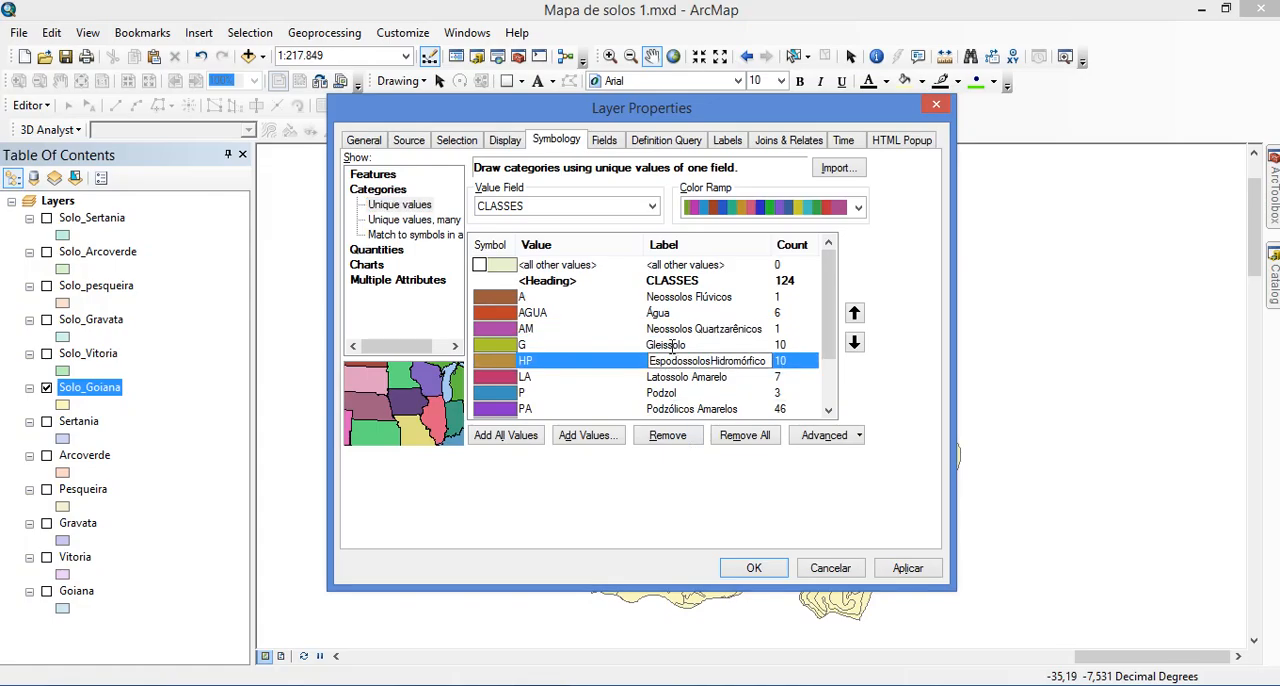
key("BackSpace")
key("Delete")
key("Delete")
key("Delete")
key("Delete")
key("Delete")
key("Delete")
key("Delete")
key("Delete")
key("Delete")
key("Delete")
key("Delete")
key("Delete")
key("ctrl+z")
key("Down")
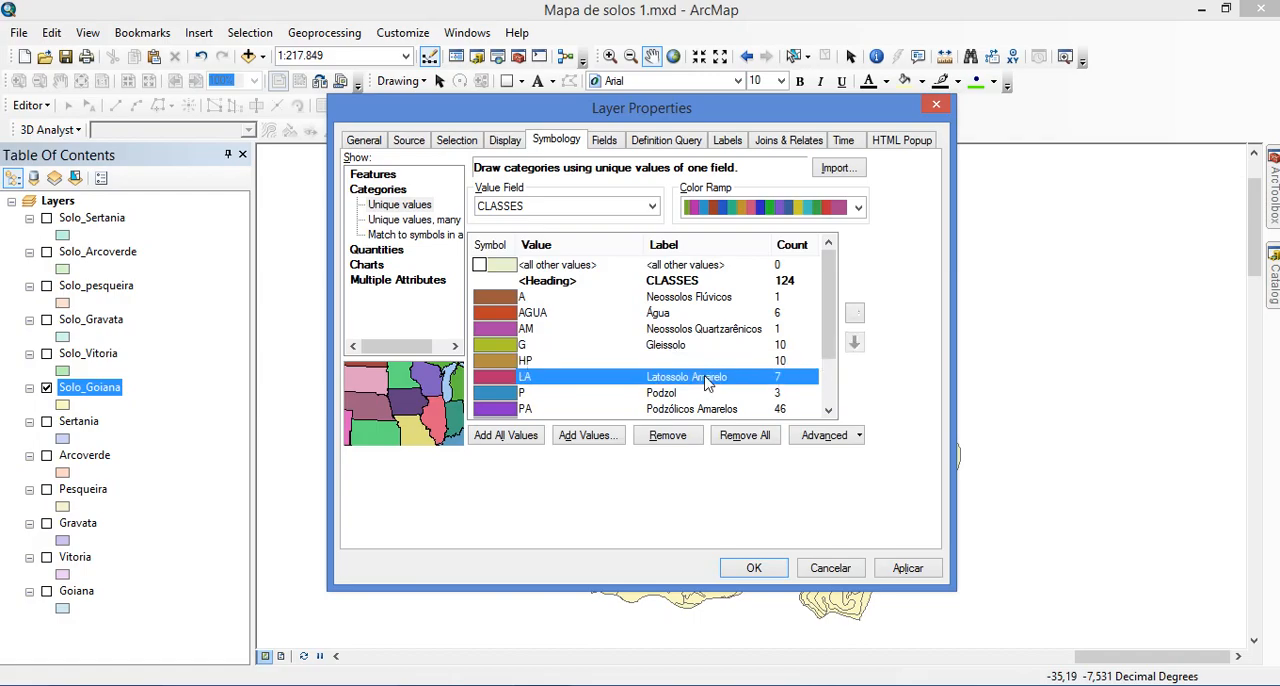
Set the label of class P to "Espodossolos"
key("Down")
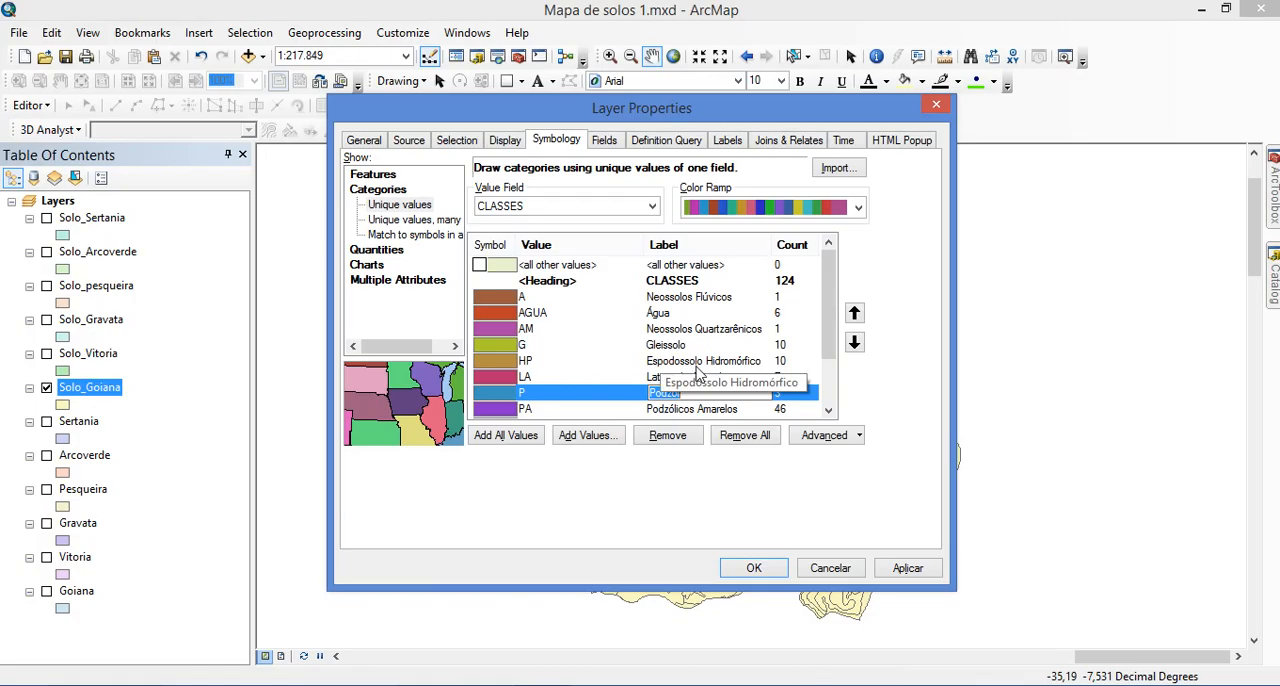
type("Espodossolos")
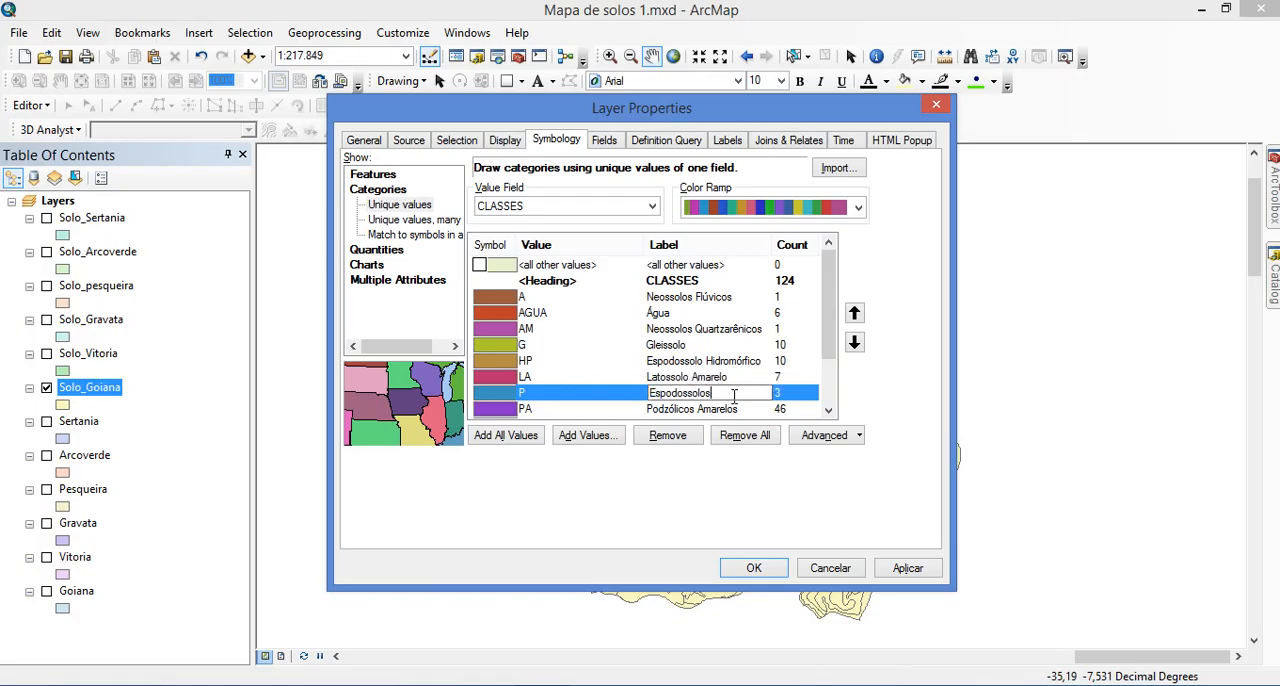
scroll(750, 368, "down", 1)
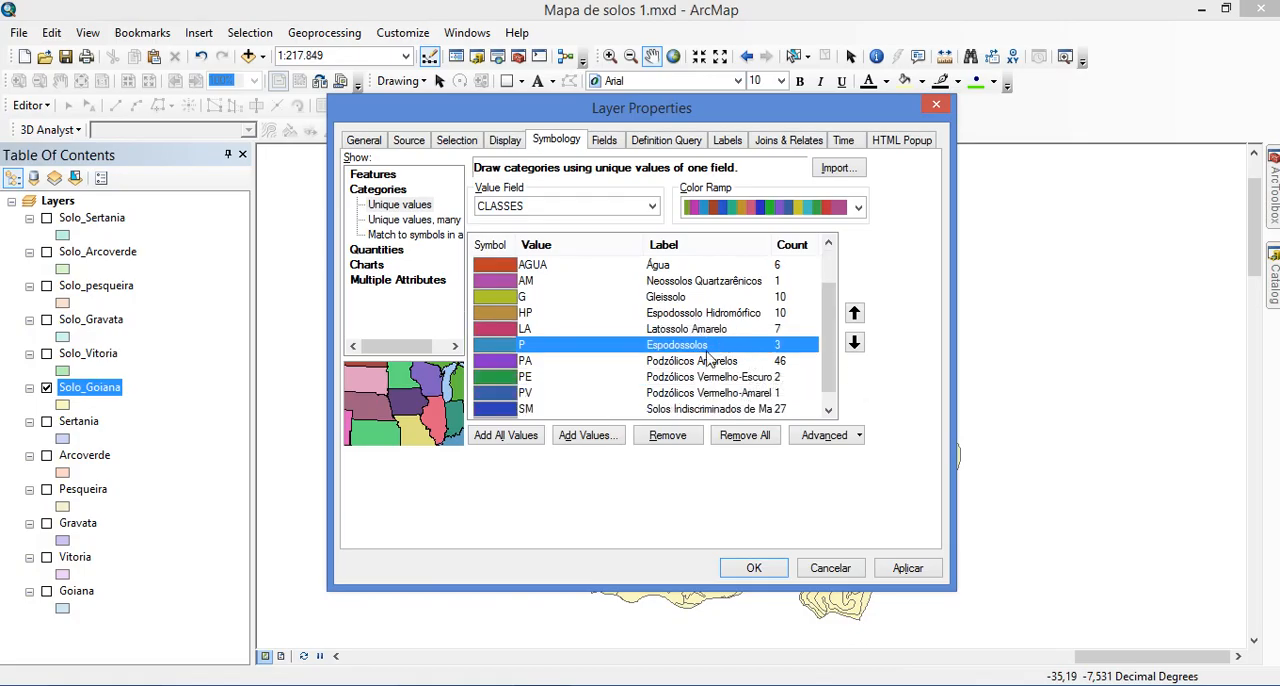
Copy "Argissolos Amarelos", the new name for Podzólicos Amarelo, from Tabela 5 in the browser into the label of class PA in ArcMap
key("alt+Tab")
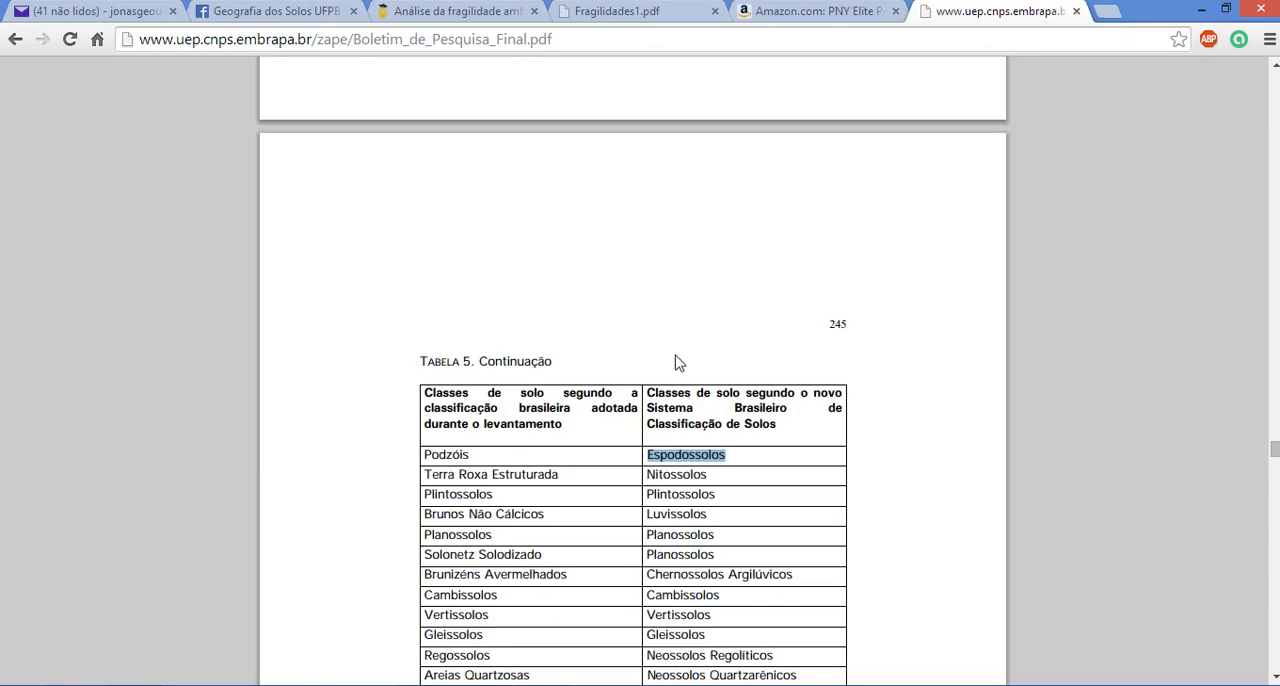
scroll(677, 355, "up", 6)
scroll(677, 362, "up", 1)
scroll(650, 360, "down", 3)
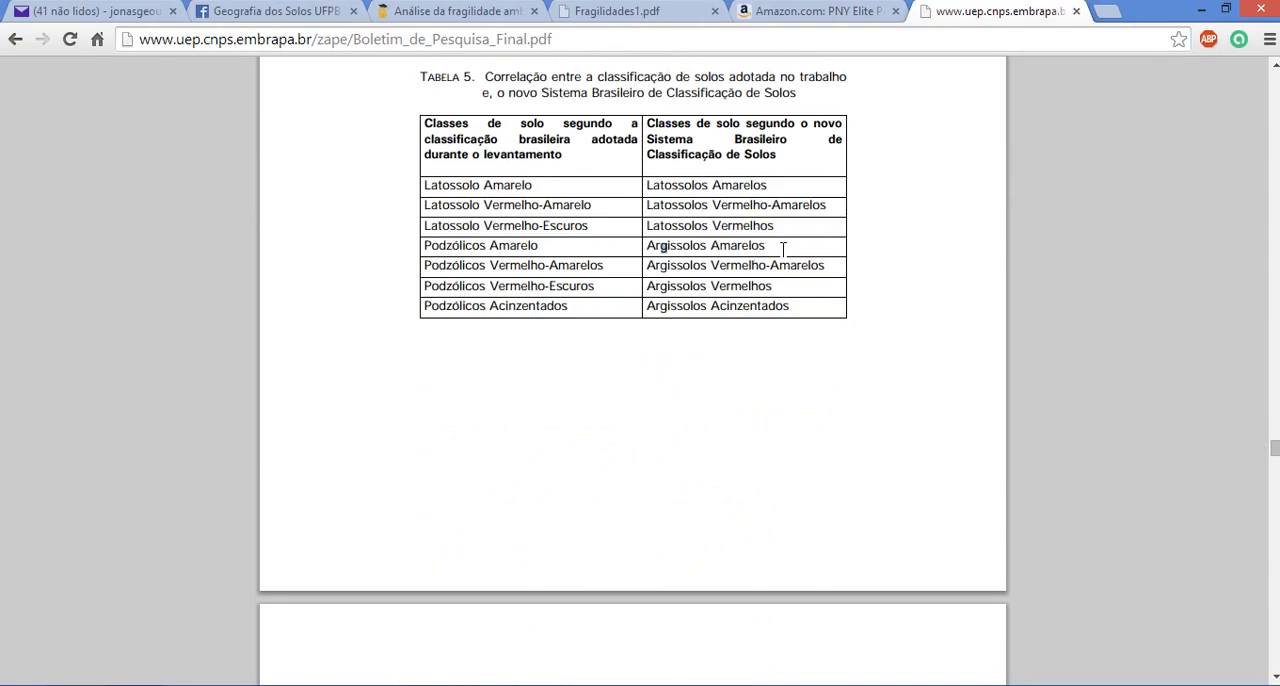
mouse_move(780, 256)
left_mouse_down()
mouse_move(650, 246)
mouse_move(770, 246)
left_mouse_up()
left_click(649, 246)
key("ctrl+c")
key("alt+Tab")
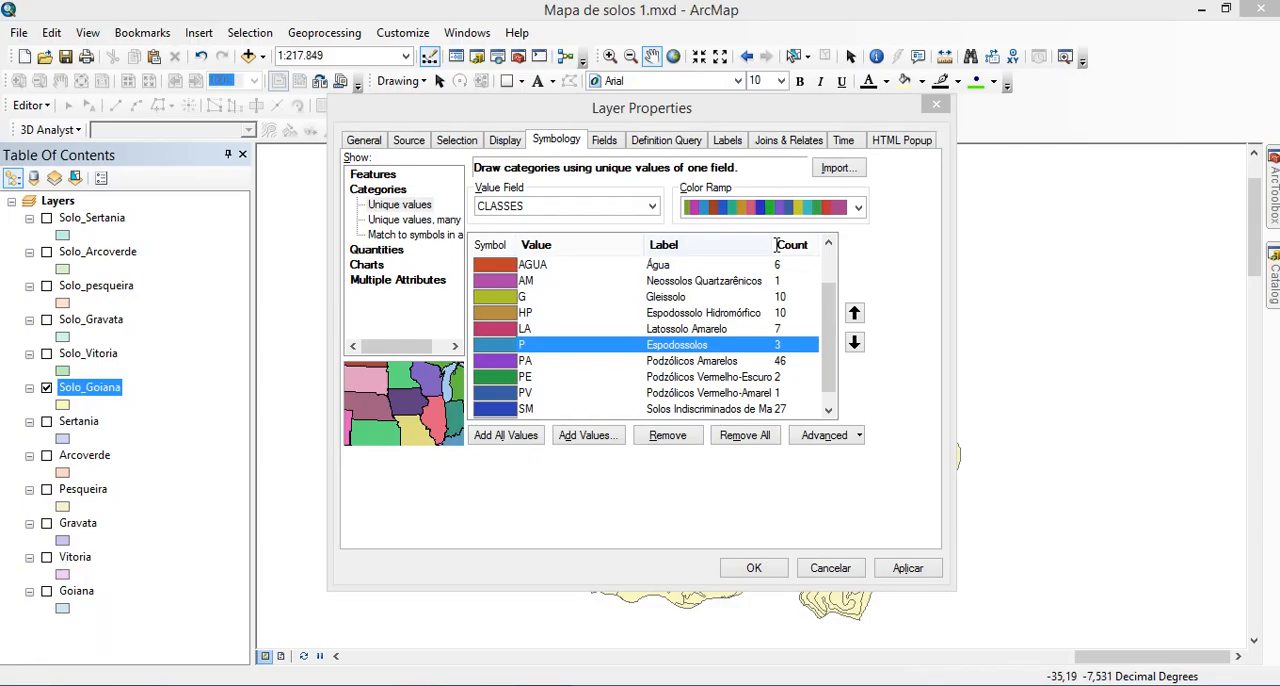
left_click(712, 362)
key("ctrl+v")
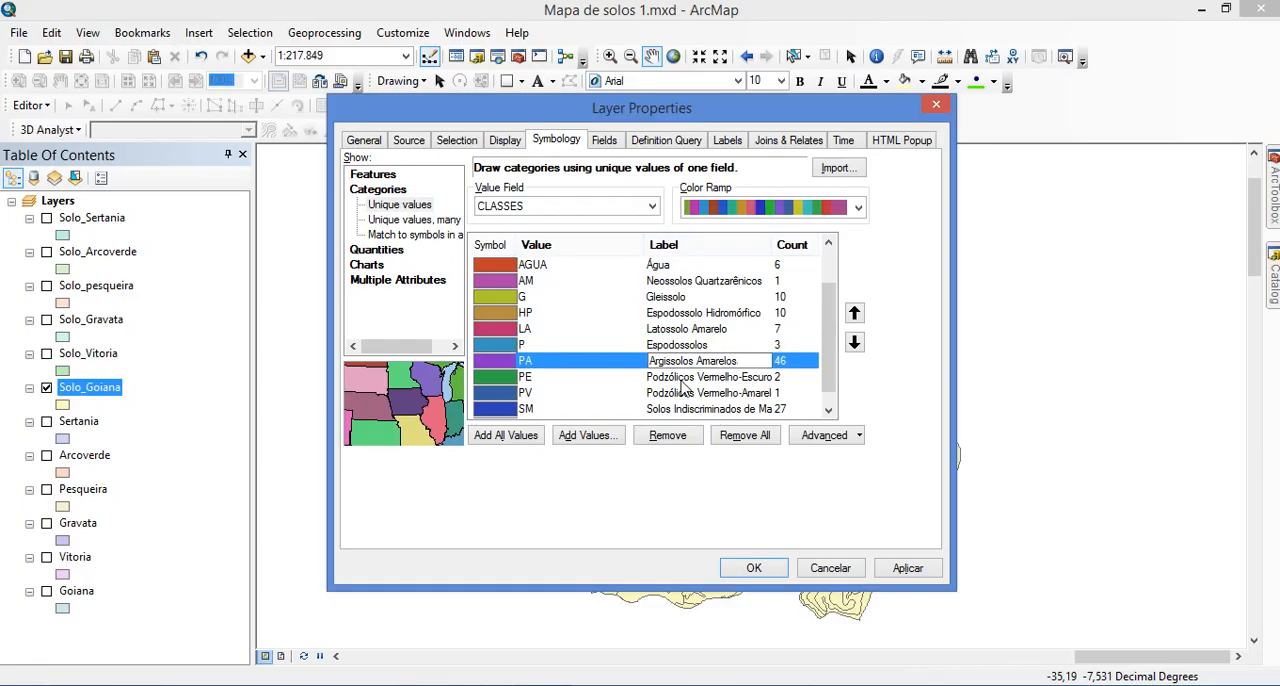
Copy "Argissolos Vermelhos" from Tabela 5 in the browser and set it as the label of class PE in ArcMap
key("alt+Tab")
left_click(729, 288)
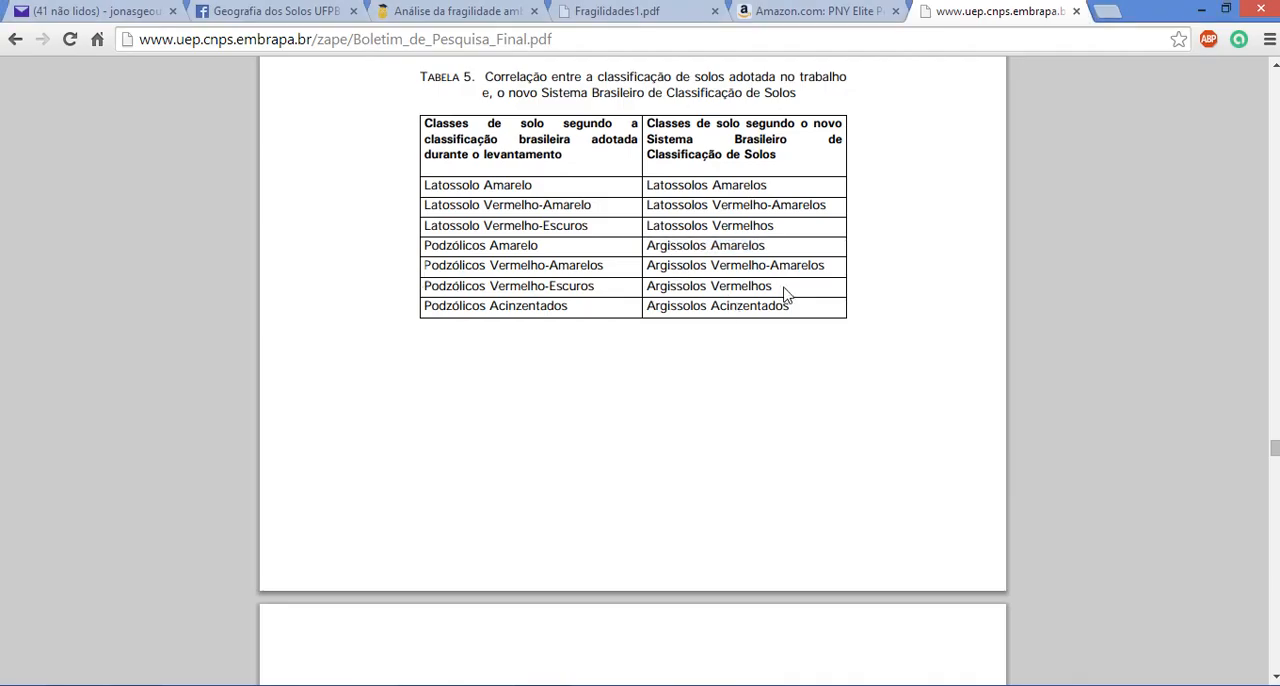
left_click_drag(776, 290, 649, 287)
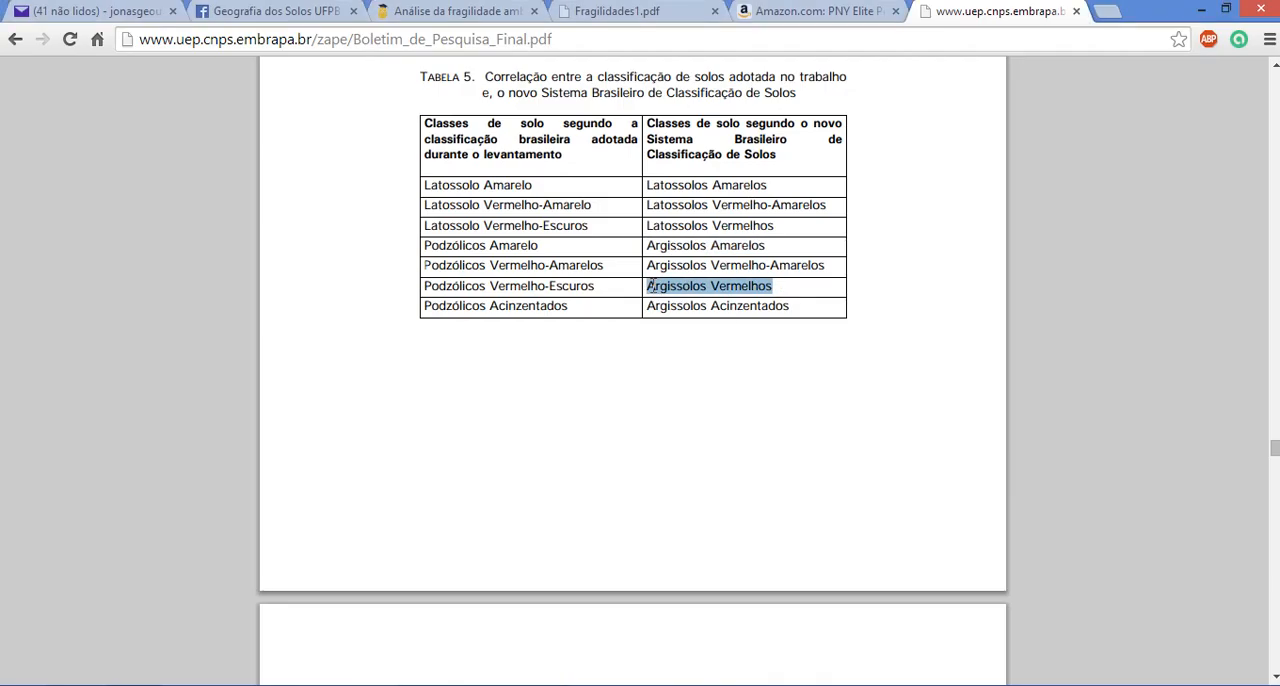
key("ctrl+c")
key("alt+Tab")
left_click(698, 378)
key("ctrl+v")
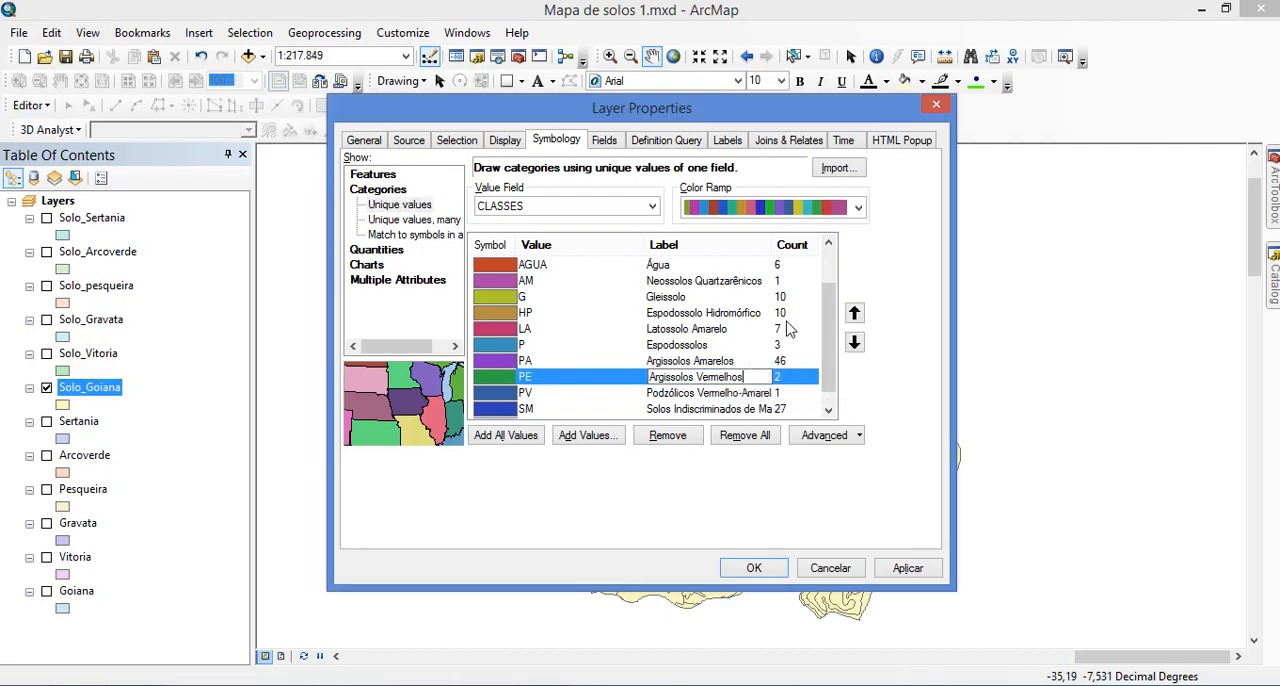
Copy "Argissolos Vermelho-Amarelos" from Tabela 5 in the browser and set it as the label of class PV in ArcMap
key("alt+Tab")
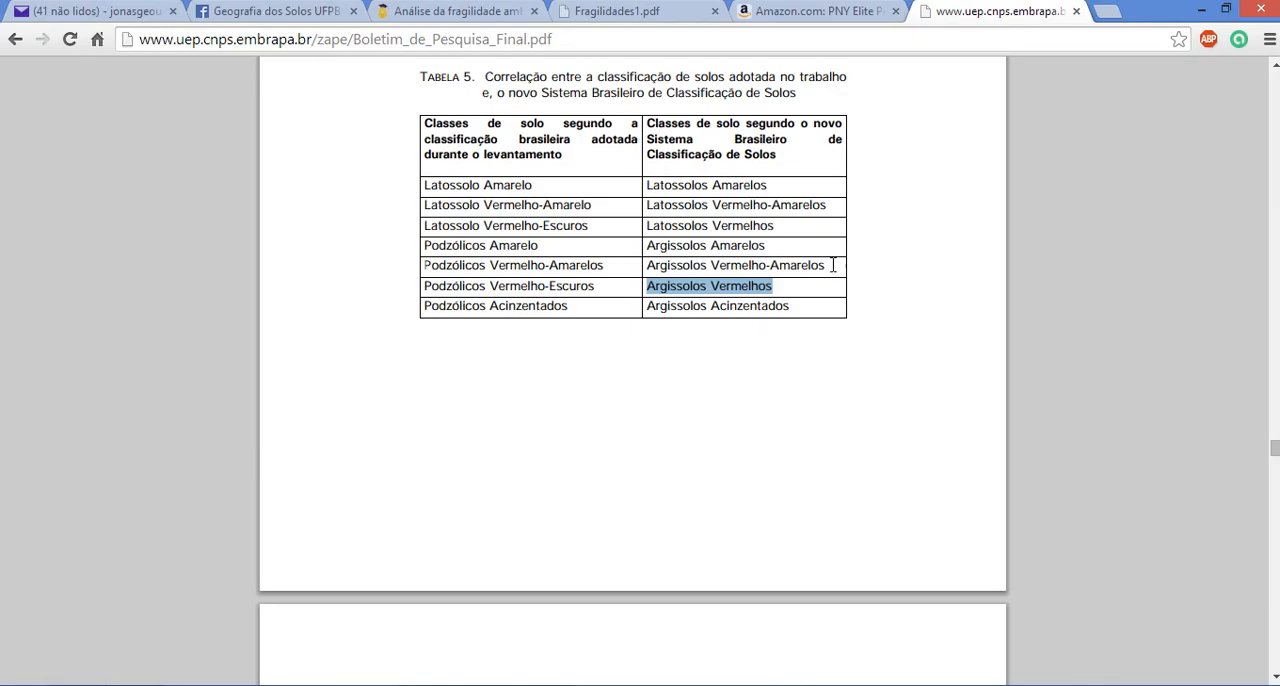
left_click_drag(833, 265, 650, 268)
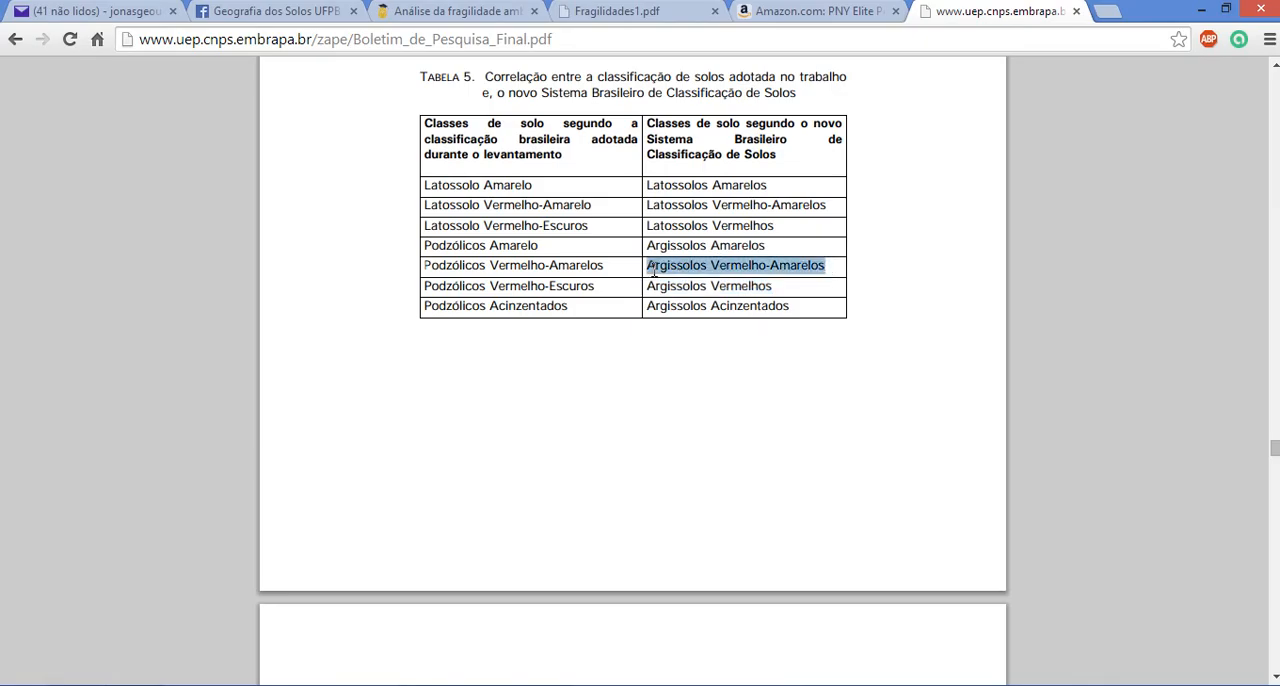
key("ctrl+c")
key("alt+Tab")
left_click(703, 394)
key("ctrl+v")
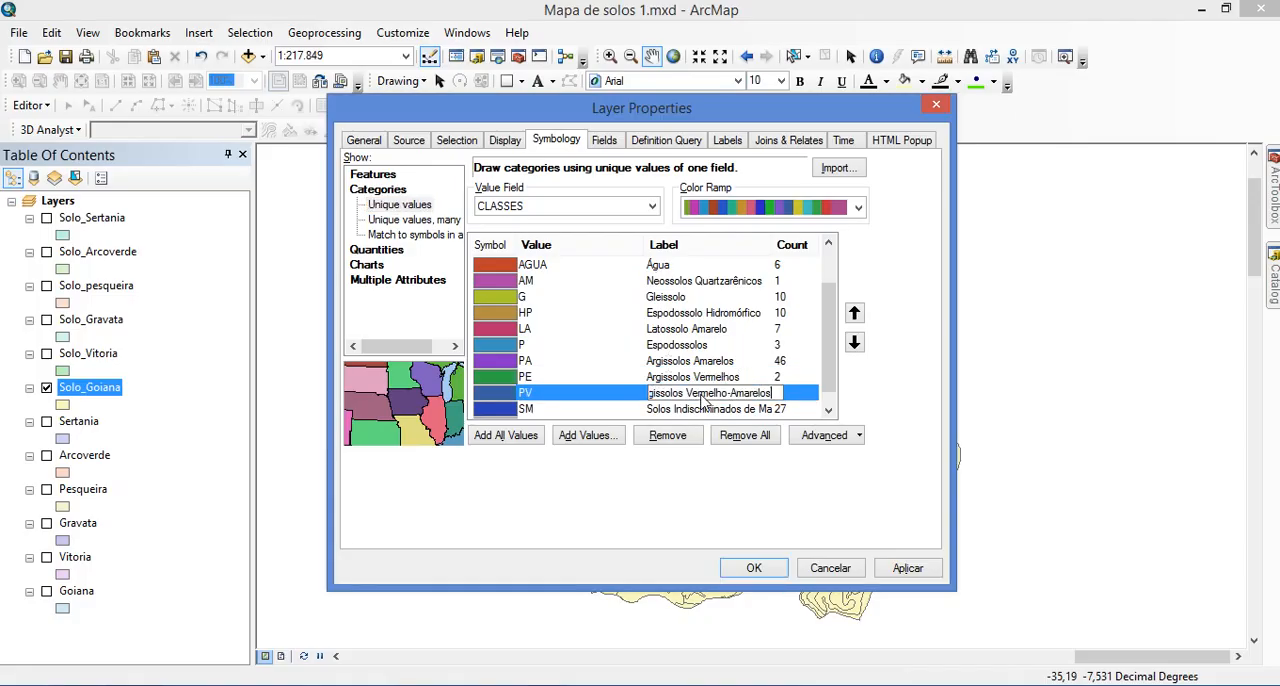
Check both parts of Tabela 5 in the browser against the remaining class labels of Solo_Goiana in ArcMap
key("alt+Tab")
scroll(708, 360, "down", 5)
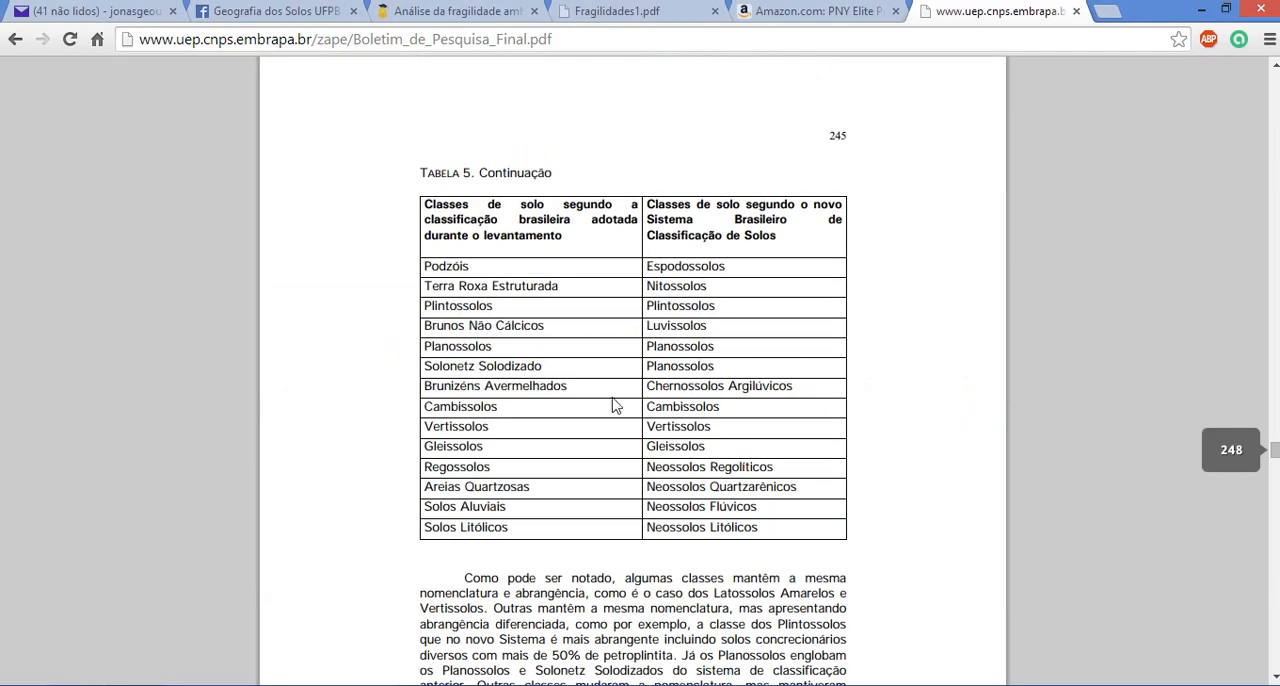
scroll(712, 481, "up", 5)
key("alt+Tab")
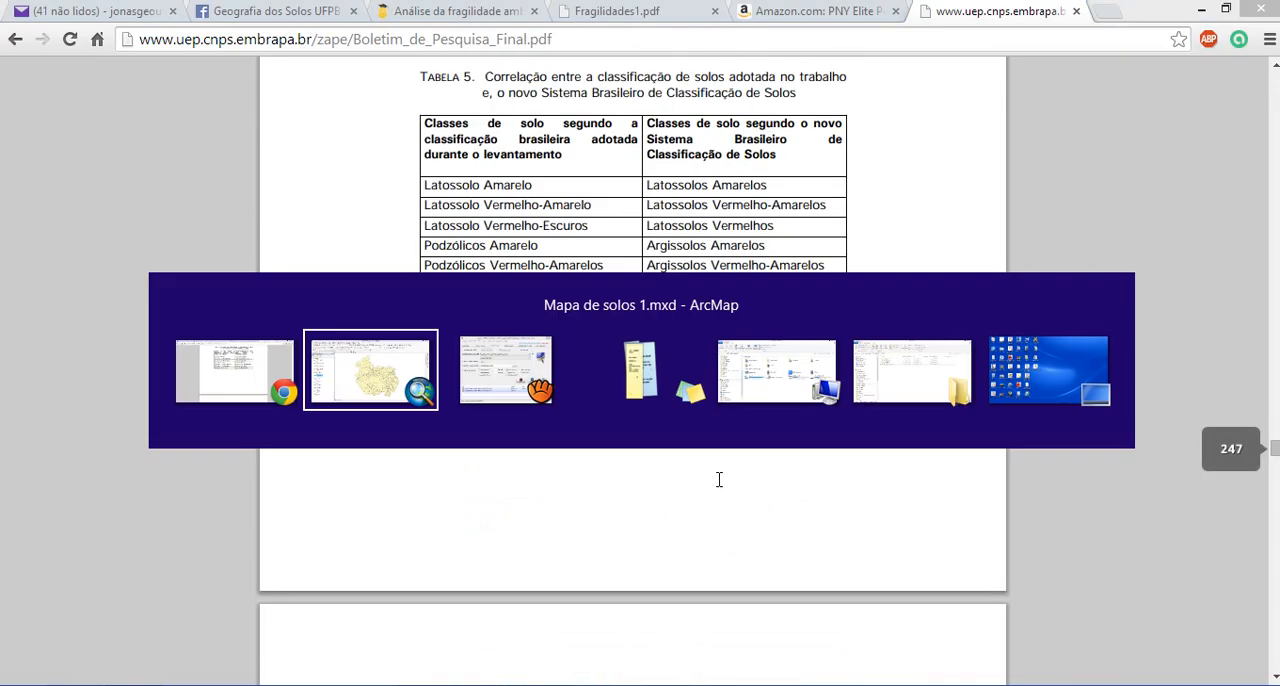
left_click(808, 378)
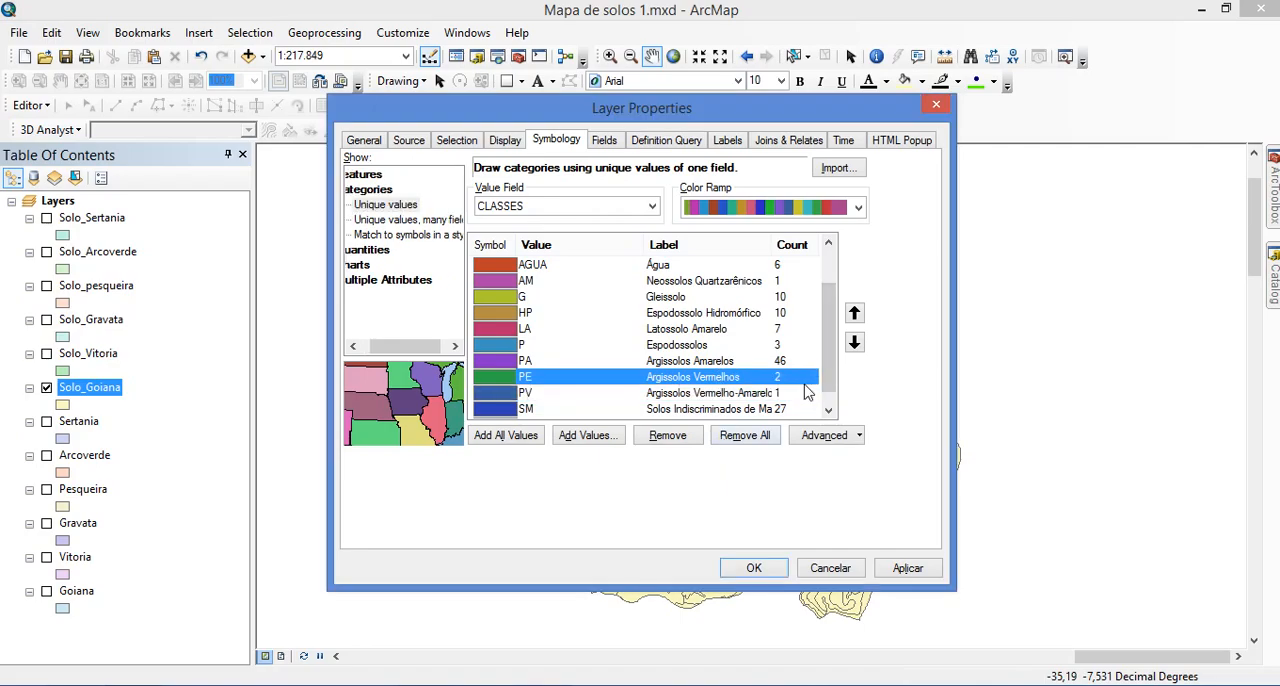
left_click(815, 399)
left_click(829, 410)
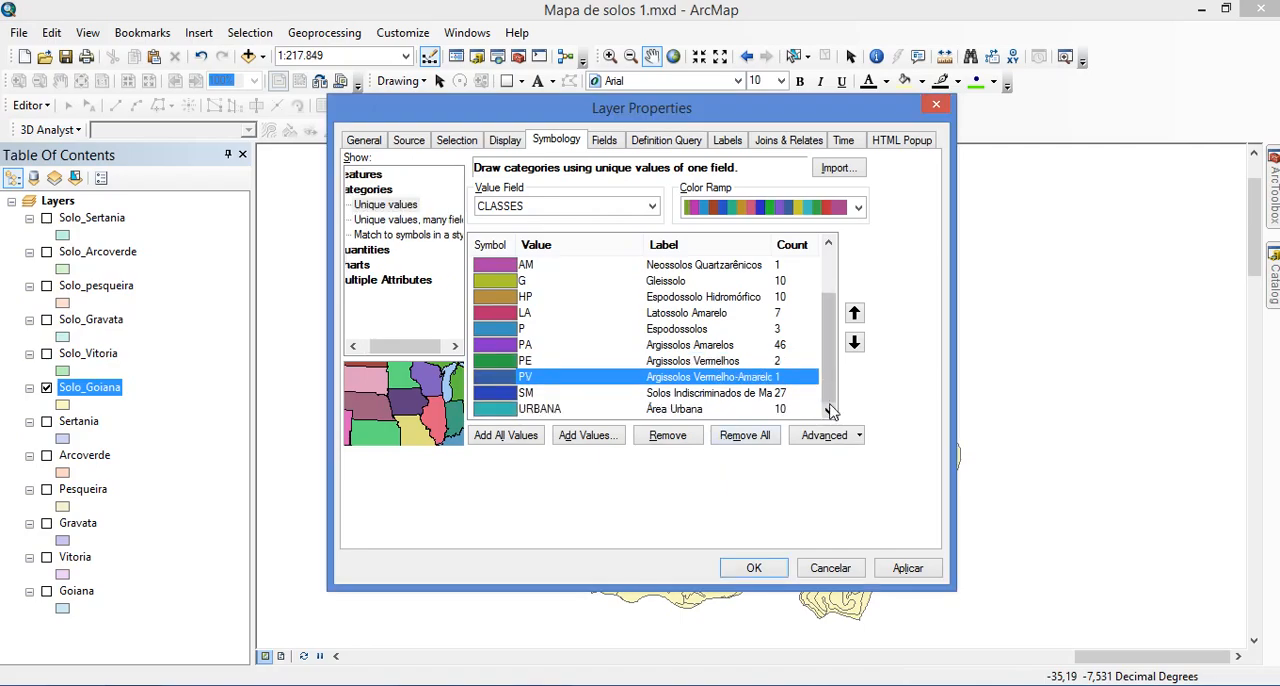
scroll(806, 398, "up", 2)
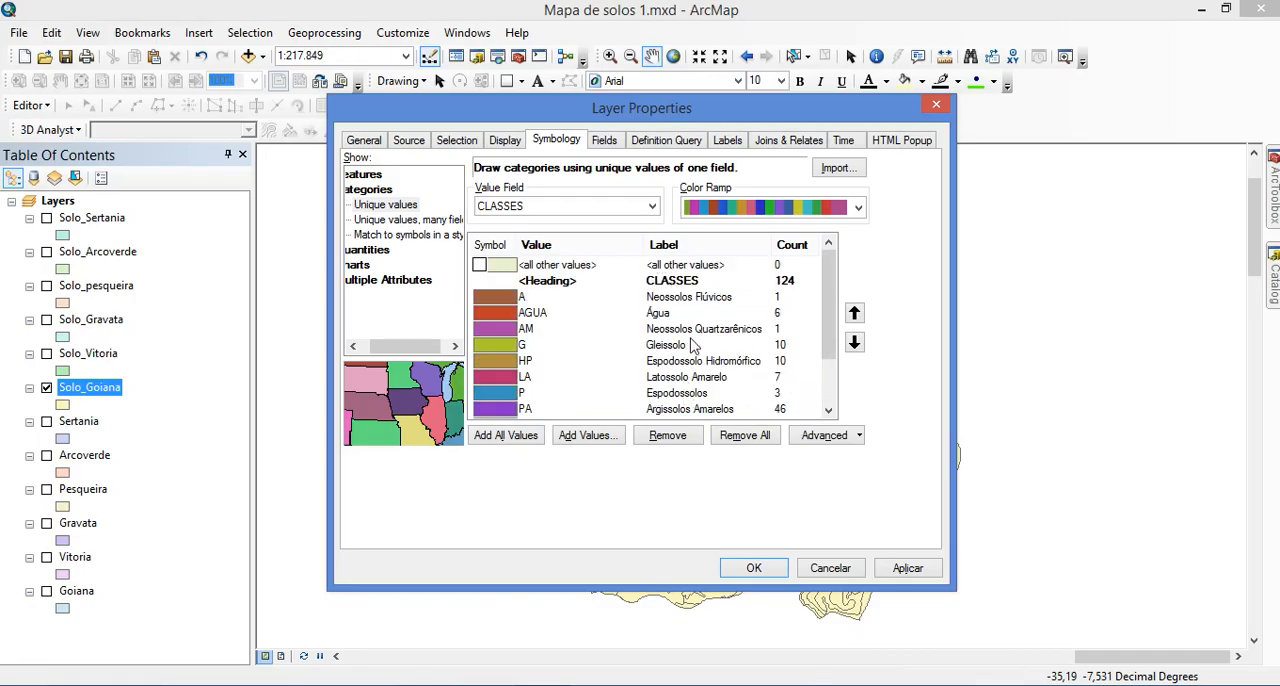
Apply the relabelled unique-values symbology to Solo_Goiana and save the map document
scroll(694, 345, "down", 2)
scroll(703, 350, "up", 2)
left_click(754, 568)
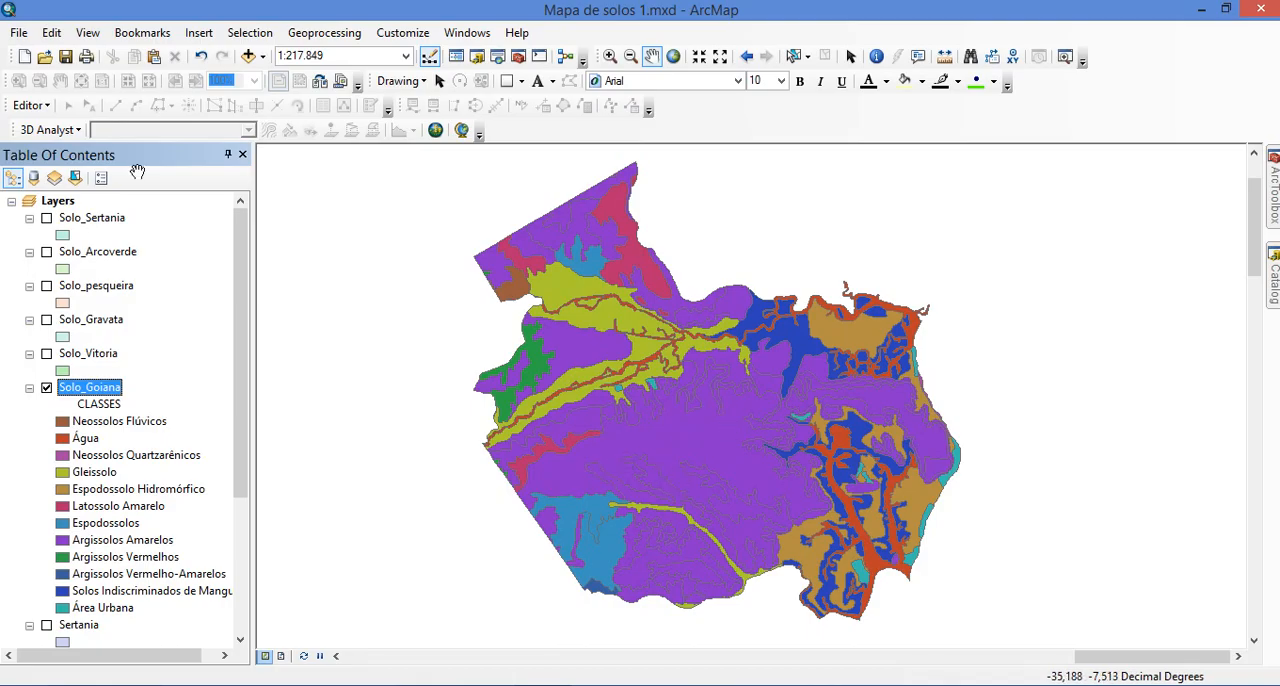
left_click(66, 57)
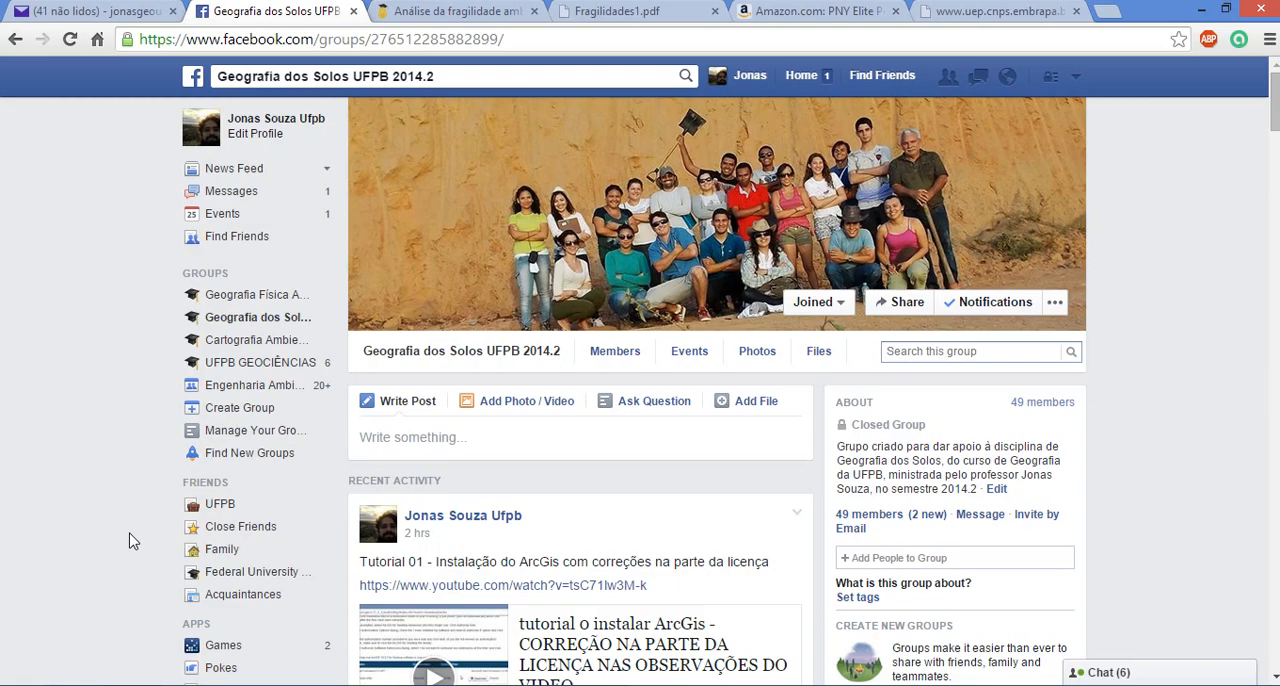
Find the soil colour table in the "Geografia dos Solos UFPB 2014.2" group in the browser, download "sistema de cores solos.jpg" and open it
scroll(112, 450, "down", 5)
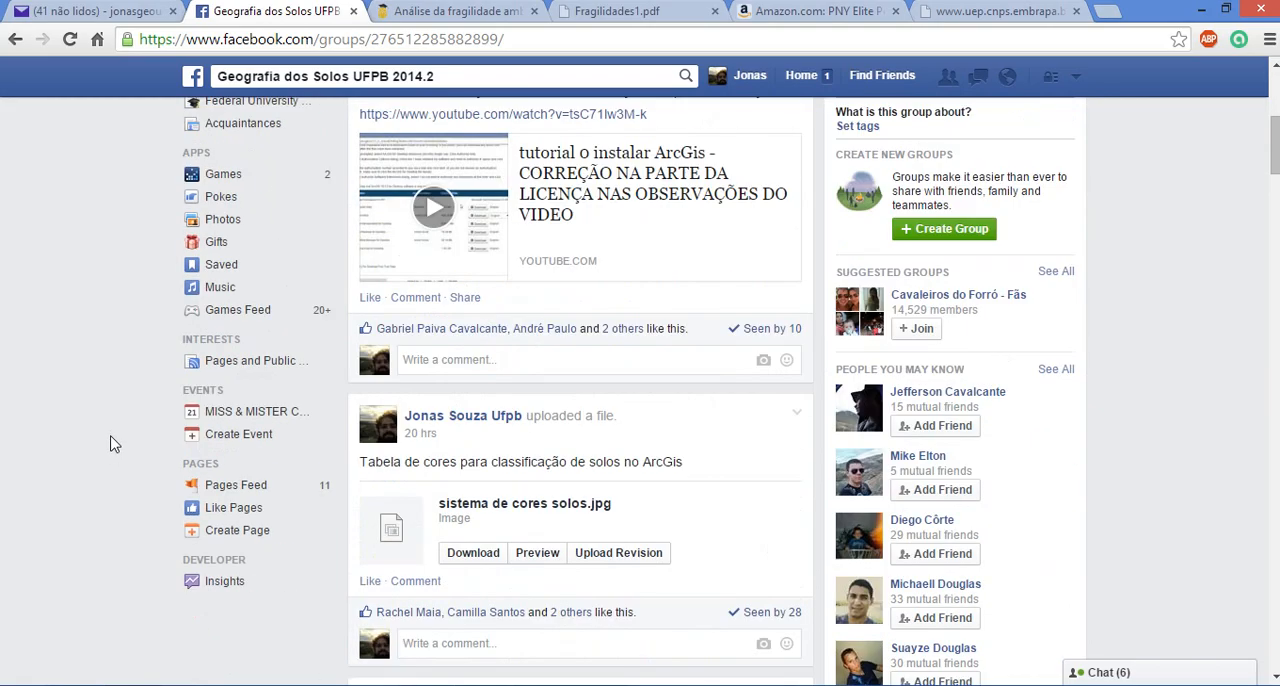
scroll(114, 410, "down", 1)
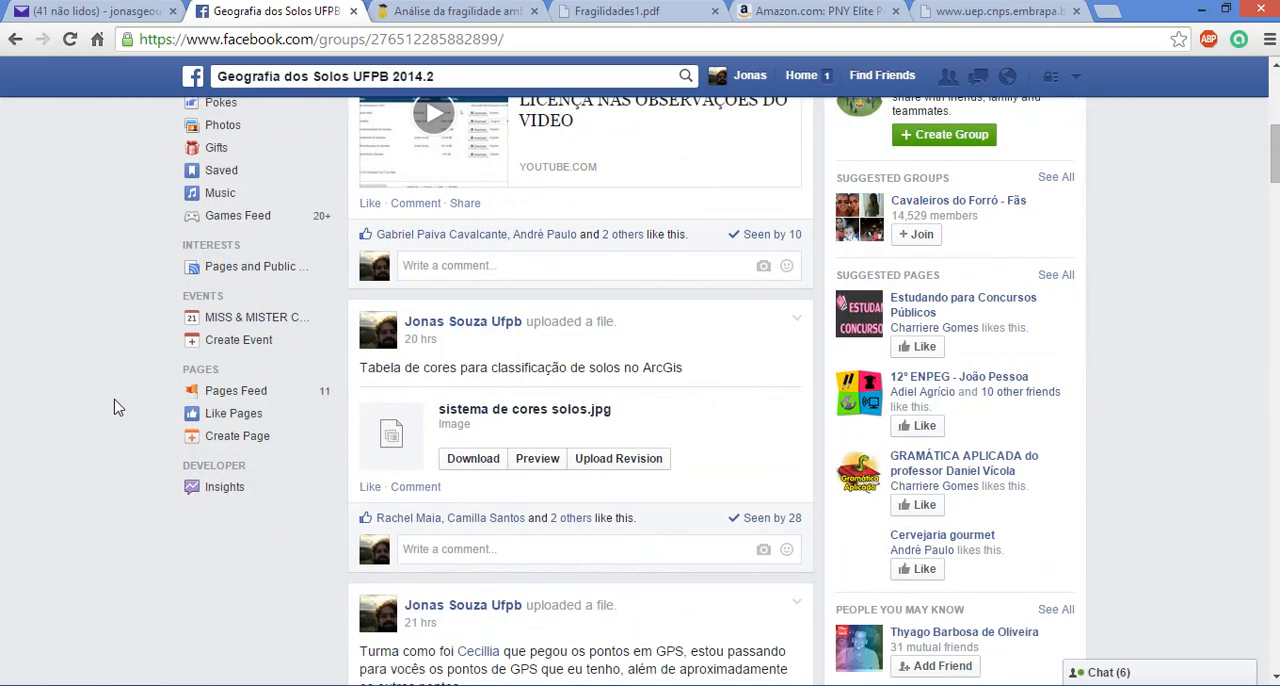
scroll(120, 357, "up", 6)
scroll(118, 356, "down", 4)
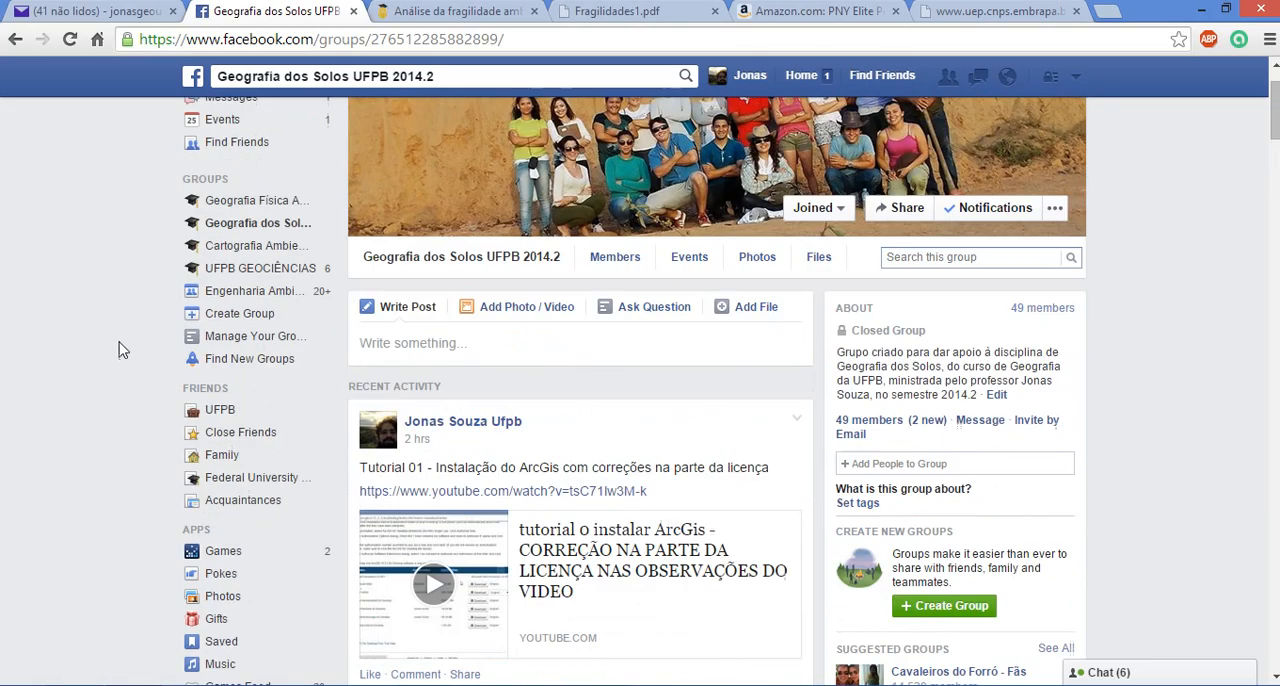
scroll(114, 357, "down", 1)
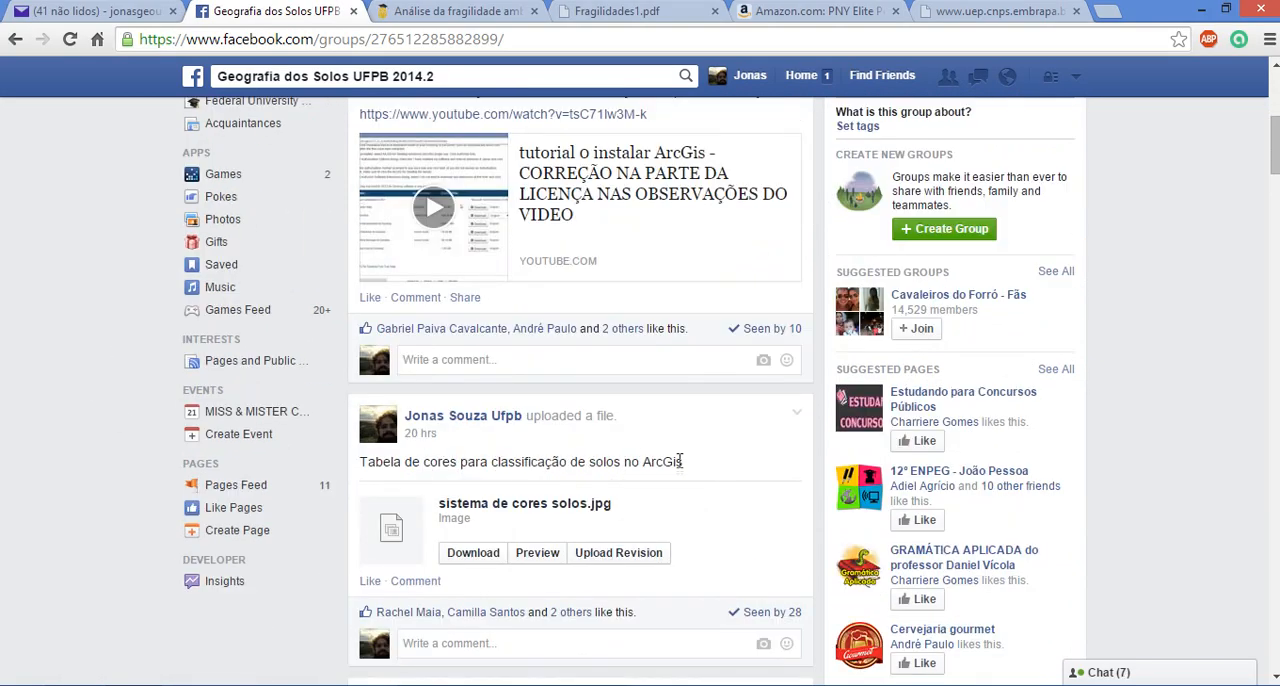
scroll(660, 461, "down", 1)
left_click(482, 470)
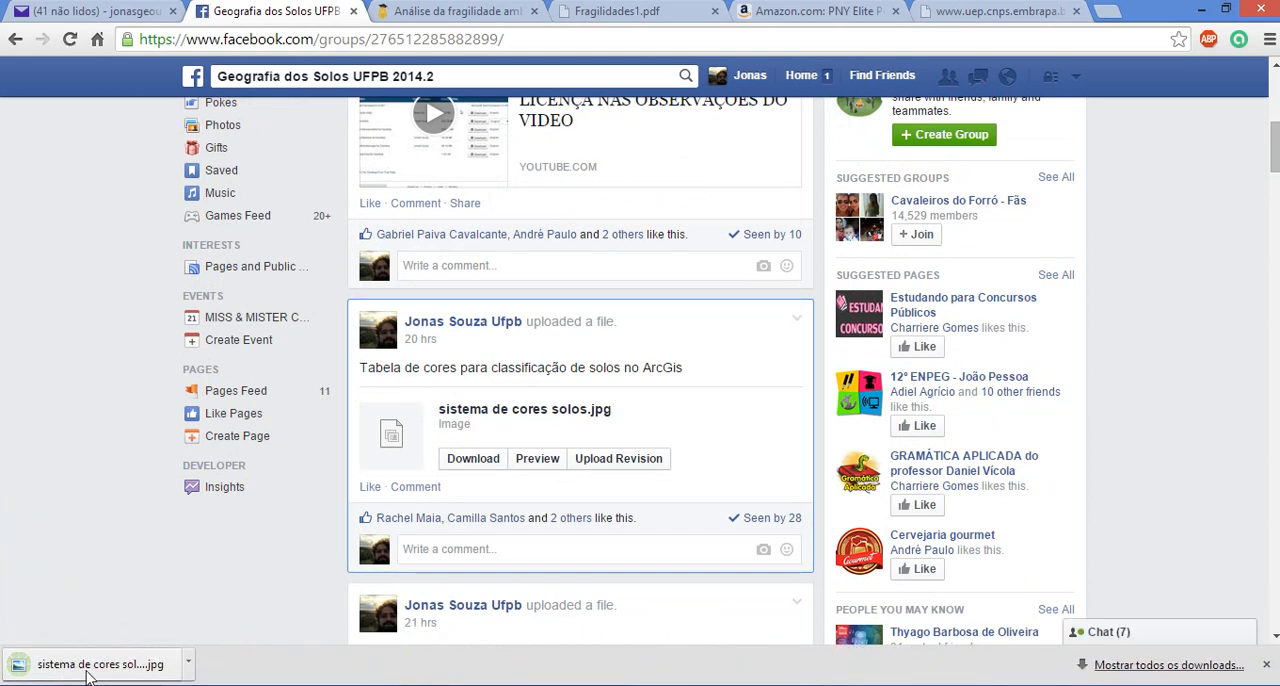
left_click(88, 668)
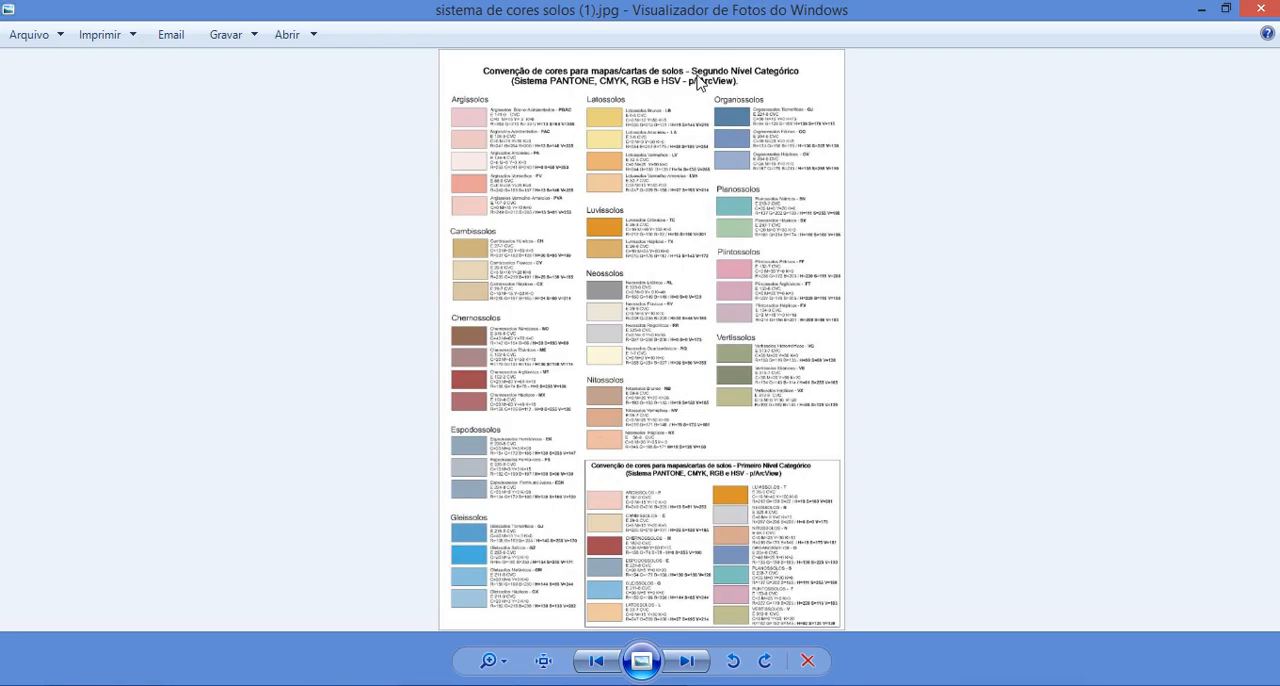
Examine the soil colour convention chart, particularly the Neossolos swatches and their RGB values
scroll(622, 220, "up", 5)
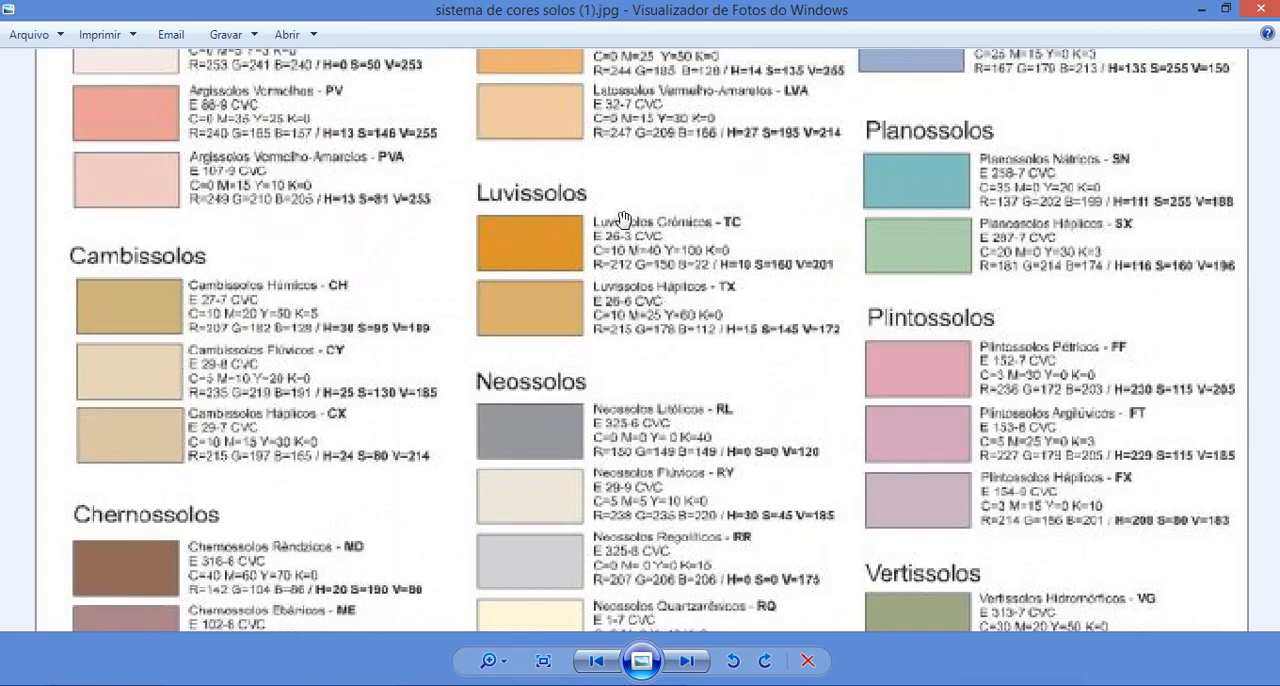
scroll(622, 220, "down", 3)
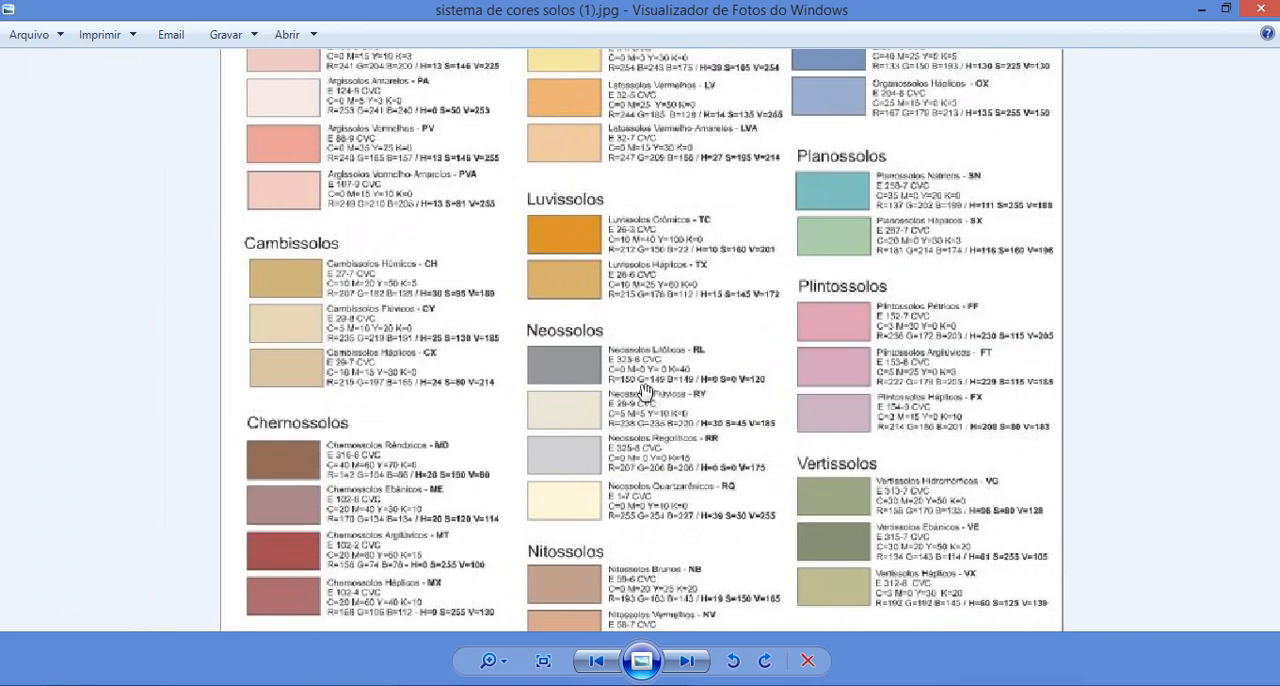
scroll(645, 390, "down", 1)
left_click_drag(683, 440, 648, 173)
left_click_drag(642, 364, 641, 440)
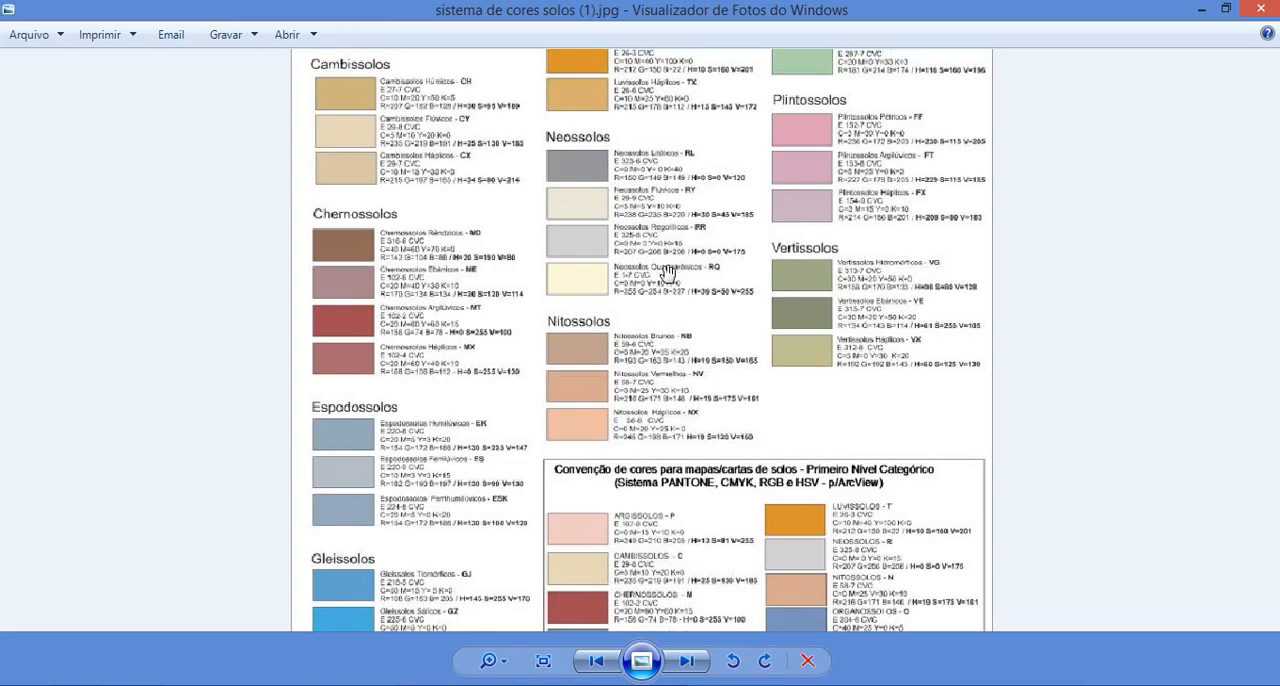
scroll(662, 273, "down", 1)
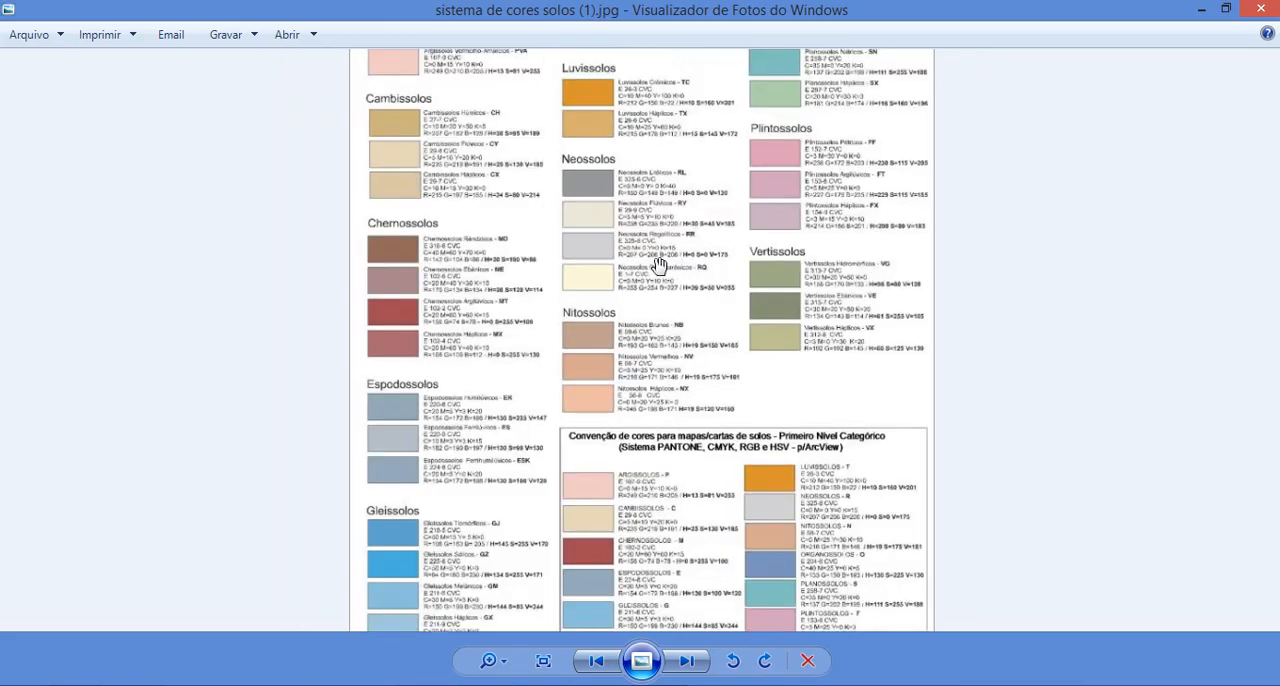
scroll(635, 278, "up", 1)
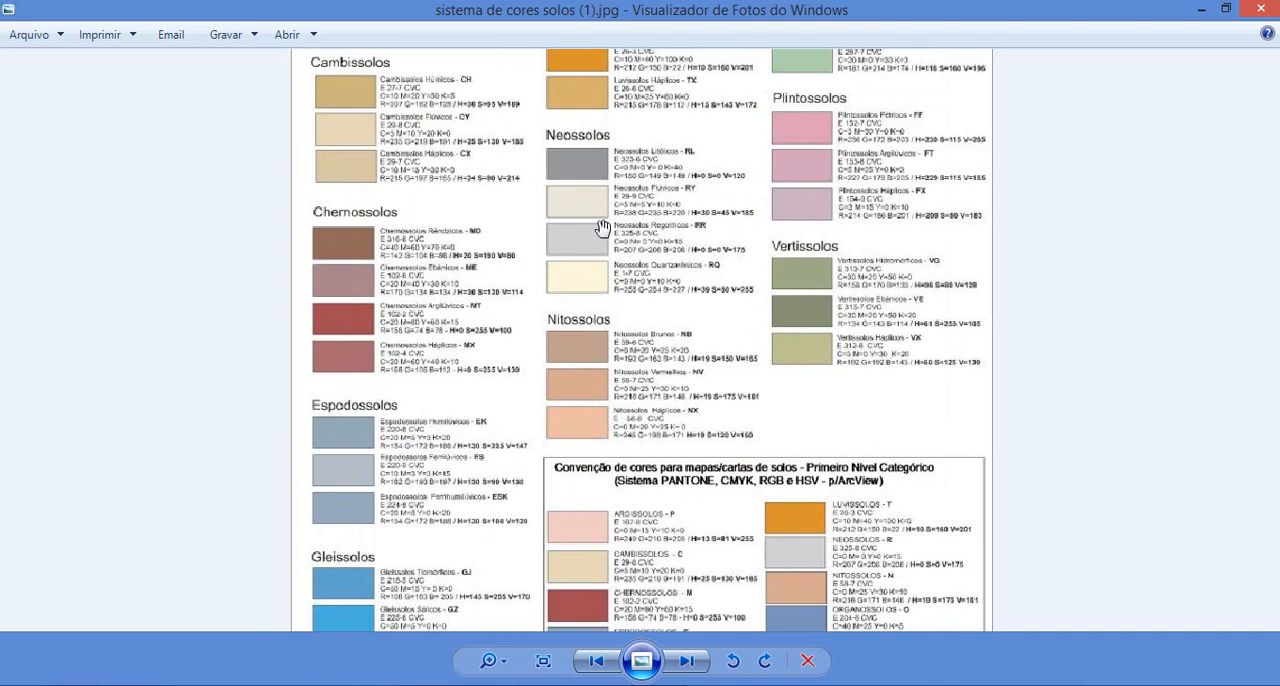
scroll(601, 228, "down", 1)
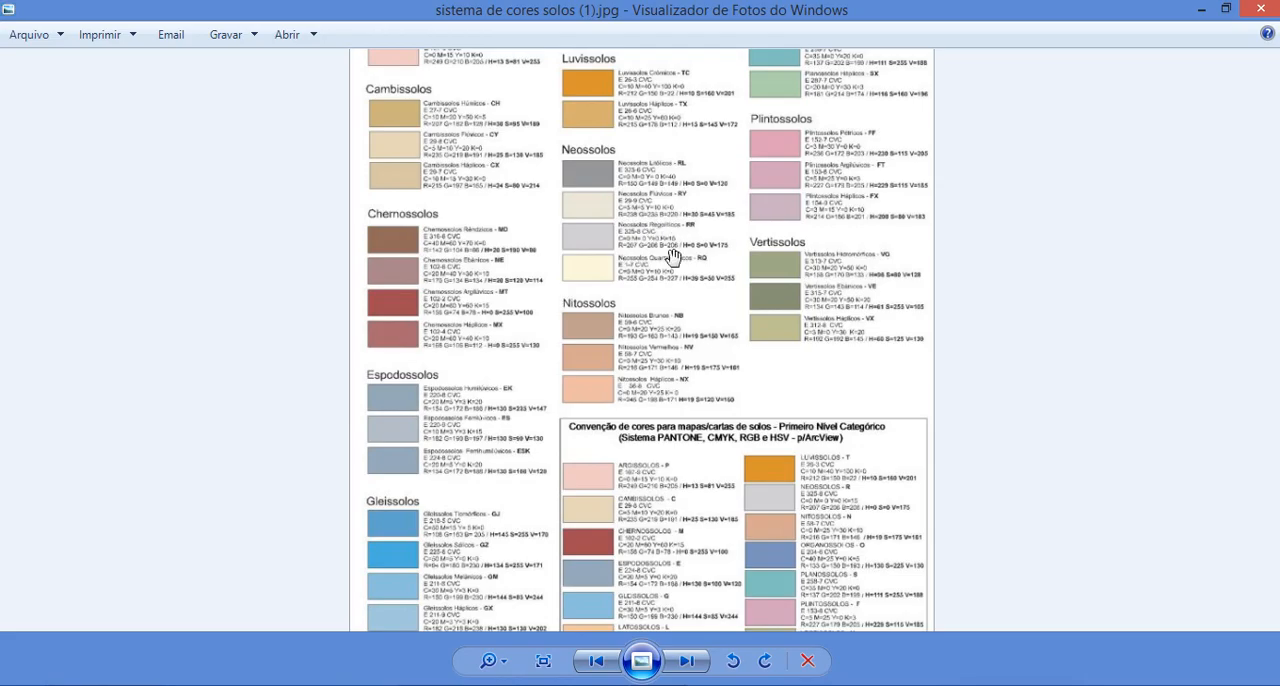
Switch to ArcMap and open Solo_Goiana's symbology with the symbol of class A, Neossolos Flúvicos, for editing
left_click(585, 685)
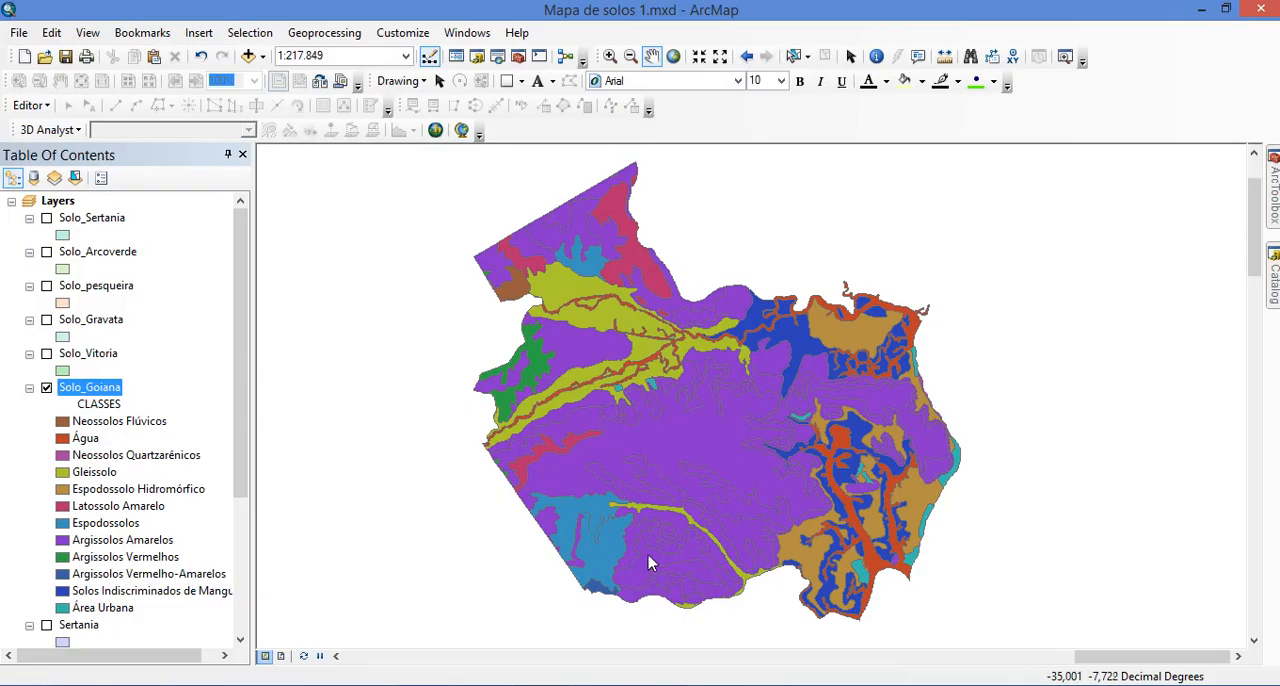
left_click(100, 388)
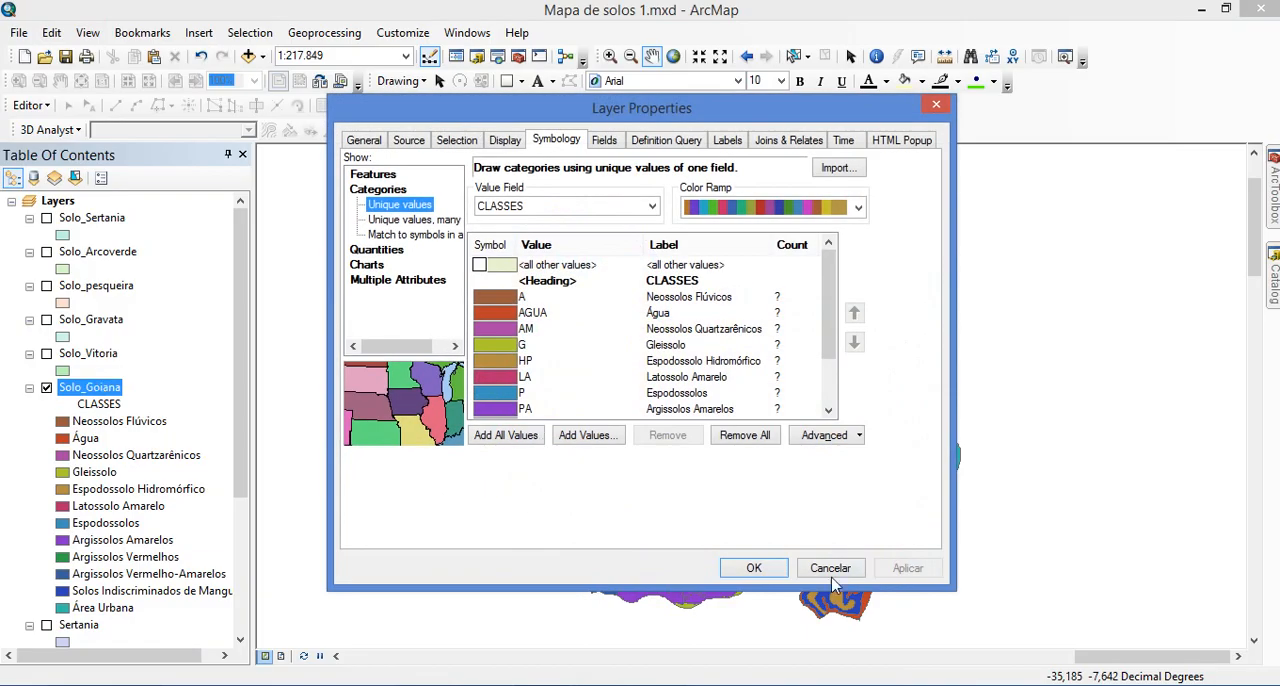
left_click(832, 572)
right_click(72, 396)
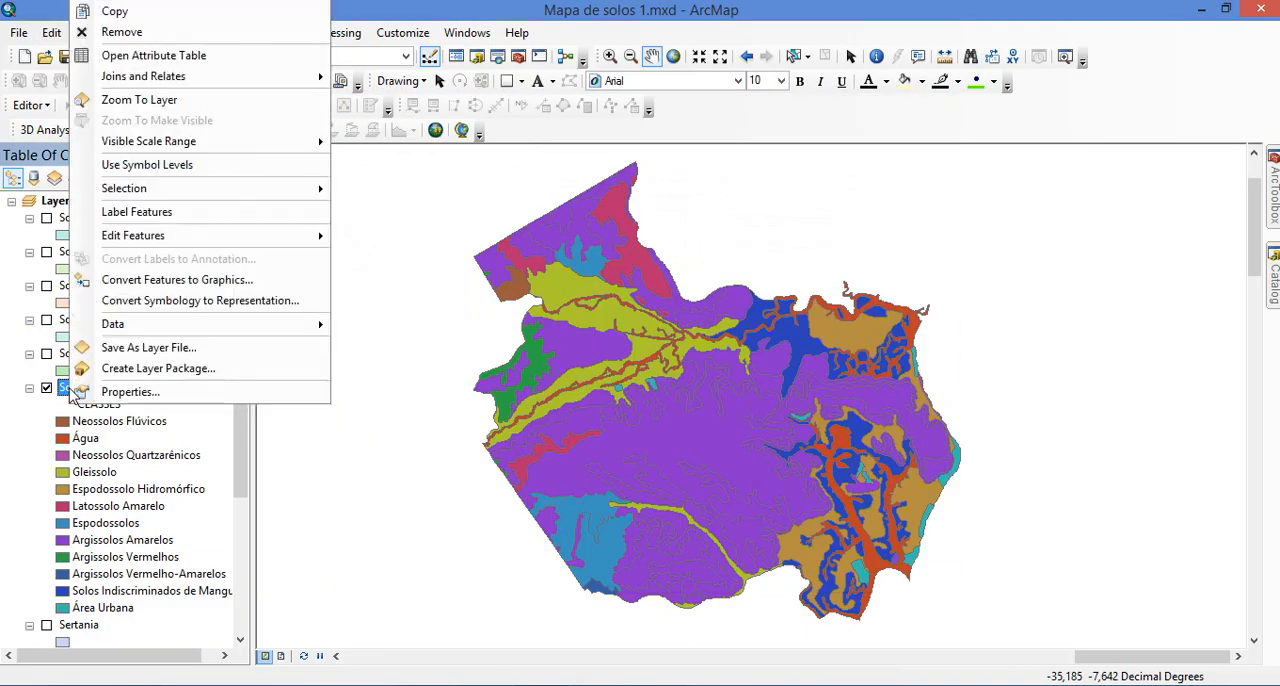
left_click(140, 392)
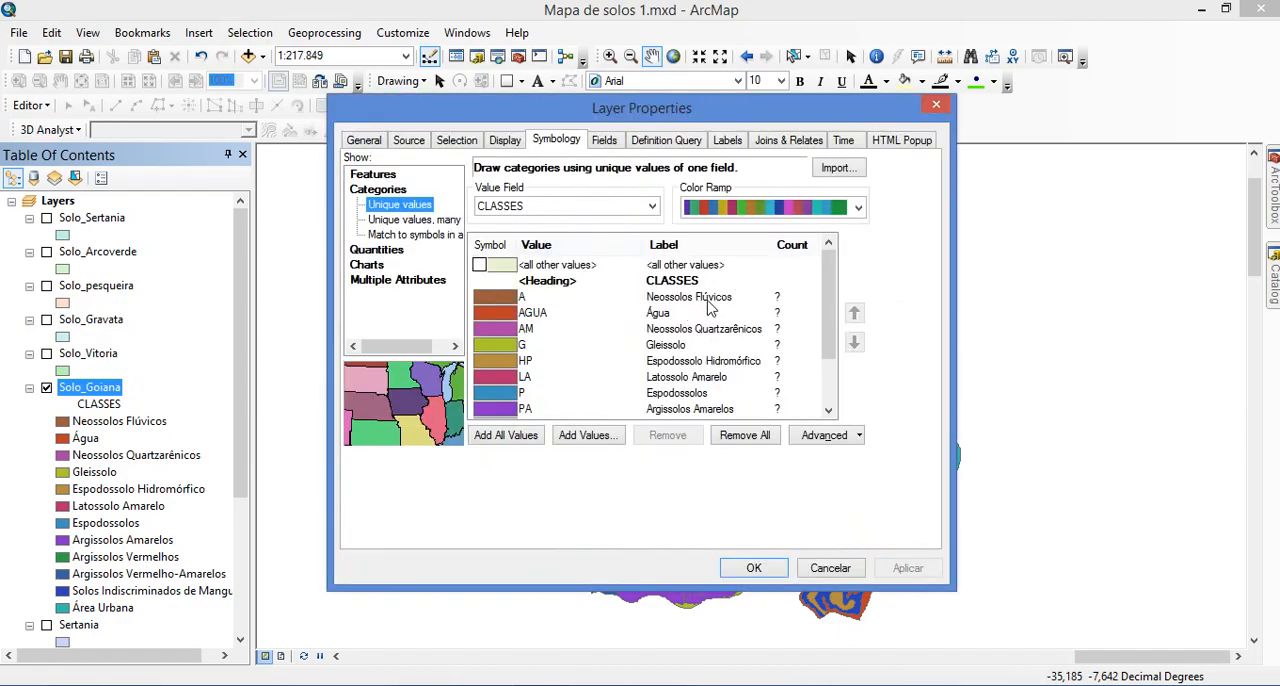
double_click(497, 307)
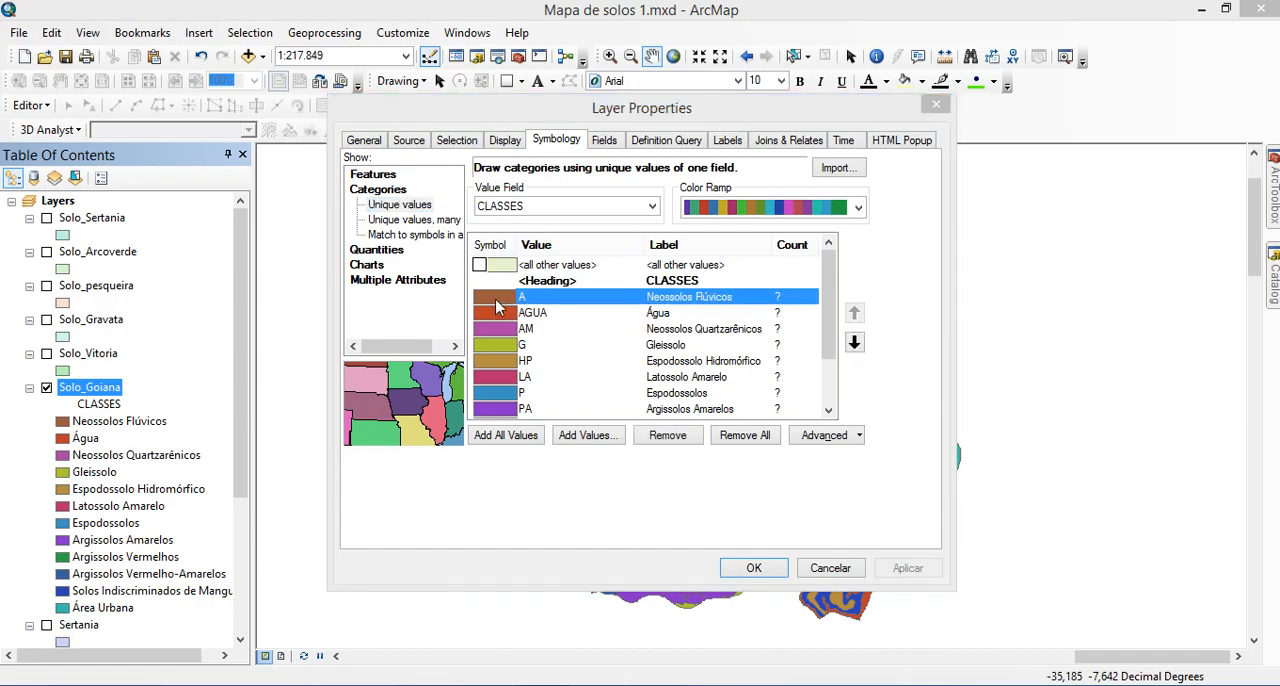
left_click(741, 527)
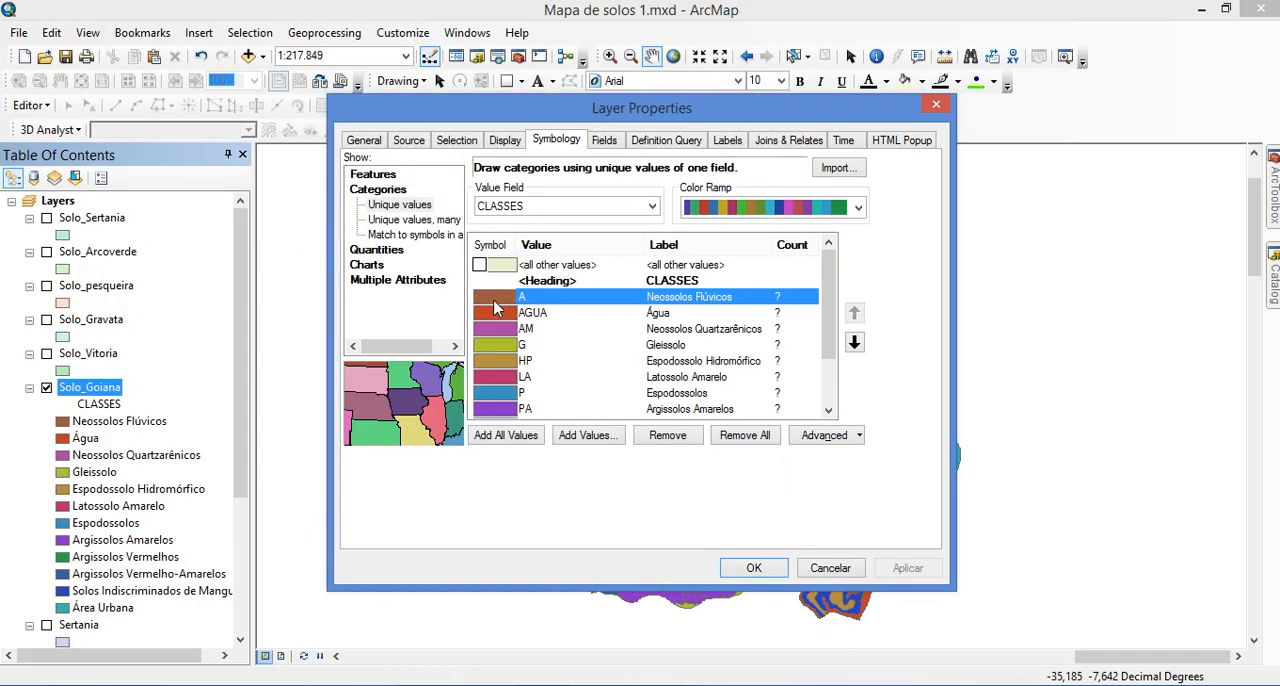
double_click(493, 307)
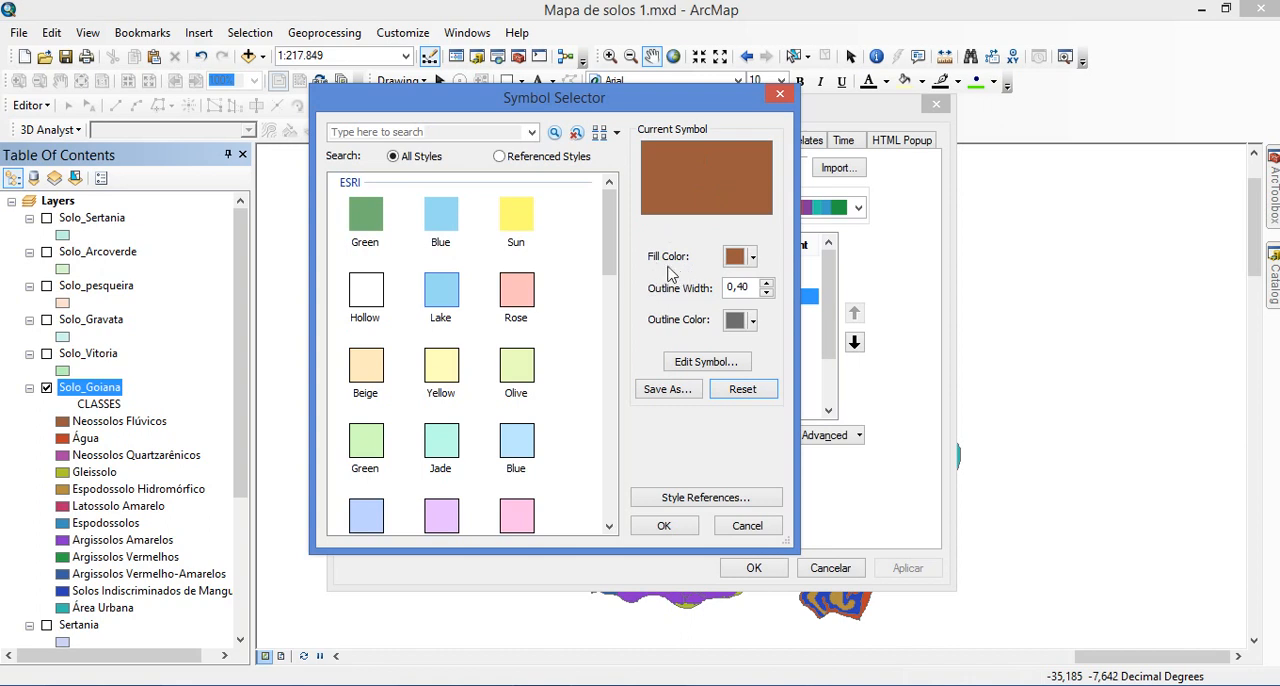
Check the colour chart in the photo viewer and open the custom fill colour of Neossolos Flúvicos in ArcMap in RGB mode
left_click(751, 258)
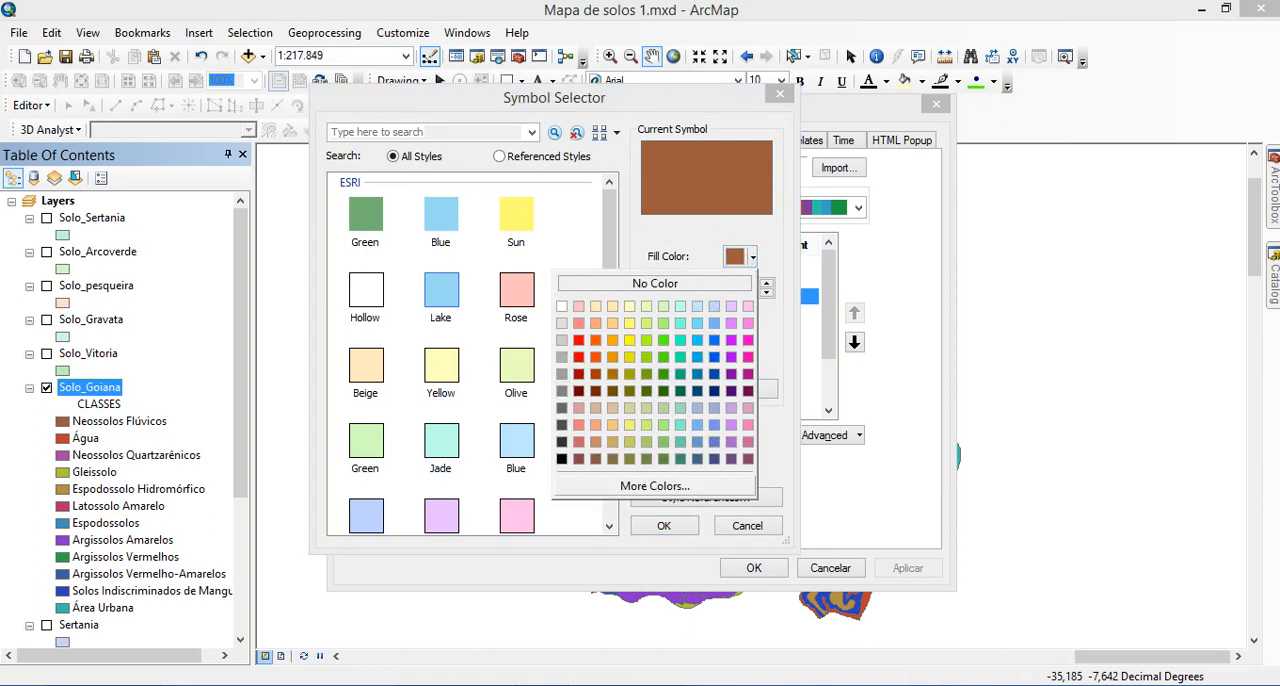
left_click(642, 684)
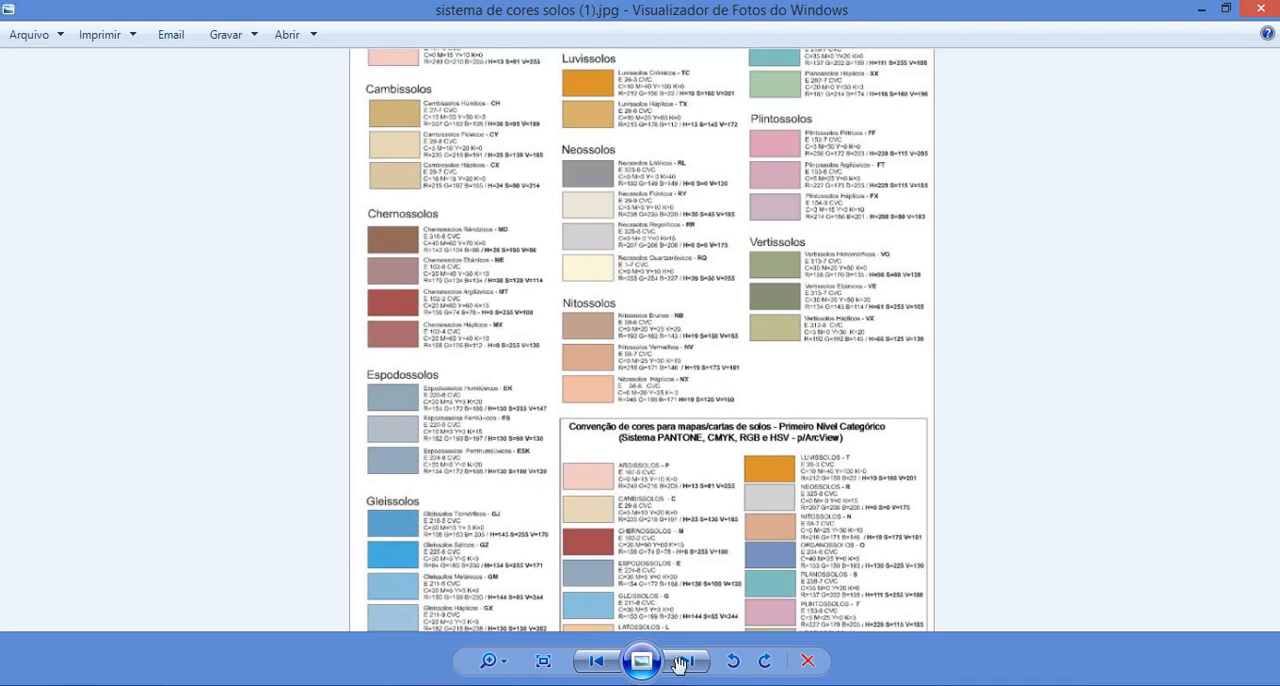
left_click(686, 684)
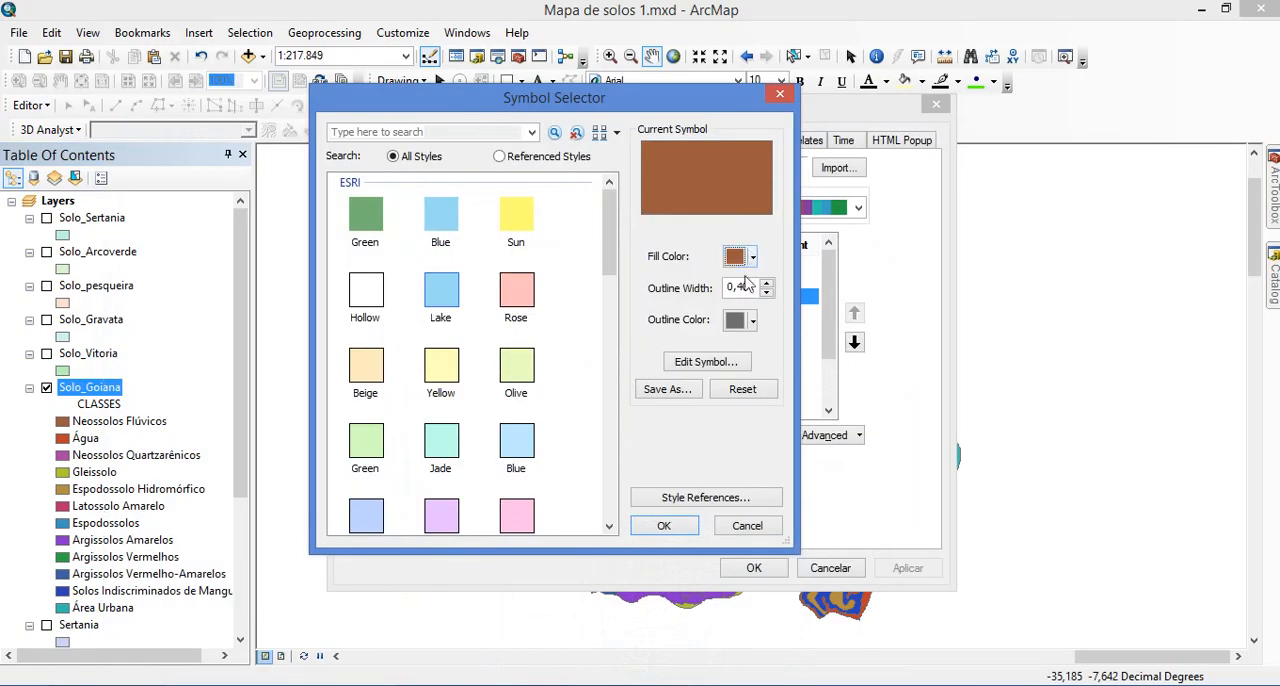
left_click(642, 684)
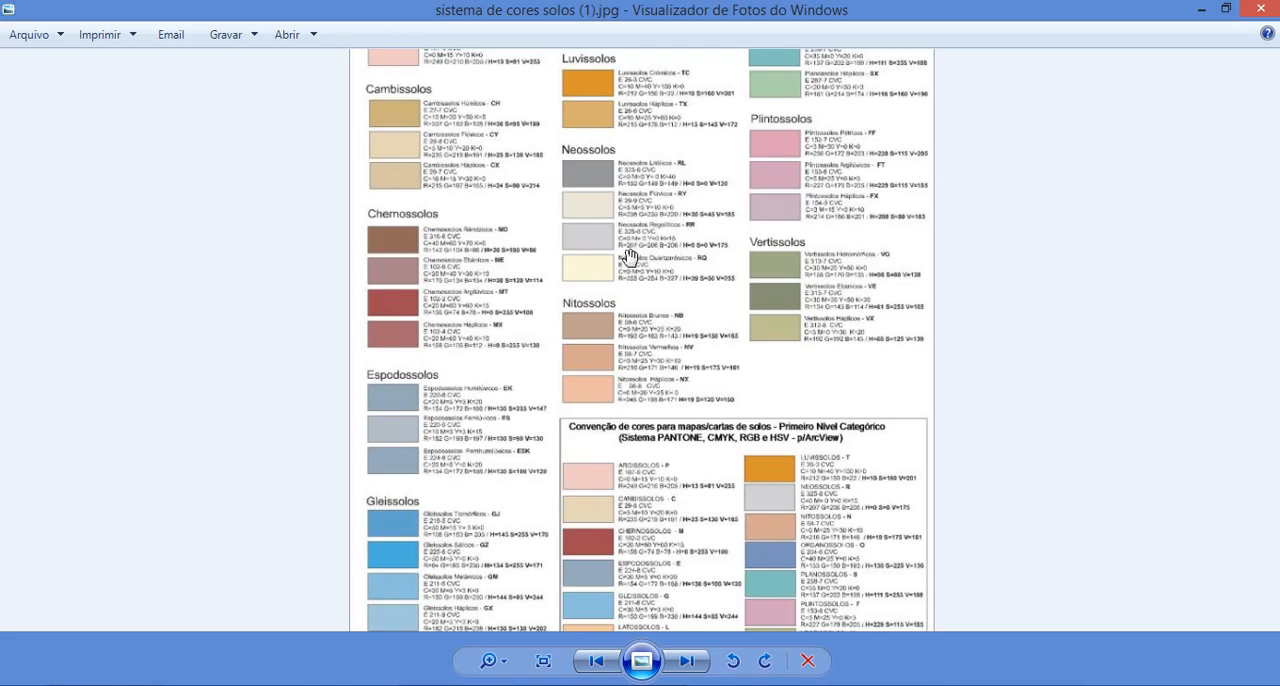
key("alt+Tab")
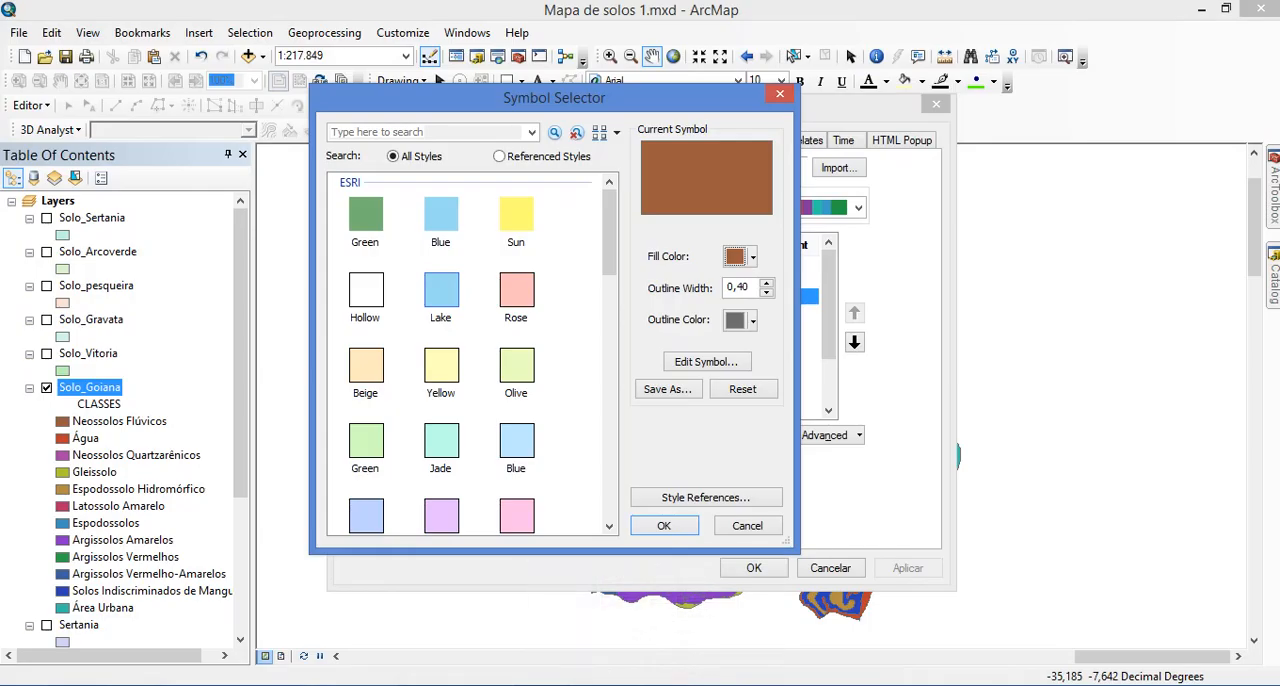
left_click(737, 258)
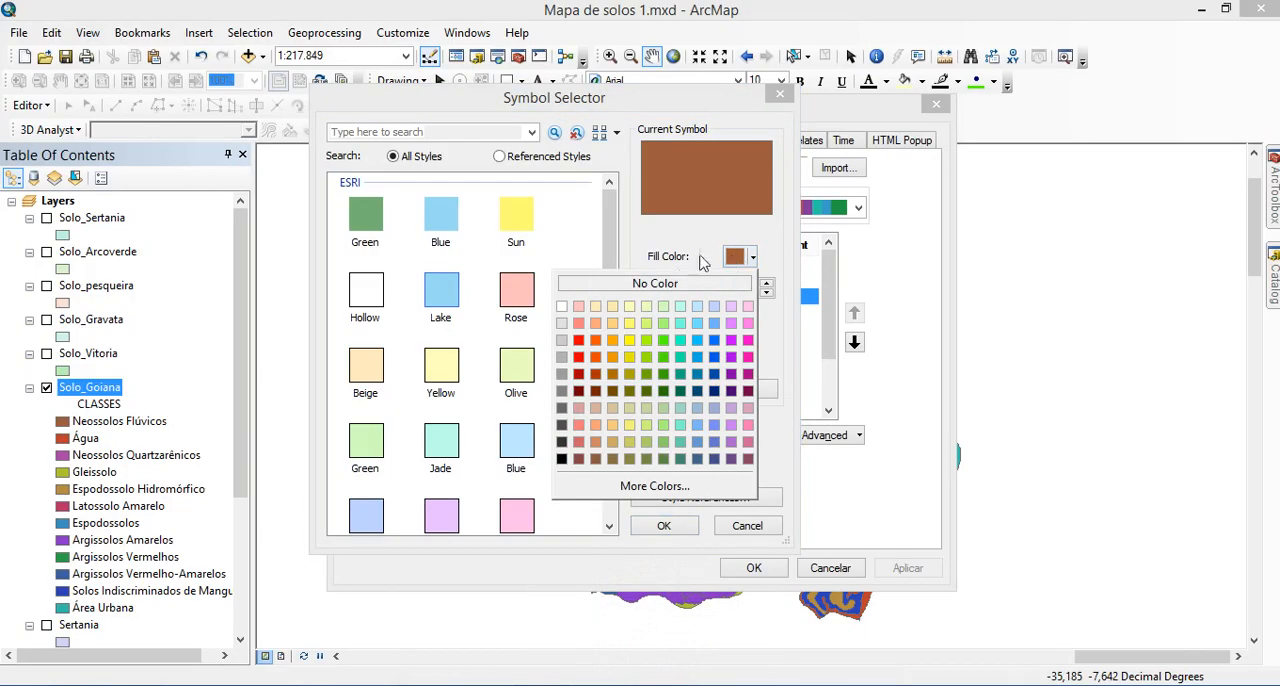
left_click(655, 487)
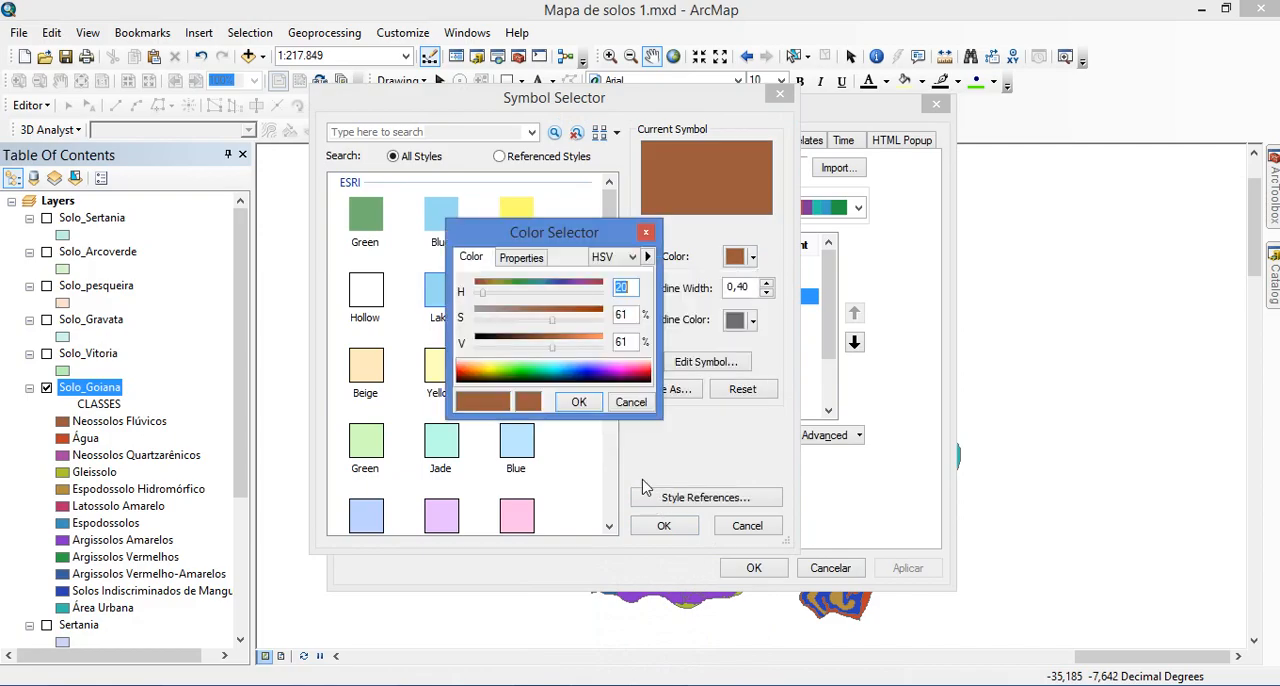
left_click(631, 259)
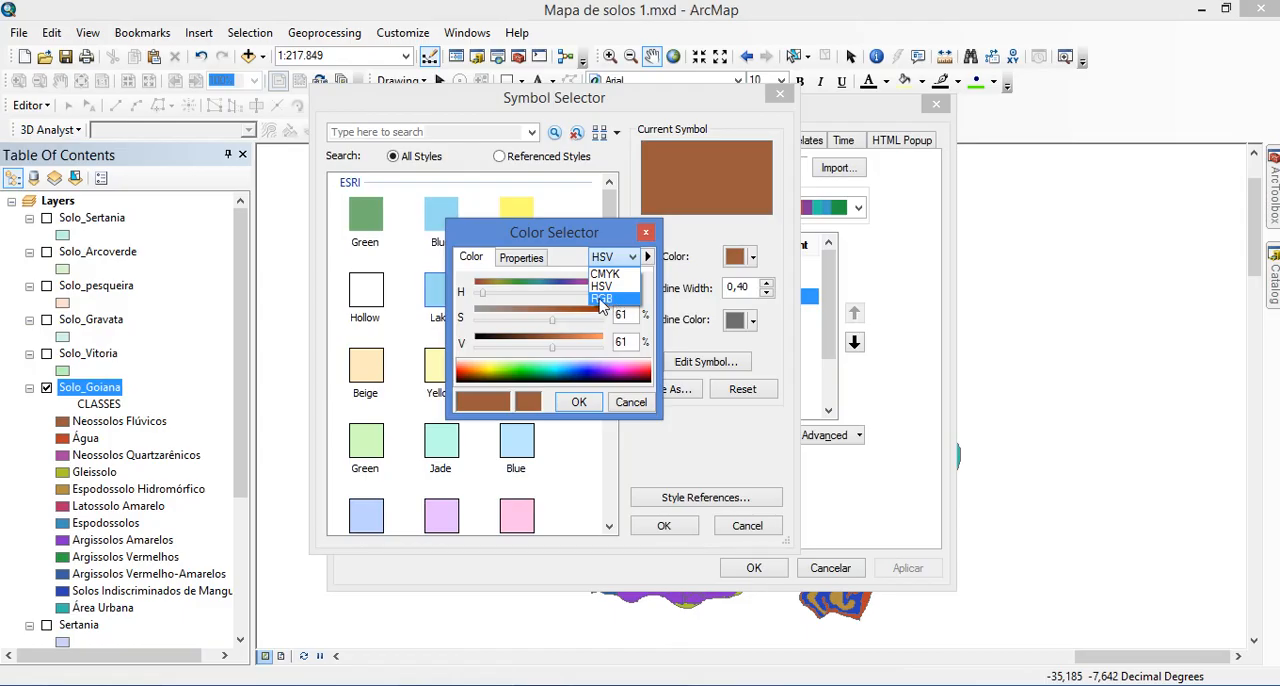
left_click(601, 299)
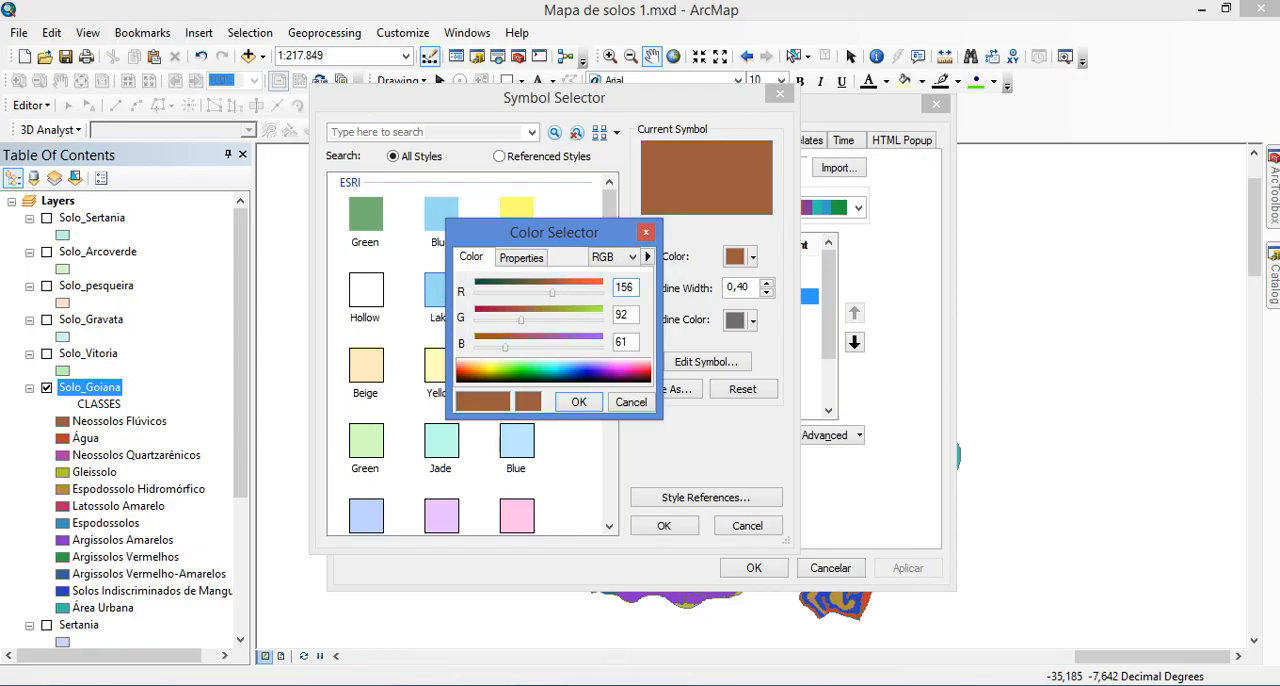
Look up Neossolos Flúvicos in the colour chart and set its fill colour in ArcMap to R 238, G 236, B 220
left_click(654, 685)
left_click(568, 600)
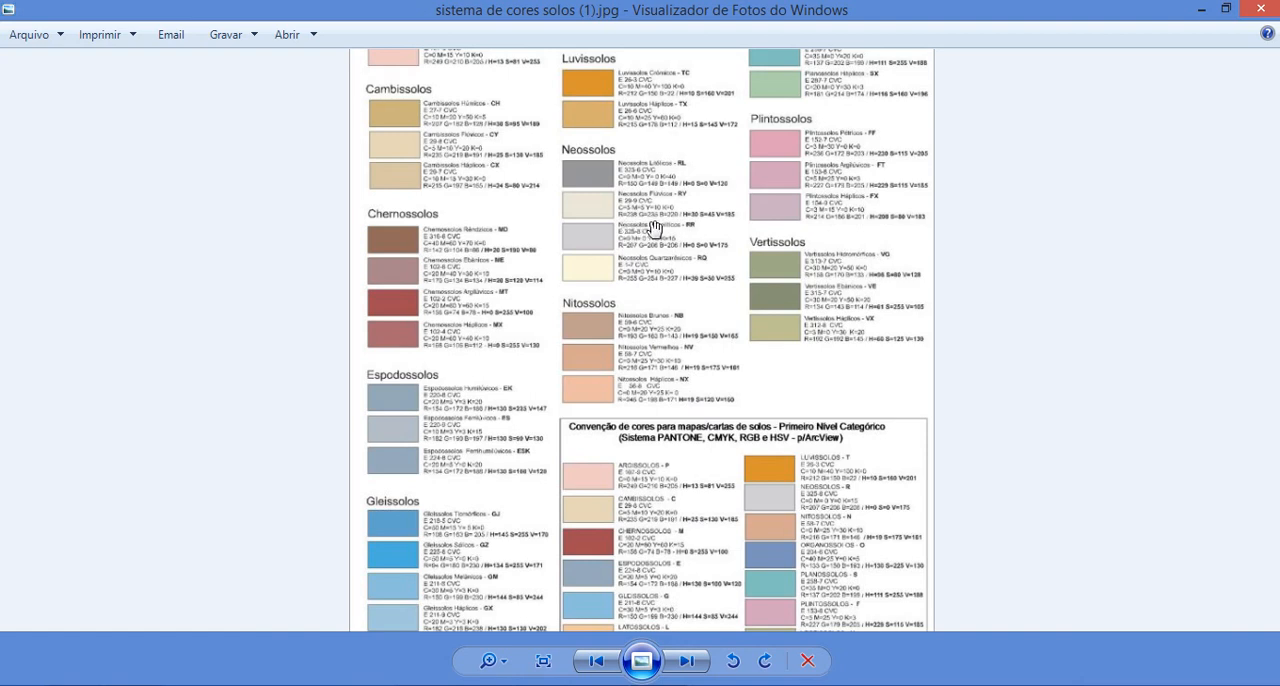
key("alt+Tab")
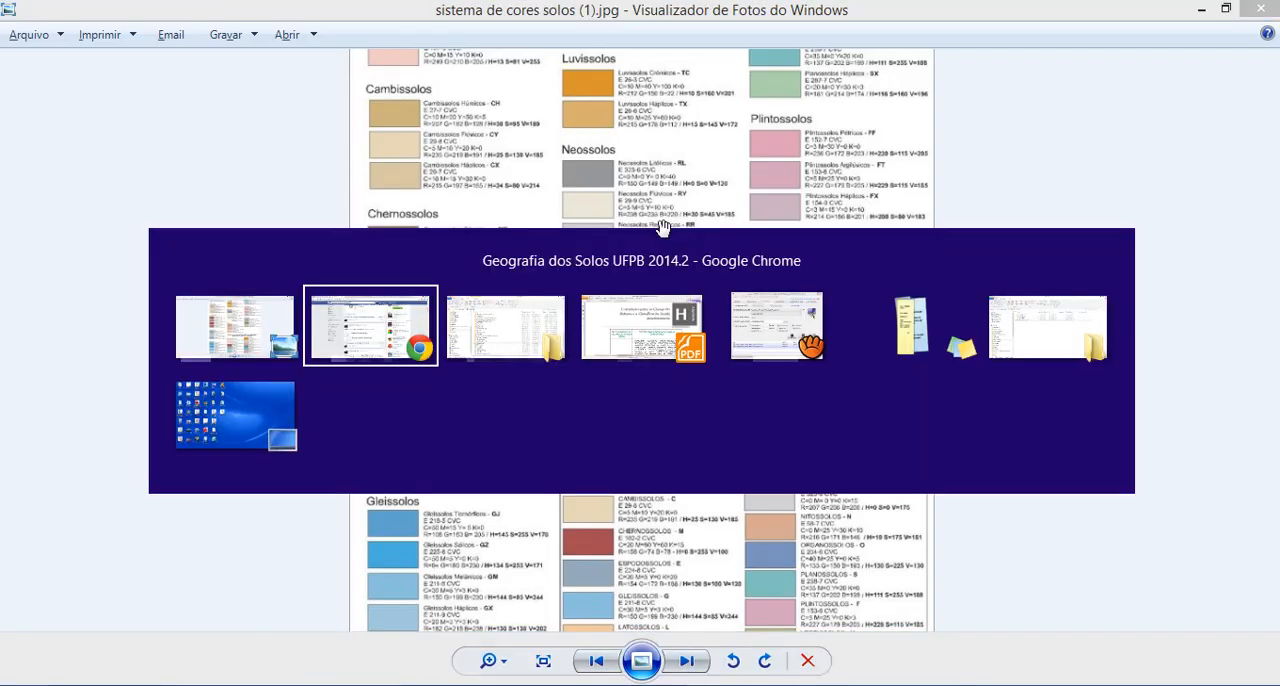
key("alt+Tab")
key("alt+Tab")
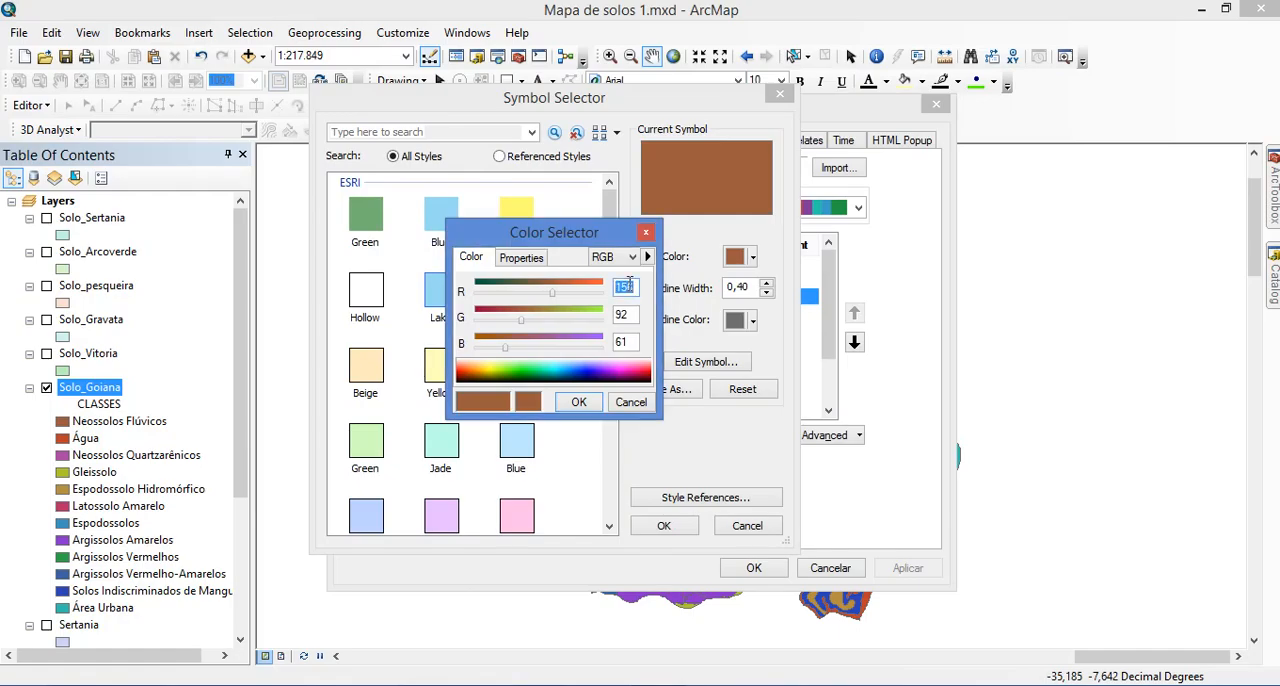
type("238")
type("236")
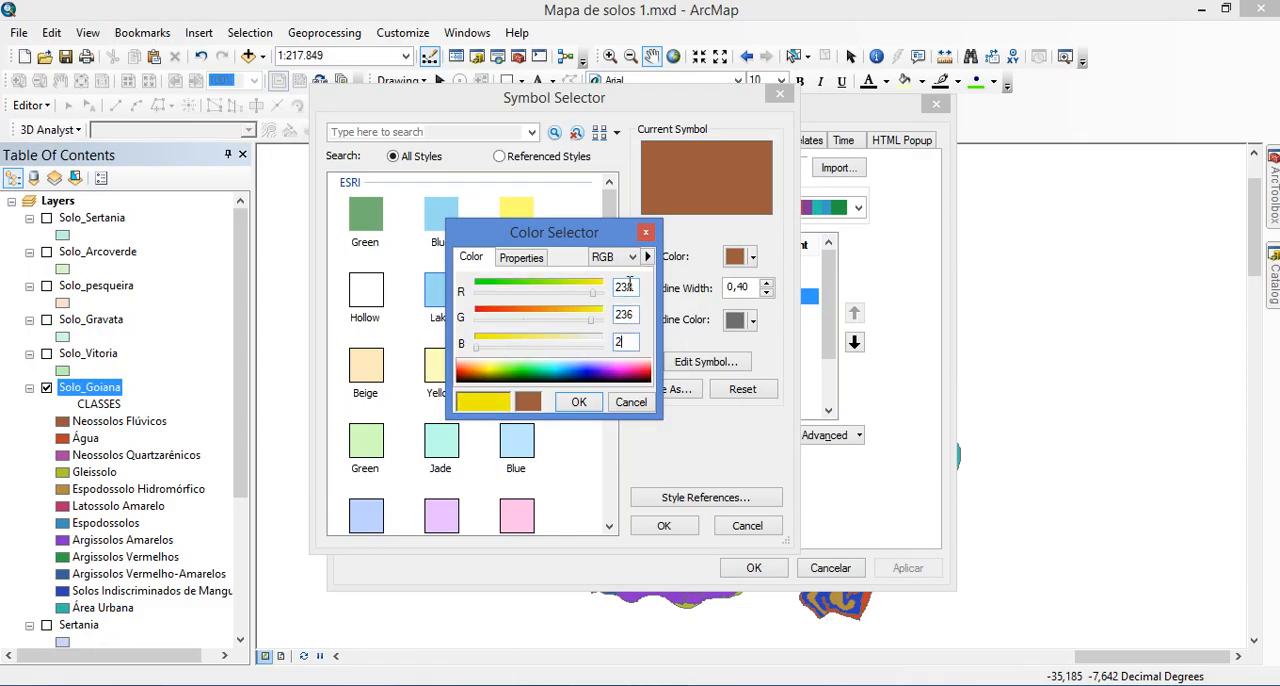
type("220")
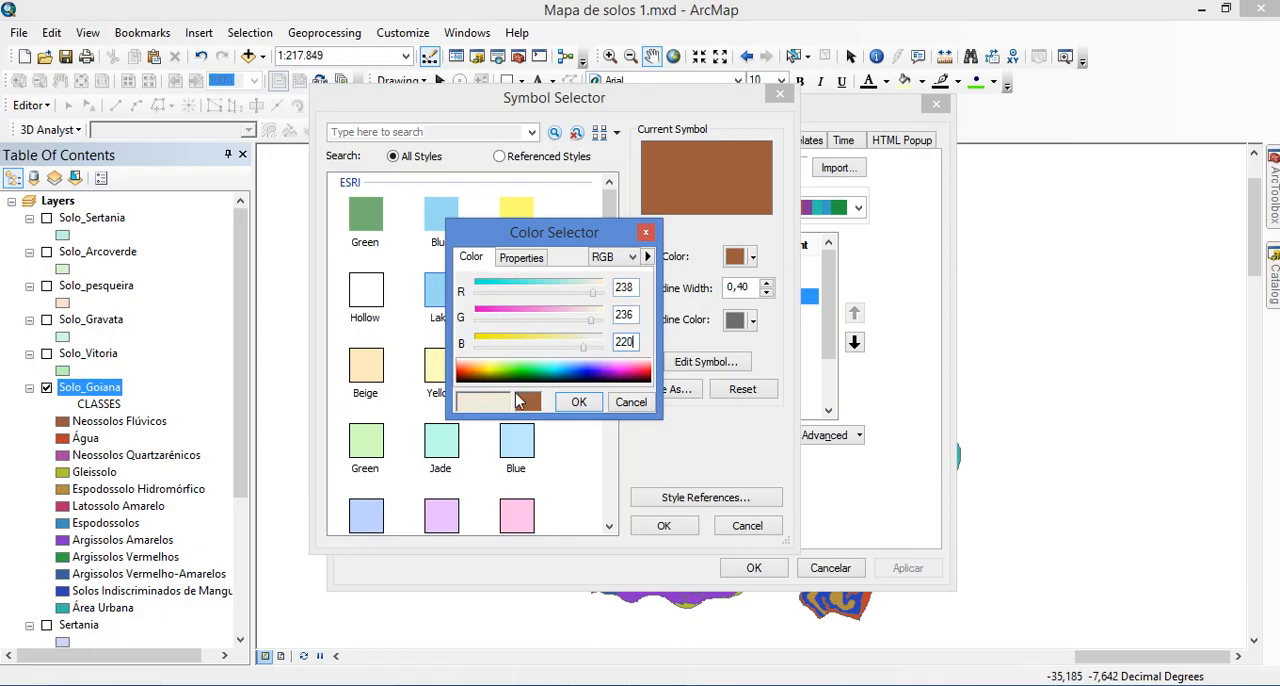
Compare the new fill with the chart's Neossolos Flúvicos swatch in the photo viewer and accept it for class A in ArcMap
key("alt+Tab")
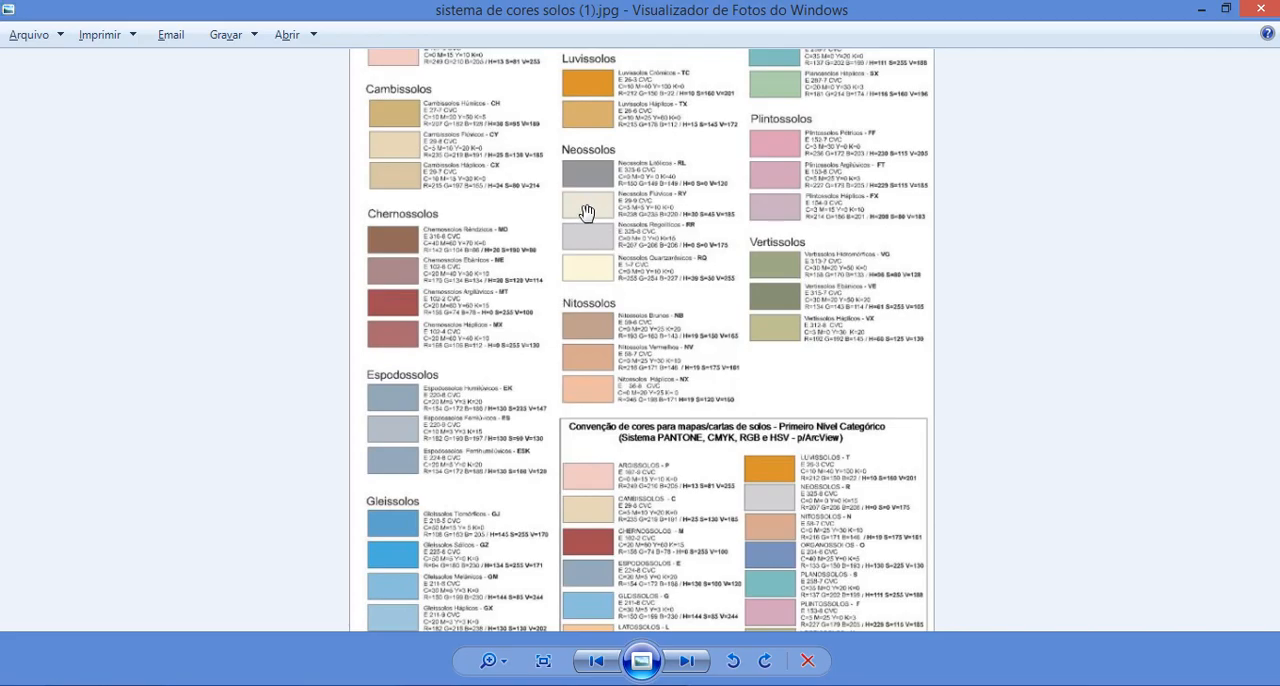
key("alt+Tab")
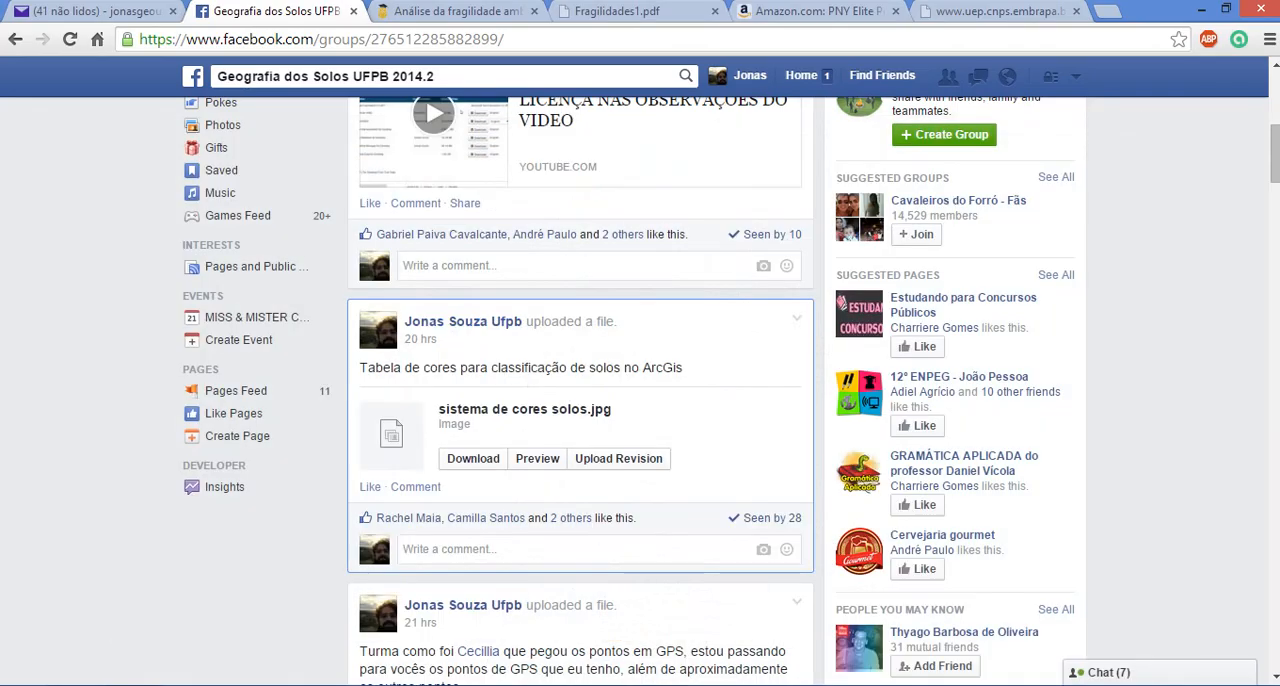
key("alt+Tab")
left_click(575, 404)
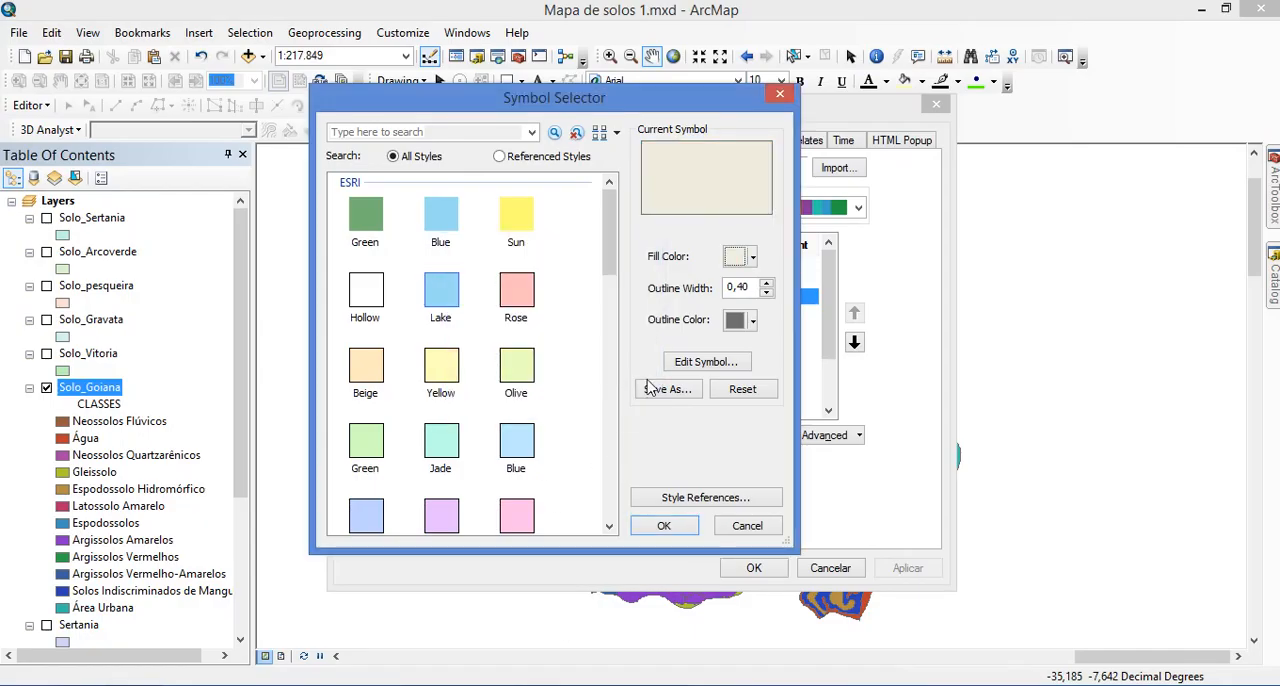
left_click(668, 525)
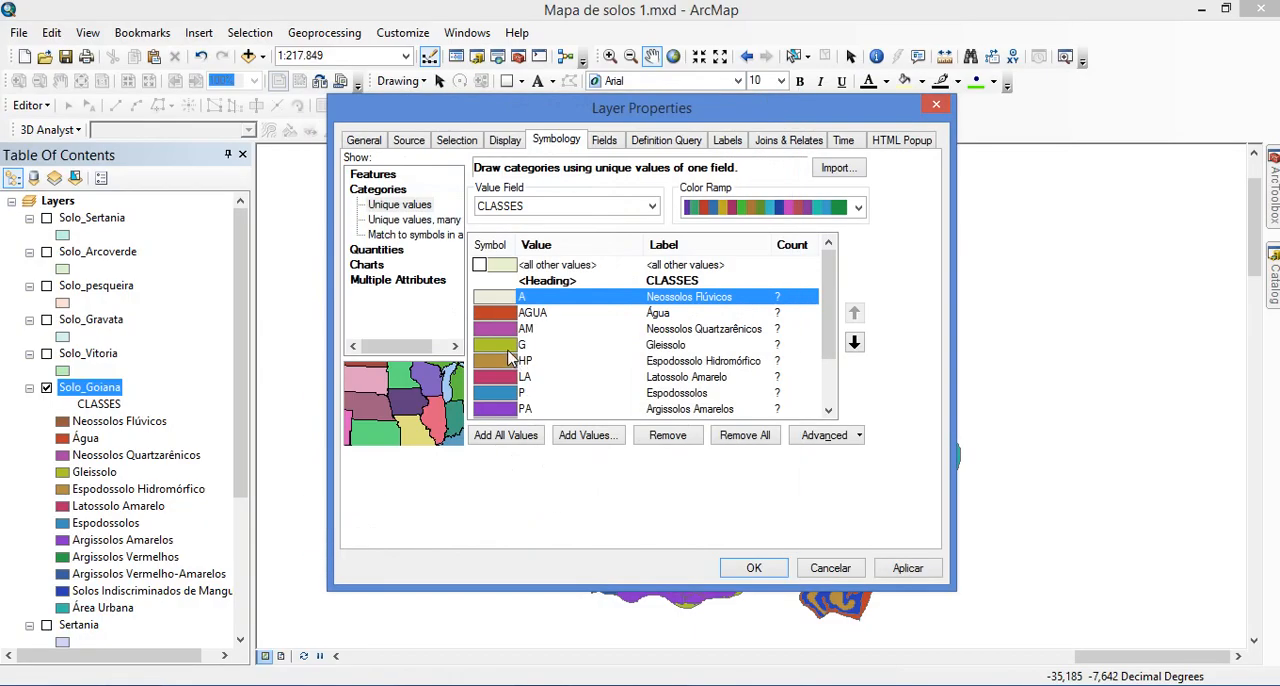
Open the custom fill colour of class AM, Neossolos Quartzarênicos, in RGB mode
left_click(495, 330)
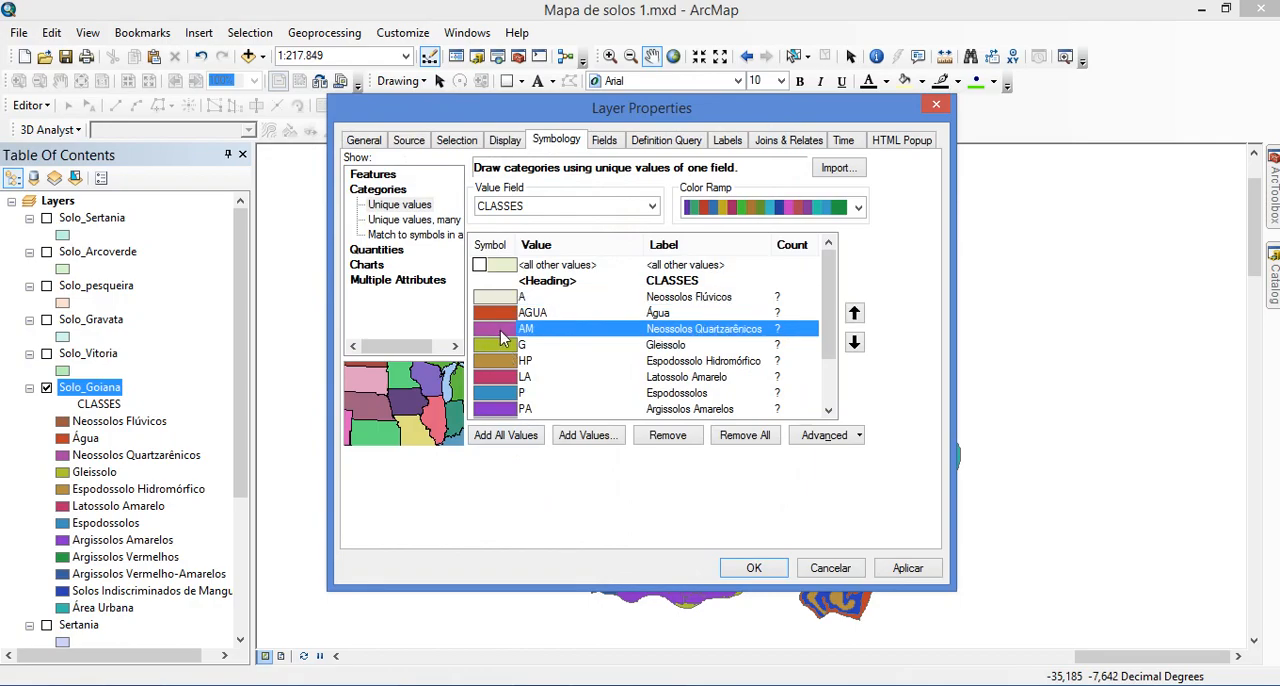
double_click(503, 336)
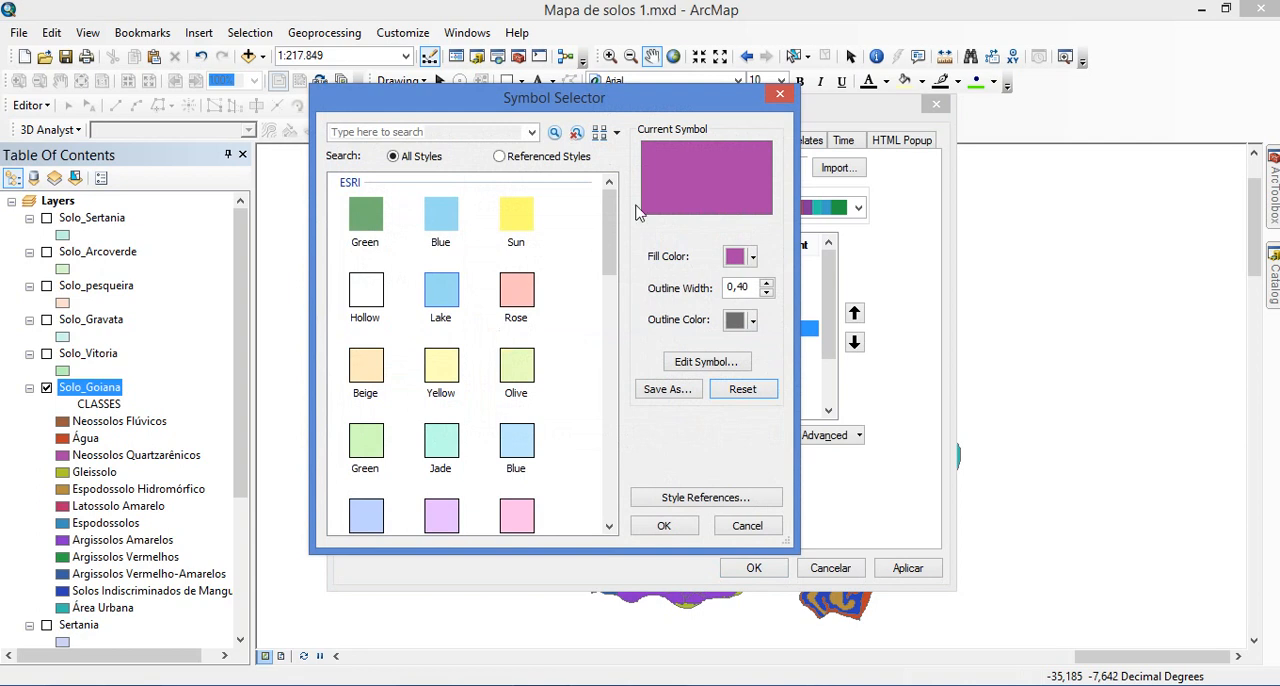
left_click(740, 257)
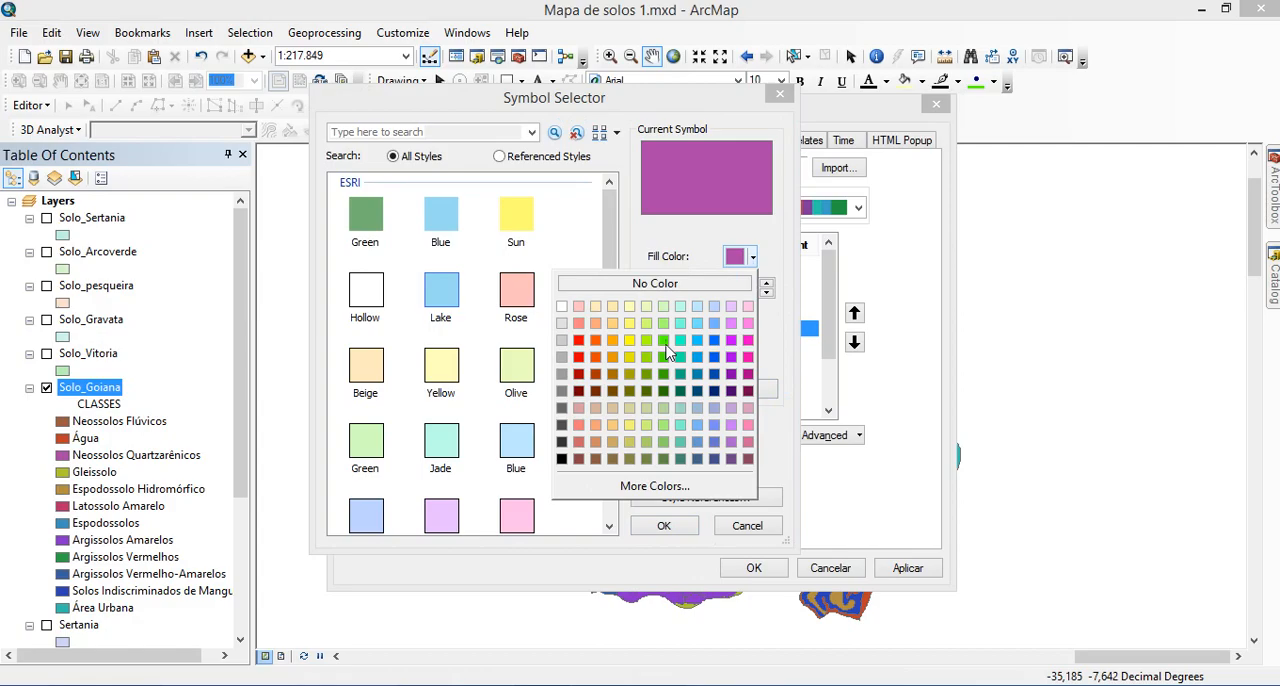
left_click(712, 490)
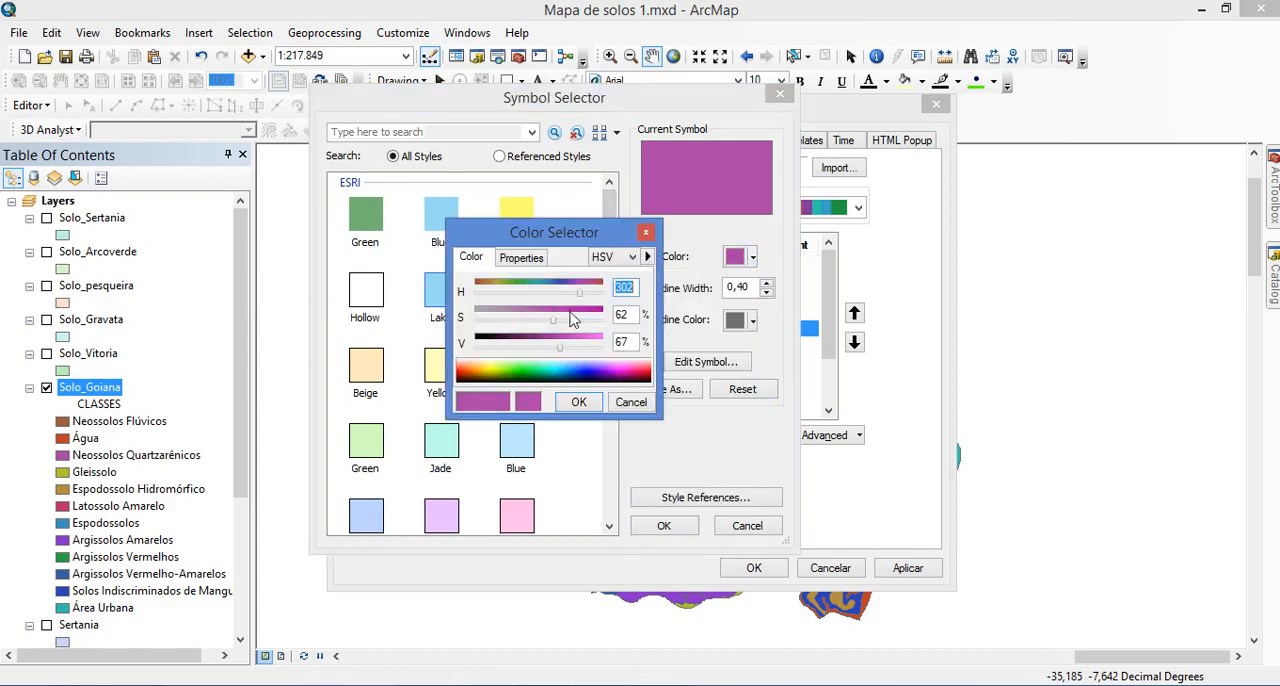
left_click(622, 260)
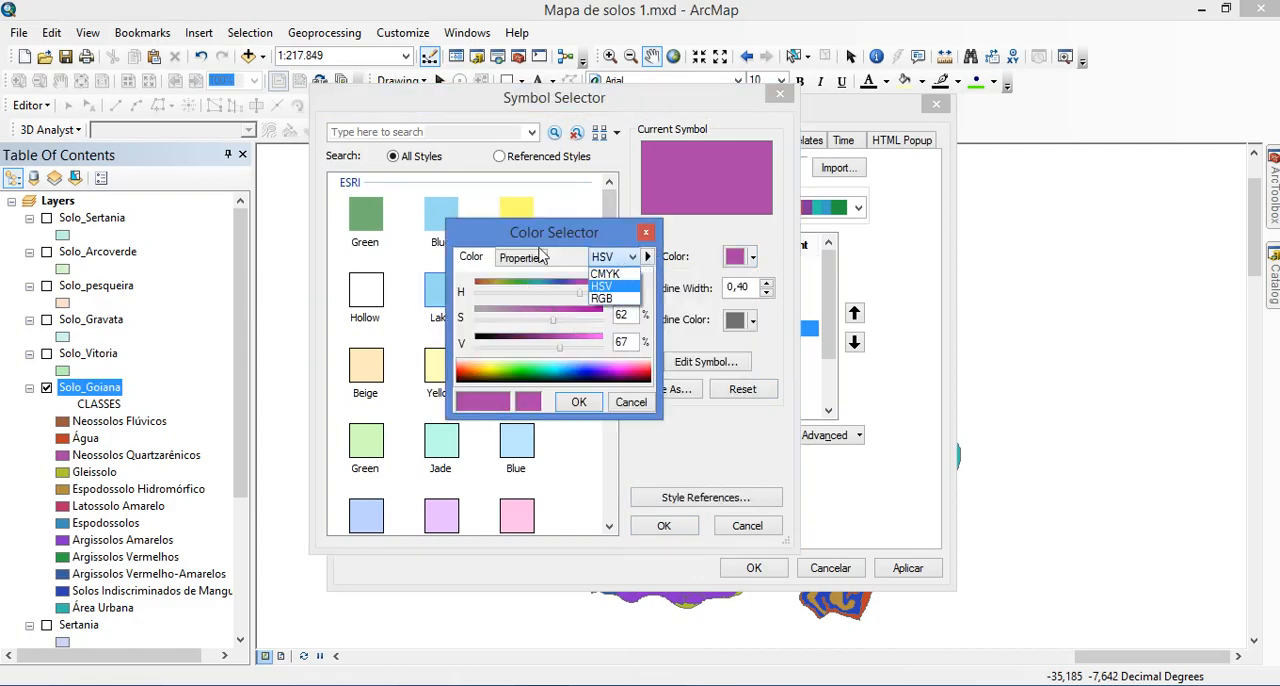
left_click(606, 302)
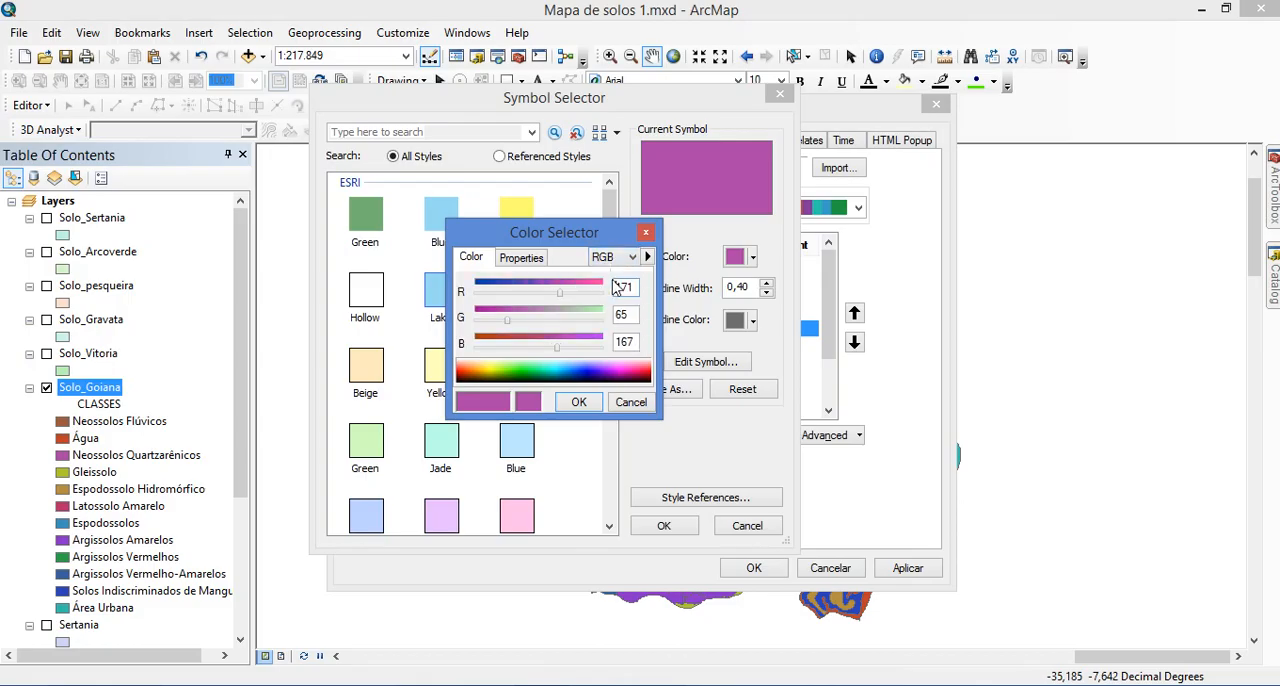
Look up Neossolos Quartzarênicos in the photo viewer's colour chart and set the AM fill in ArcMap to R 255, G 254, B 227
left_click(619, 685)
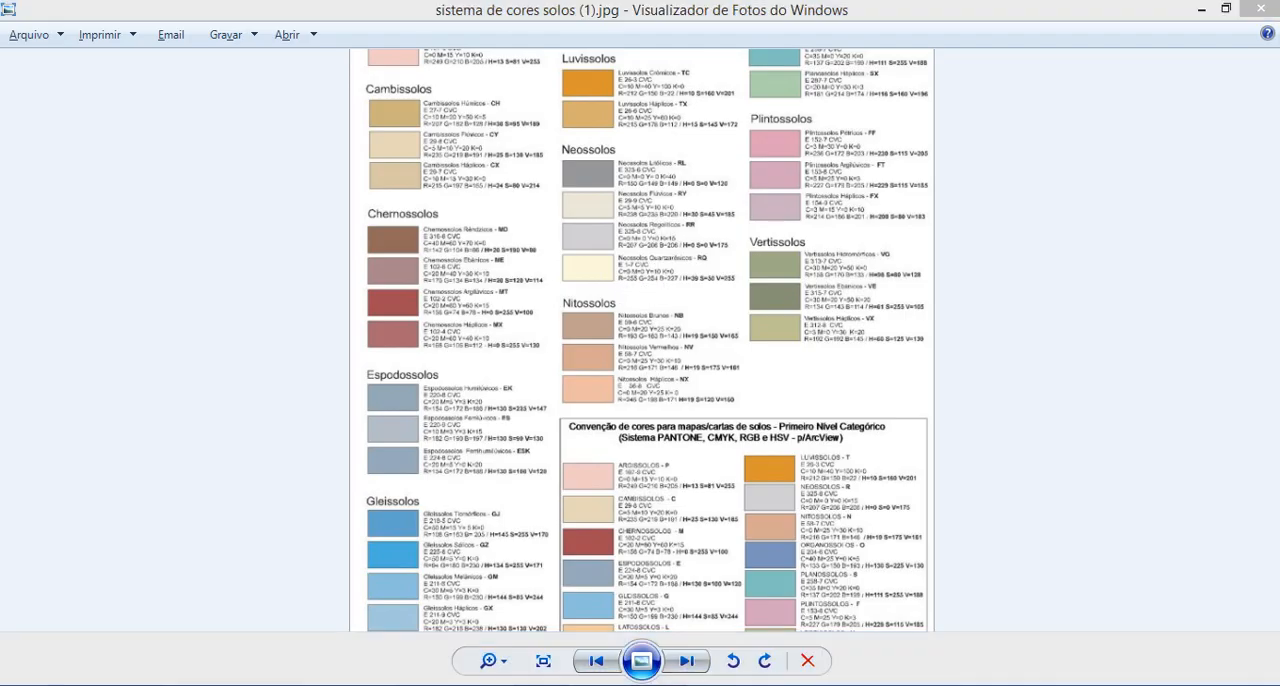
key("alt+Tab")
double_click(624, 297)
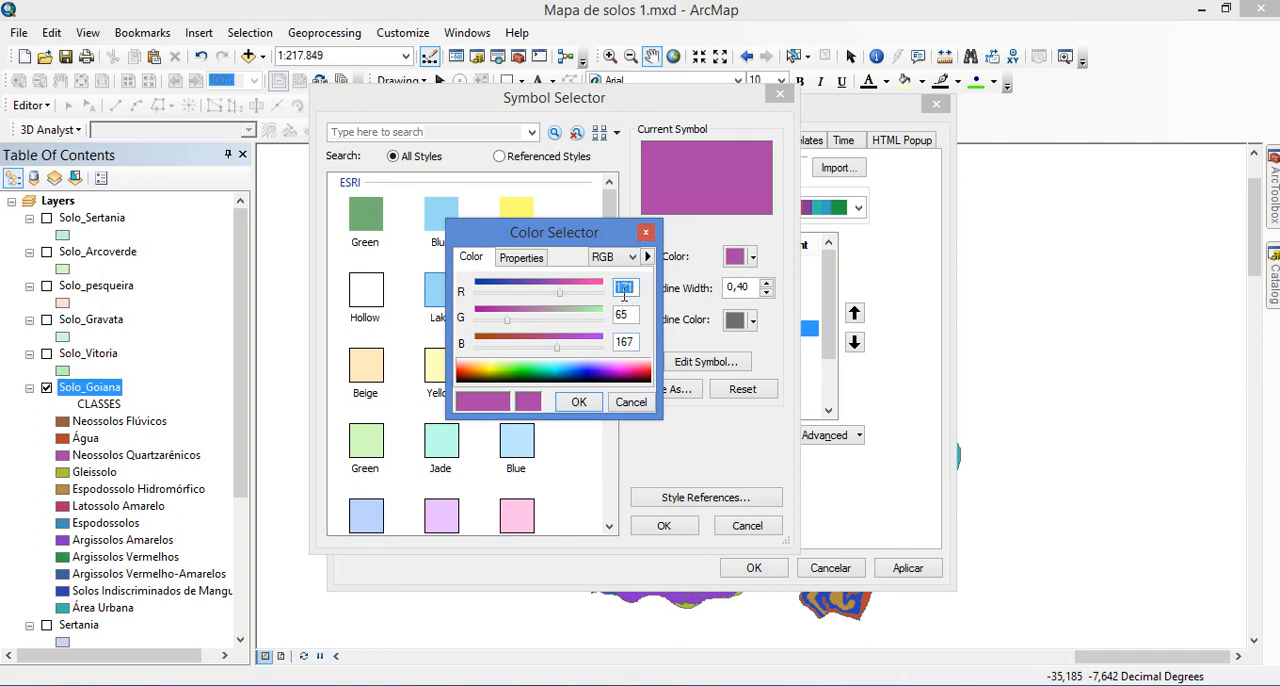
type("255254")
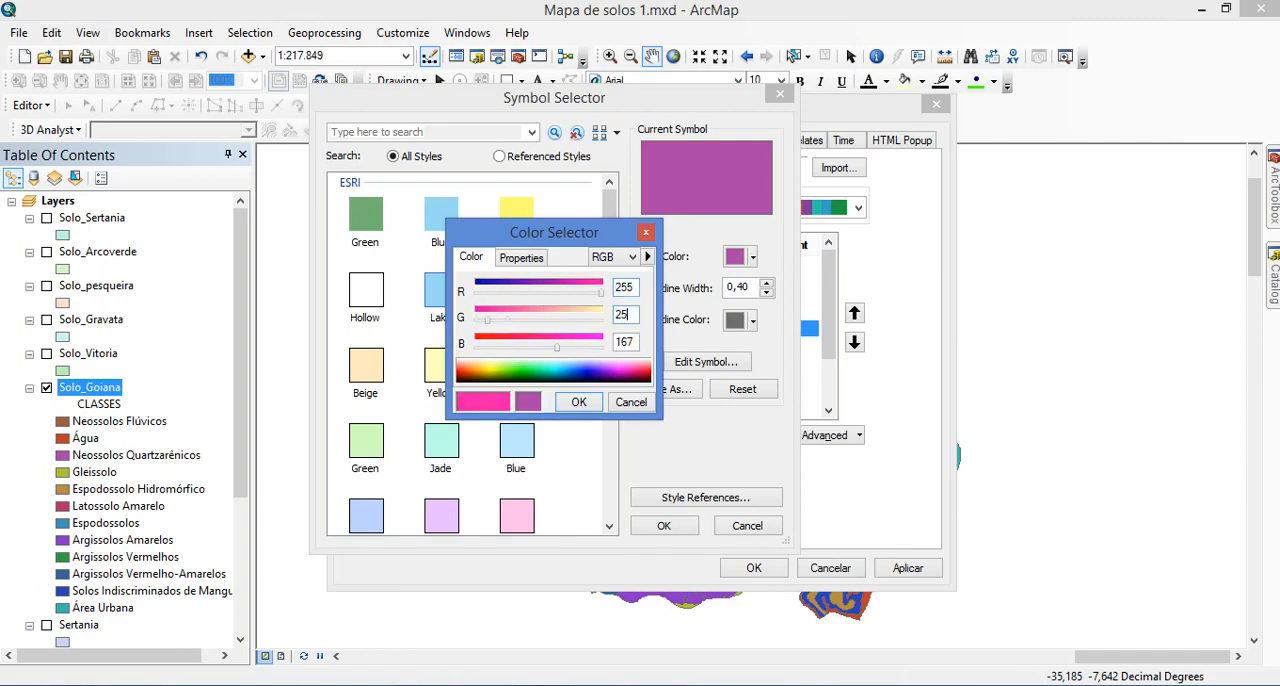
key("Tab")
type("227")
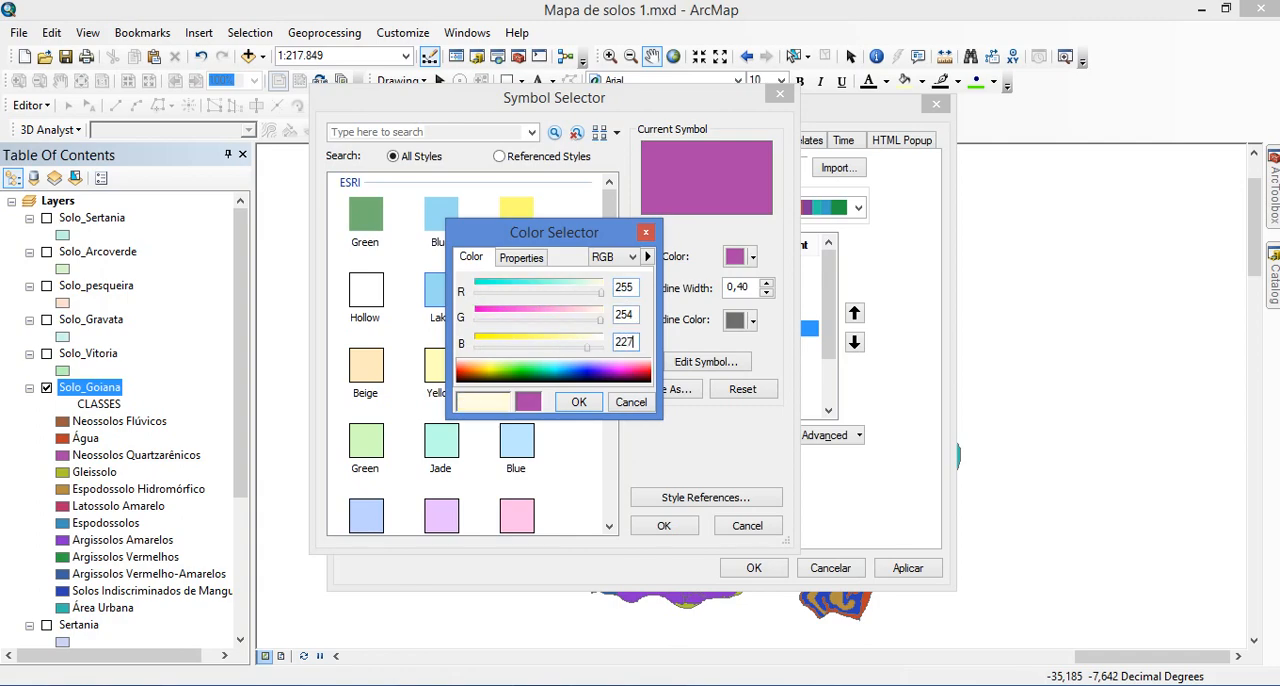
left_click(573, 406)
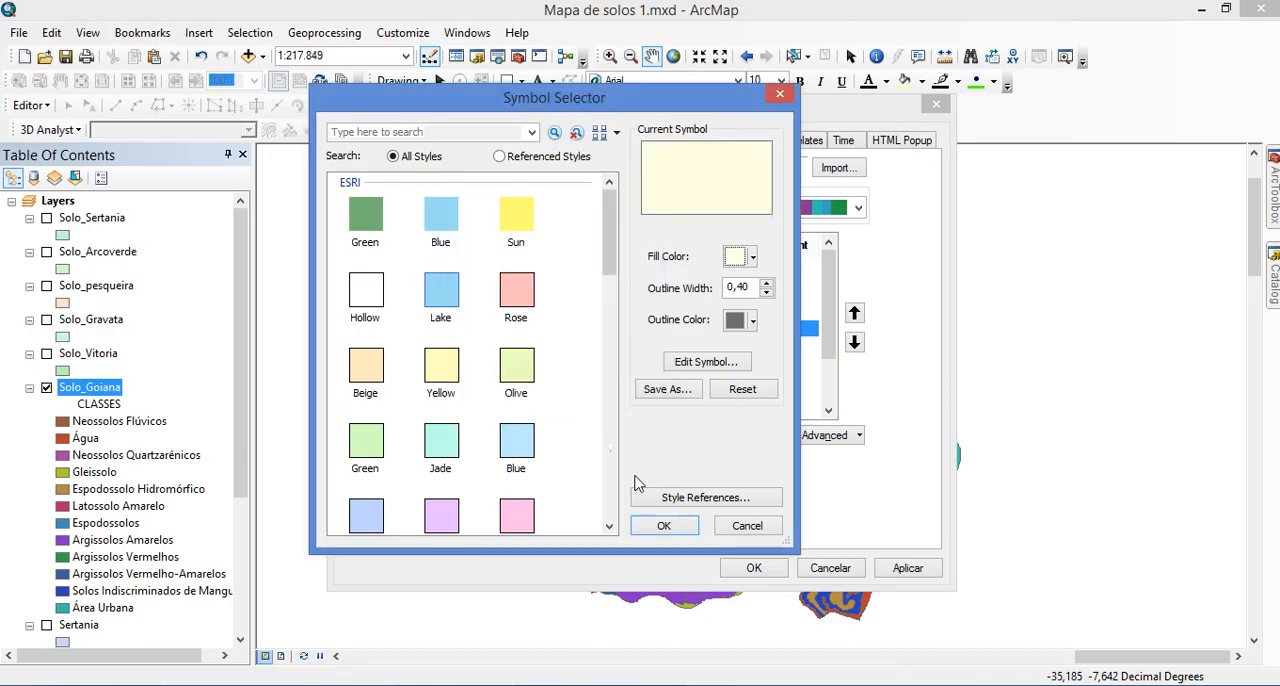
left_click(663, 525)
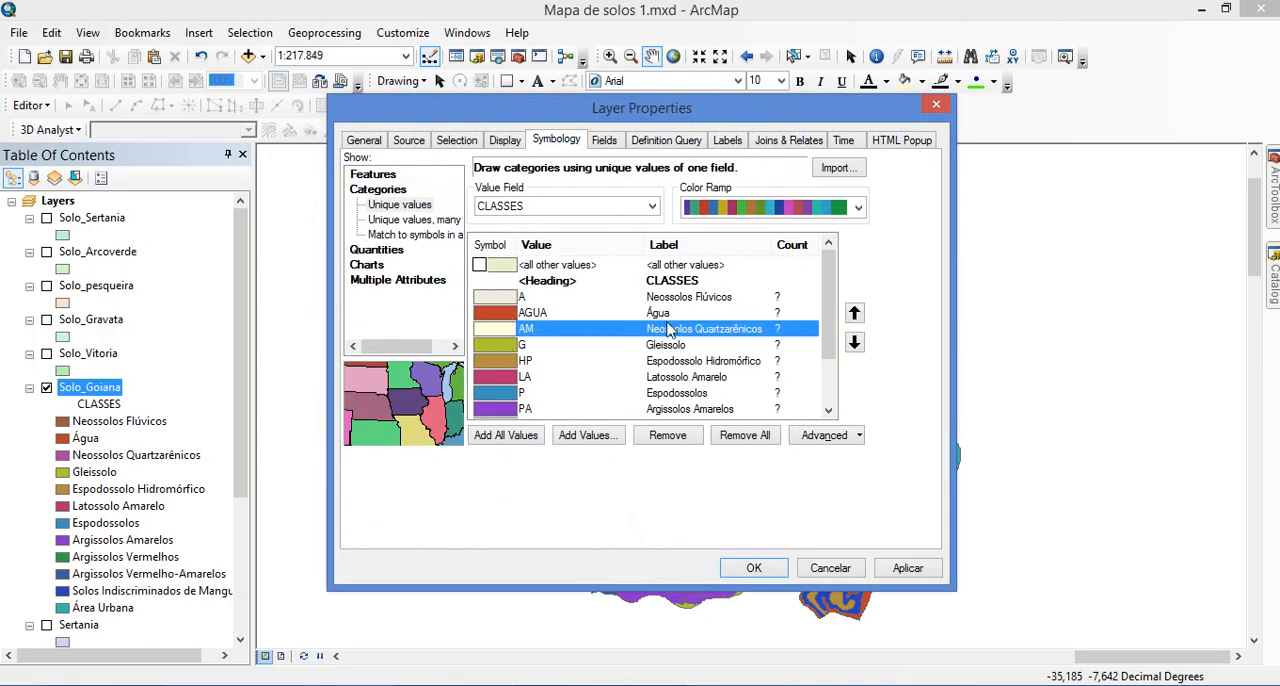
Assign the predefined Lake symbol to class AGUA, Água
double_click(494, 312)
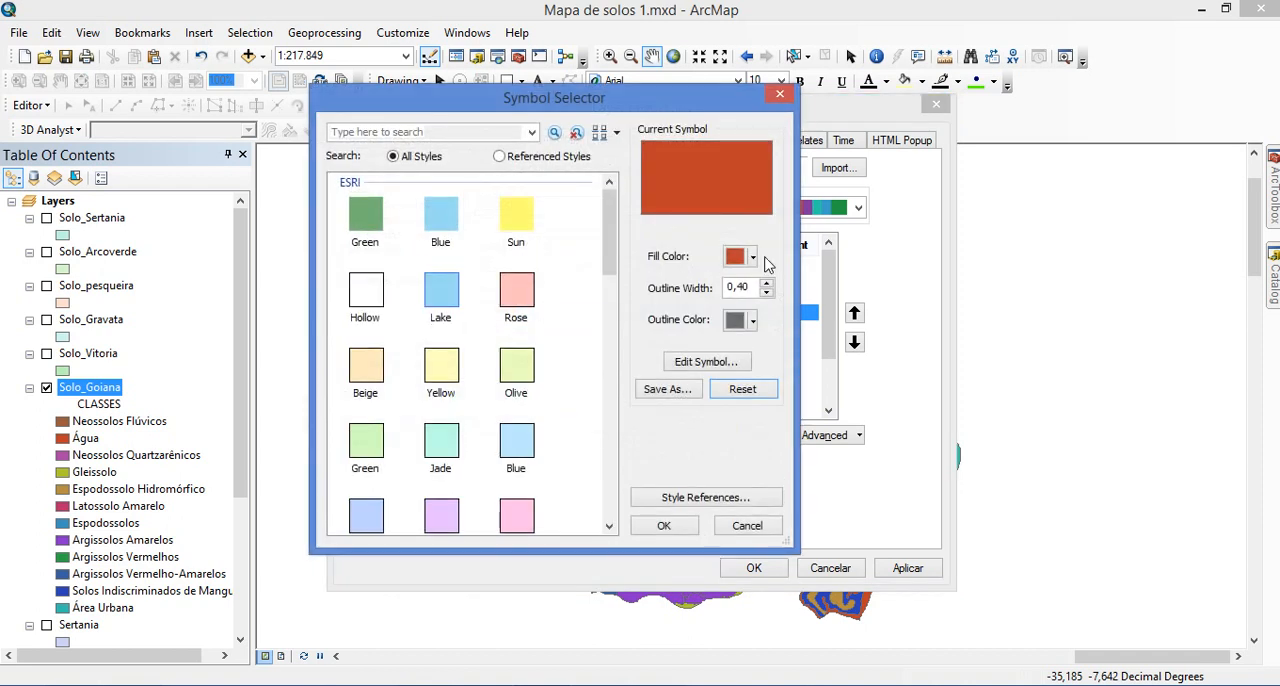
left_click(753, 257)
left_click(750, 258)
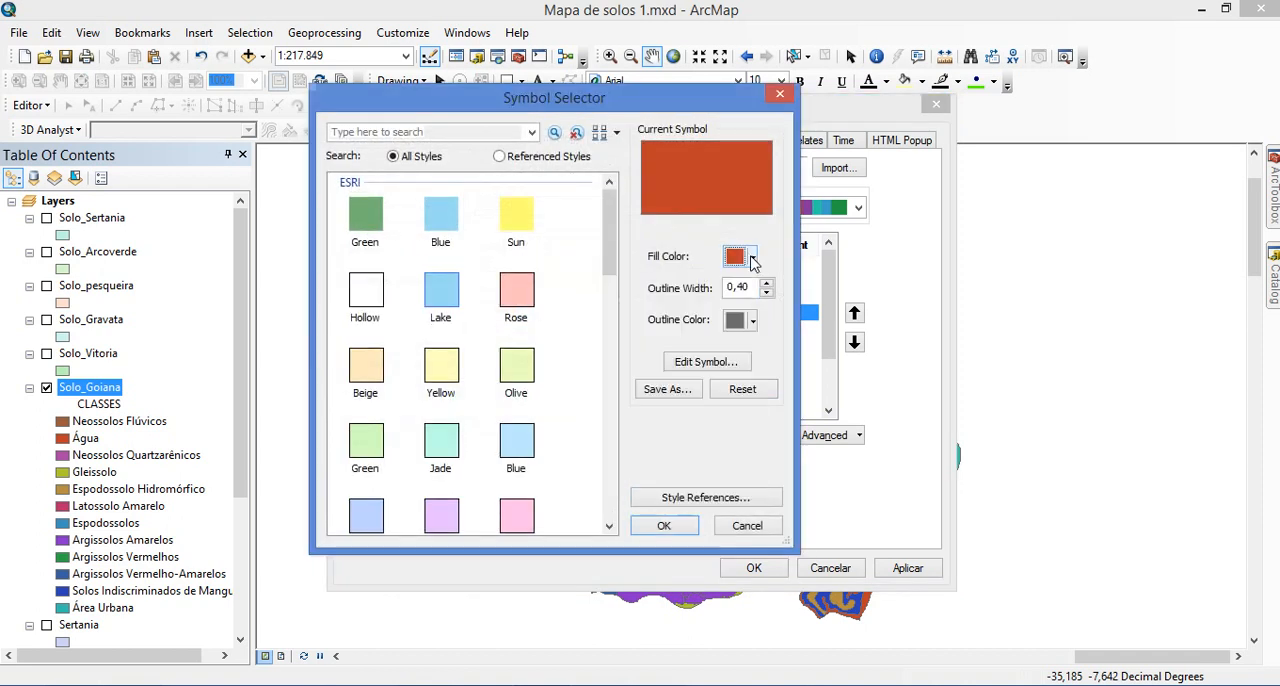
left_click(441, 296)
left_click(677, 535)
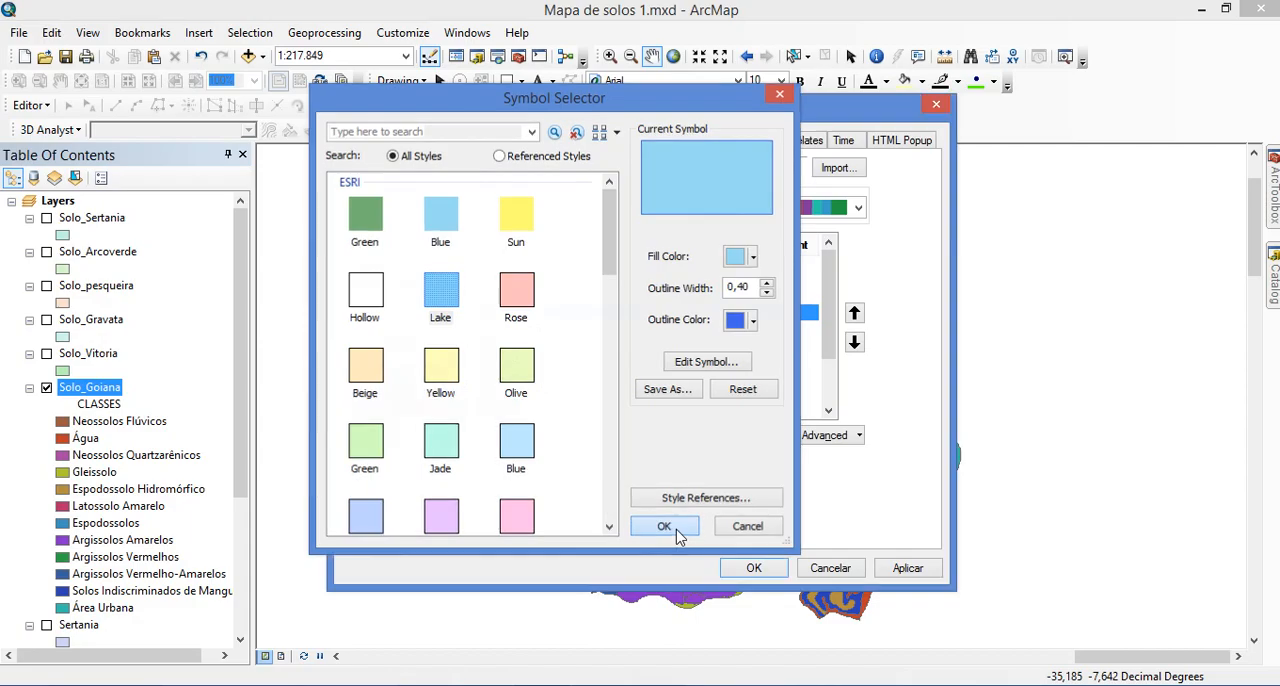
Select class G, Gleissolo, and examine the Gleissolos colour values in the photo viewer's soil colour chart
left_click(566, 349)
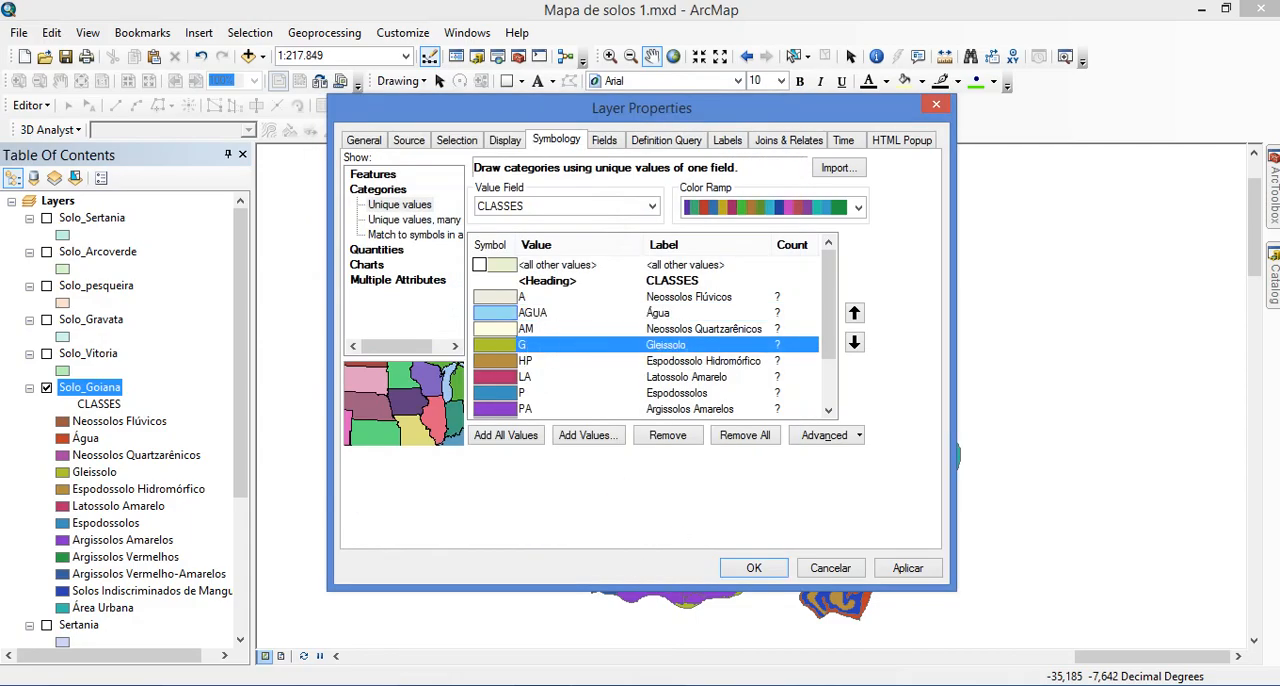
key("alt+Tab")
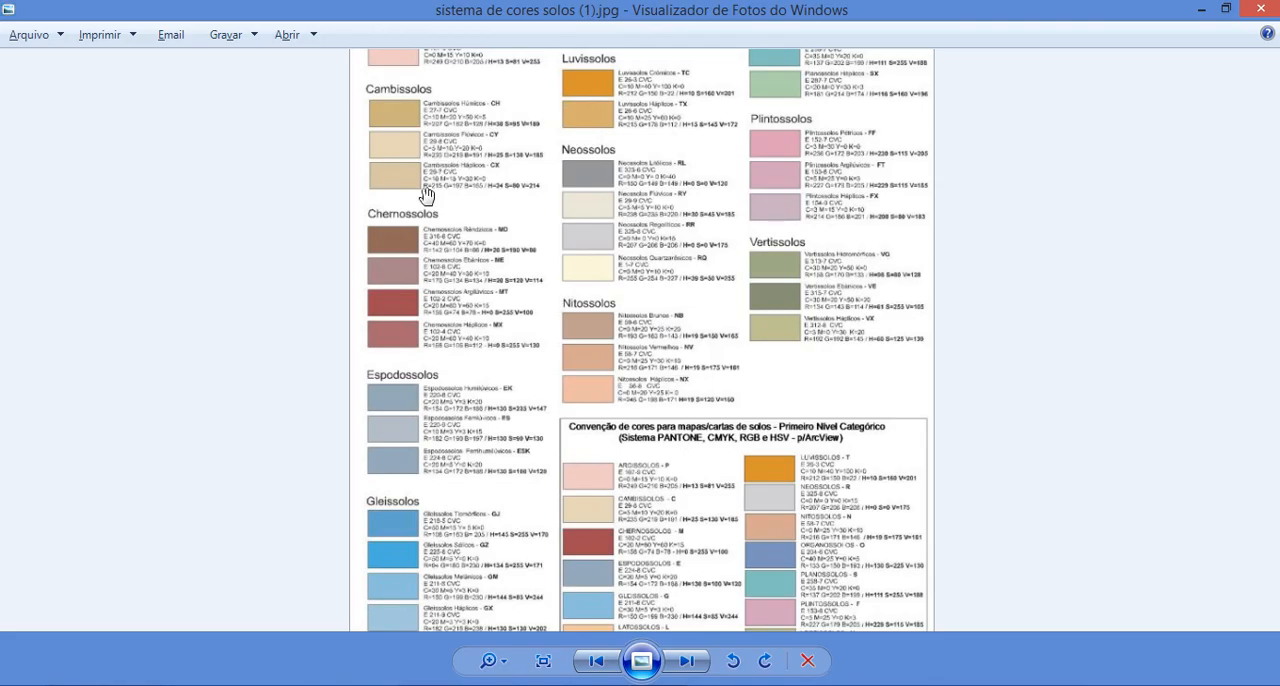
left_click_drag(437, 556, 444, 470)
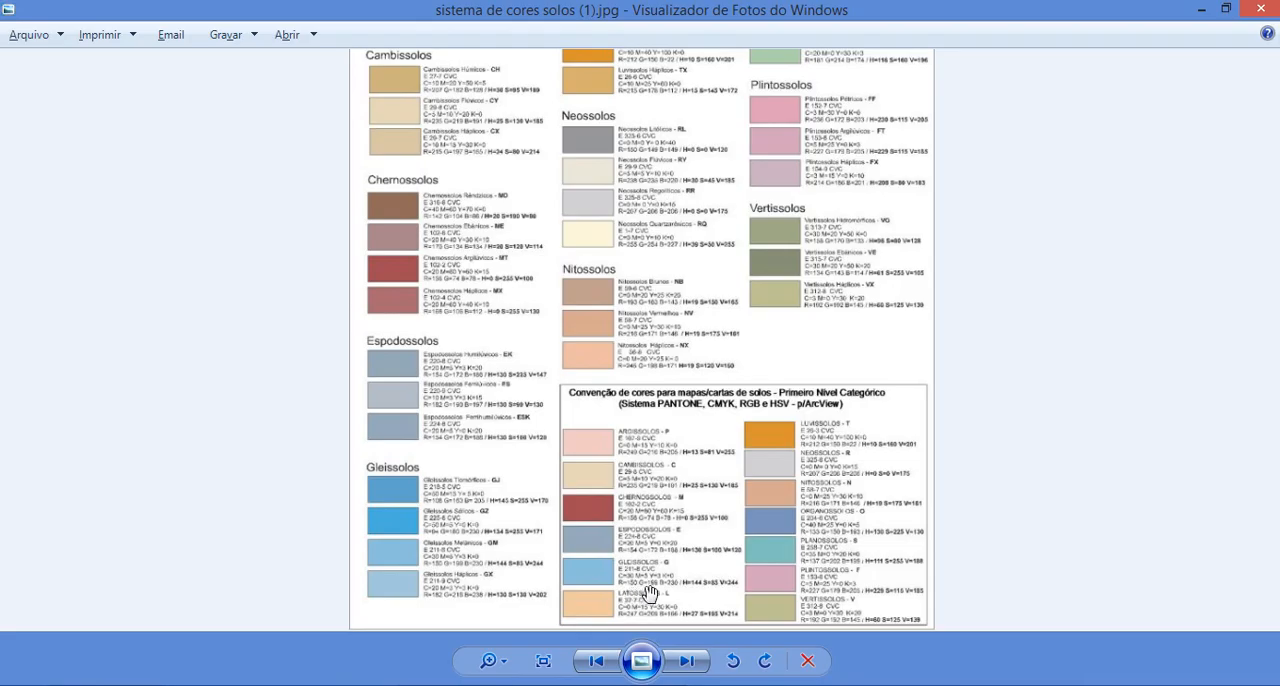
scroll(680, 588, "up", 2)
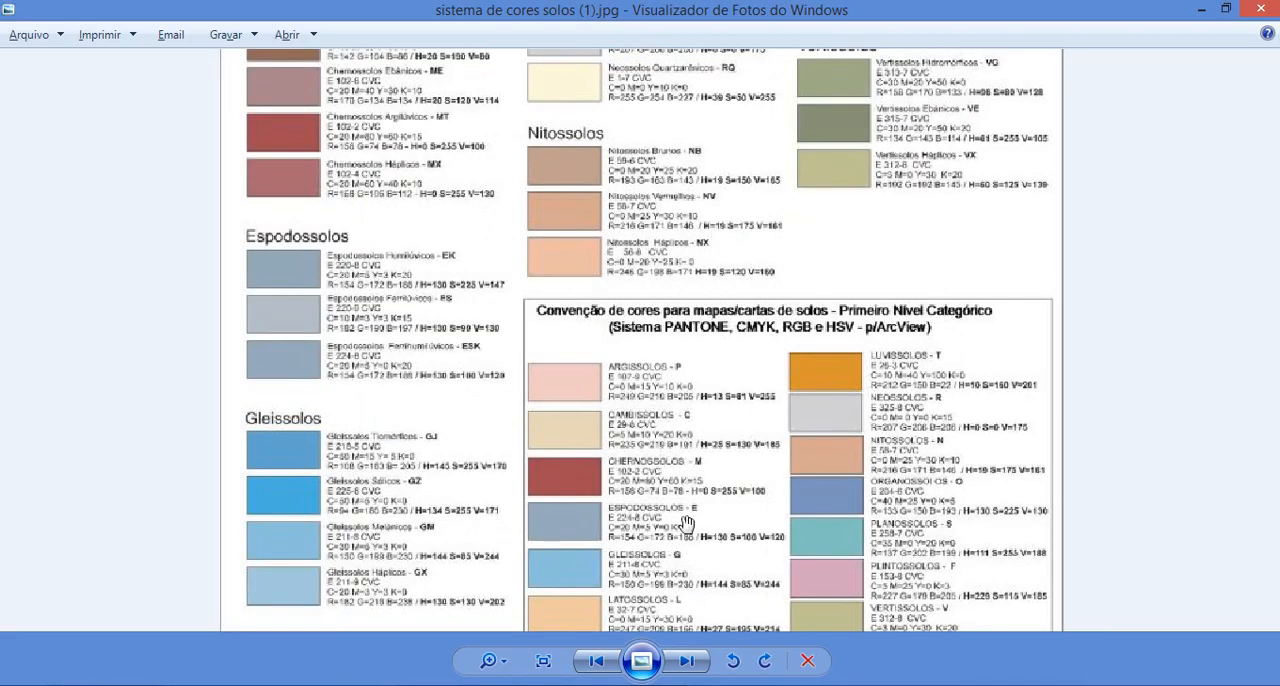
scroll(687, 522, "down", 1)
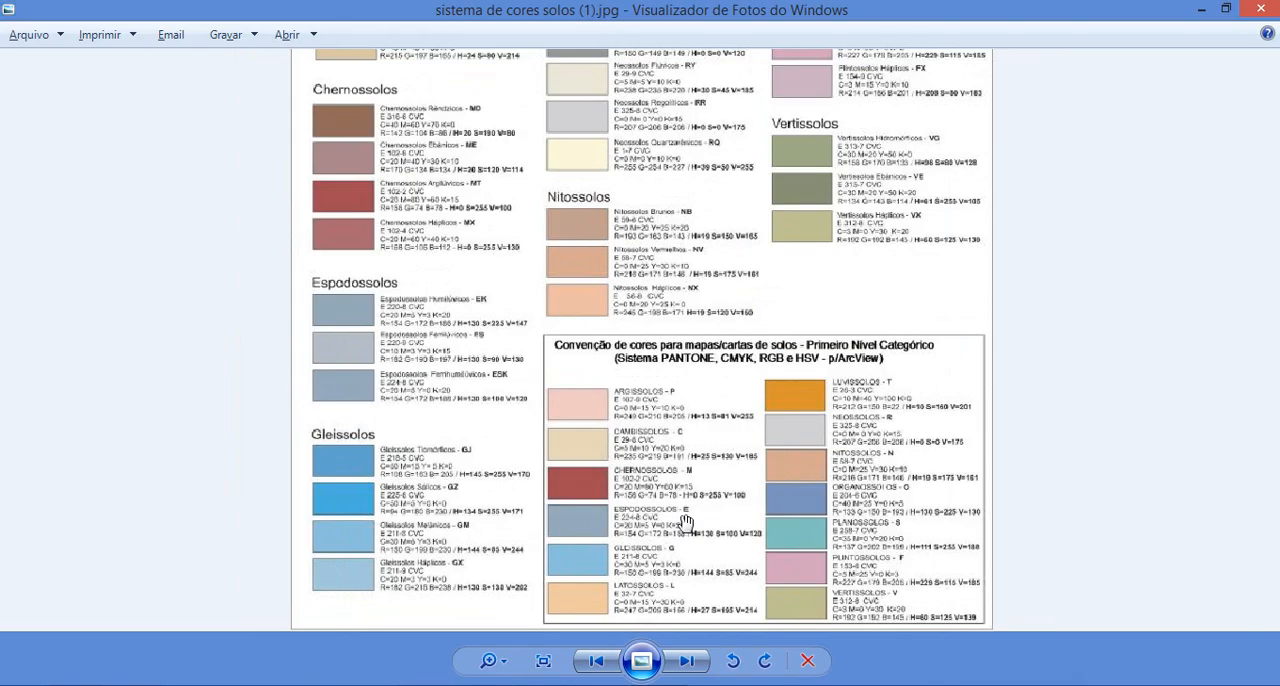
scroll(676, 528, "down", 1)
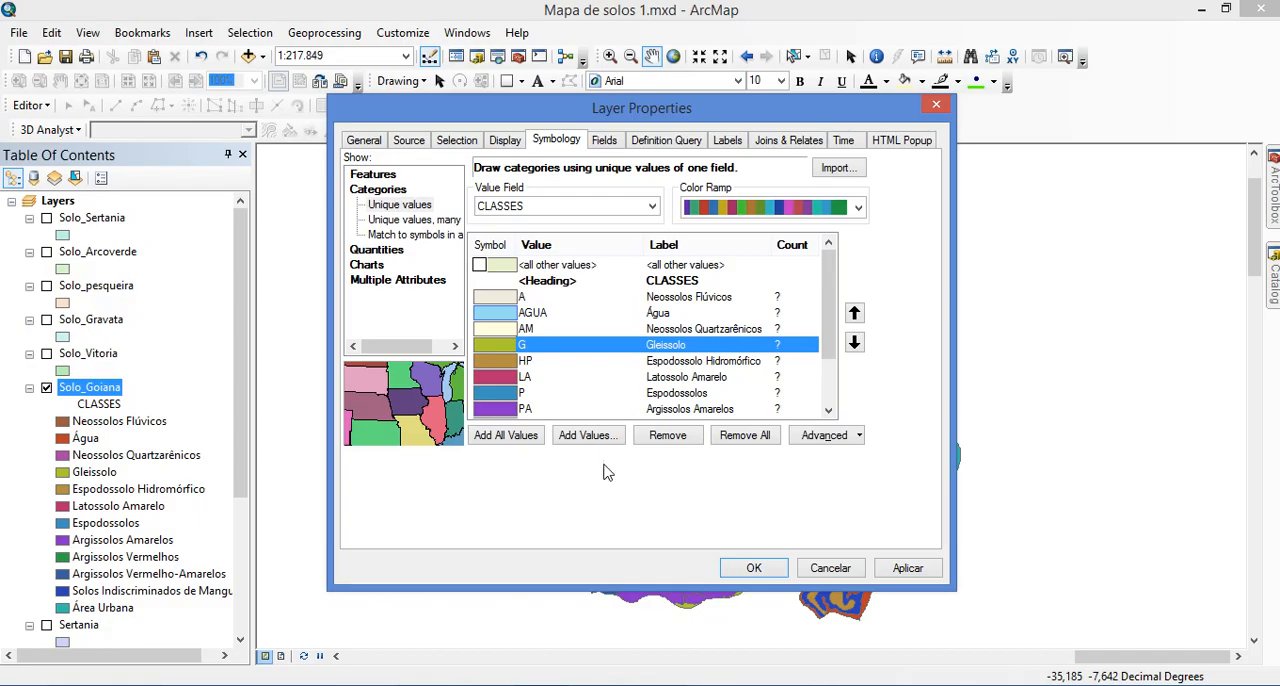
Switch to ArcMap and set Gleissolo's custom fill colour in RGB mode to R 150, G 199, B 230
double_click(499, 355)
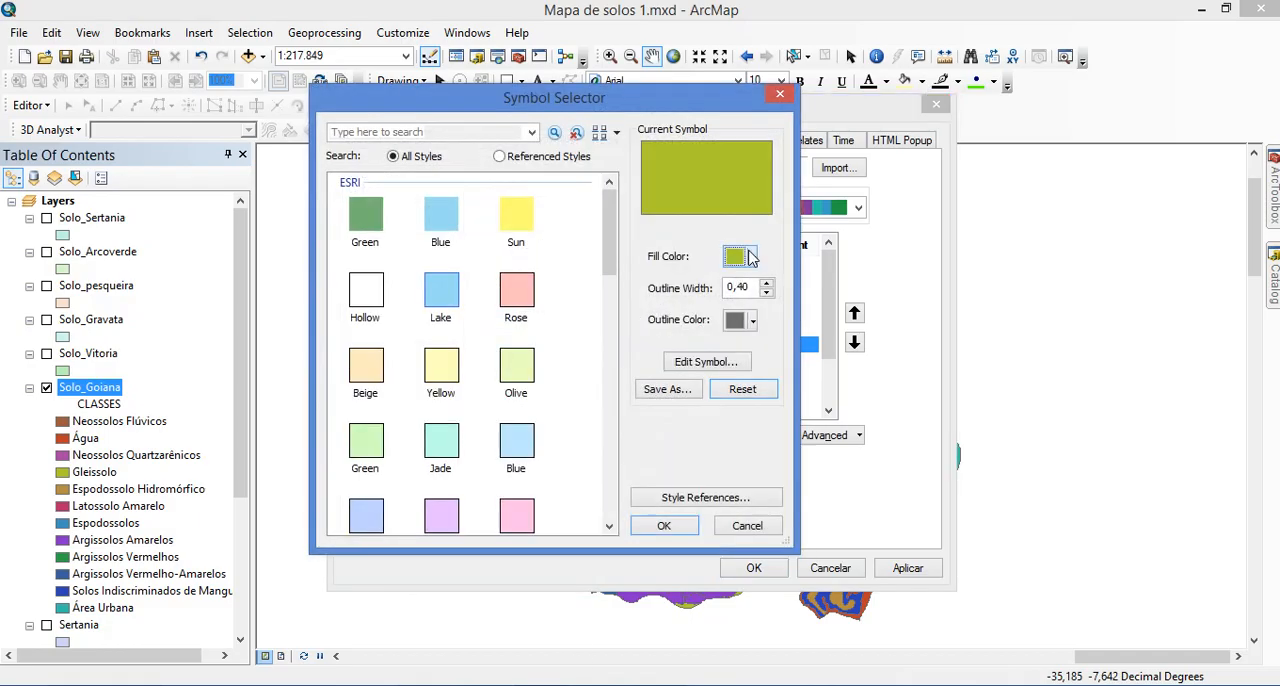
left_click(752, 256)
left_click(679, 488)
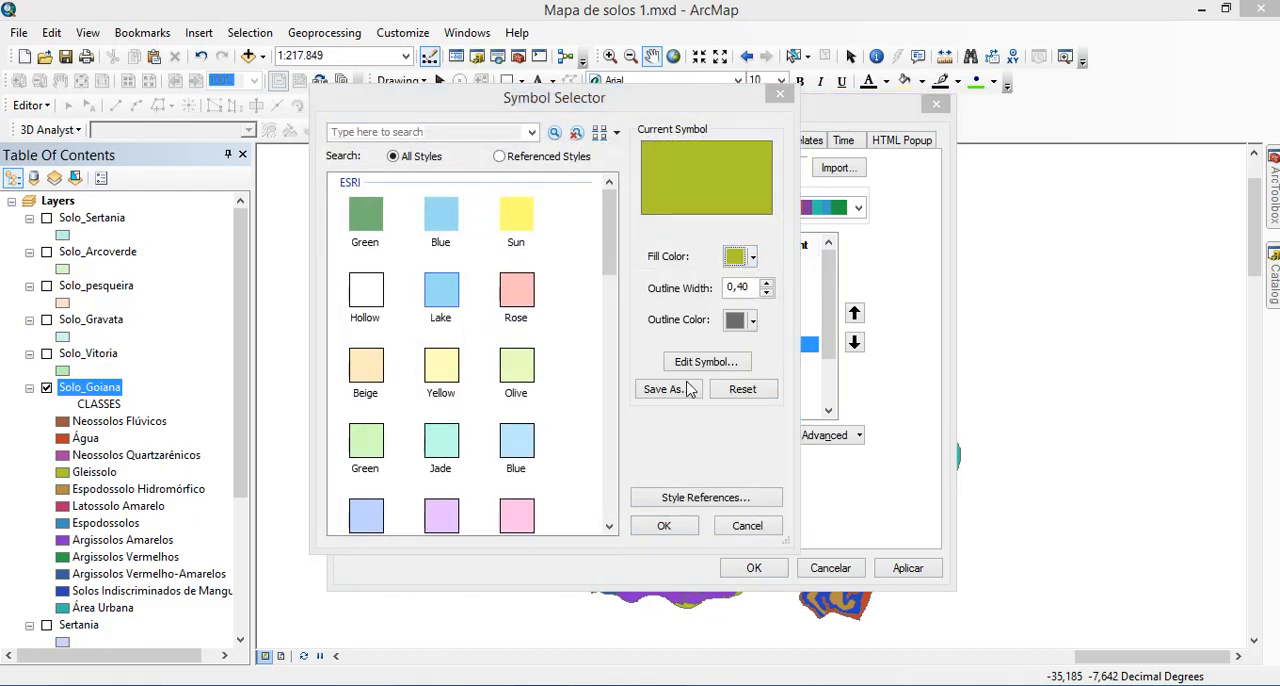
left_click(610, 258)
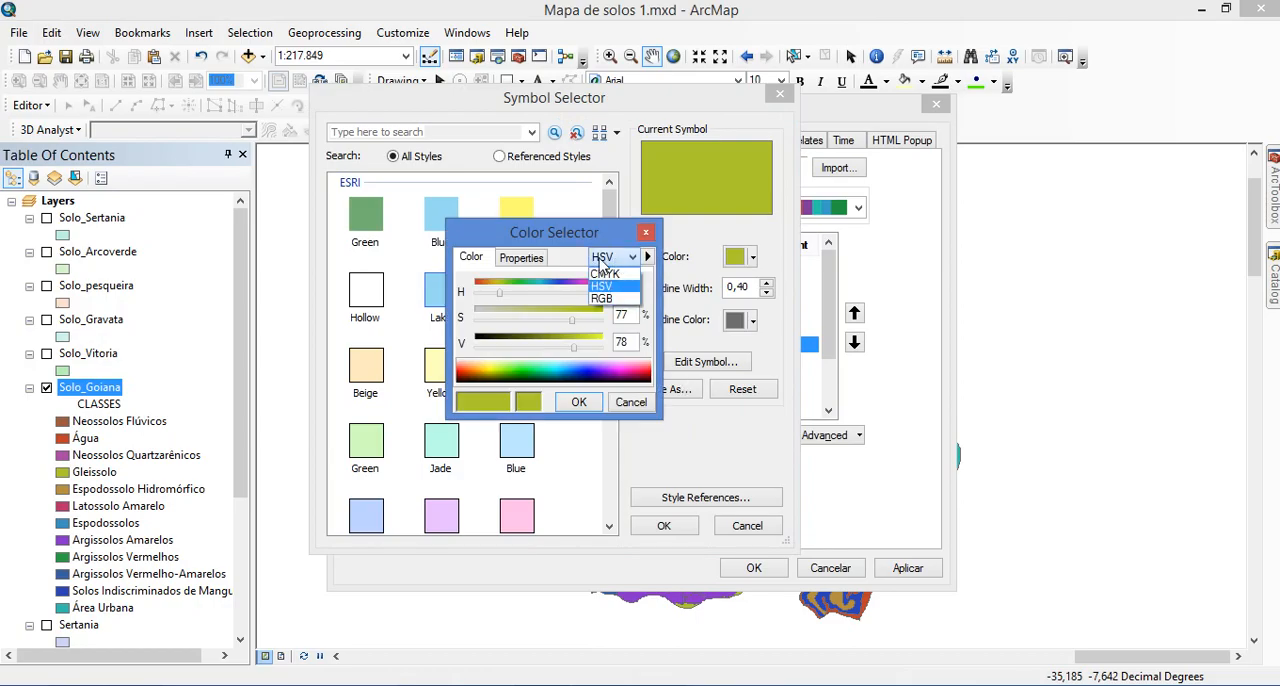
left_click(602, 298)
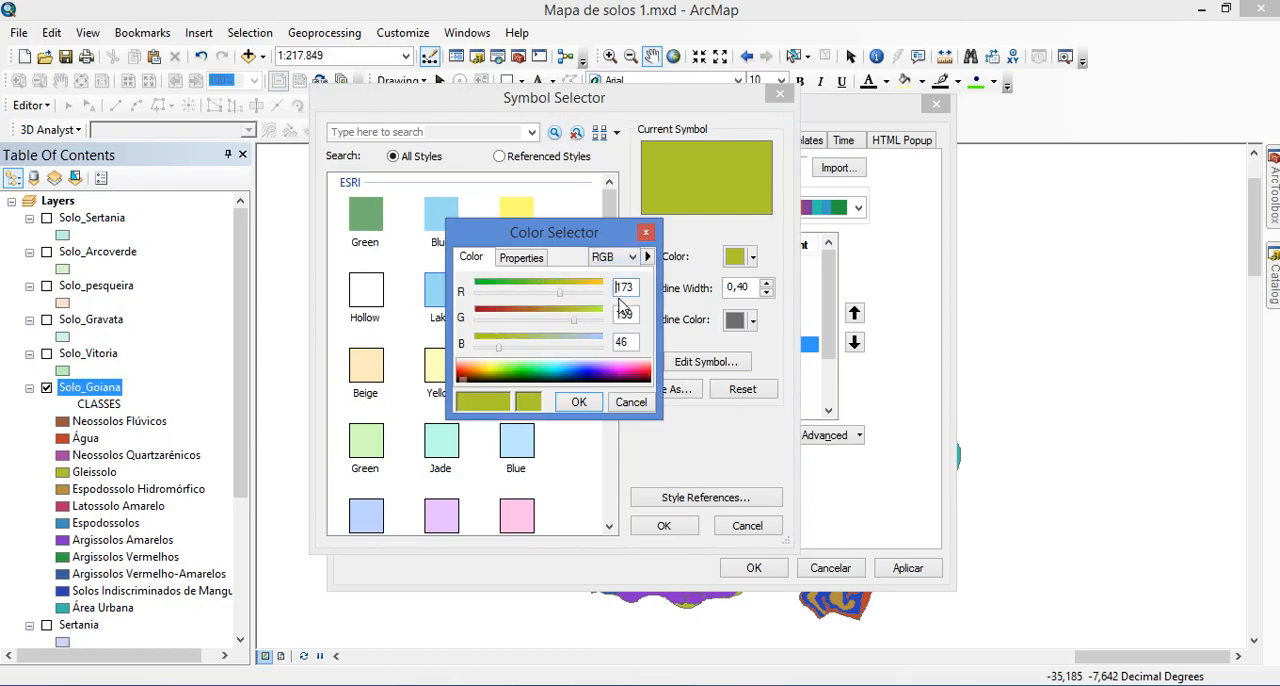
type("15")
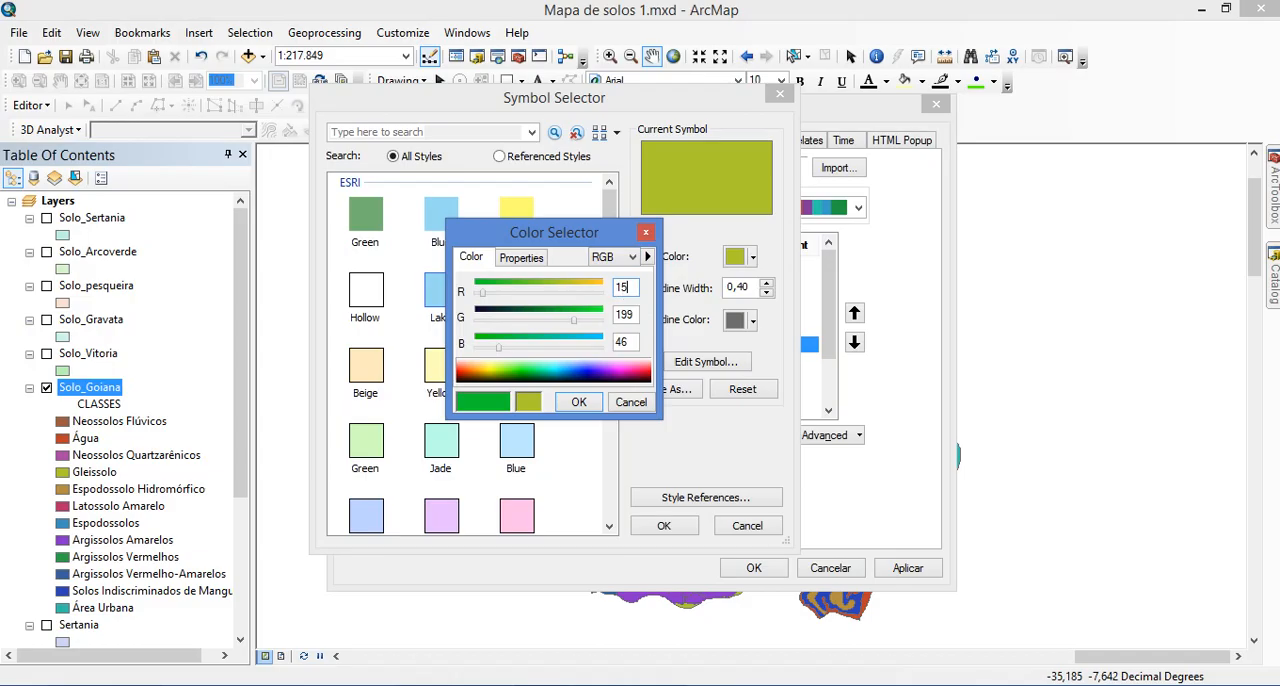
type("0")
key("Tab")
key("Tab")
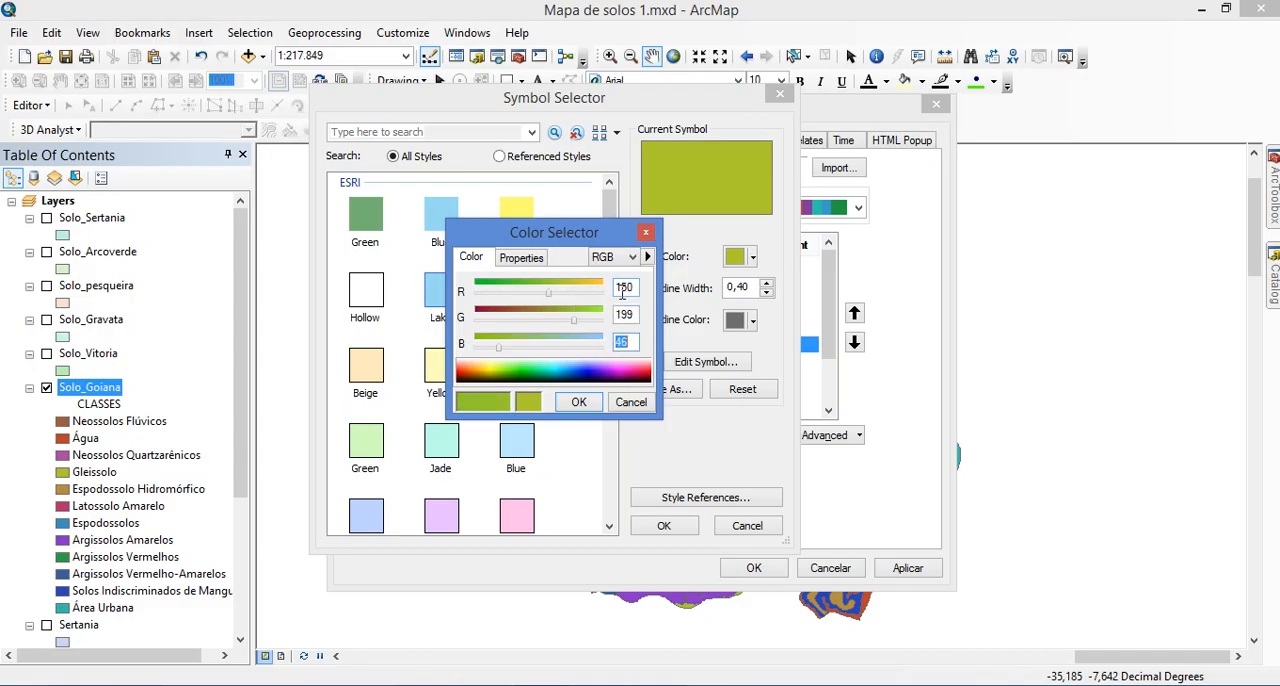
type("230")
Check the Gleissolos RGB values against the chart in the photo viewer and accept the new fill for class G in ArcMap
key("alt+Tab")
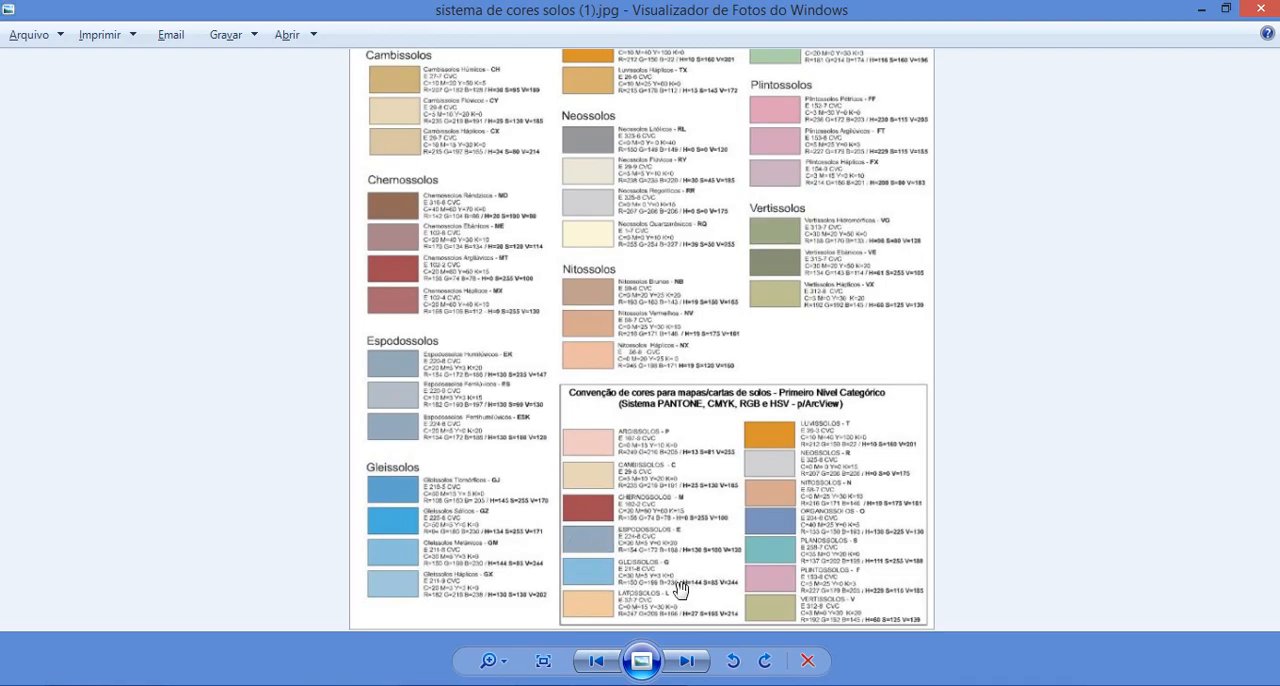
key("alt+Tab")
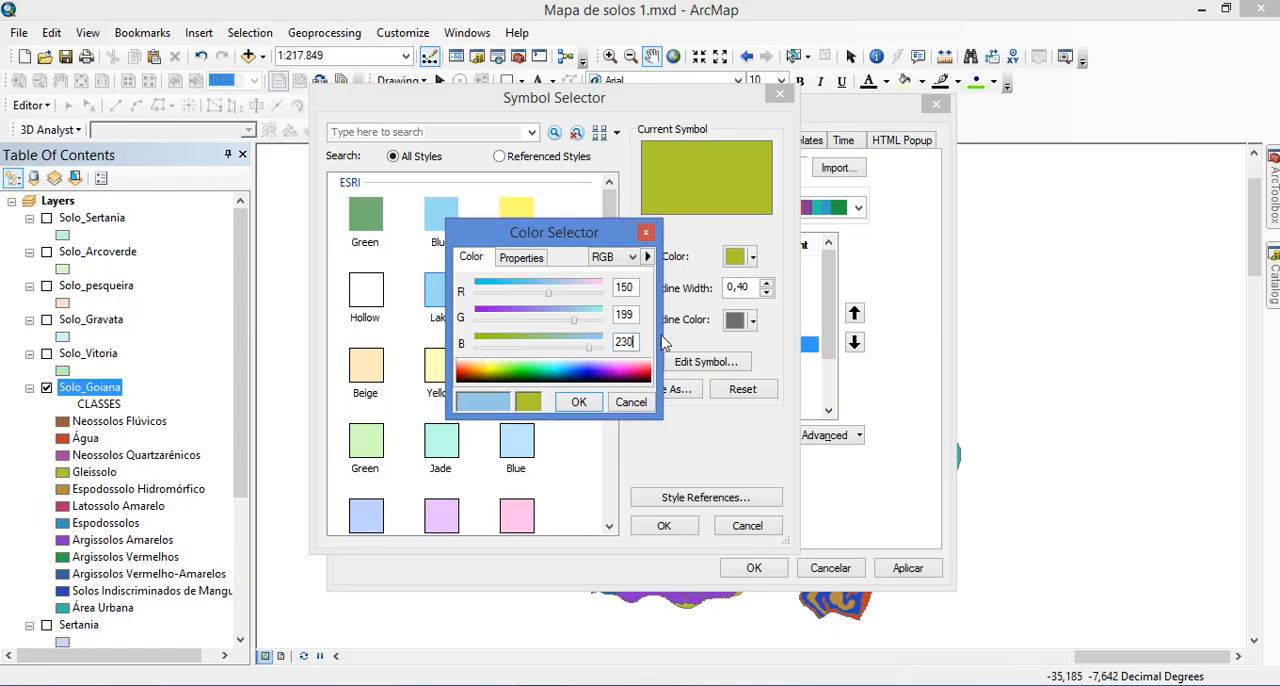
left_click(578, 401)
left_click(664, 526)
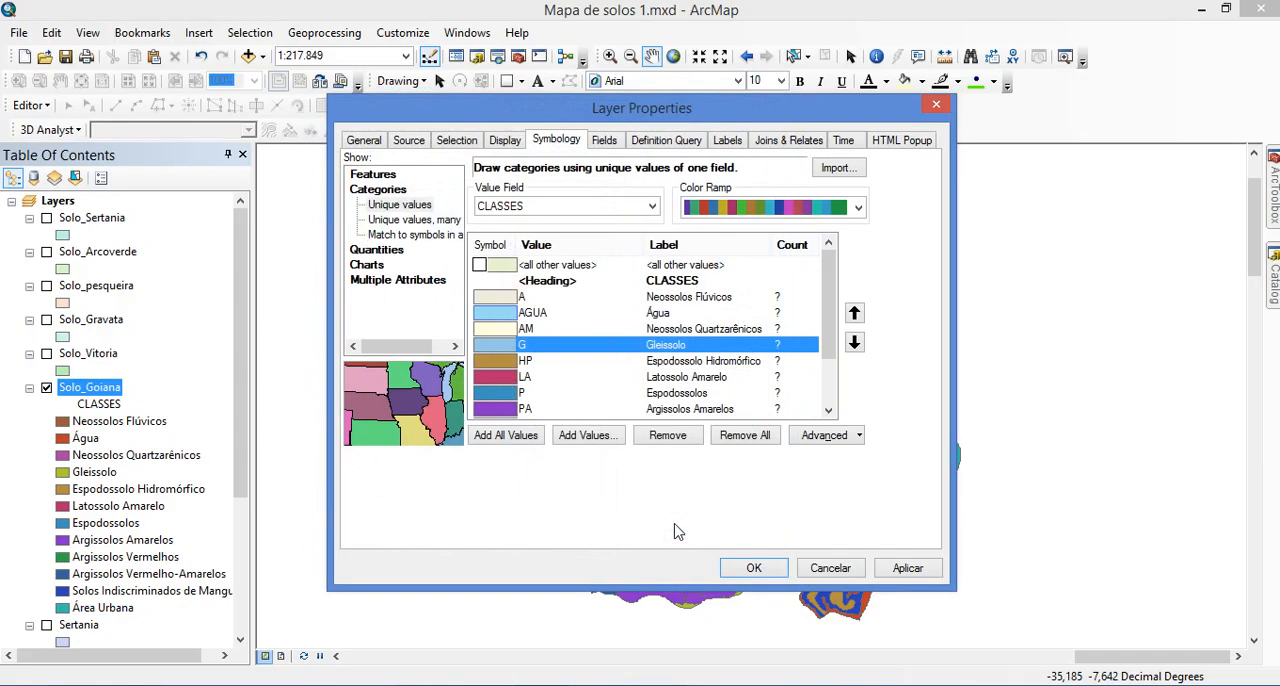
Select class HP, Espodossolo Hidromórfico, for recolouring and switch to the photo viewer to consult the Espodossolos colours
left_click(832, 392)
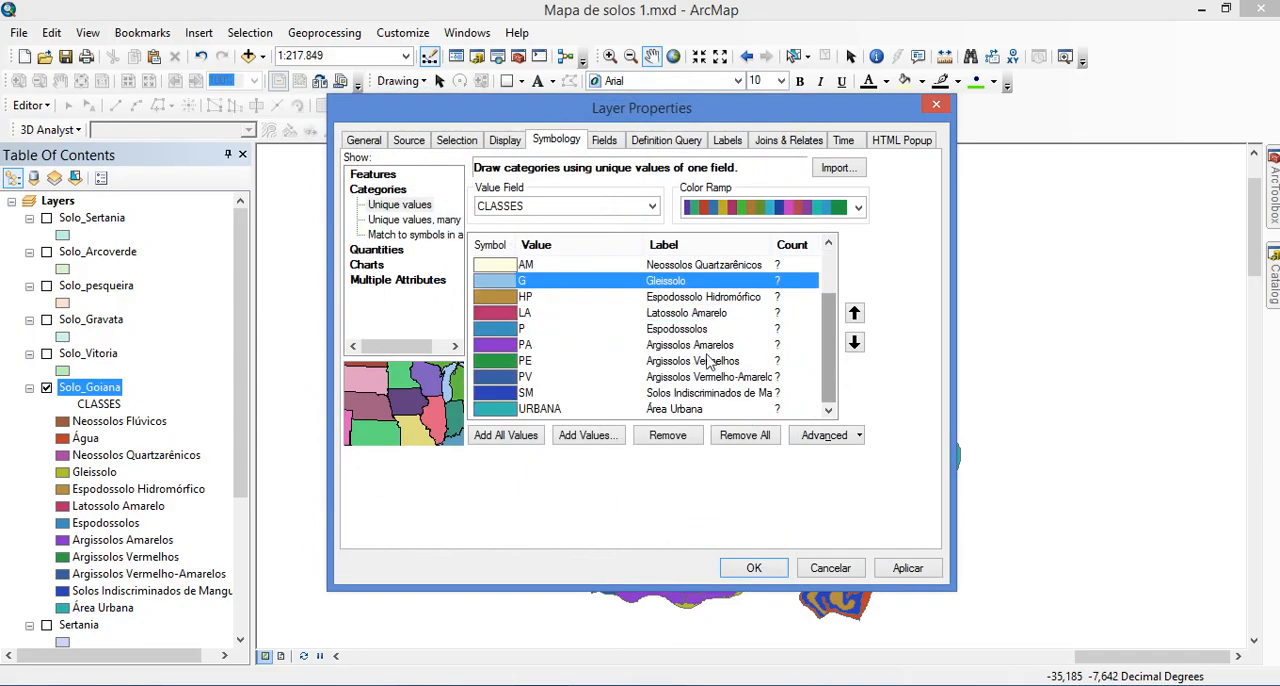
double_click(505, 300)
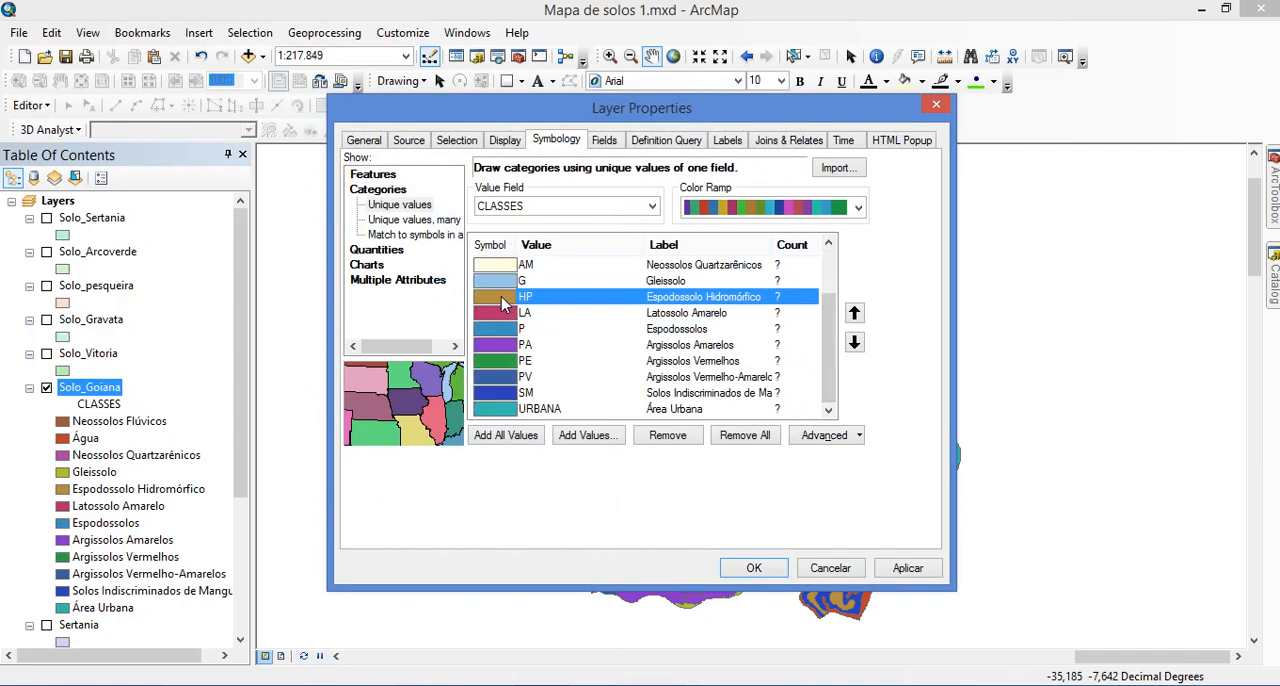
key("alt+Tab")
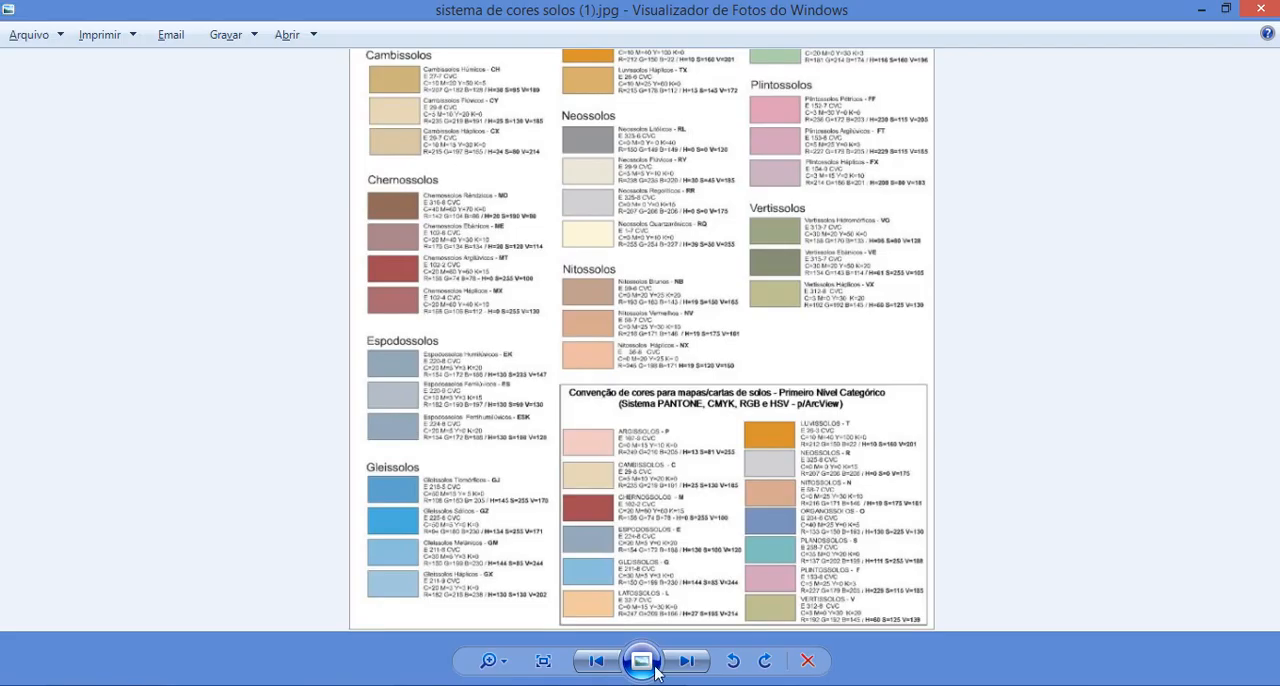
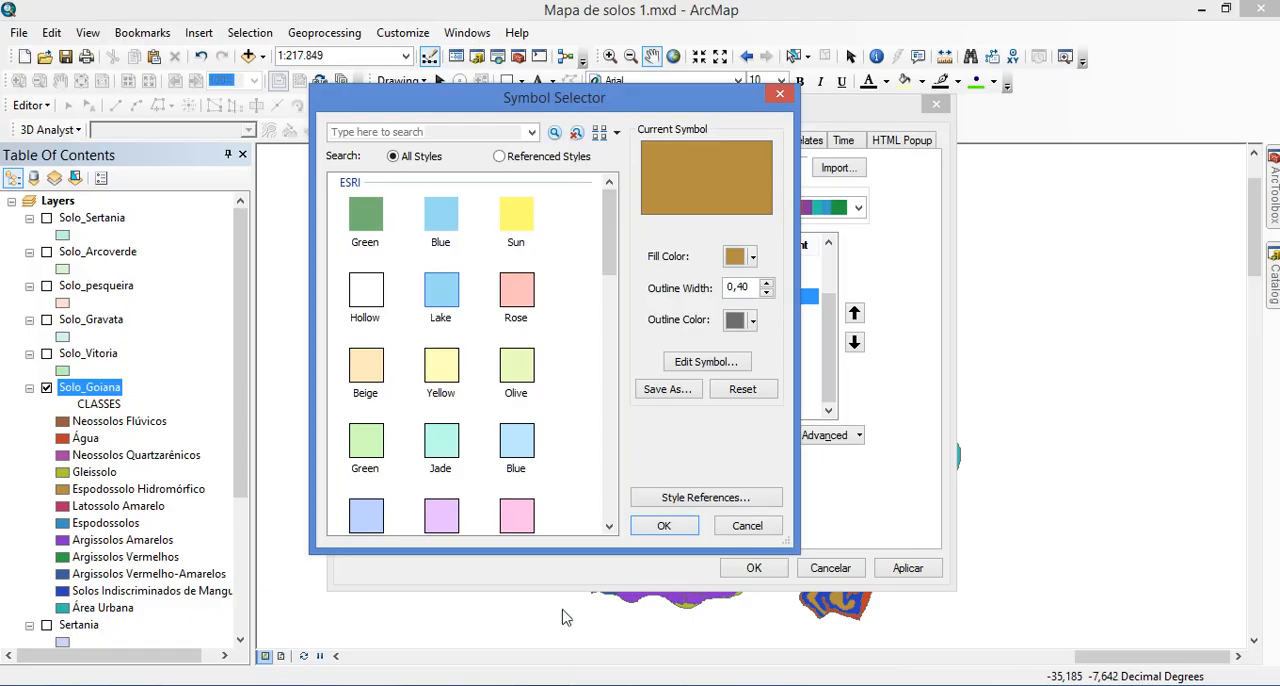
Switch Espodossolo Hidromórfico's custom fill colour to RGB mode and enter R 164 and G 182
left_click(752, 257)
left_click(688, 493)
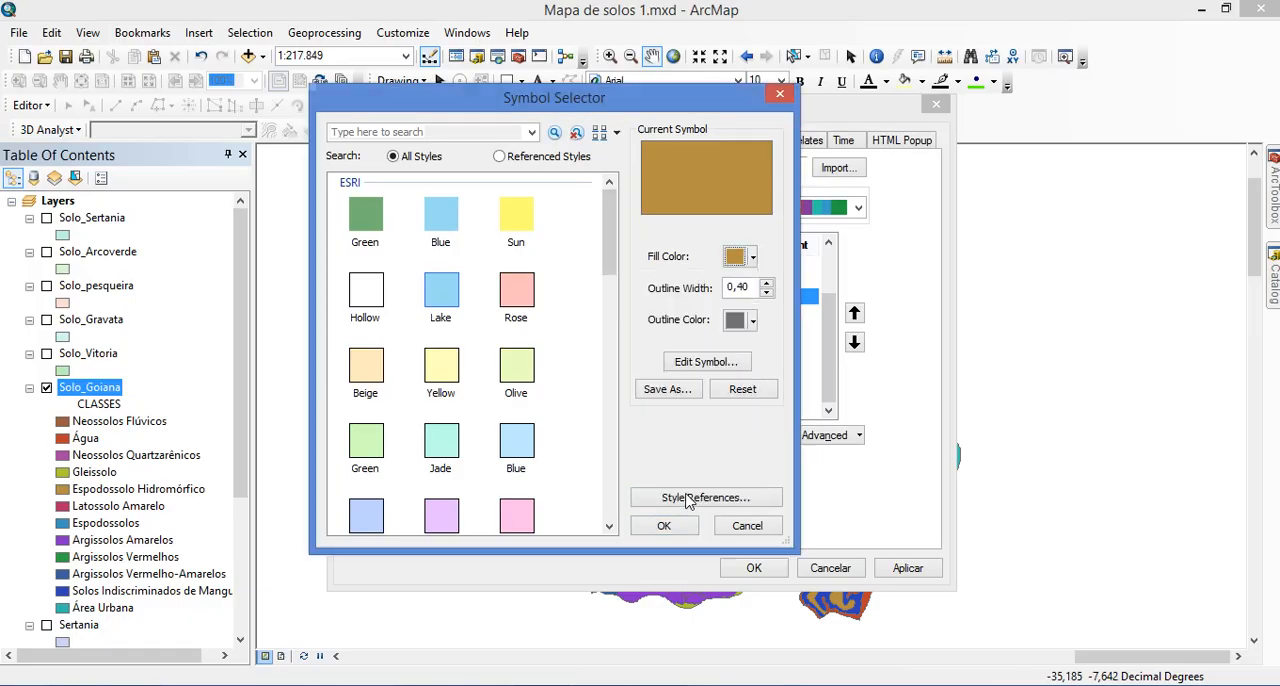
left_click(607, 262)
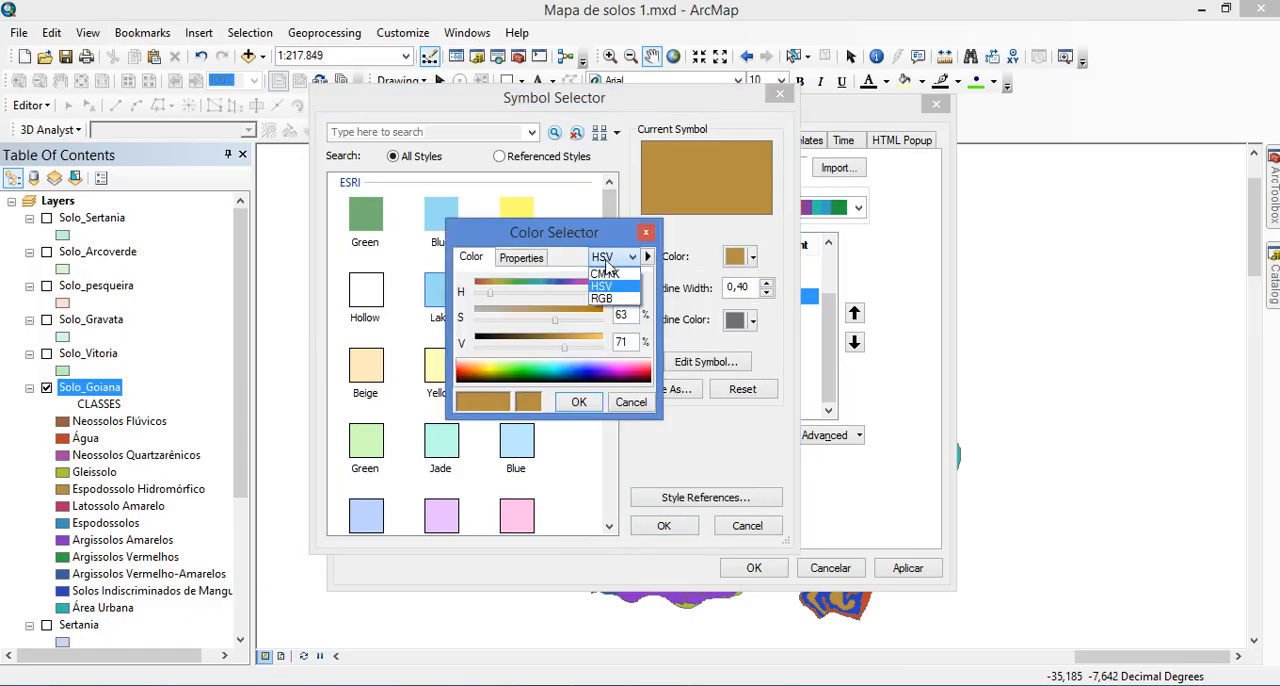
left_click(602, 298)
type("1")
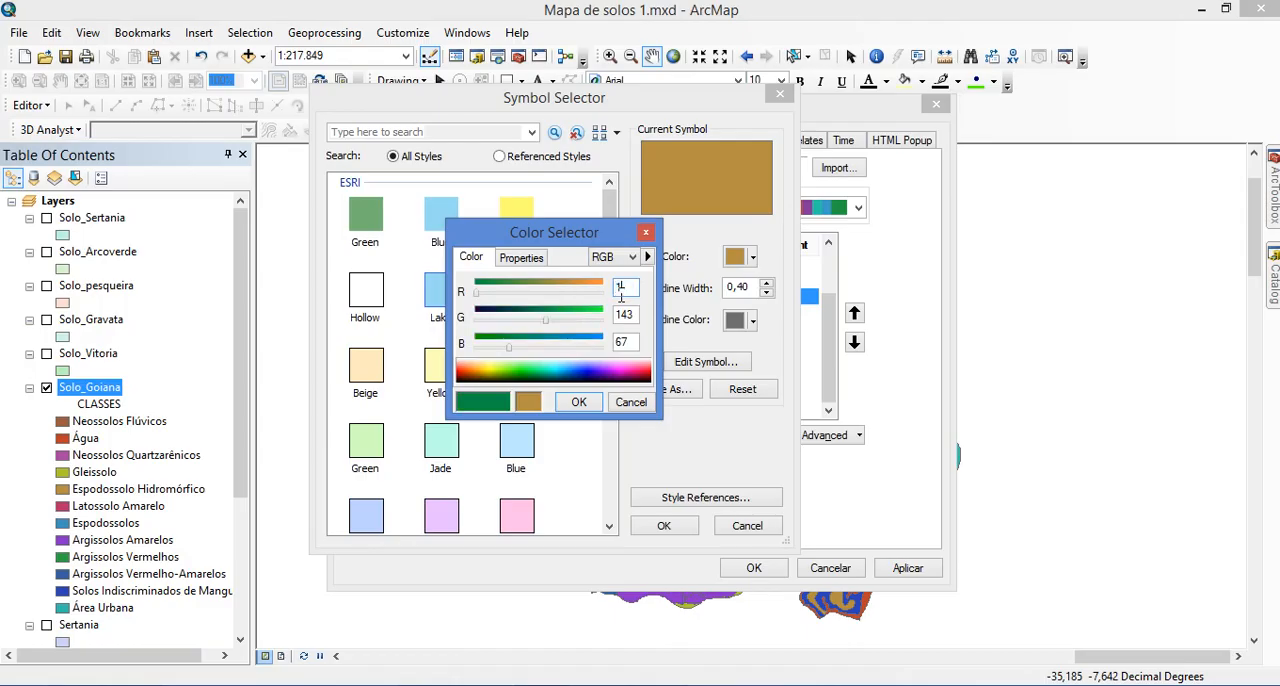
type("64")
key("Tab")
type("1")
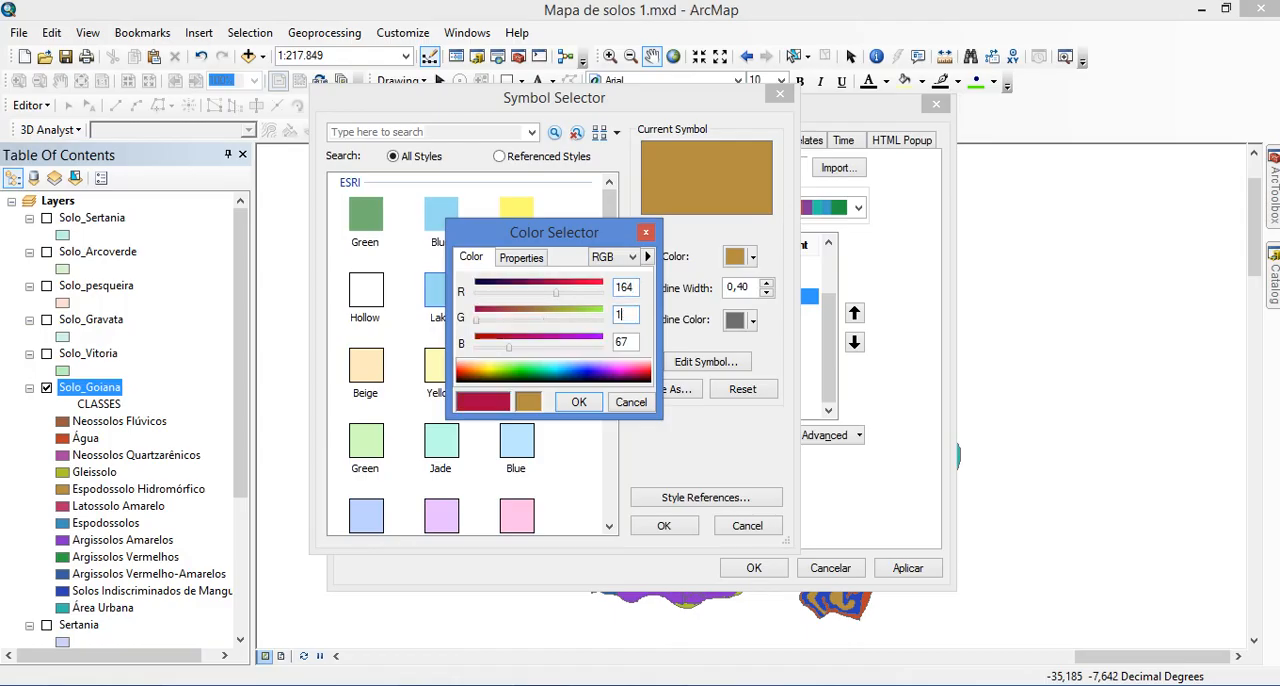
type("82")
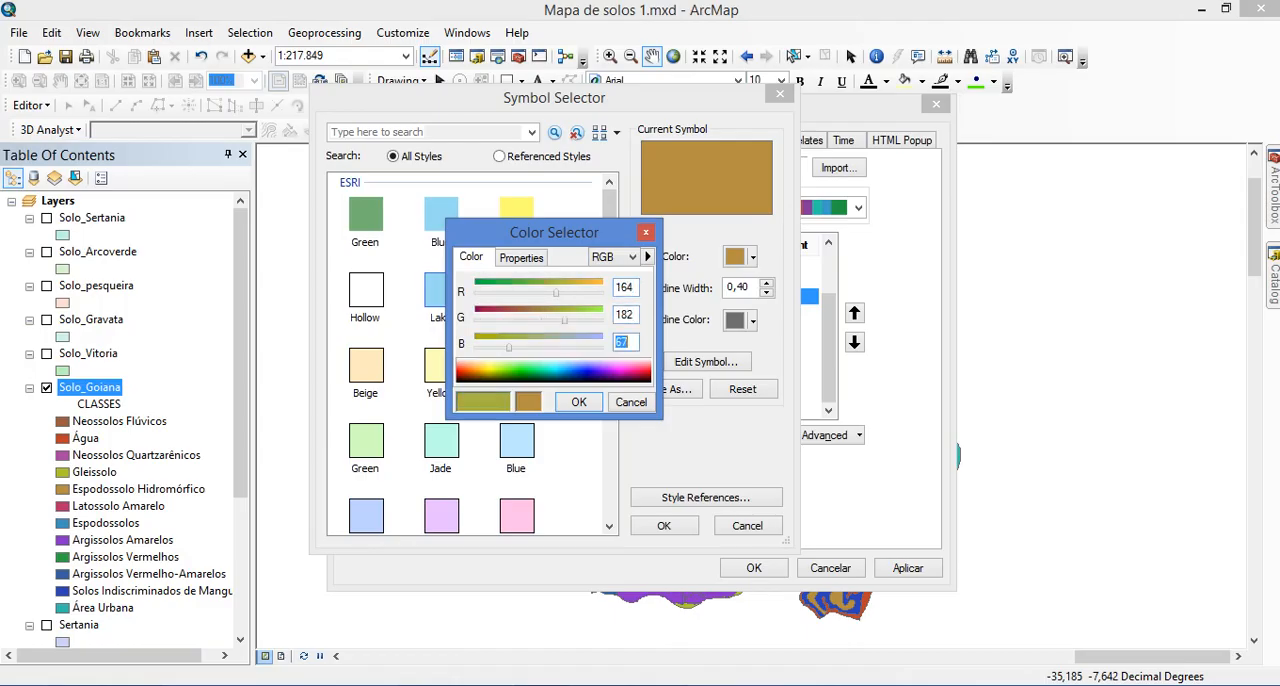
Check the Espodossolos values in the photo viewer's soil colour chart and correct the fill's red value to 154 in ArcMap
key("alt+Tab")
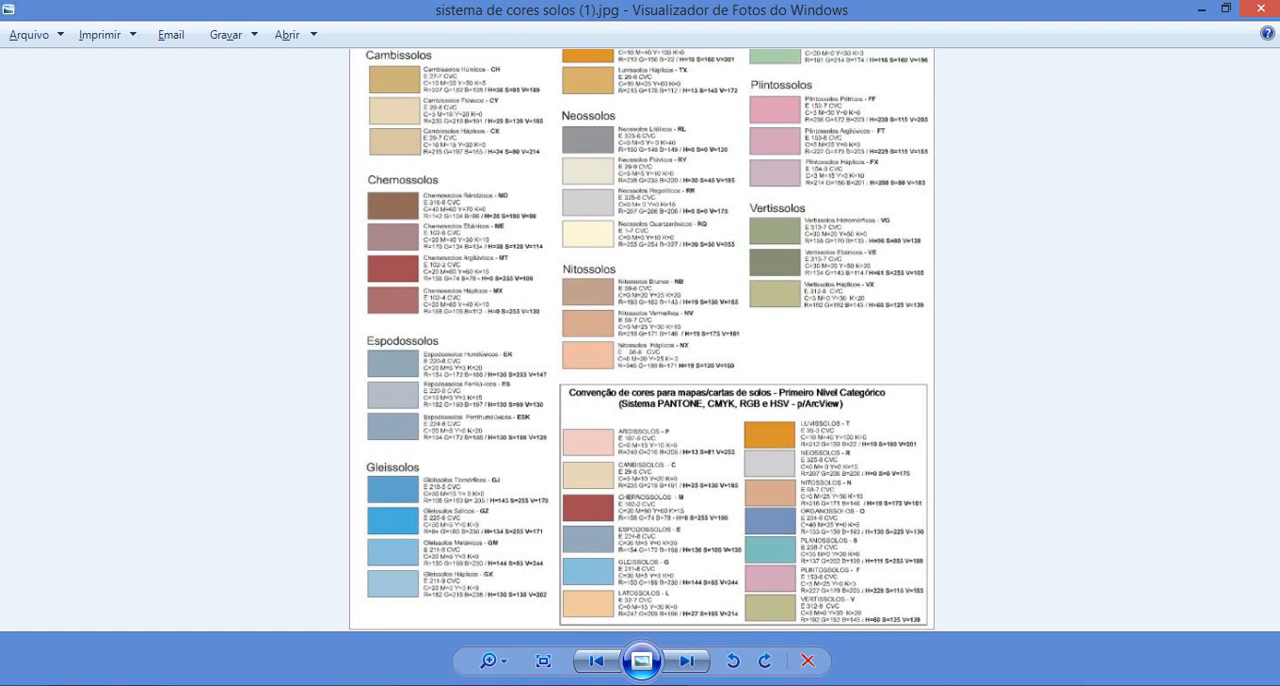
key("alt+Tab")
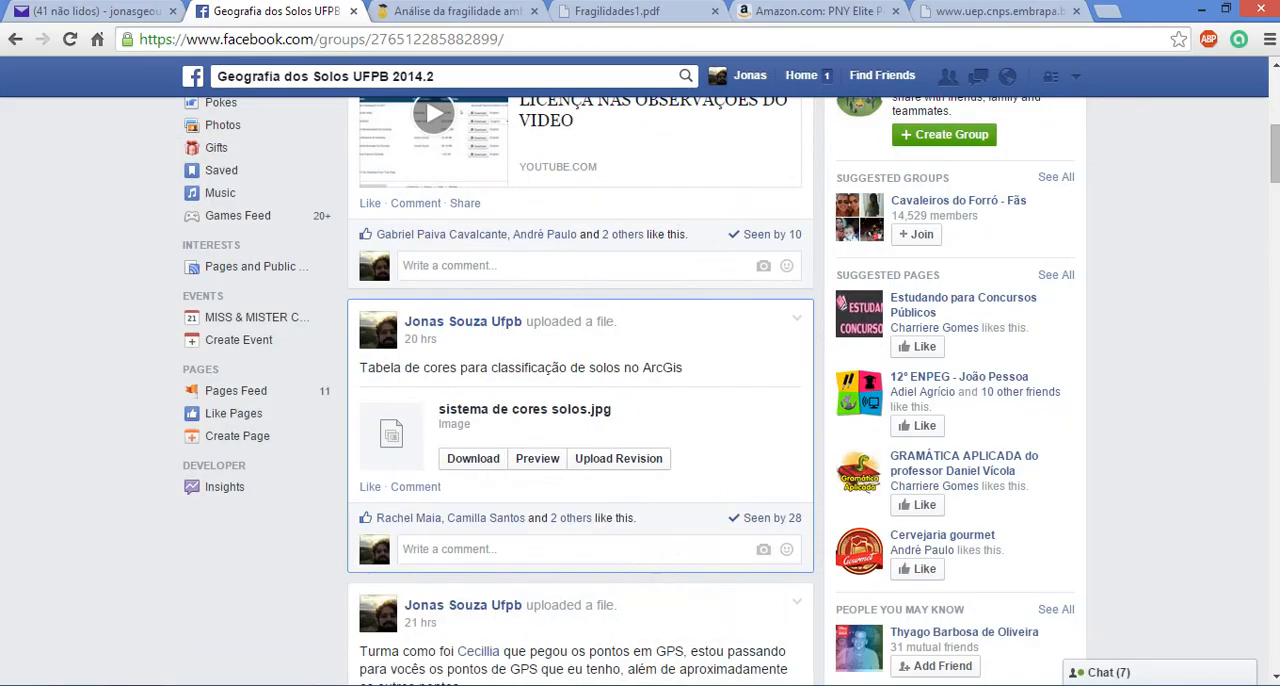
key("alt+Tab")
double_click(622, 287)
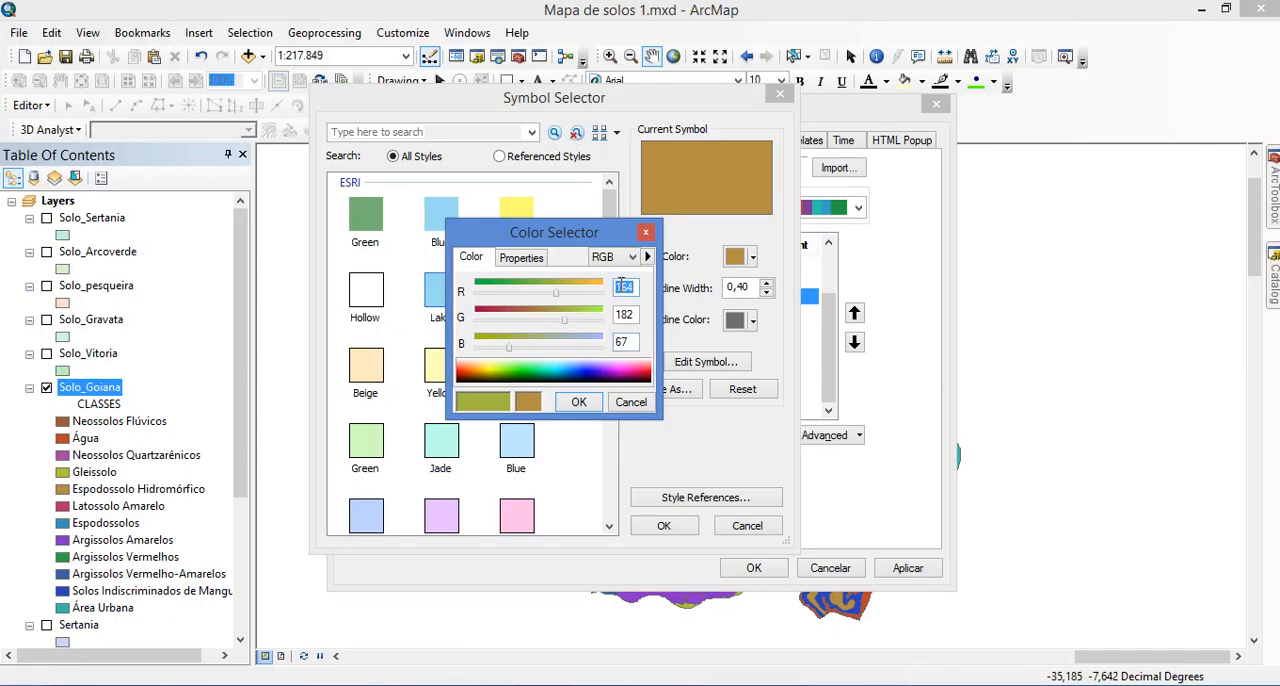
type("154")
key("Tab")
Consult the chart in the photo viewer again, set G 172 and B 186 in ArcMap, and accept the fill for class HP
key("alt+Tab")
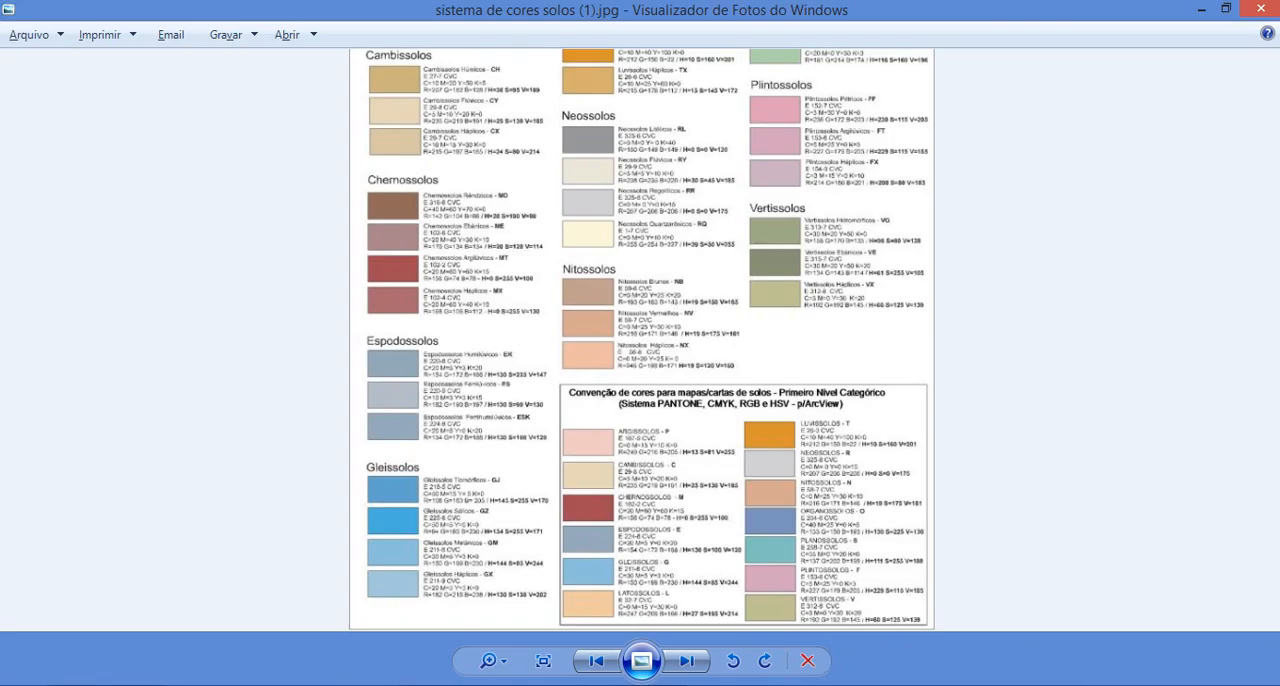
left_click(630, 685)
left_click(584, 685)
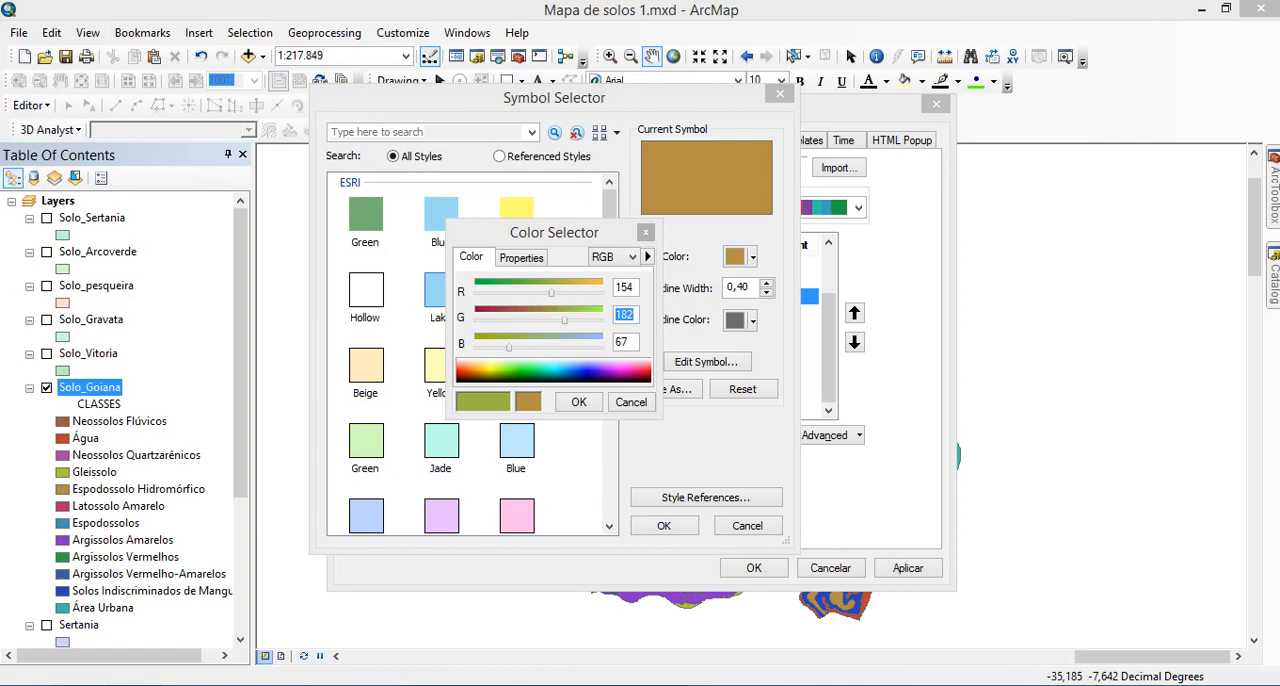
type("172")
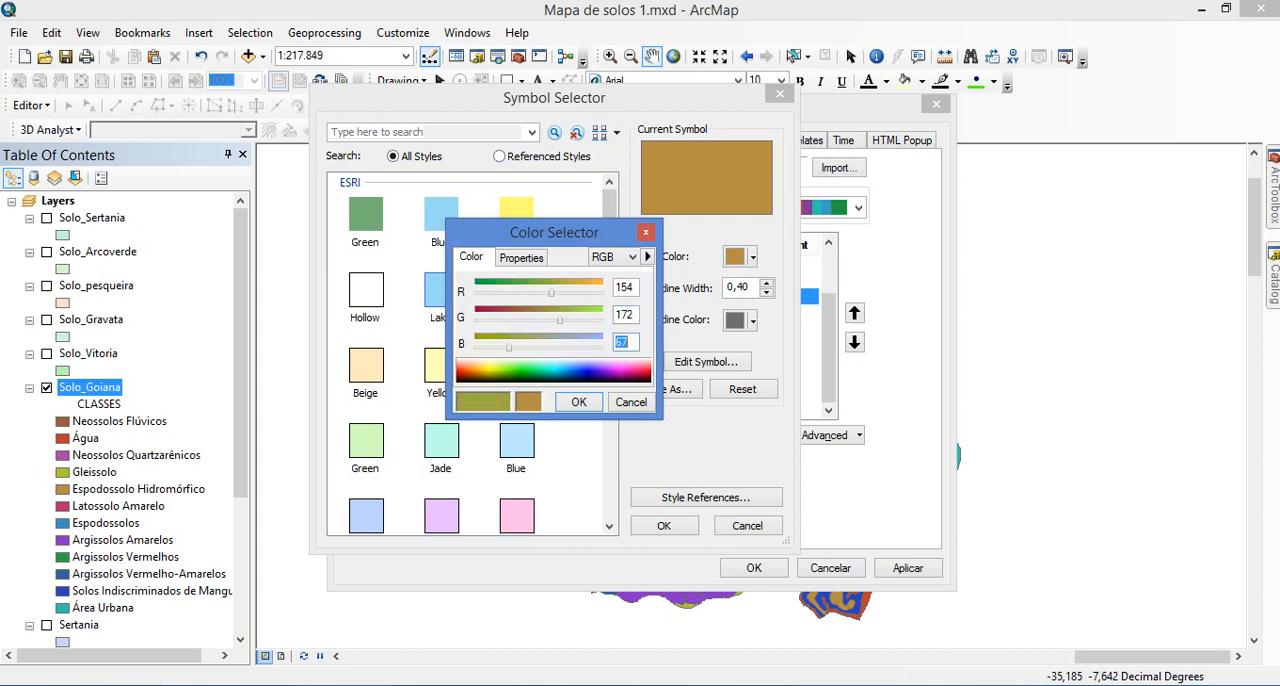
type("186")
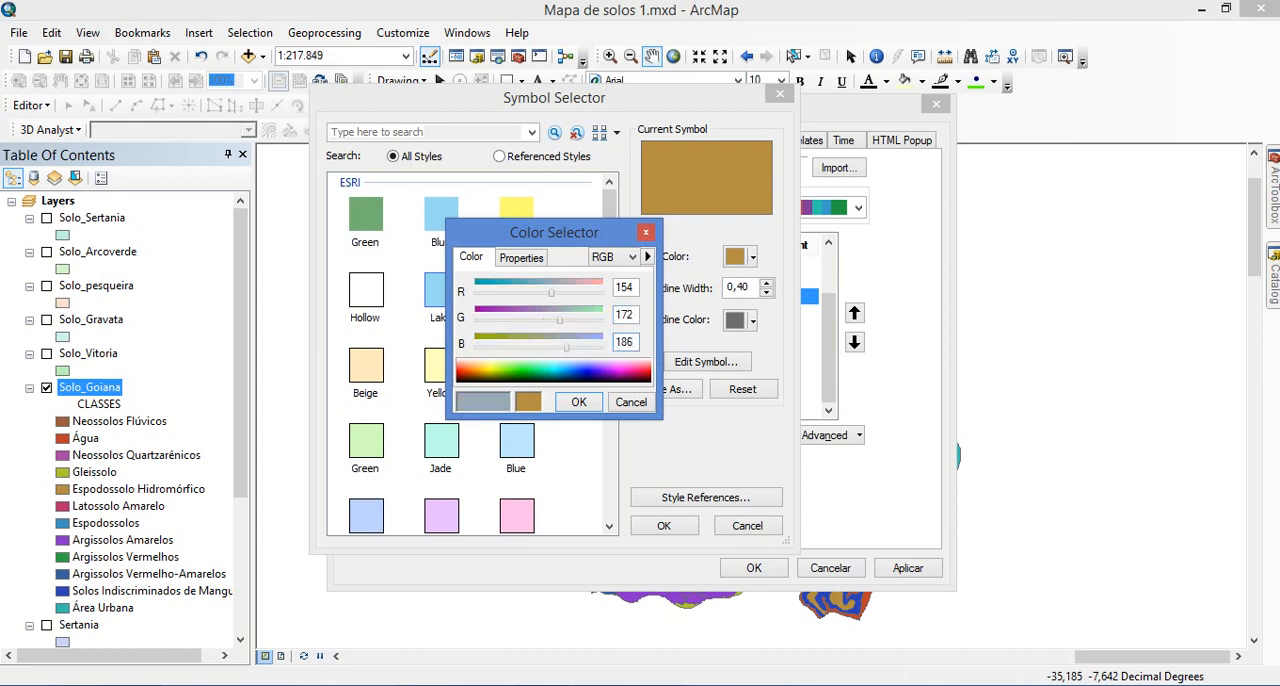
left_click(584, 404)
left_click(663, 525)
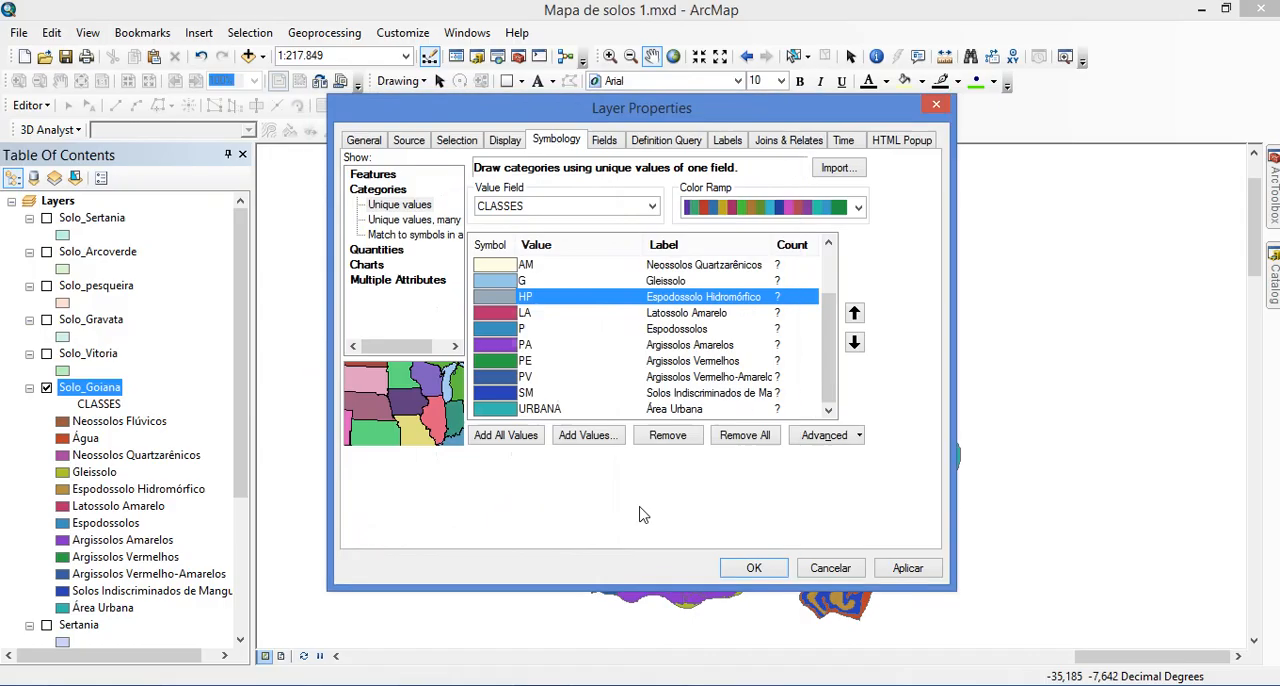
Open the symbol of class LA, Latossolo Amarelo, and examine the Latossolos Amarelos values in the photo viewer's soil colour chart
double_click(508, 318)
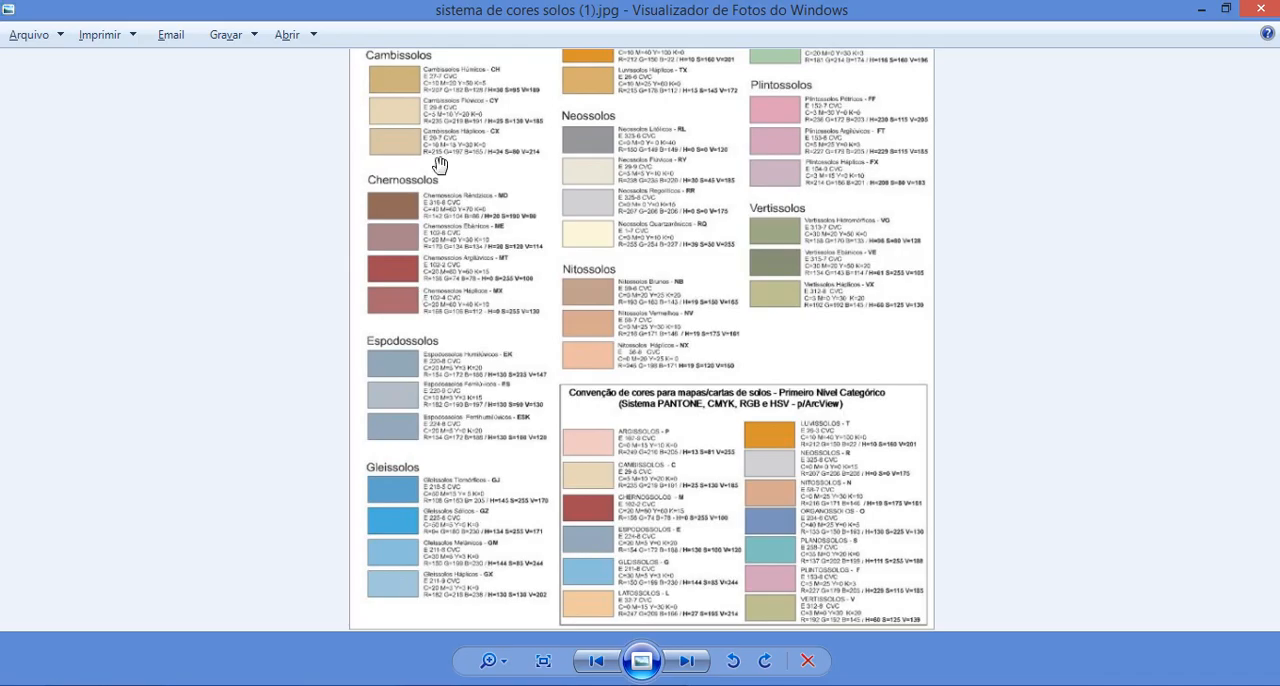
left_click_drag(441, 174, 431, 446)
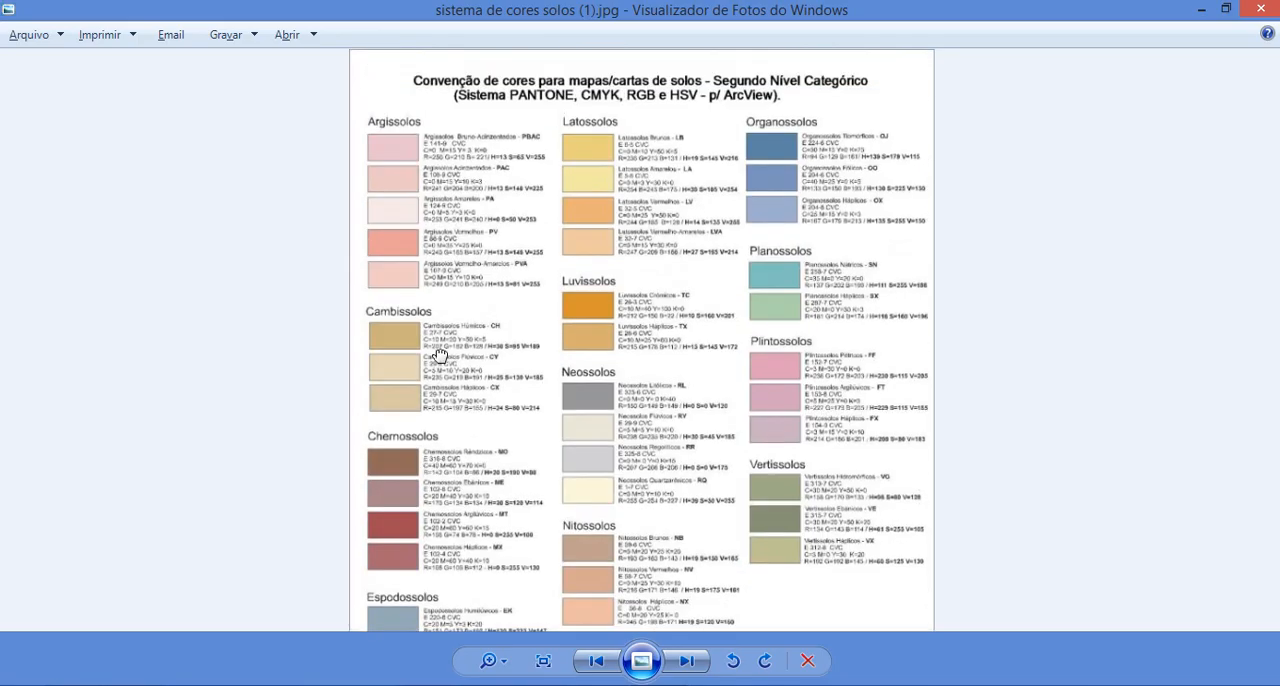
left_click_drag(438, 354, 443, 470)
Switch to ArcMap and set Latossolo Amarelo's custom fill colour in RGB mode to a red value of 254
key("alt+Tab")
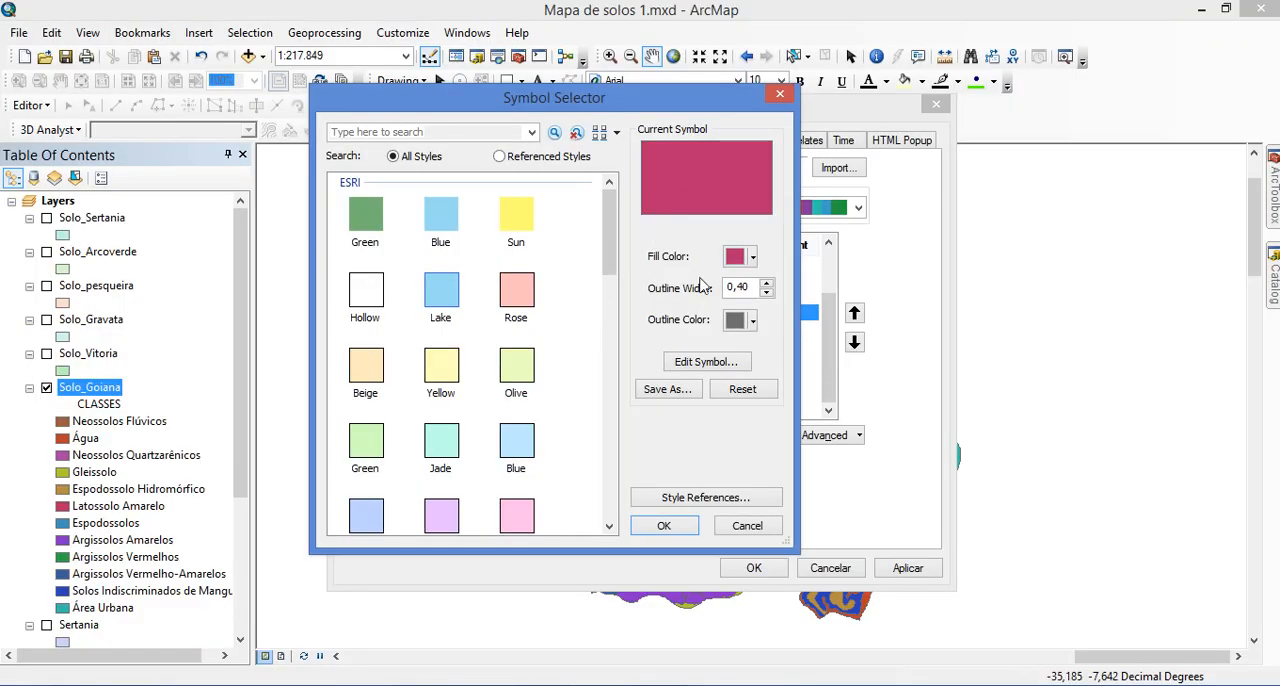
left_click(750, 257)
left_click(658, 488)
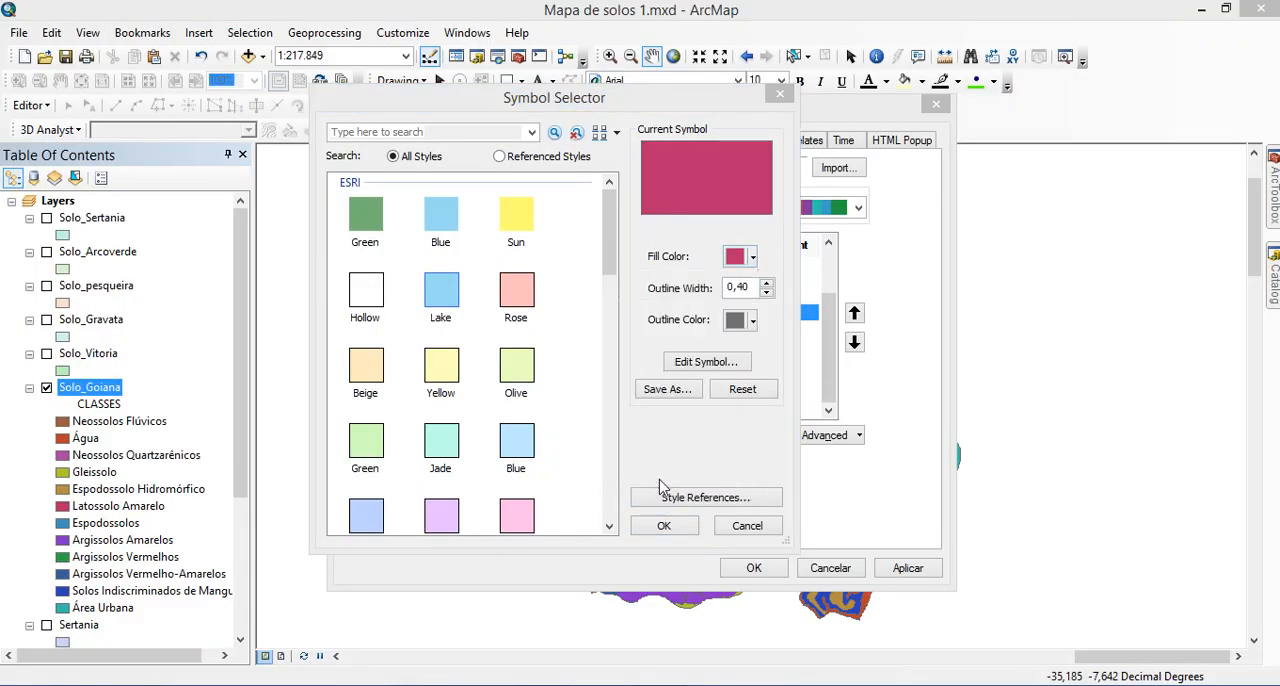
left_click(630, 258)
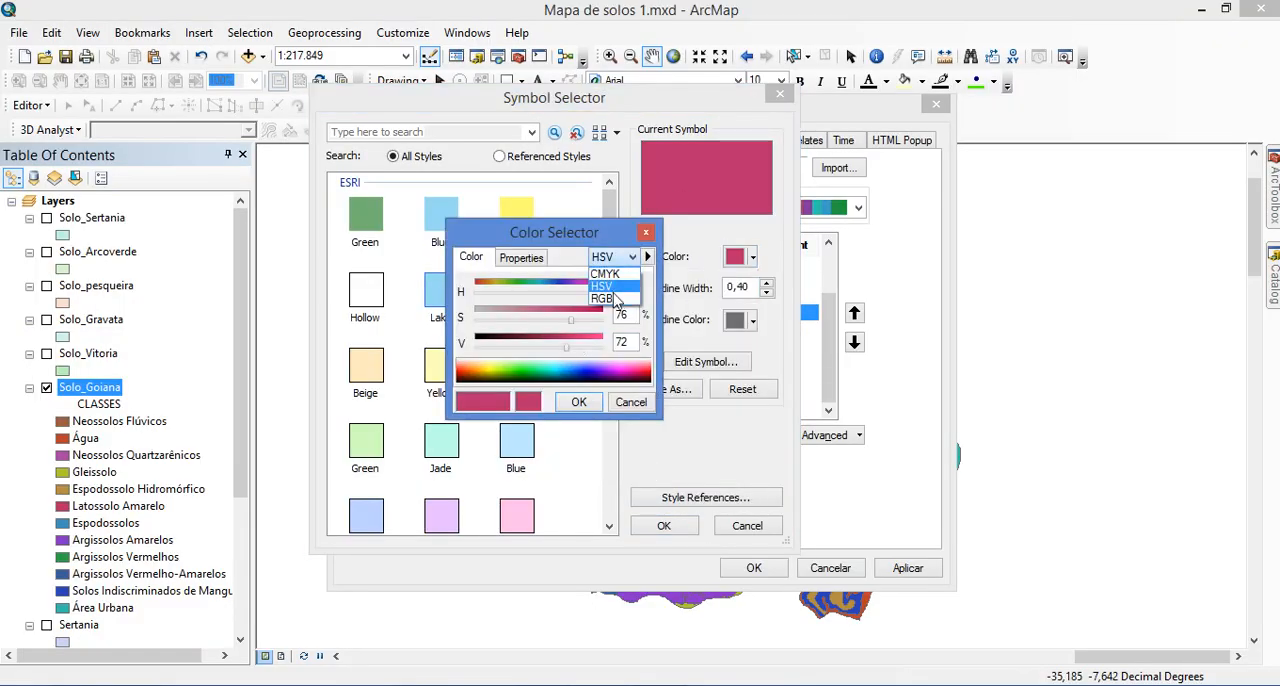
left_click(628, 289)
type("254")
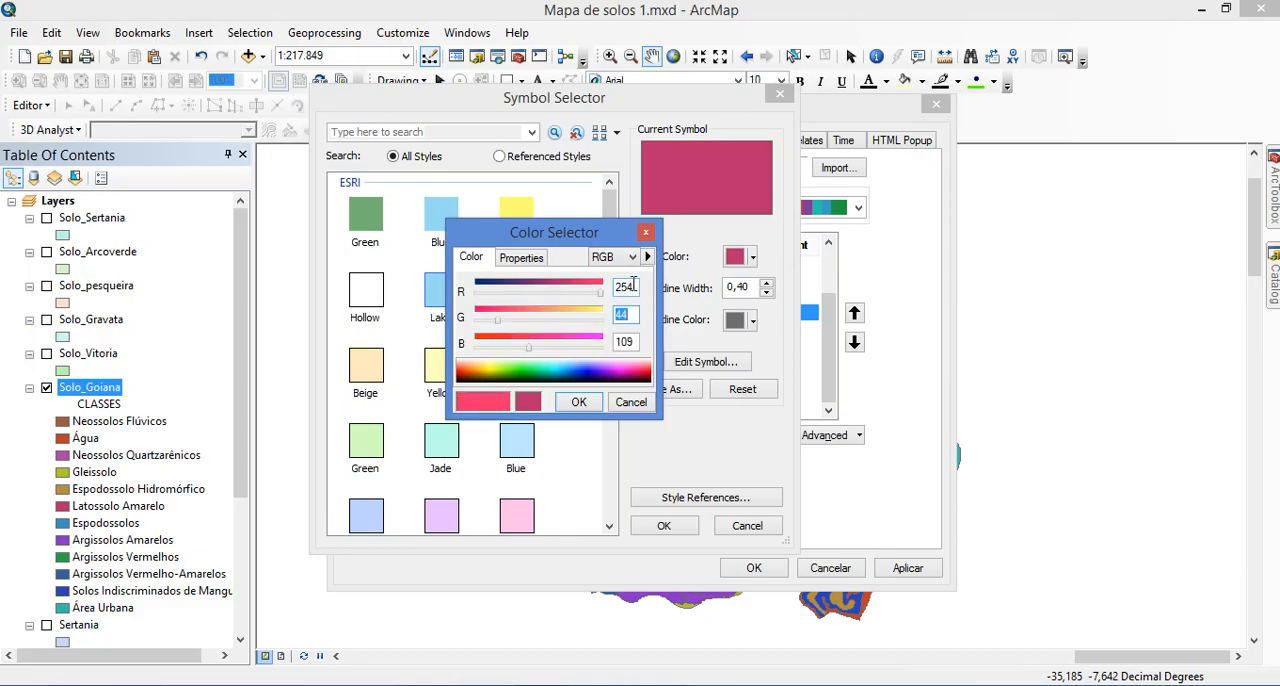
Recheck the Latossolos Amarelos entry in the photo viewer and set the fill's green value to 245 in ArcMap
key("alt+Tab")
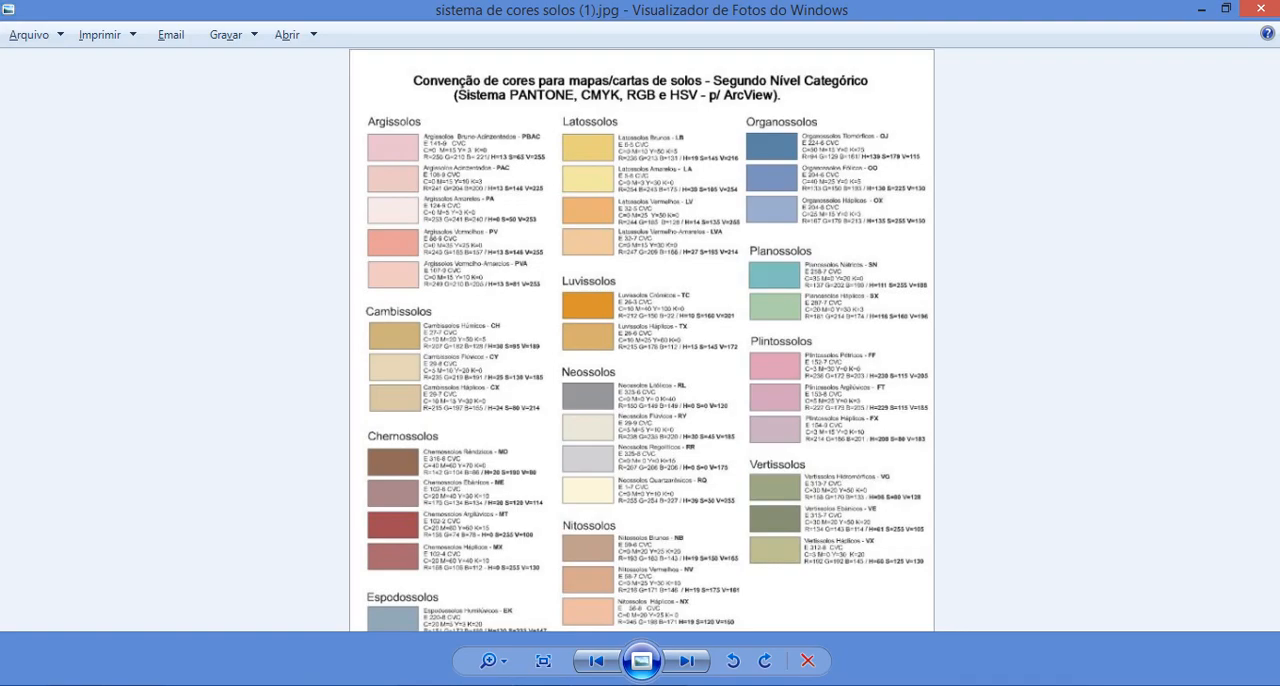
key("alt+F4")
key("alt+Tab")
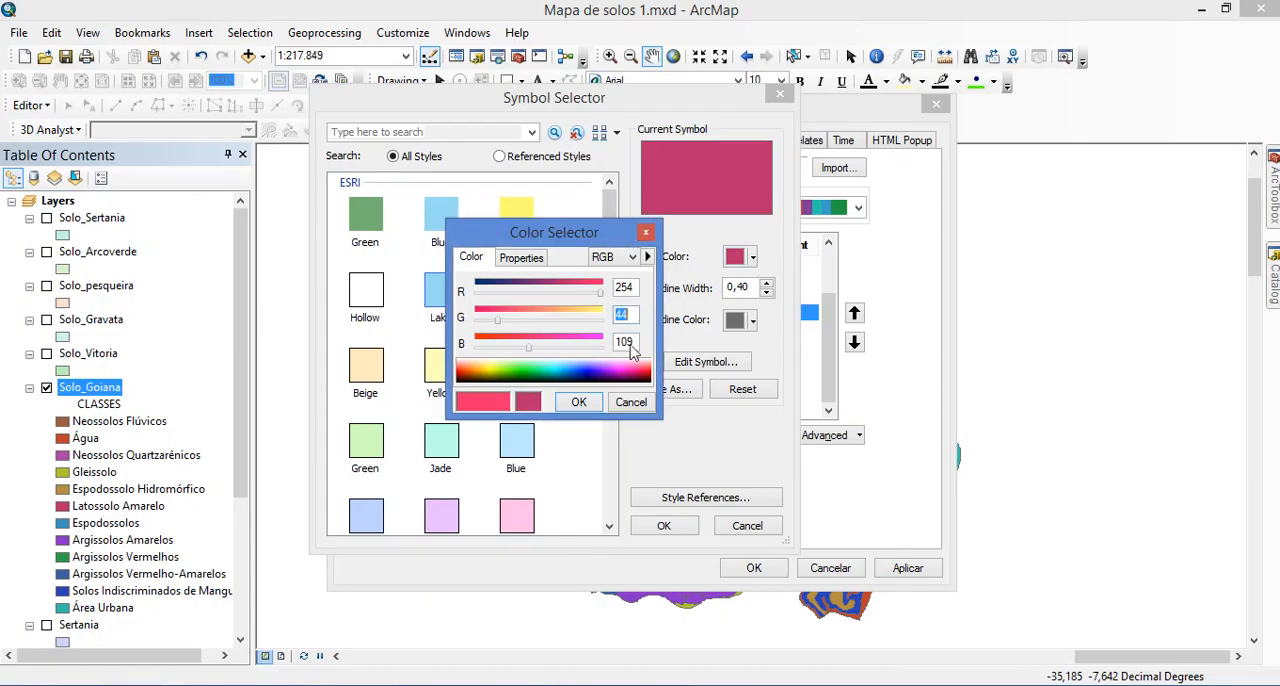
type("245")
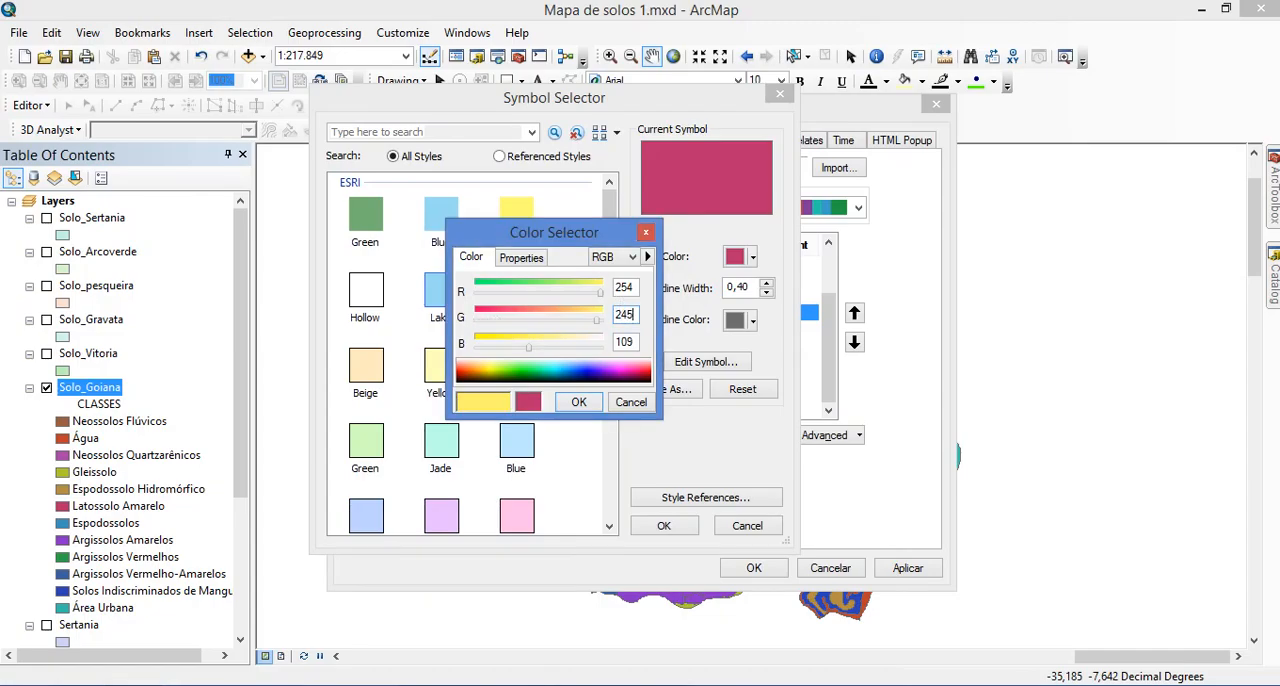
Look up the Latossolos Amarelos blue value in the photo viewer's chart and enter it for the fill colour in ArcMap
key("alt+Tab")
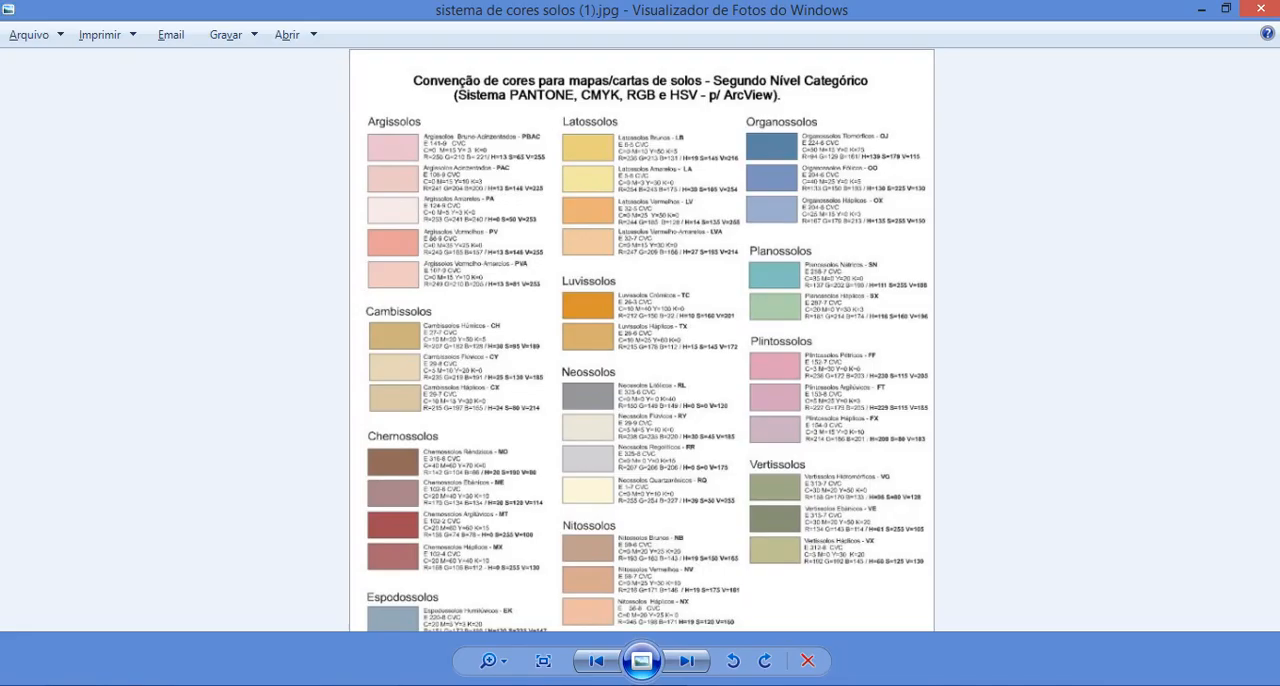
key("alt+F4")
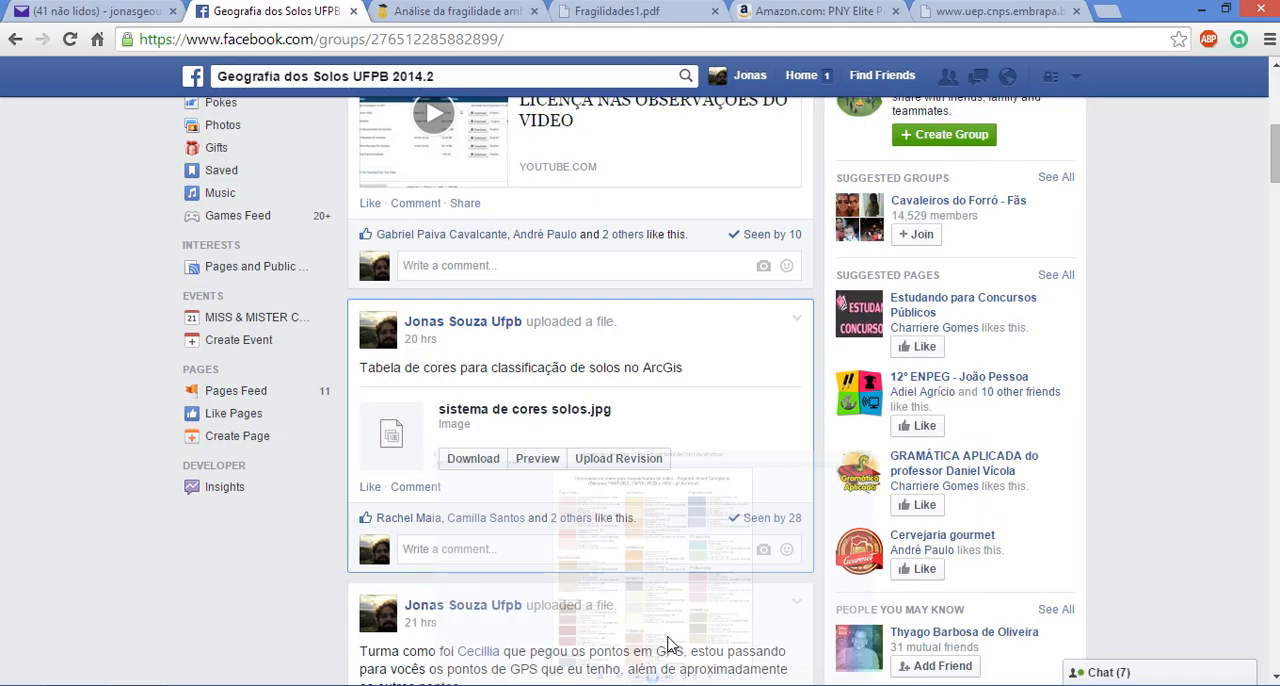
key("alt+Tab")
double_click(626, 342)
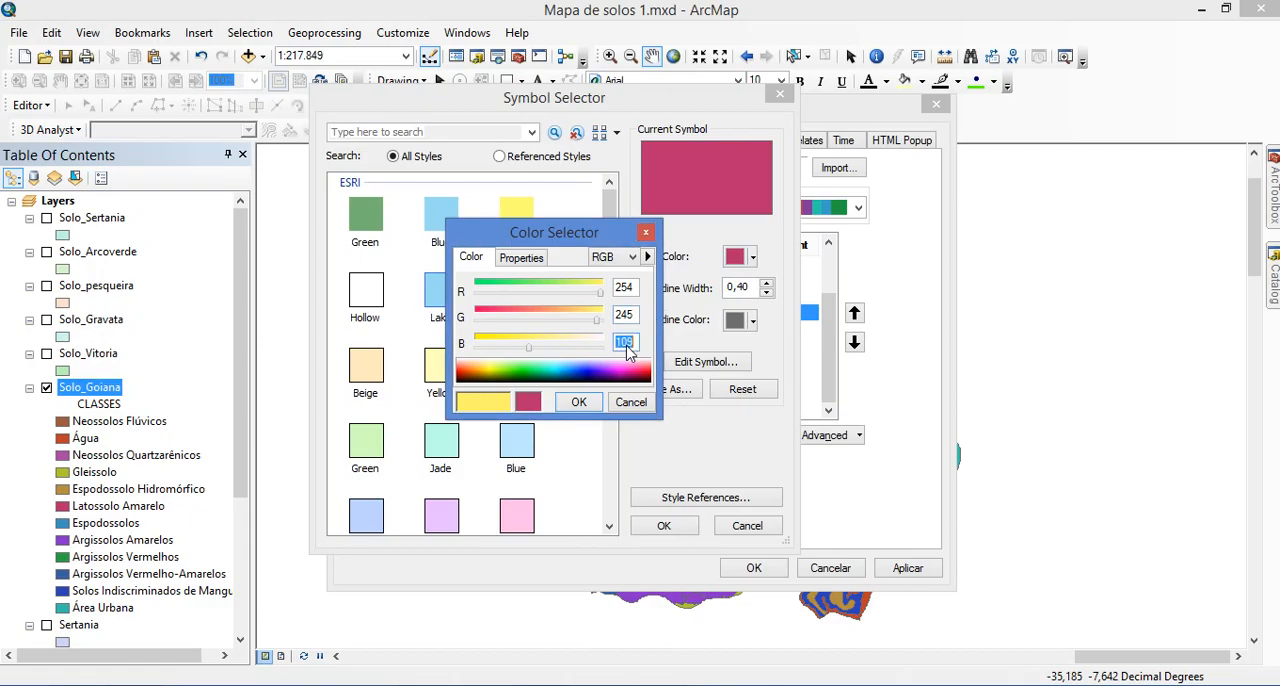
type("17.8")
Accept the new fill for class LA and apply the symbology changes to the Solo_Goiana layer
left_click(578, 401)
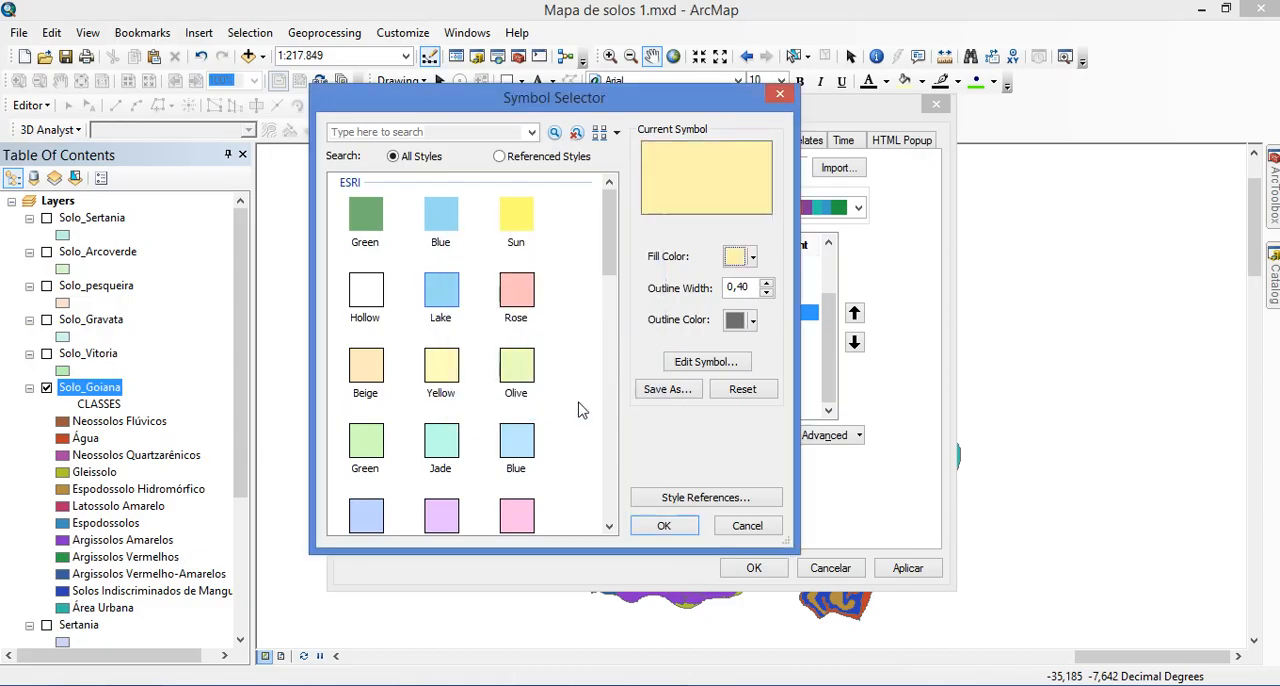
left_click(663, 525)
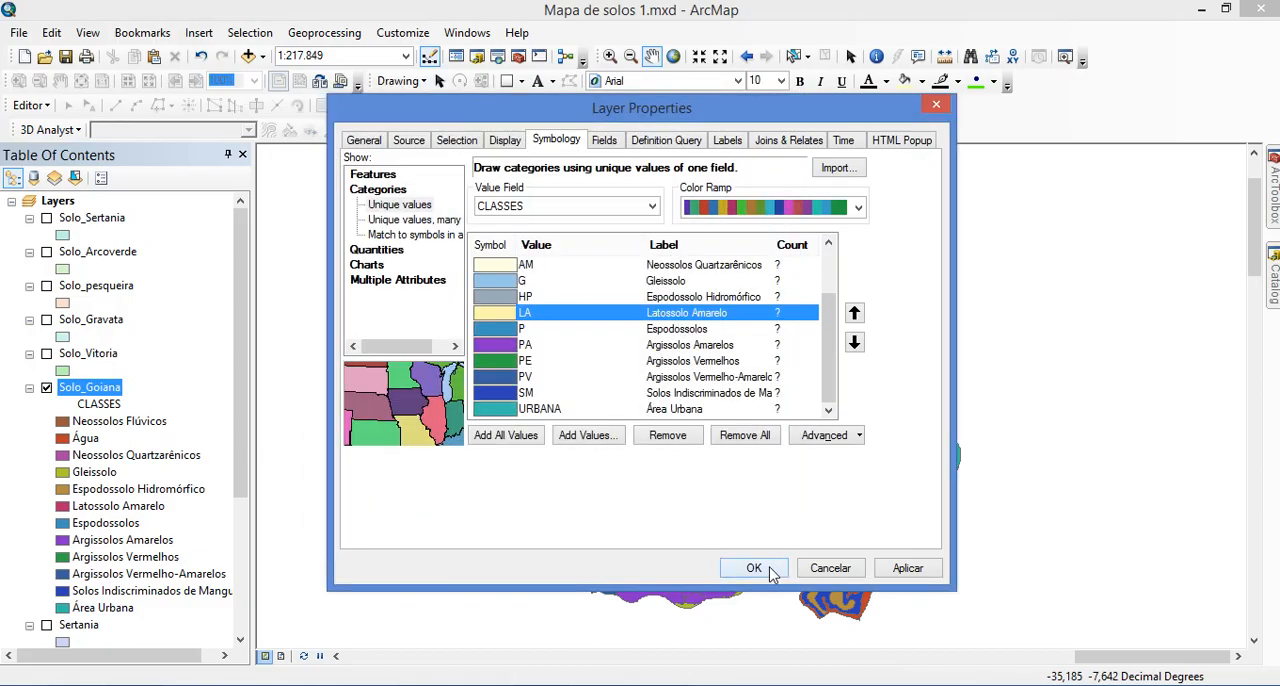
left_click(908, 567)
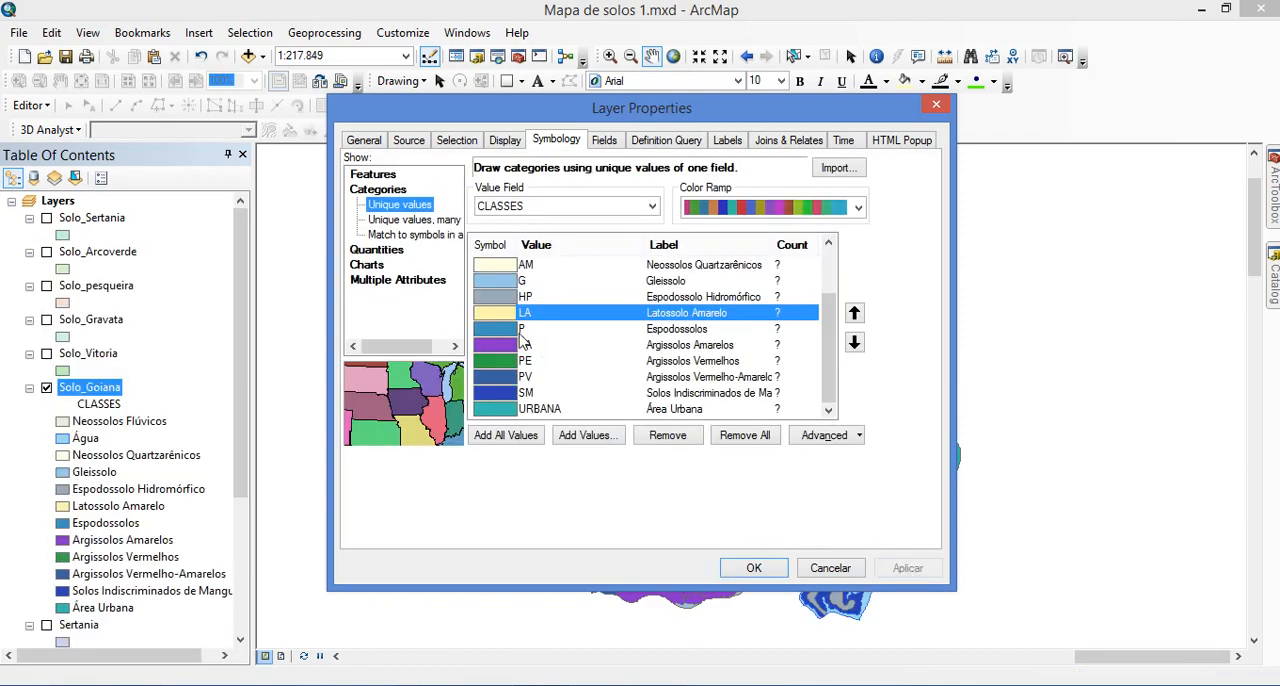
Open the custom fill colour of class P, Espodossolos, and switch it to RGB mode
left_click(503, 330)
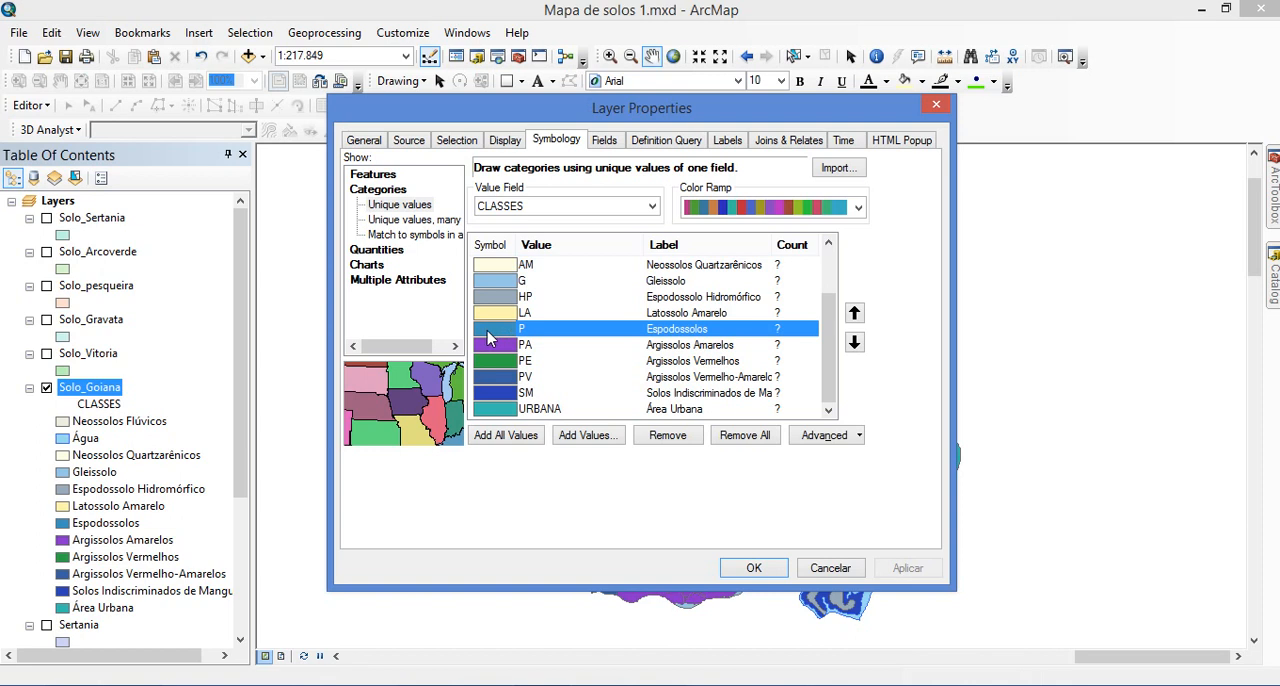
double_click(494, 331)
left_click(751, 256)
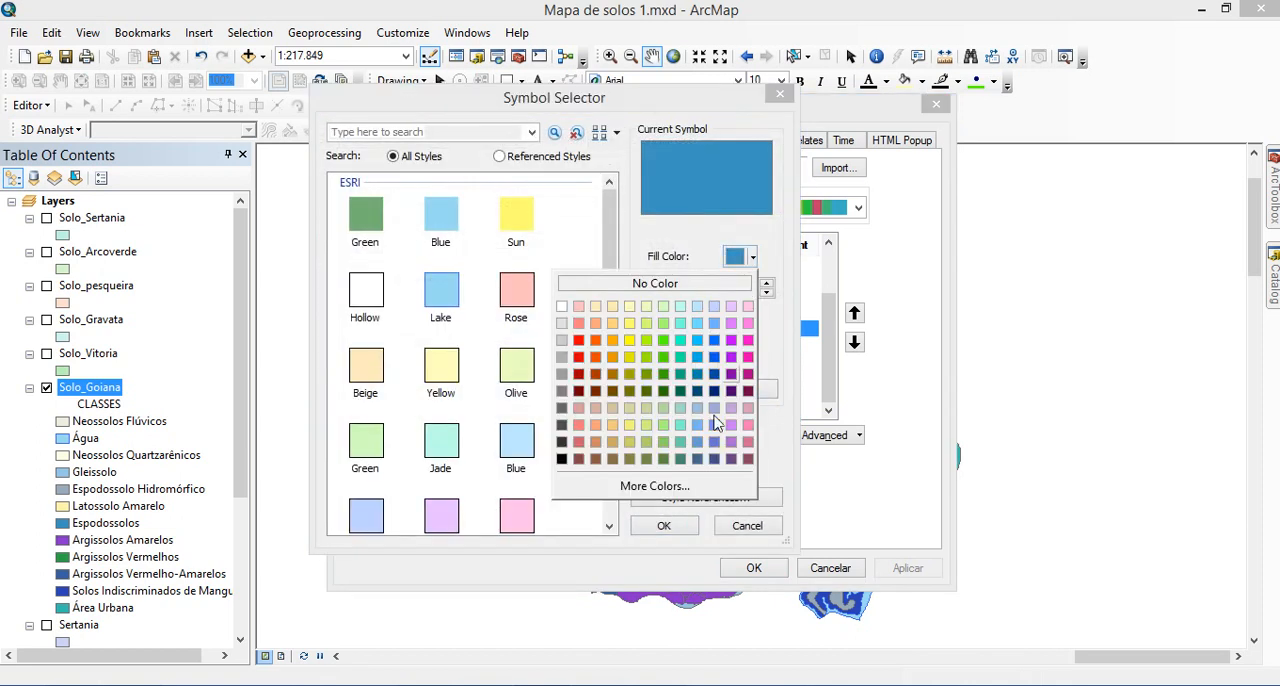
left_click(690, 487)
left_click(630, 258)
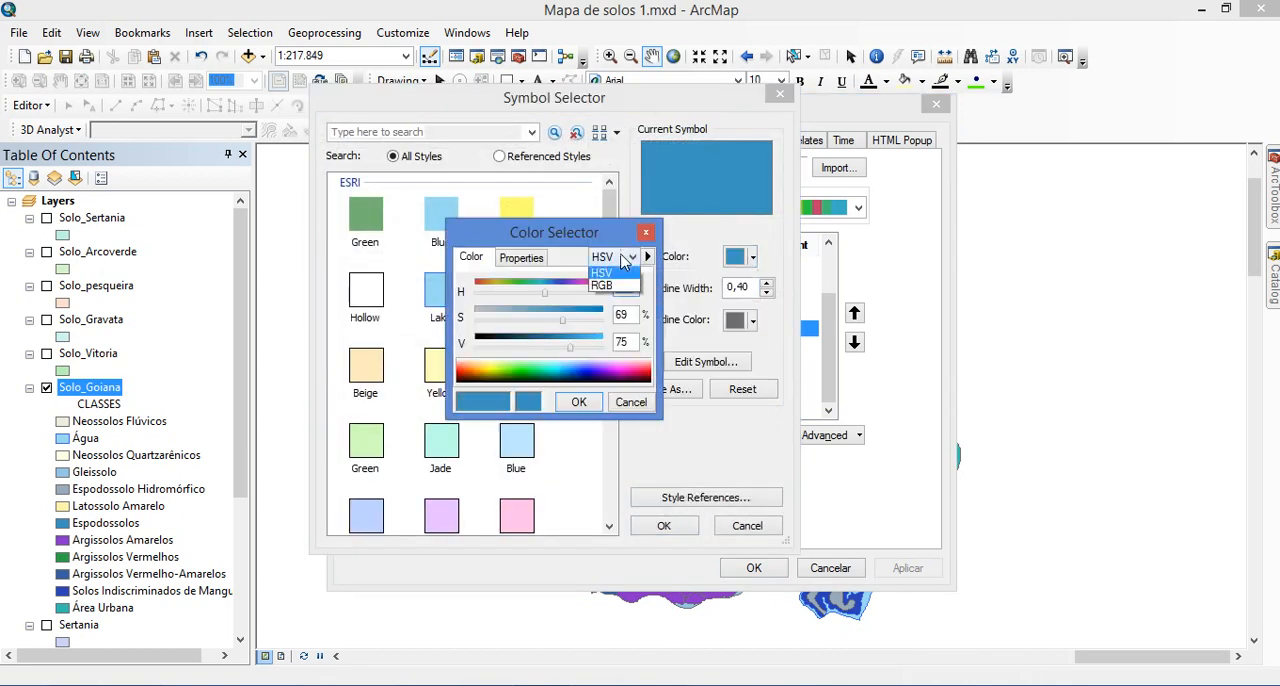
left_click(601, 300)
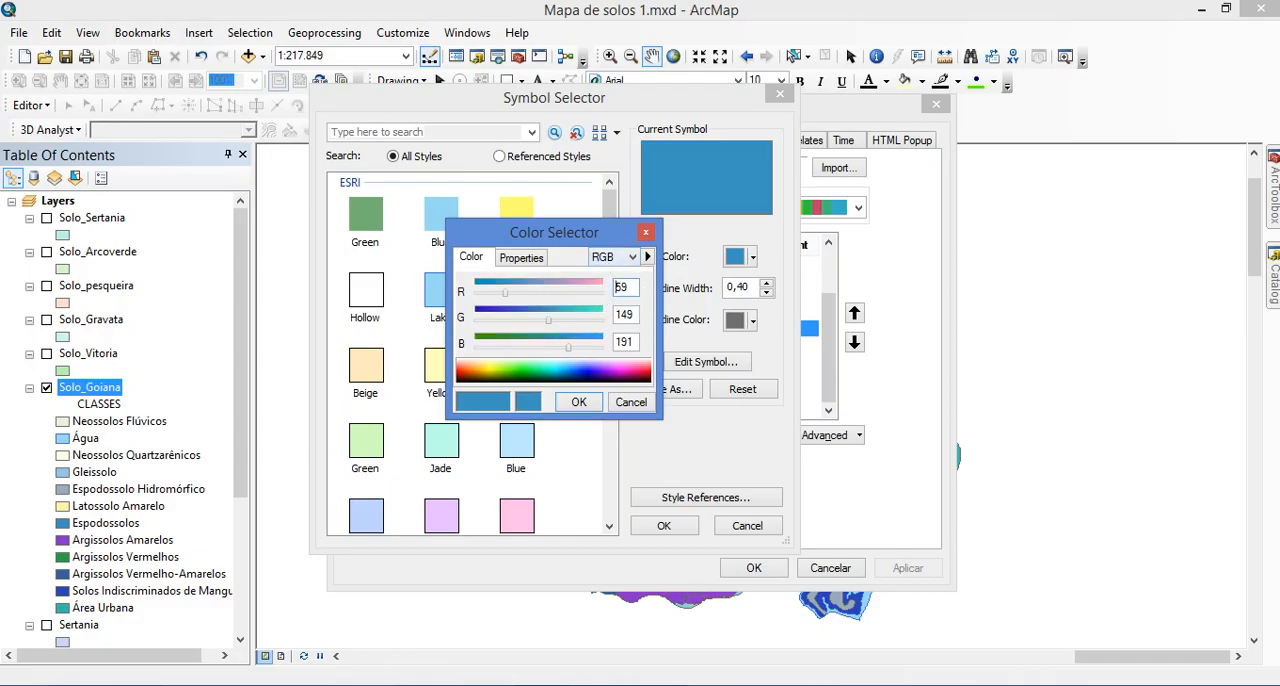
Examine the first-level Espodossolos colour values in the photo viewer's soil chart and return to ArcMap
left_click(650, 684)
left_click_drag(690, 436, 700, 215)
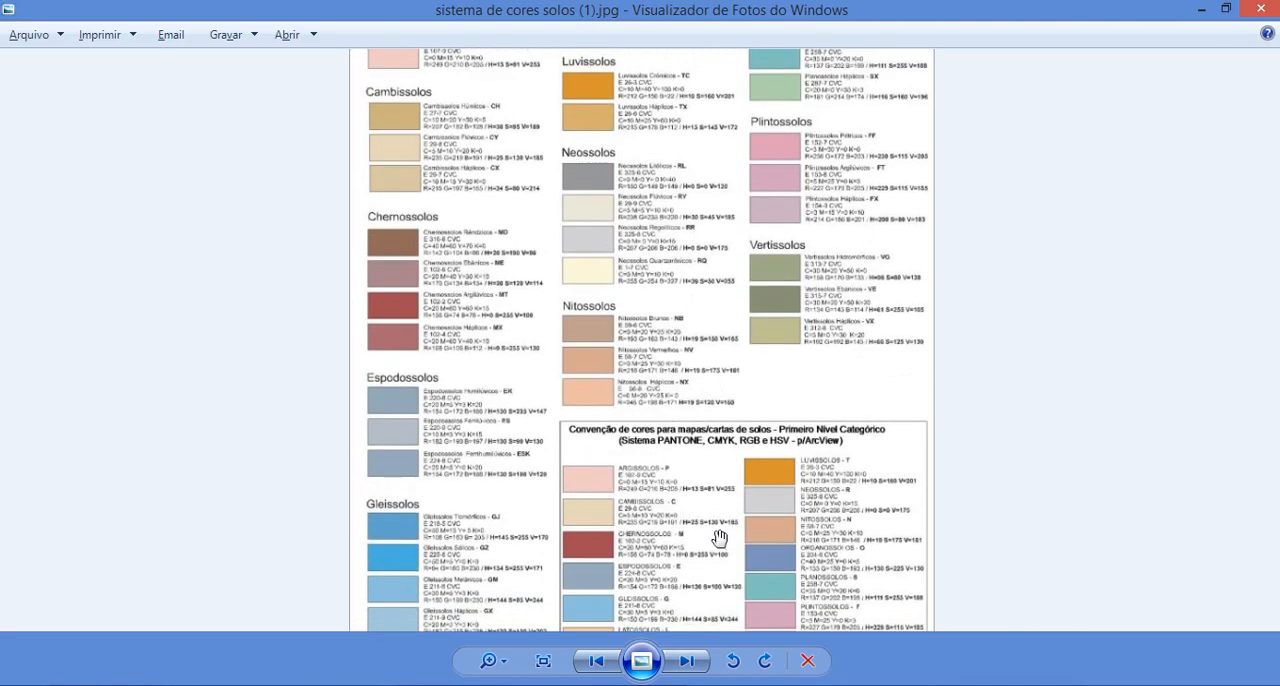
left_click_drag(720, 538, 709, 366)
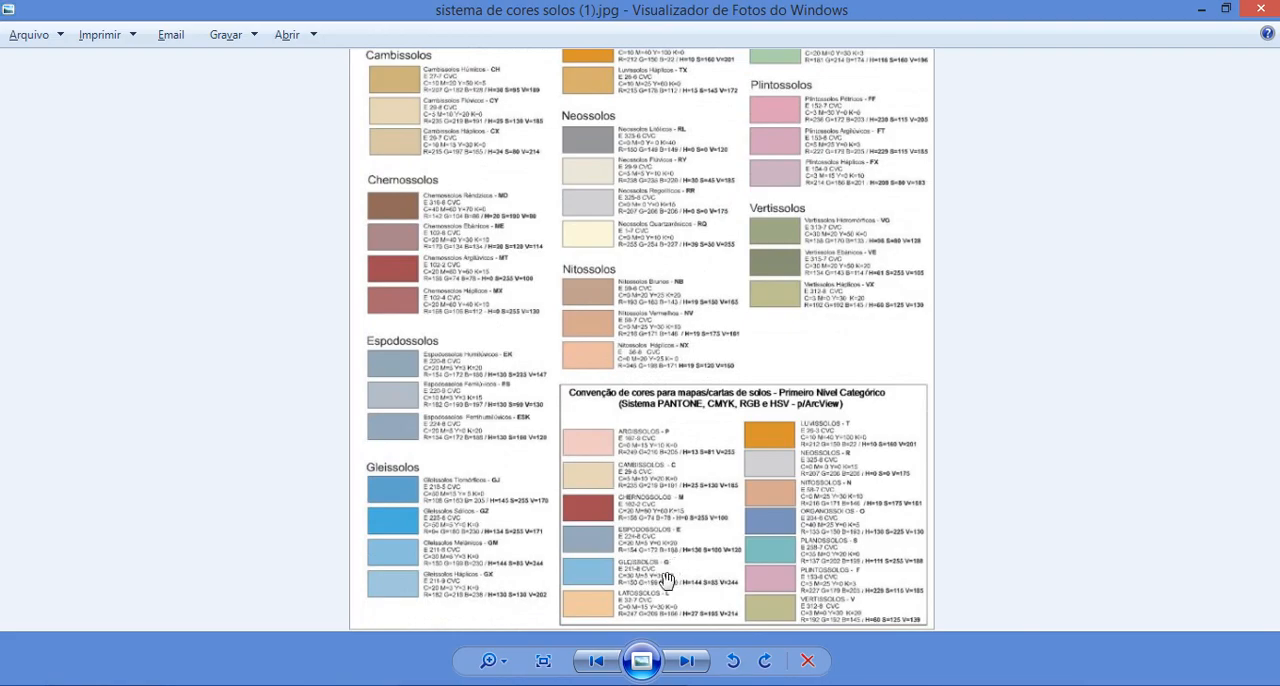
left_click(580, 684)
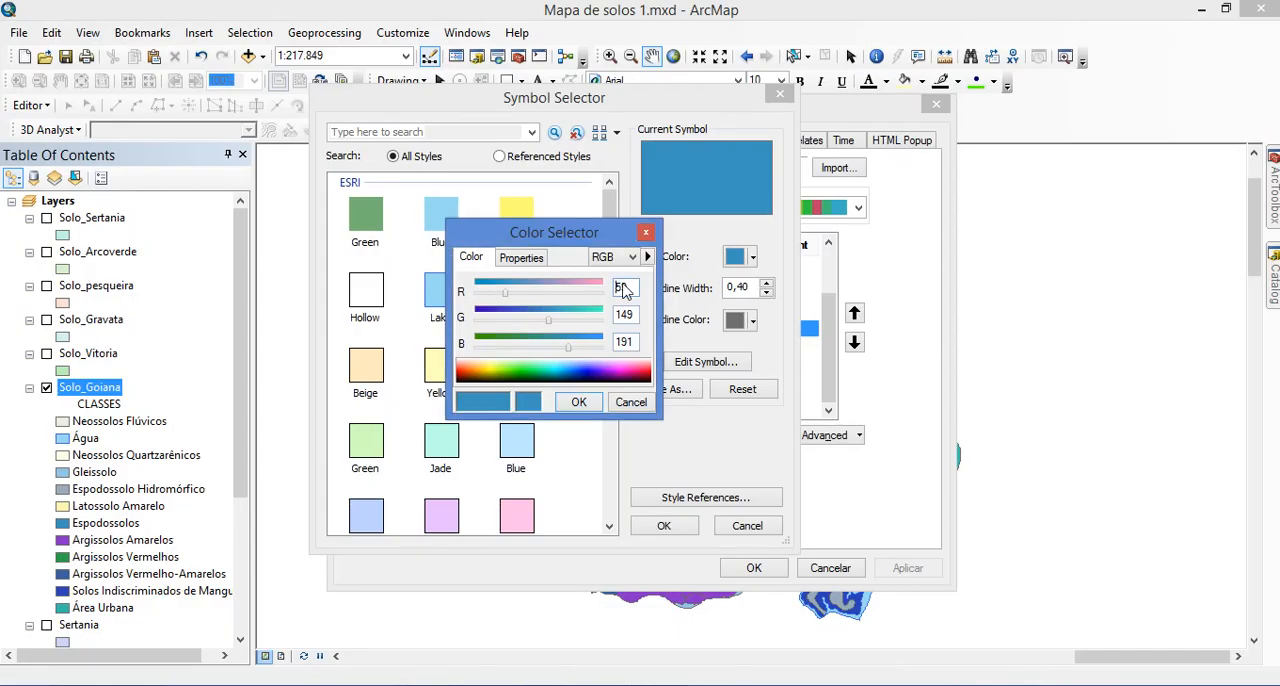
Set the Espodossolos fill colour to RGB 154, 172, 196, checking the chart in the photo viewer, and accept the symbol in ArcMap
type("154")
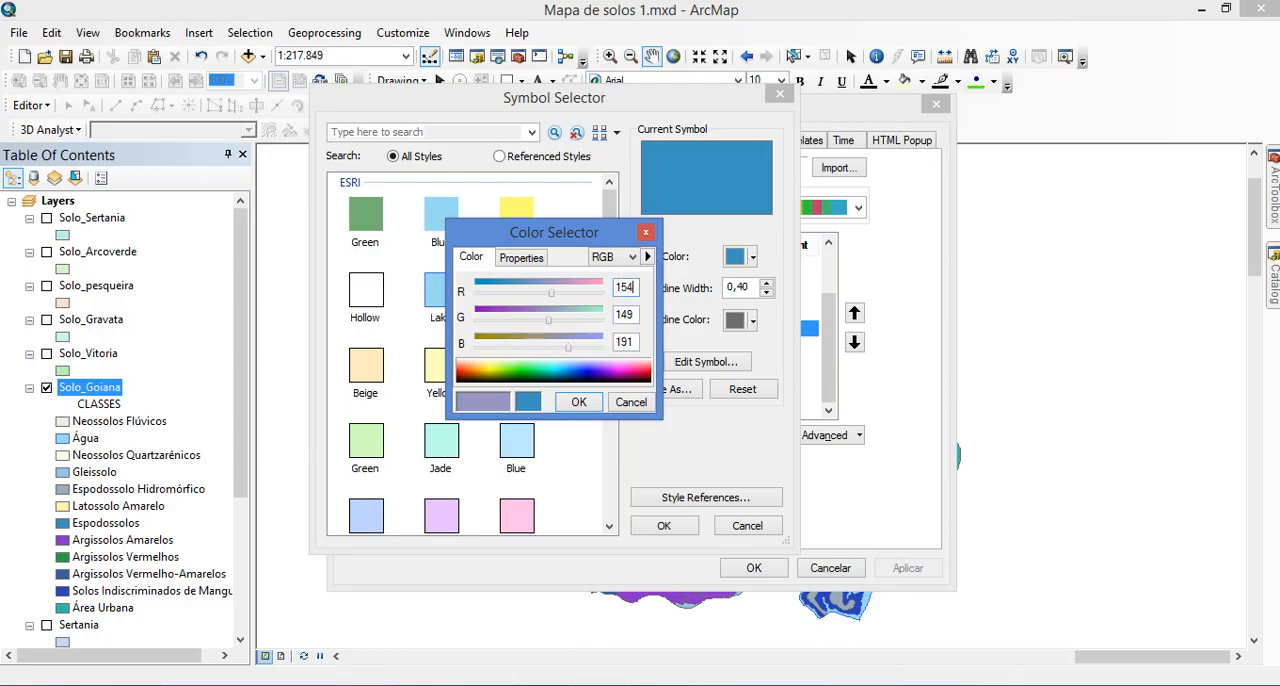
key("Tab")
type("172")
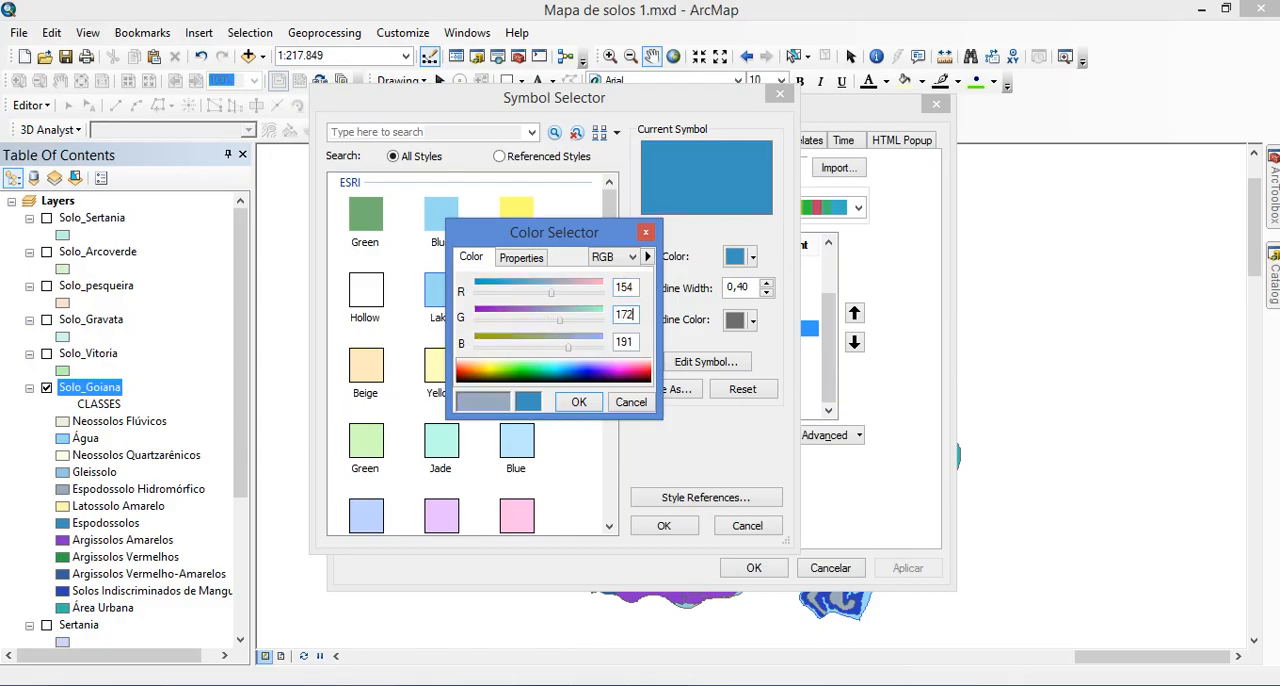
key("Tab")
key("alt+Tab")
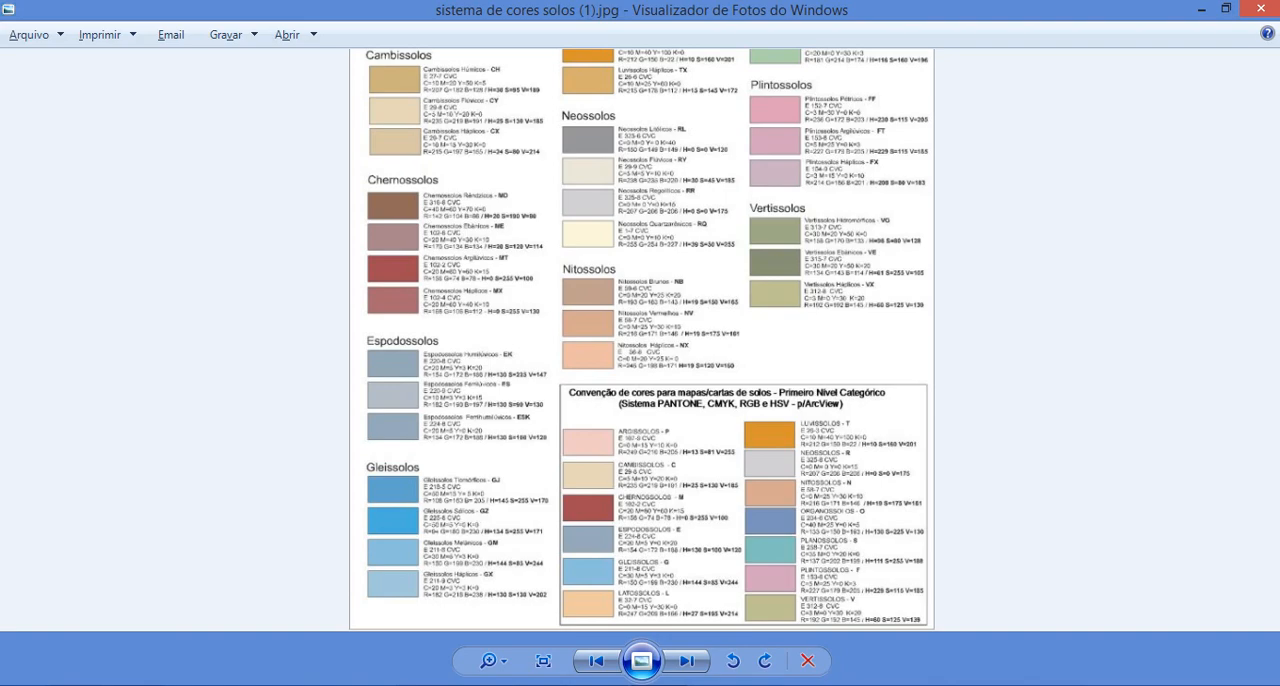
key("alt+Tab")
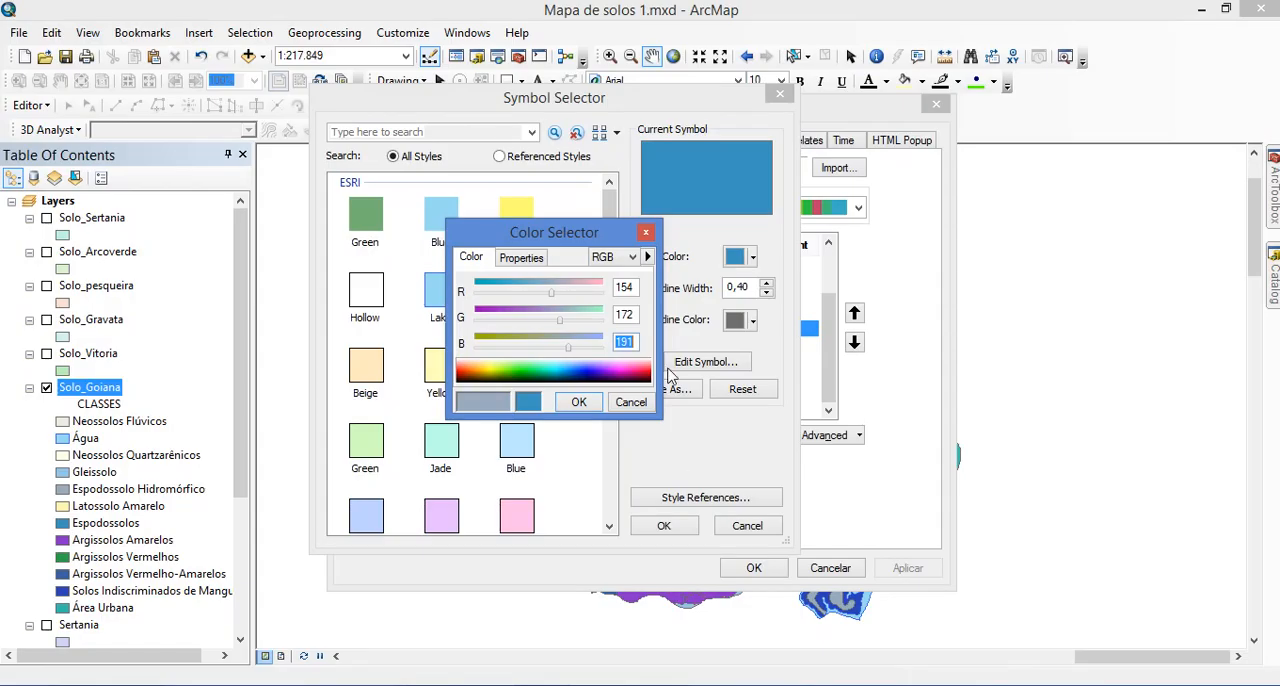
type("196")
left_click(578, 401)
left_click(663, 525)
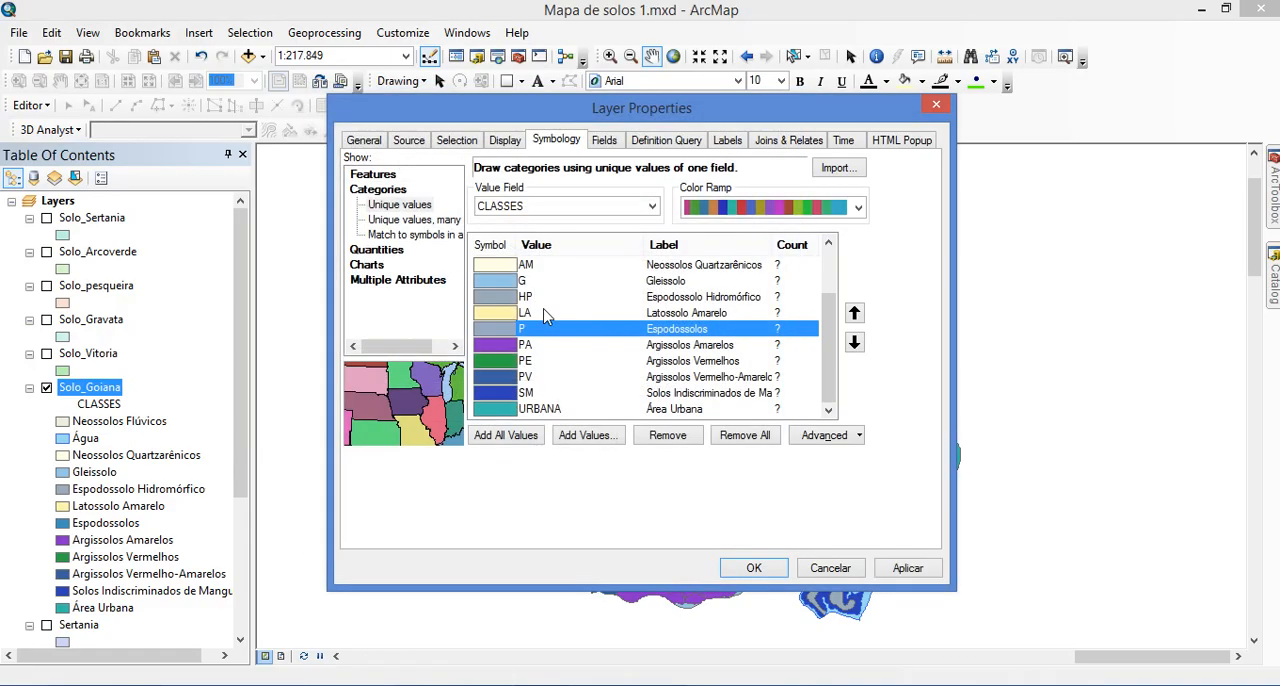
Open the custom fill colour of class PA, Argissolos Amarelos, and switch it to RGB mode
double_click(494, 345)
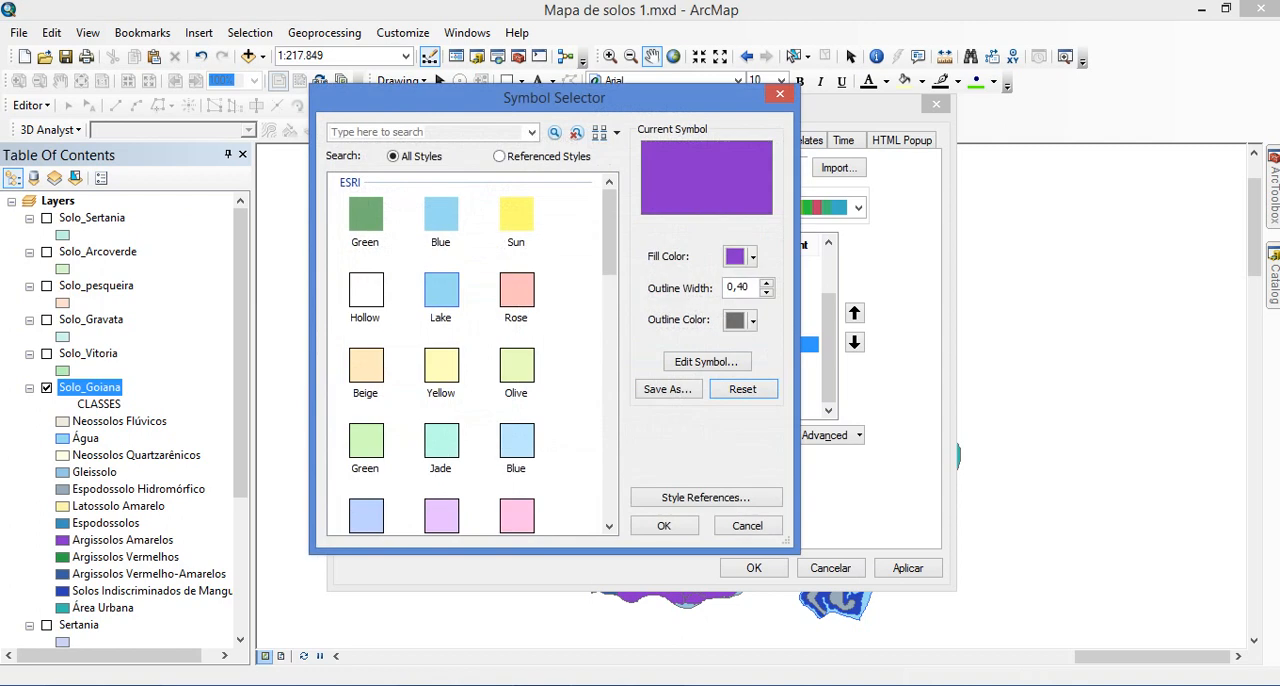
left_click(736, 256)
left_click(654, 489)
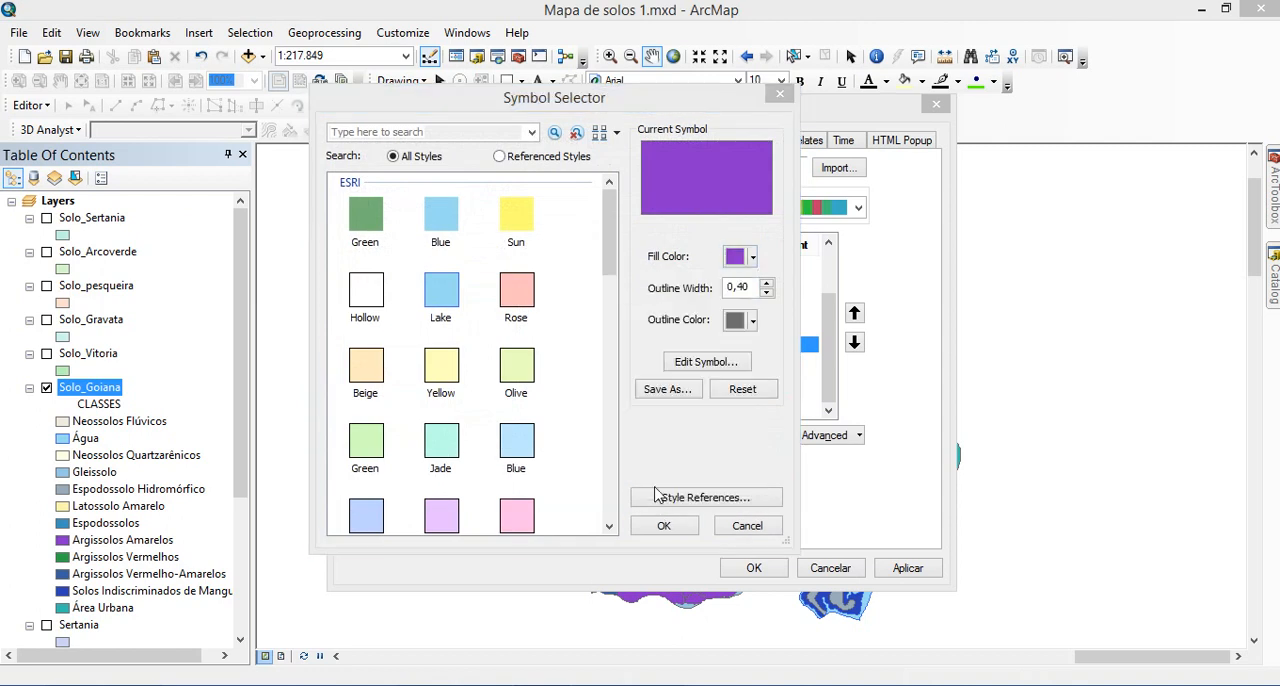
left_click(626, 258)
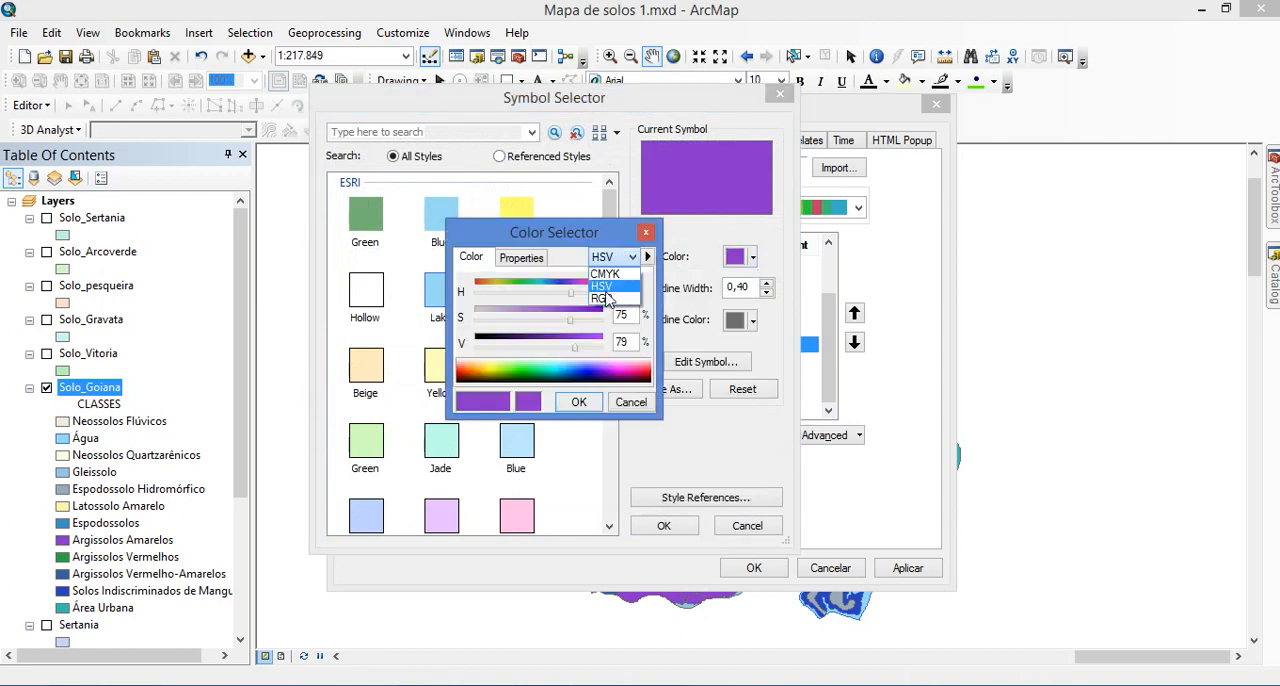
left_click(608, 299)
Look up the second-level Argissolos Amarelos colour values in the photo viewer's soil chart and return to ArcMap
key("alt+Tab")
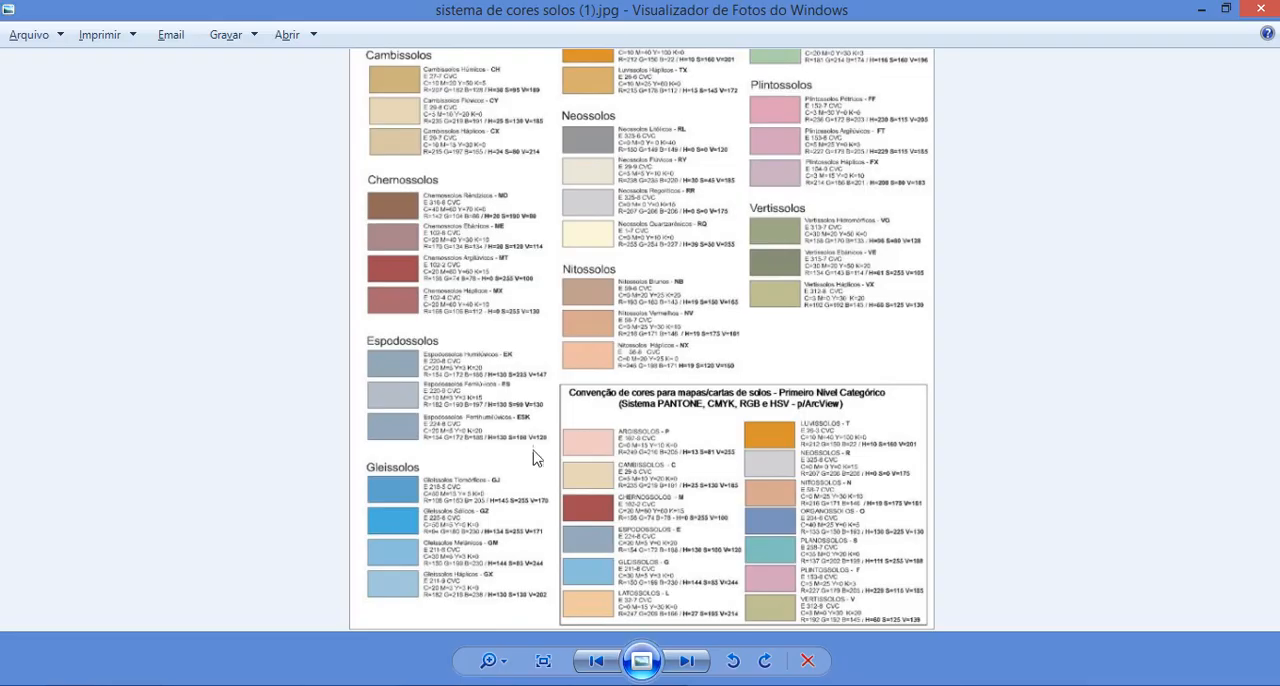
scroll(510, 354, "up", 1)
scroll(507, 306, "down", 1)
left_click_drag(516, 216, 521, 517)
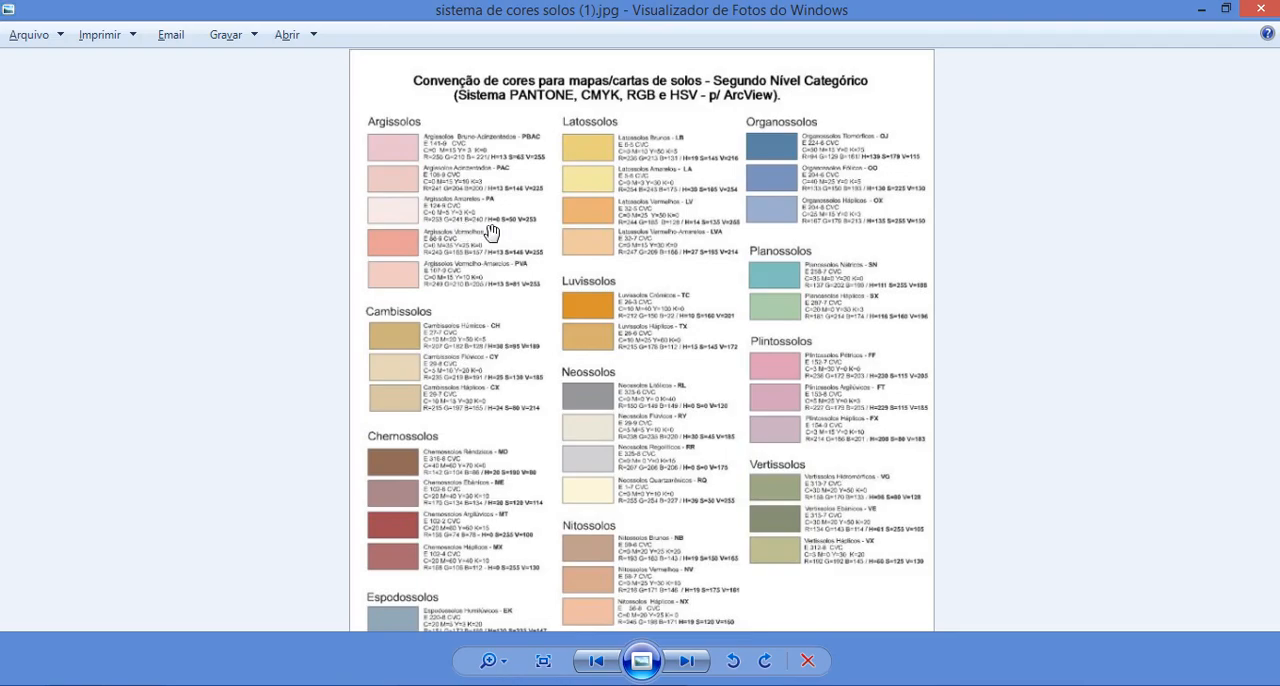
scroll(523, 246, "up", 1)
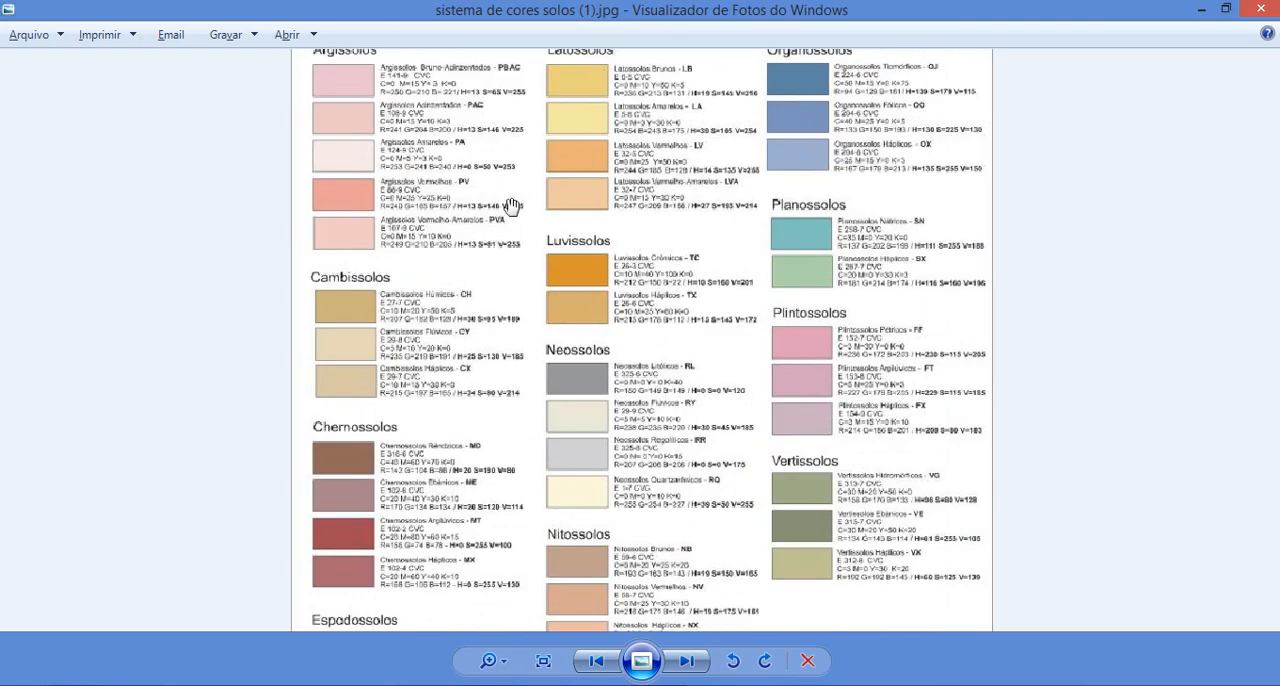
scroll(521, 214, "up", 1)
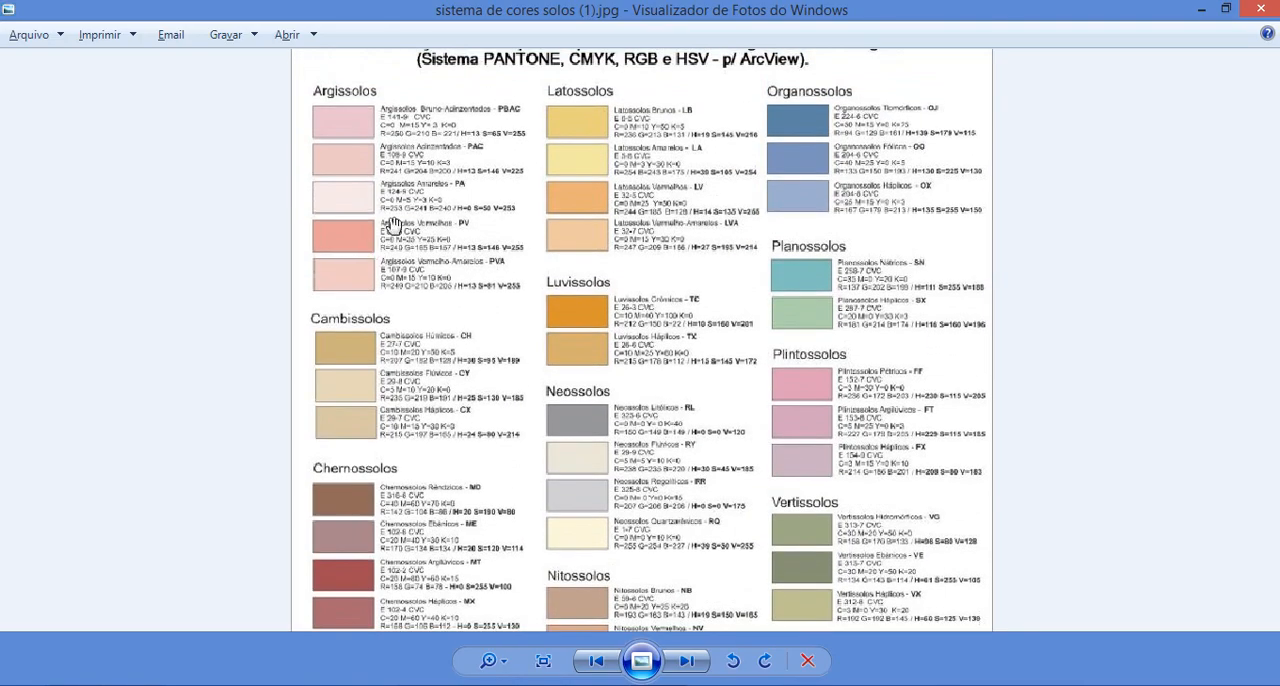
left_click(525, 685)
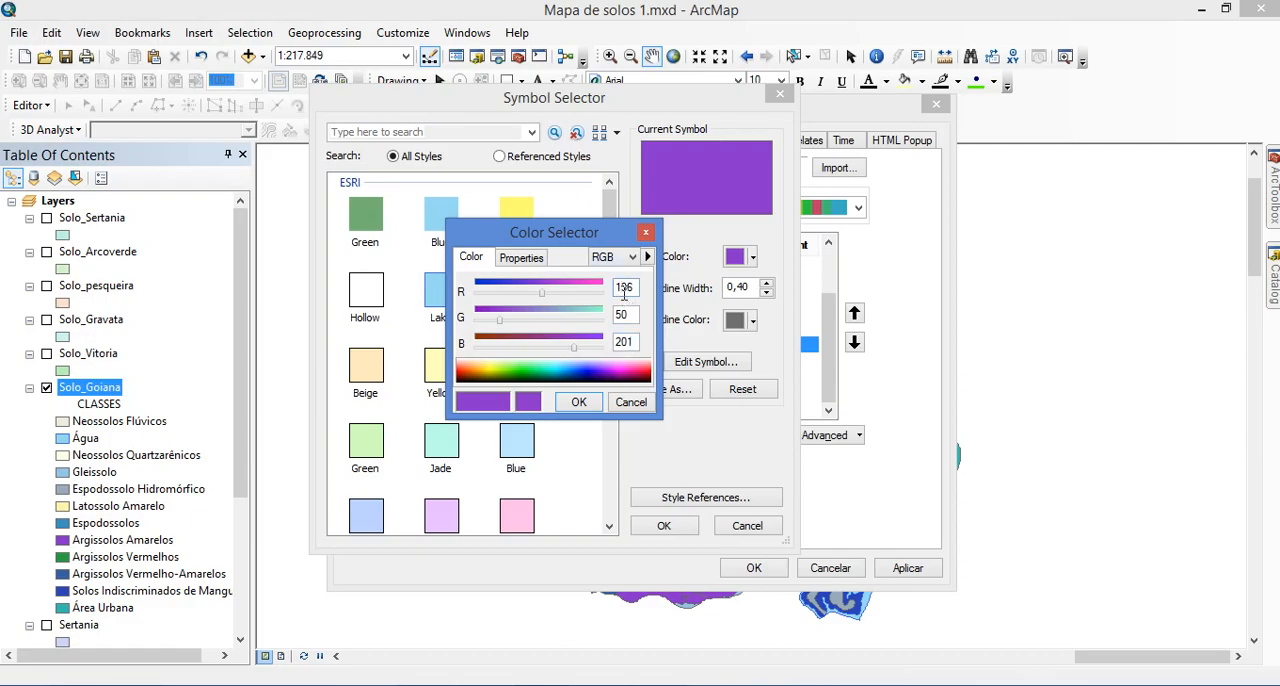
Set the PA fill colour to RGB 253, 241, 240, rechecking the photo viewer's chart, and accept the symbol in ArcMap
type("253")
key("Tab")
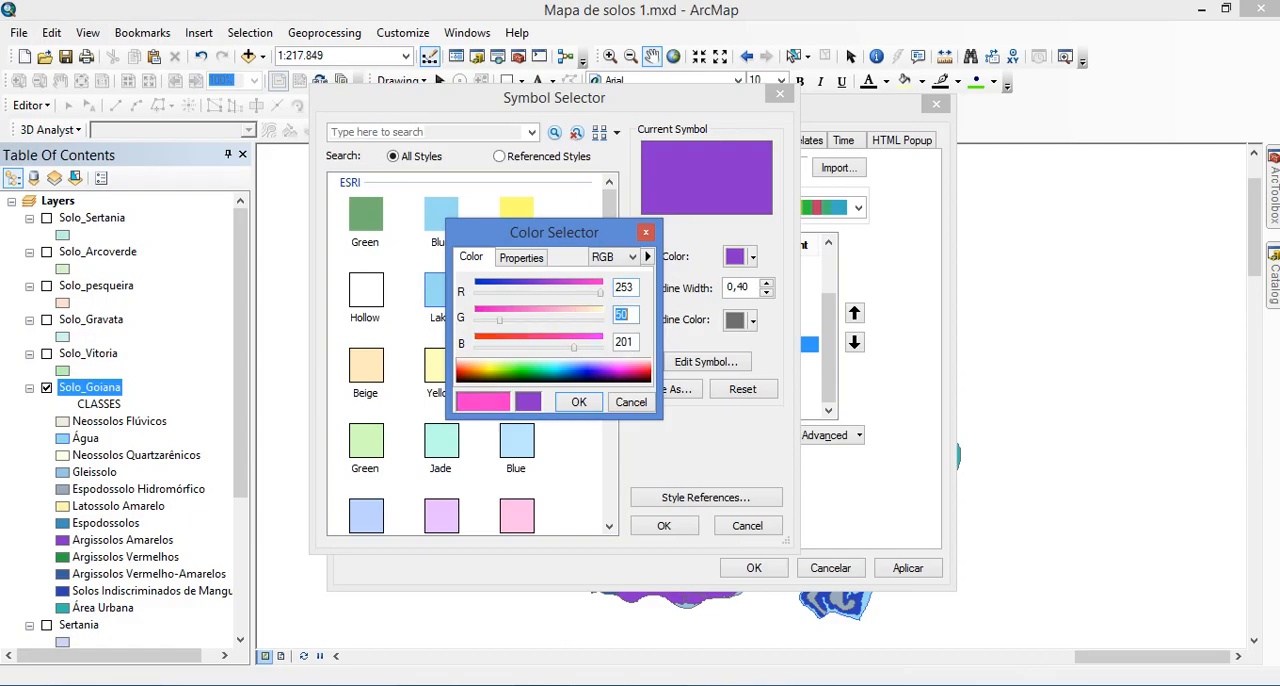
type("241")
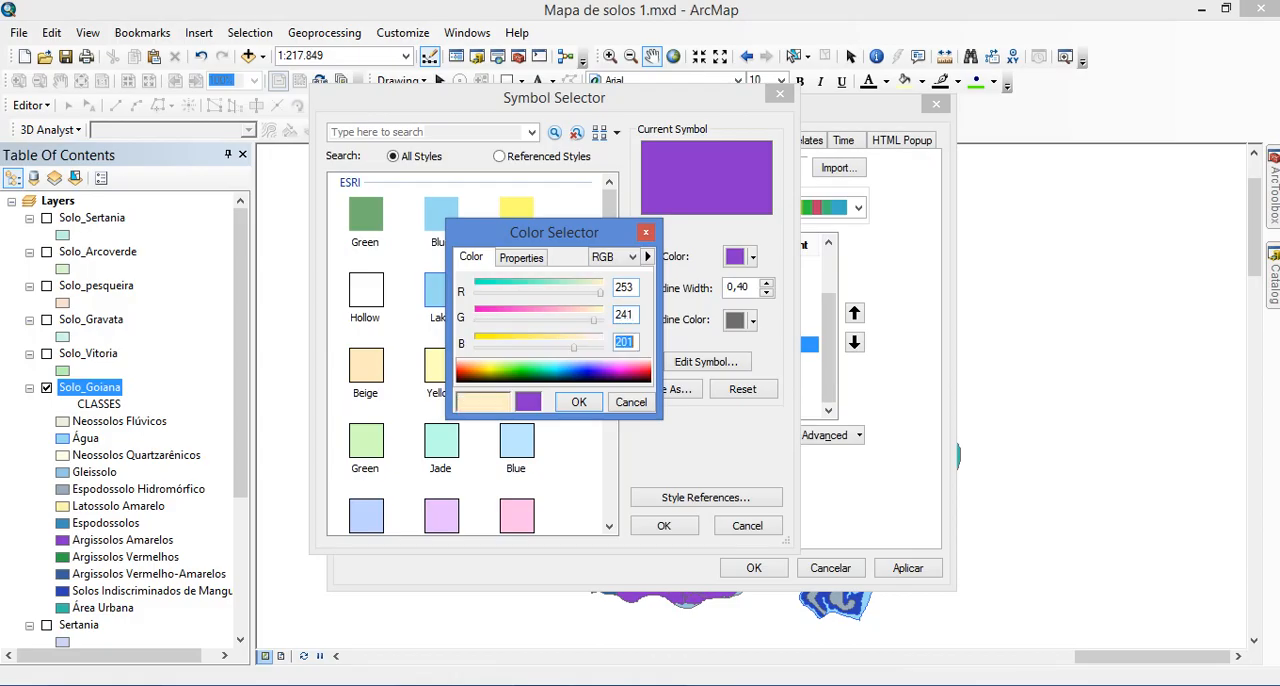
type("241")
key("BackSpace")
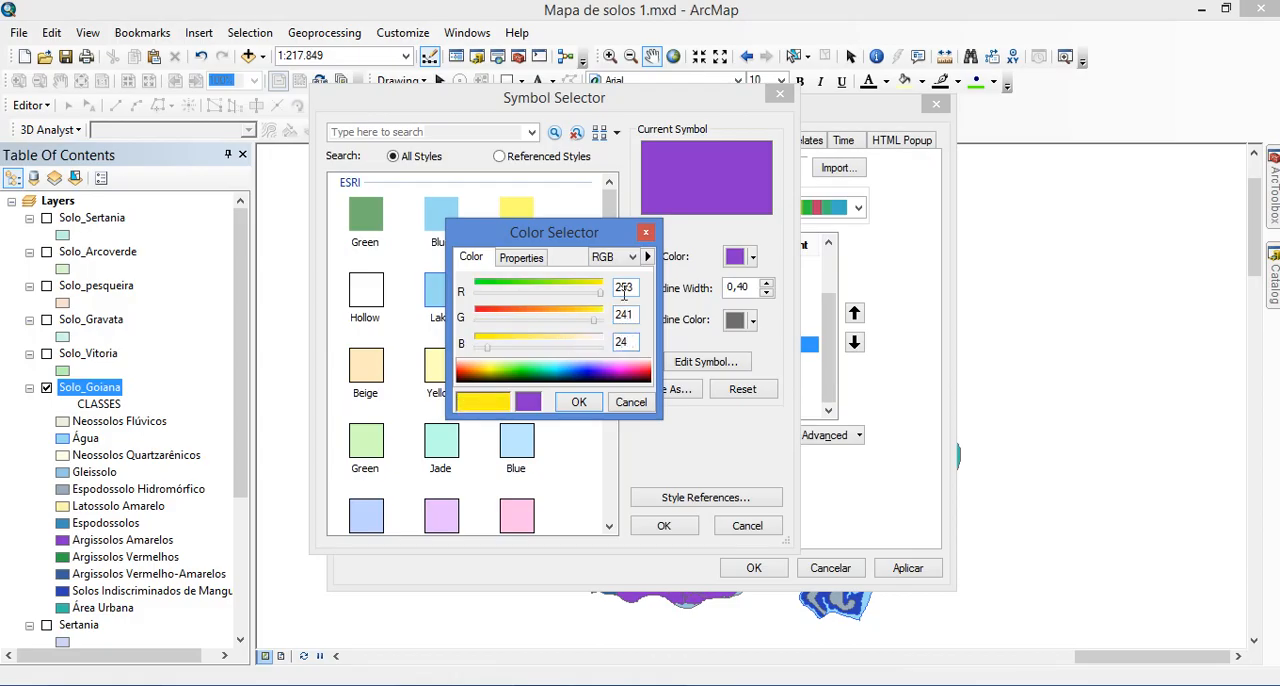
type("0")
left_click(612, 684)
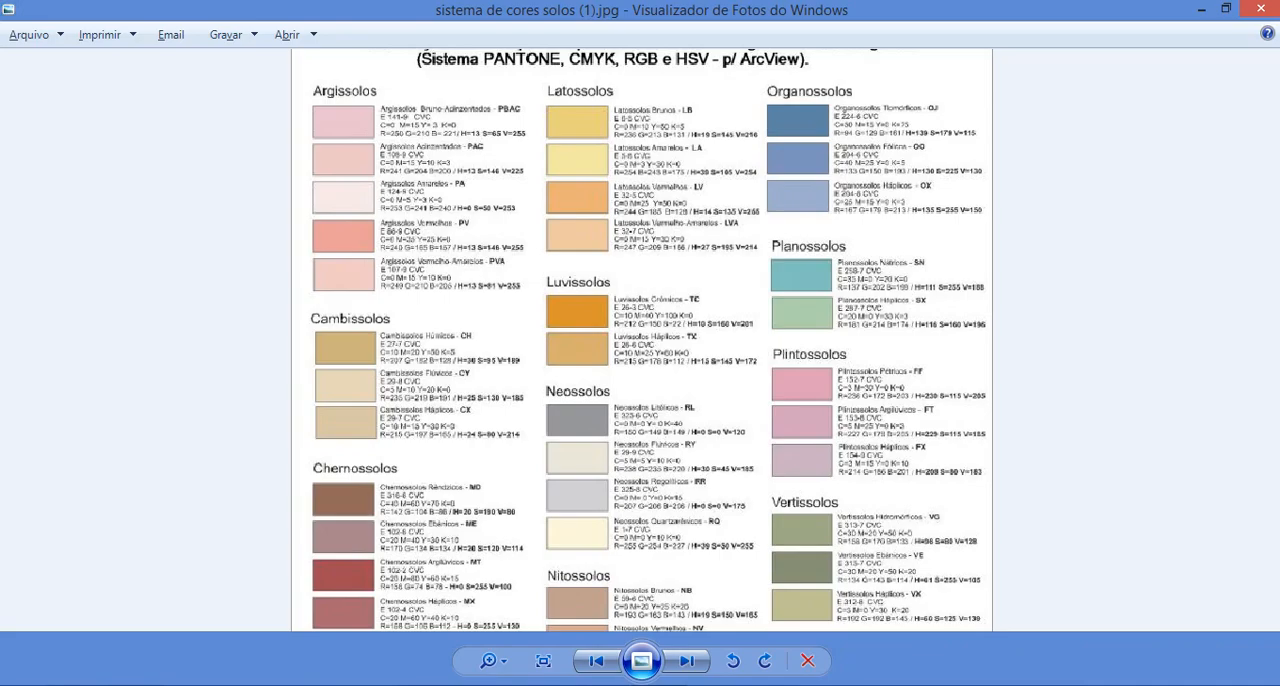
left_click(600, 684)
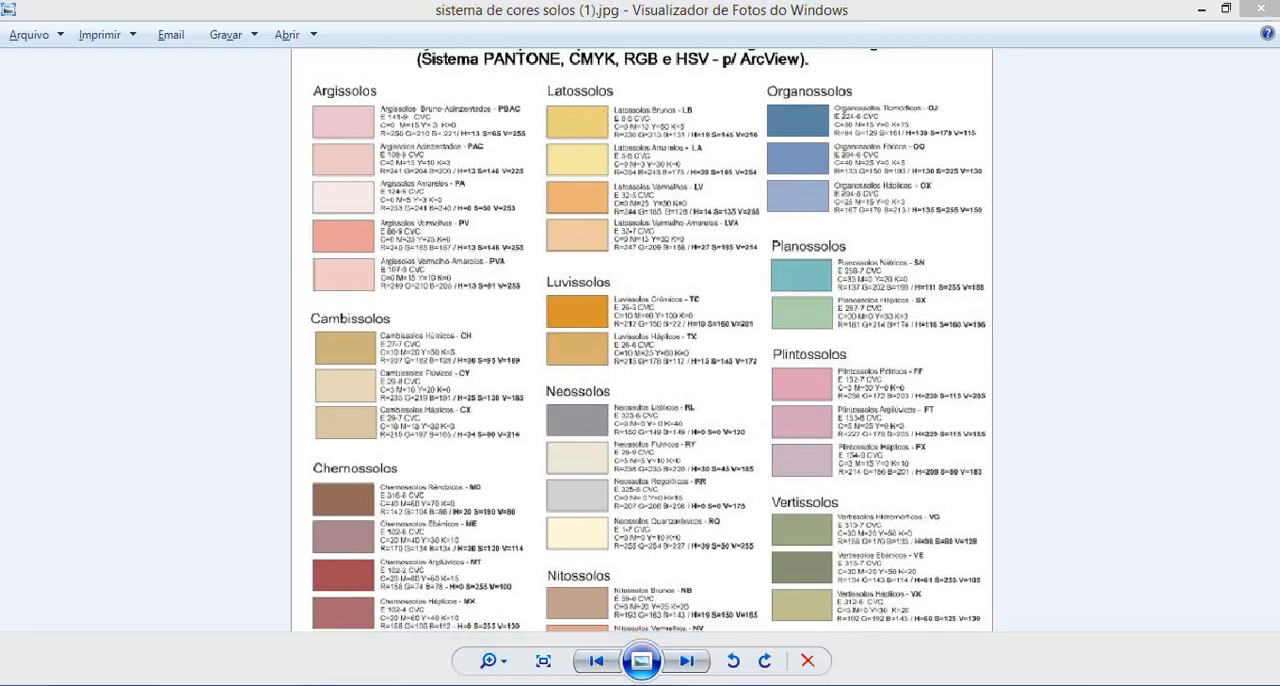
left_click(580, 684)
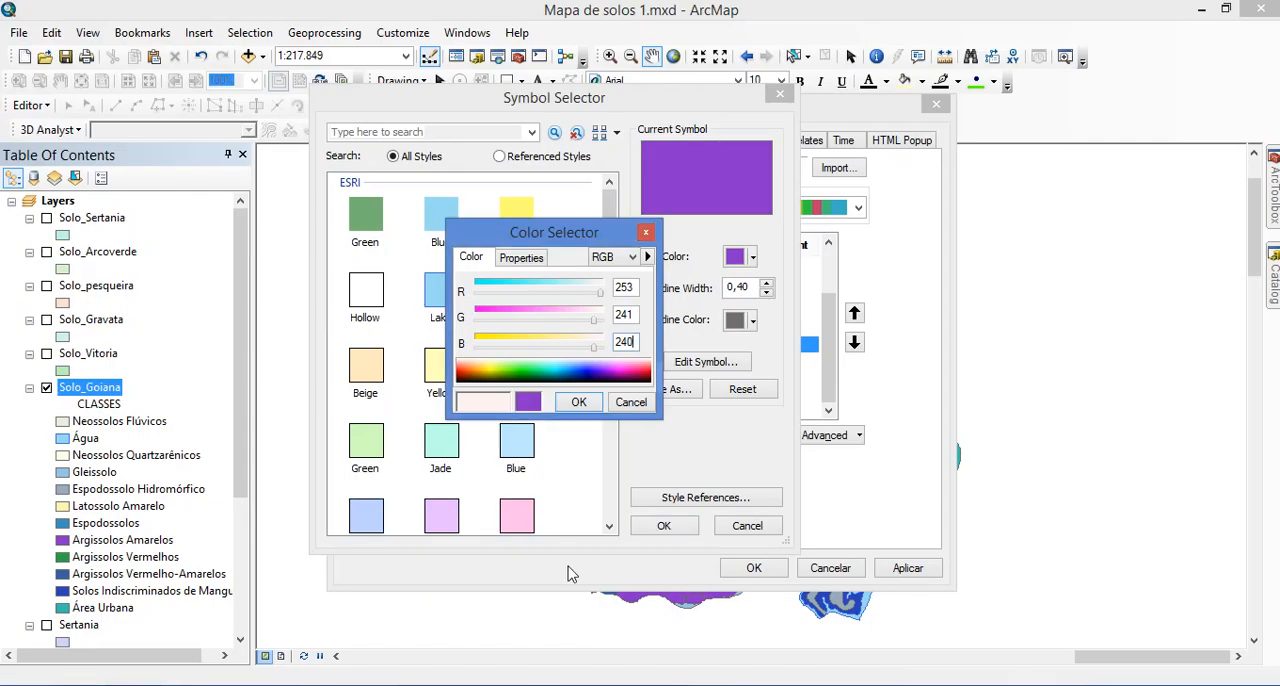
left_click(579, 402)
left_click(665, 527)
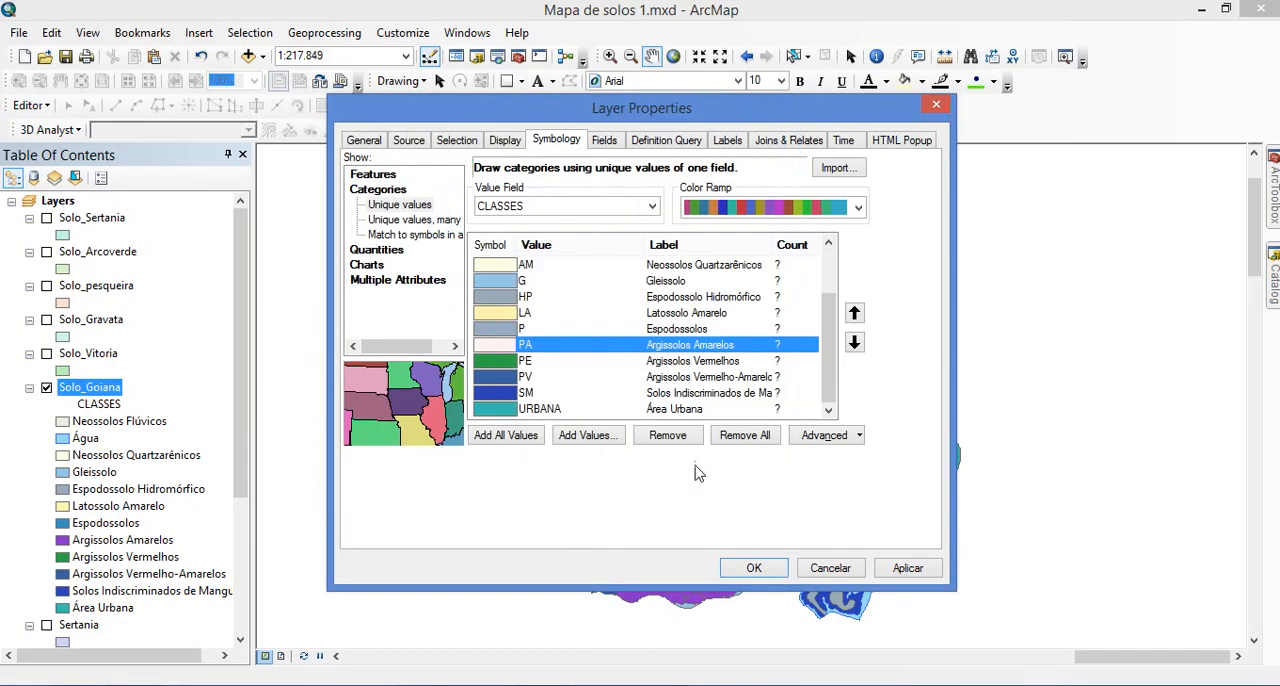
Open the custom fill colour of class PE, Argissolos Vermelhos, in RGB mode and set its red value to 240 from the photo viewer's chart
left_click(578, 362)
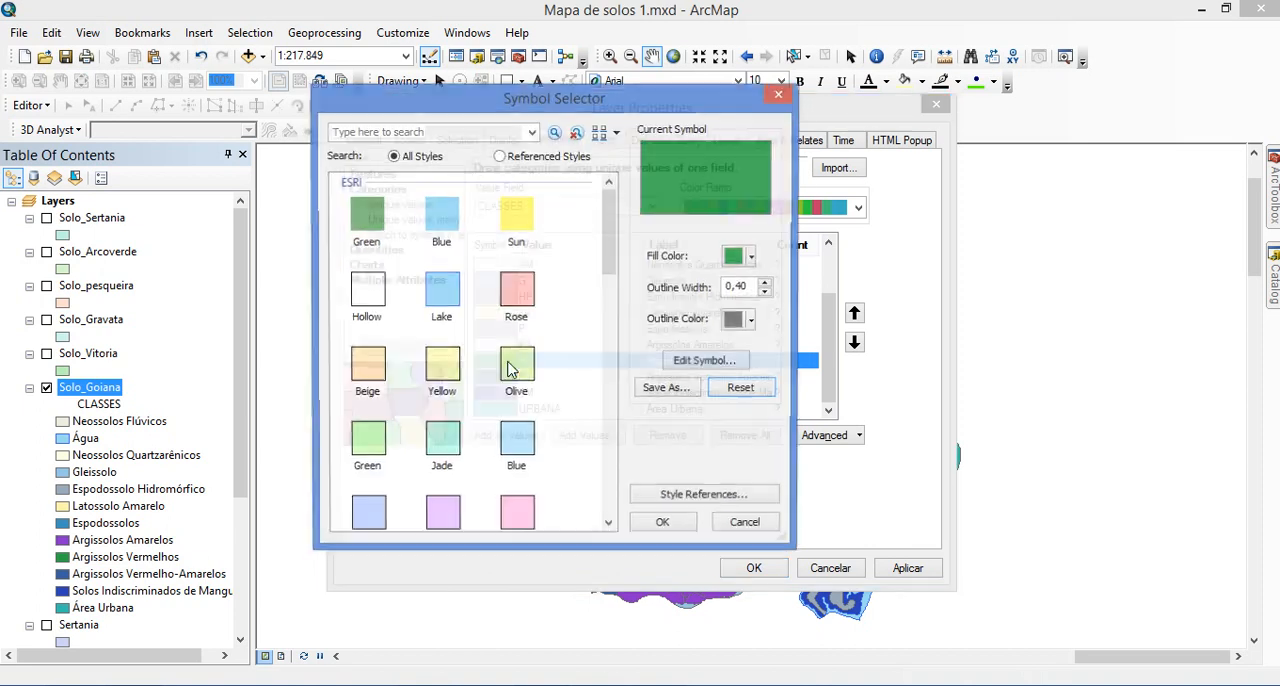
double_click(496, 361)
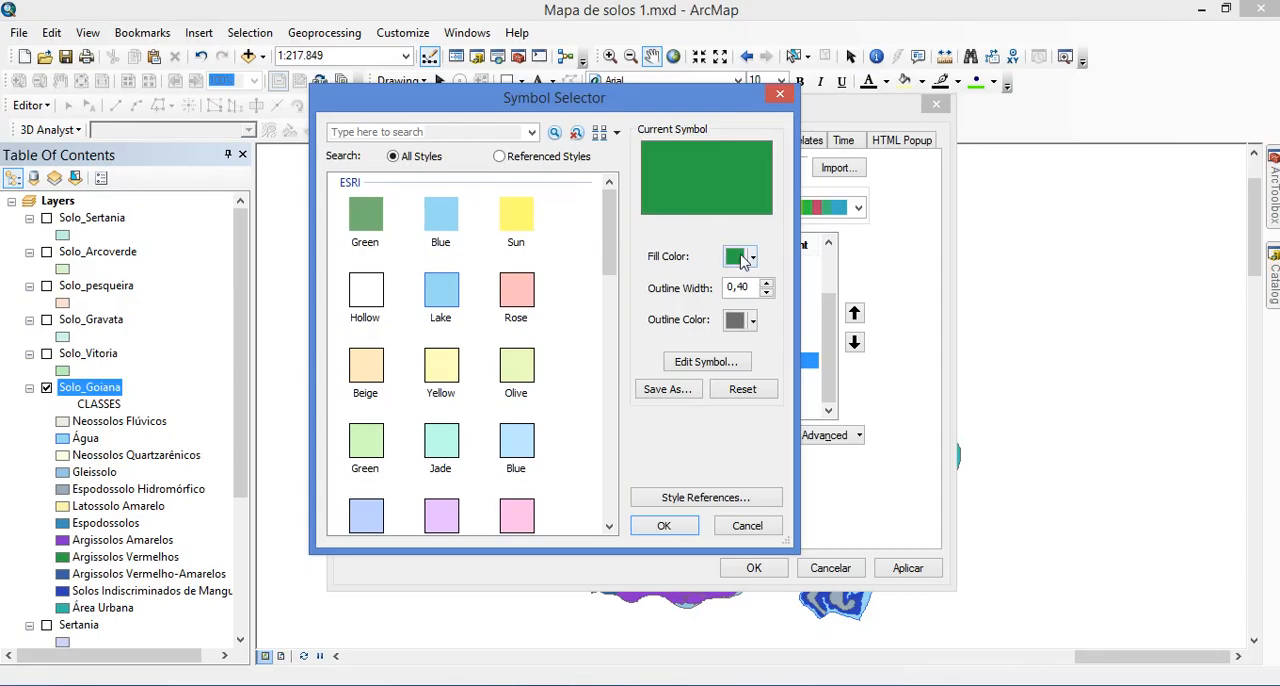
left_click(752, 257)
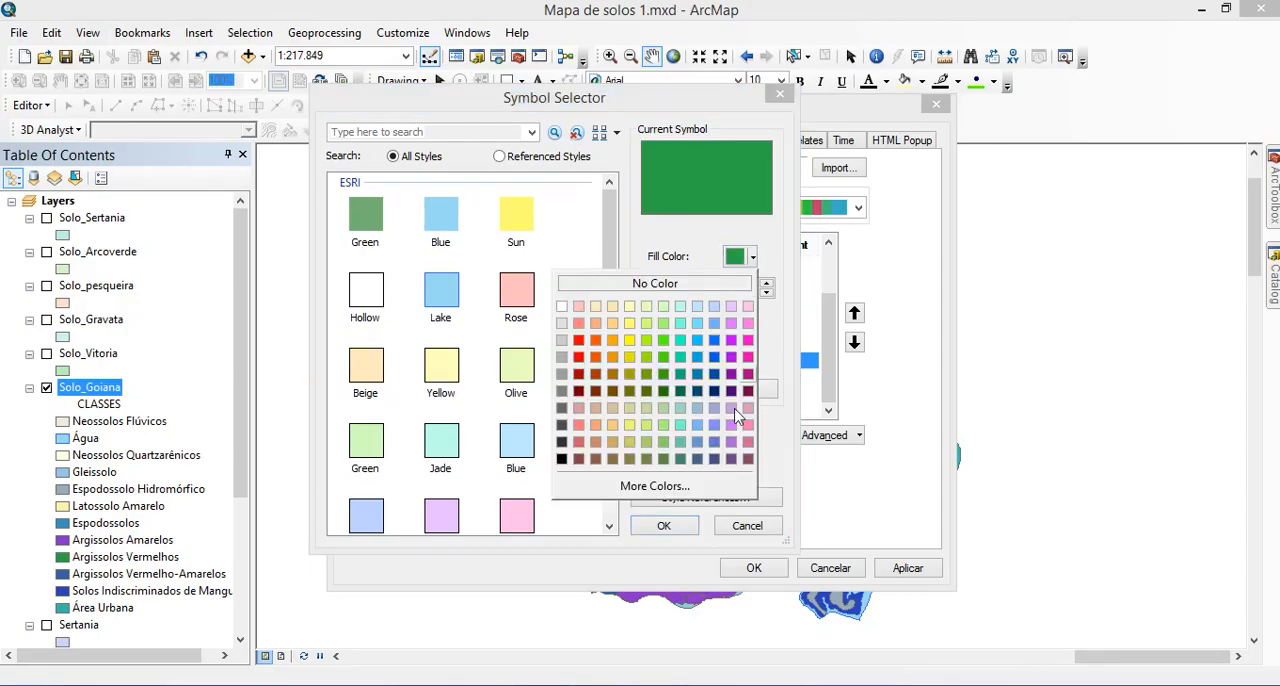
left_click(711, 490)
left_click(620, 258)
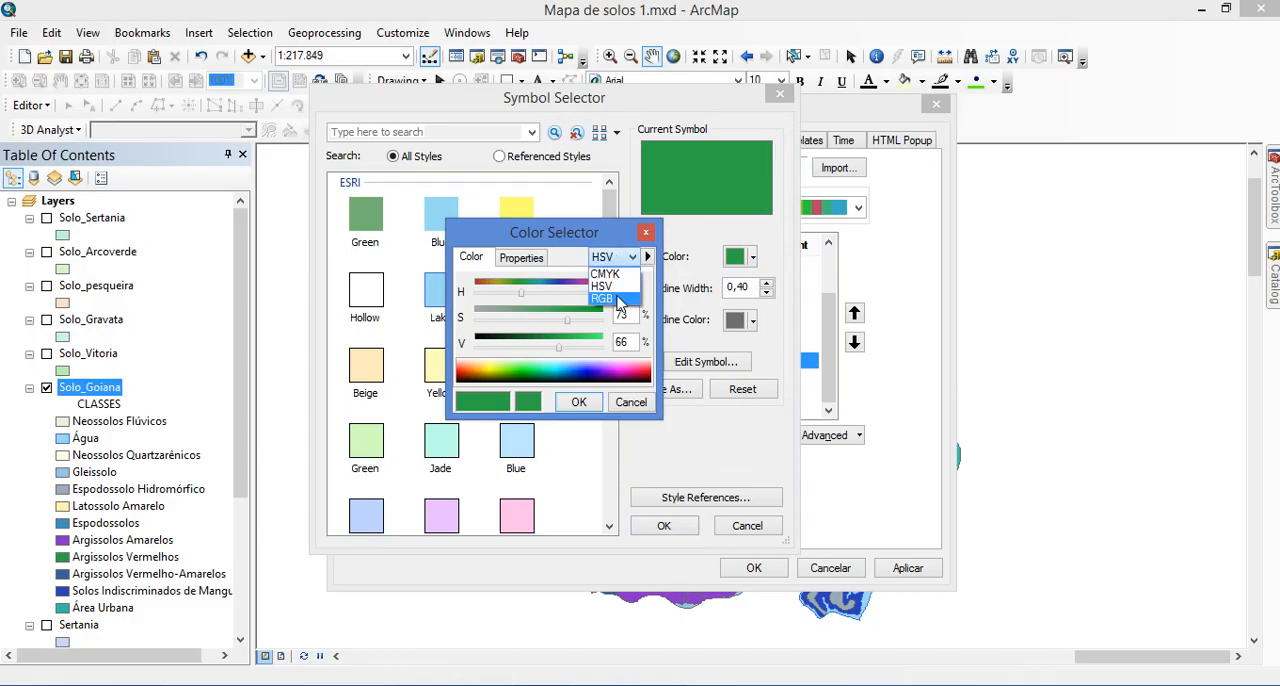
left_click(621, 287)
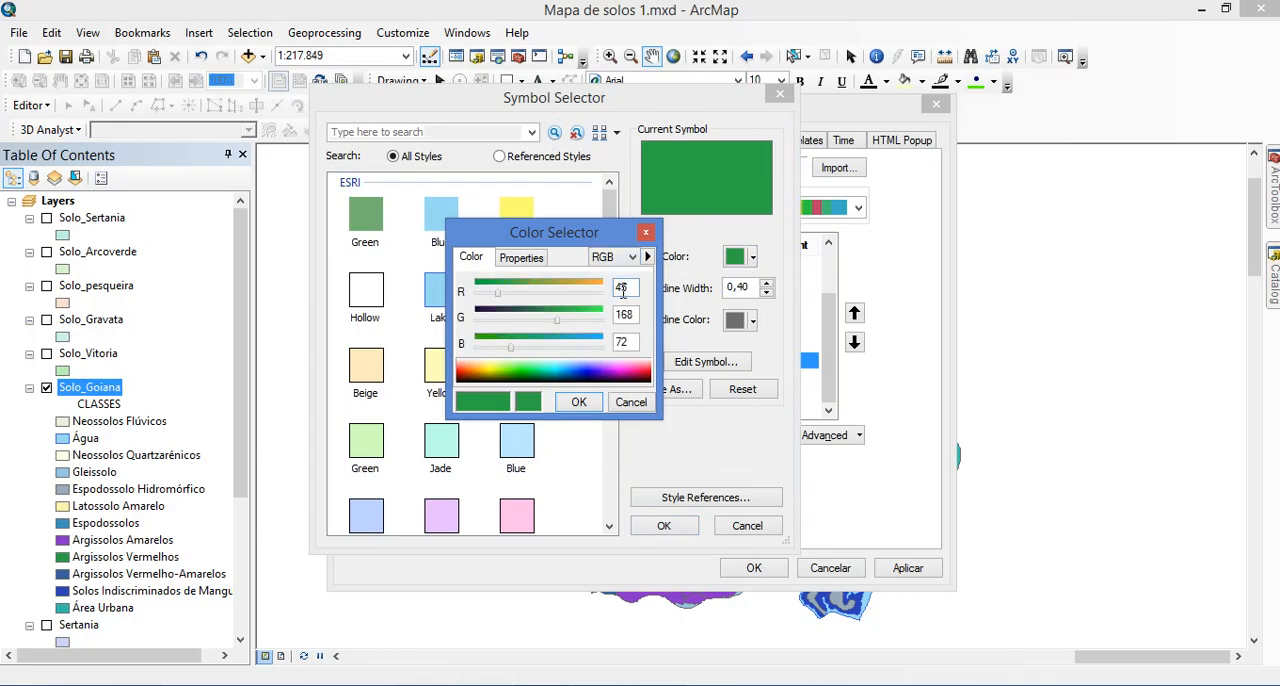
double_click(621, 287)
type("240")
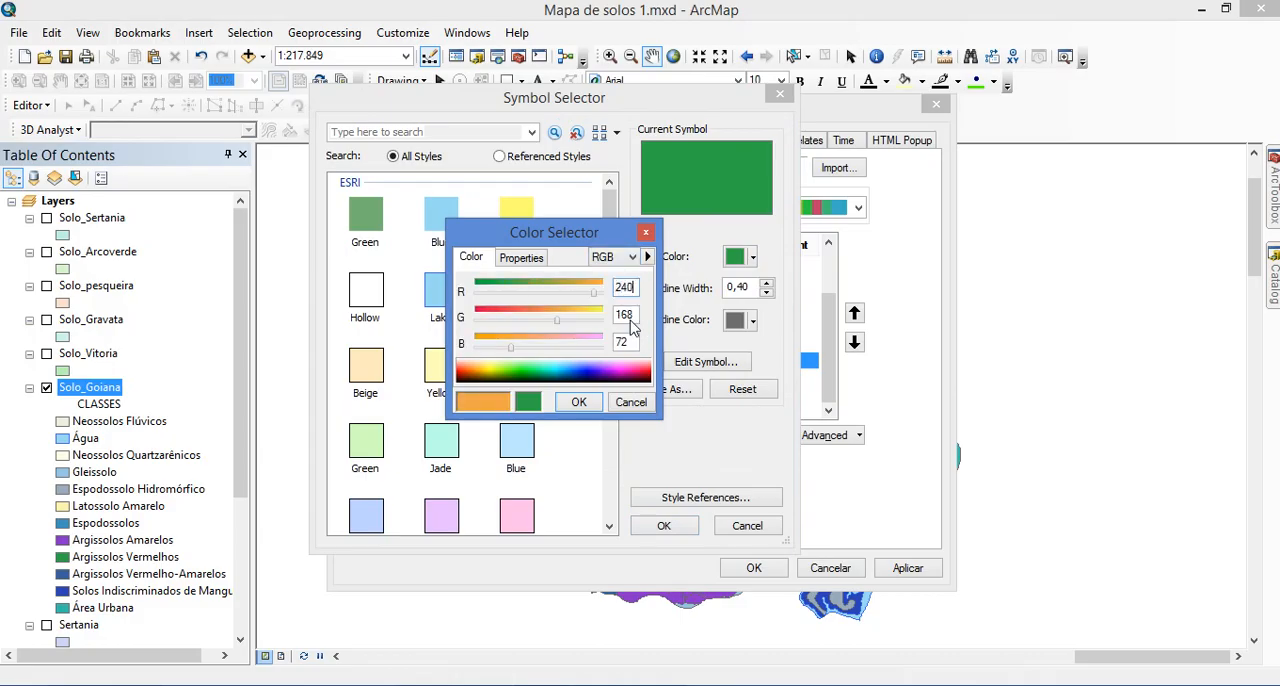
Set the PE fill's green to 165 and blue to 157 from the photo viewer's chart and accept the symbol in ArcMap
left_click(645, 685)
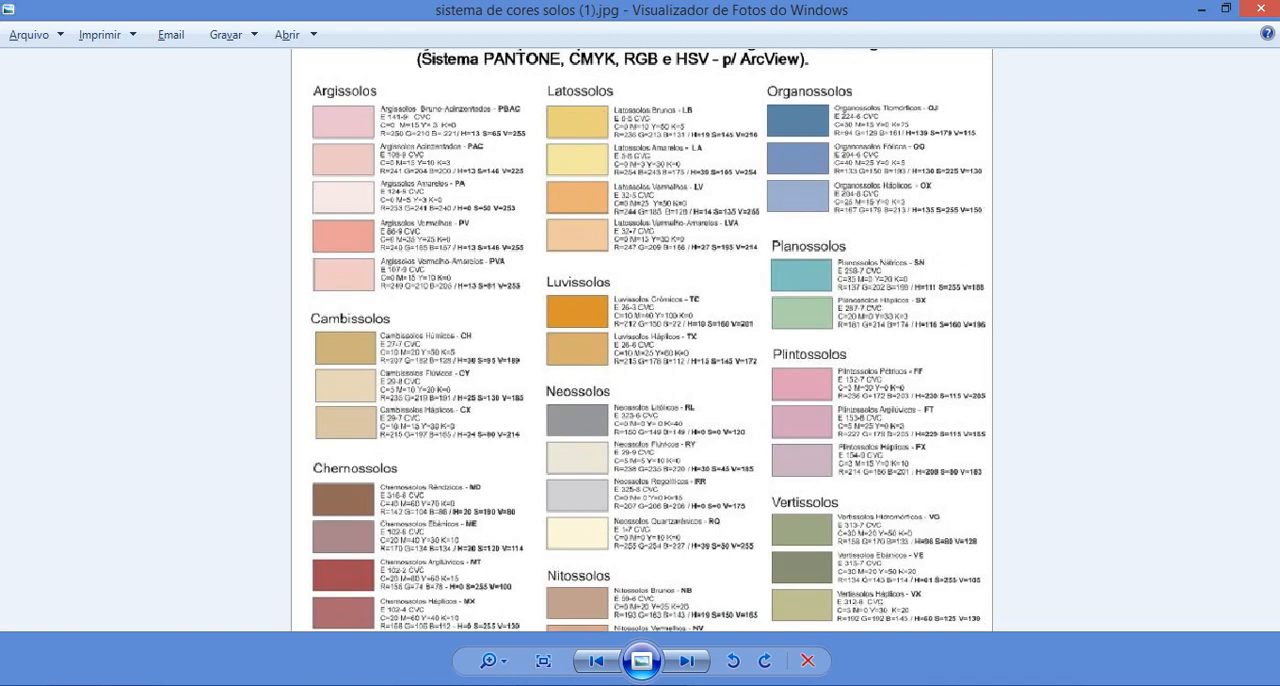
left_click(665, 685)
left_click(622, 685)
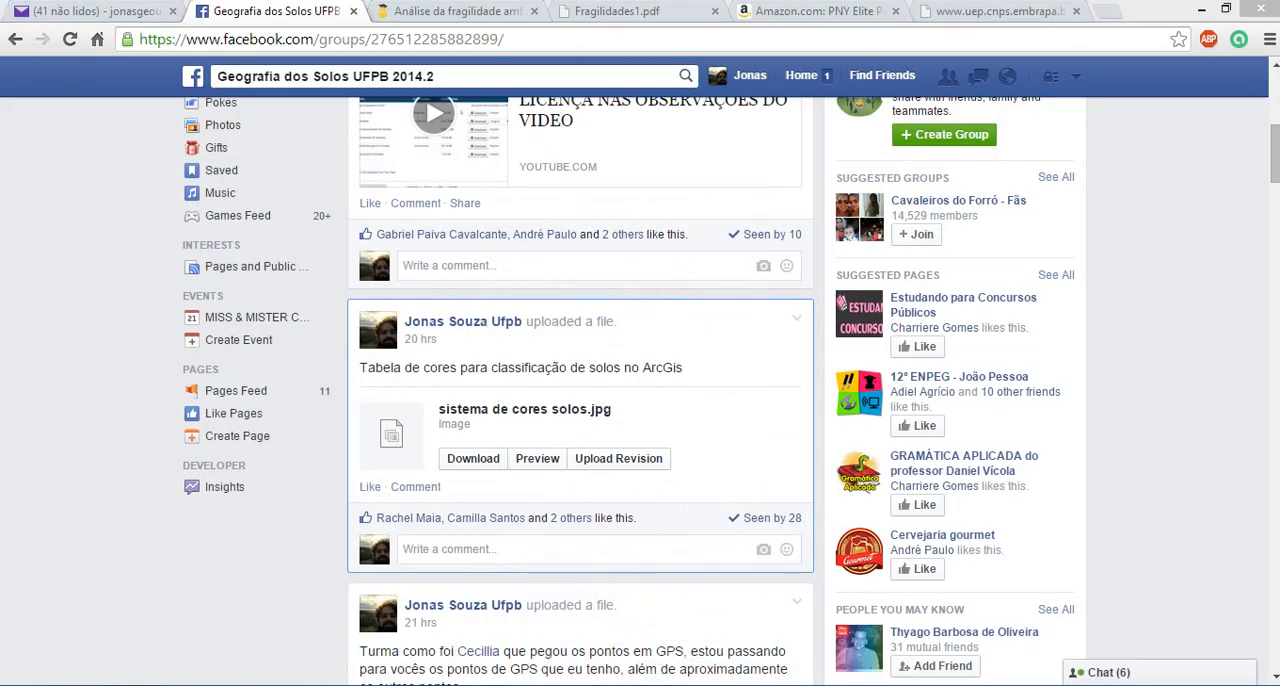
double_click(624, 314)
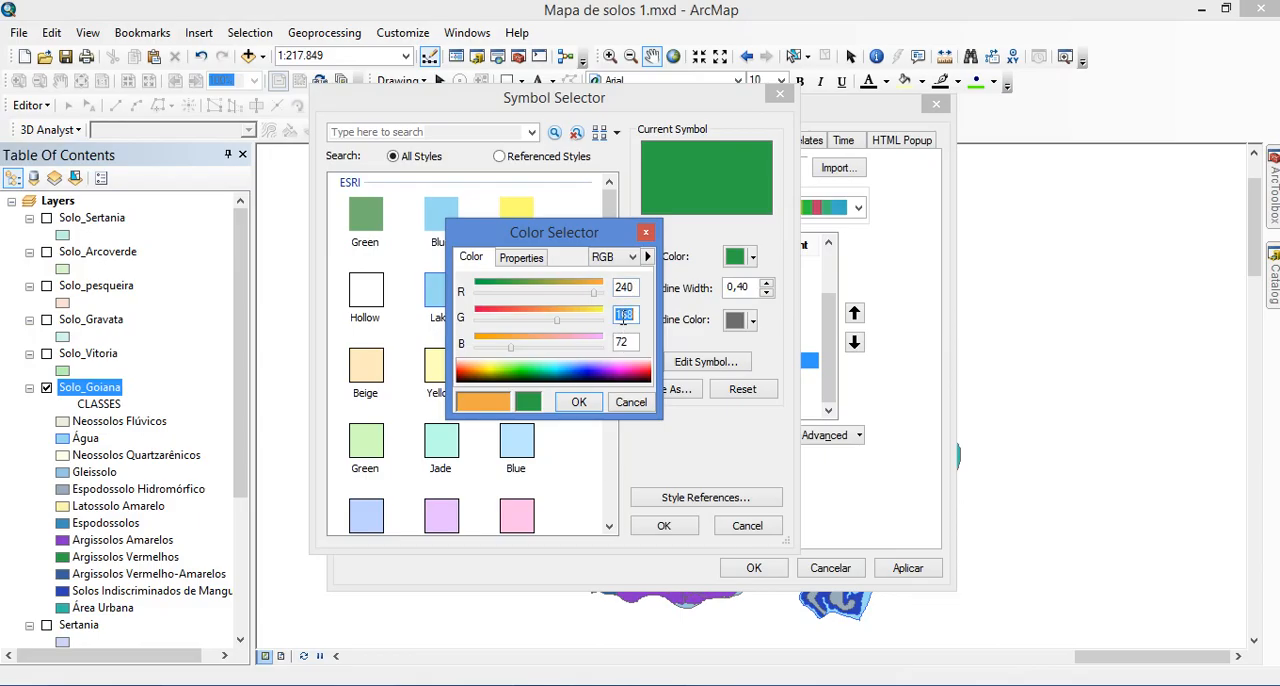
type("165")
key("Tab")
type("157")
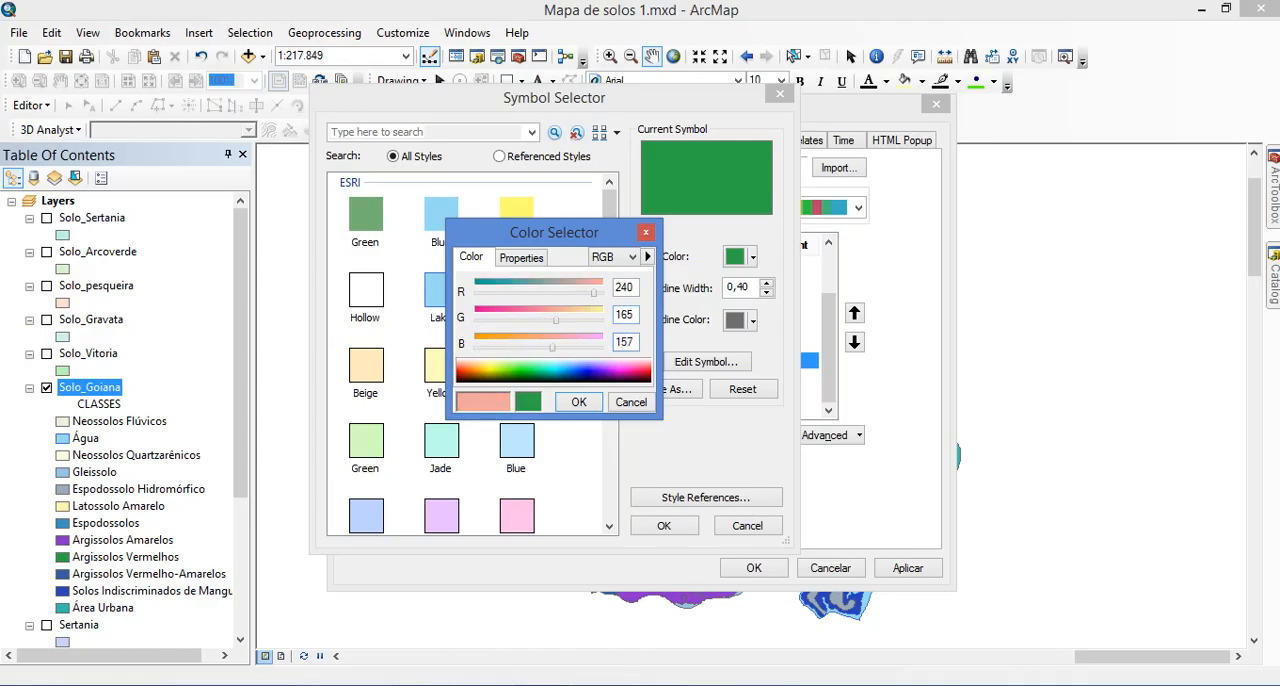
left_click(590, 402)
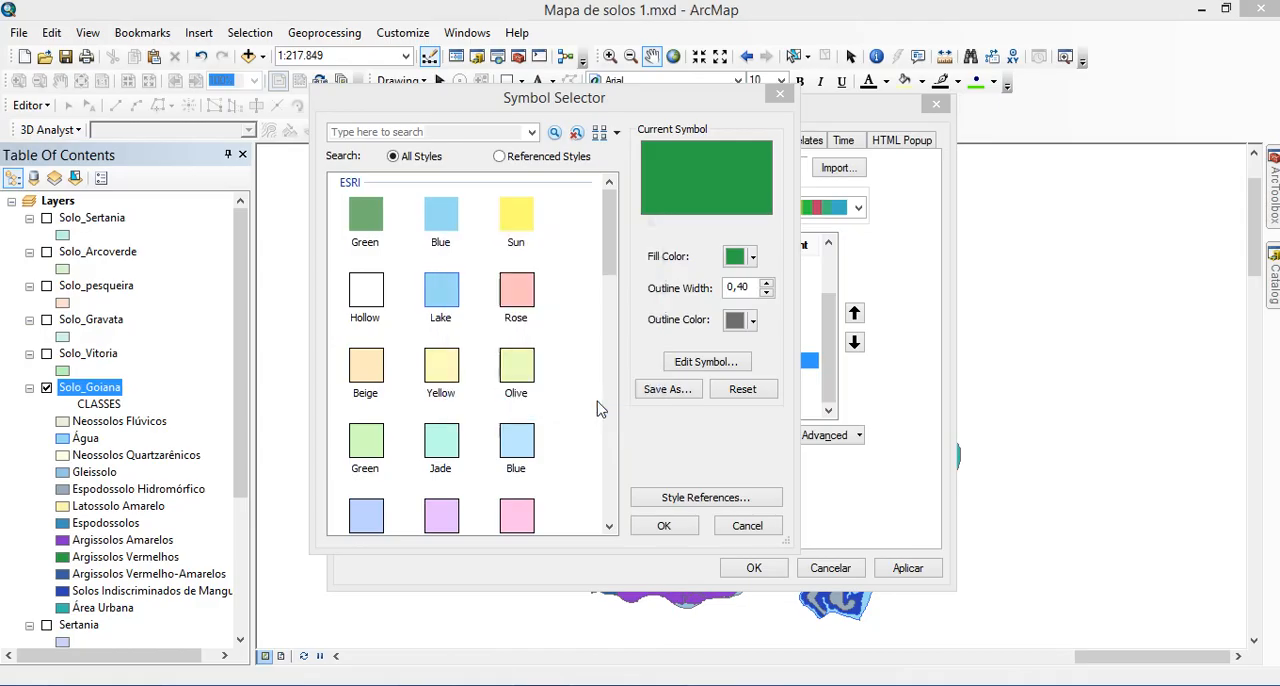
left_click(663, 526)
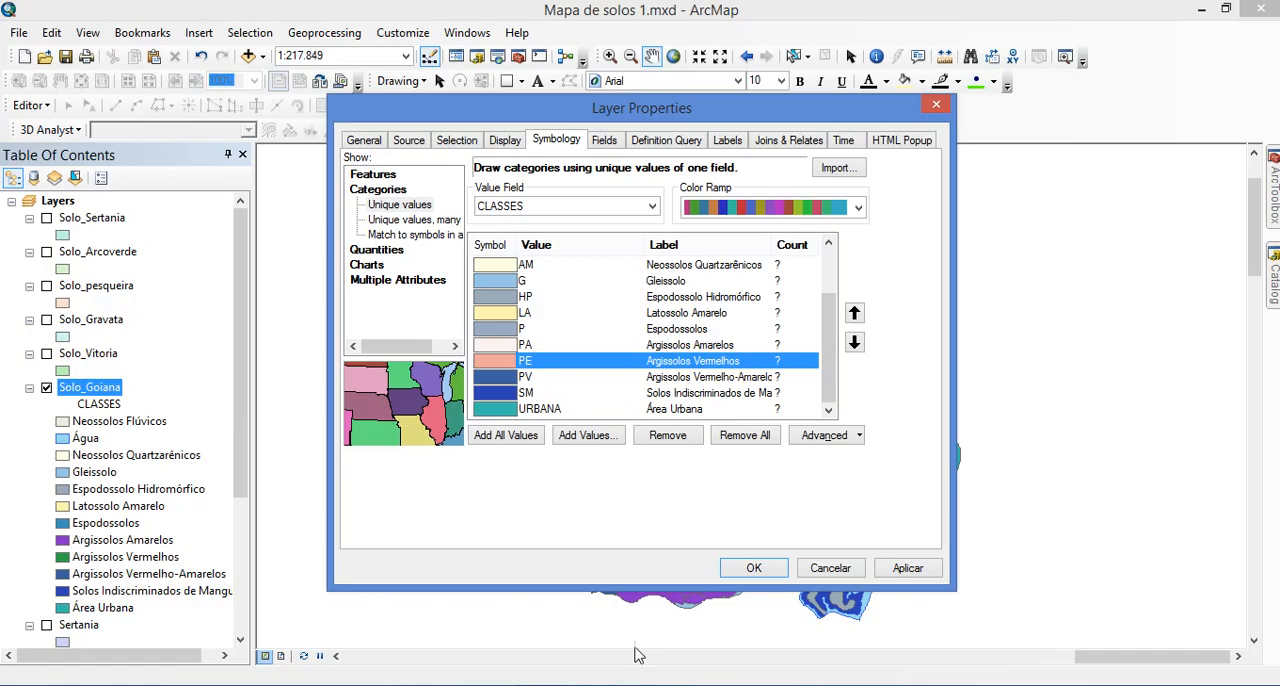
Check the photo viewer's soil chart, then open the custom fill colour of class PV, Argissolos Vermelho-Amarelos, in RGB mode in ArcMap
key("alt+Tab")
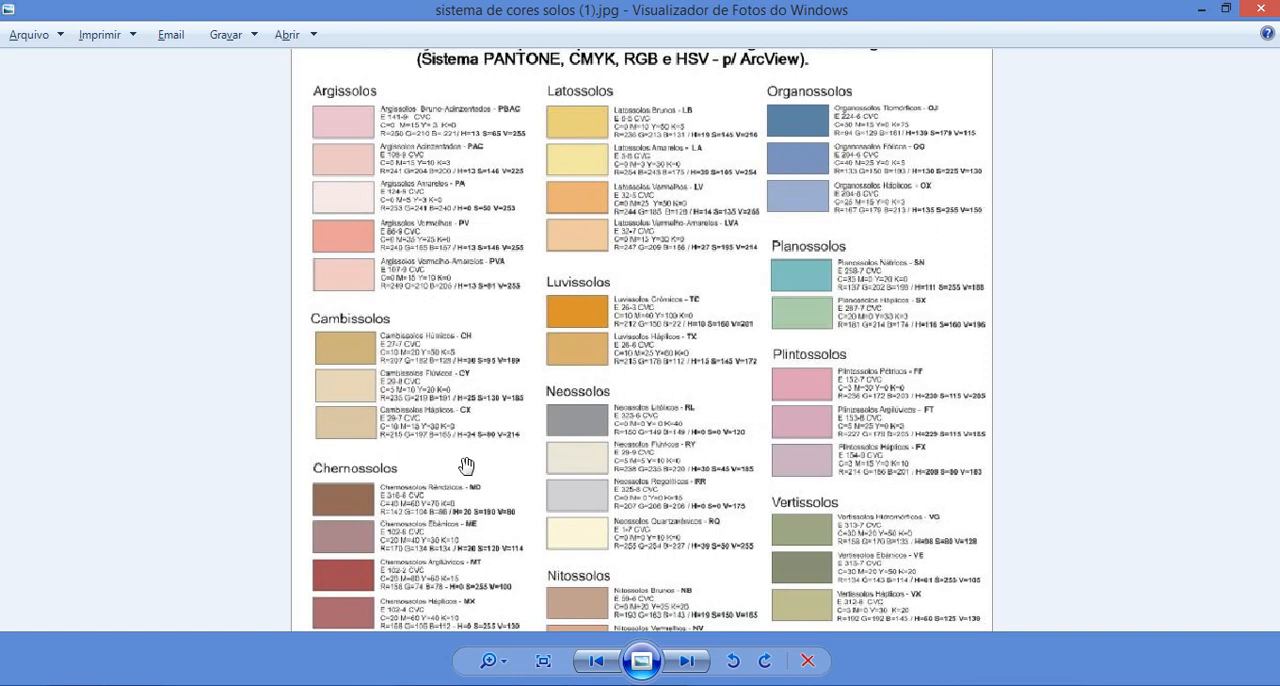
key("alt+Tab")
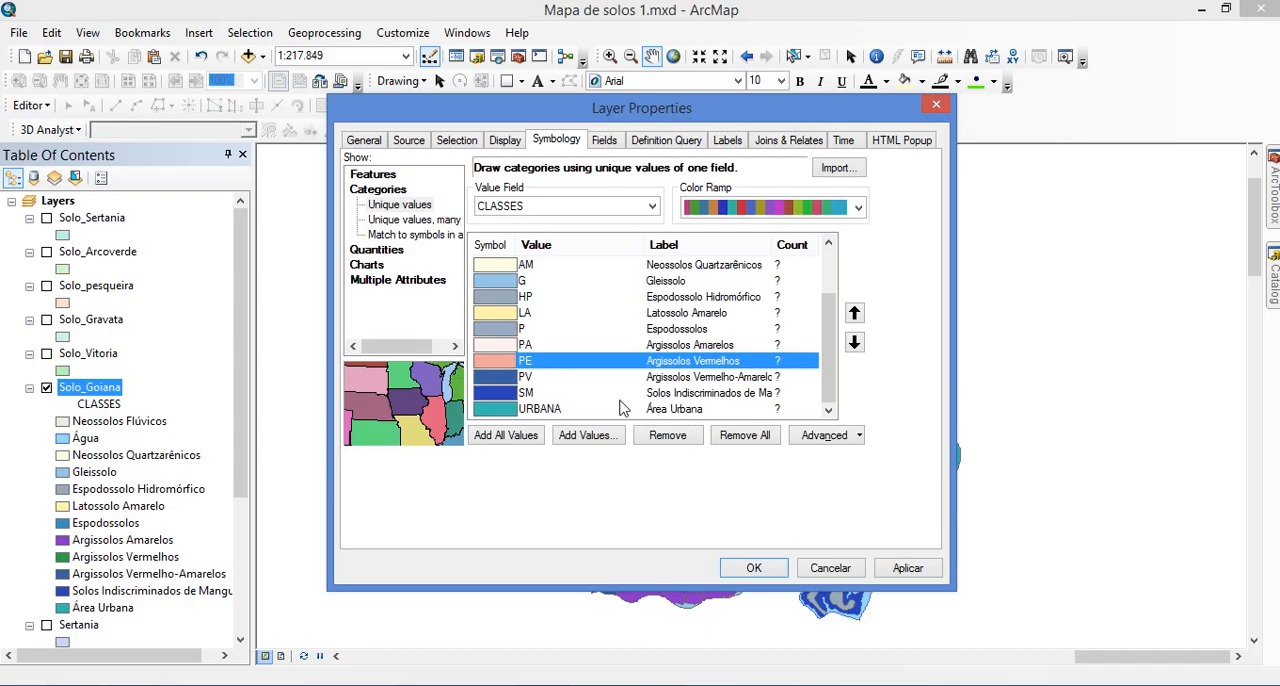
left_click(498, 378)
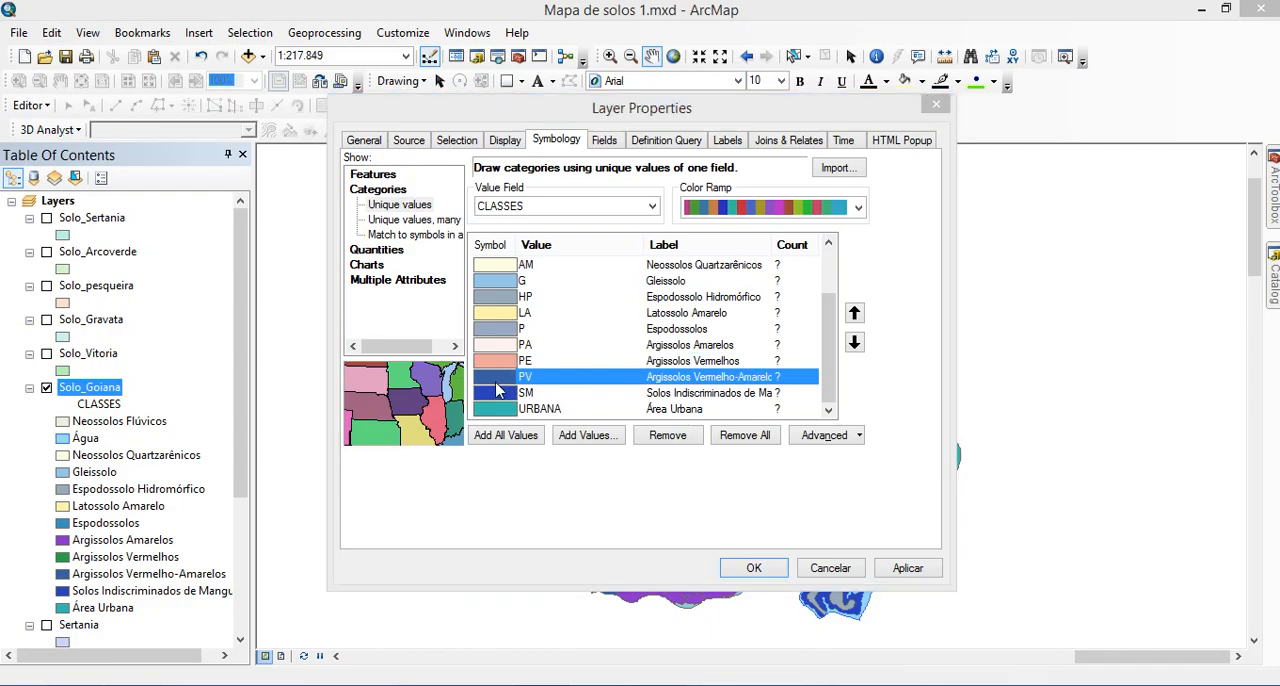
double_click(496, 378)
left_click(742, 257)
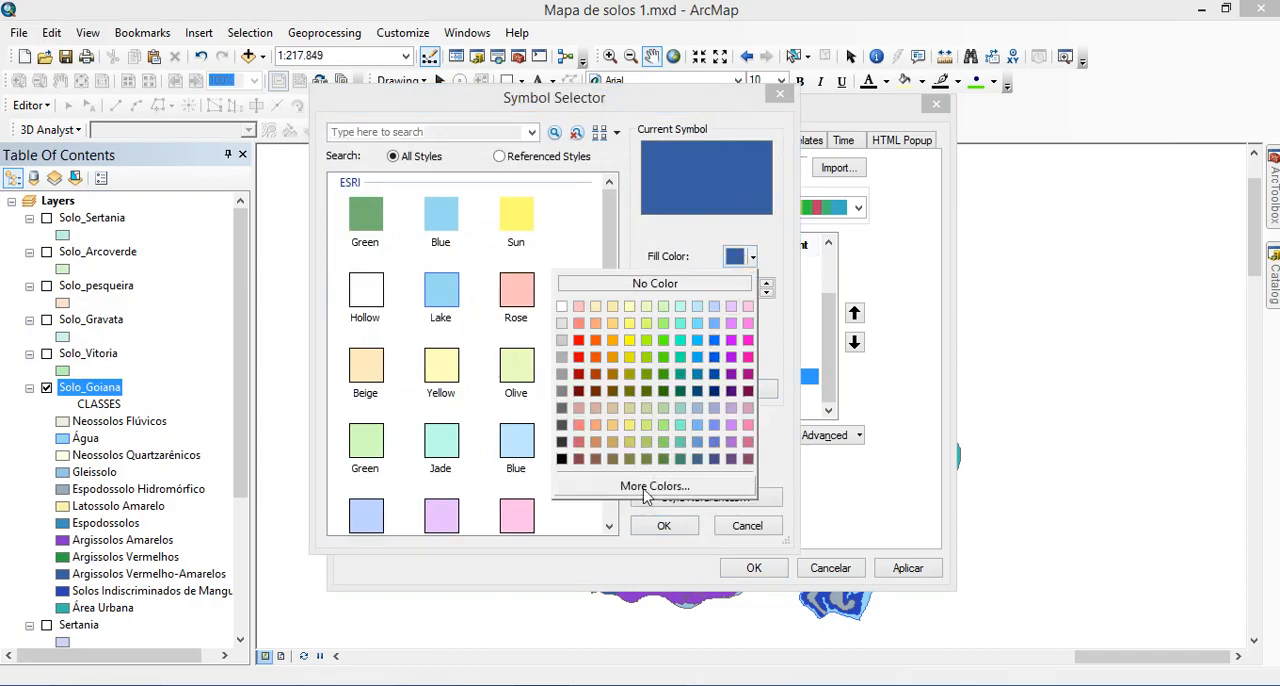
left_click(655, 486)
left_click(608, 257)
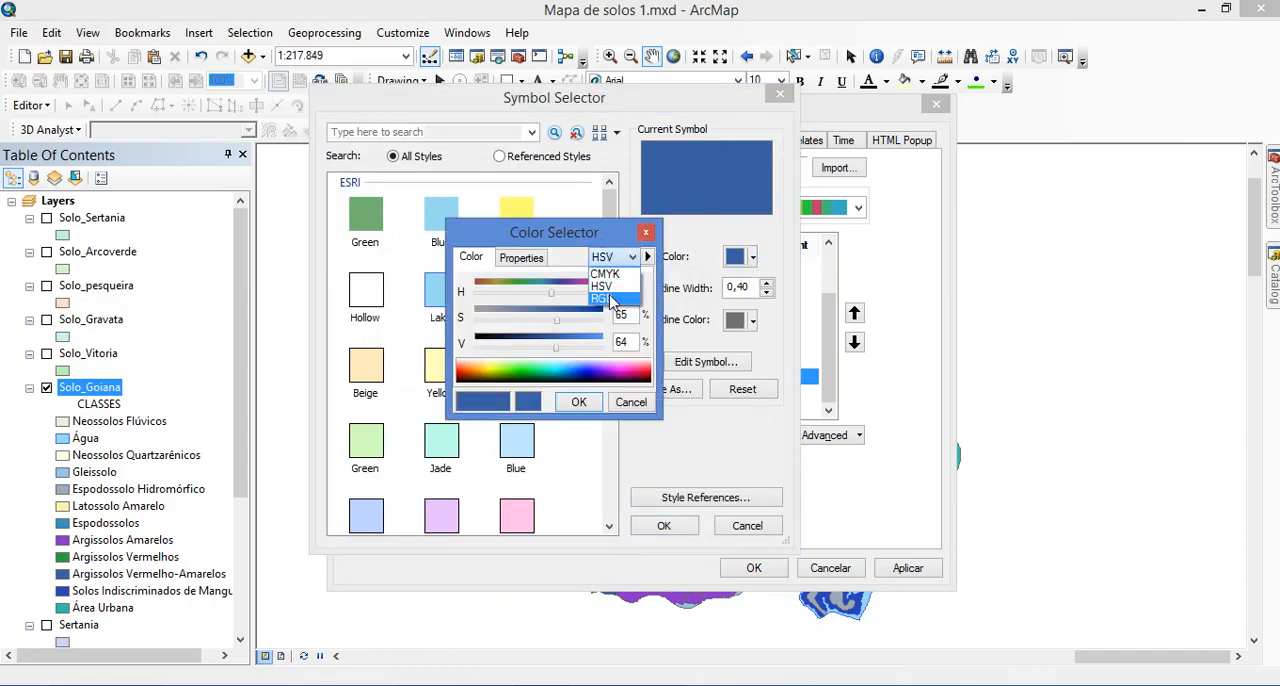
left_click(603, 298)
Set the PV fill colour to RGB 249, 210, 205 from the photo viewer's Argissolos Vermelho-Amarelos entry
key("alt+Tab")
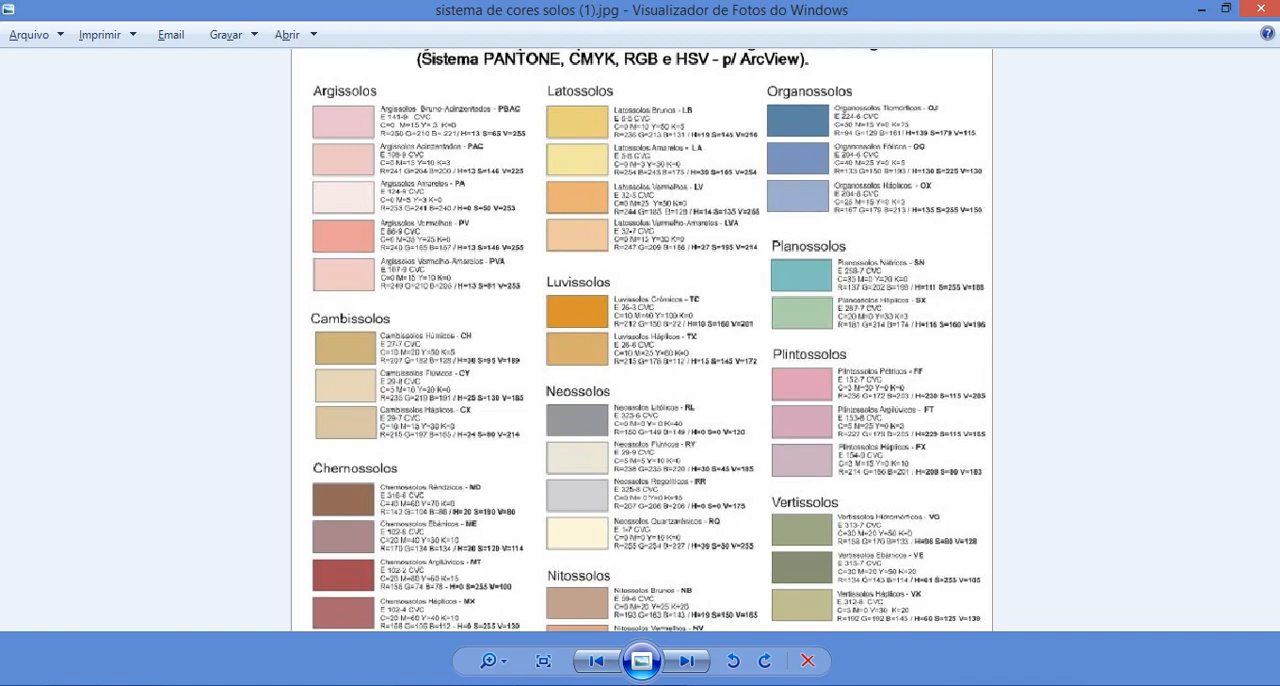
left_click(580, 685)
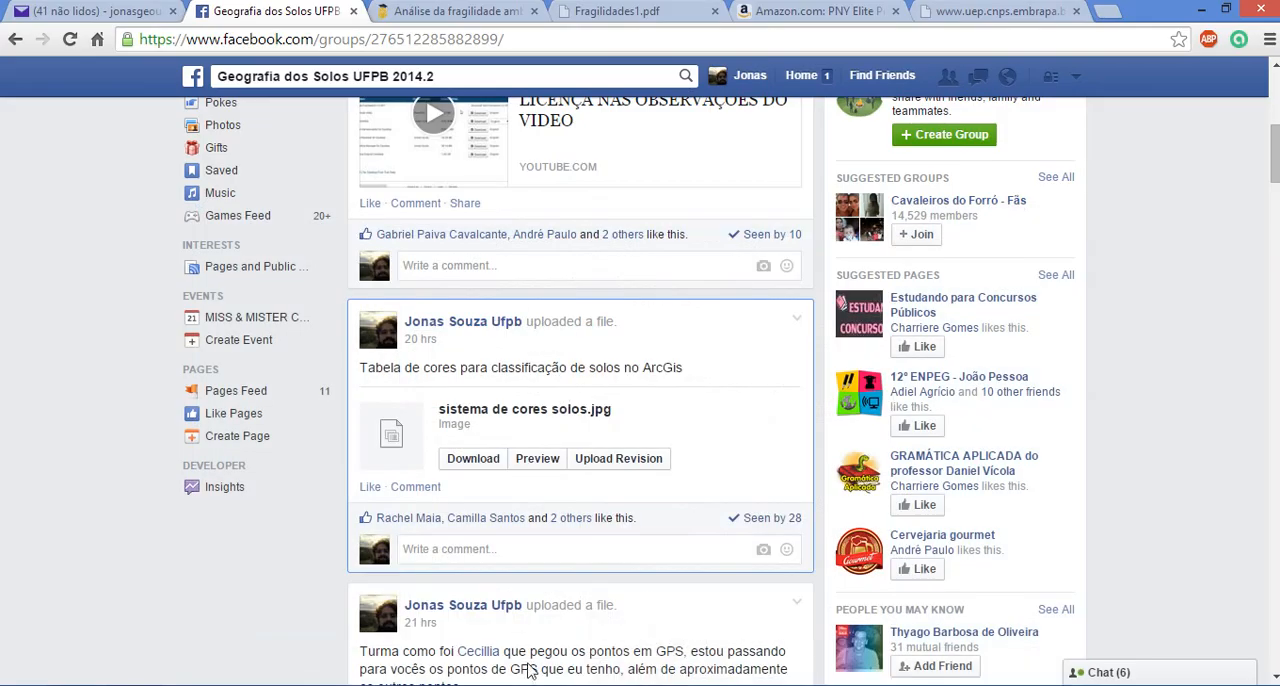
left_click(532, 685)
double_click(623, 288)
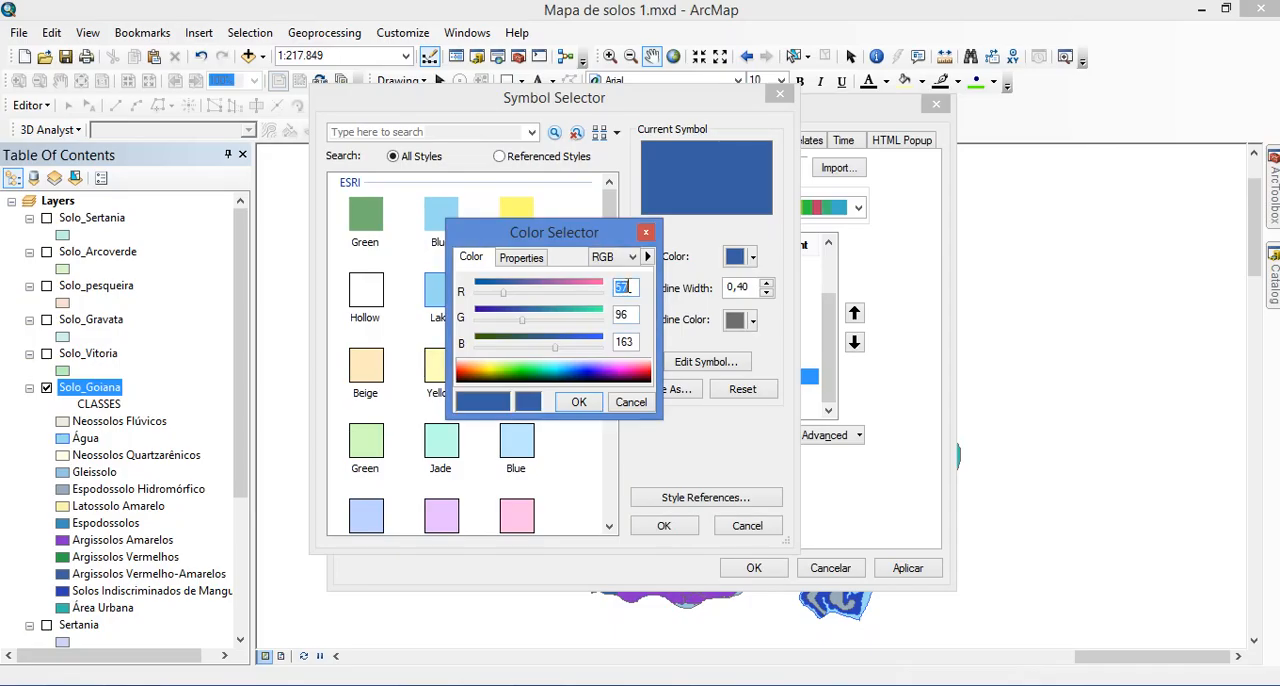
type("249")
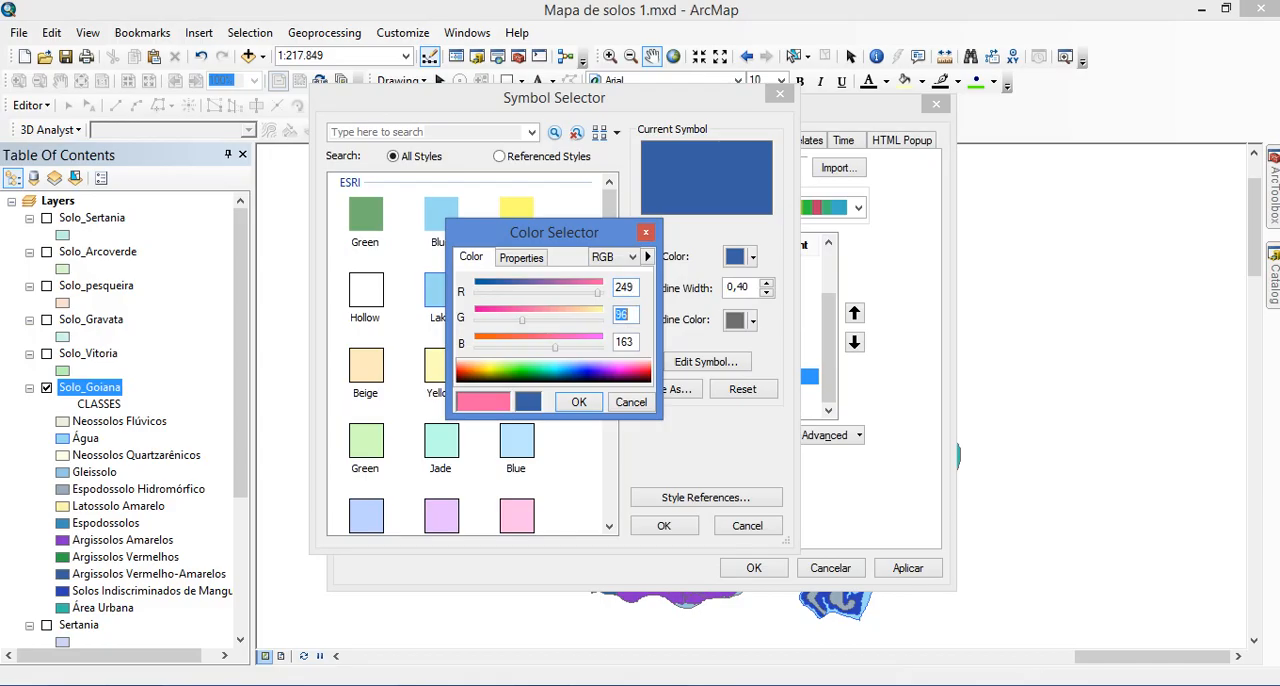
type("2102")
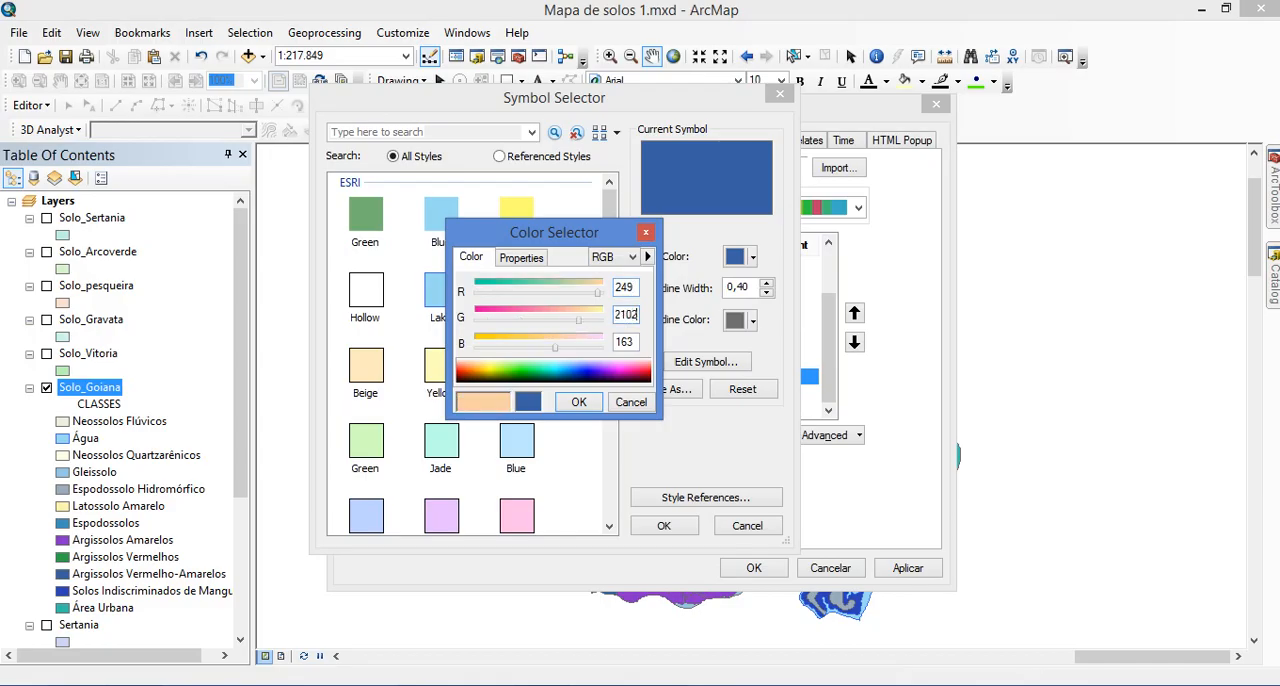
key("Tab")
type("205")
left_click(637, 314)
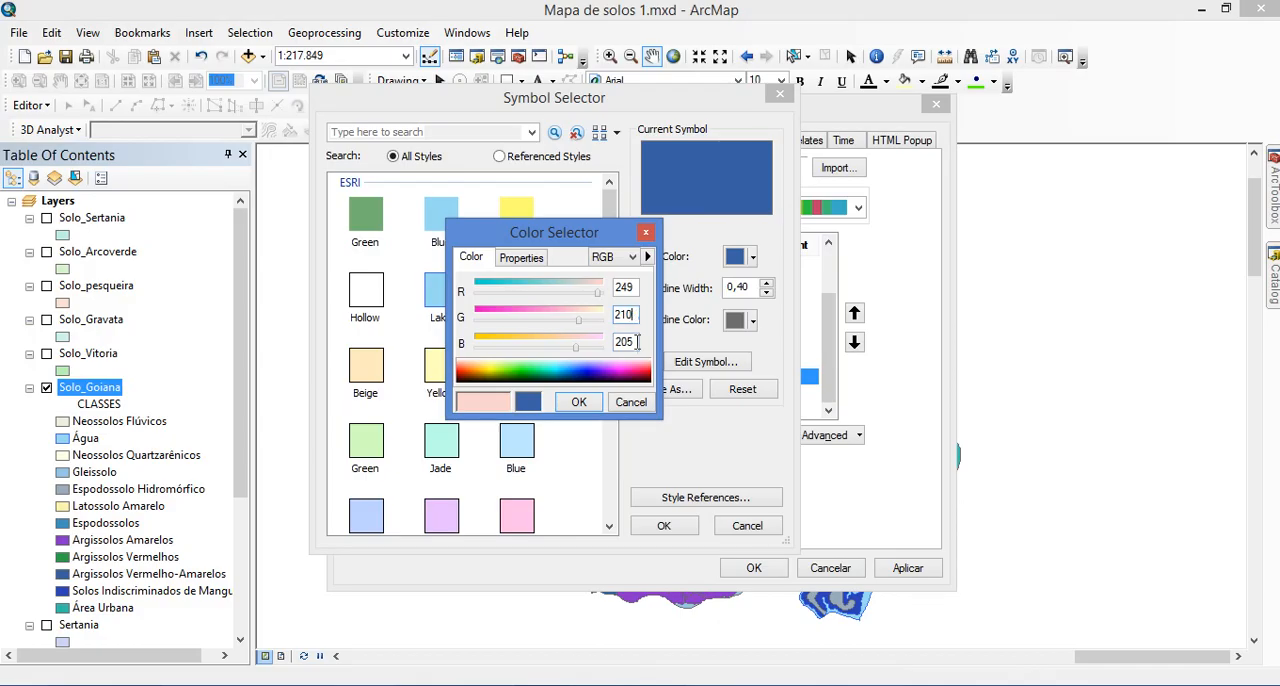
Recheck the PV colour values in the photo viewer's chart and accept the symbol in ArcMap
key("alt+Tab")
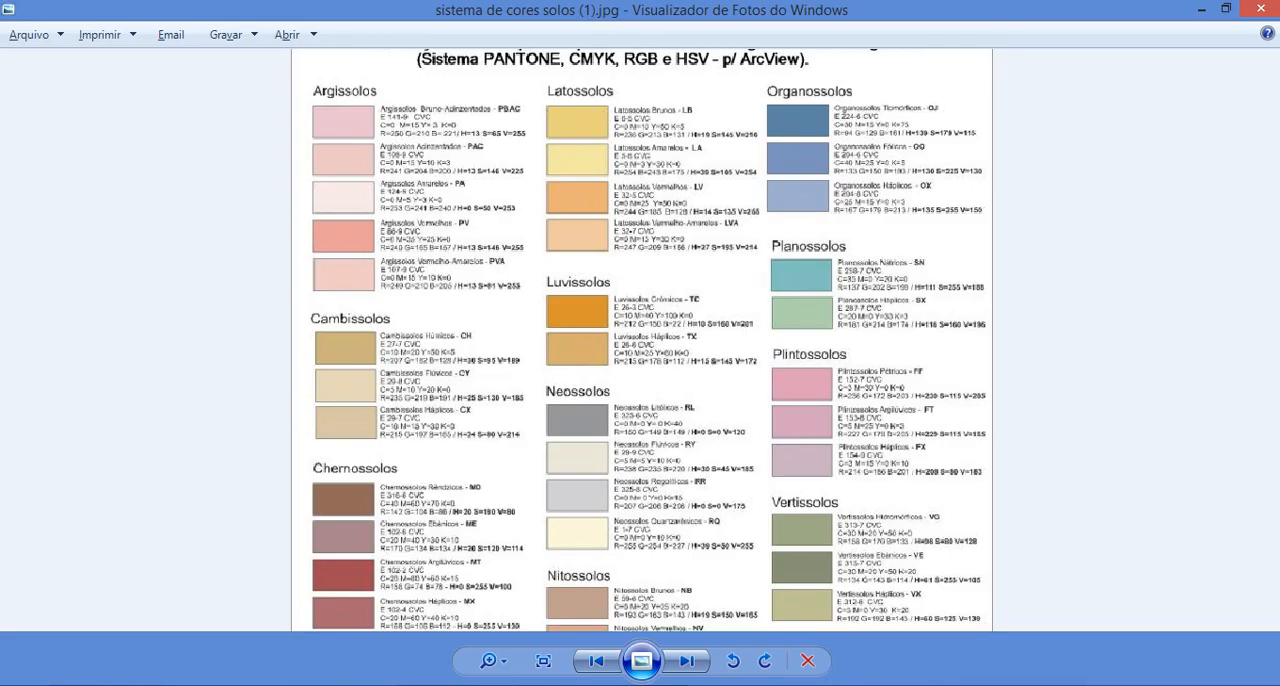
key("alt+Tab")
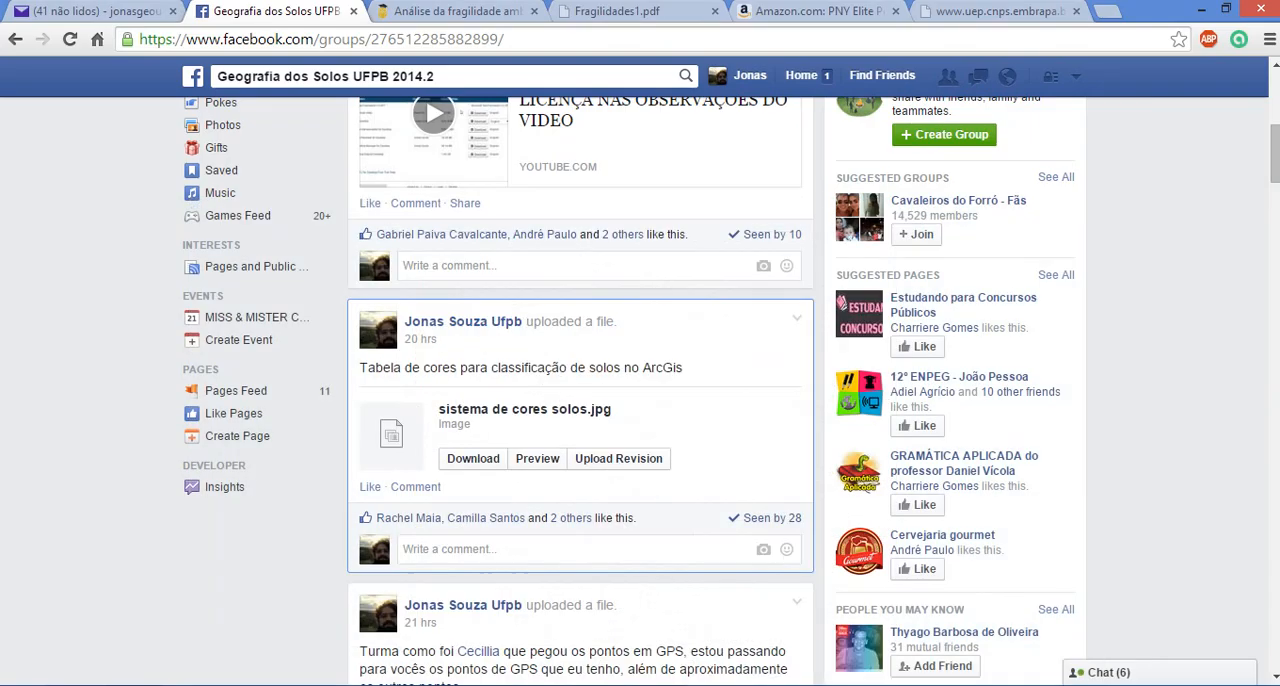
key("alt+Tab")
left_click(583, 404)
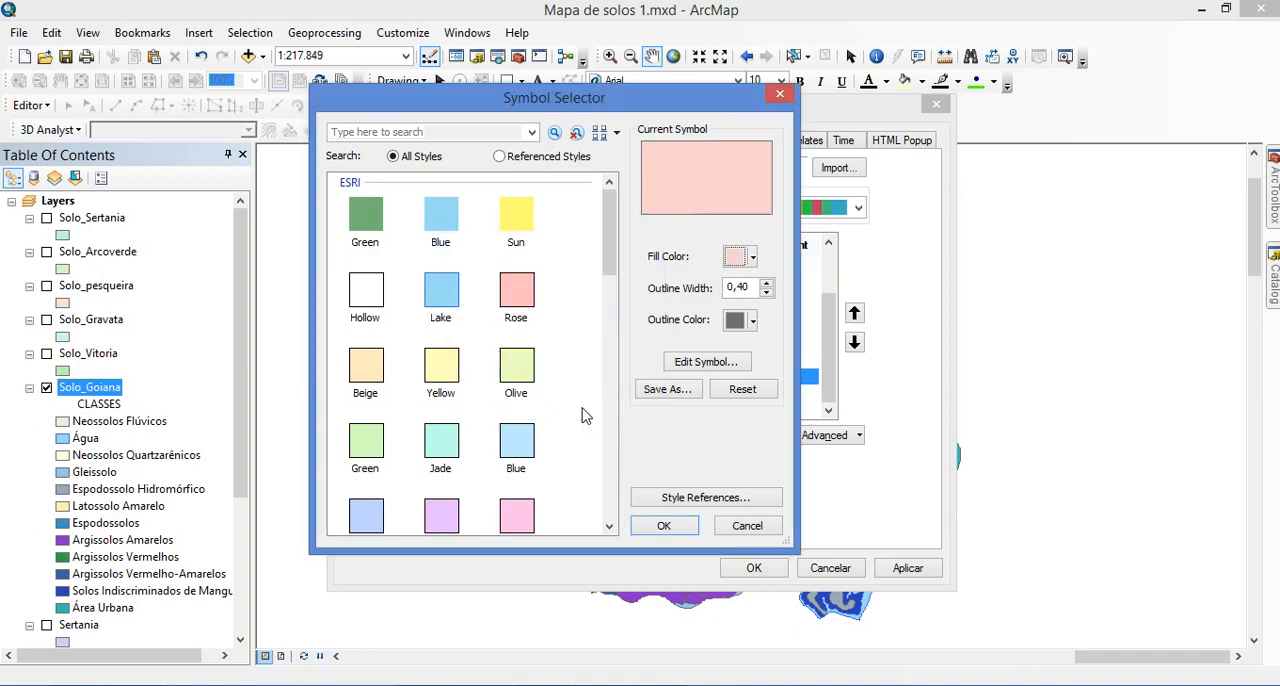
left_click(662, 527)
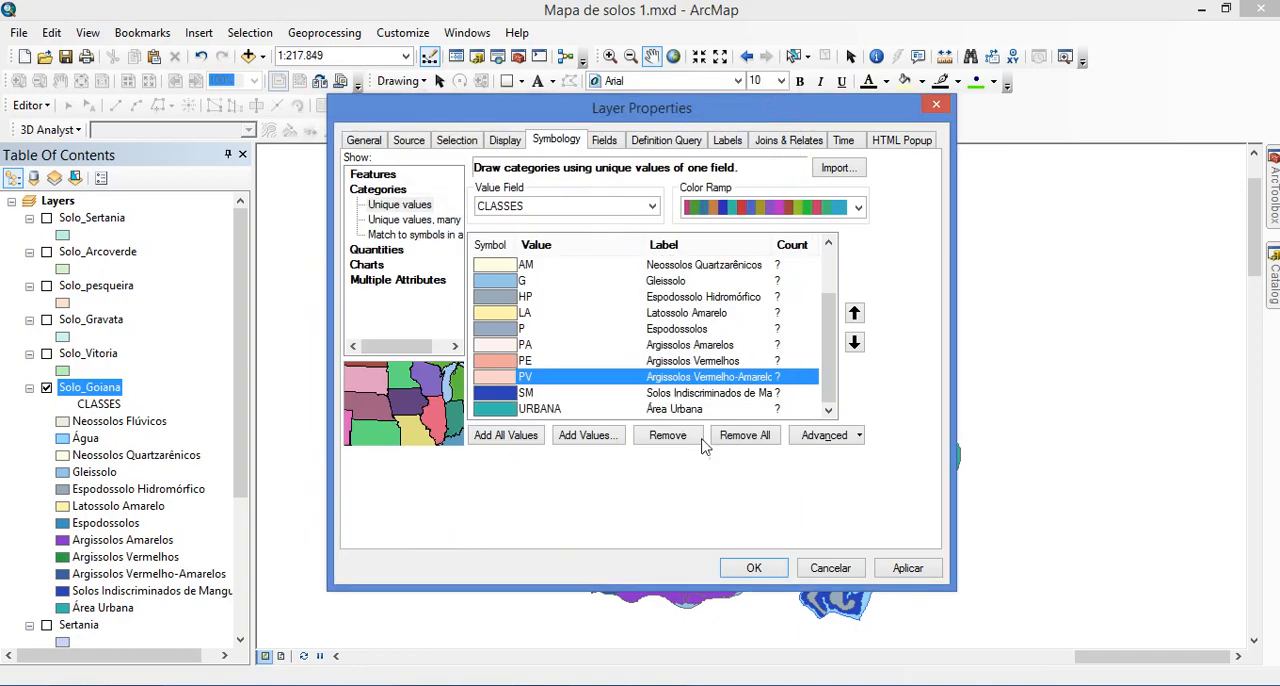
Consult the photo viewer's chart, fill the URBANA class with orange in ArcMap and apply the symbology to Solo_Goiana
key("alt+Tab")
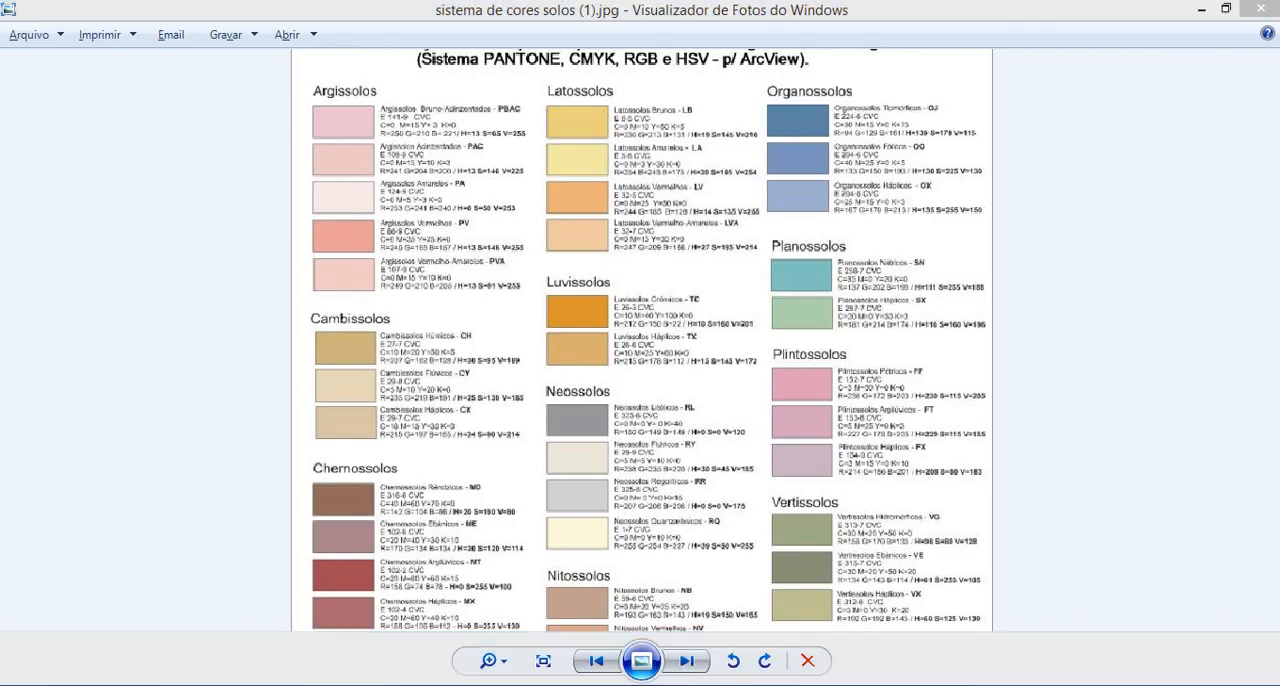
key("alt+Tab")
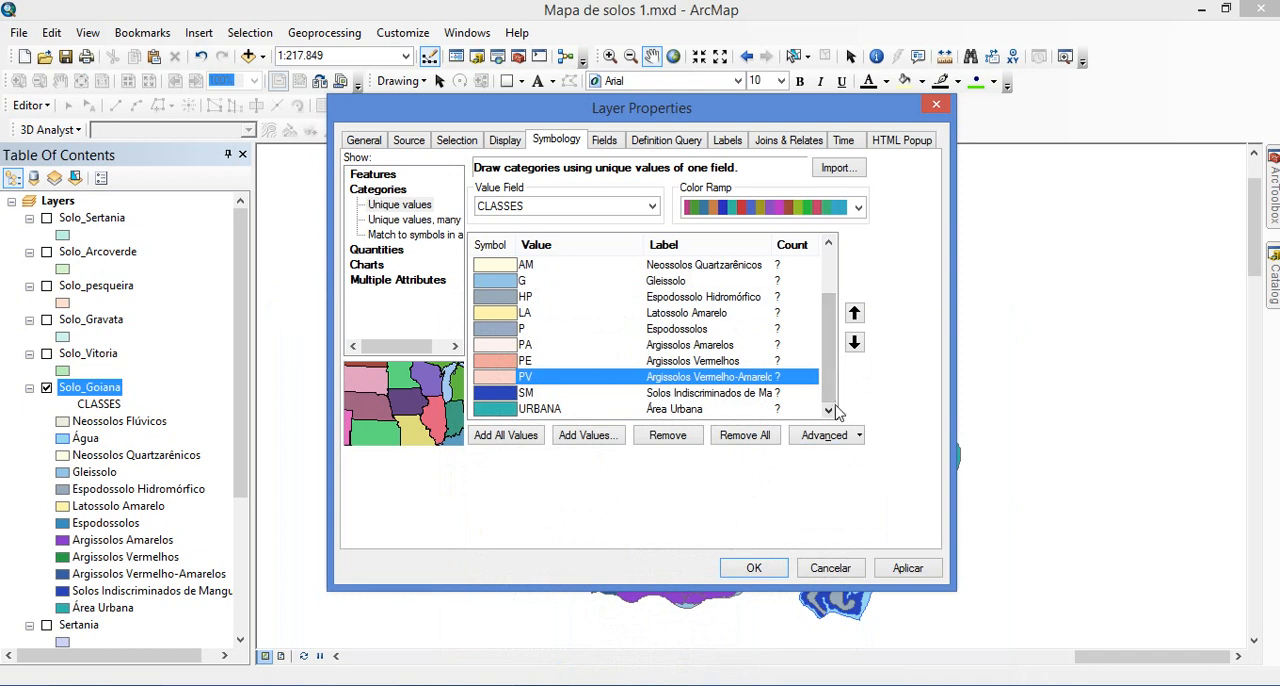
mouse_move(829, 386)
left_mouse_down()
mouse_move(827, 340)
mouse_move(826, 397)
left_mouse_up()
double_click(500, 410)
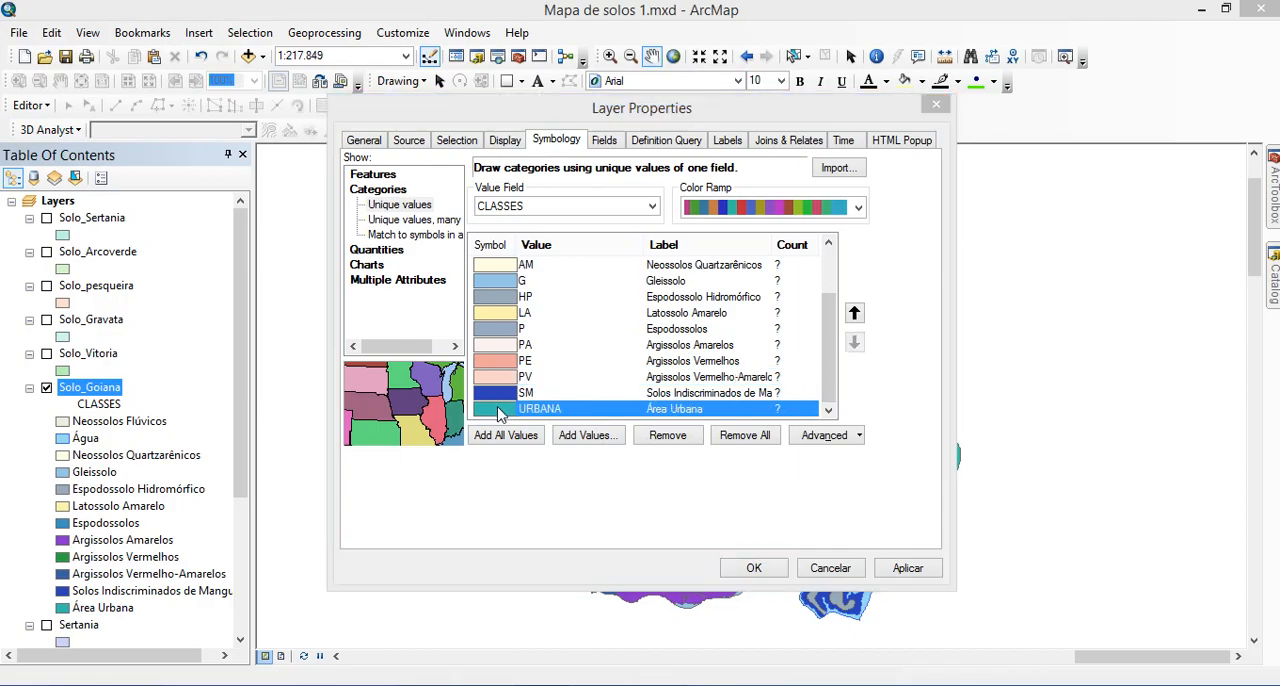
left_click(752, 257)
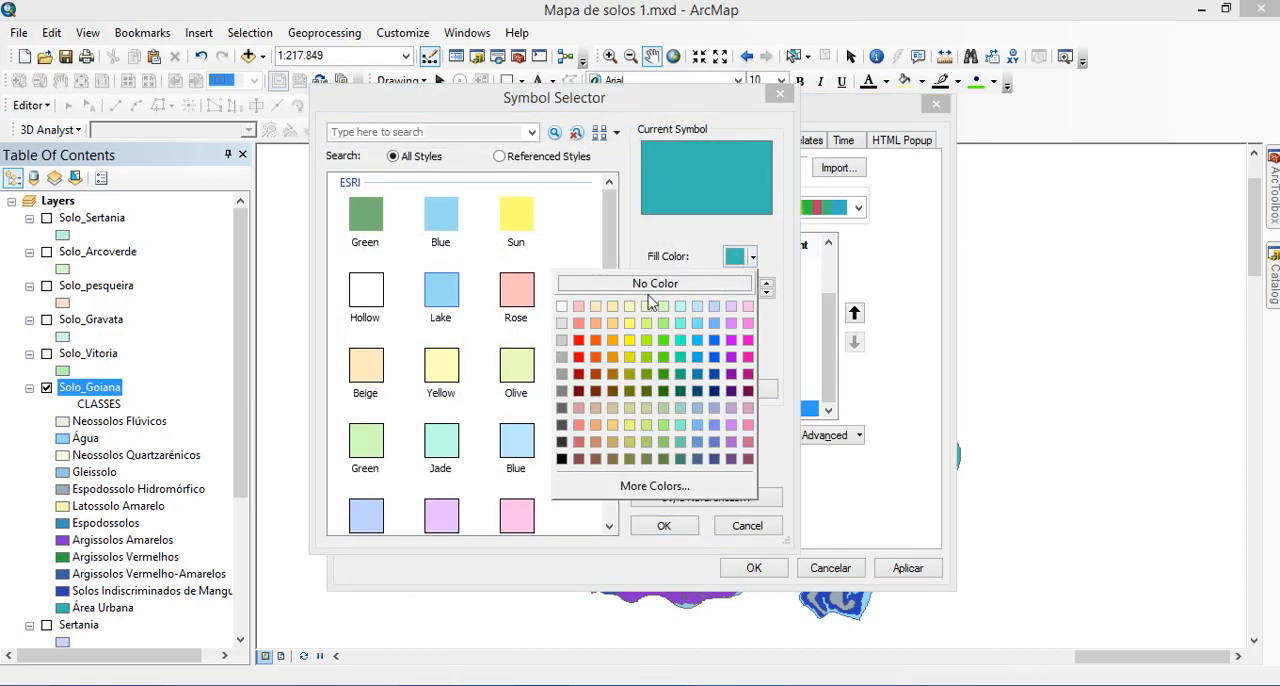
left_click(612, 340)
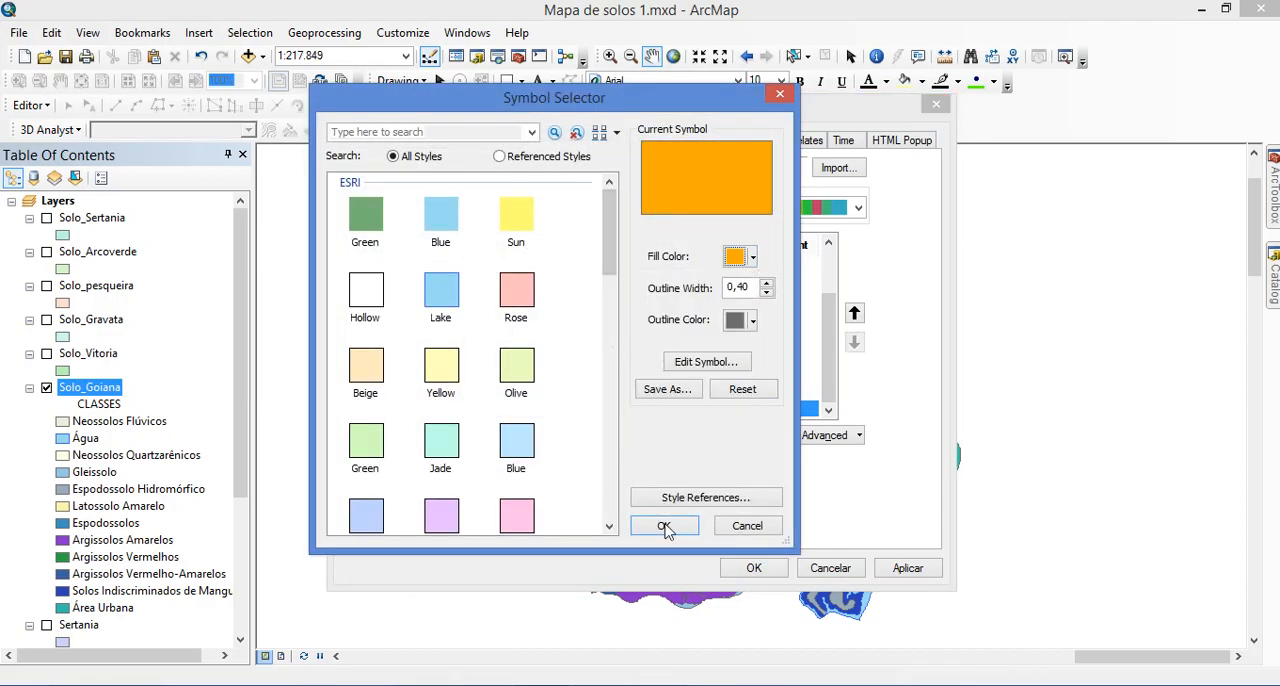
left_click(665, 527)
left_click(753, 567)
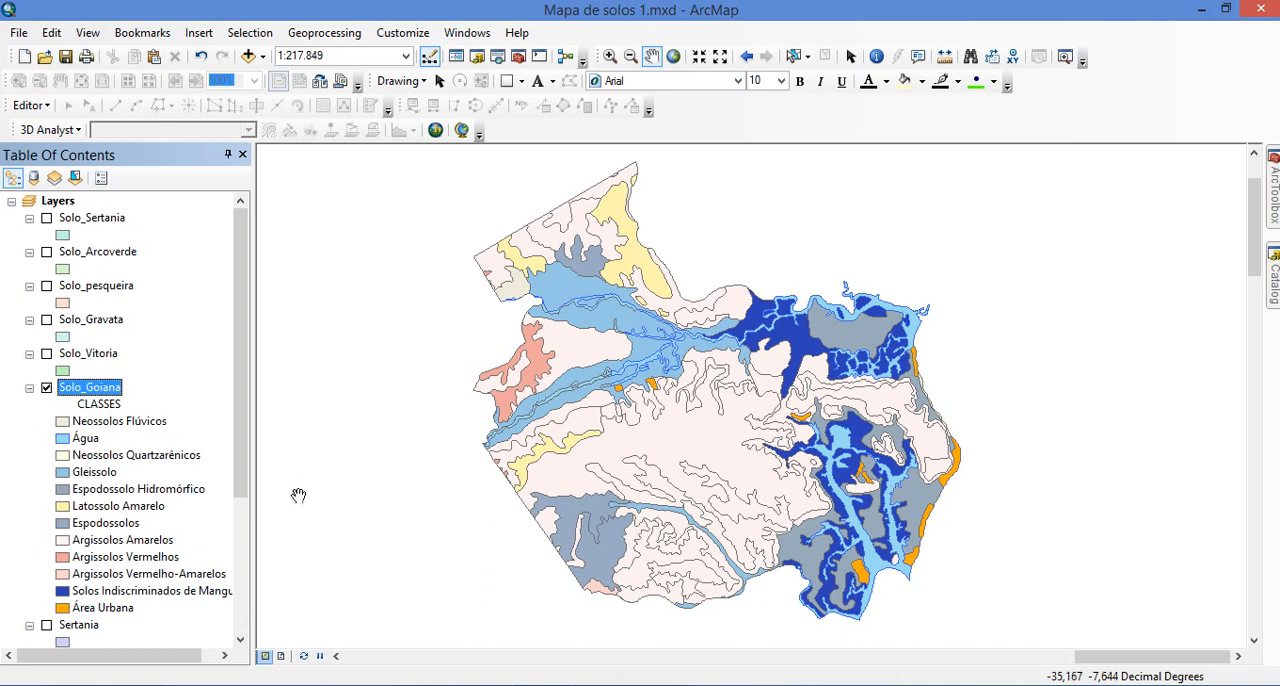
Save the map document with the recoloured Solo_Goiana classes
left_click_drag(240, 460, 238, 490)
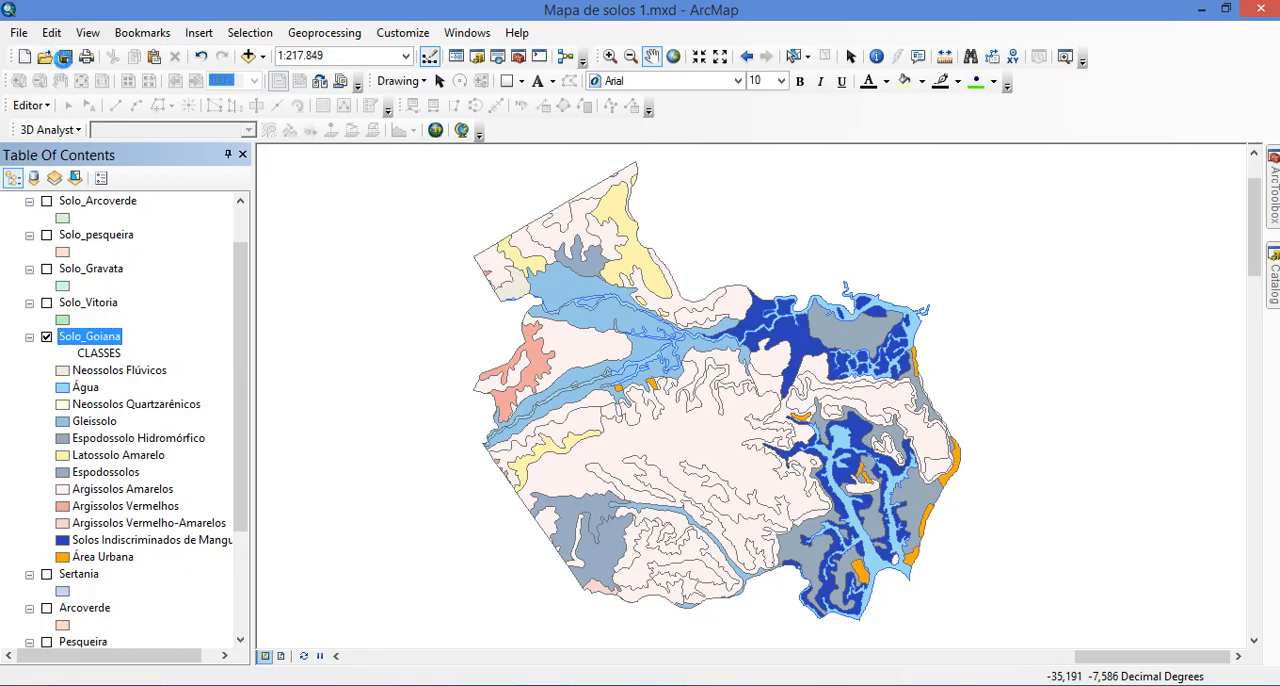
left_click(64, 58)
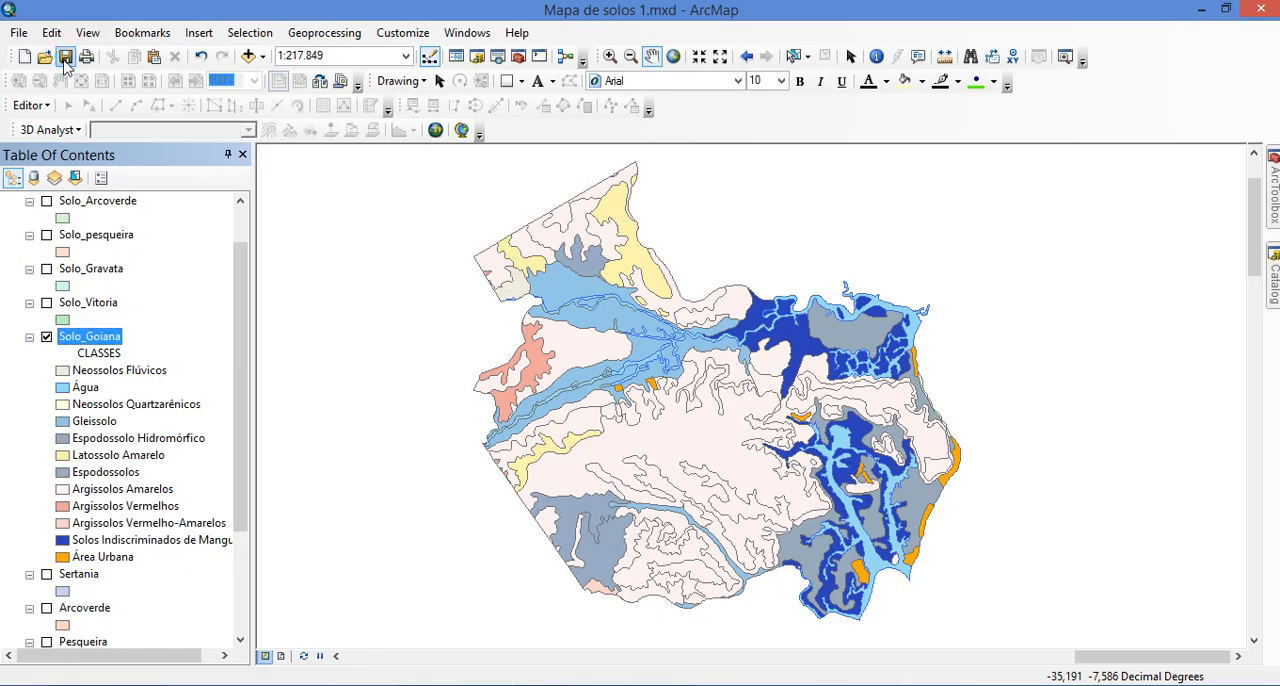
left_click(566, 685)
left_click(566, 685)
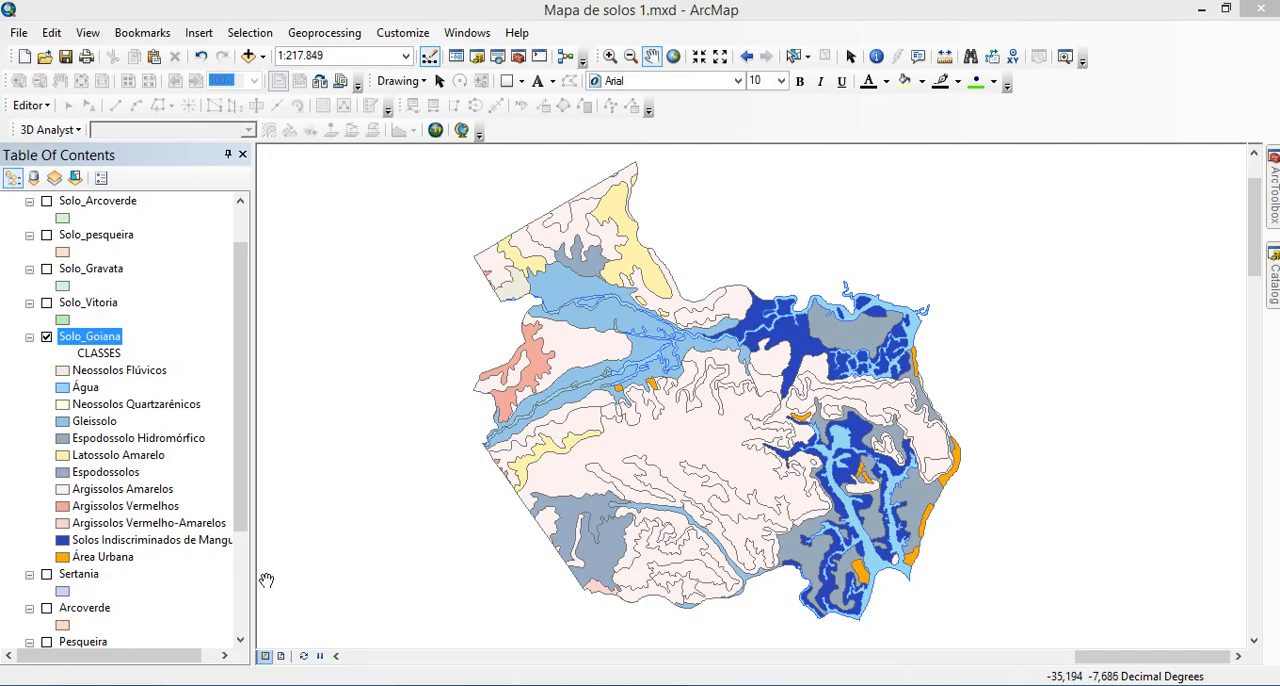
Switch to the page layout and fit the data frame's extent to the Solo_Goiana layer
left_click(281, 657)
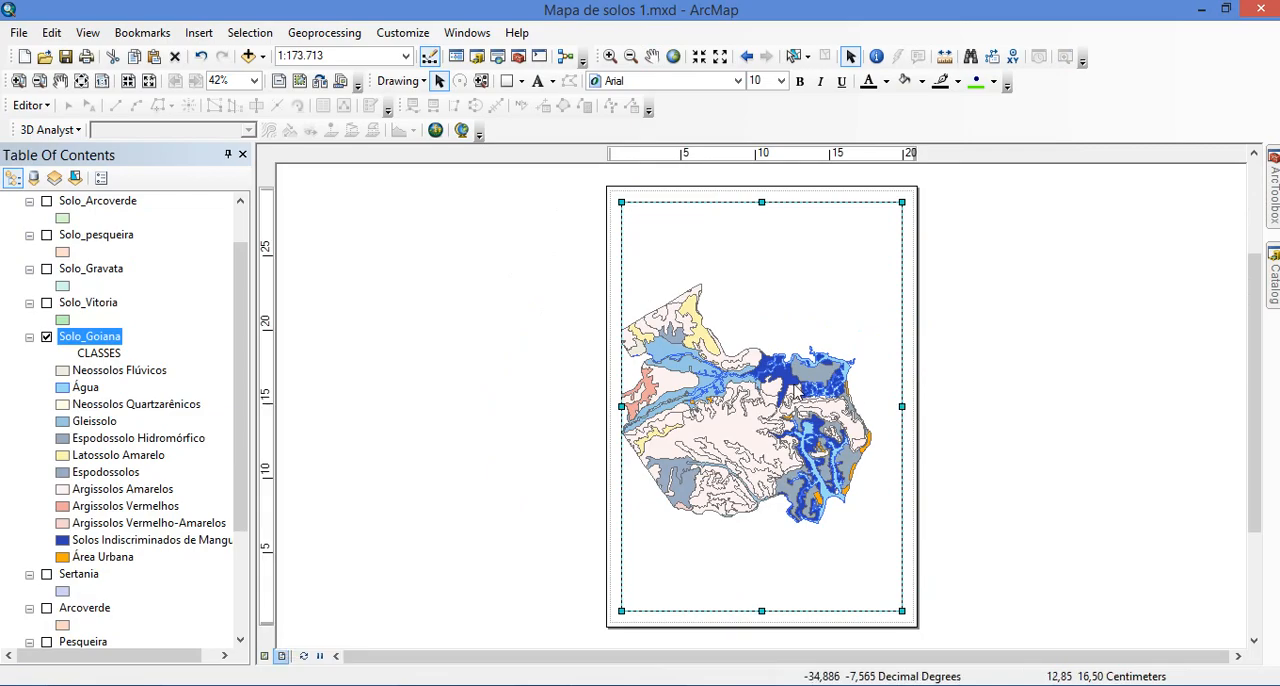
left_click(62, 84)
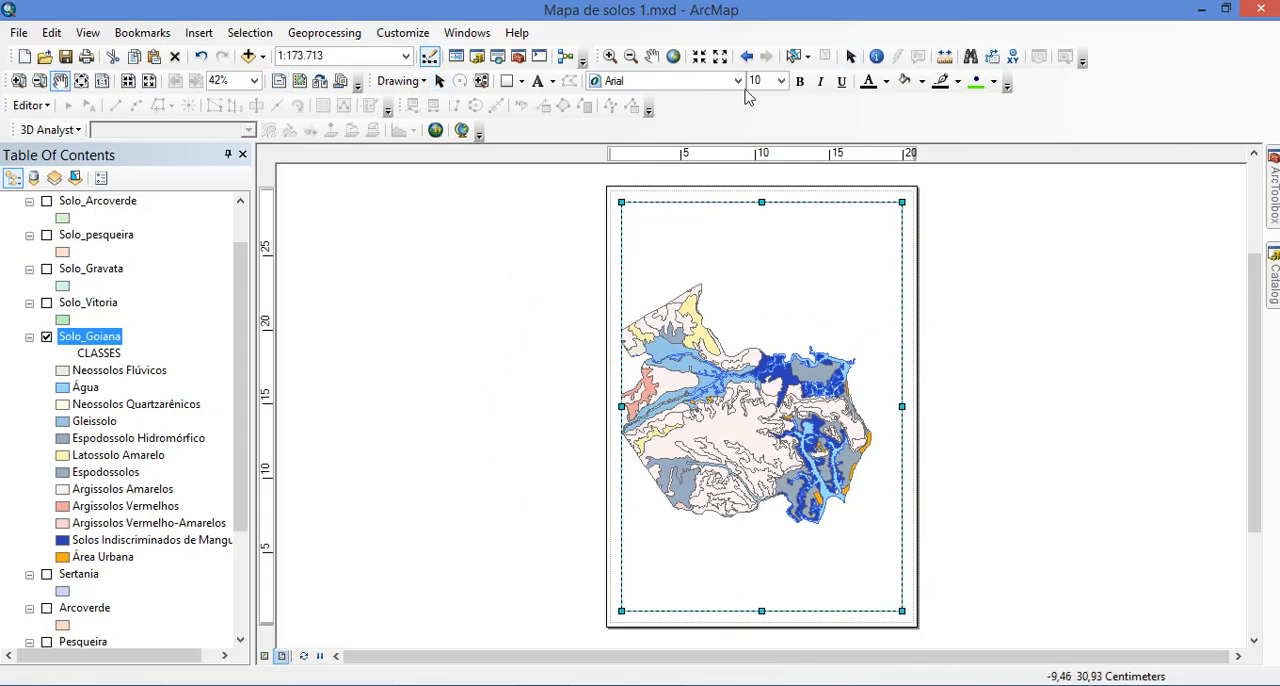
left_click(672, 57)
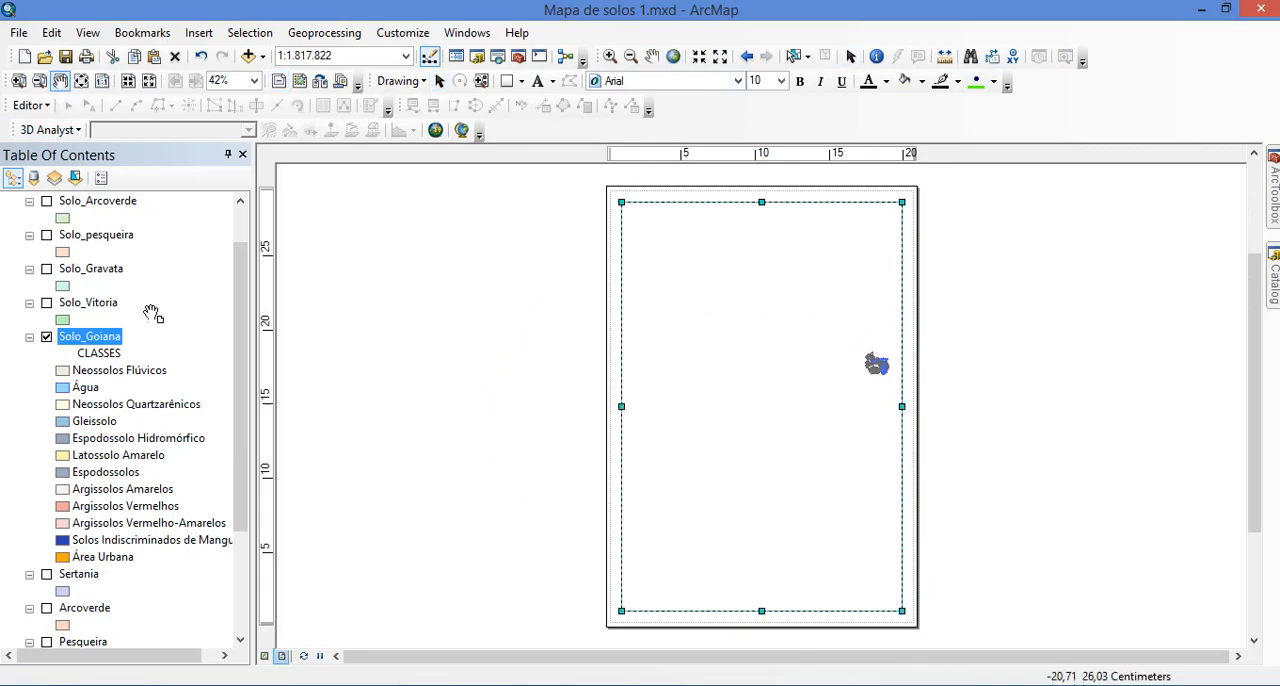
right_click(92, 339)
left_click(165, 376)
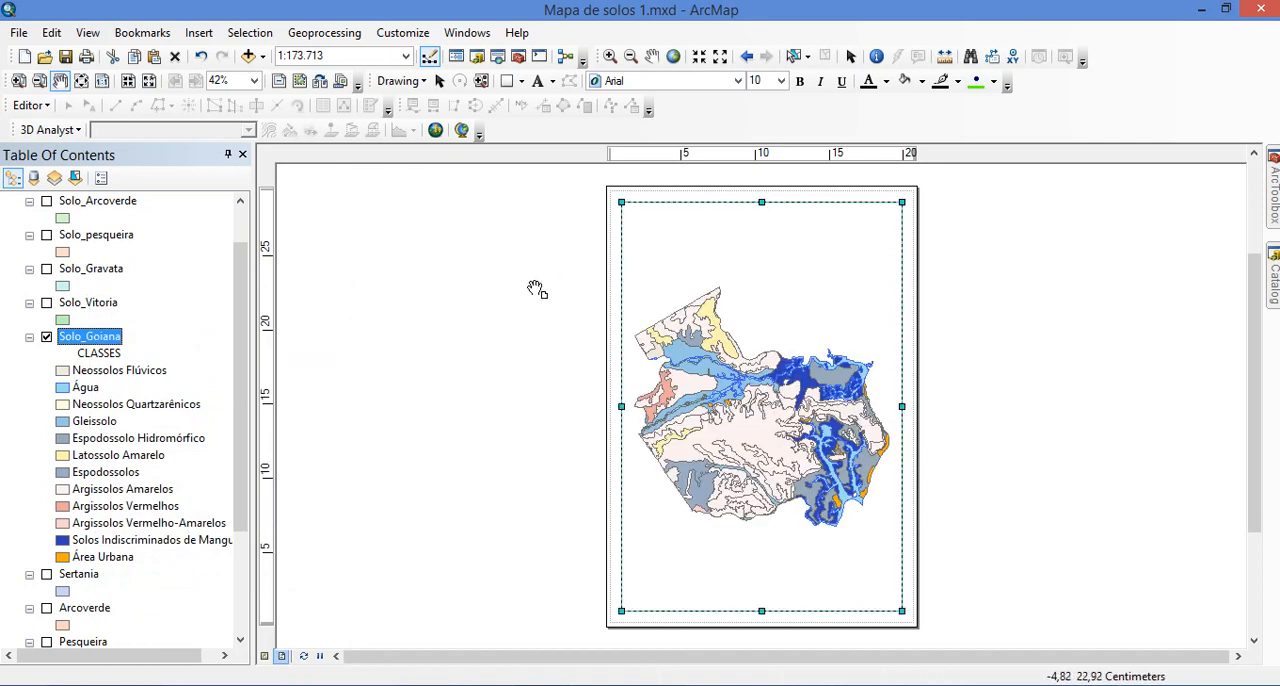
Shorten the data frame by raising its lower edge to about 8 cm on the page's vertical ruler
left_click(851, 56)
left_click(1045, 349)
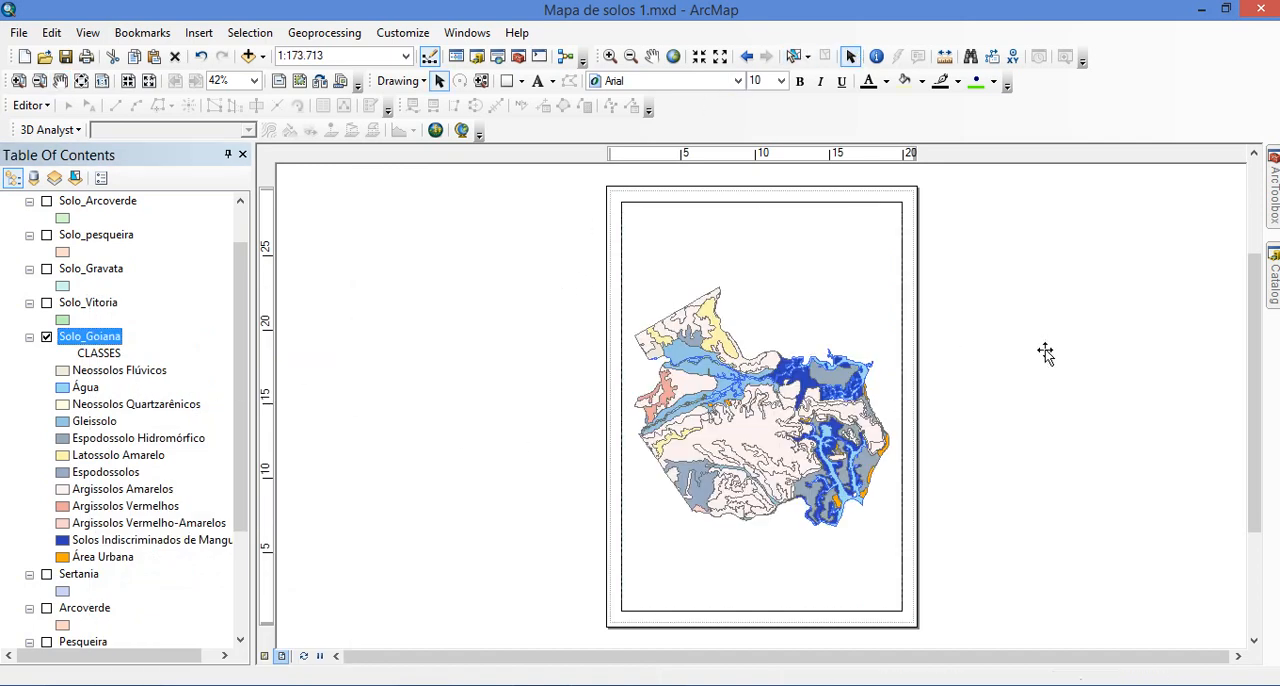
left_click(799, 547)
left_click_drag(759, 612, 766, 506)
left_click(415, 452)
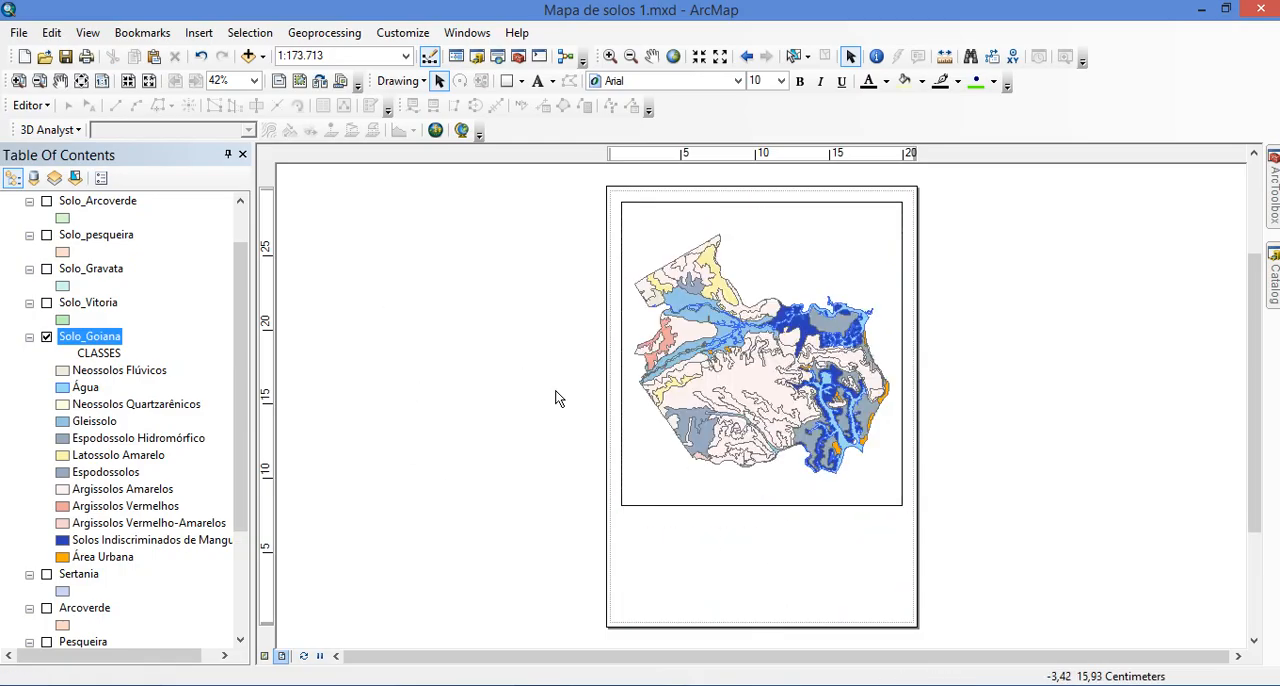
Insert a text element near the top of the data frame reading "Mapa de Solos de Goiana"
left_click(199, 33)
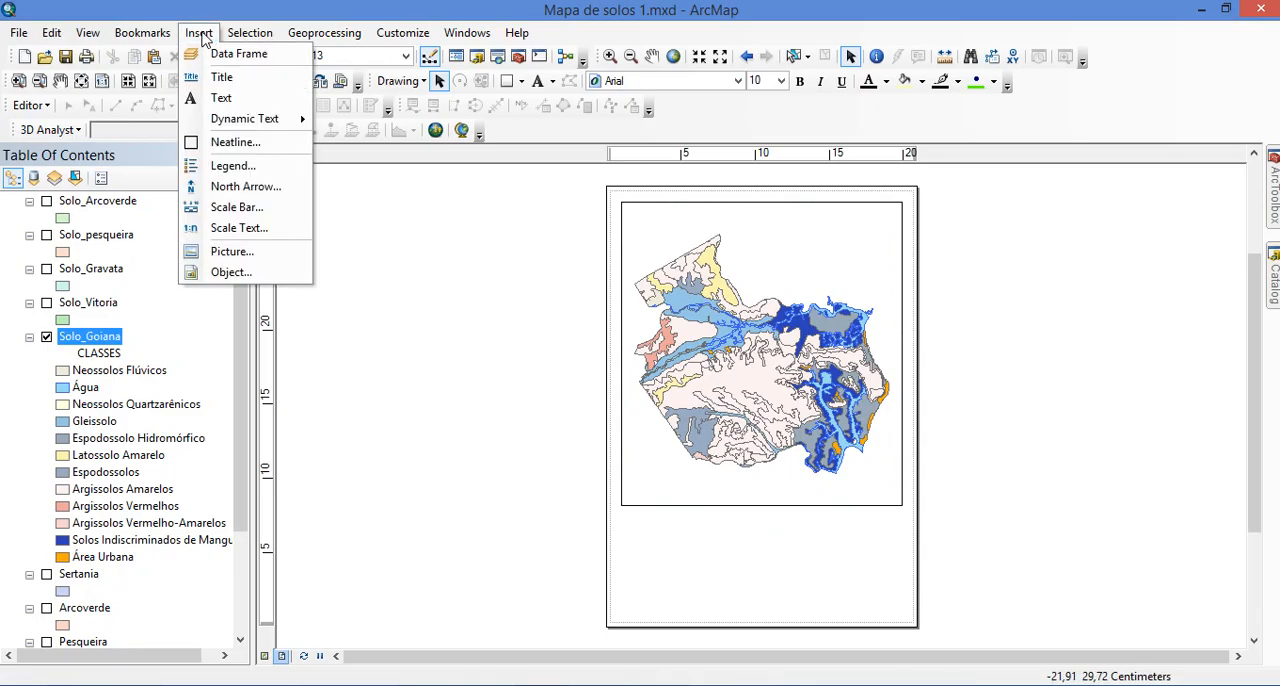
left_click(215, 96)
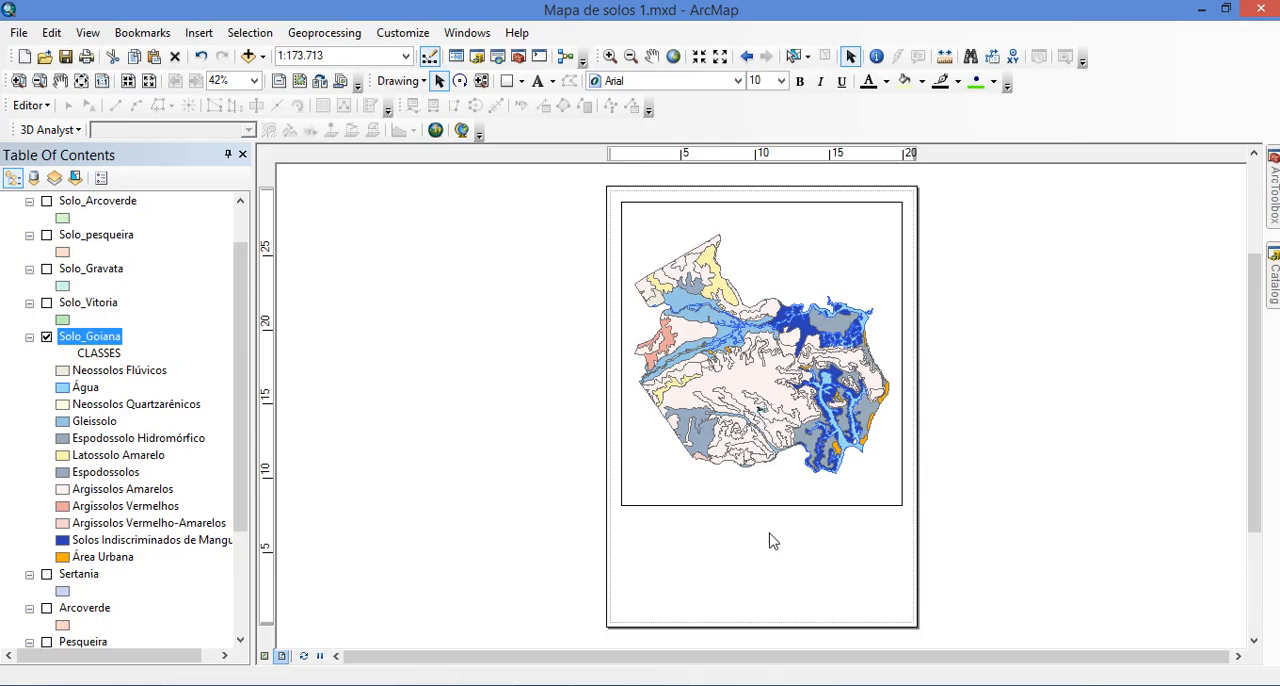
left_click(762, 230)
double_click(762, 230)
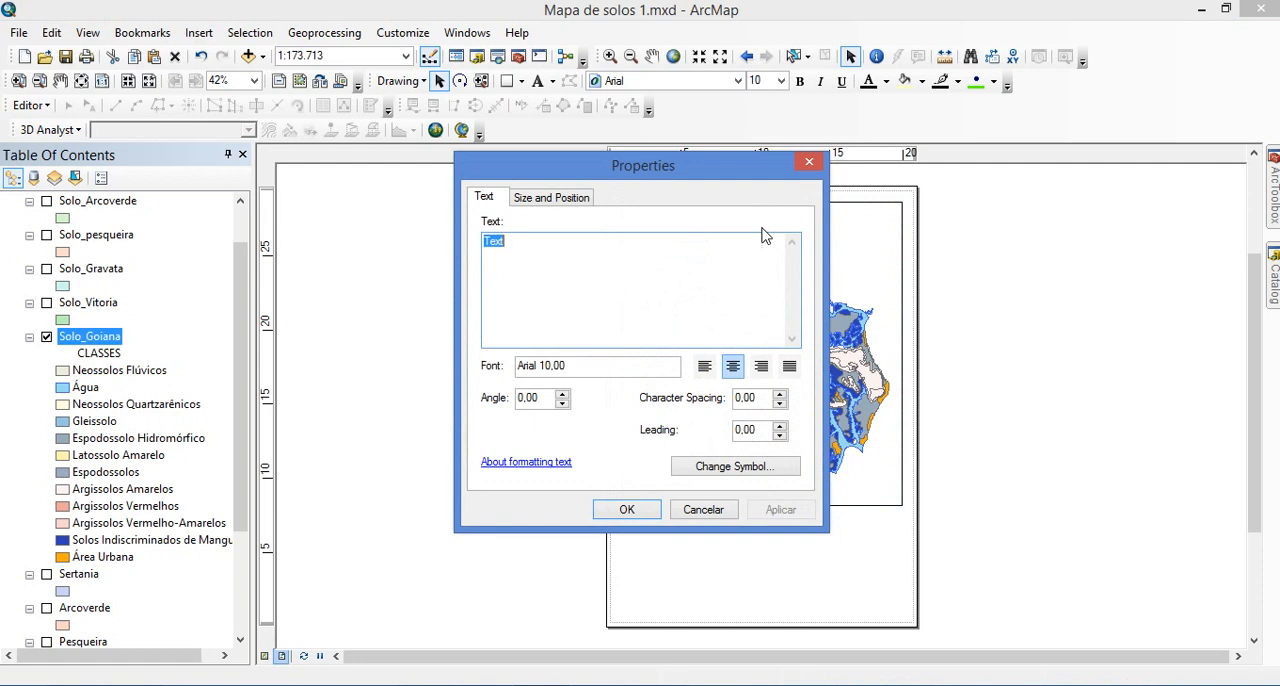
left_click(650, 243)
key("ctrl+a")
type("Mapa")
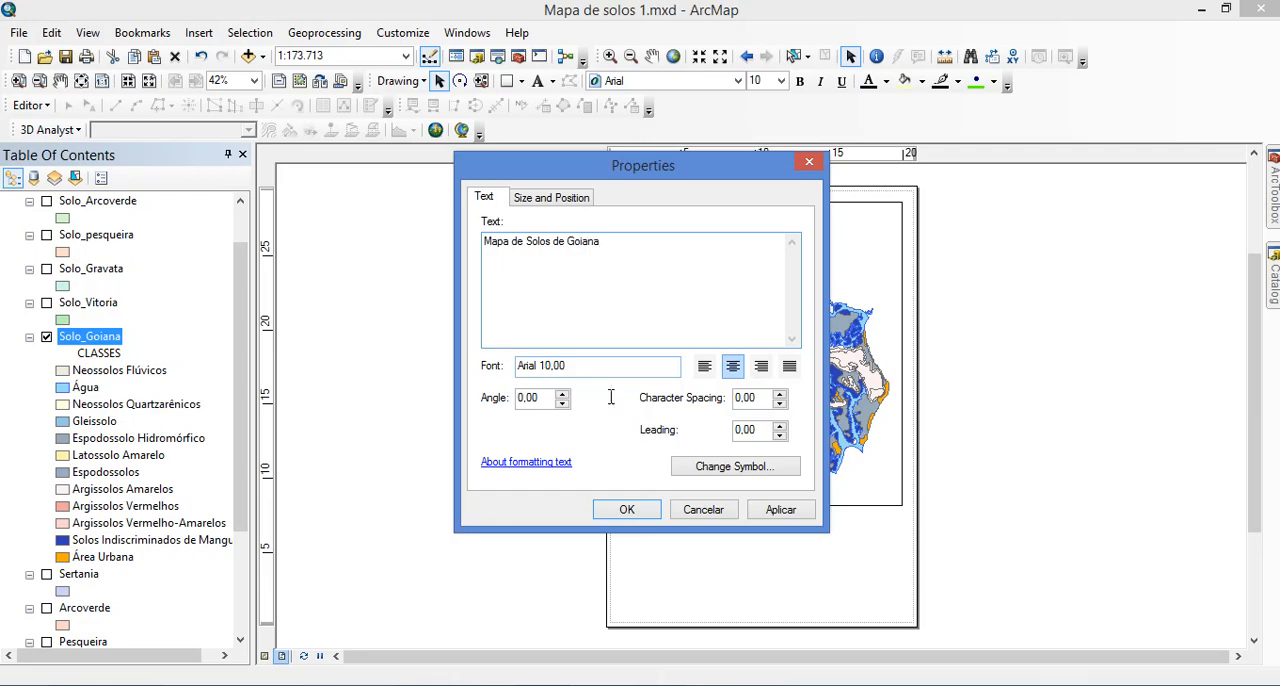
Format the "Mapa de Solos de Goiana" text as non-italic, bold Arial at size 24
left_click(739, 478)
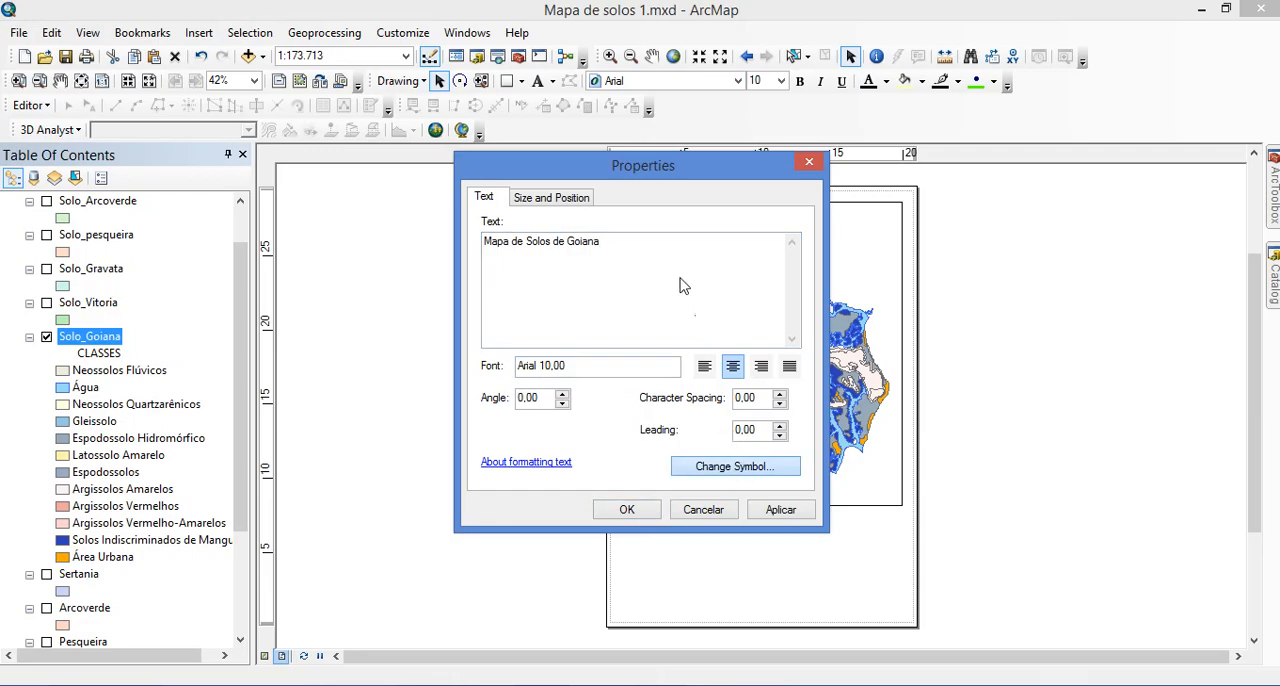
left_click(739, 476)
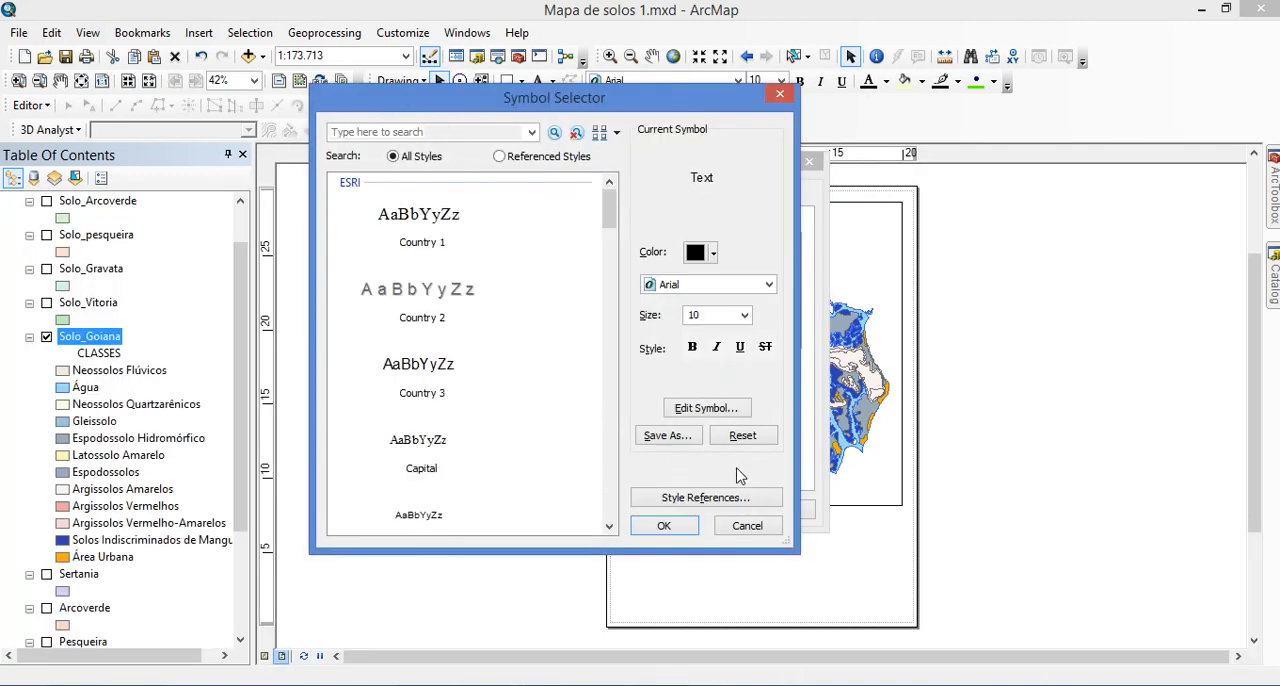
left_click(745, 316)
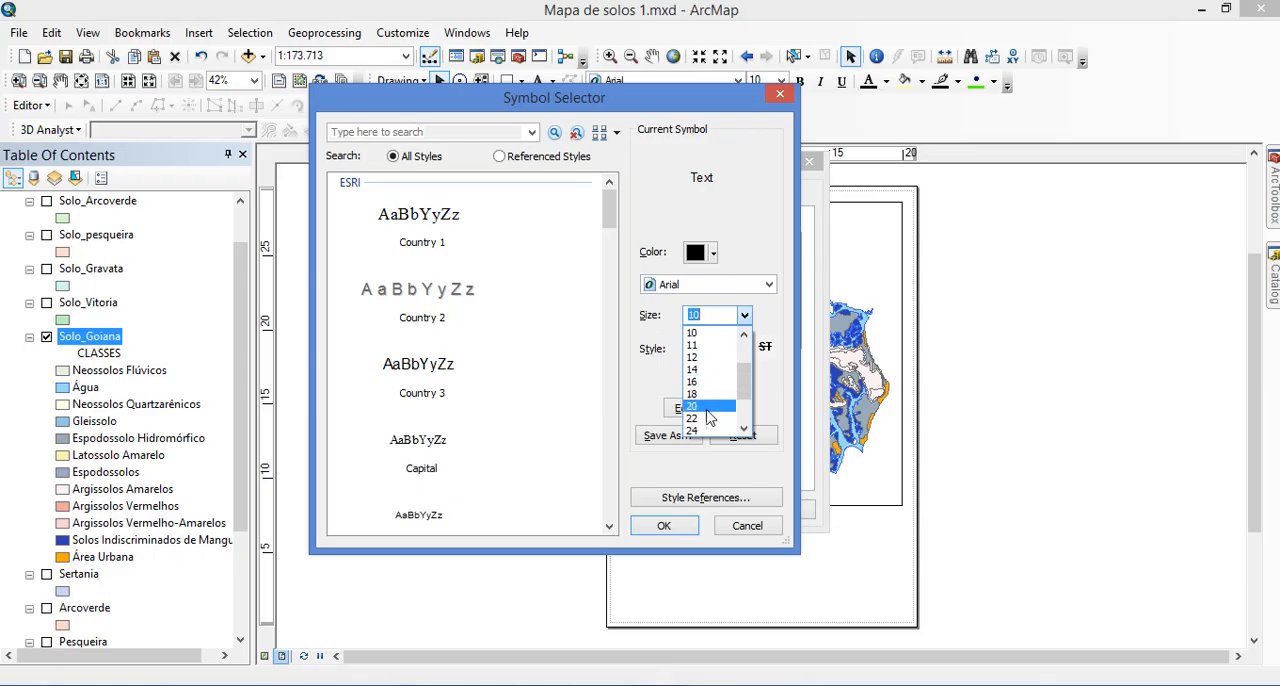
left_click(706, 430)
left_click(699, 347)
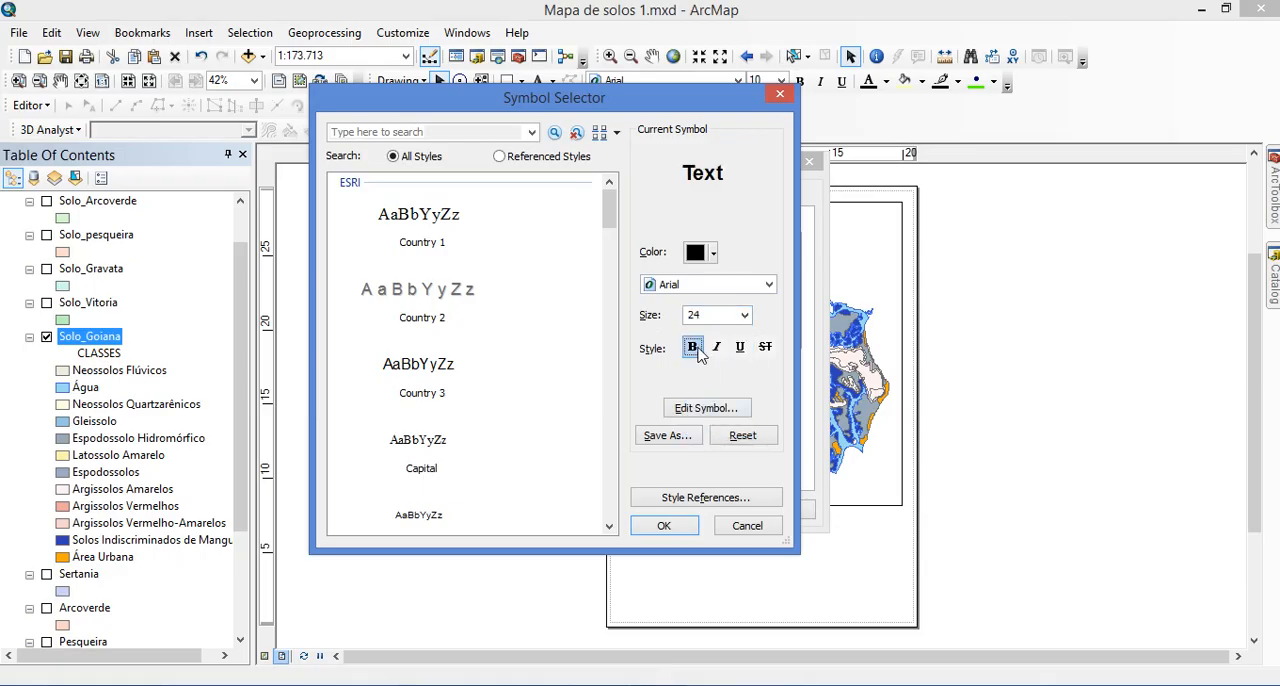
left_click(664, 525)
left_click(648, 510)
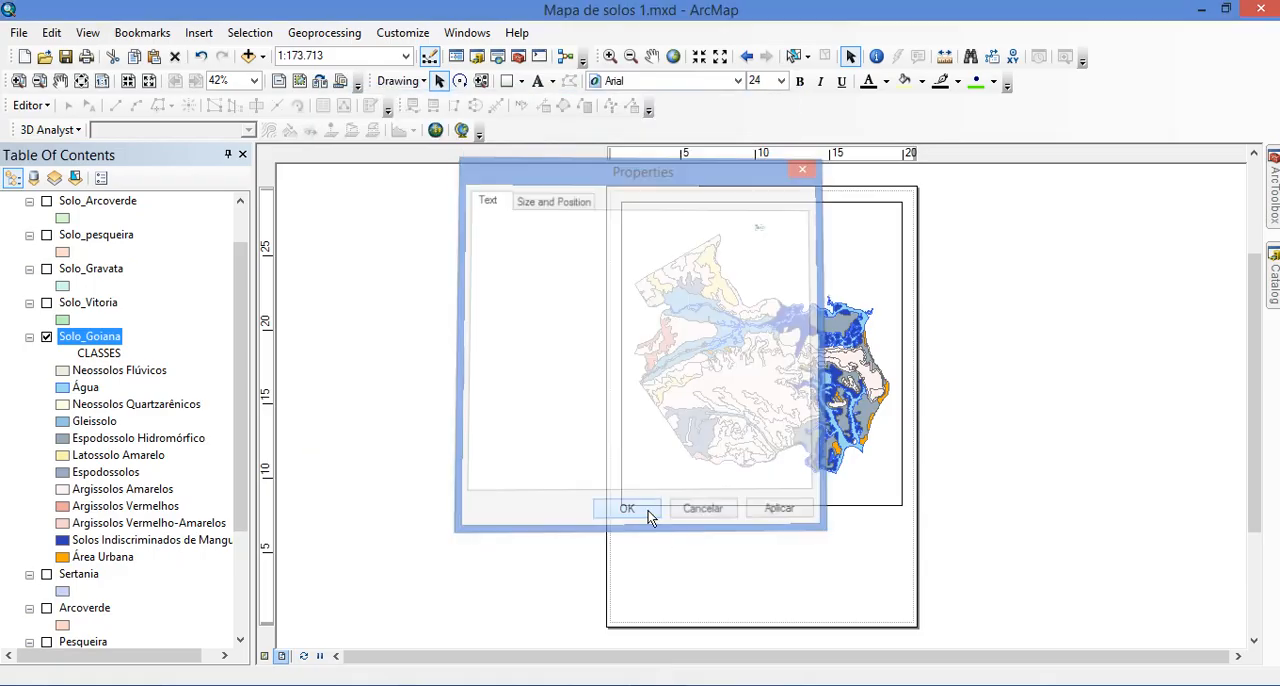
Position the title just inside the data frame's upper edge and enlarge its font to size 28
left_click_drag(753, 209, 753, 209)
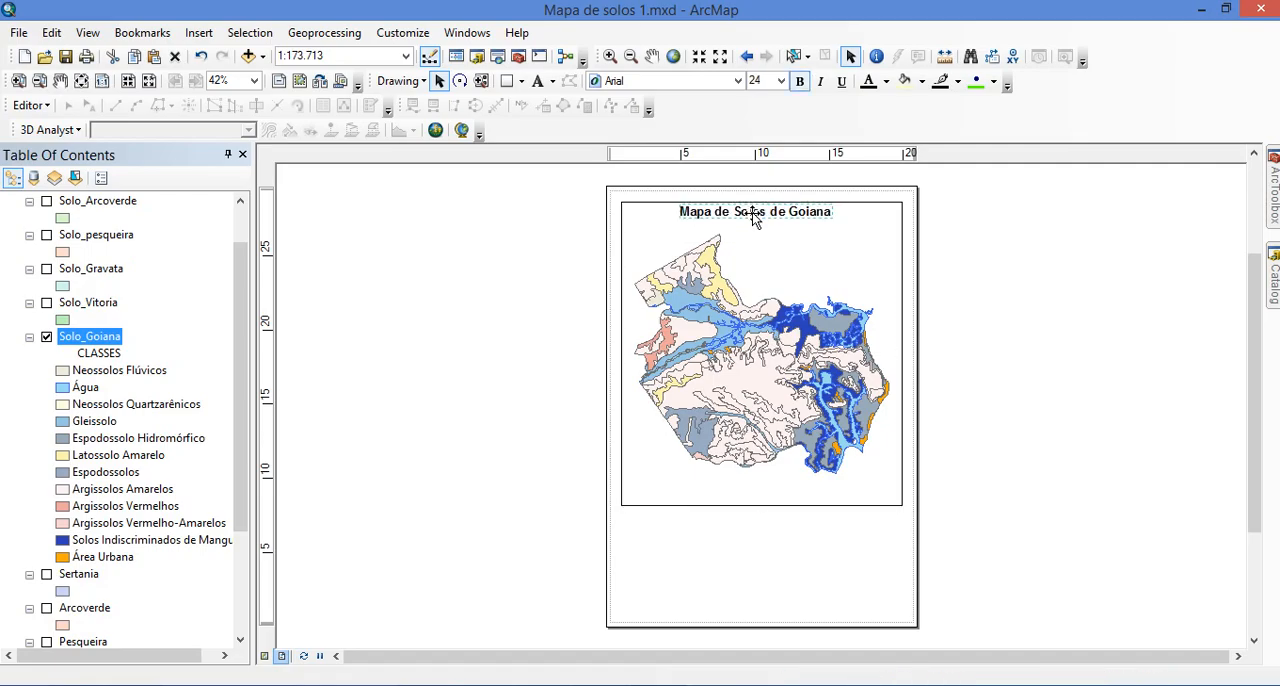
left_click(780, 80)
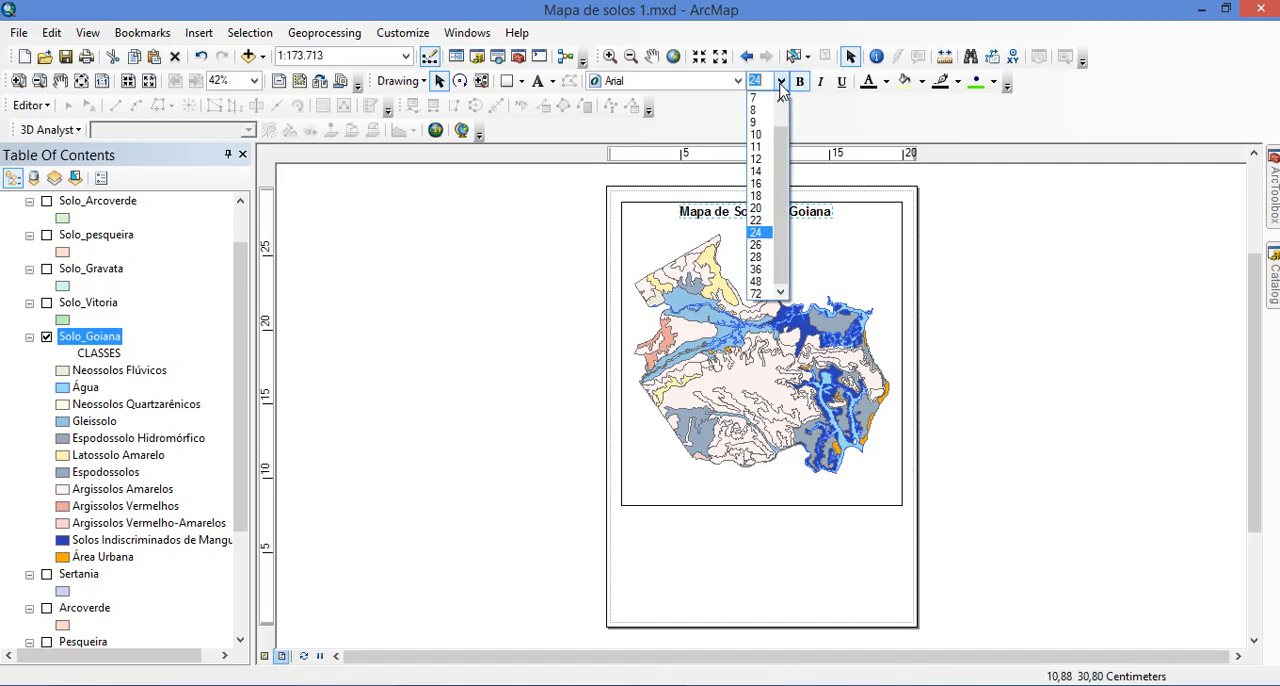
left_click(762, 258)
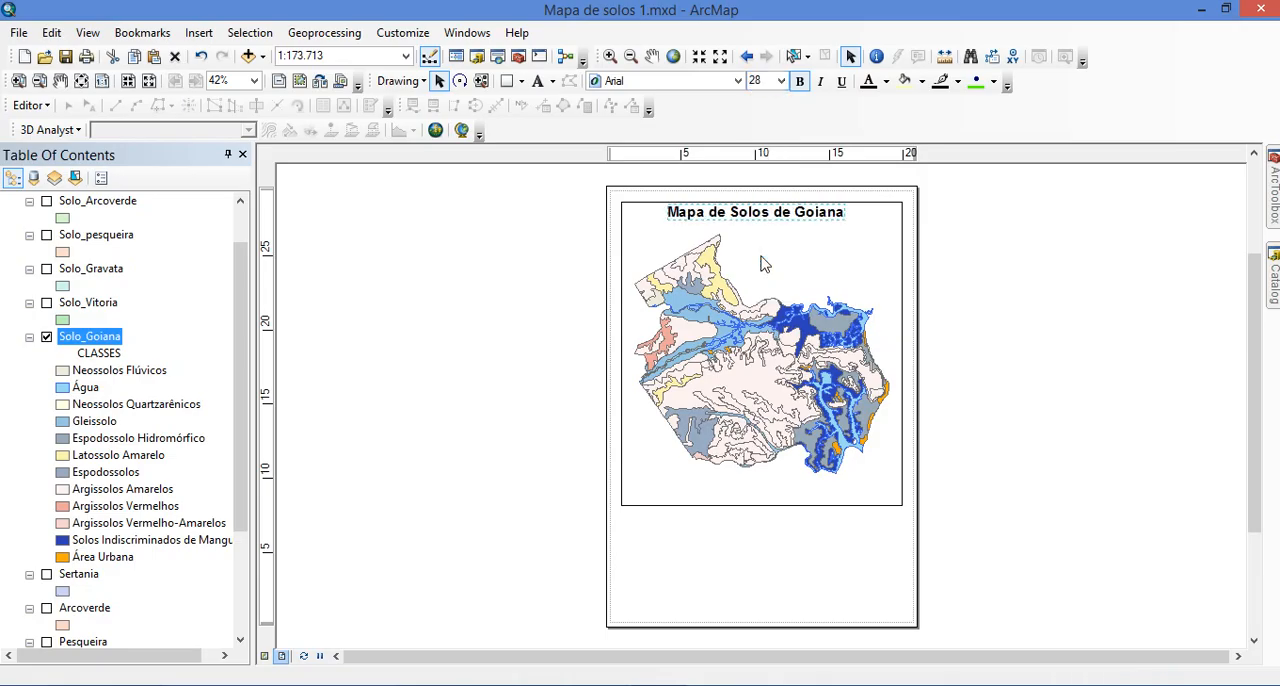
Move the data frame down so it sits just below the title, with its lower edge at about 6 cm on the vertical ruler
left_click(783, 267)
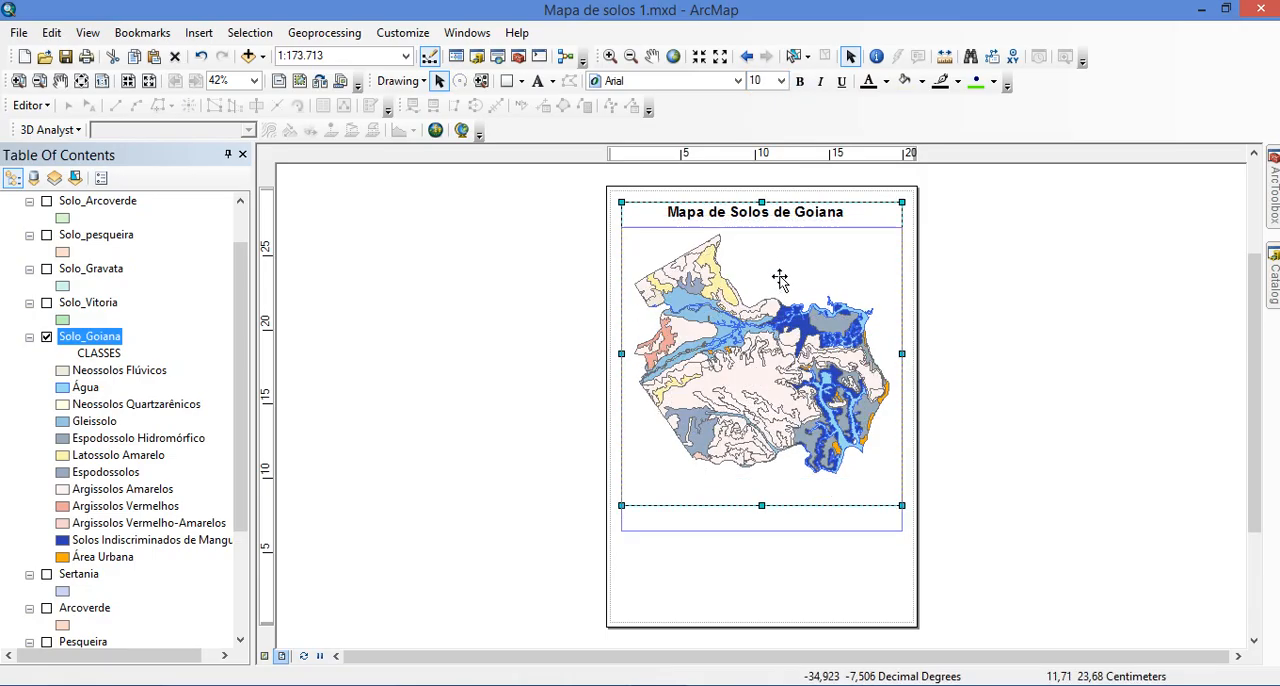
left_click(766, 218)
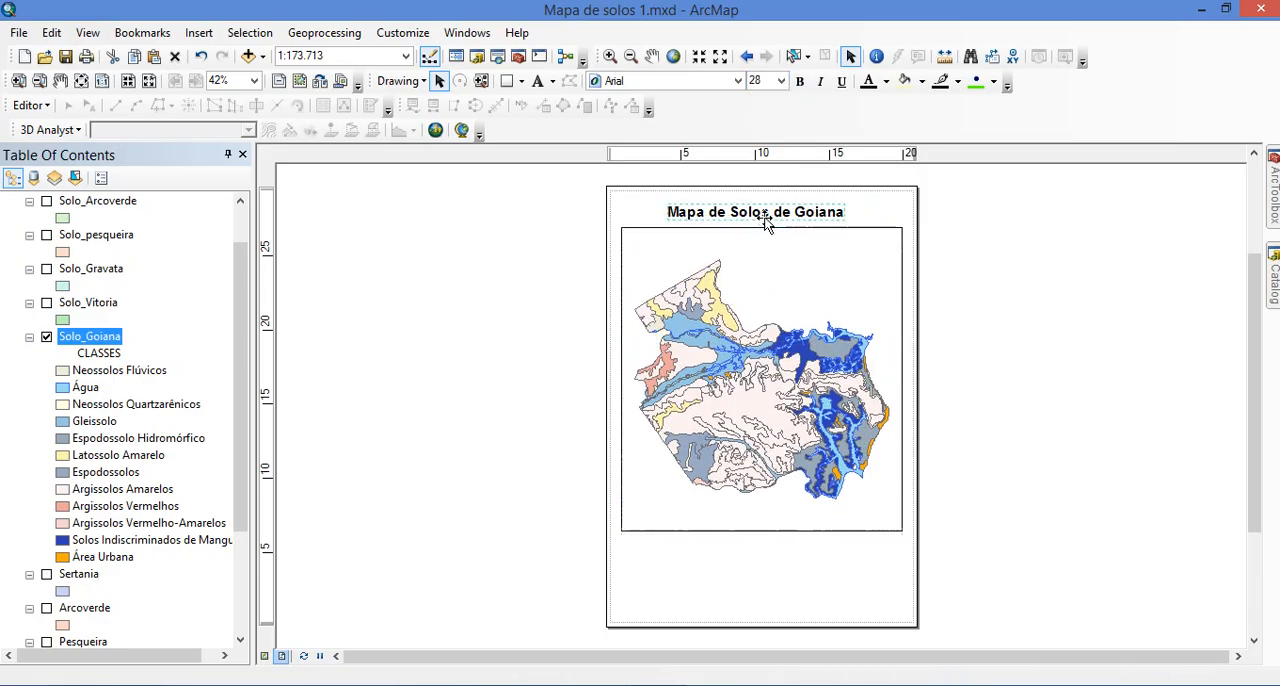
left_click(955, 256)
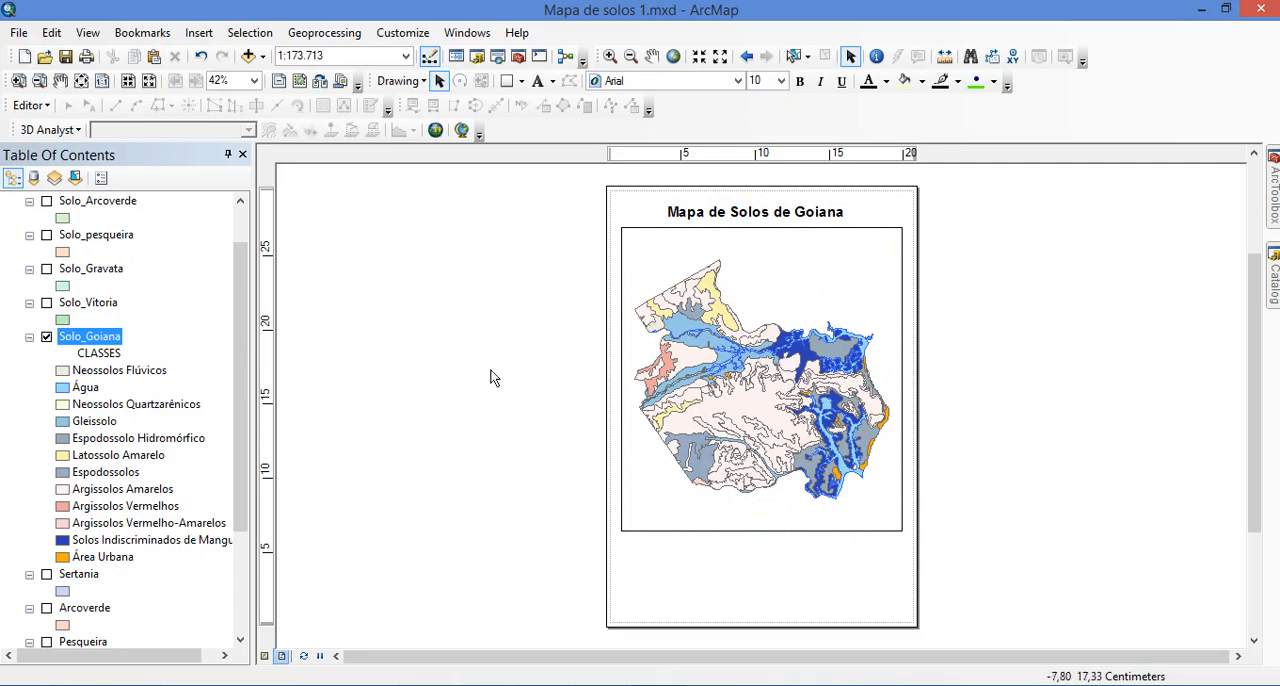
Insert a north arrow in the ESRI North 7 style into the layout
left_click(208, 37)
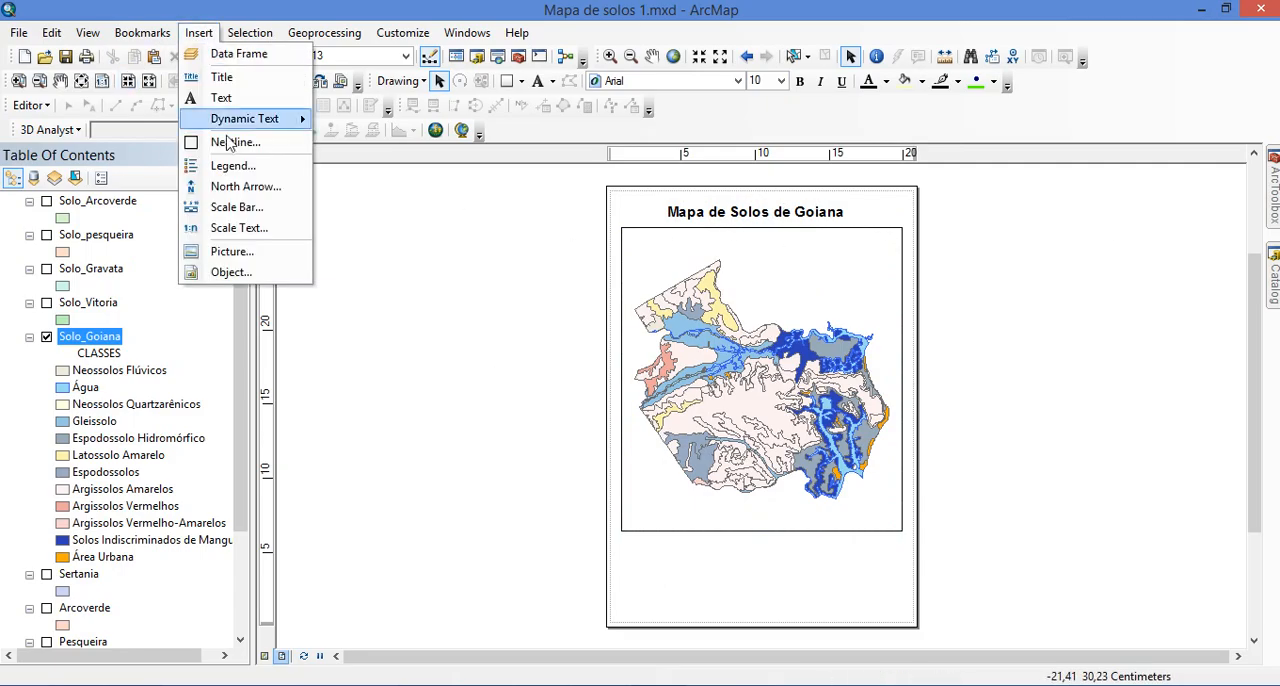
left_click(240, 187)
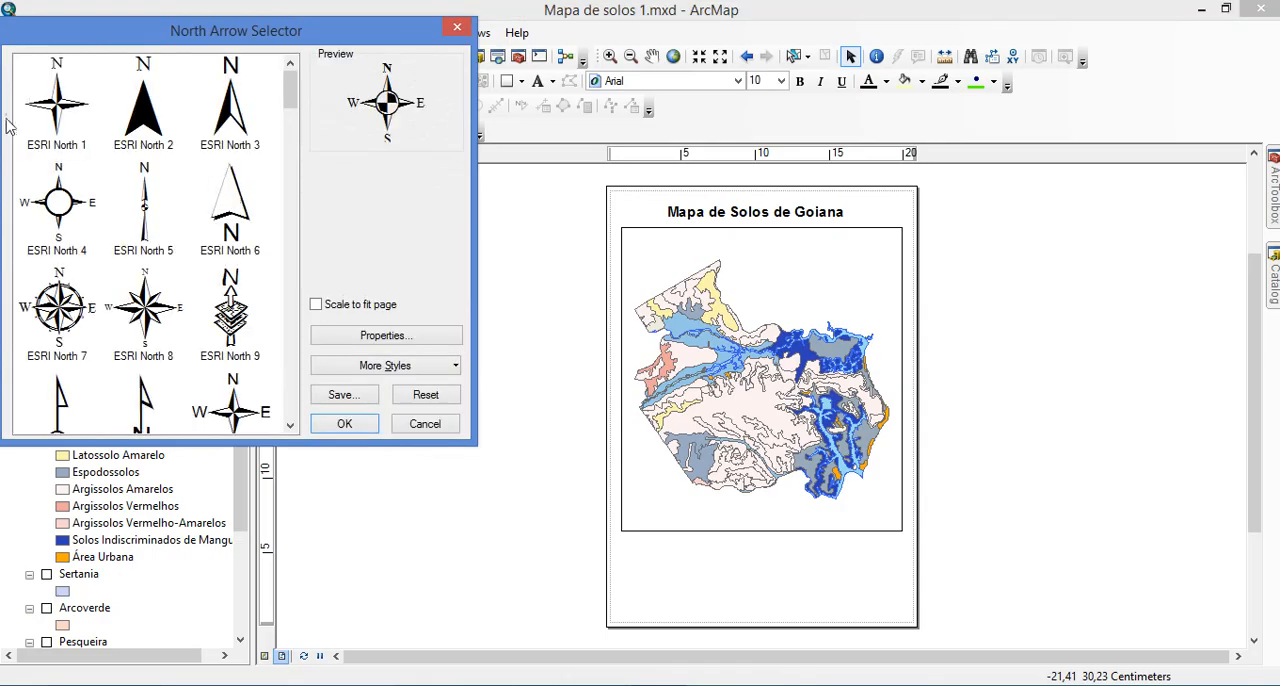
left_click(58, 300)
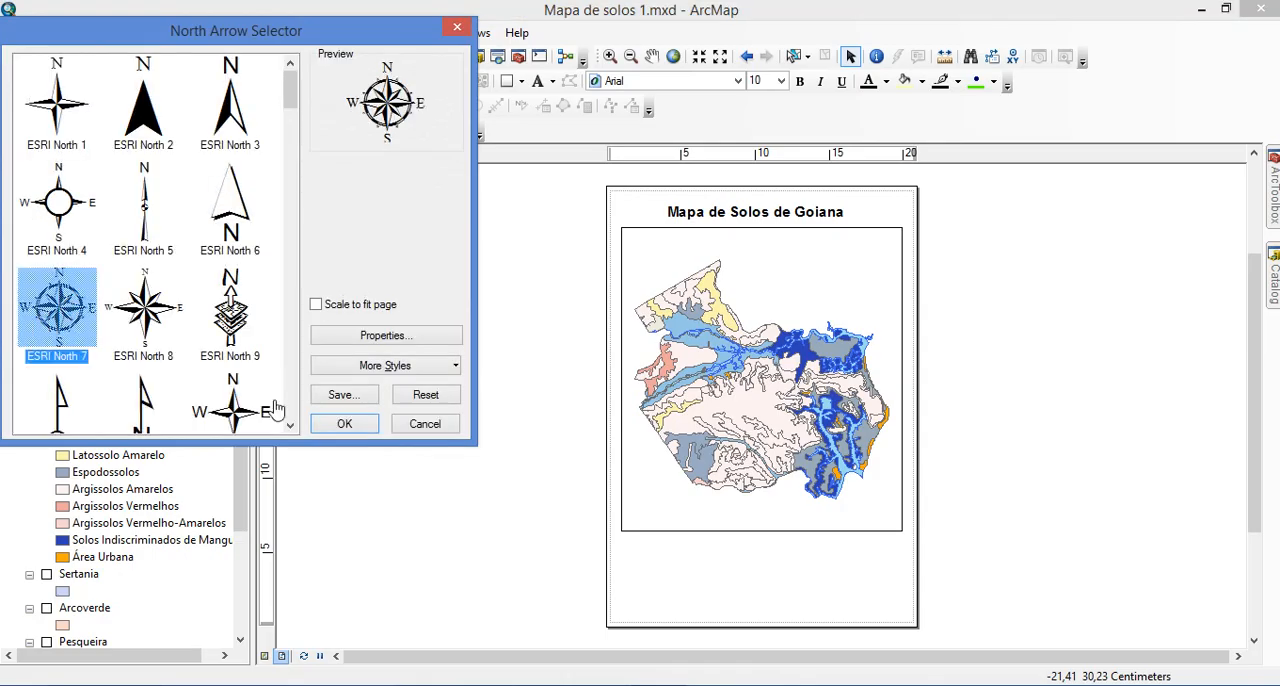
left_click(340, 423)
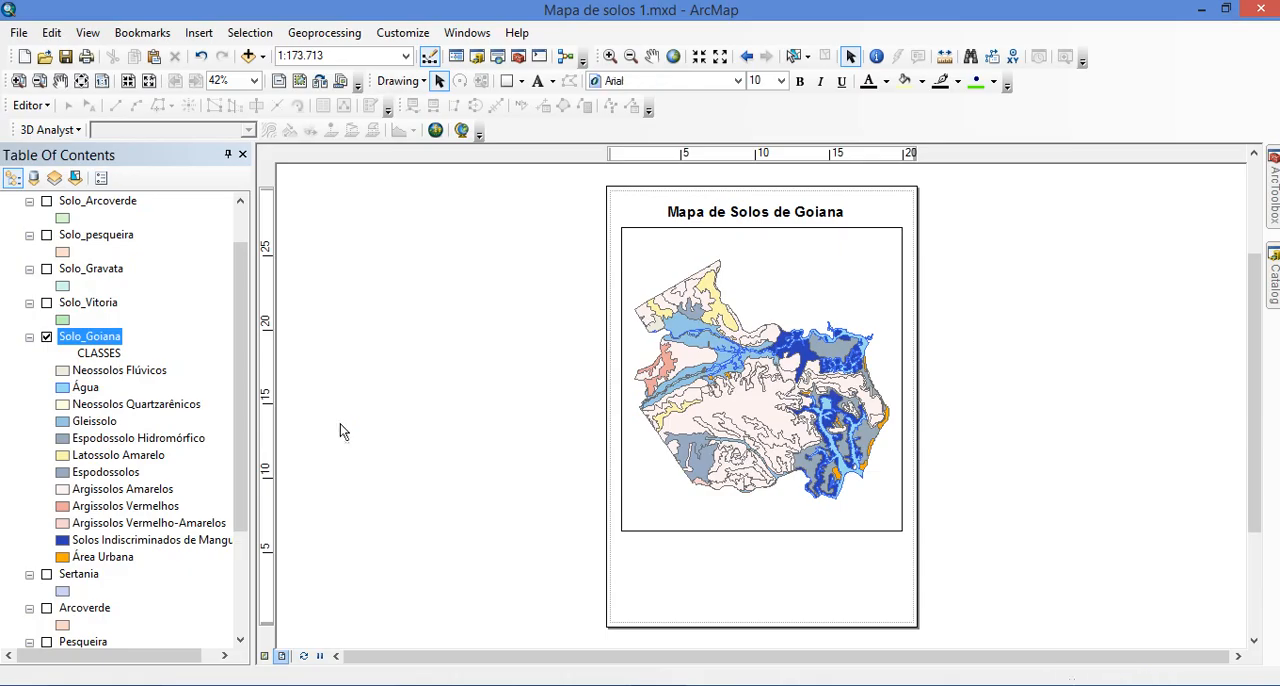
Move the north arrow below the data frame, near the page's left side, and enlarge it slightly
left_click(648, 457)
left_click_drag(648, 458, 655, 555)
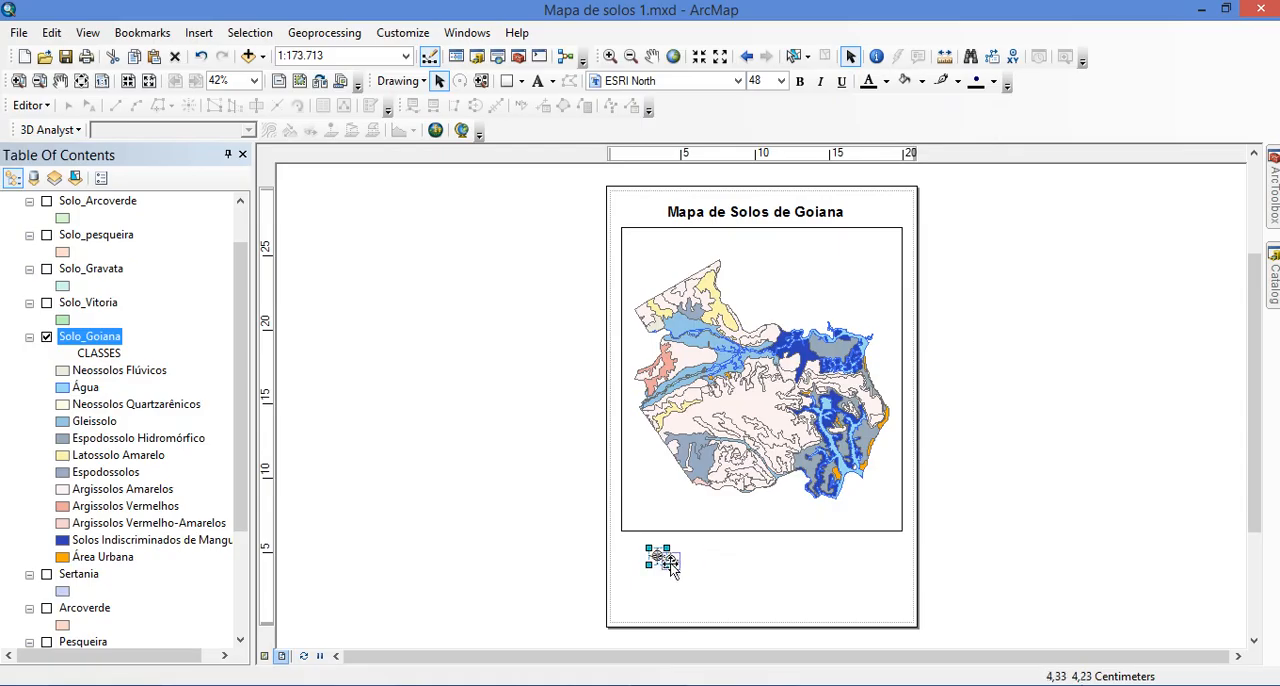
left_click_drag(657, 563, 668, 562)
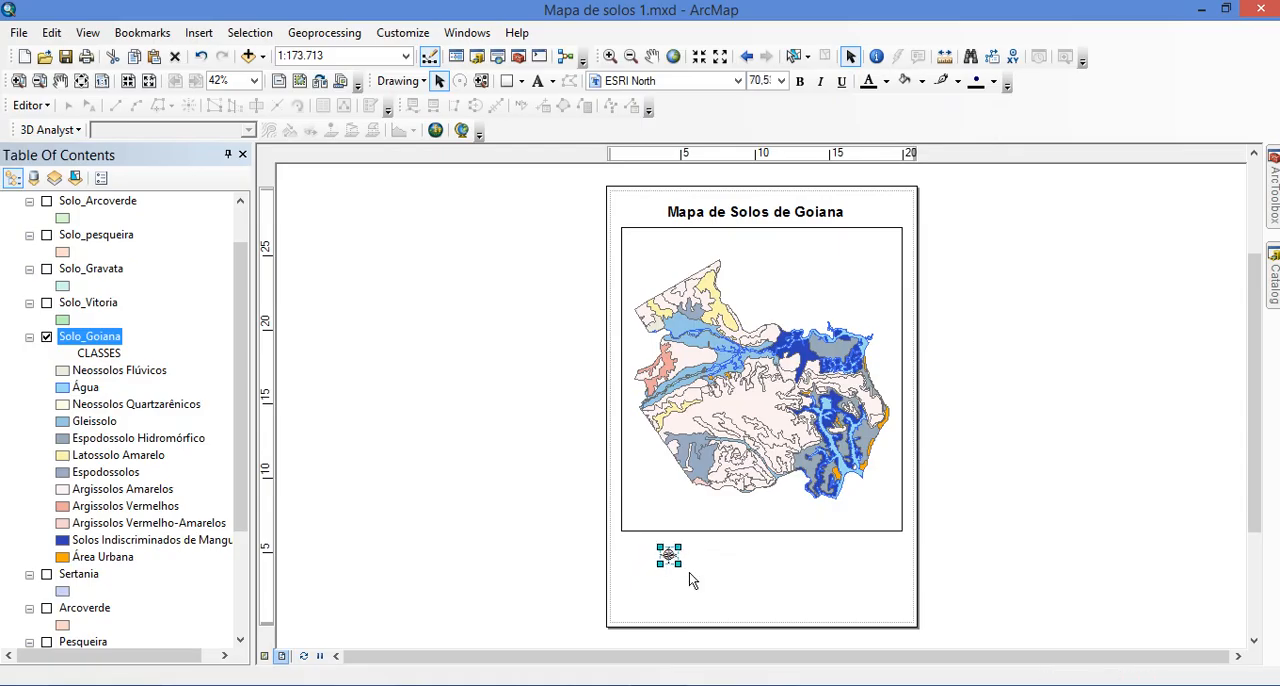
left_click(820, 551)
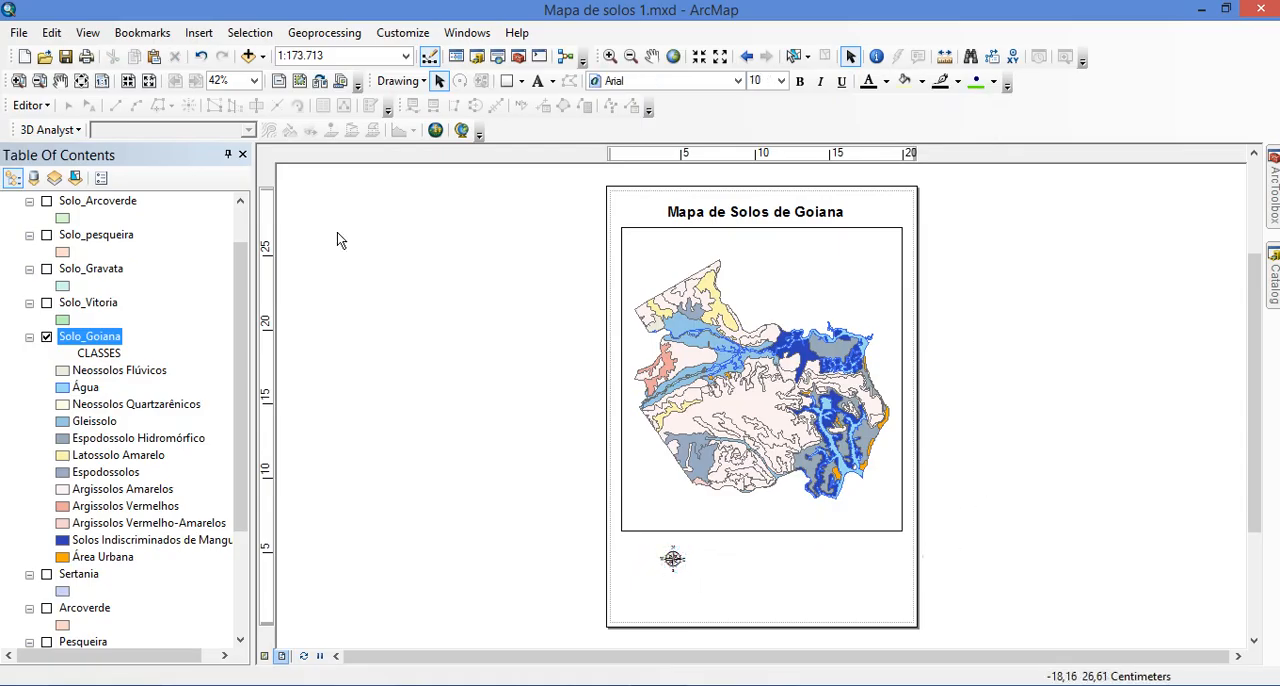
Insert a Scale Line 2 scale bar with Kilometers as the division units and "Km" as its label
left_click(199, 33)
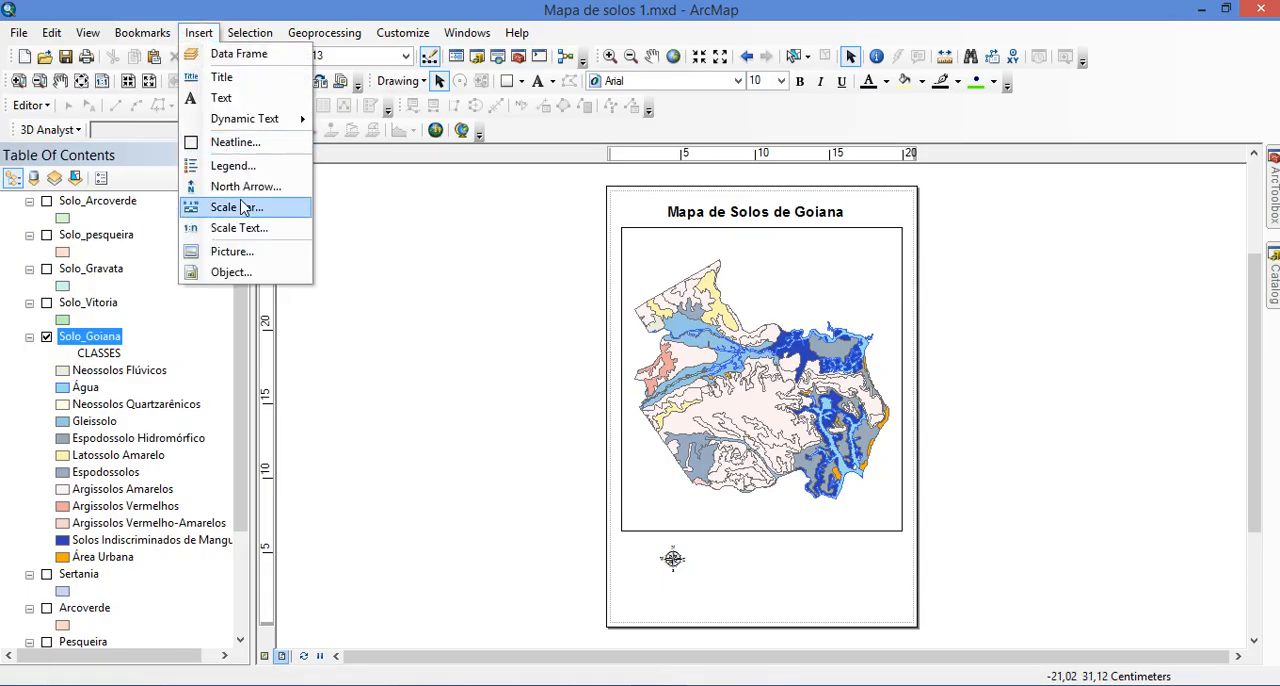
left_click(236, 207)
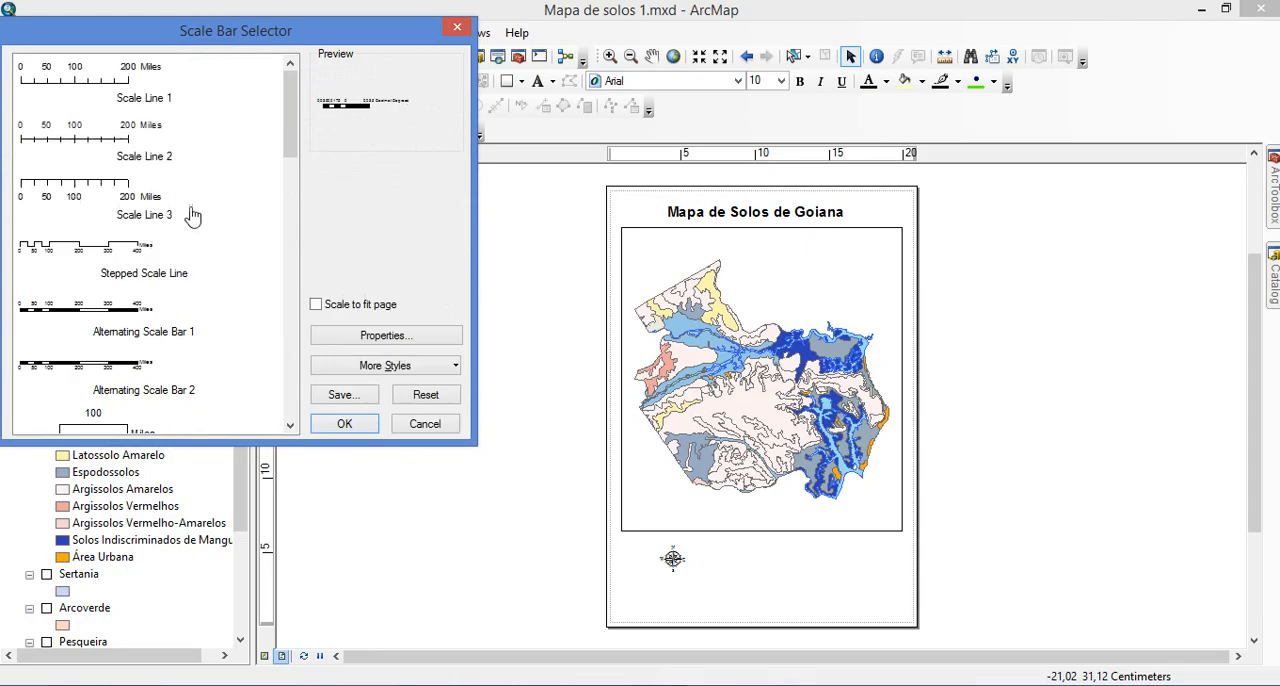
left_click(117, 152)
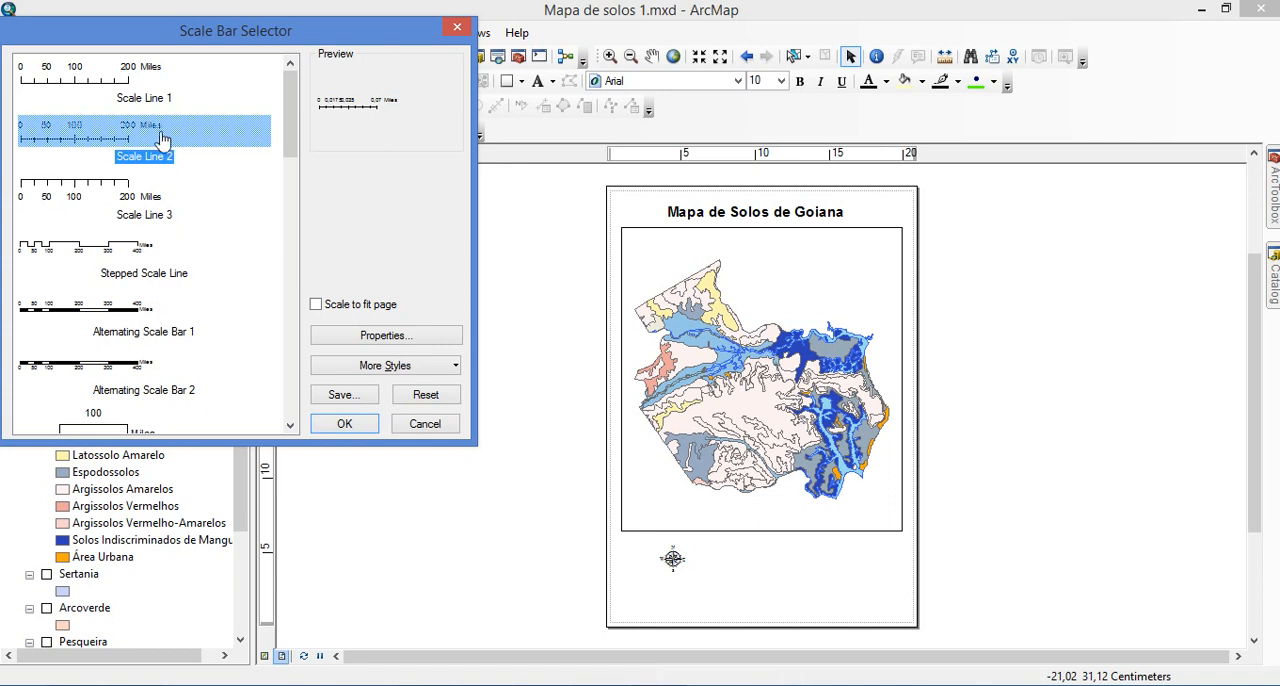
left_click(404, 340)
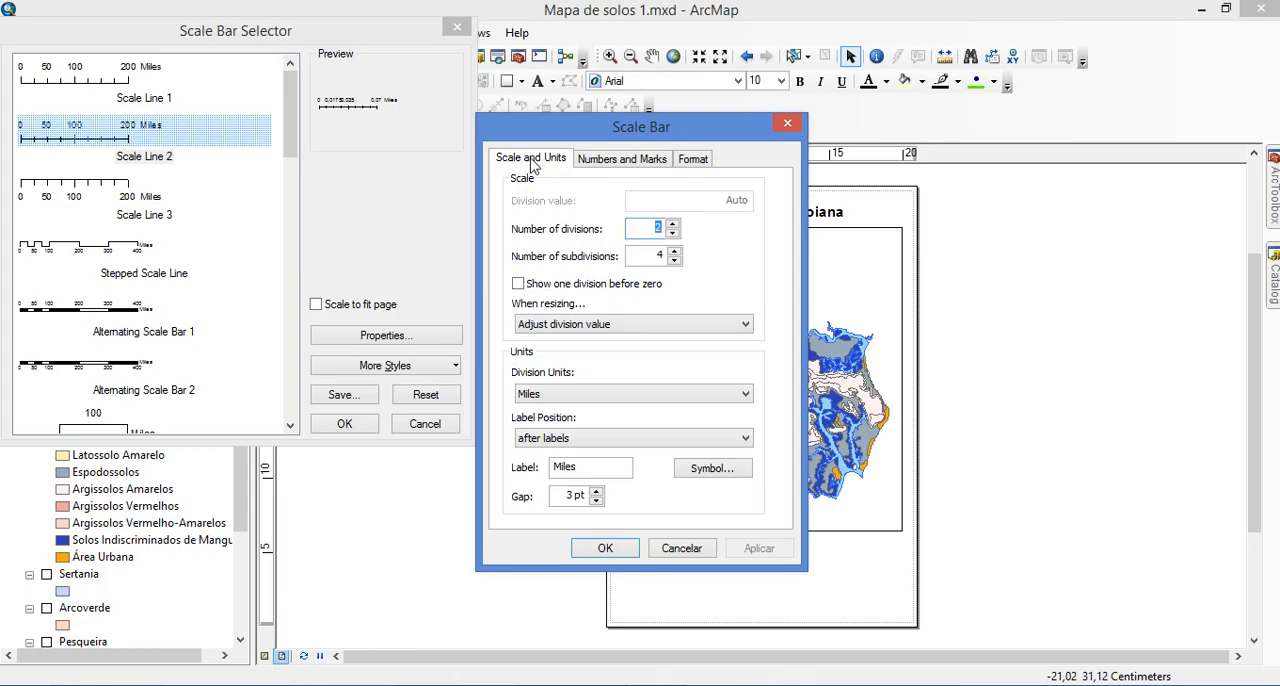
left_click(565, 398)
left_click(580, 470)
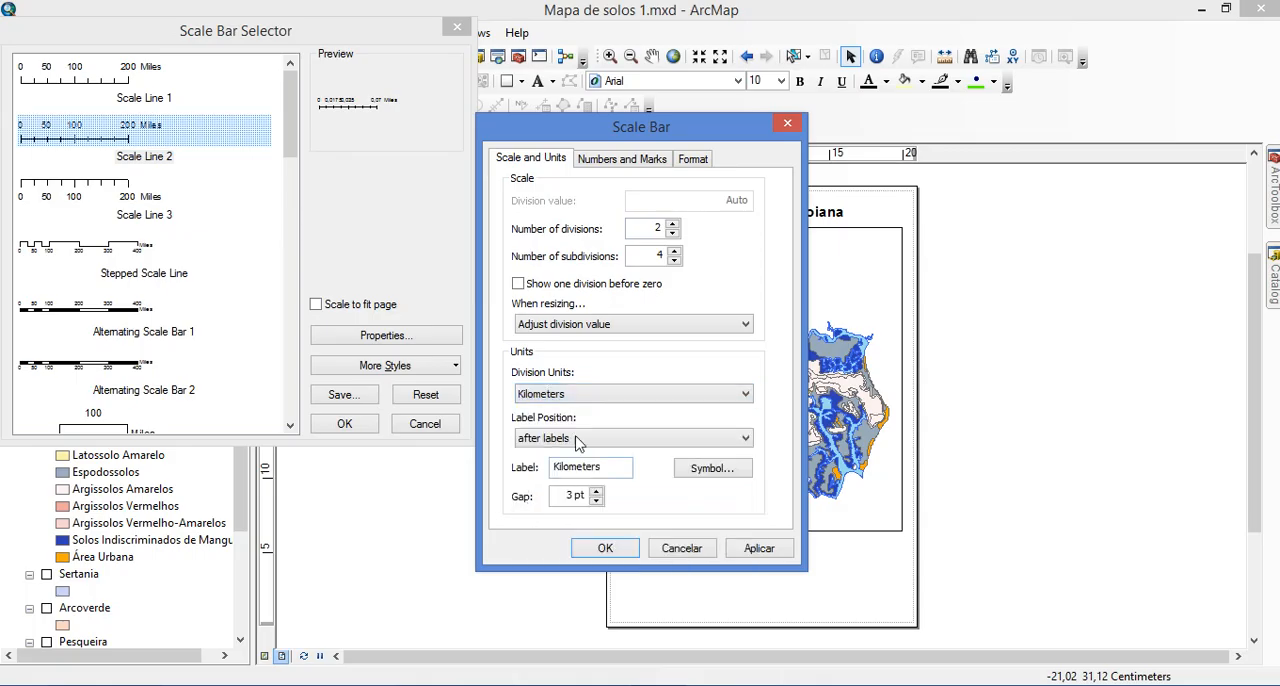
double_click(570, 470)
type("Km")
left_click(607, 547)
left_click(344, 425)
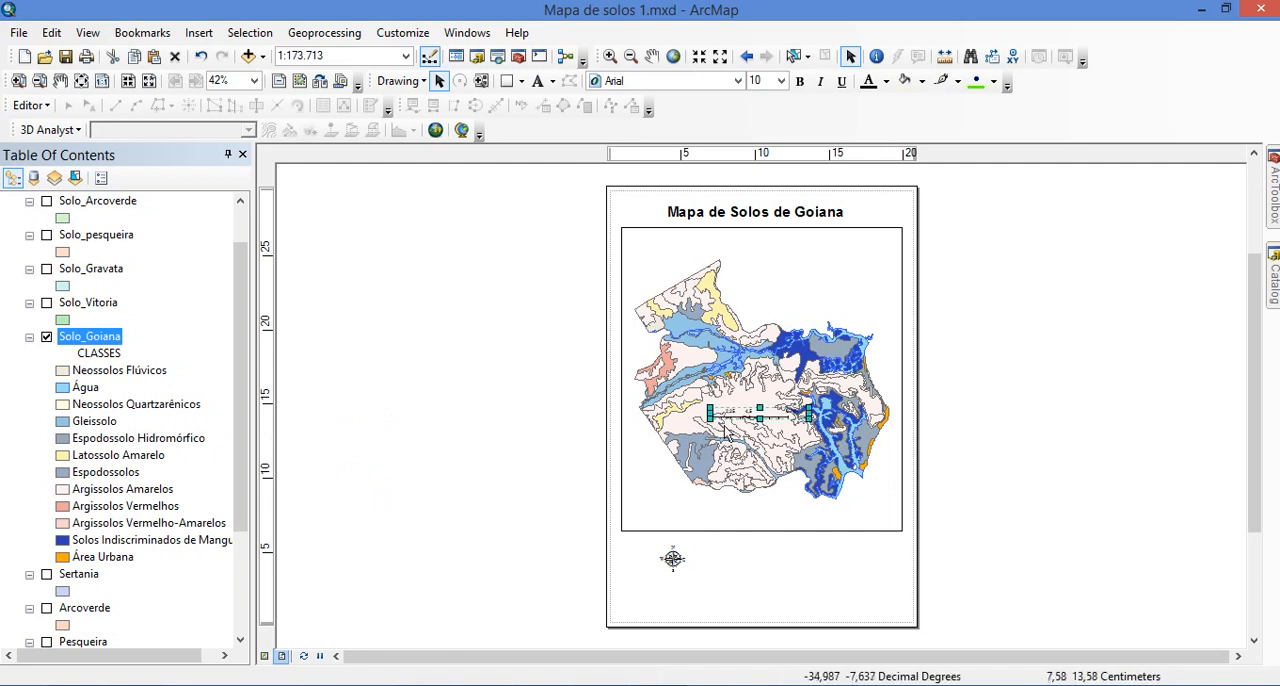
Widen the scale bar to span 11 Km and place it beneath the north arrow in the page's lower-left corner
left_click_drag(738, 428, 817, 568)
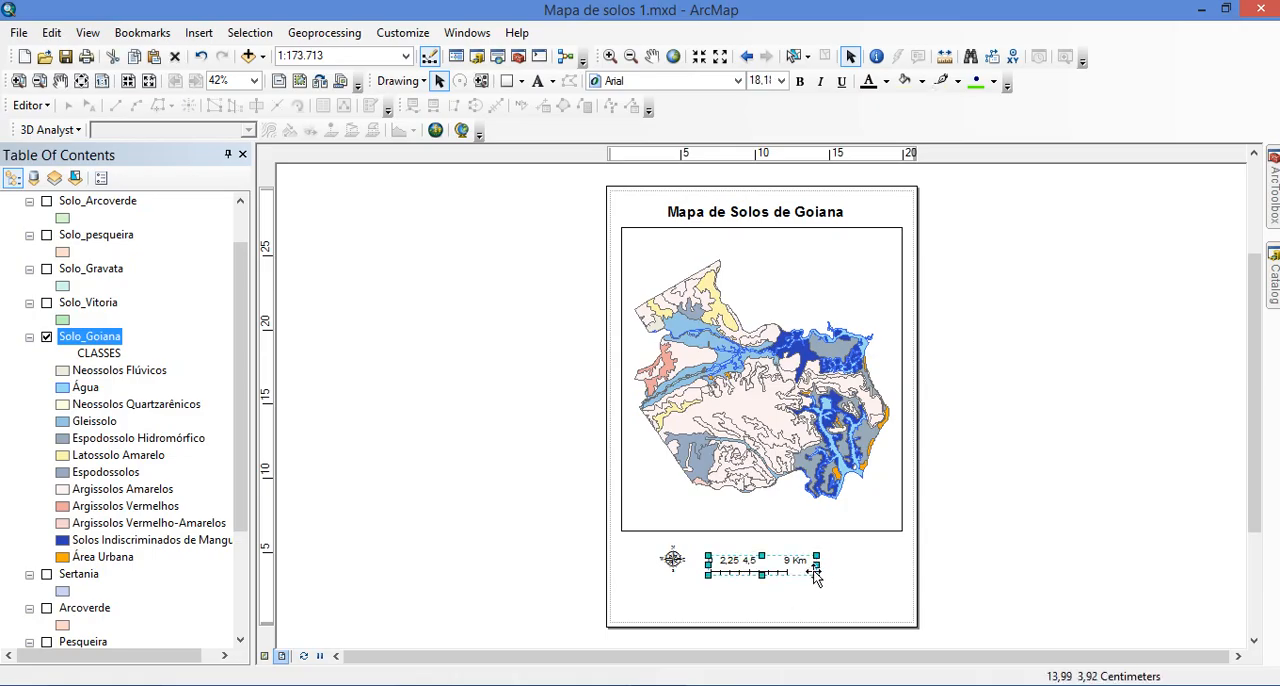
left_click_drag(815, 565, 836, 578)
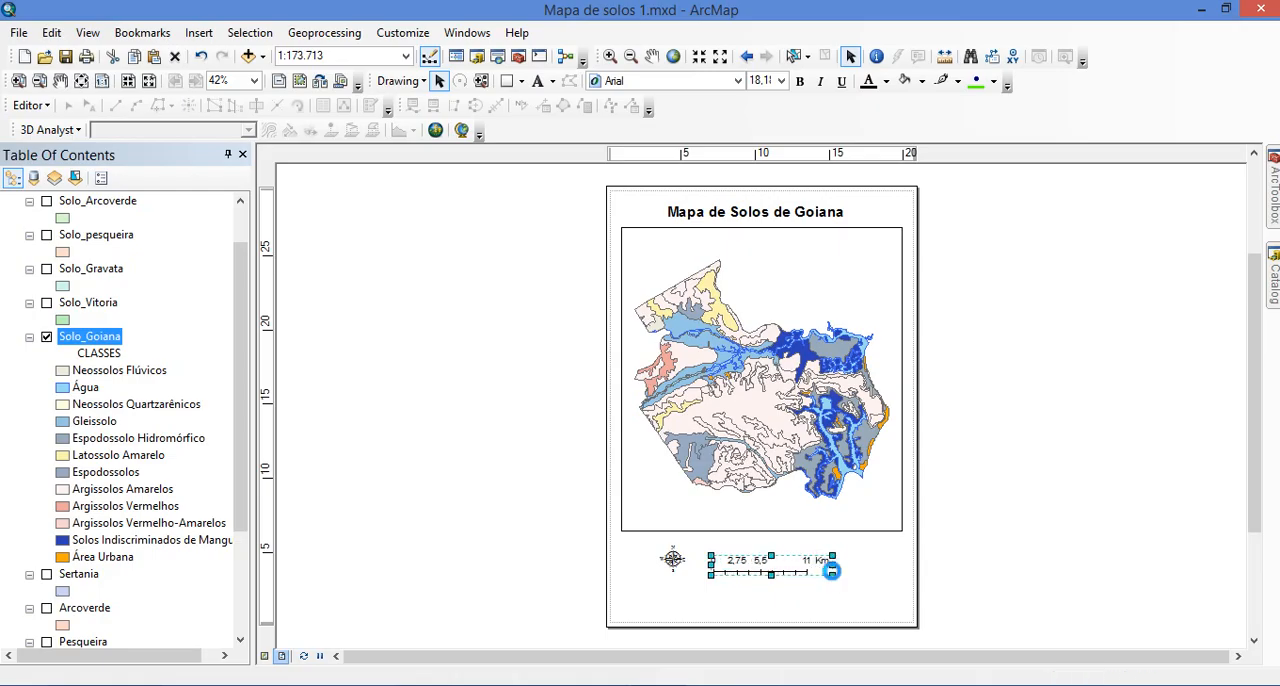
left_click(965, 450)
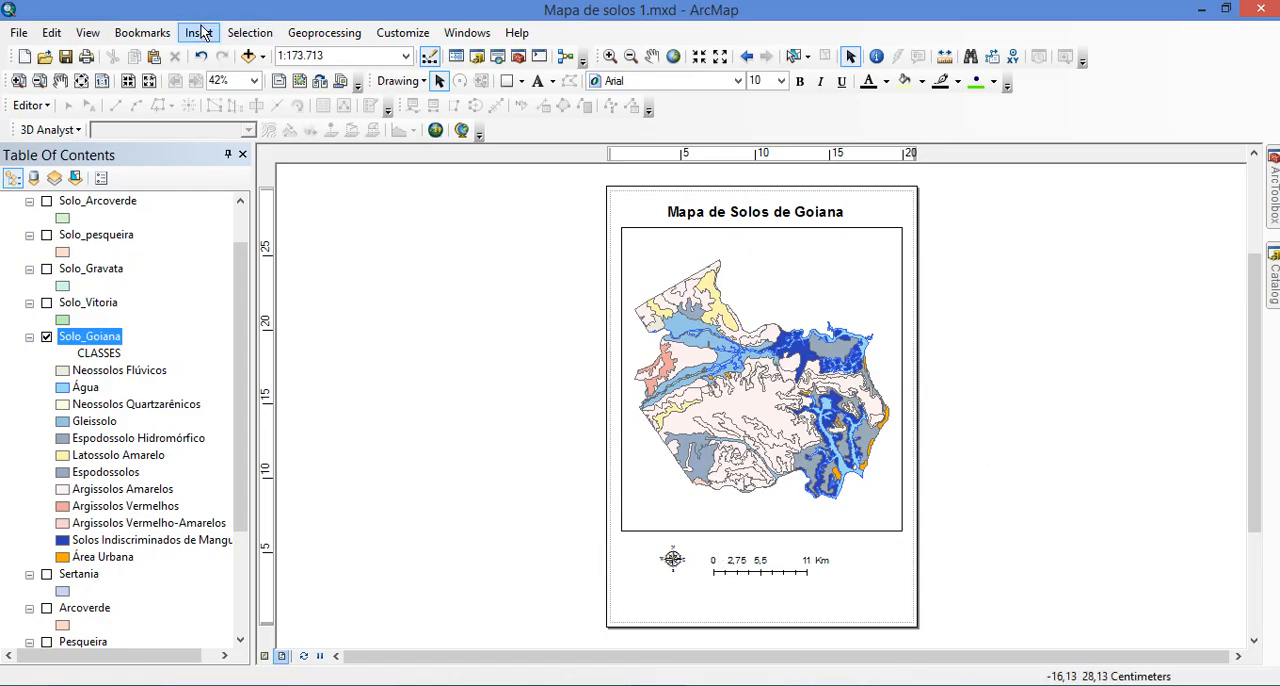
left_click(763, 563)
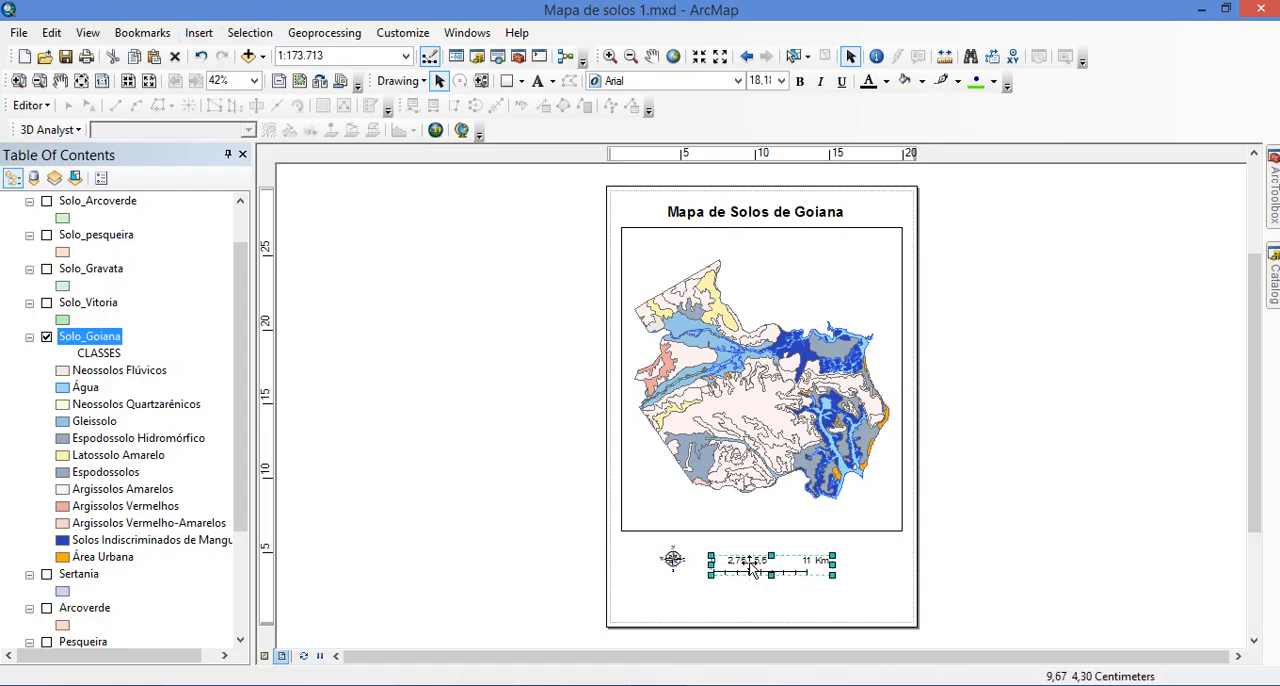
left_click_drag(752, 564, 661, 600)
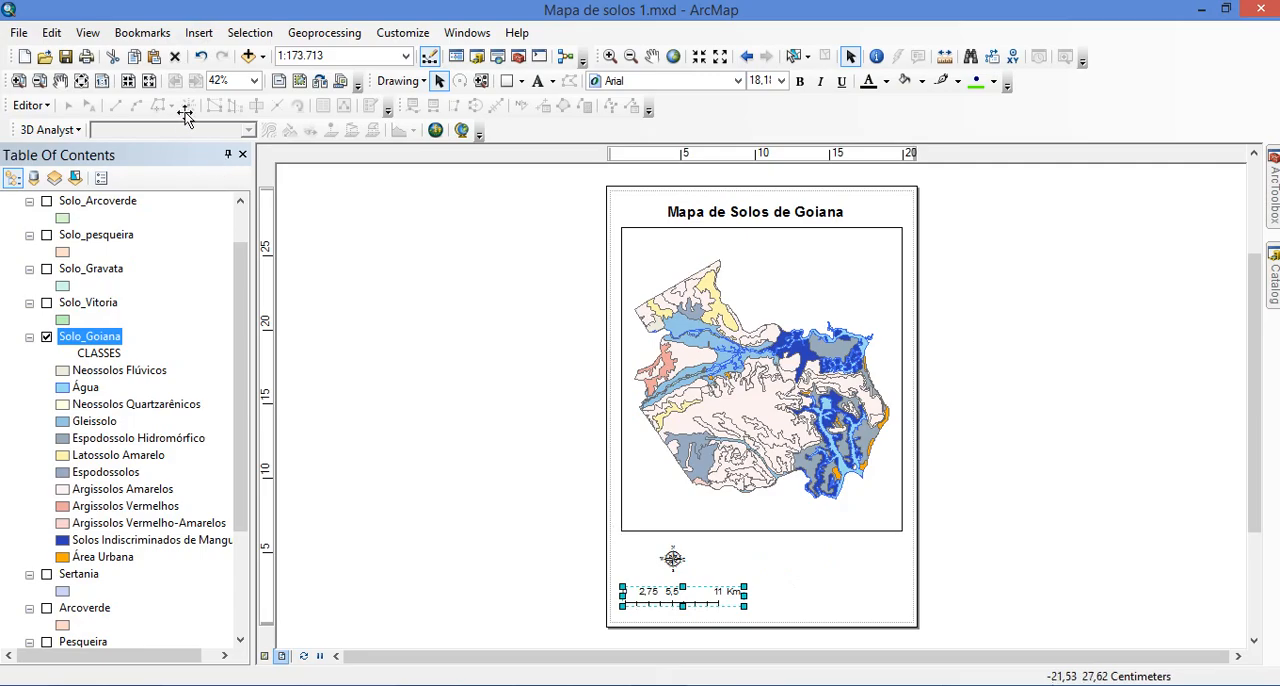
Insert a single-column legend for the Solo_Goiana layer titled "Legenda" and move it off the page, beside the map
left_click(199, 33)
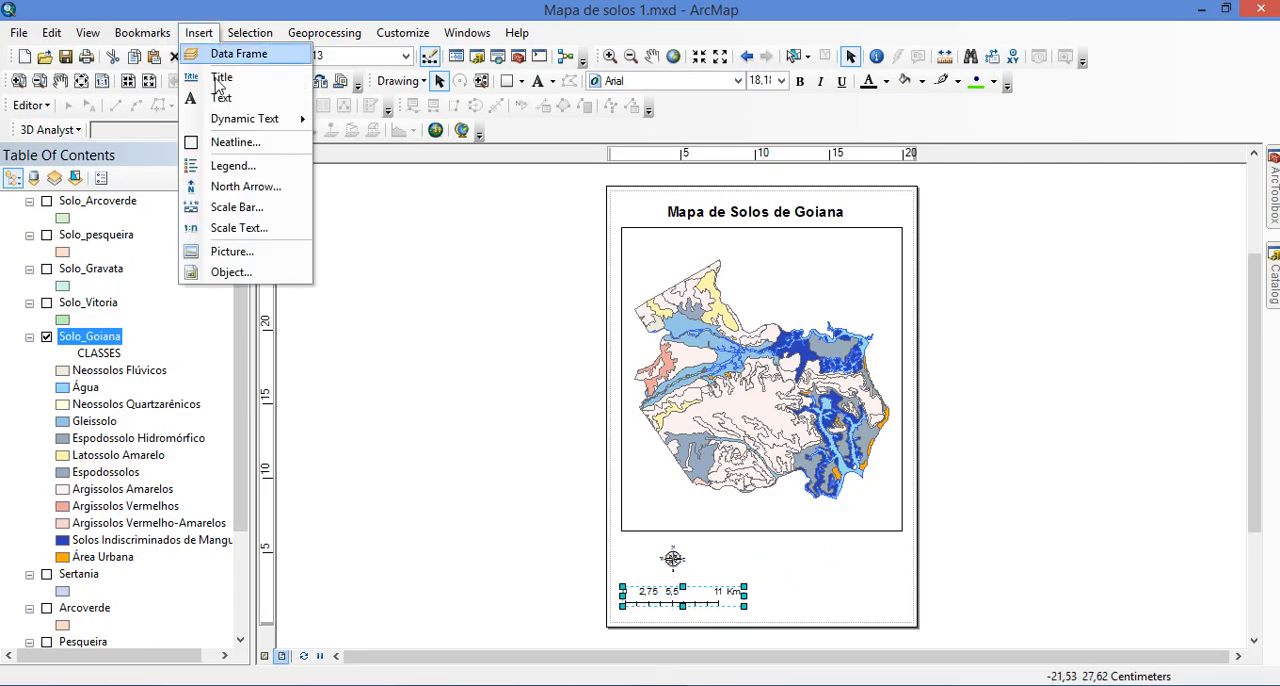
left_click(233, 166)
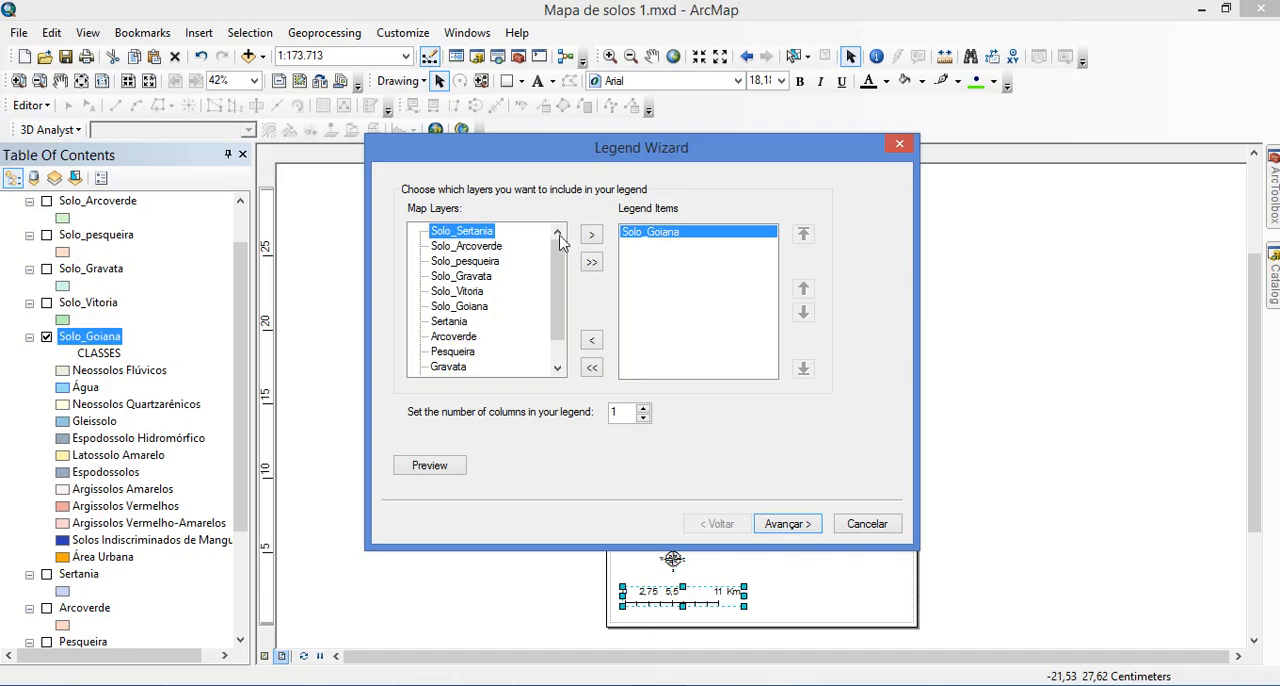
left_click(783, 528)
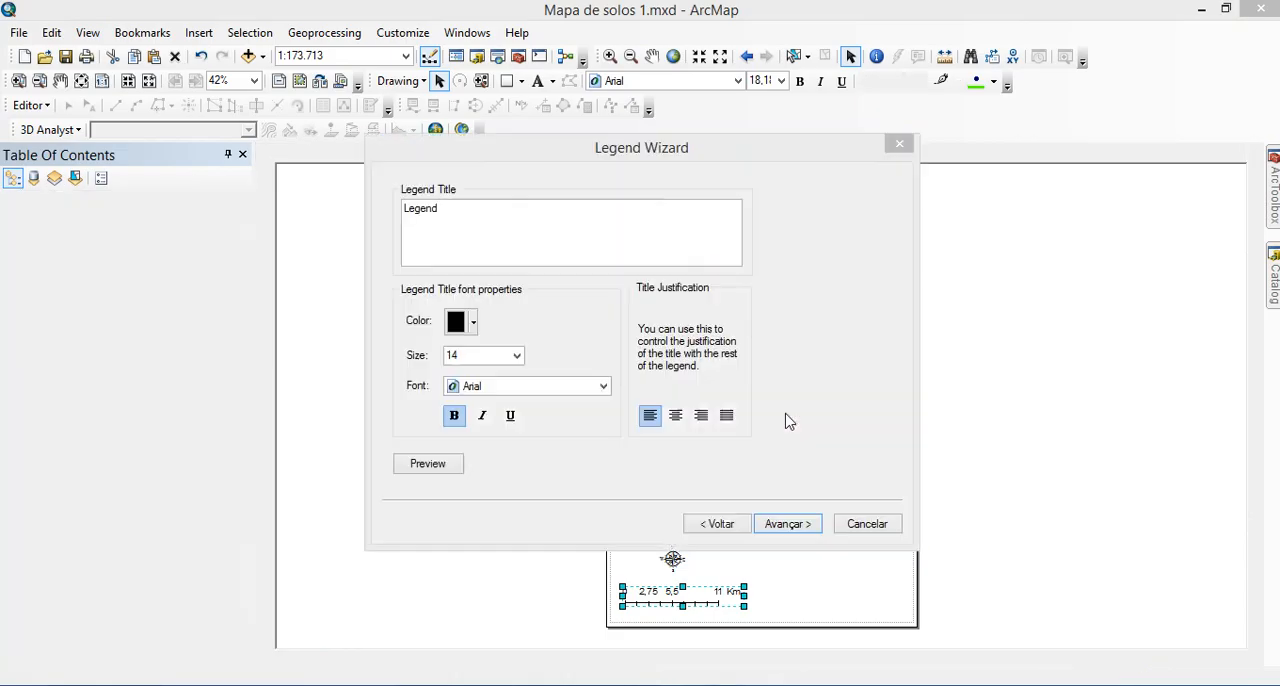
left_click(585, 213)
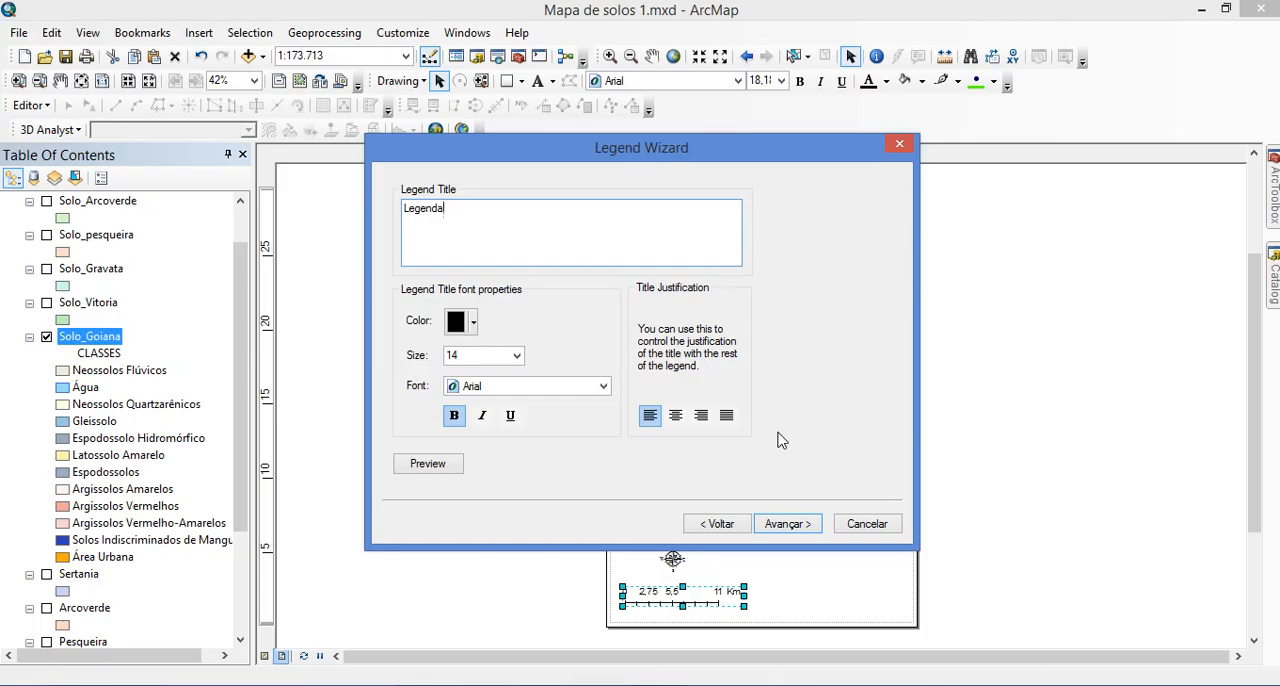
left_click(786, 524)
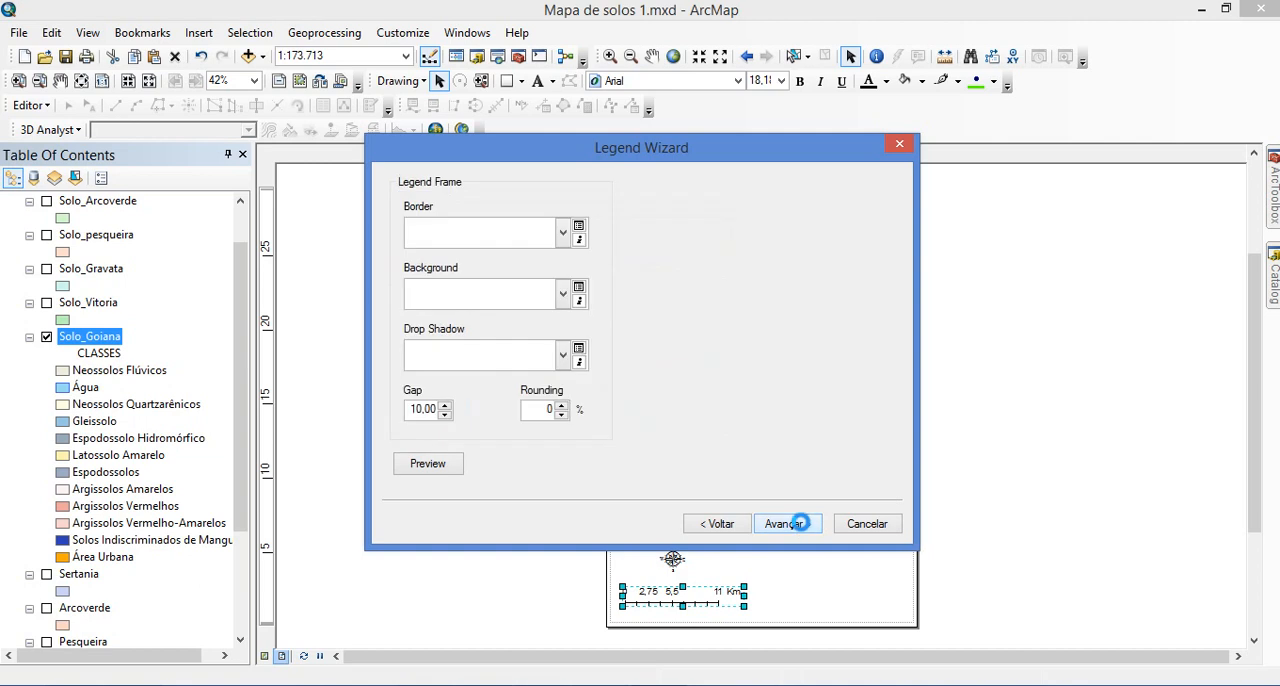
left_click(786, 524)
left_click(801, 525)
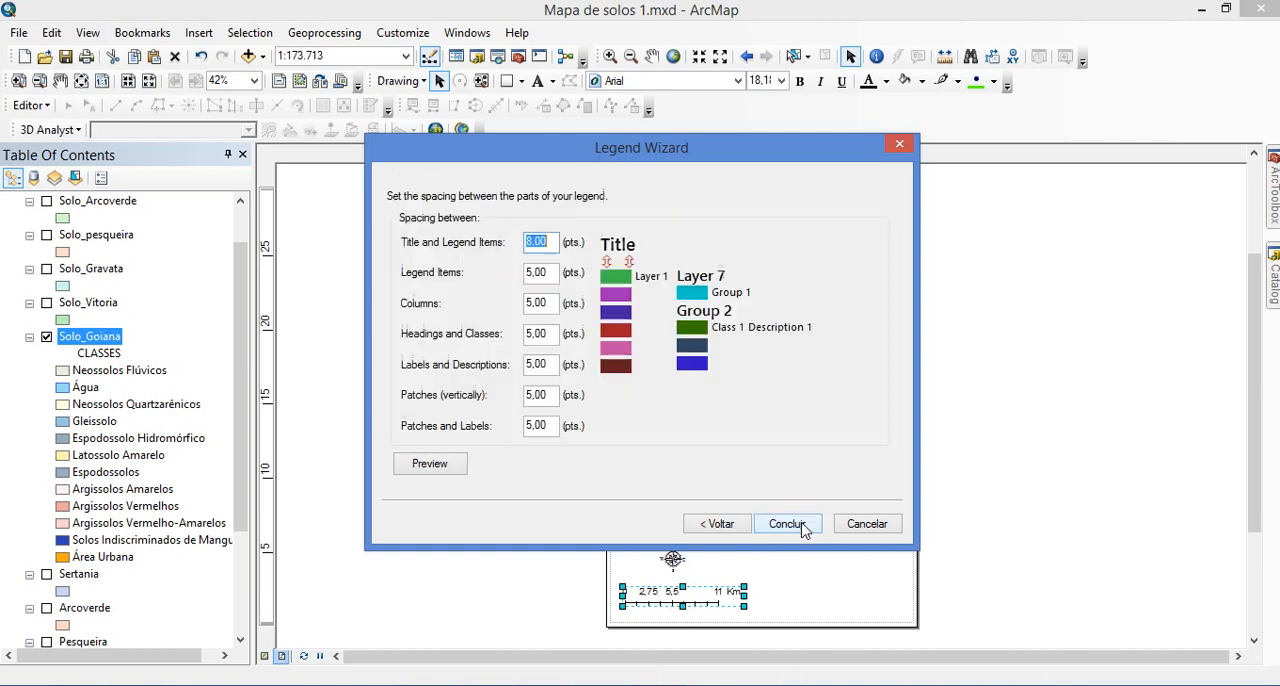
left_click(801, 525)
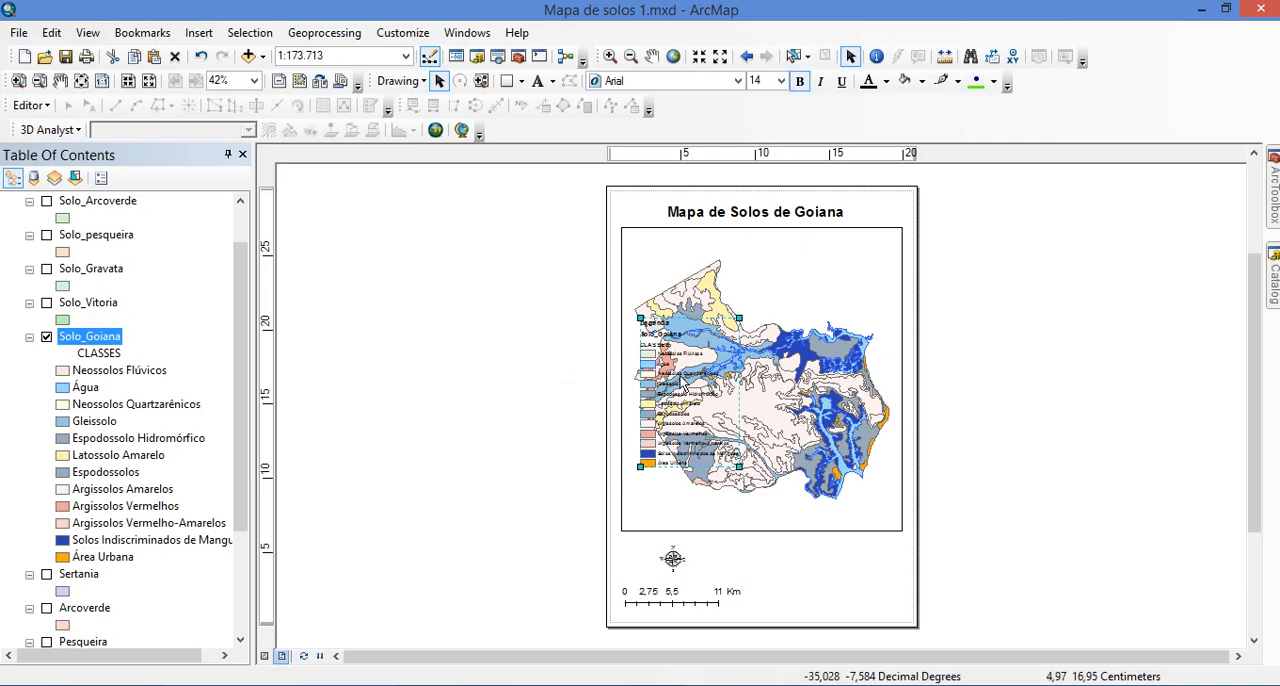
left_click_drag(681, 376, 985, 438)
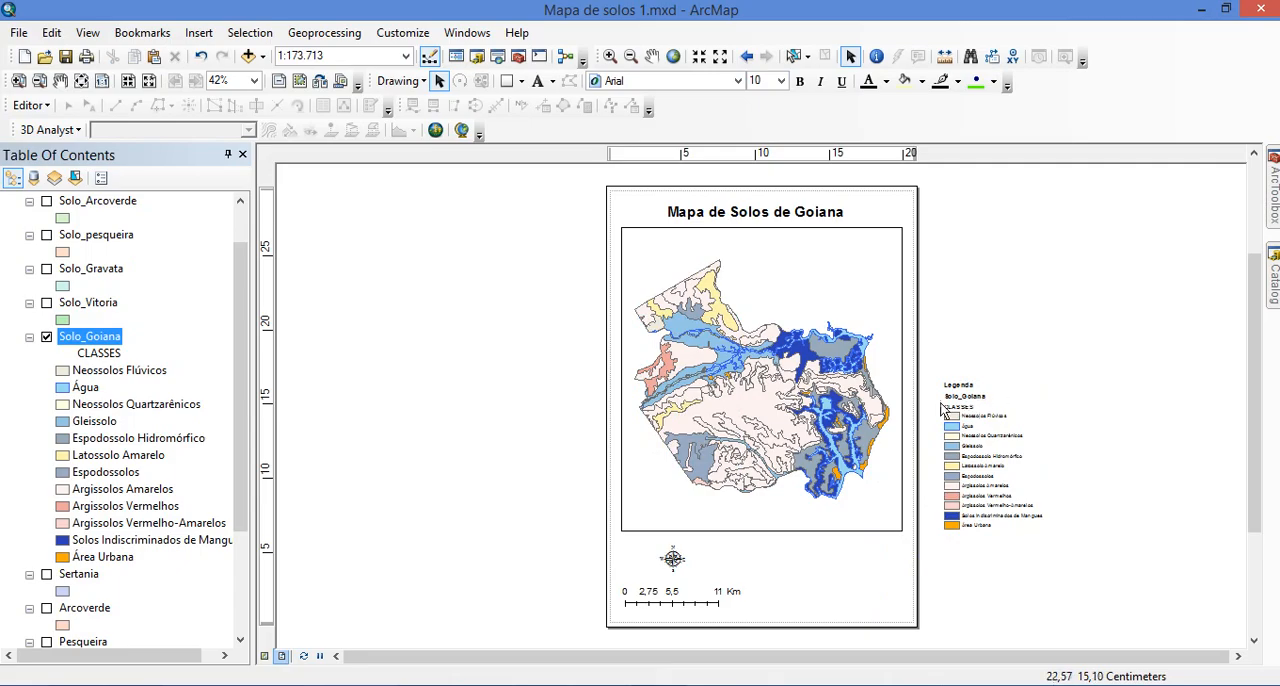
Rename the CLASSES heading under the Solo_Goiana layer as "Classes de Solos"
left_click(100, 354)
left_click(100, 355)
left_click(90, 338)
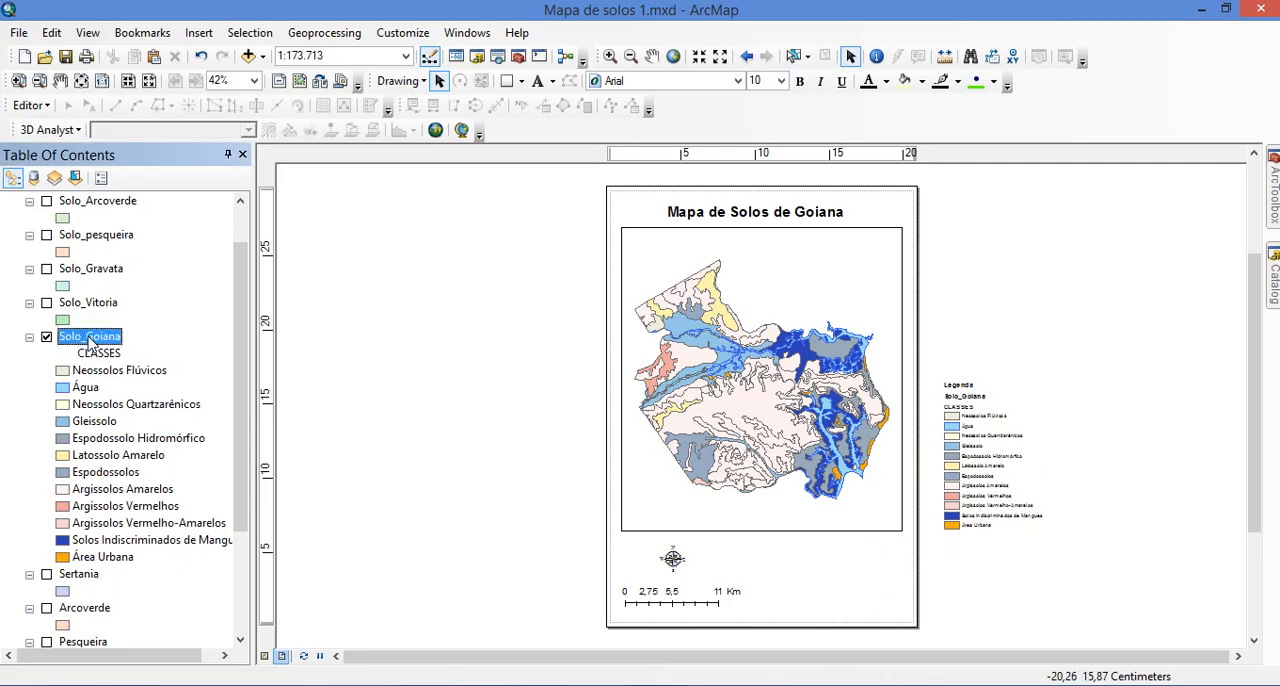
left_click(91, 356)
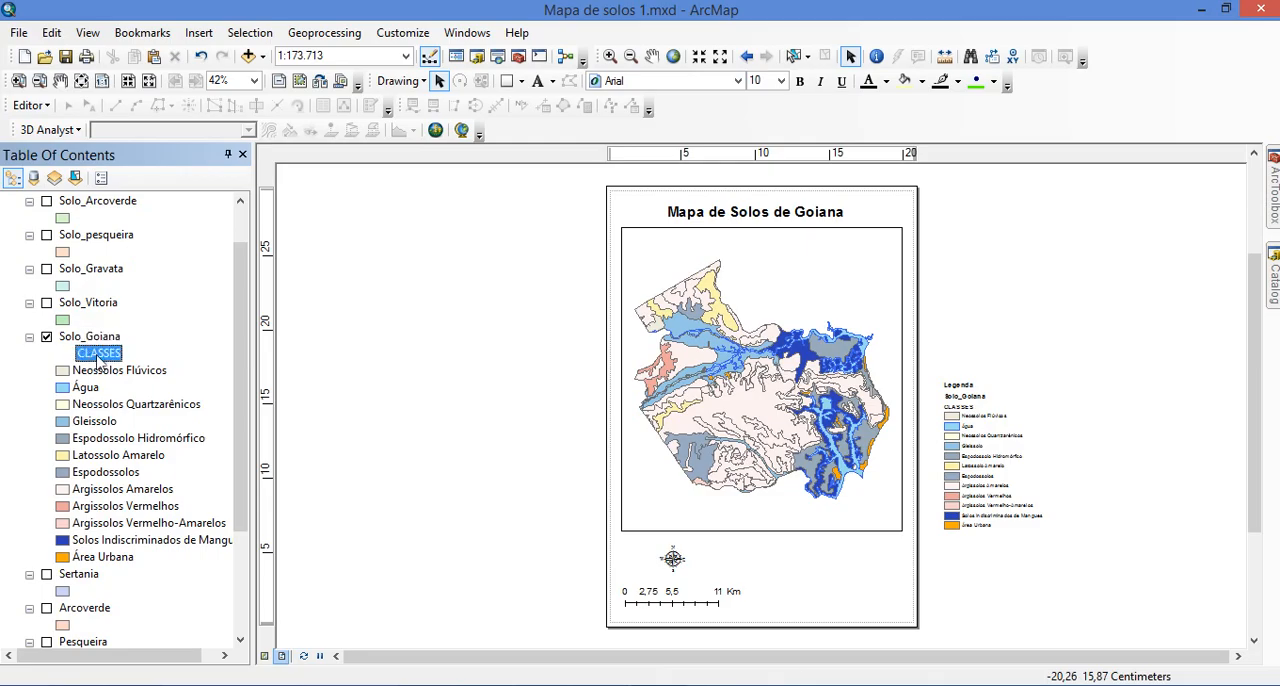
left_click(371, 386)
left_click(101, 355)
left_click(126, 371)
left_click(104, 356)
left_click(97, 356)
type("Classis")
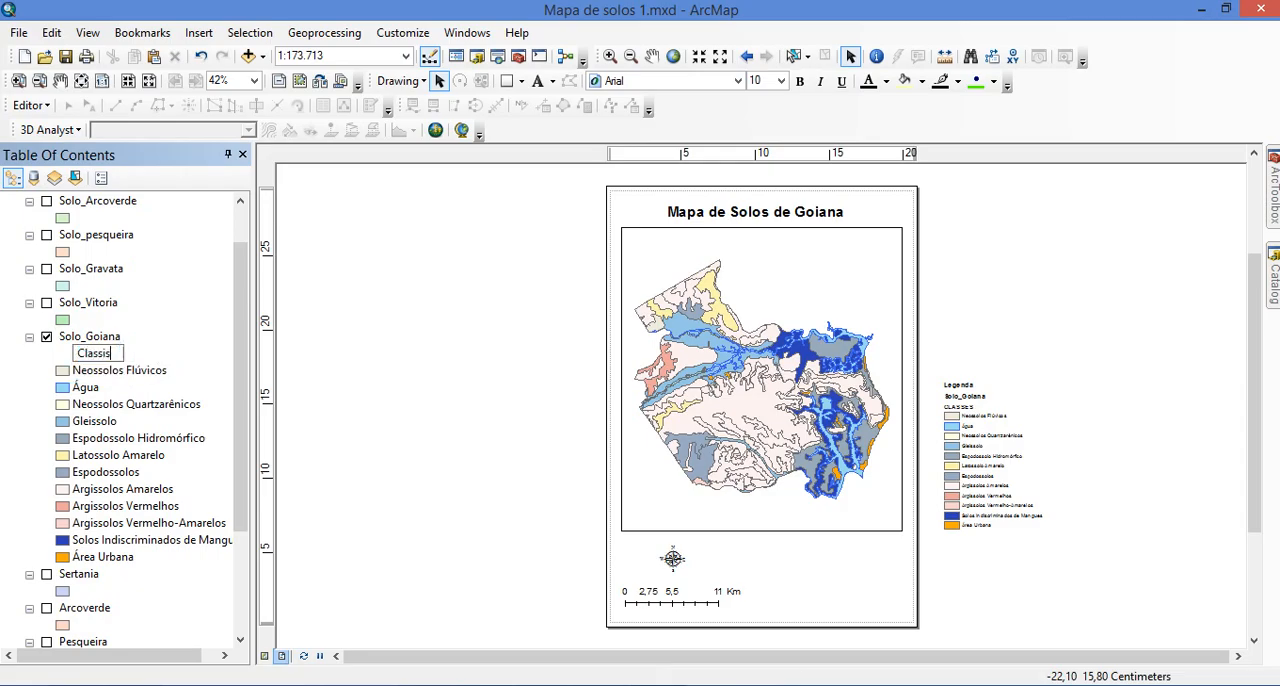
type(" d")
type("de Solos")
key("Return")
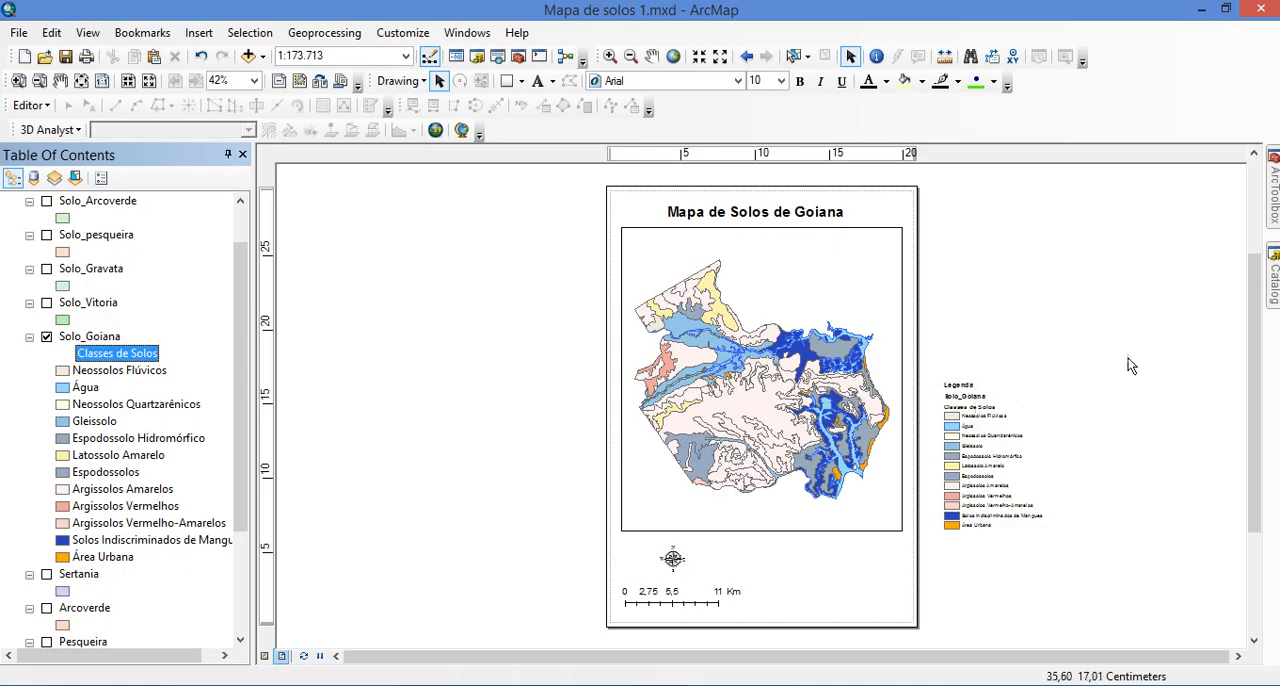
Set the legend item style of Solo_Goiana to Horizontal with Heading and Labels
left_click(976, 428)
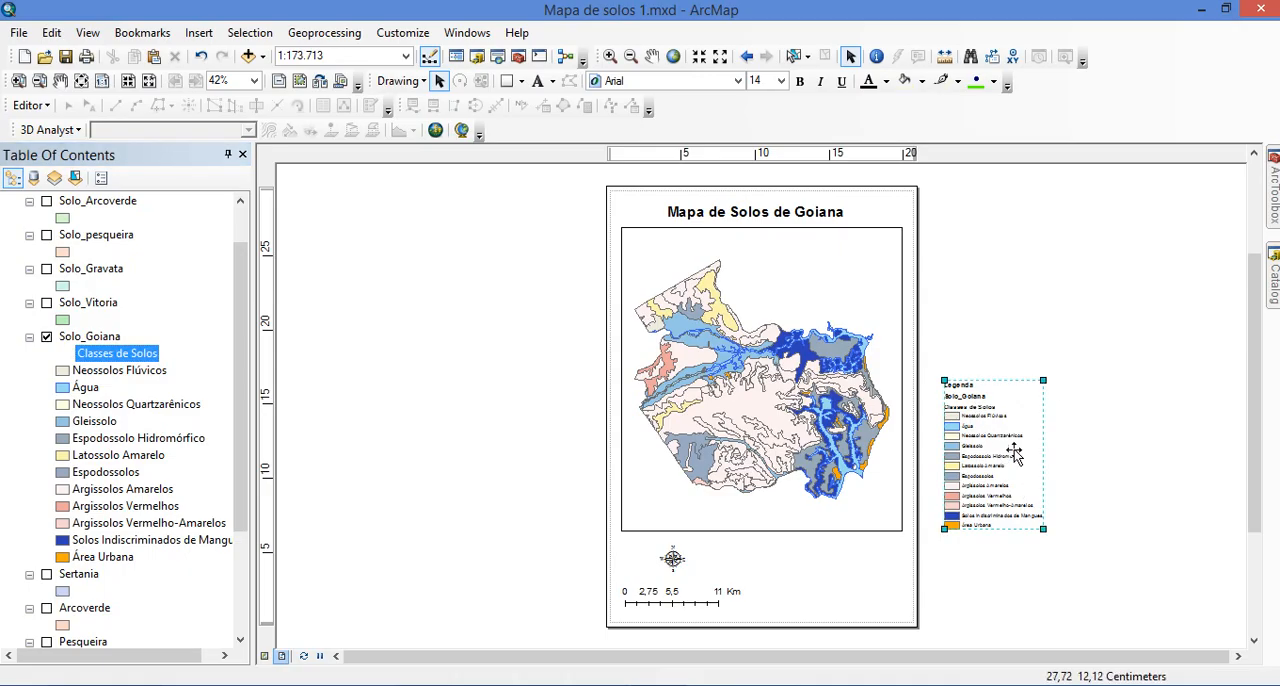
left_click_drag(968, 472, 945, 466)
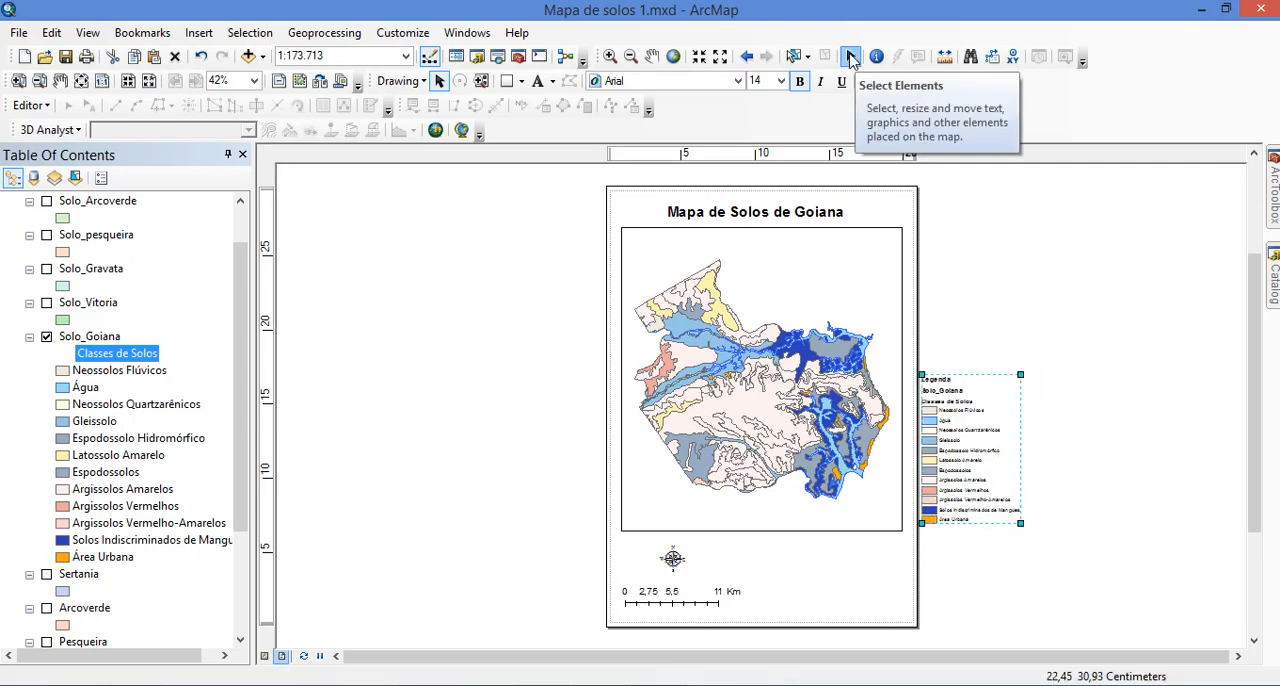
left_click_drag(948, 455, 965, 410)
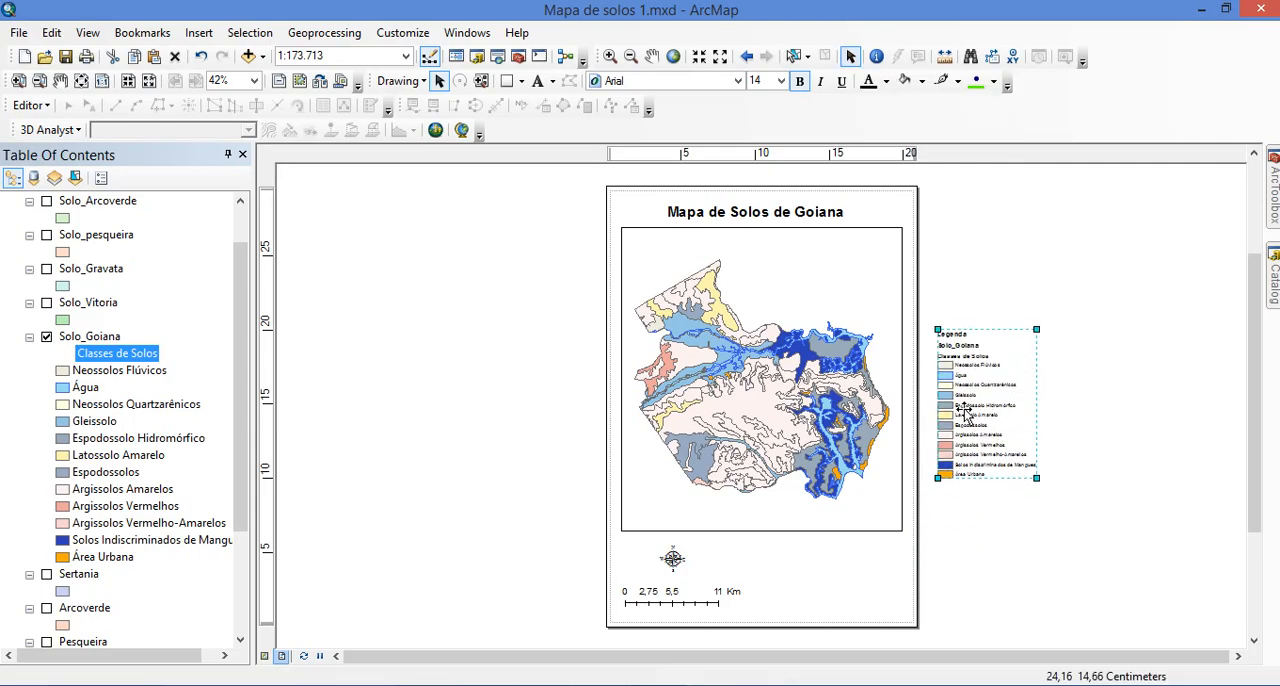
right_click(965, 410)
left_click(1003, 397)
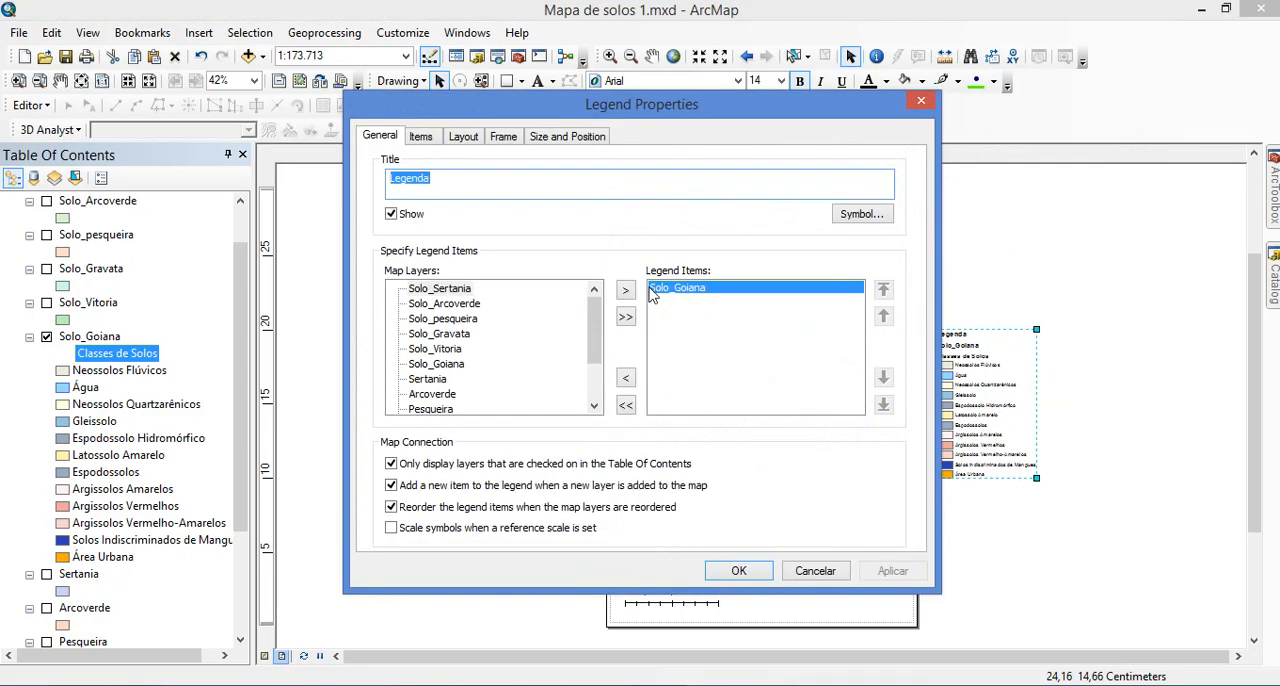
left_click(421, 137)
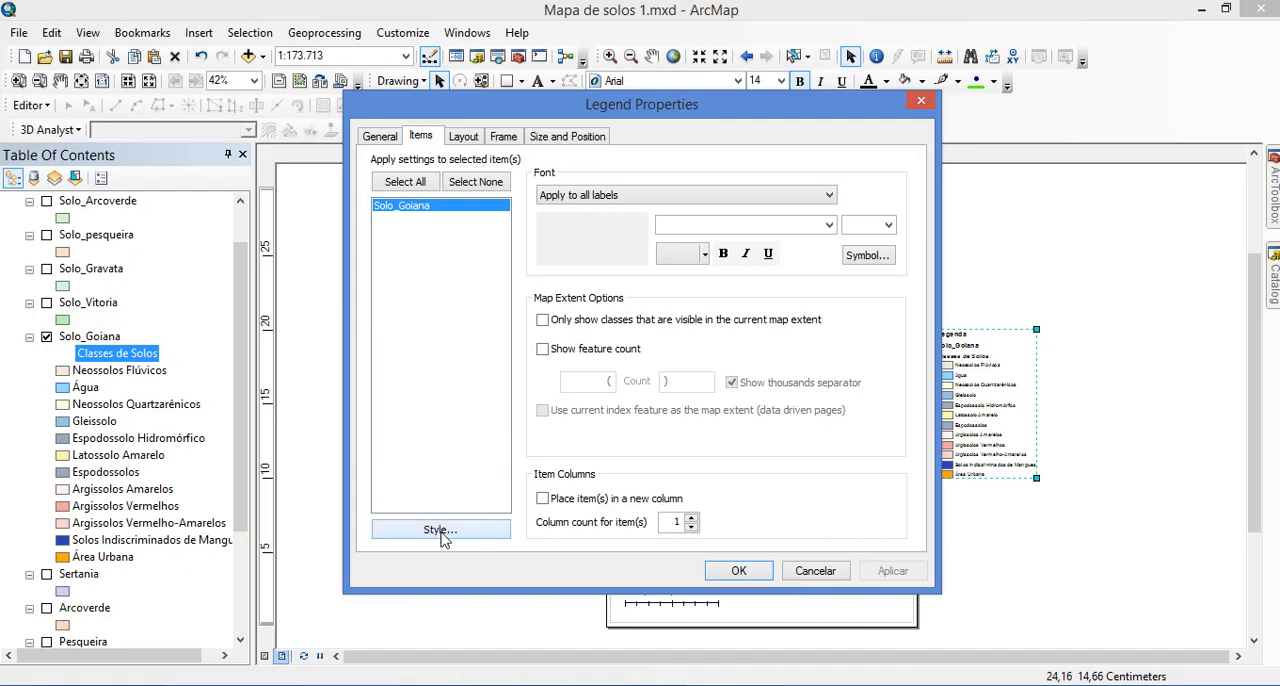
left_click(441, 531)
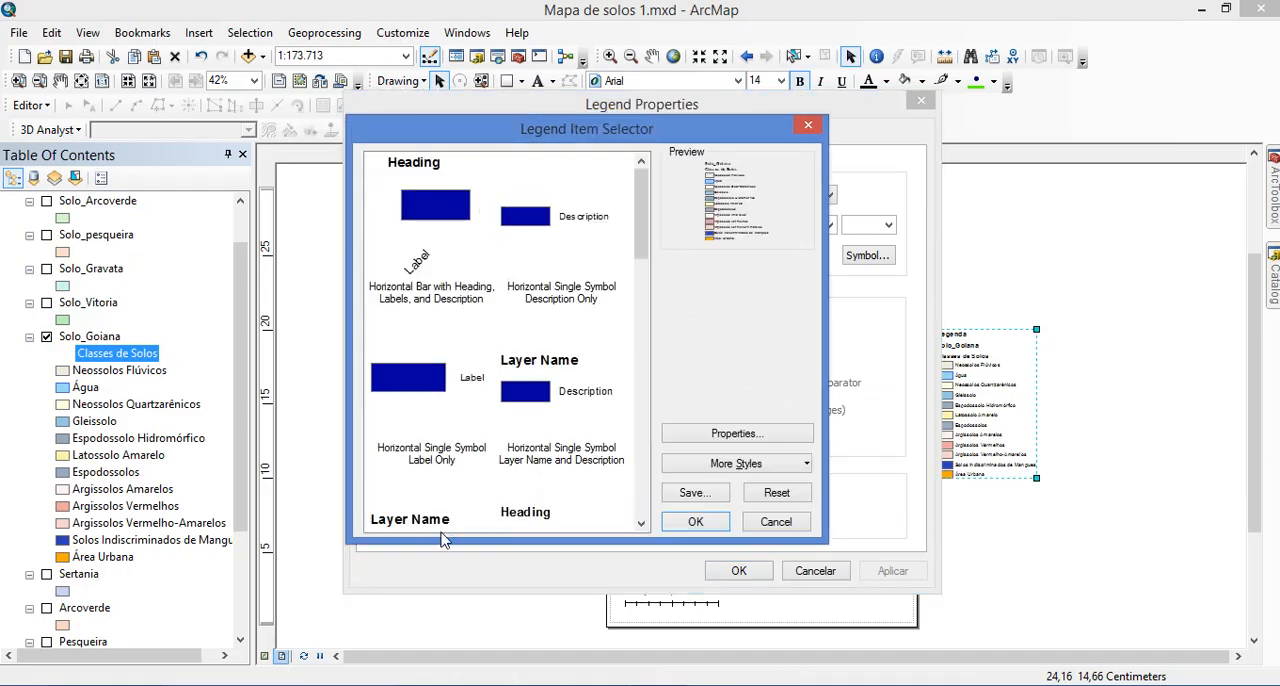
left_click(447, 228)
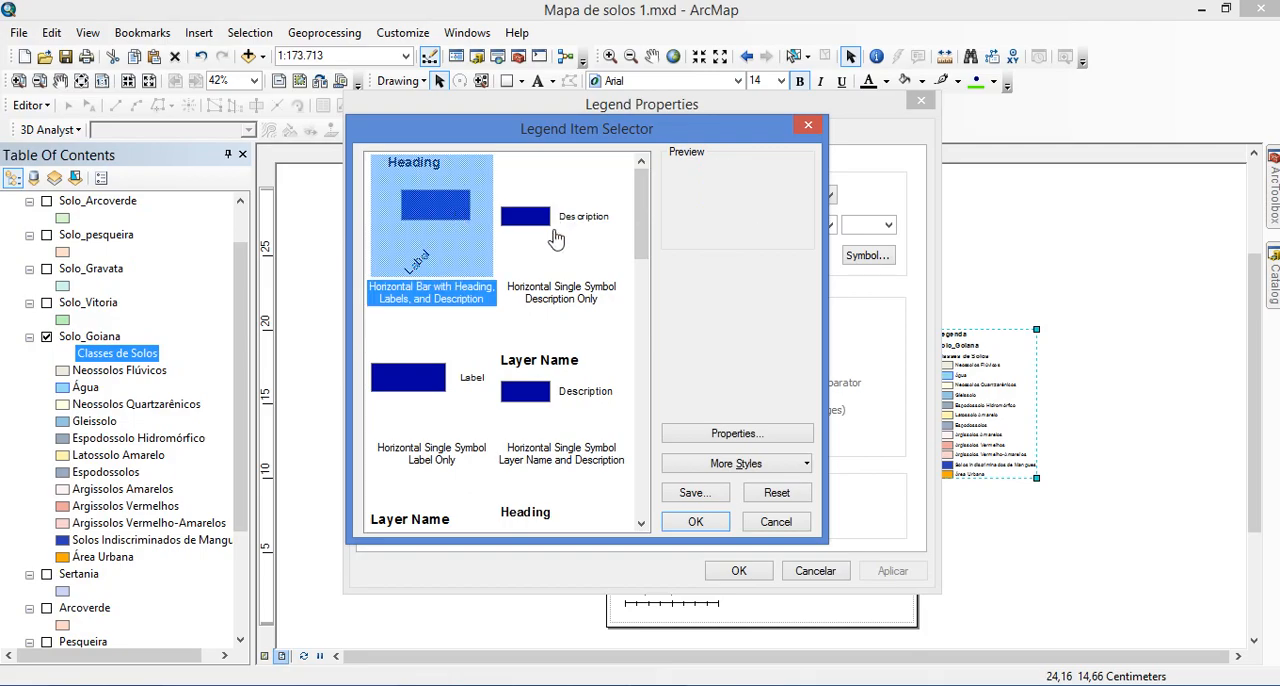
left_click(523, 235)
left_click(446, 376)
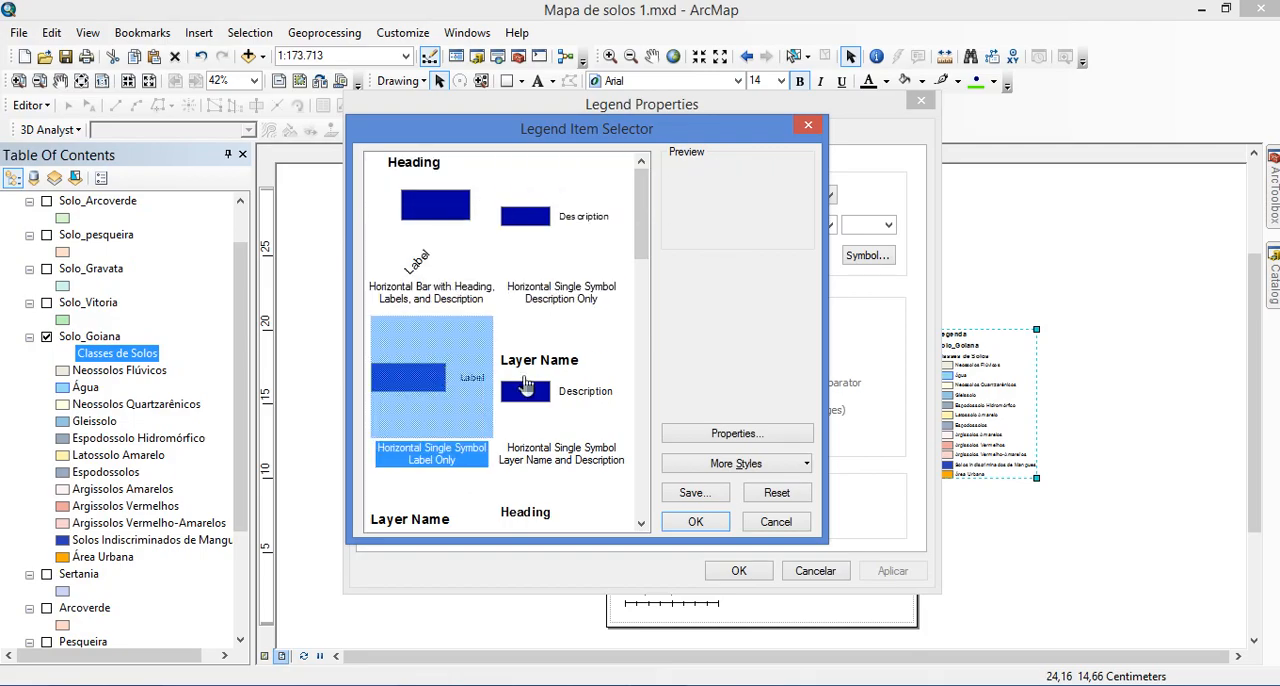
left_click(556, 392)
scroll(500, 400, "down", 3)
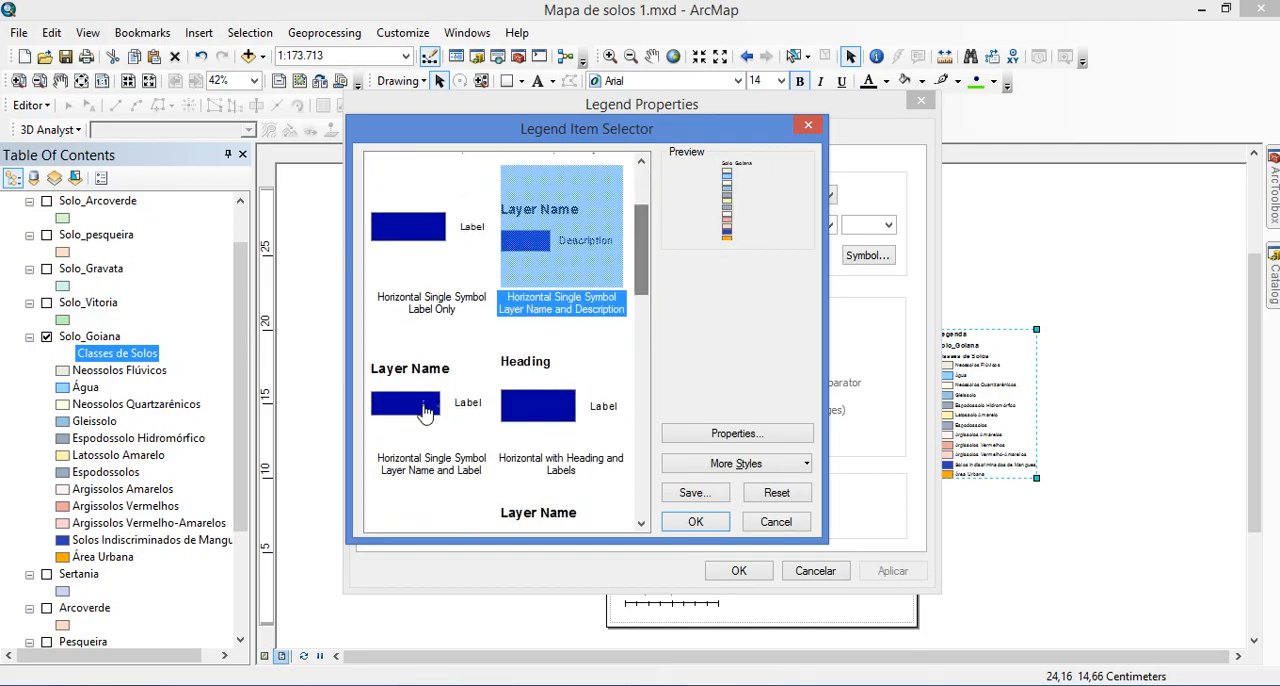
left_click(521, 402)
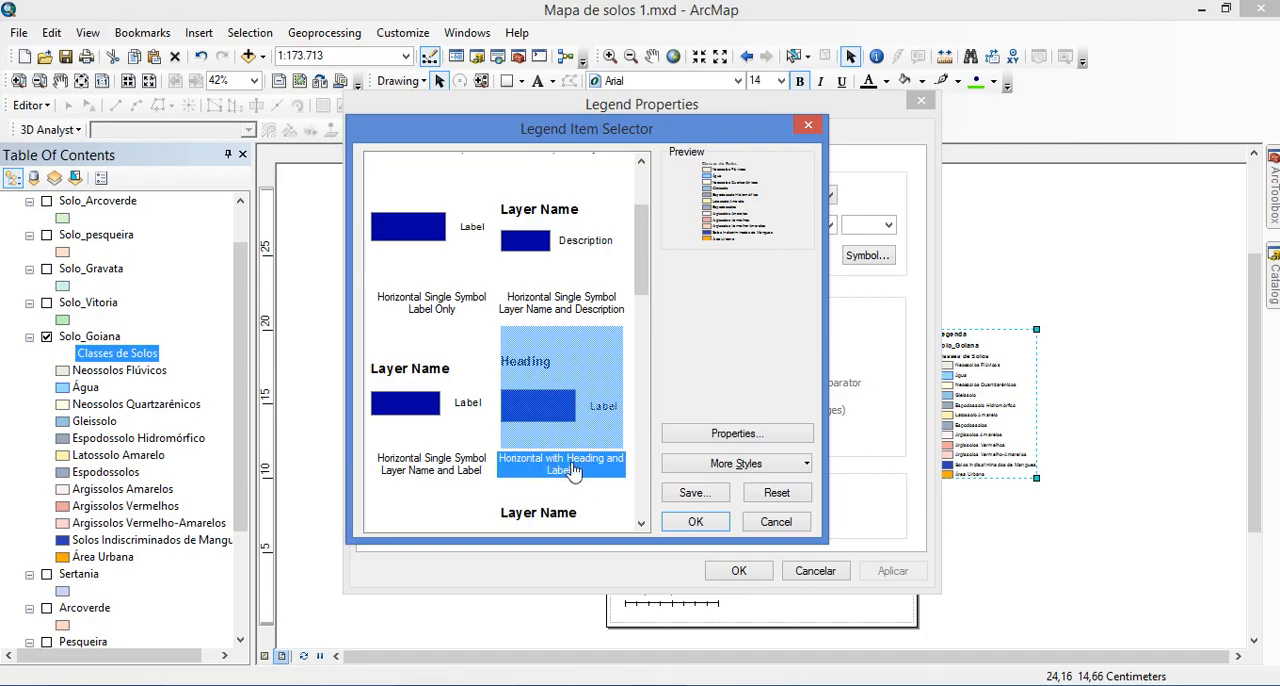
left_click(695, 521)
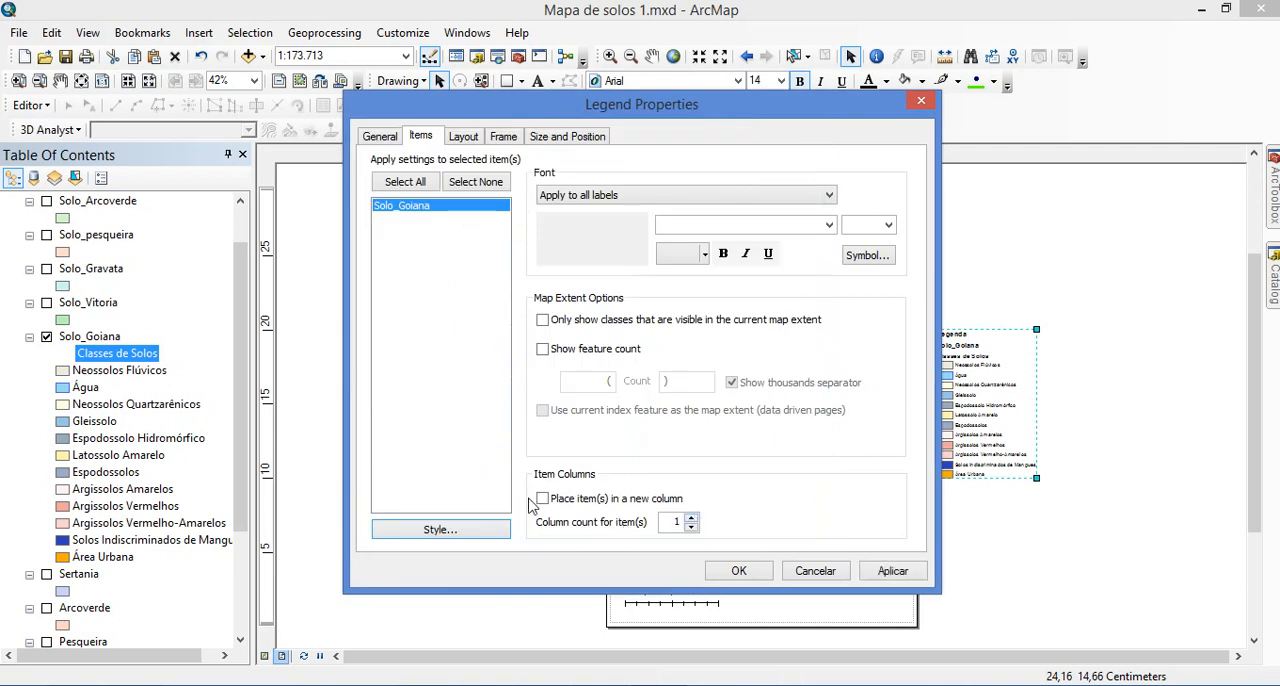
Arrange the Solo_Goiana legend items in two columns and place the legend below the data frame, beside the scale bar
left_click_drag(745, 112, 527, 120)
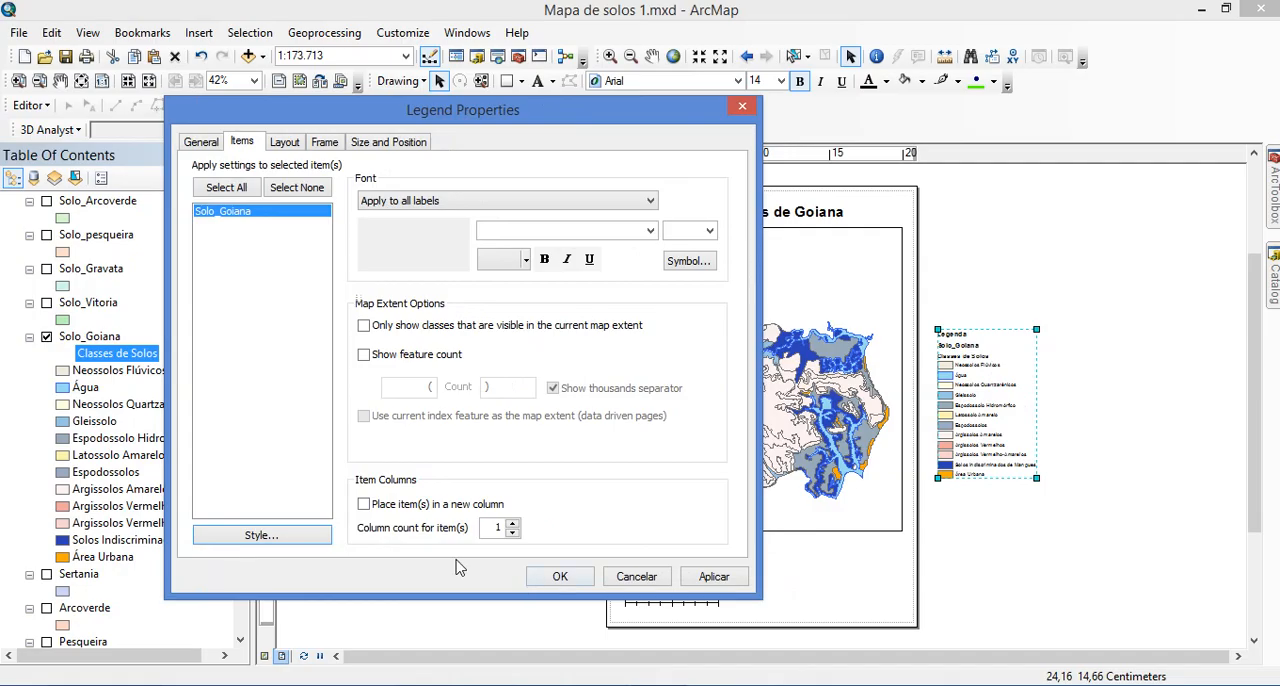
left_click(207, 214)
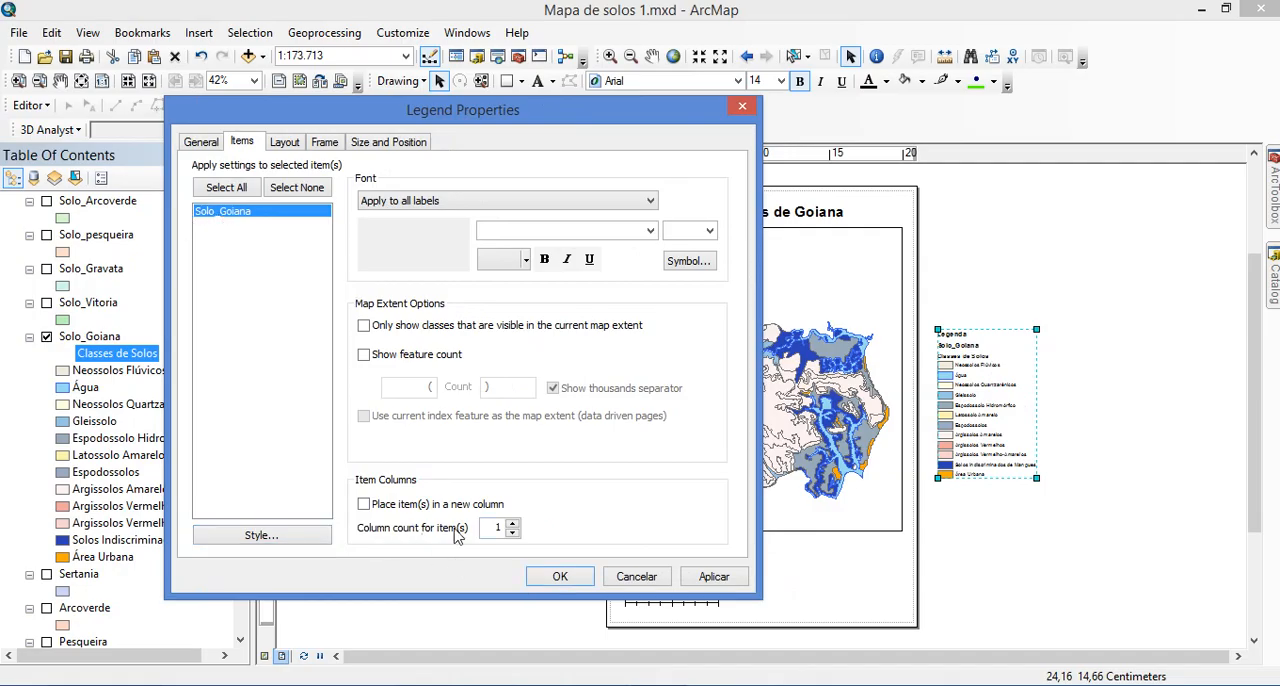
left_click(513, 524)
left_click(563, 578)
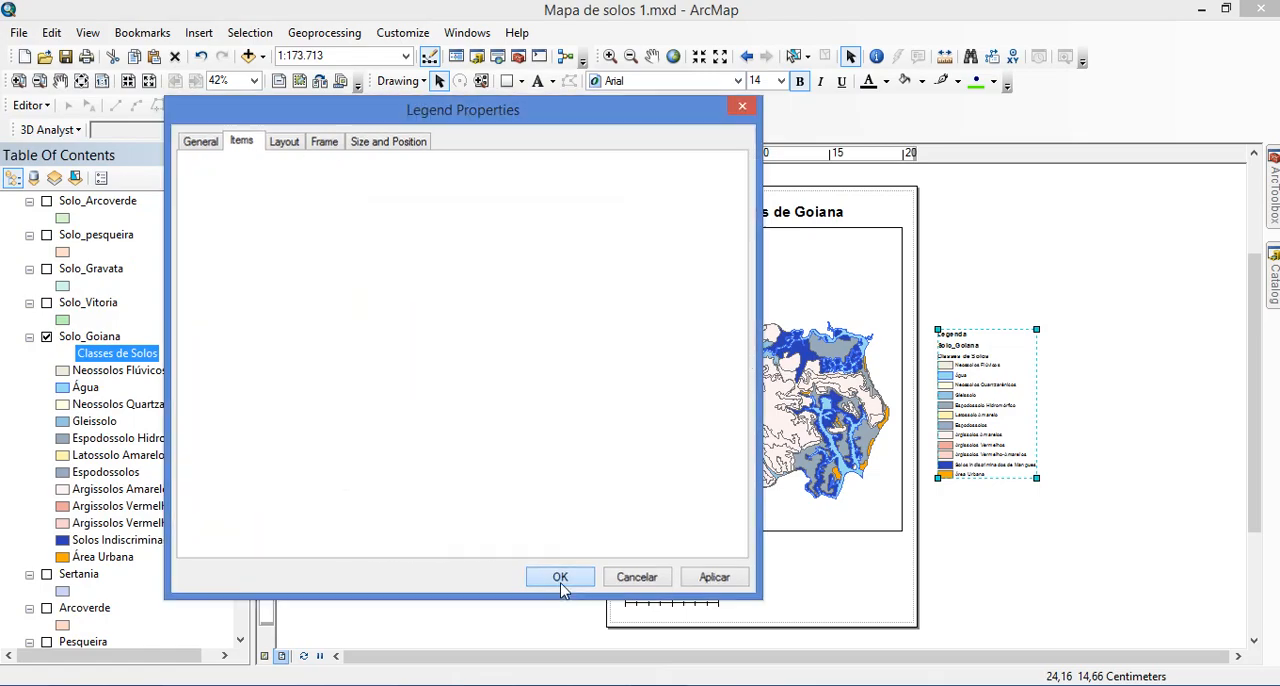
left_click_drag(1057, 458, 841, 593)
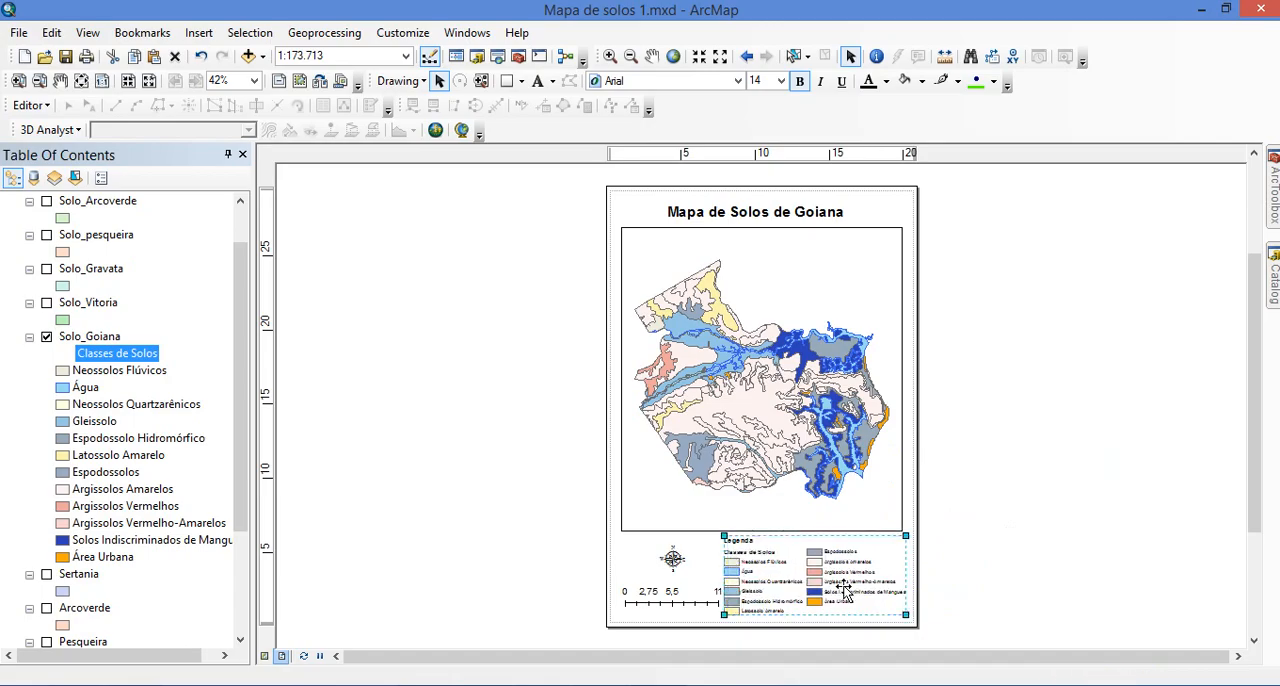
Shorten the scale bar to span 9 Km so it clears the legend, and move the north arrow to sit centred above it
left_click(645, 600)
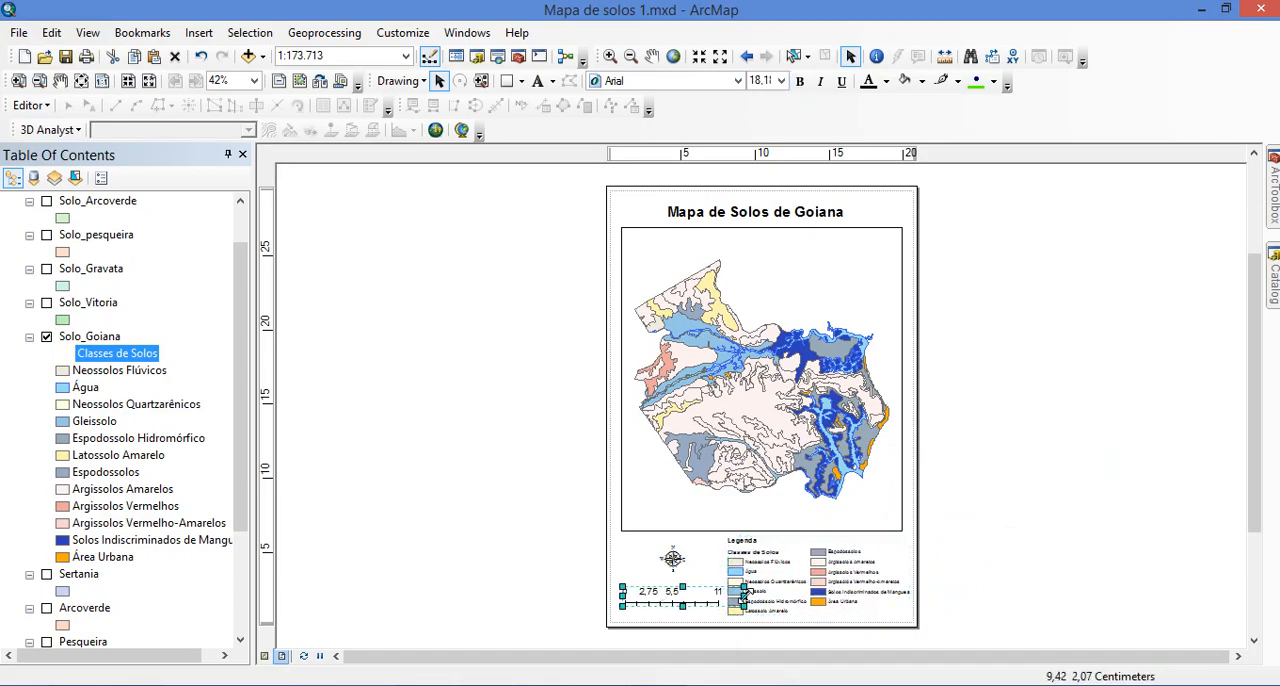
left_click_drag(742, 592, 666, 571)
left_click(675, 562)
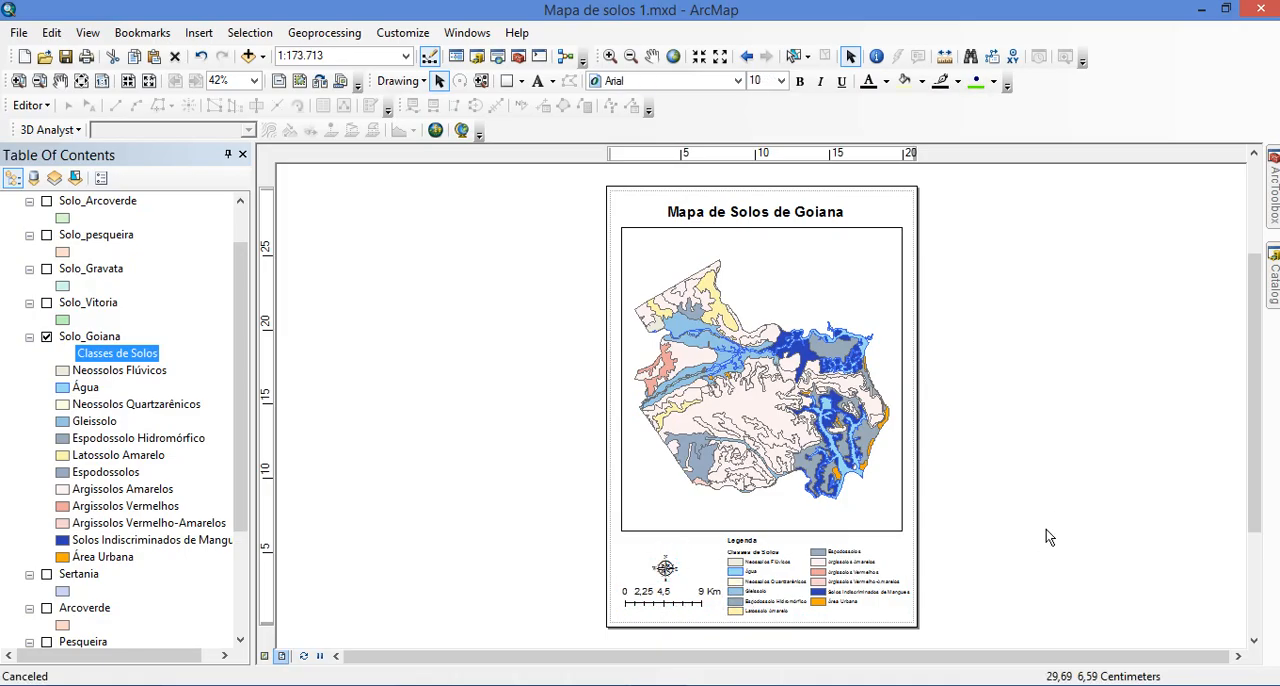
left_click(1021, 520)
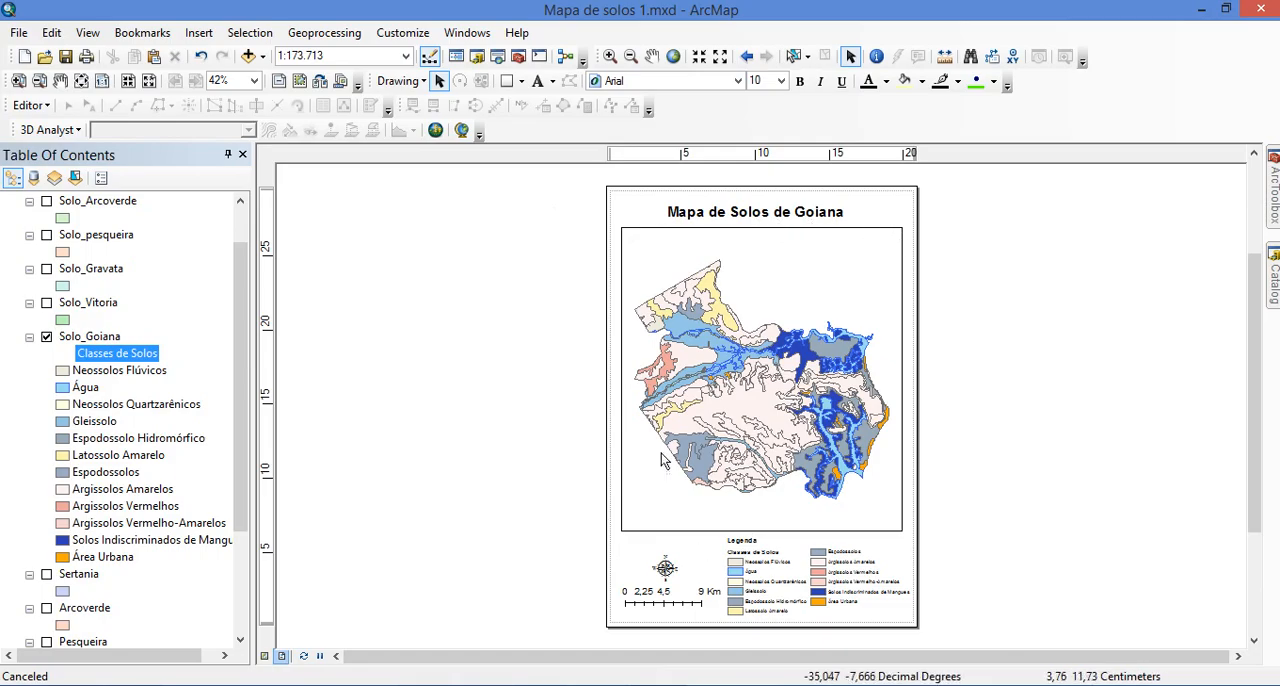
Start a new graticule grid for the Goiana data frame and set its appearance to Labels only
left_click(714, 514)
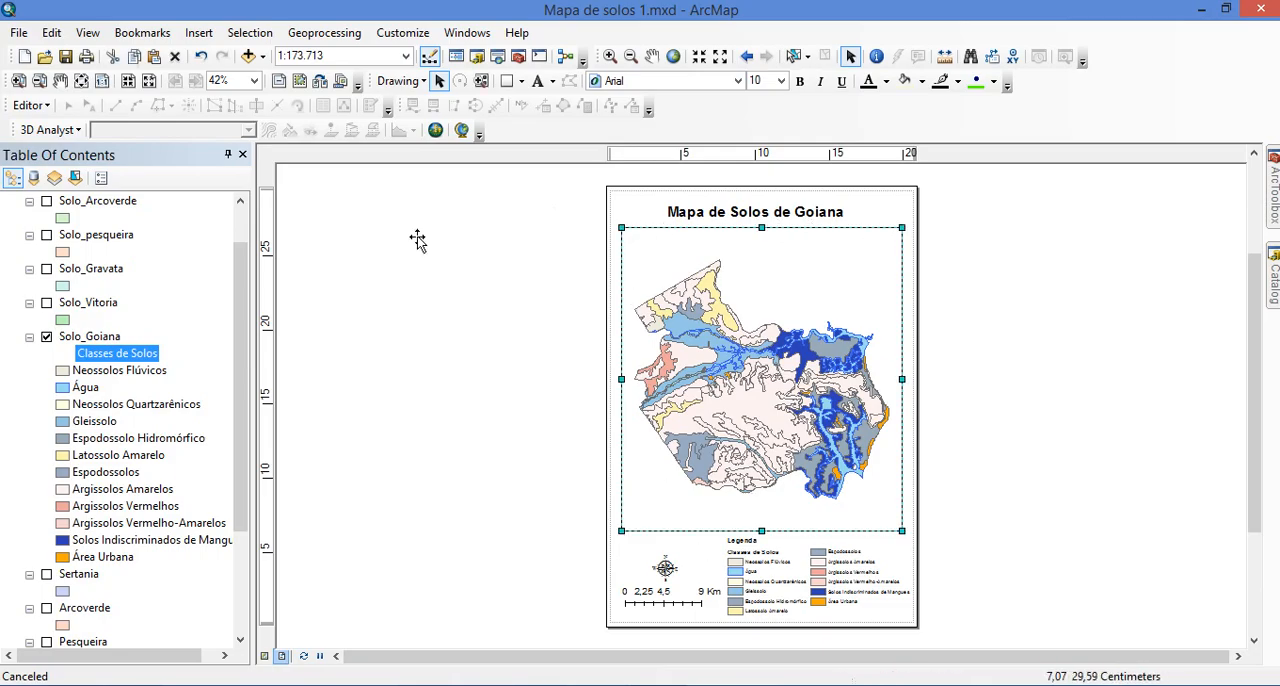
right_click(762, 282)
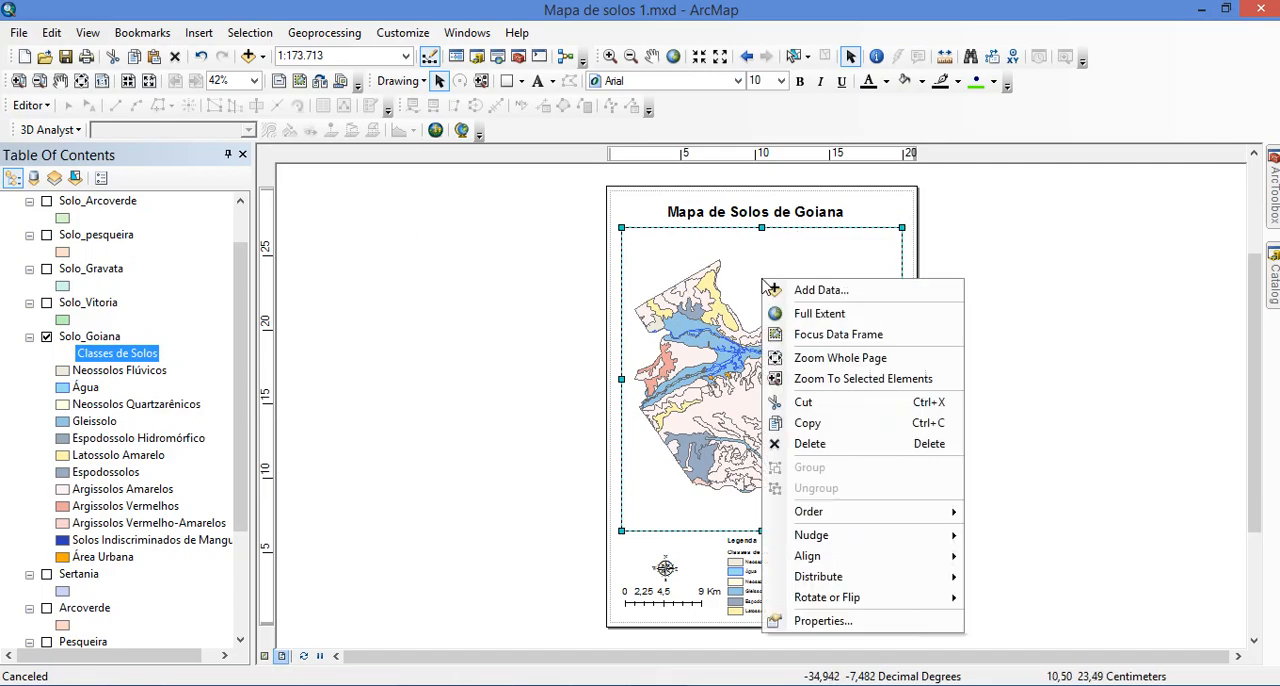
left_click(838, 622)
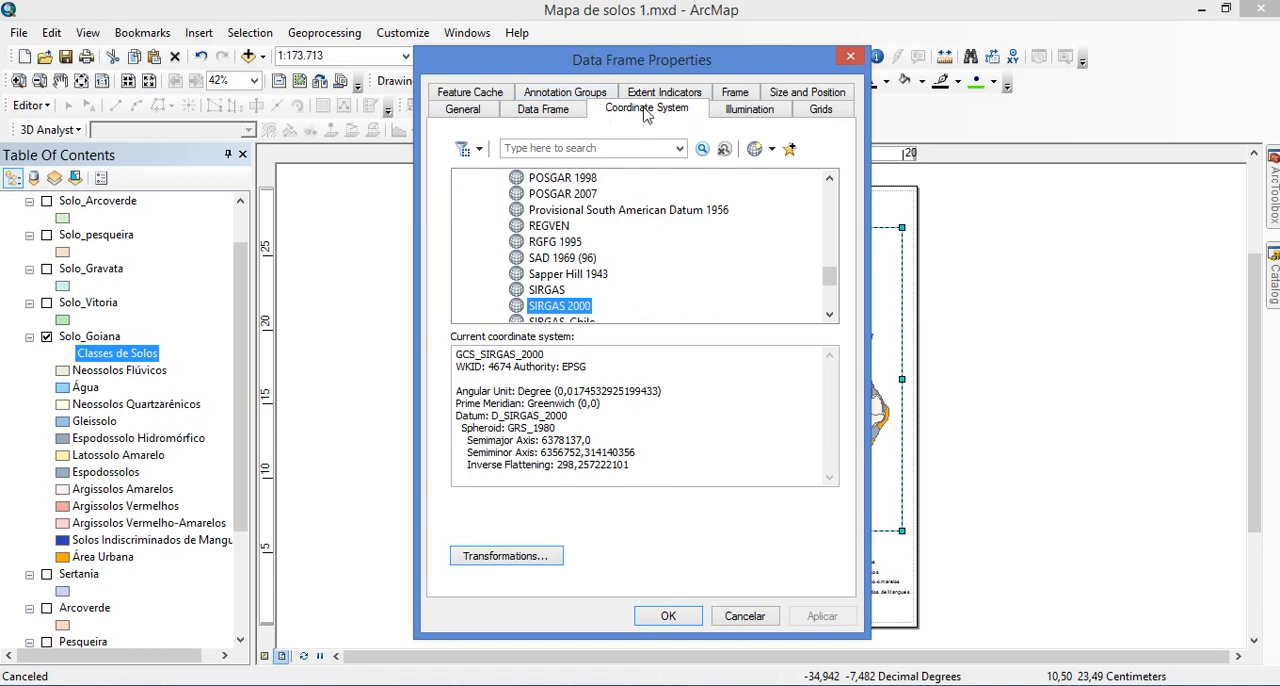
left_click(821, 110)
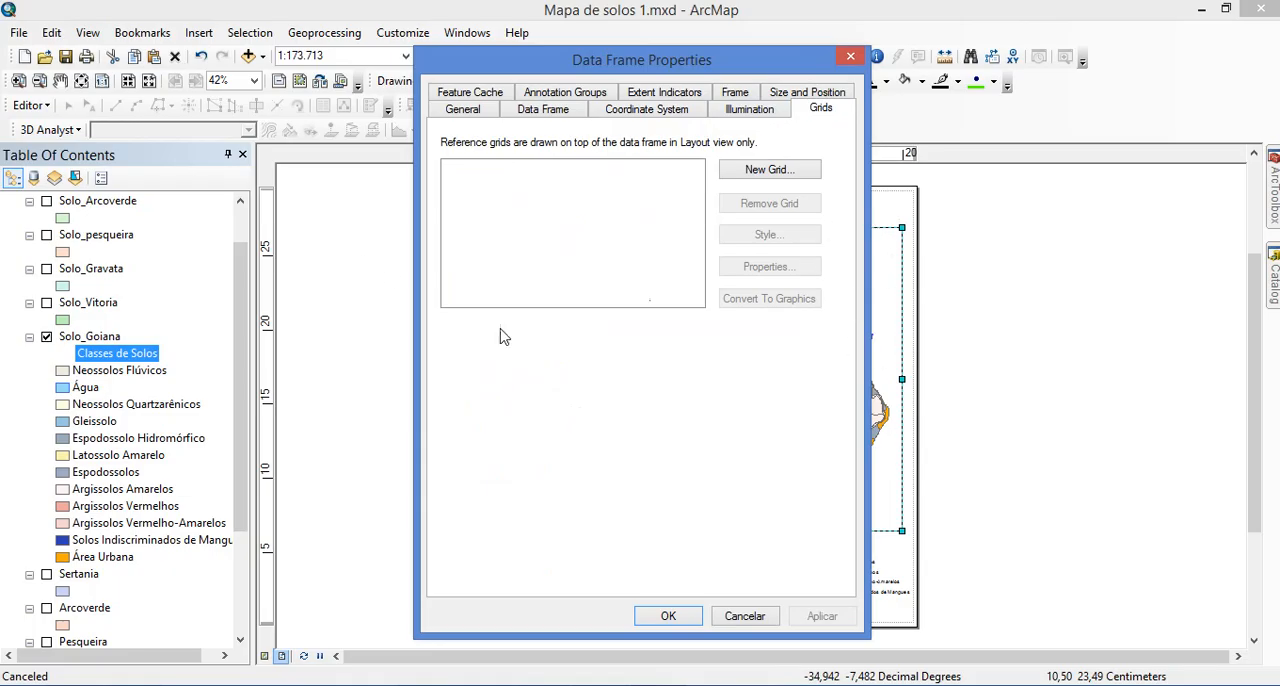
left_click(789, 174)
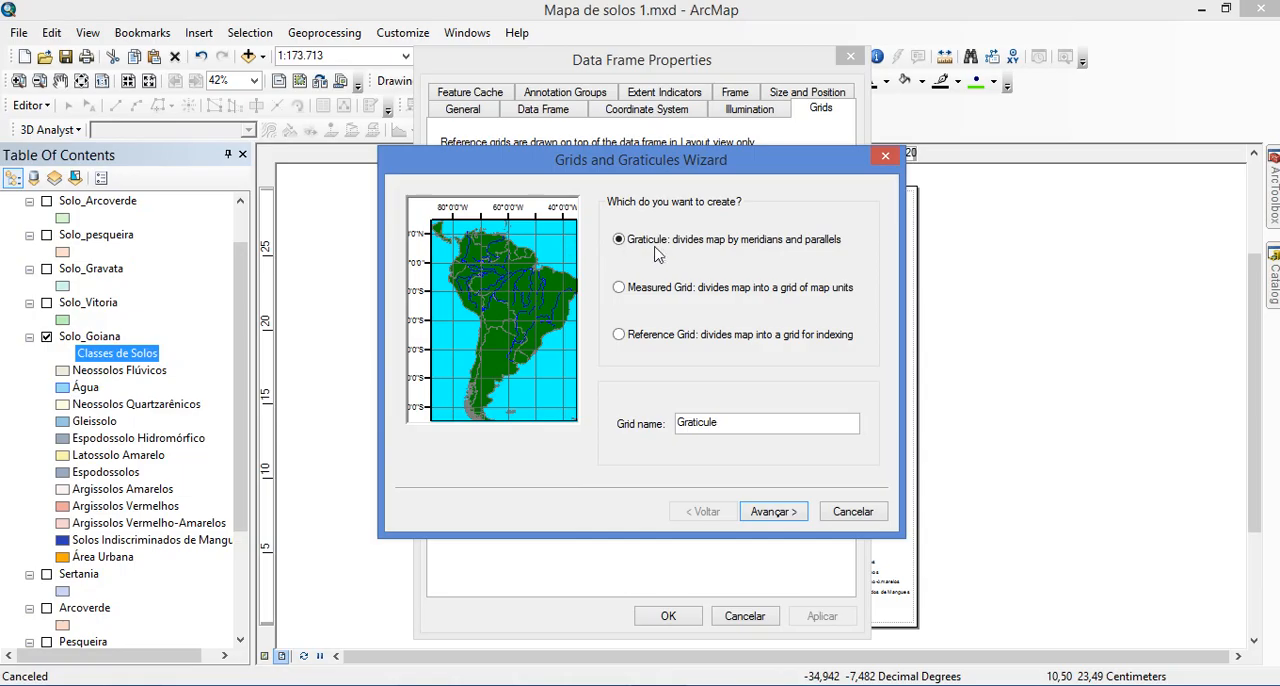
left_click(787, 511)
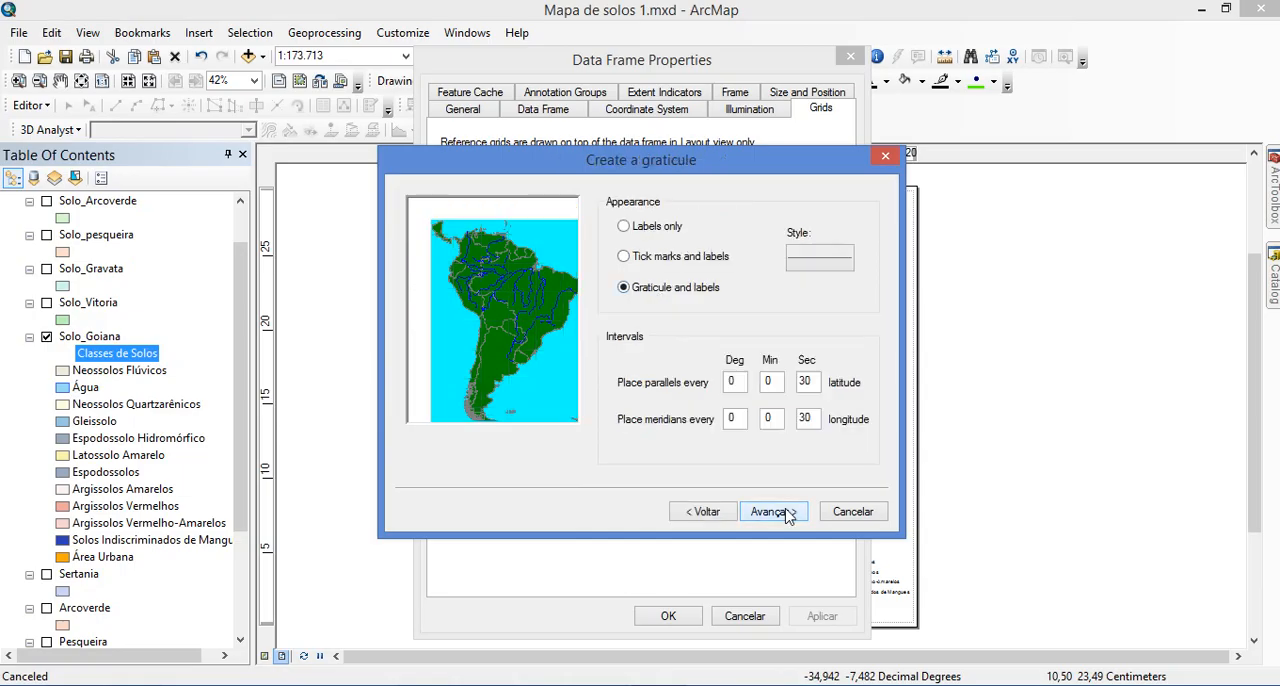
left_click(630, 258)
left_click(638, 230)
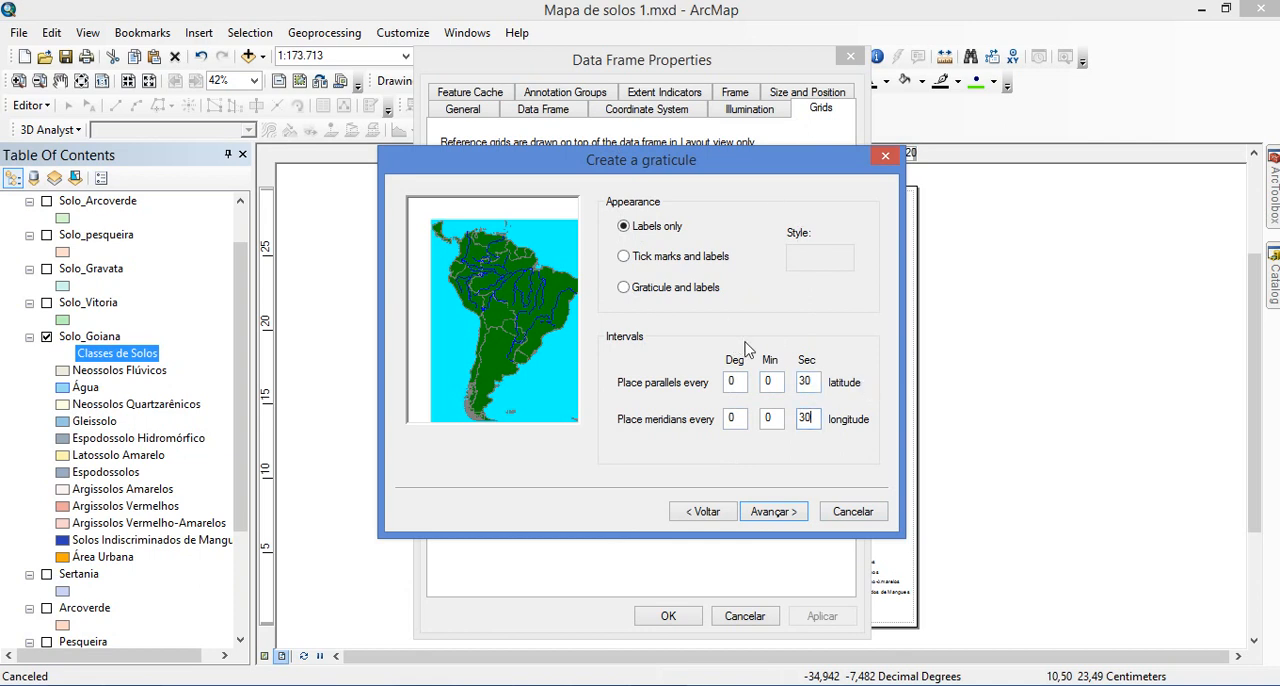
Space the parallels and meridians every 2 minutes 30 seconds, then finish the graticule and apply it, keeping the current coordinate system
double_click(767, 383)
double_click(772, 418)
left_click(772, 511)
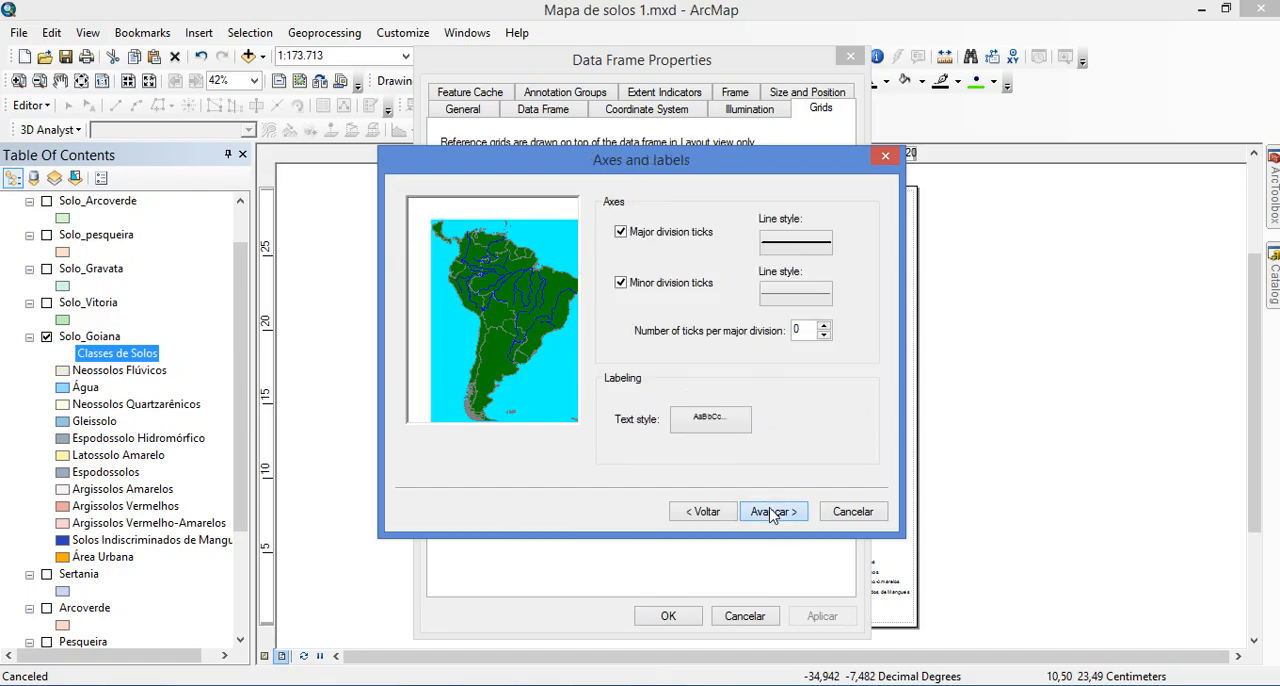
left_click(772, 511)
left_click(772, 513)
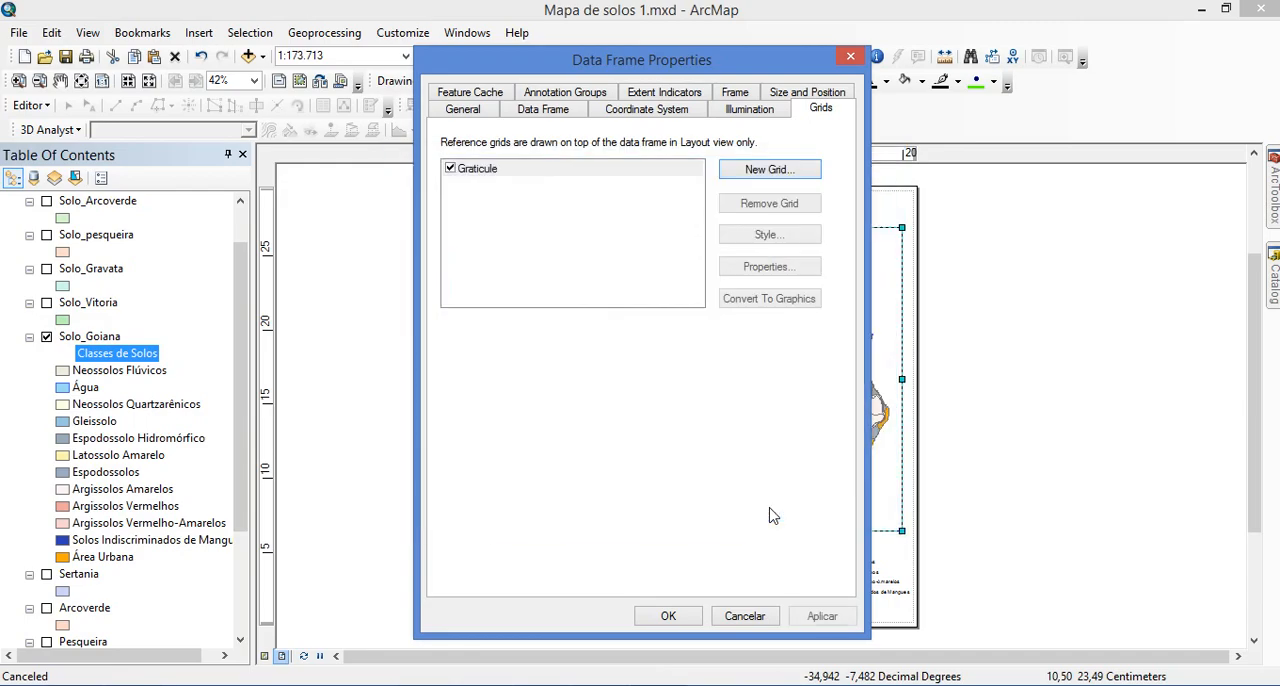
left_click(668, 616)
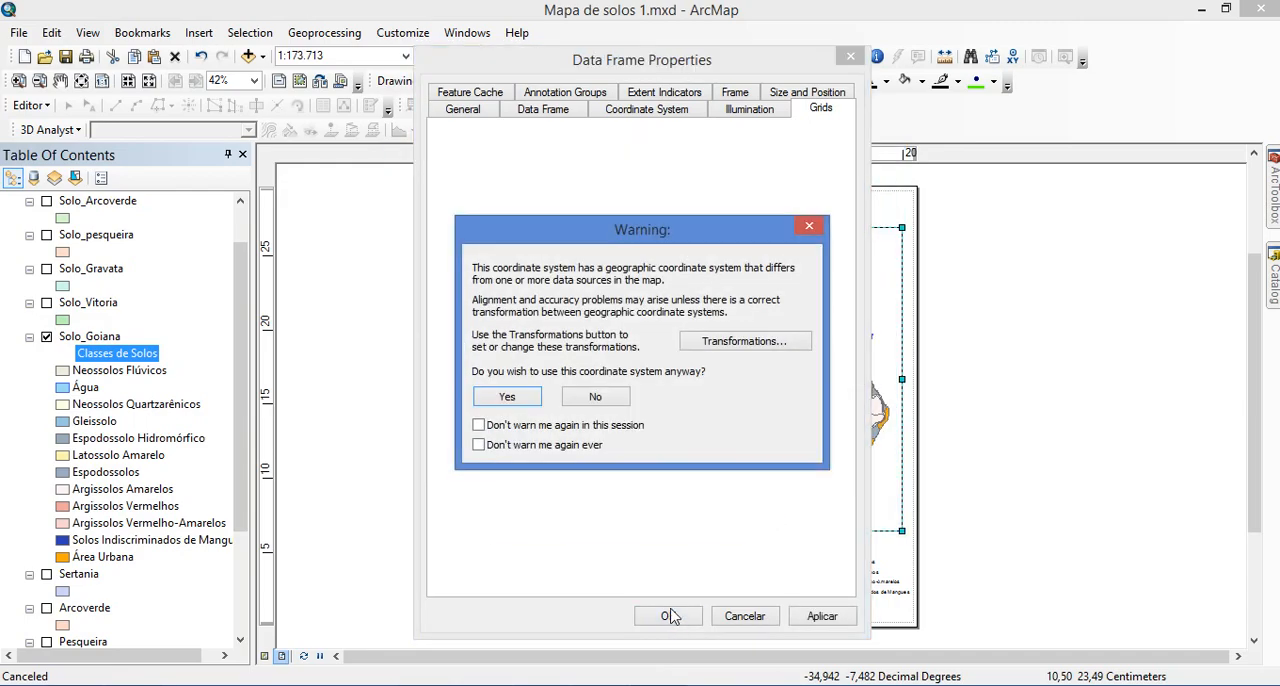
left_click(505, 398)
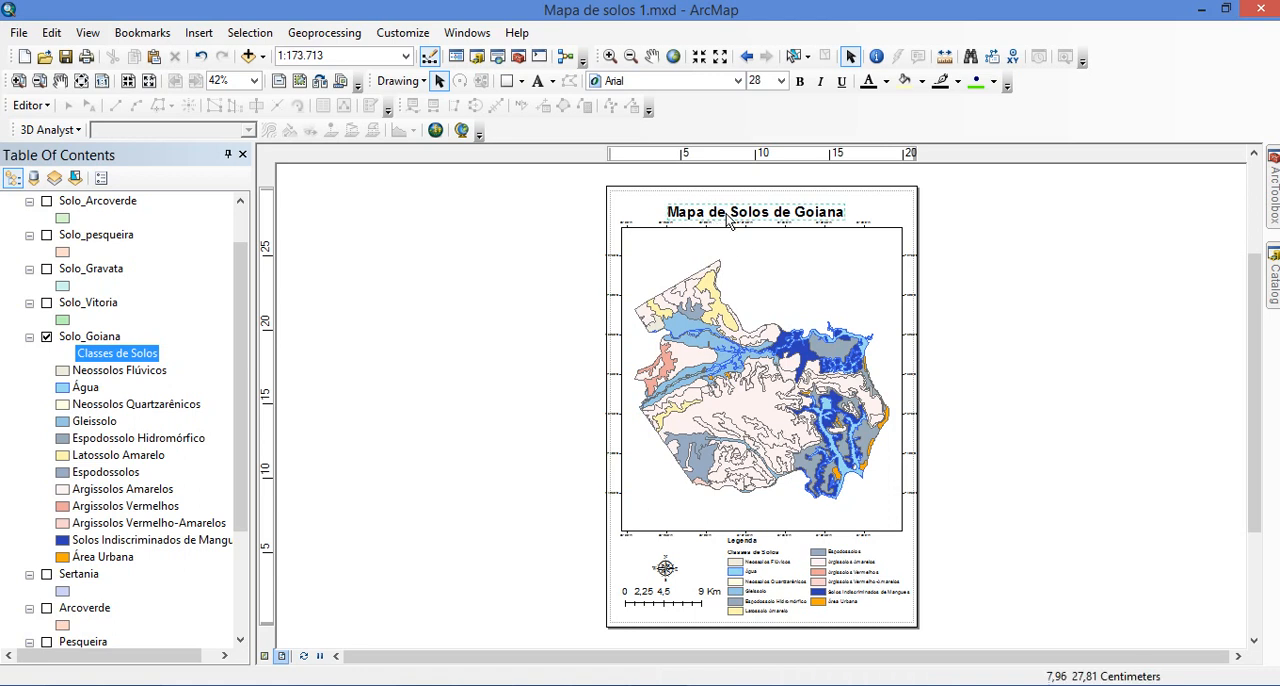
Move the map title slightly up so it clears the grid labels above the data frame
left_click_drag(730, 215, 736, 205)
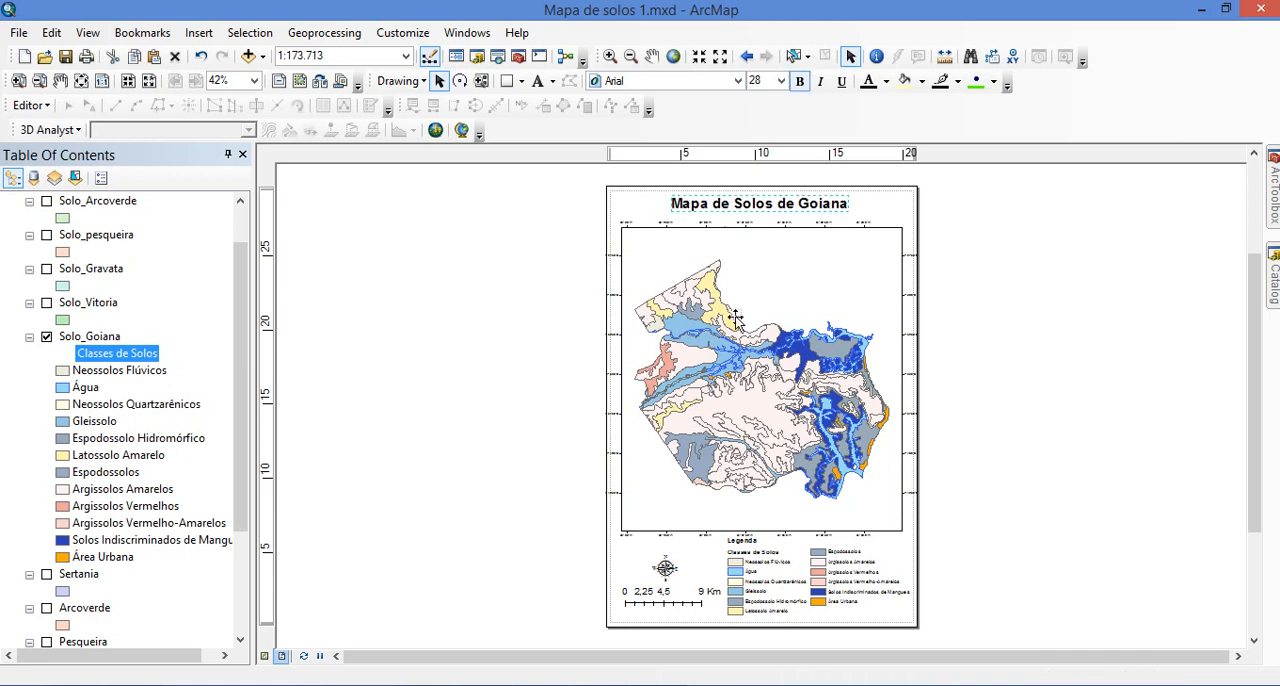
left_click(930, 370)
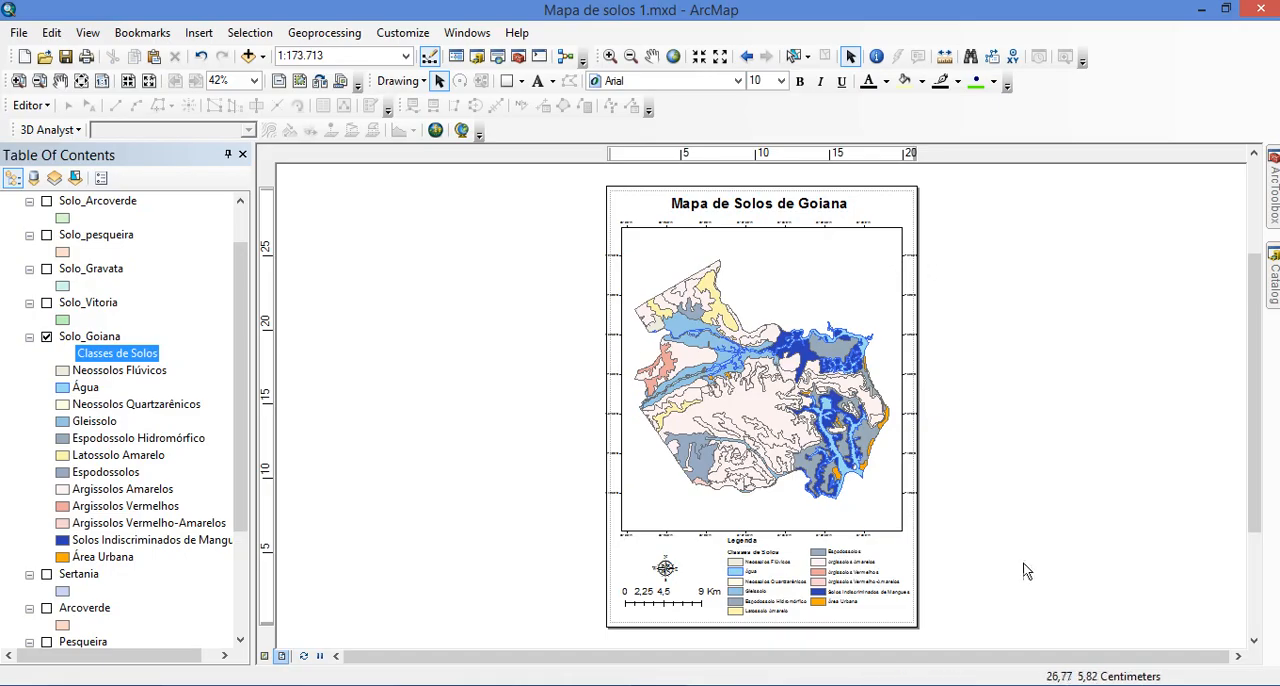
Open the properties of the data frame's graticule and check its interval settings
left_click(776, 230)
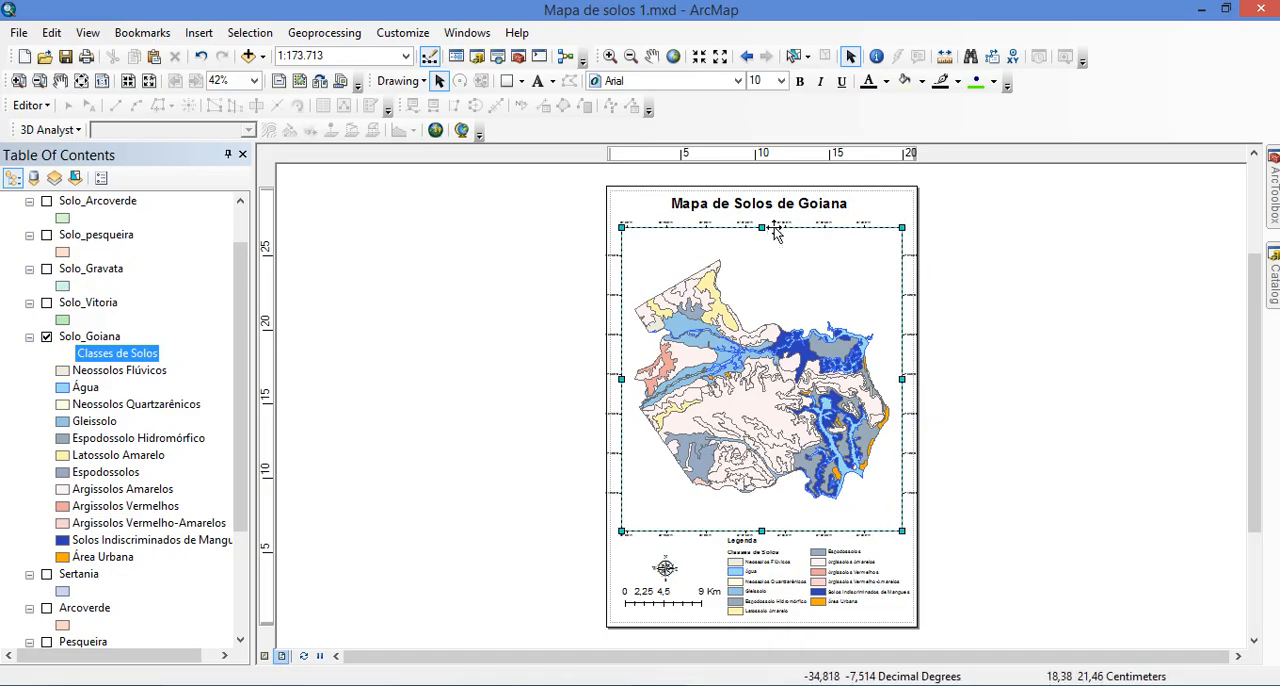
right_click(846, 249)
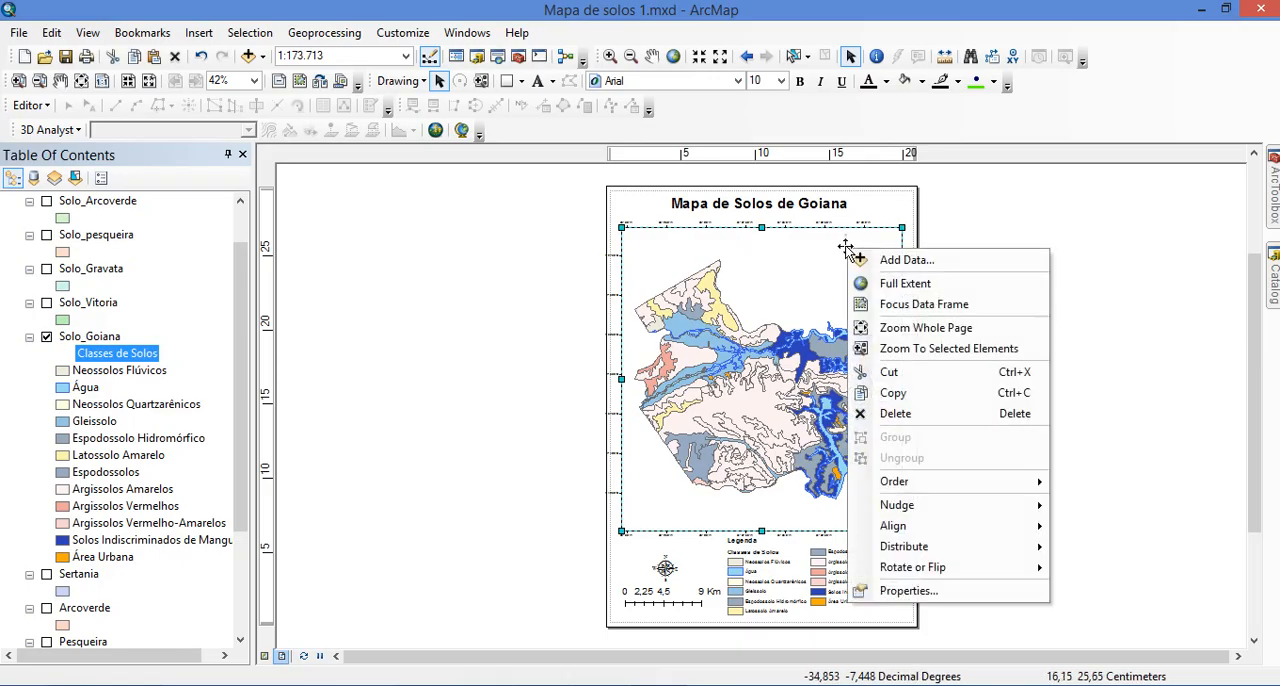
left_click(913, 591)
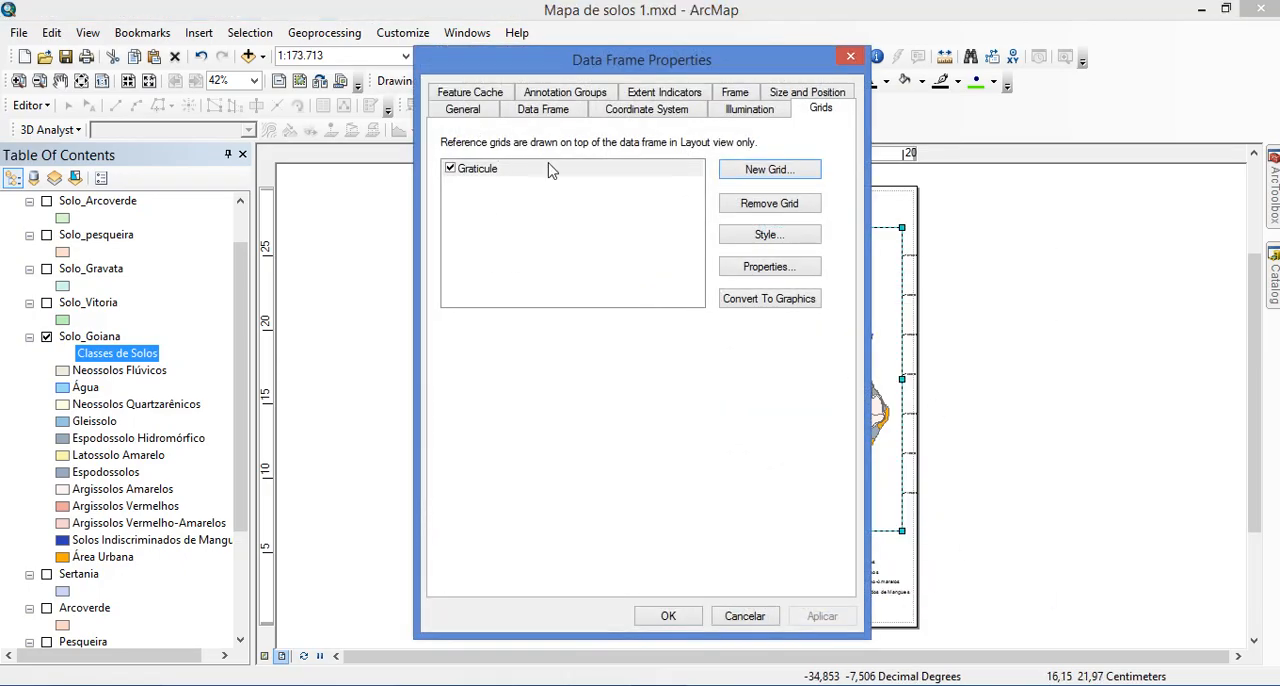
left_click(535, 212)
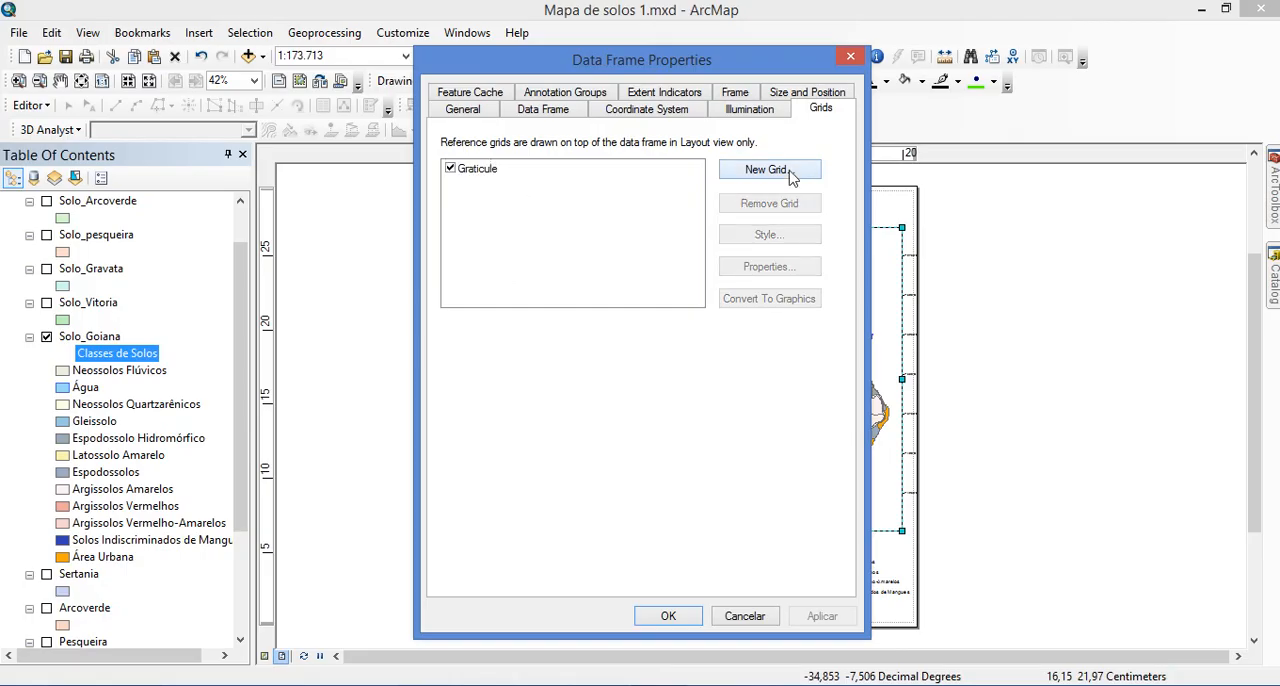
left_click(491, 174)
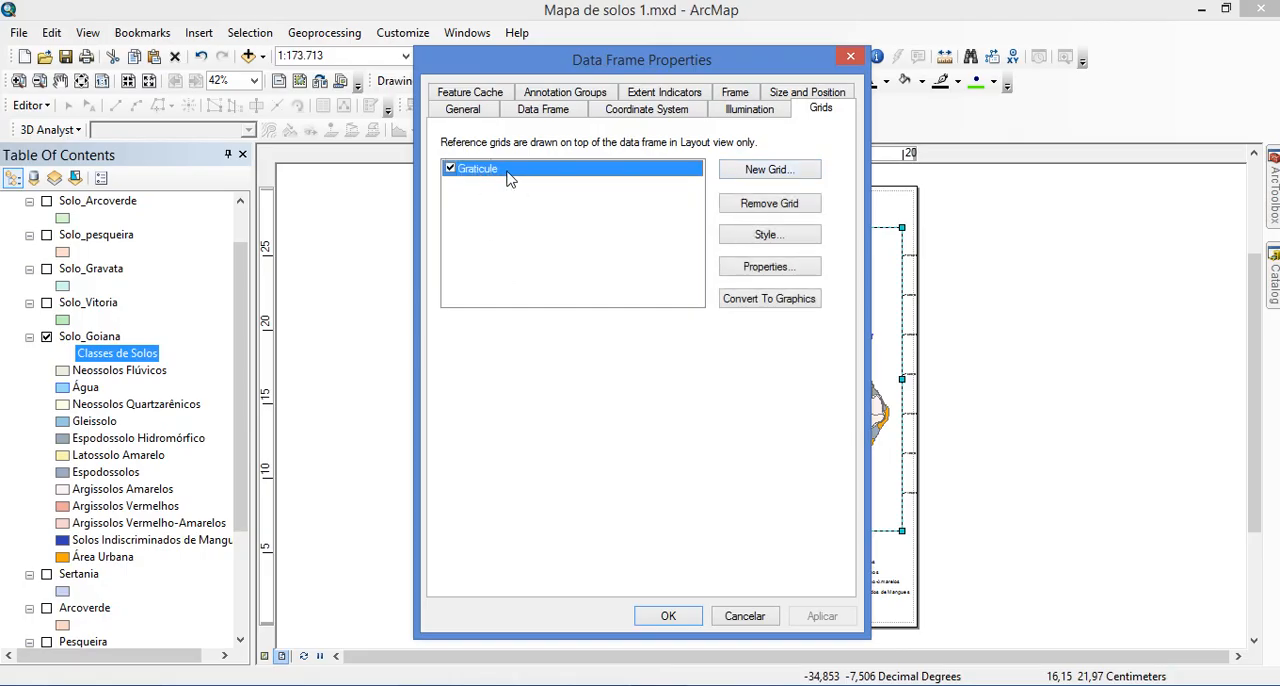
left_click(778, 276)
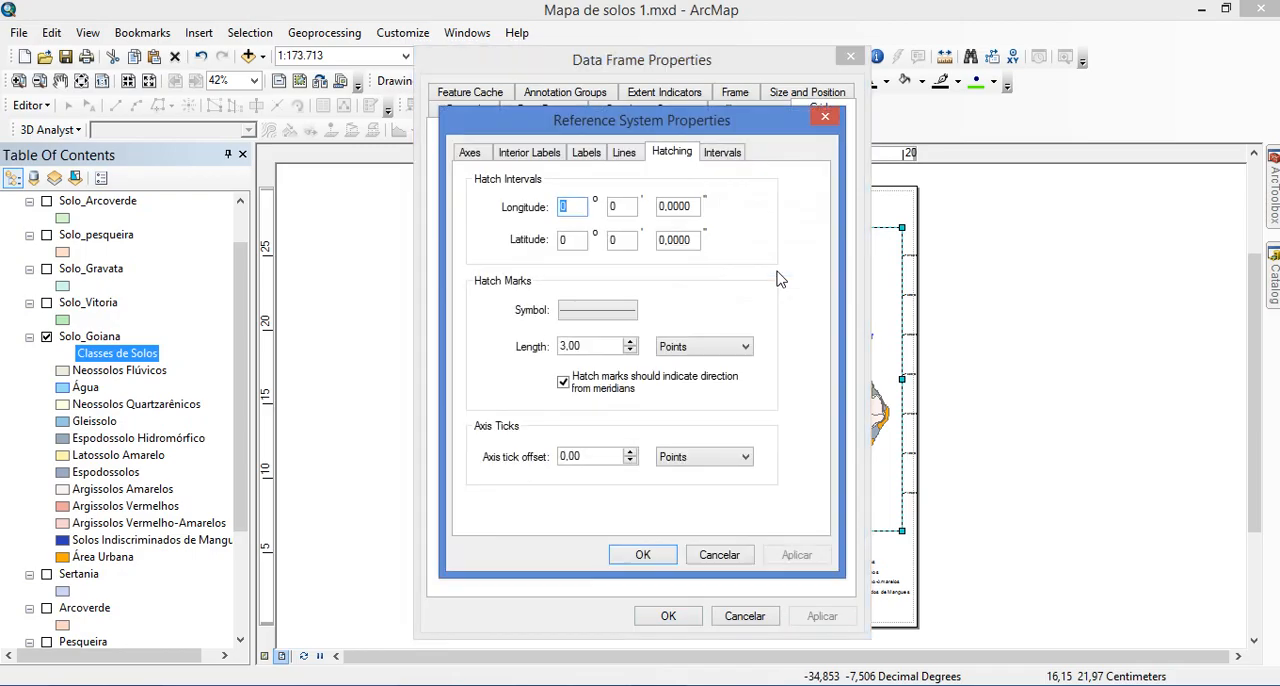
left_click(739, 152)
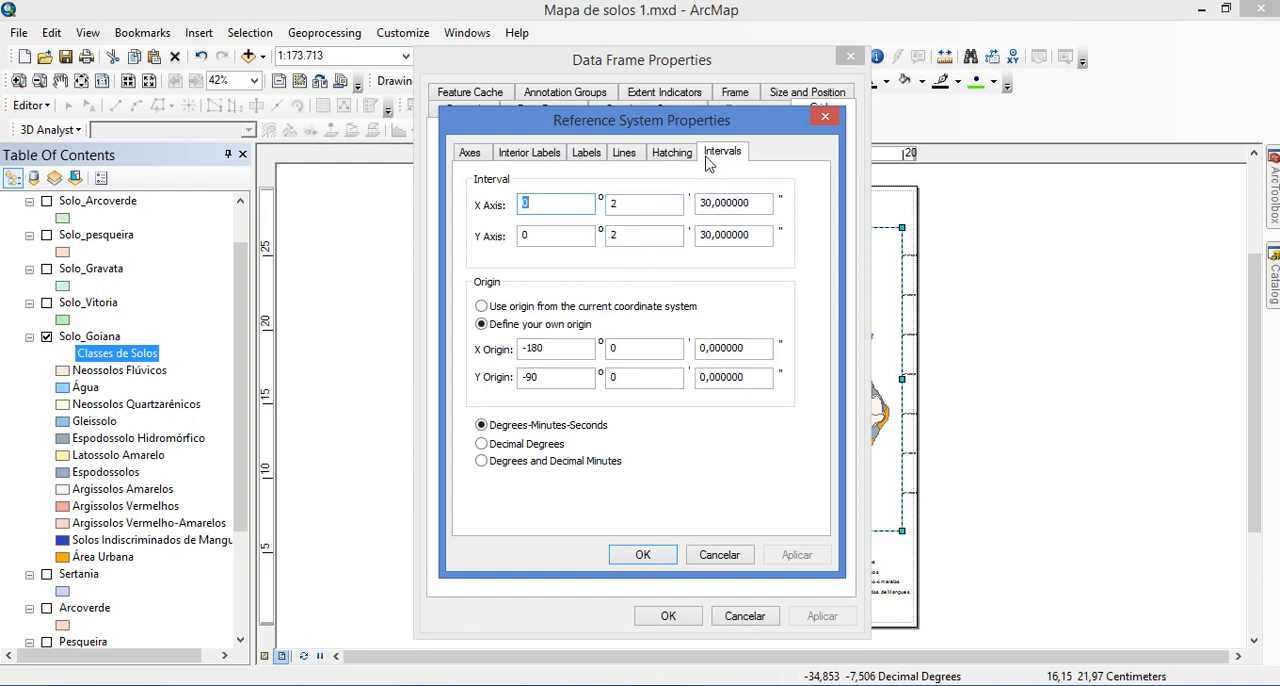
Set the graticule labels to bold at size 10
left_click(586, 156)
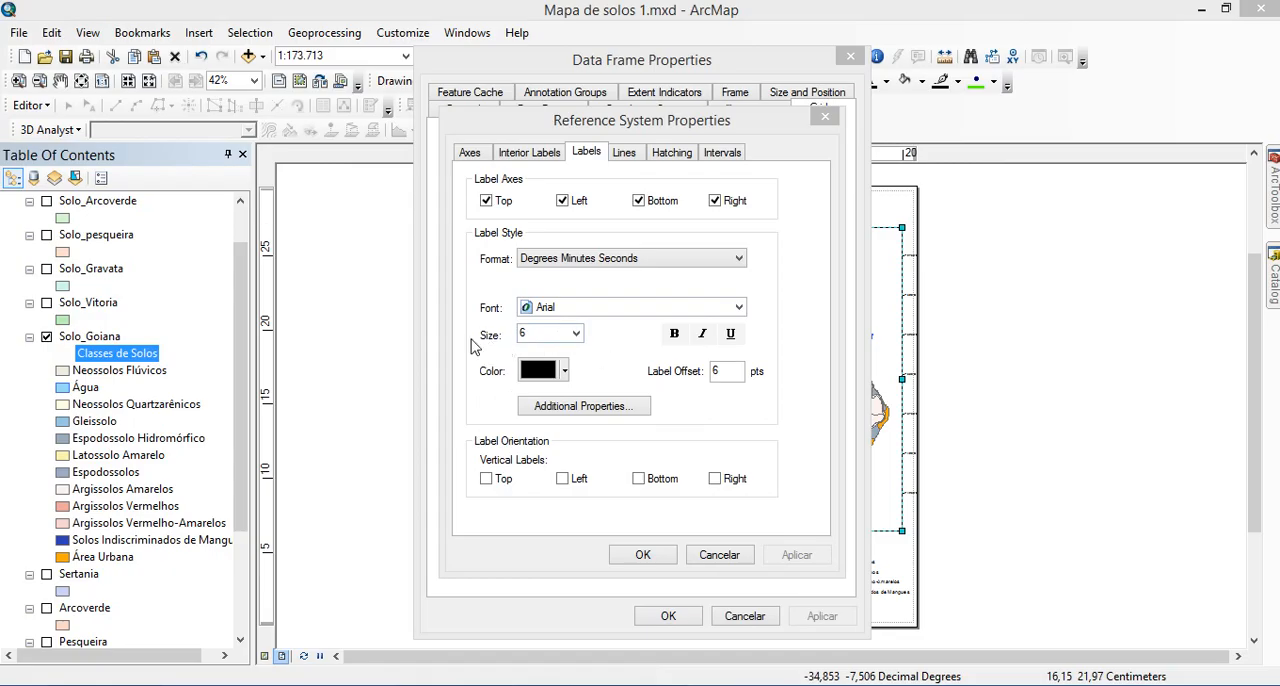
left_click(576, 334)
left_click(570, 401)
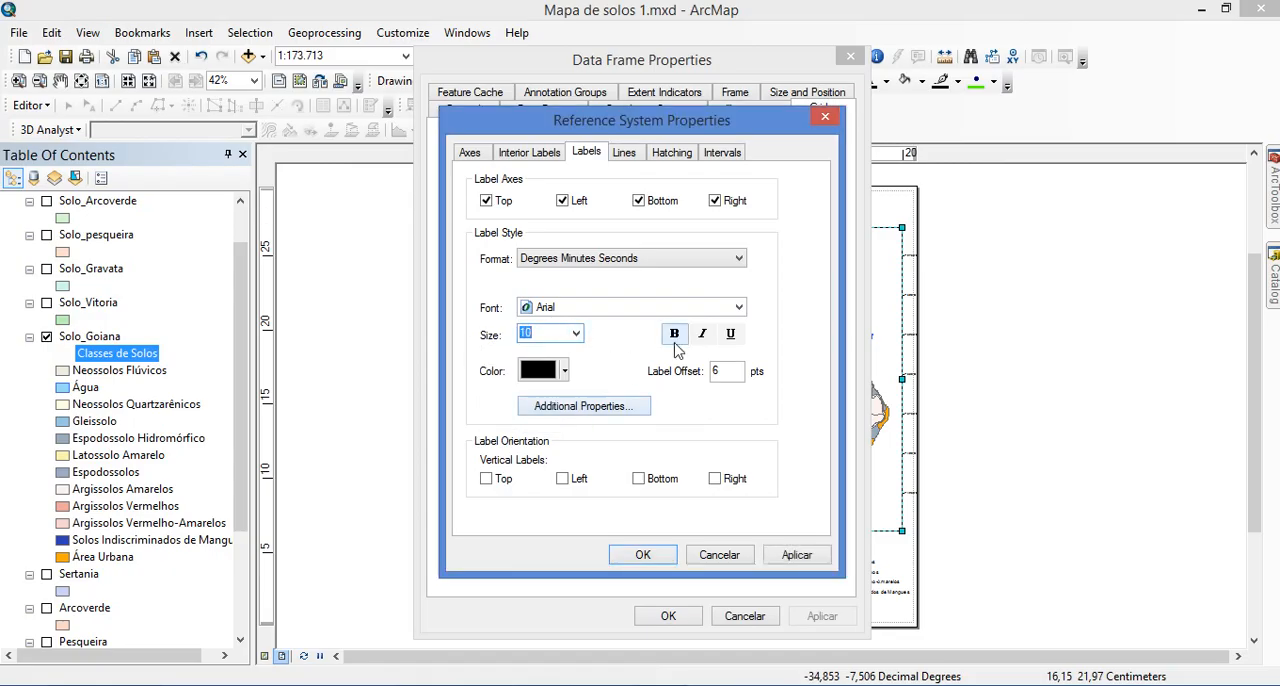
left_click(577, 334)
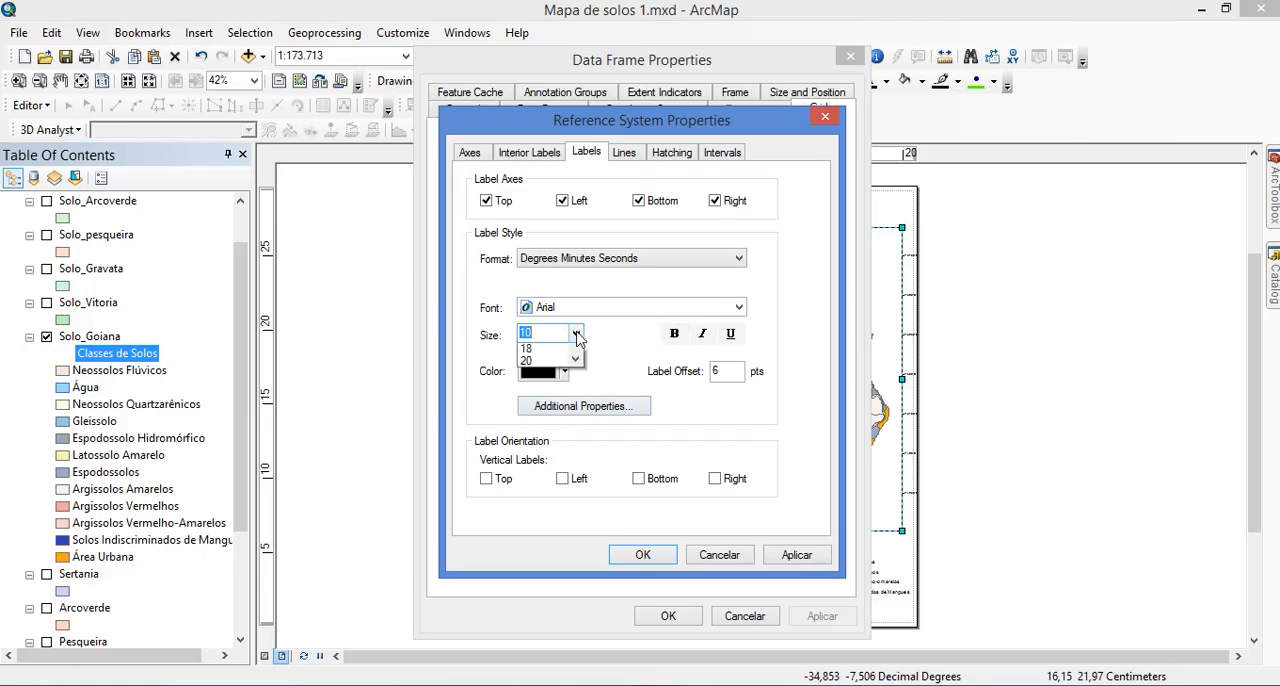
left_click(540, 376)
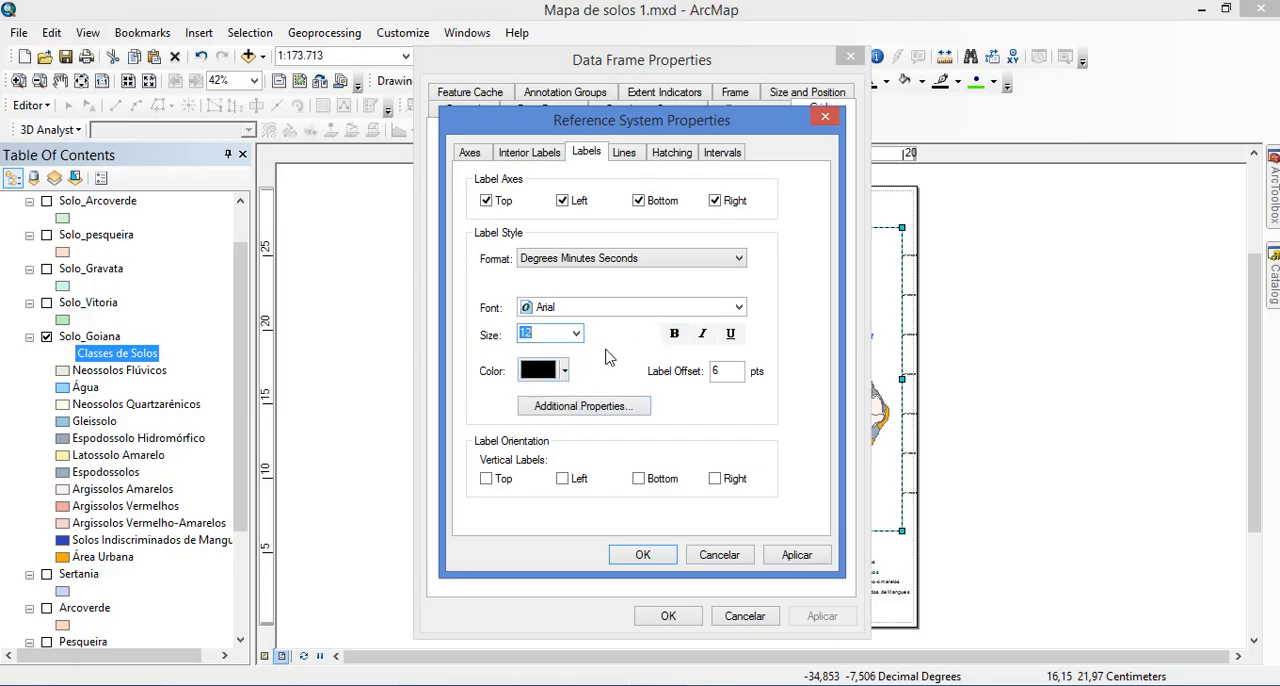
left_click(677, 340)
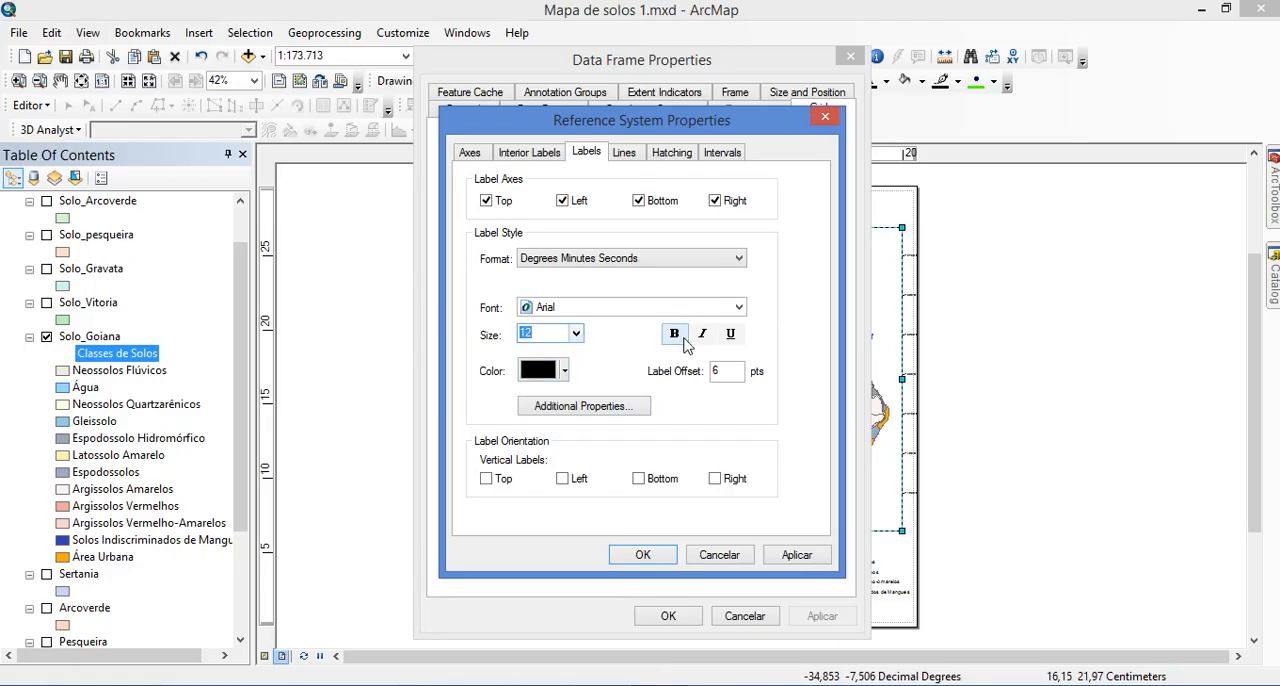
left_click(677, 340)
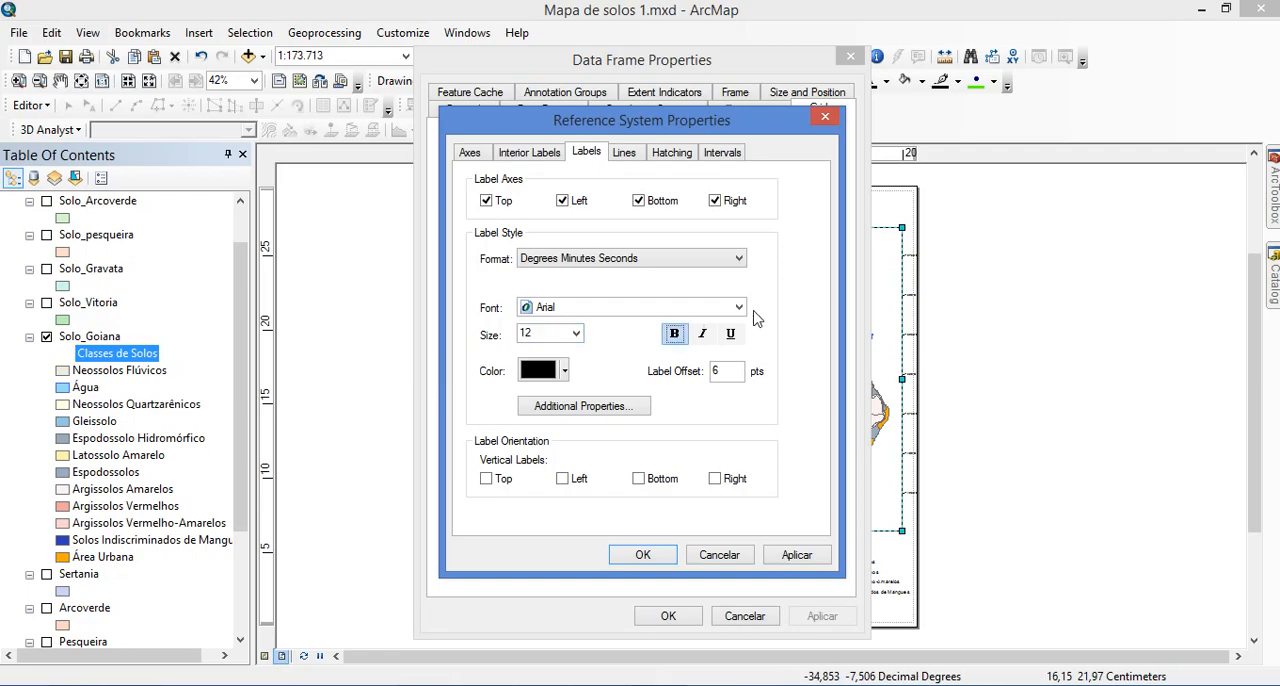
left_click(576, 333)
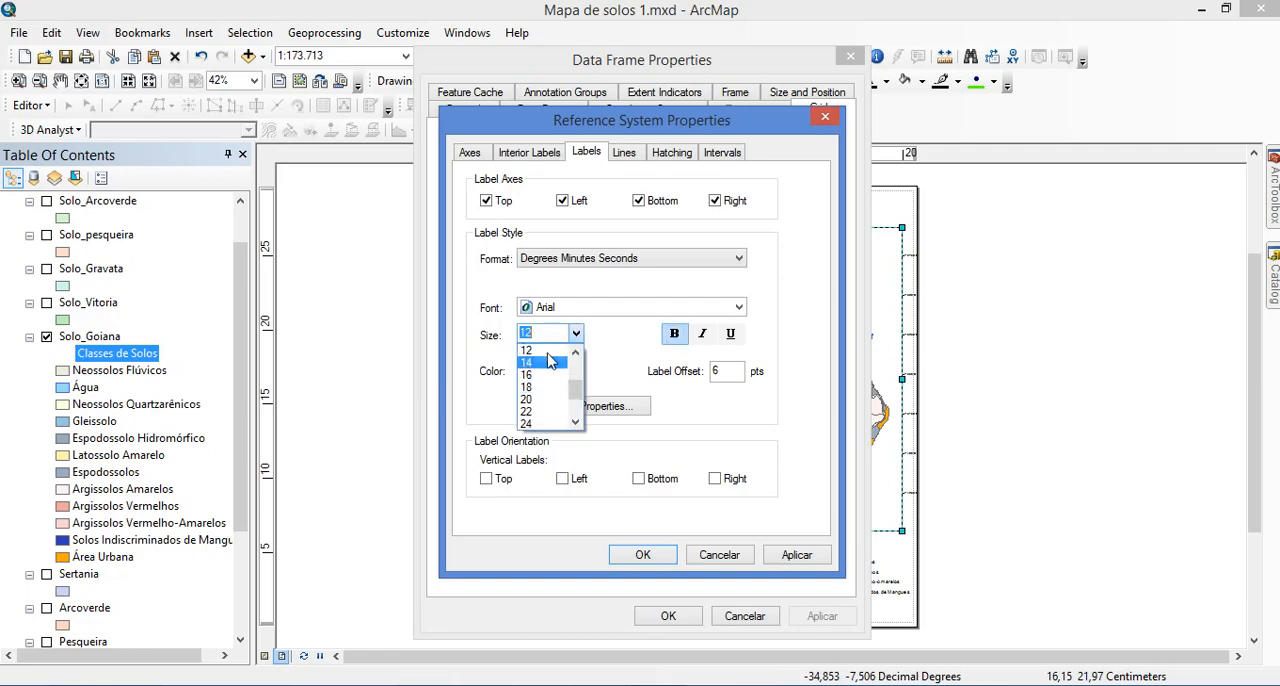
left_click(577, 352)
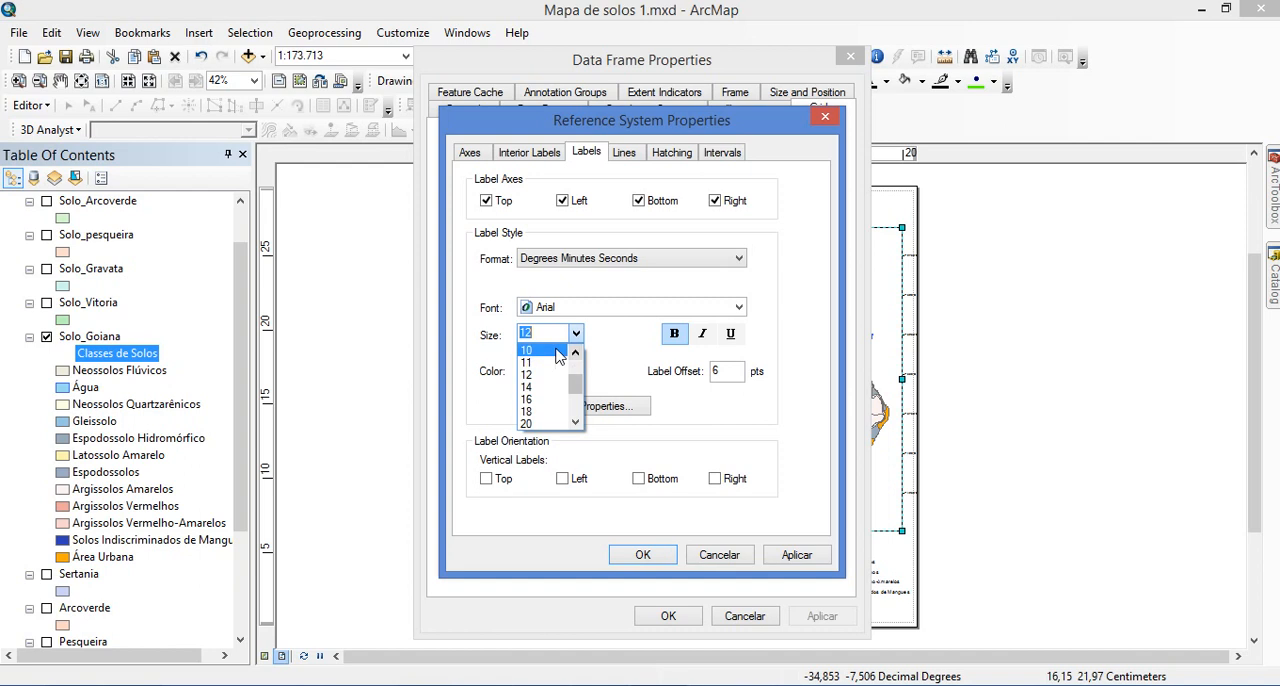
left_click(556, 350)
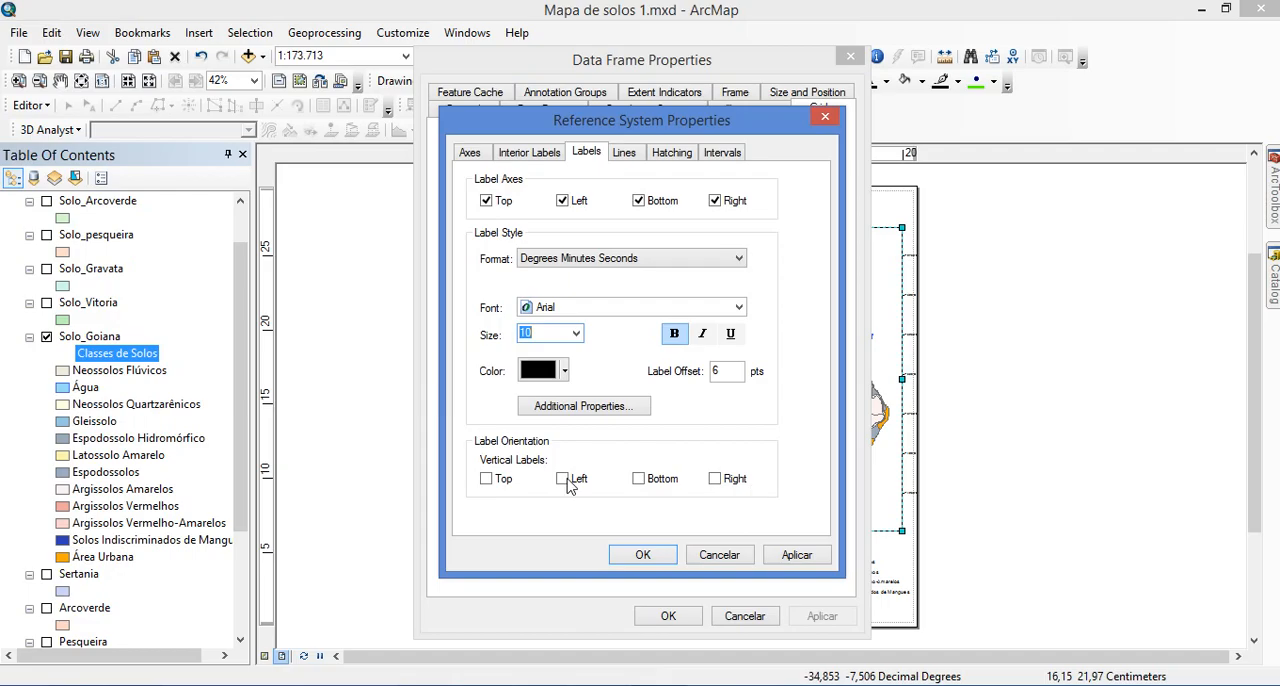
Orient the left and right graticule labels vertically and apply the grid changes to the data frame
left_click(718, 482)
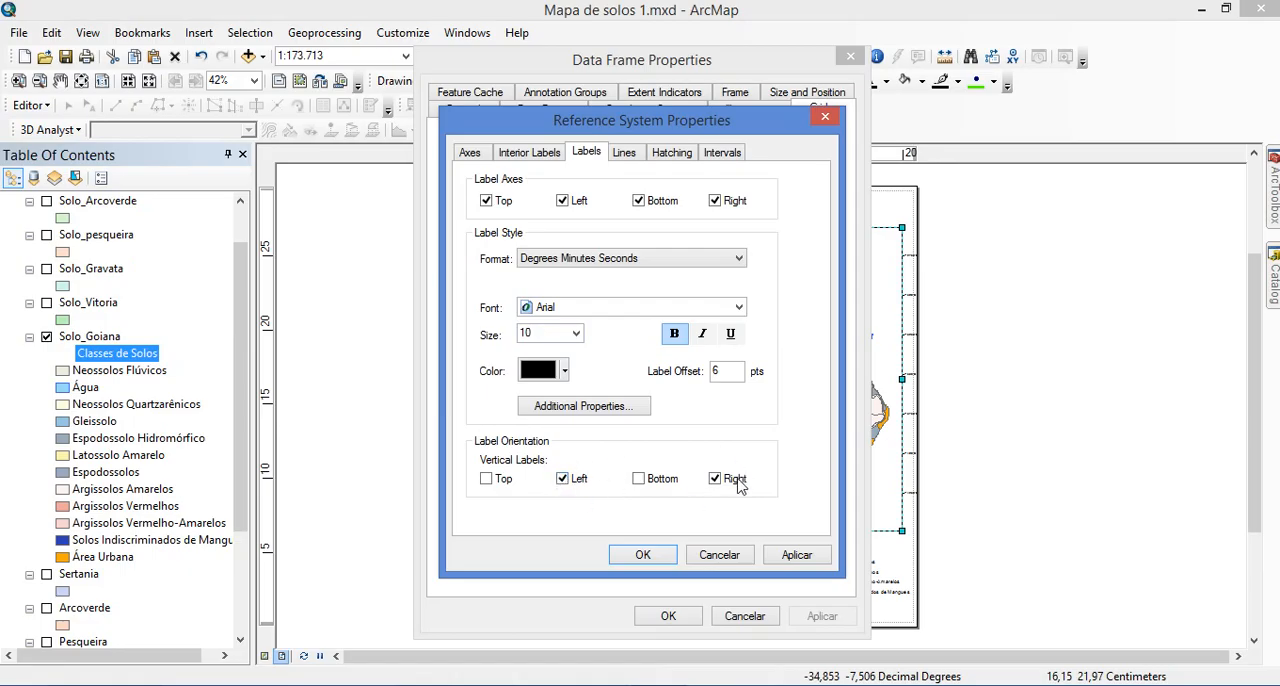
left_click(647, 556)
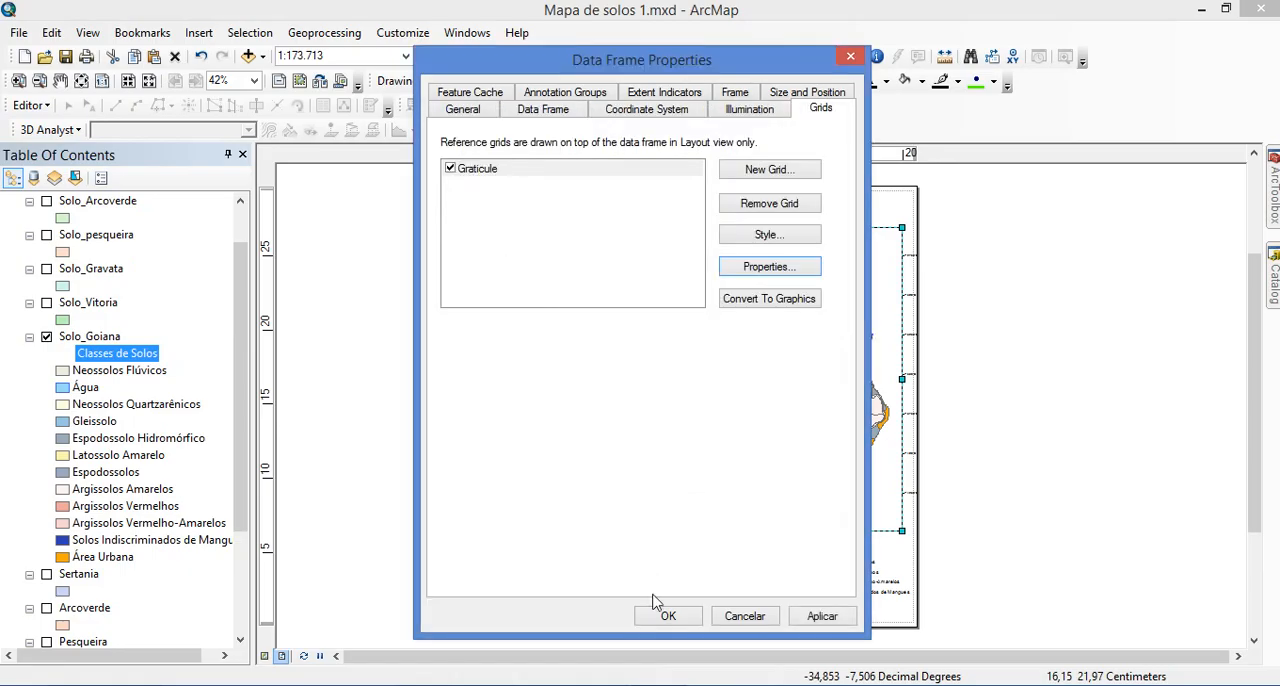
left_click(661, 616)
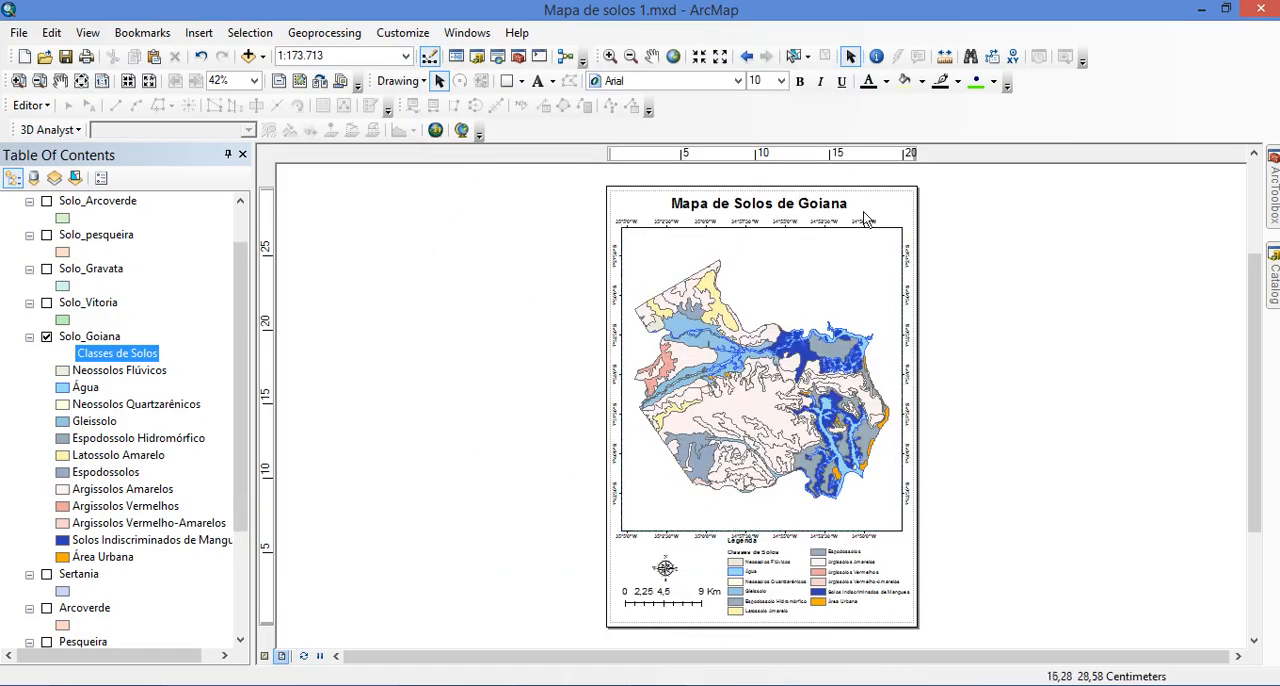
Shift the legend slightly down and raise the data frame's lower edge to make room for the bottom grid labels
left_click(789, 574)
left_click_drag(789, 574, 789, 583)
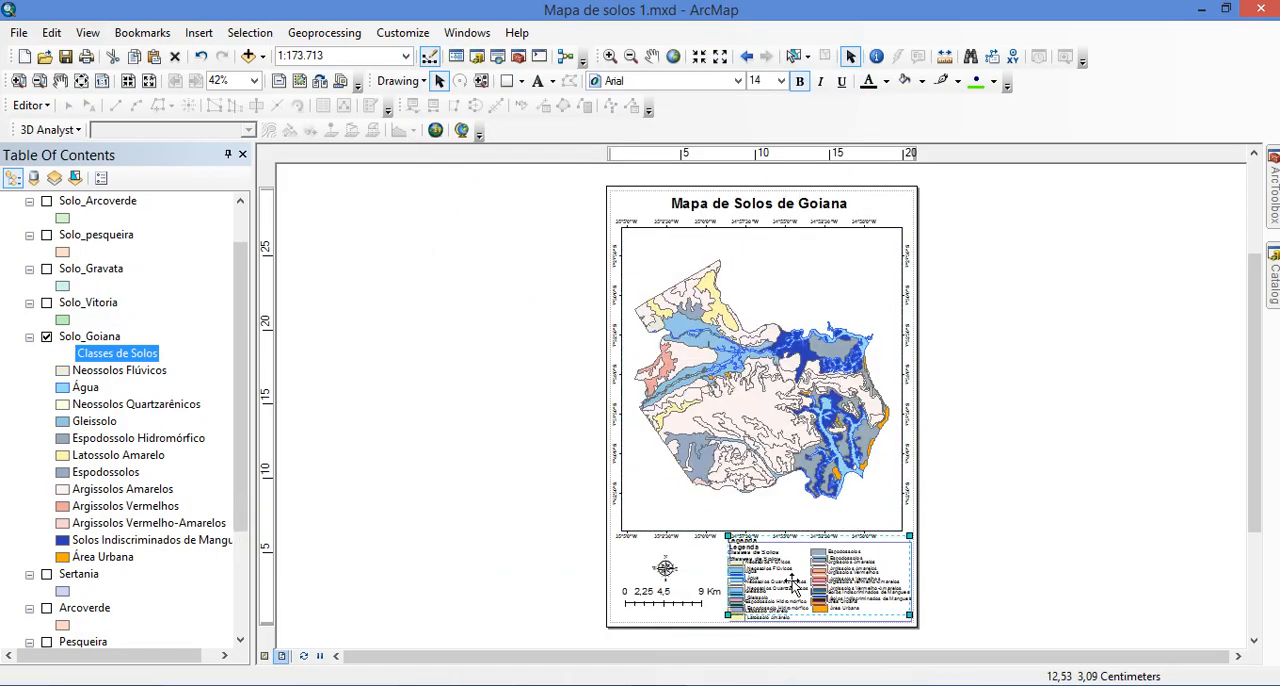
left_click(976, 565)
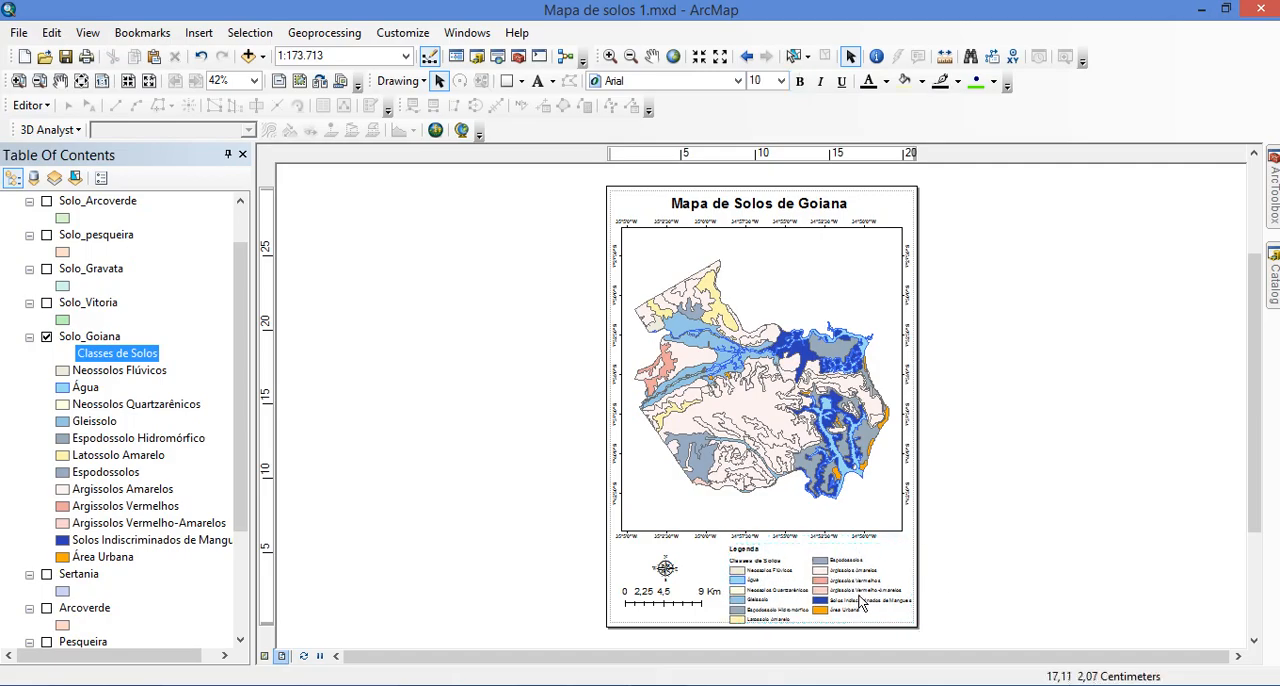
left_click(784, 514)
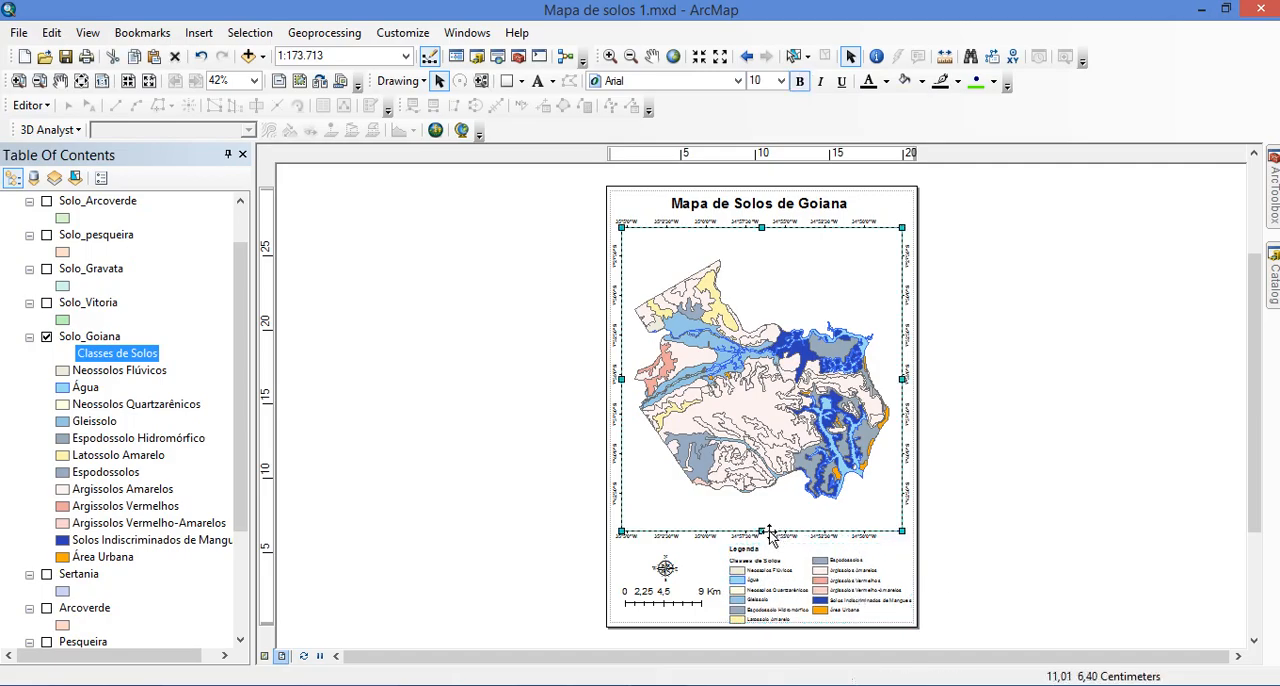
left_click_drag(761, 525, 761, 519)
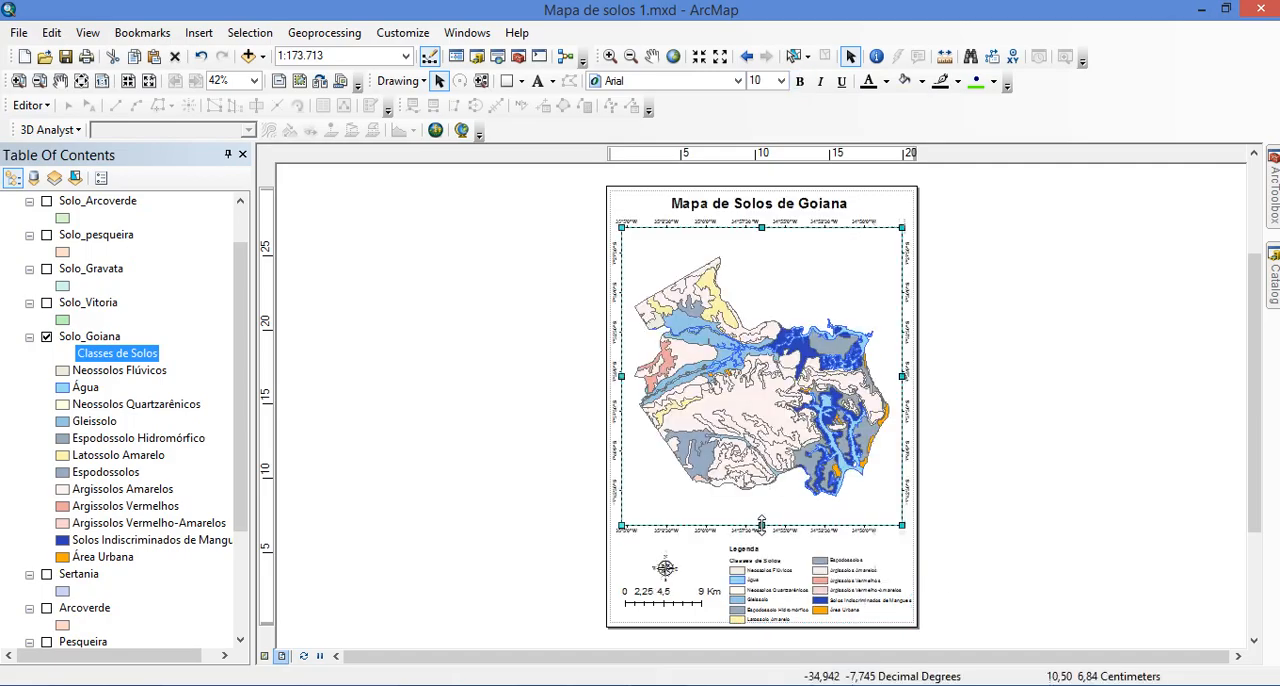
Nudge the legend slightly up on the Goiana layout and save the map document
left_click(790, 595)
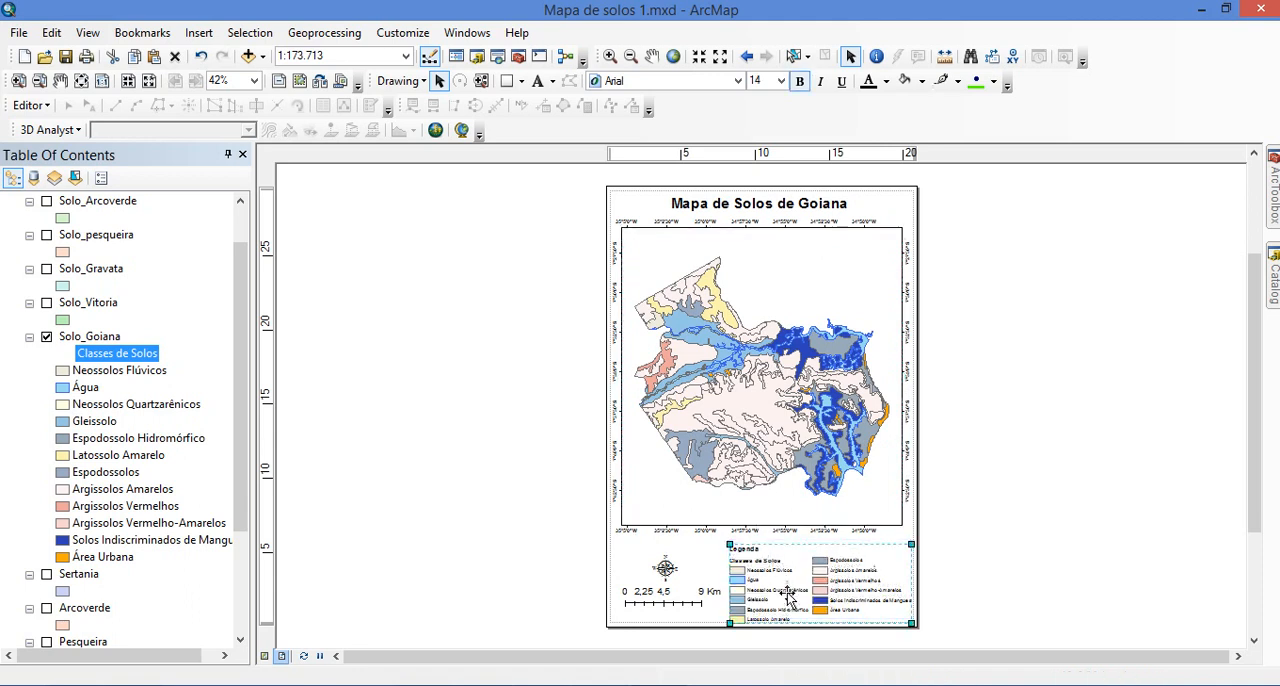
left_click(1009, 523)
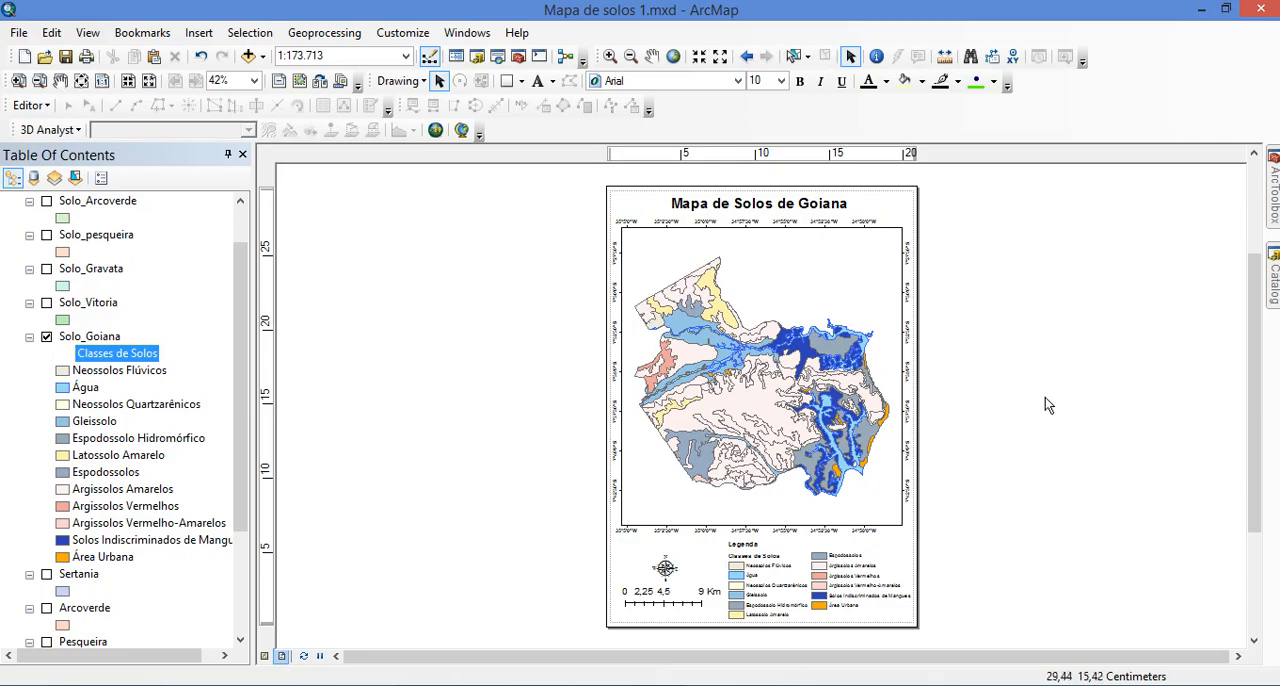
left_click(66, 58)
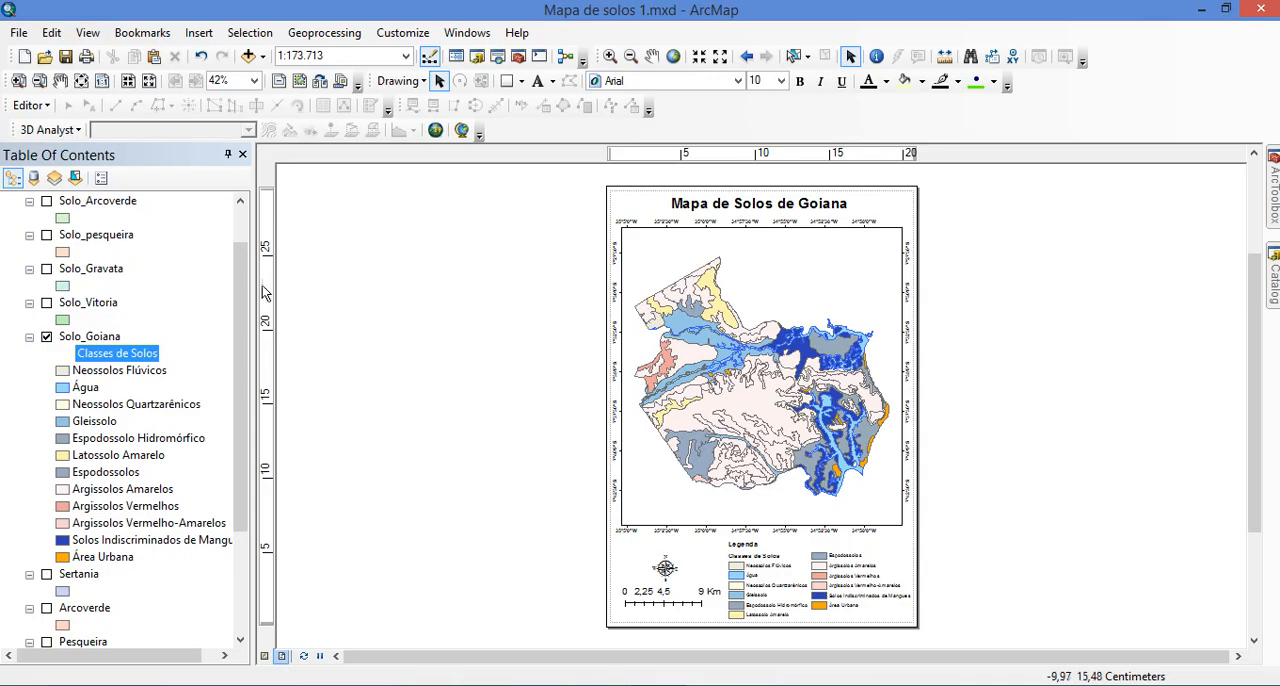
left_click(68, 57)
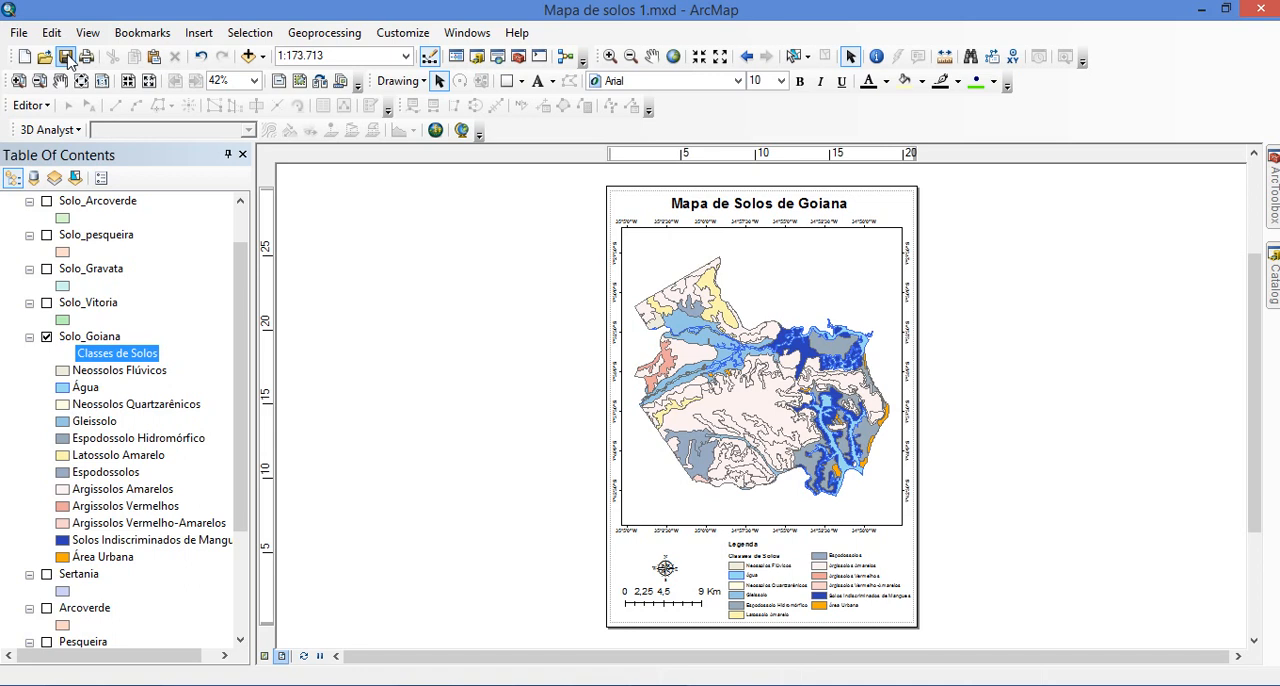
Start exporting the map as a JPEG image with the resolution set to 100 dpi
left_click(19, 33)
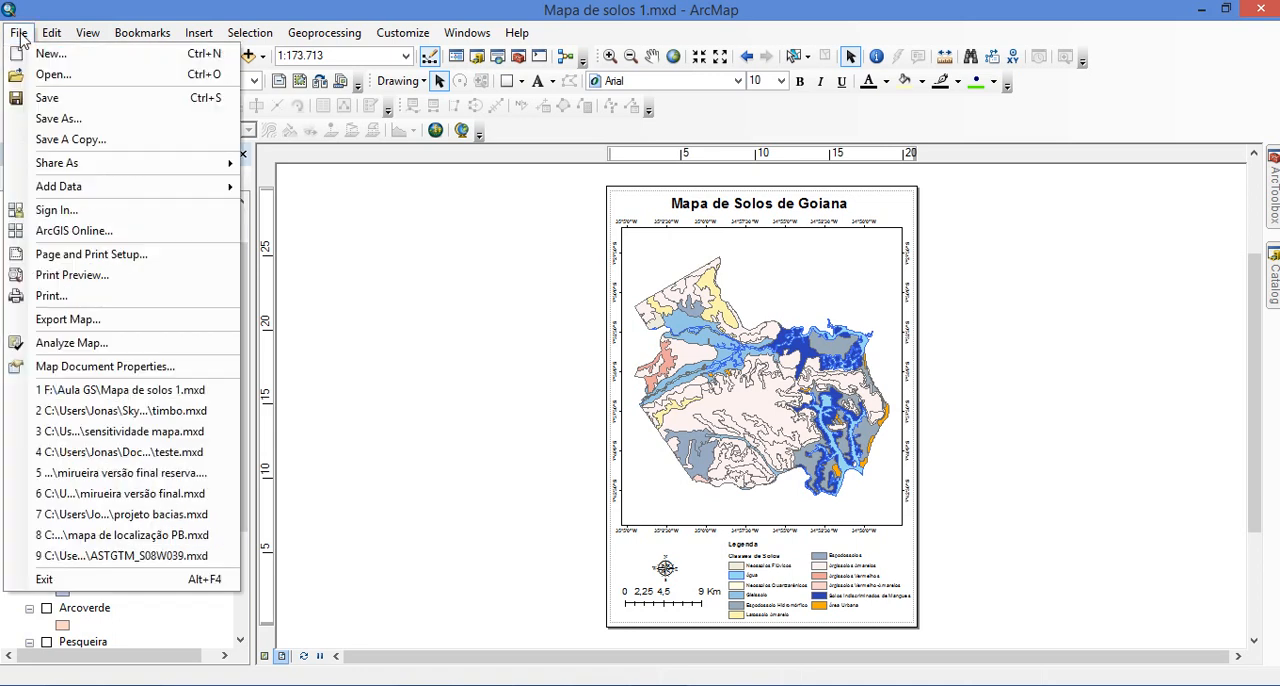
left_click(70, 320)
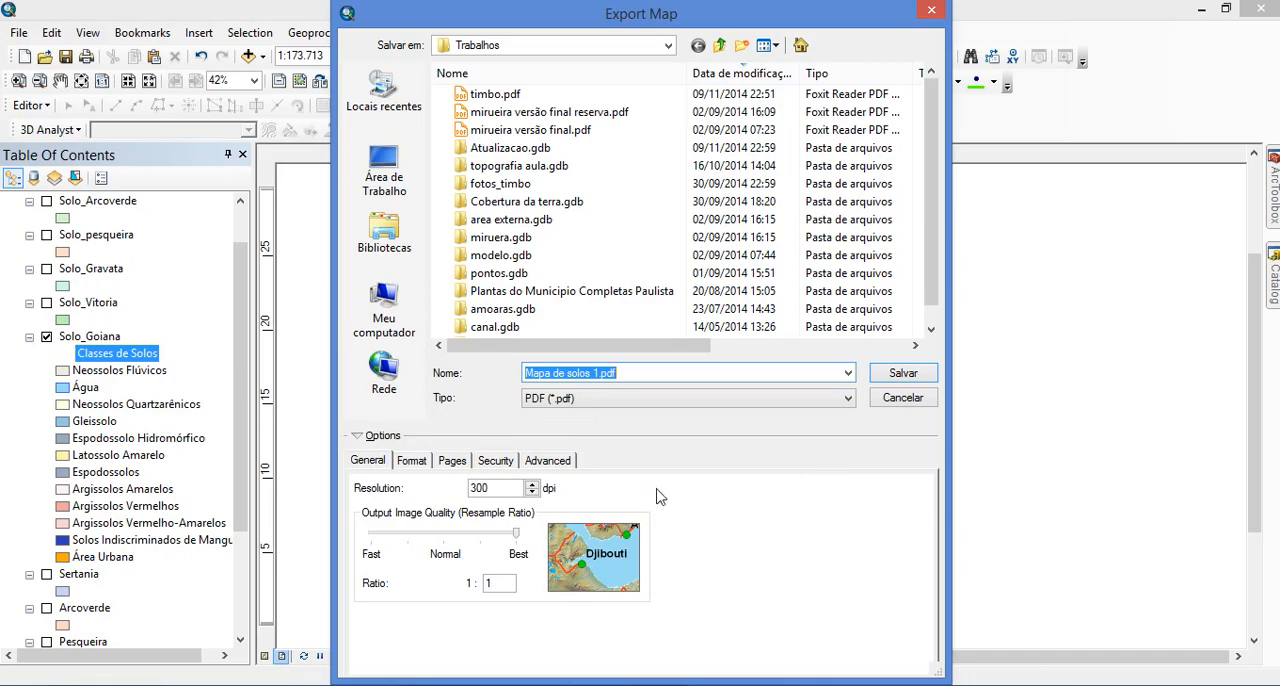
left_click(703, 403)
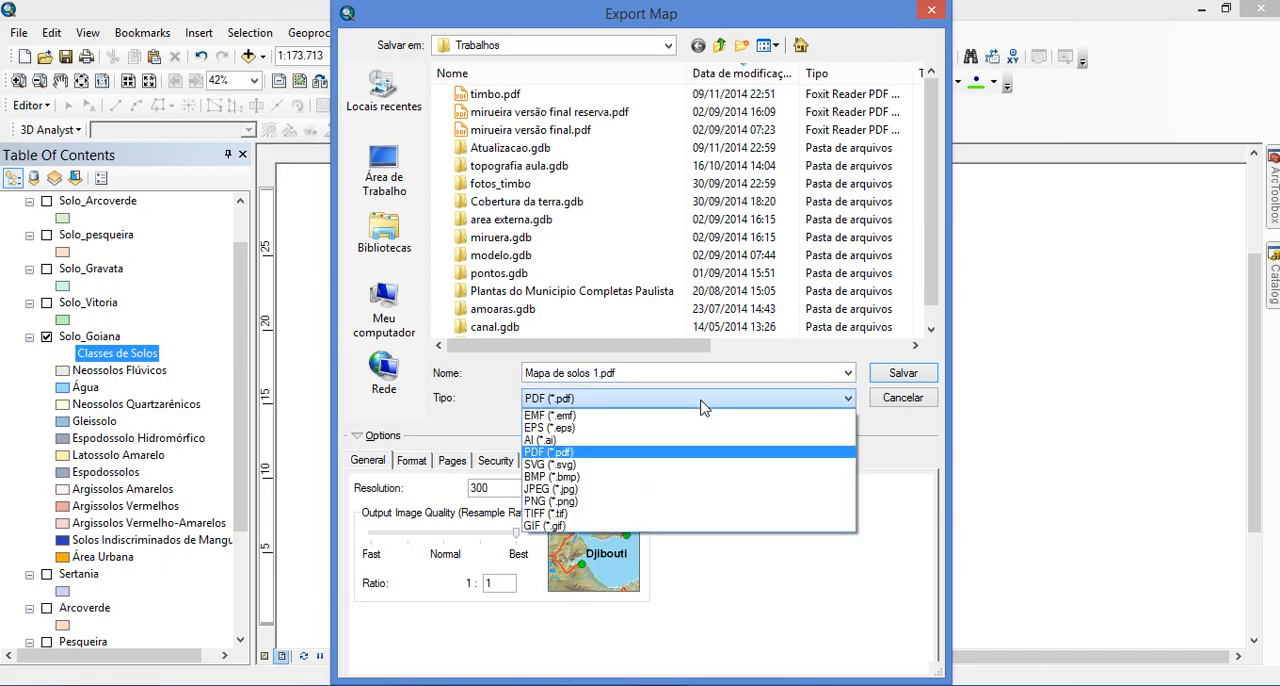
left_click(703, 406)
left_click(700, 400)
left_click(552, 489)
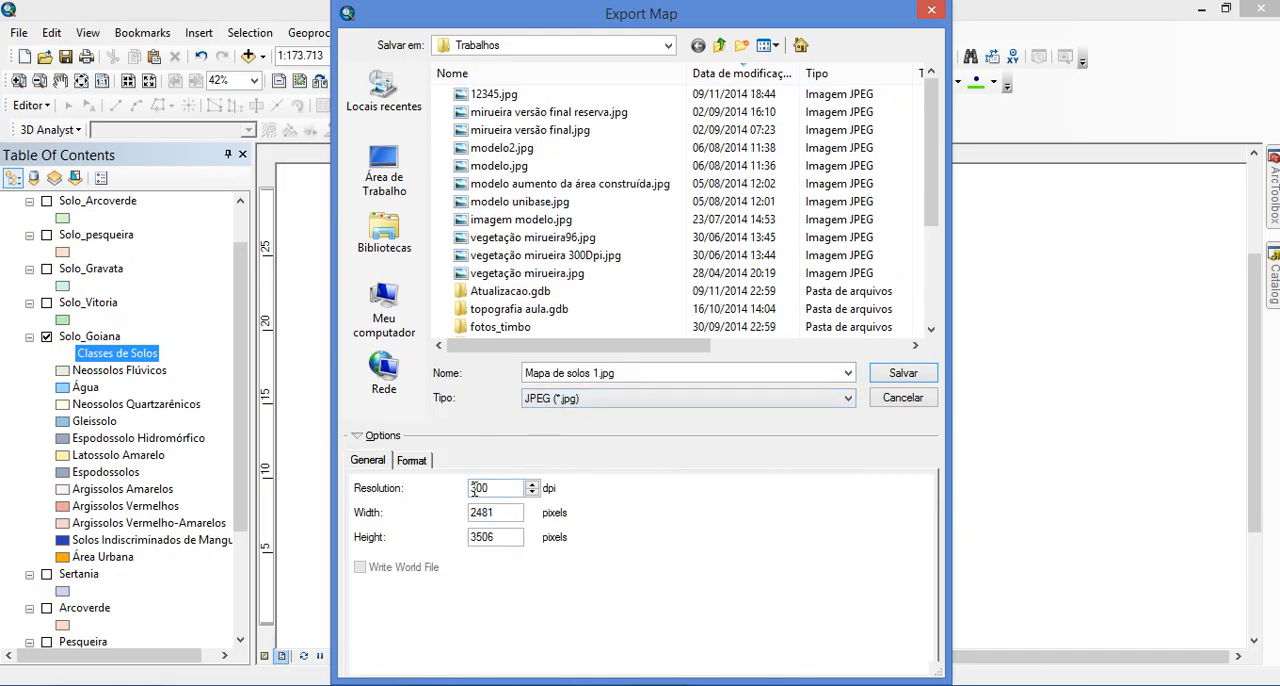
double_click(479, 488)
type("100")
Choose the Aula GS folder on the removable disk F: as the export destination
left_click(669, 46)
left_click(669, 46)
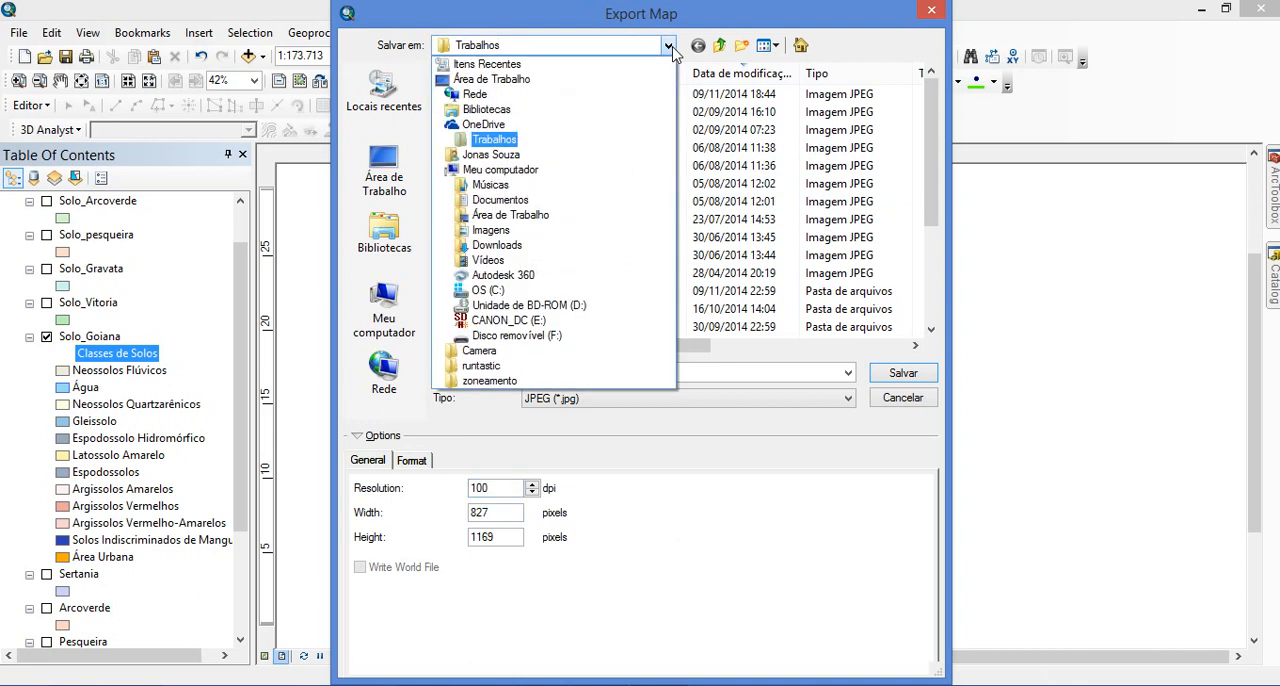
left_click(530, 335)
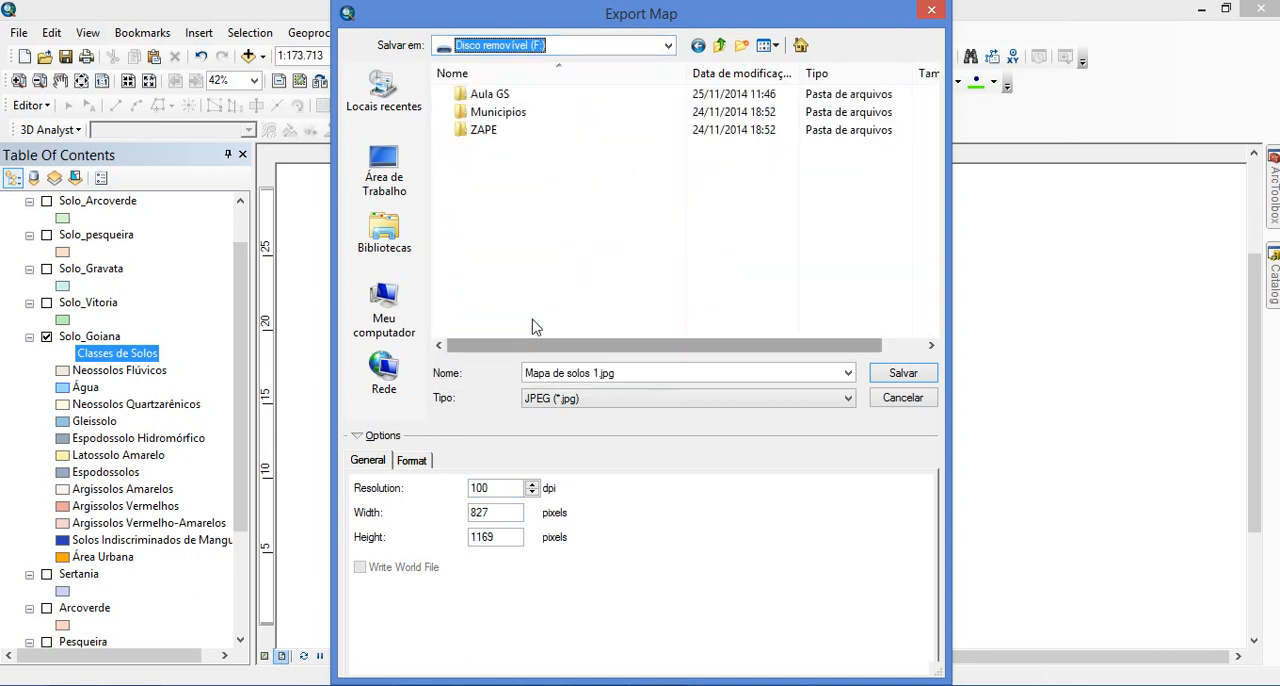
left_click(535, 243)
left_click(491, 97)
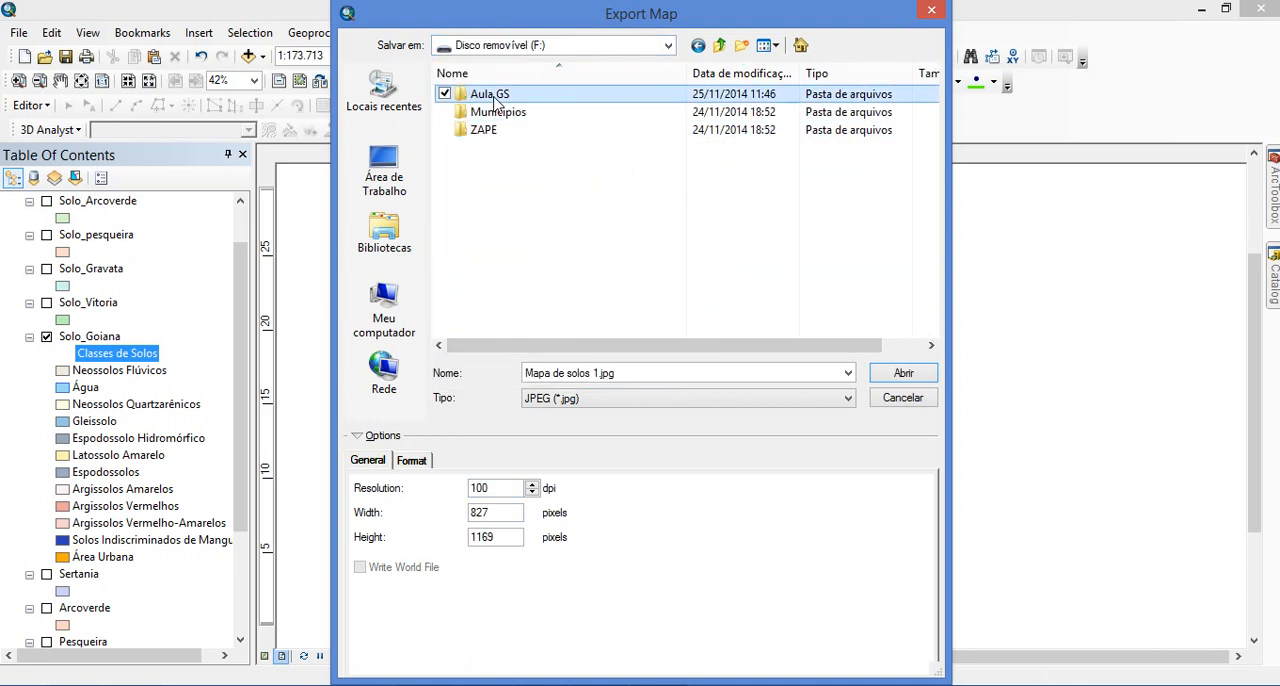
left_click(493, 99)
left_click(553, 135)
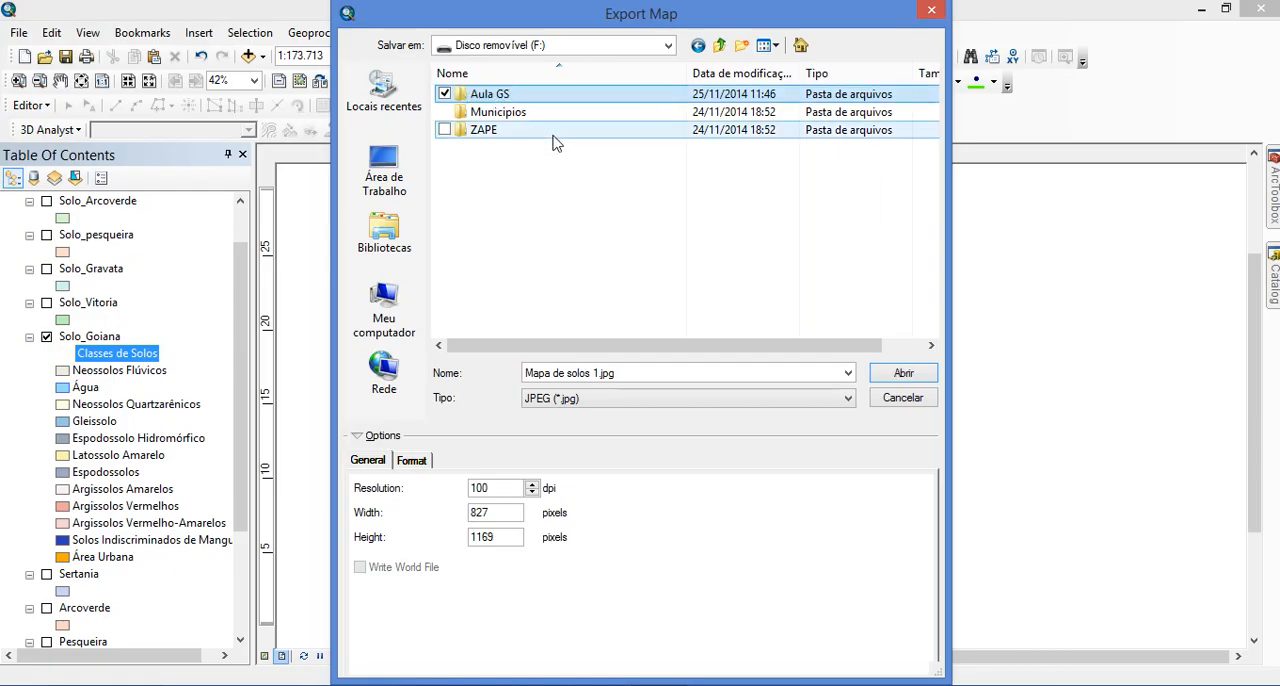
double_click(493, 97)
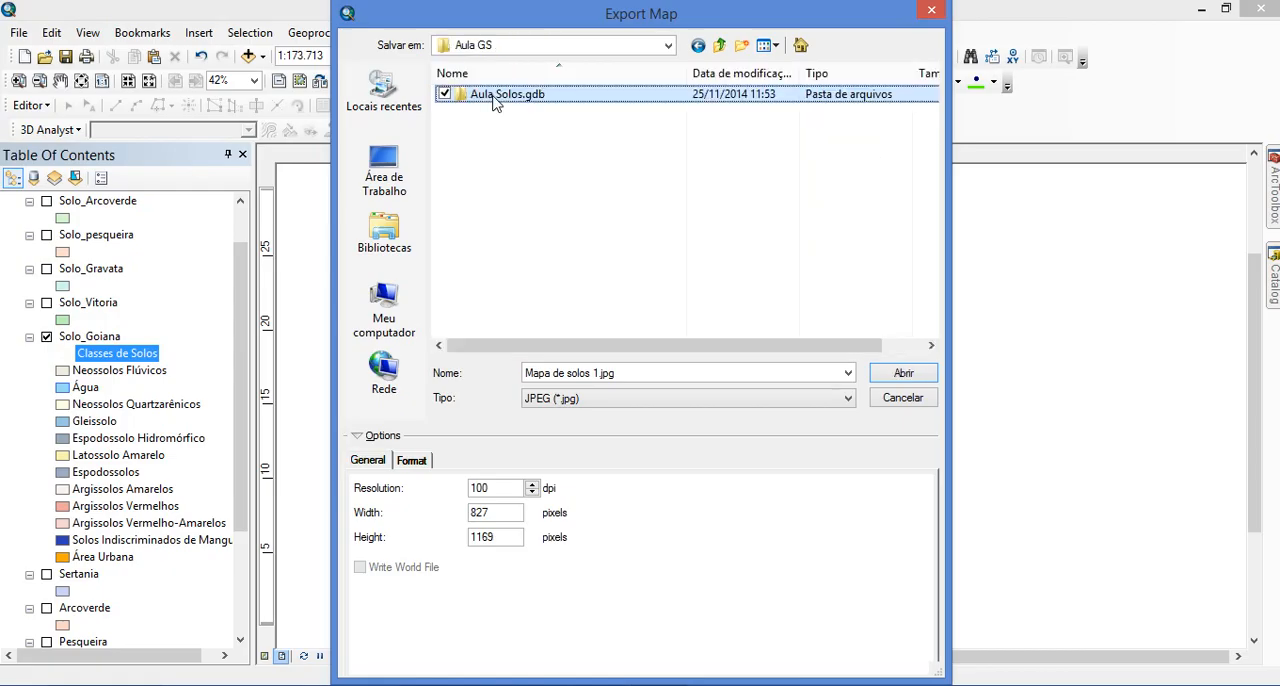
left_click(543, 186)
Name the exported image Solos Goiana and save it
left_click(651, 378)
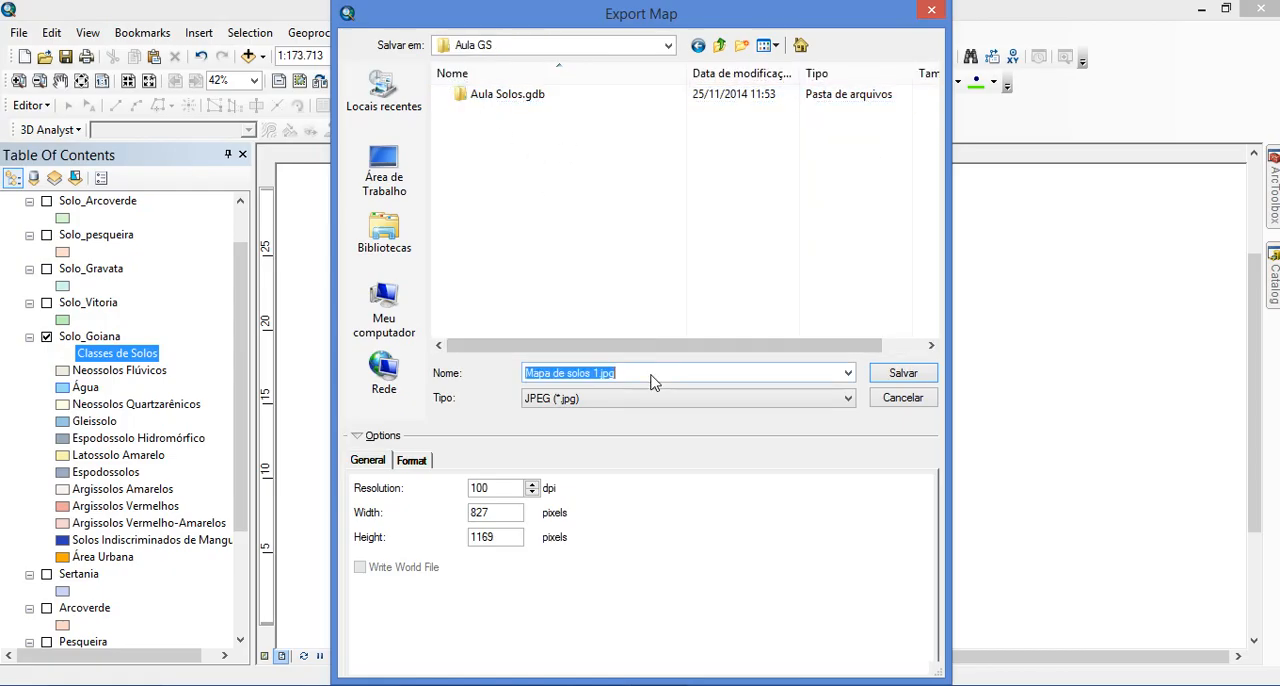
type("S")
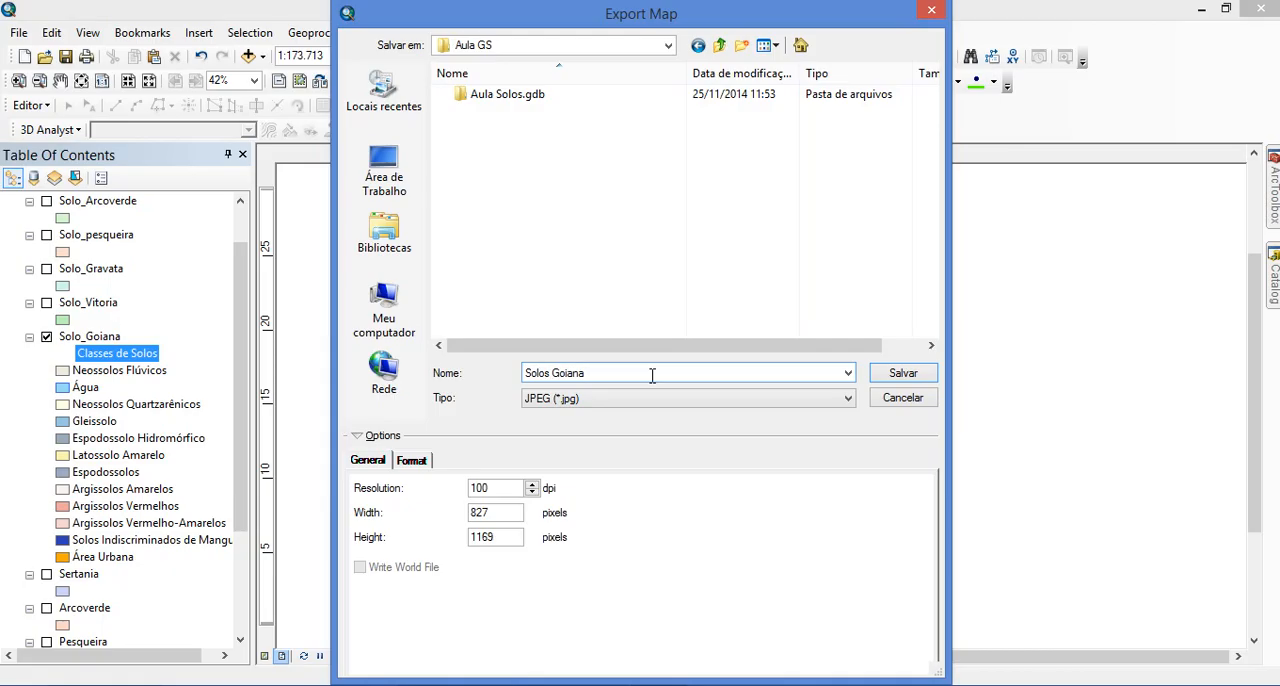
type("olos Goiana")
left_click(903, 372)
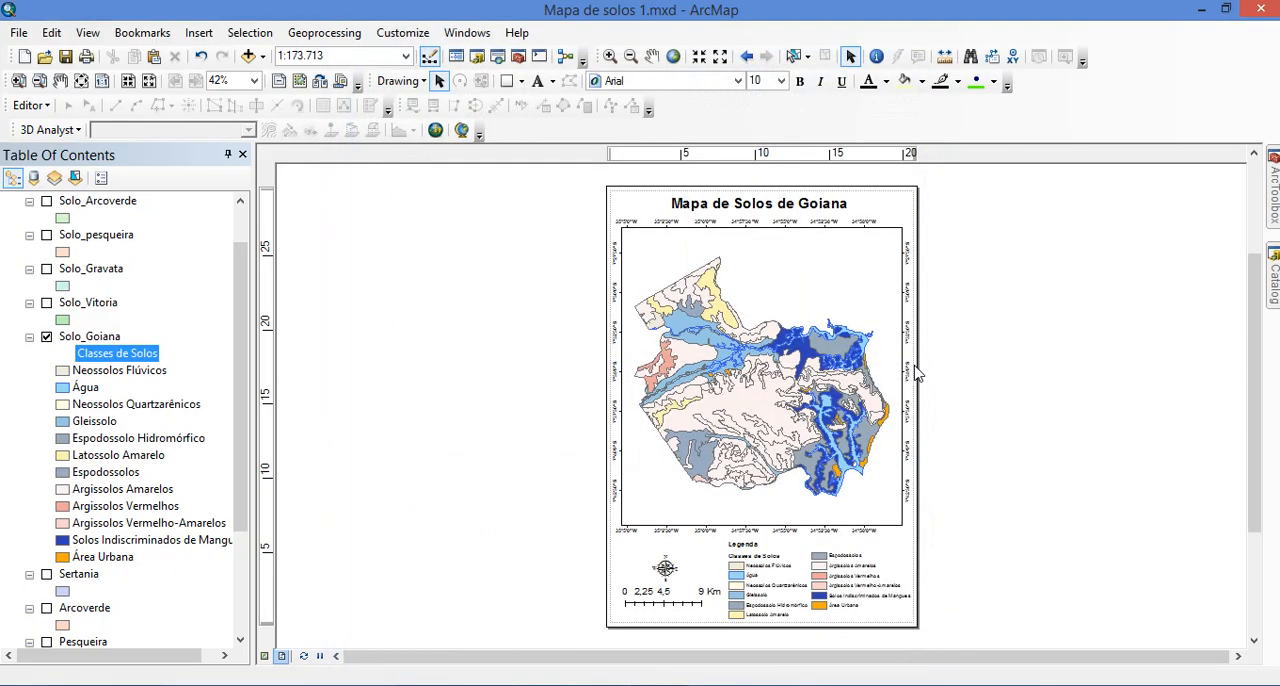
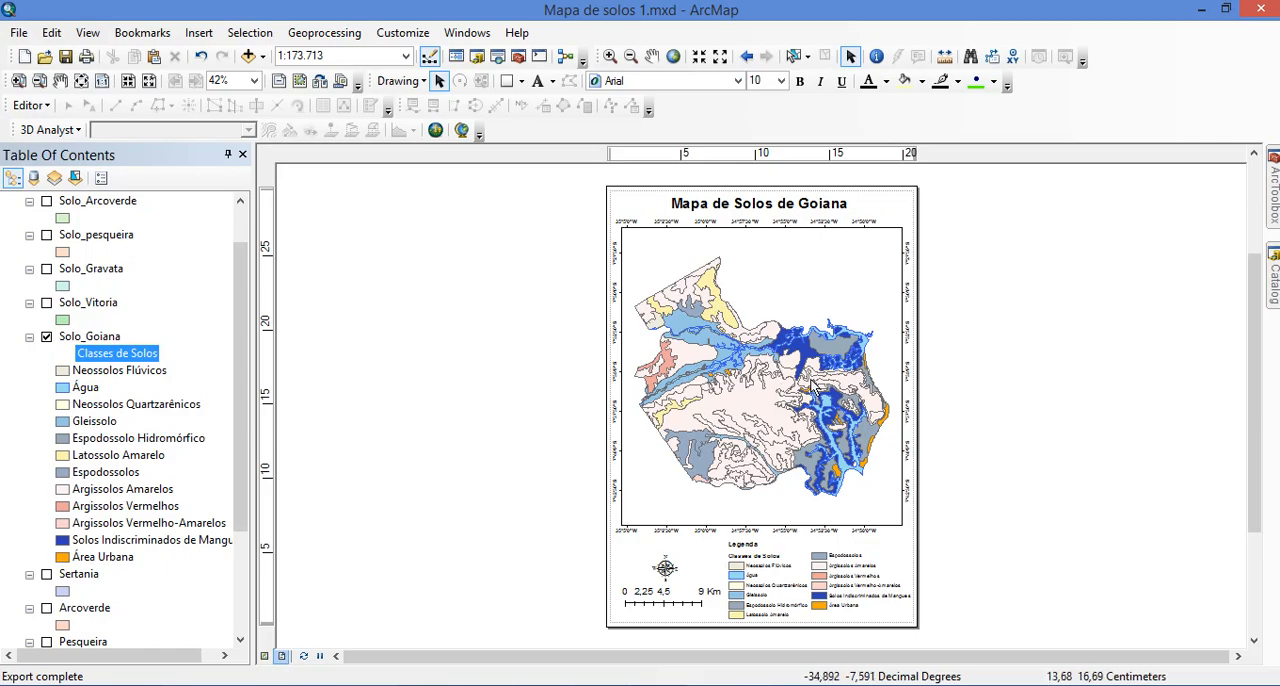
Inspect the finished Goiana layout, checking the soil map, legend, compass rose and scale bar
scroll(986, 457, "down", 3)
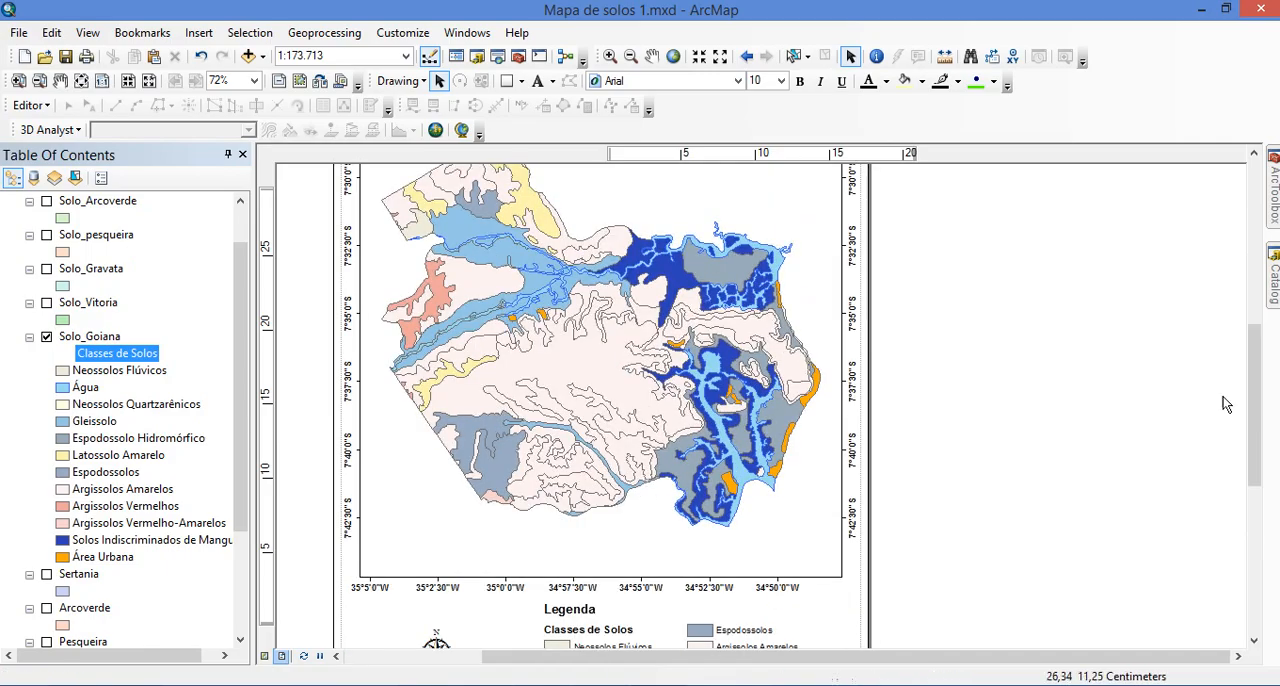
left_click_drag(1257, 366, 1255, 395)
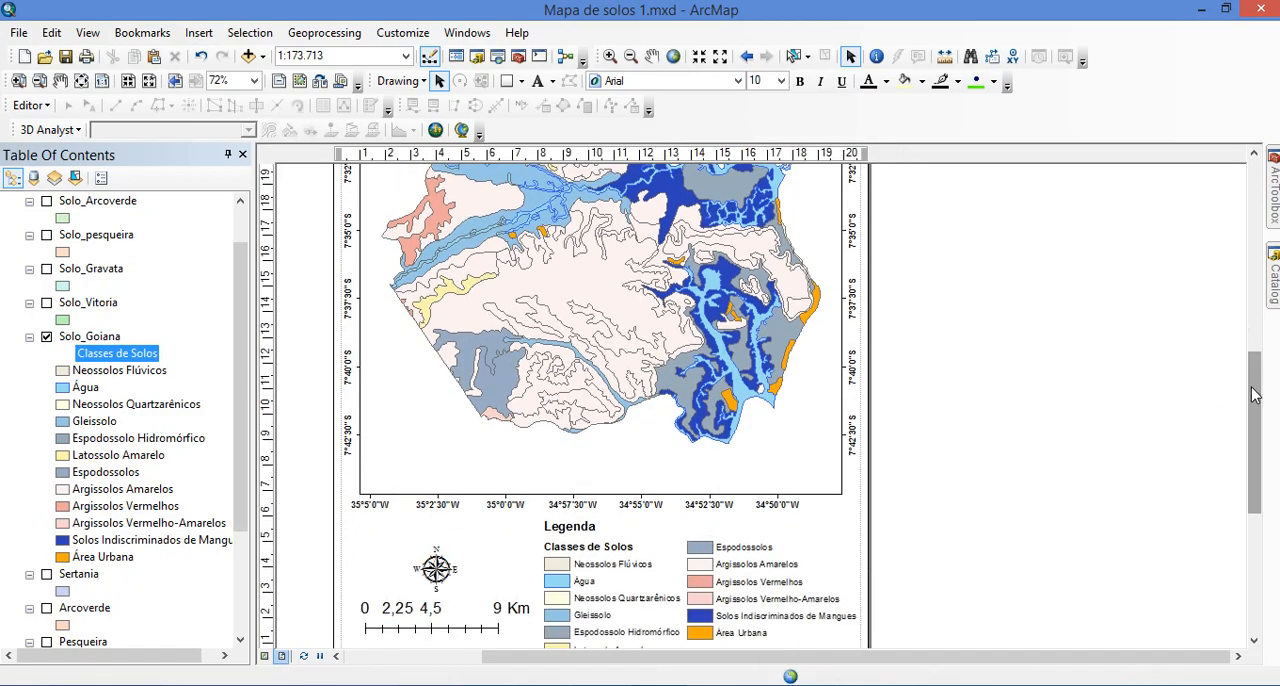
scroll(896, 401, "up", 1)
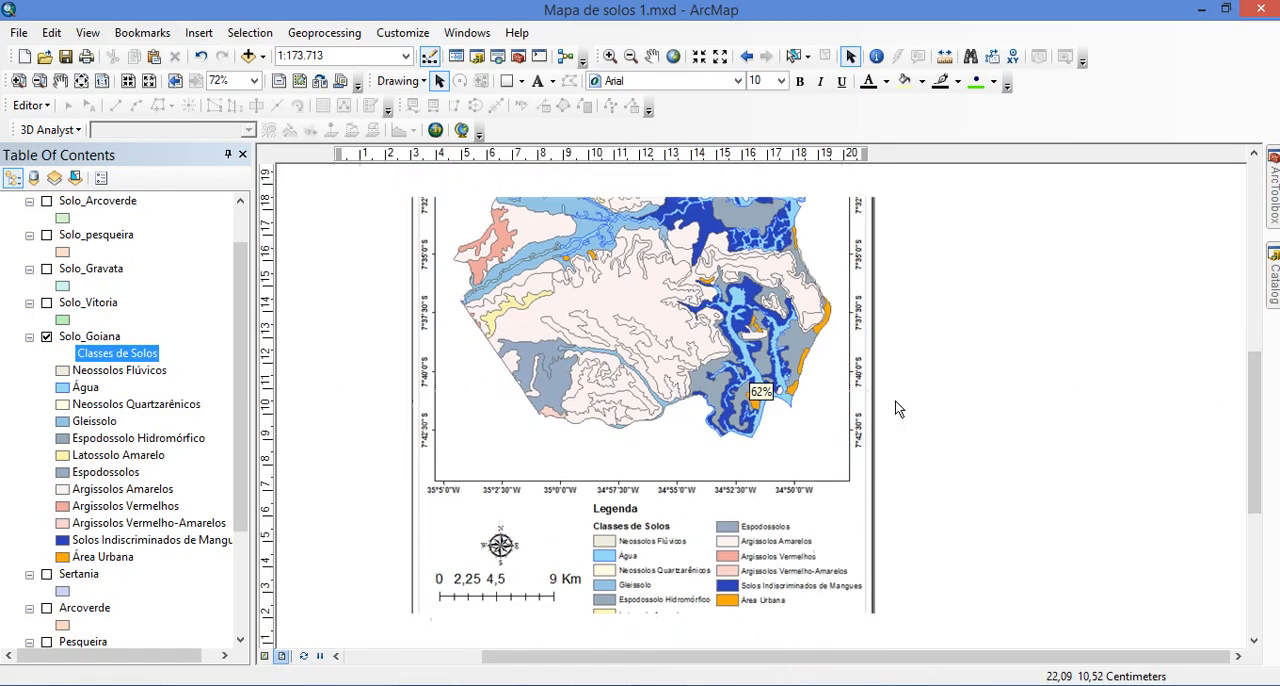
left_click_drag(1259, 370, 1262, 343)
scroll(1125, 344, "up", 1)
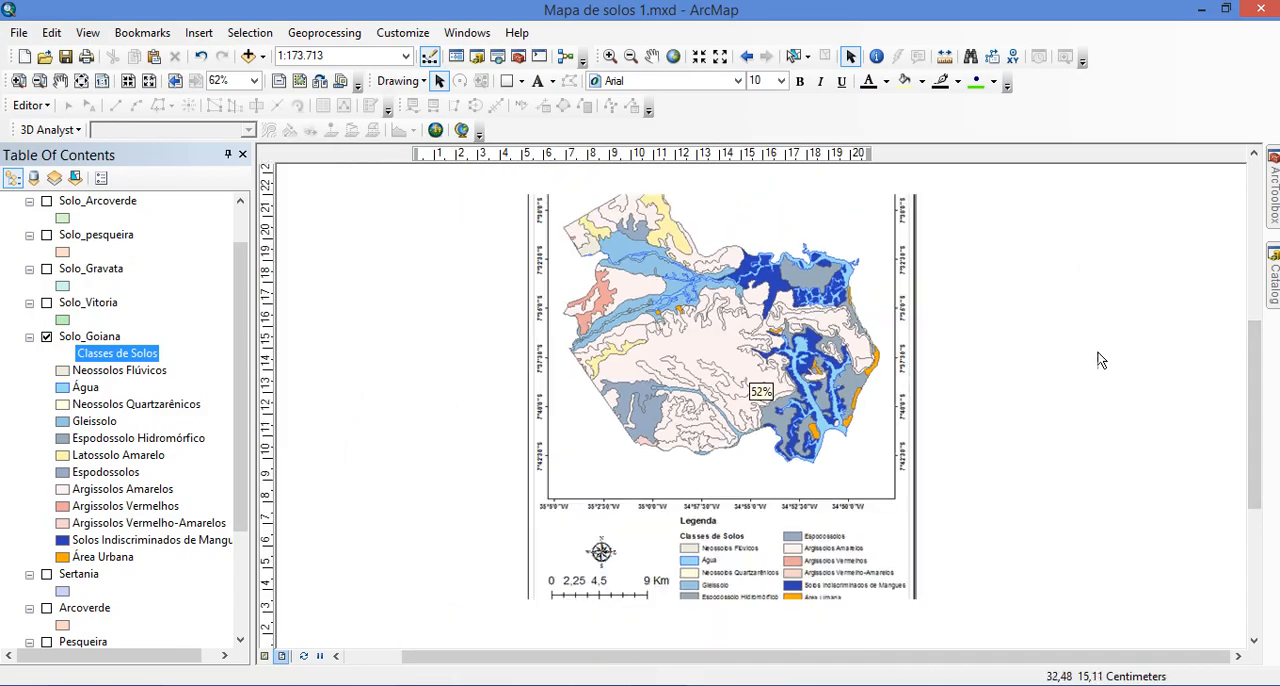
left_click_drag(1260, 357, 1258, 343)
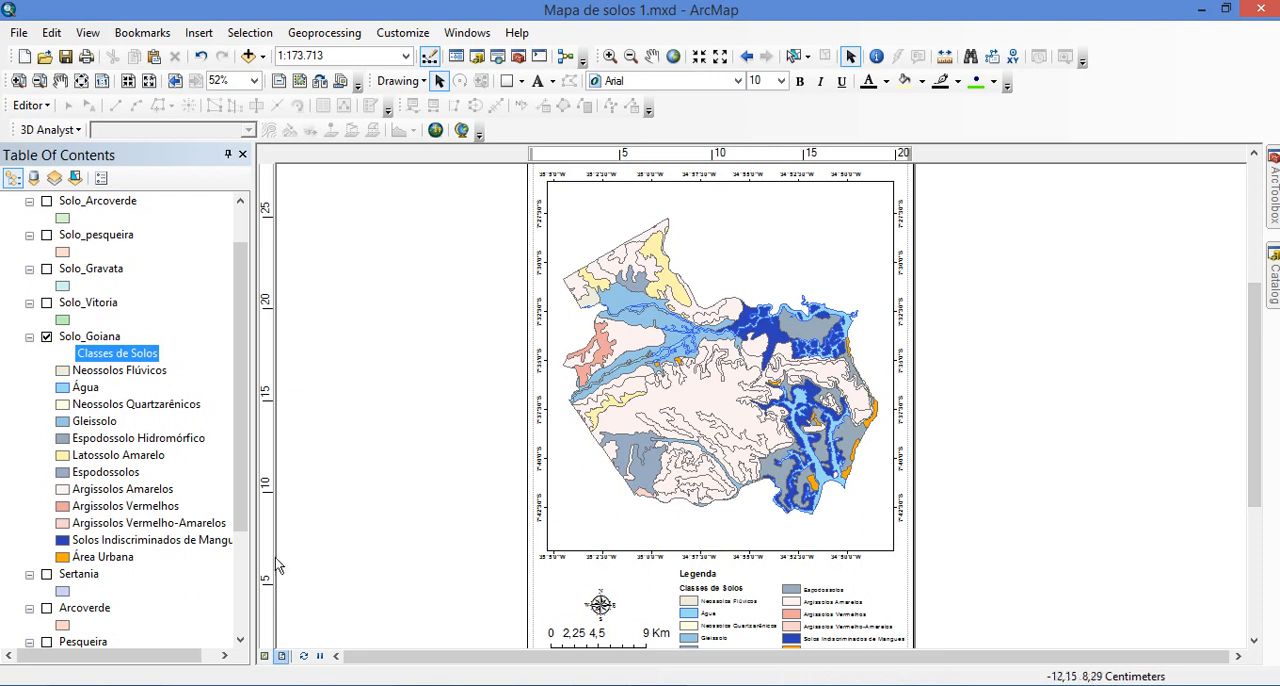
Switch to the Embrapa bulletin PDF in Chrome and examine the soil components and proportions of mapping unit LA2B in Table 4
left_click(190, 684)
scroll(754, 441, "down", 15)
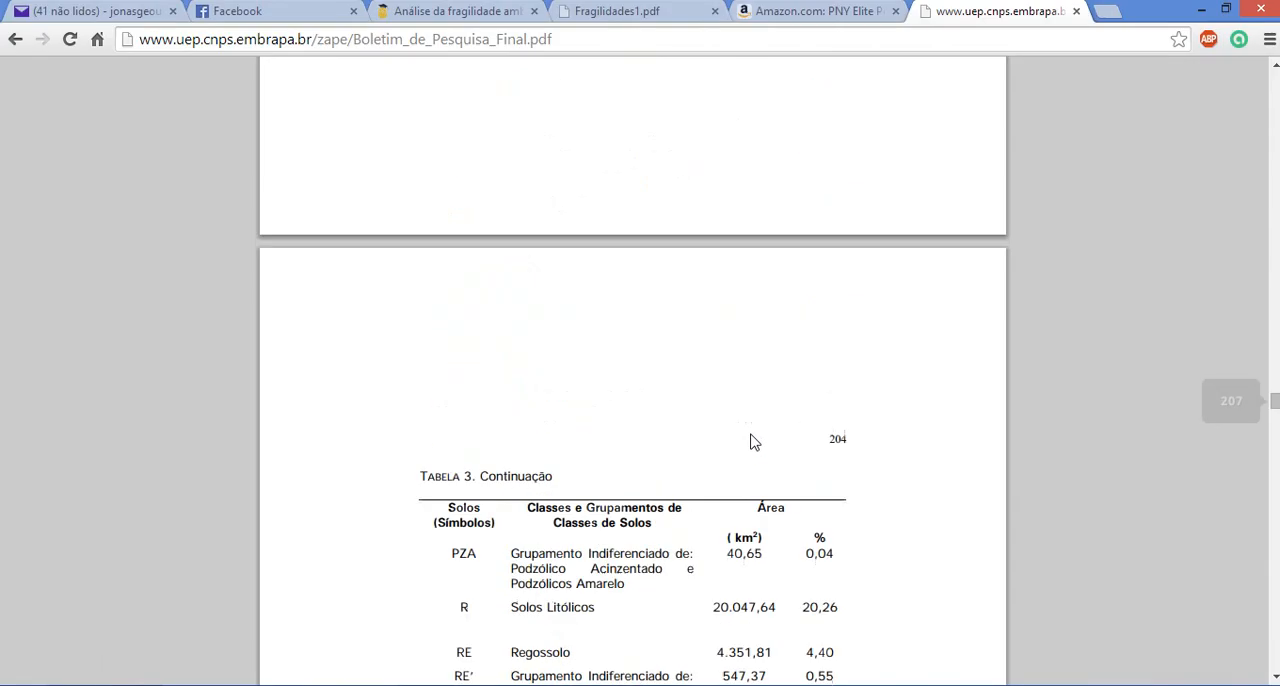
scroll(792, 452, "up", 10)
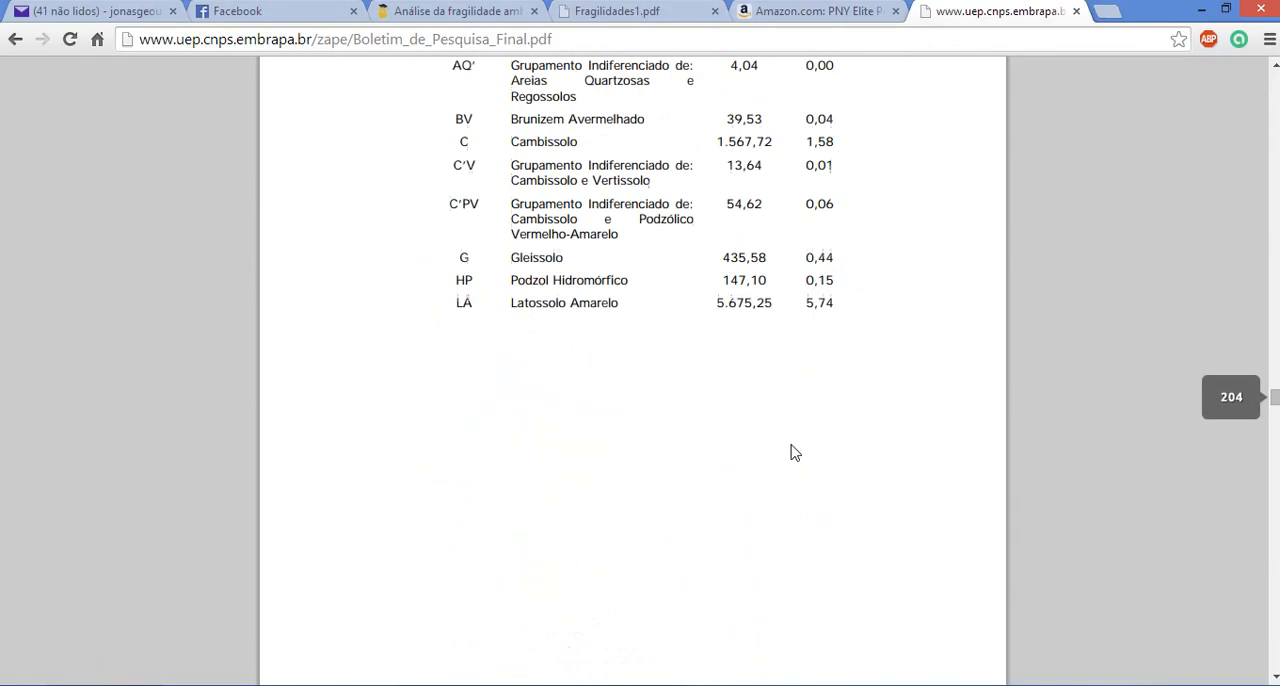
scroll(791, 455, "down", 15)
scroll(788, 455, "down", 15)
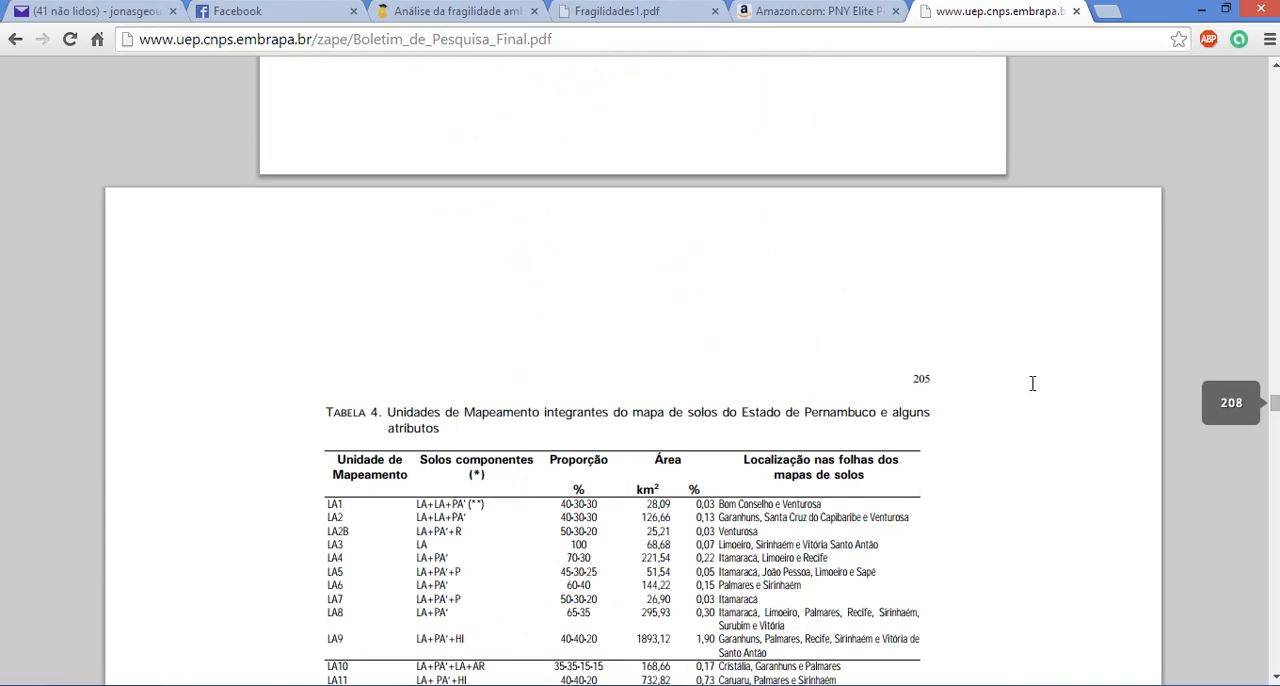
double_click(918, 374)
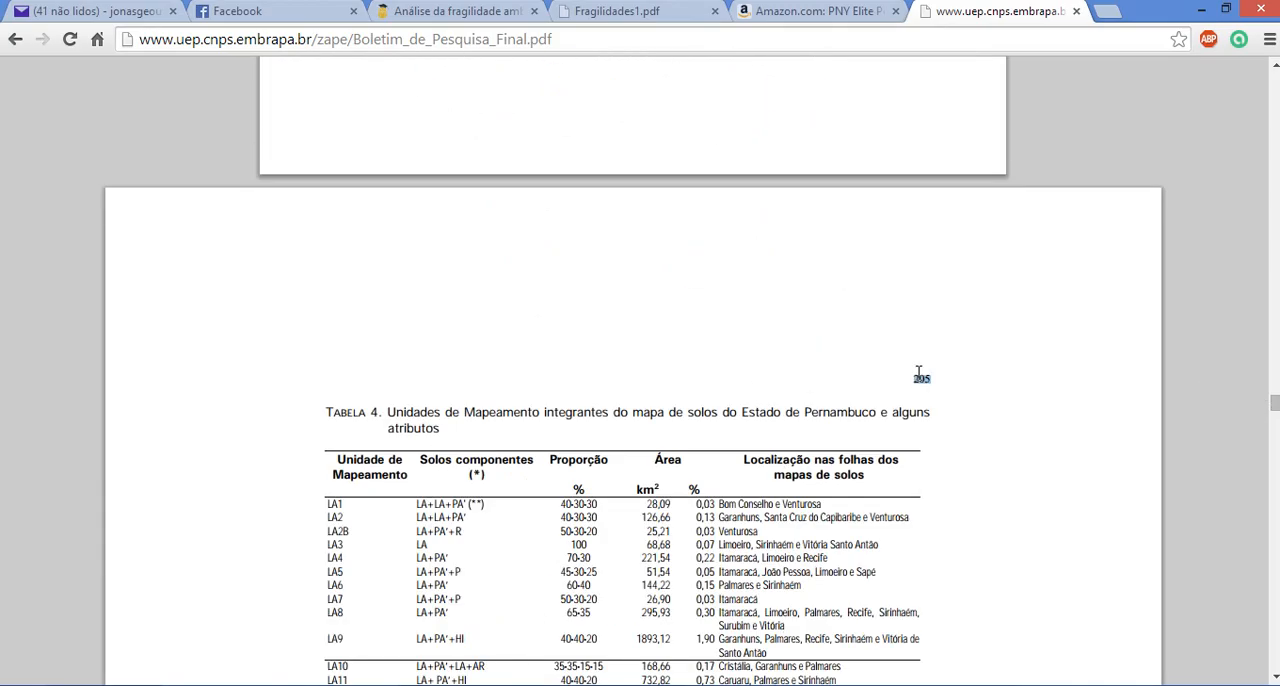
left_click(880, 367)
scroll(810, 370, "down", 3)
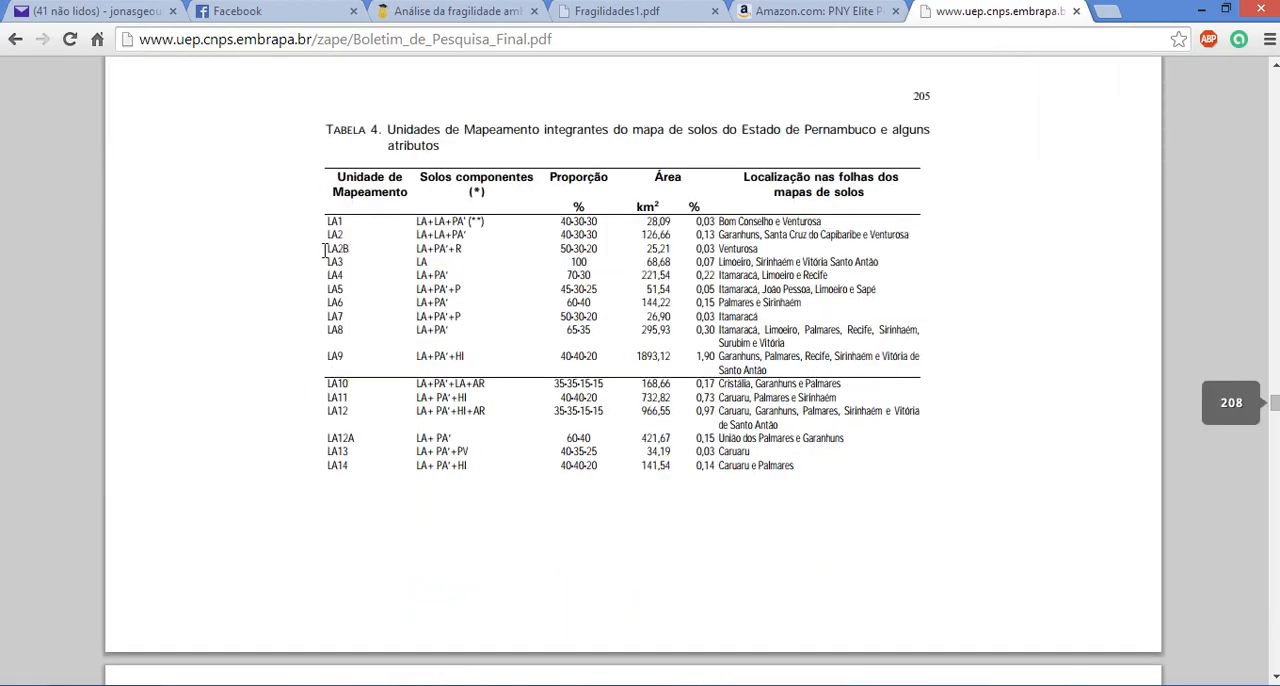
left_click_drag(328, 248, 349, 250)
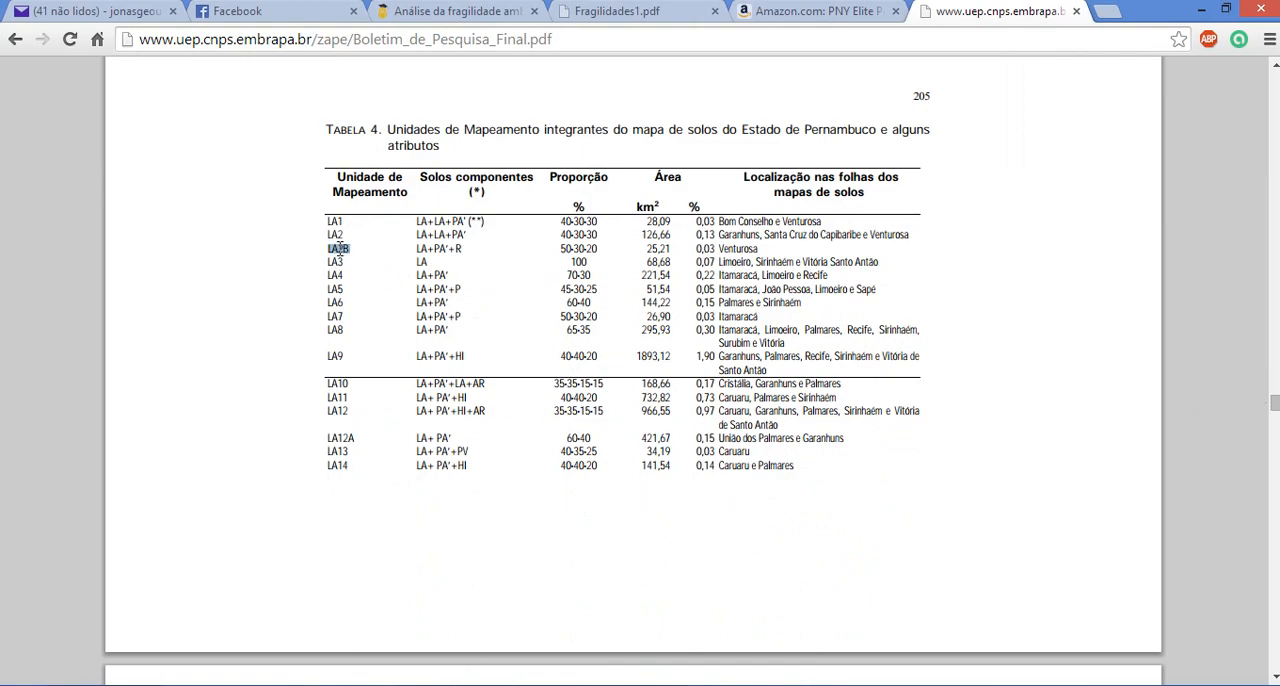
left_click(342, 250)
left_click_drag(419, 249, 467, 250)
left_click_drag(561, 247, 598, 248)
left_click(598, 248)
Look through the continuation pages of Table 4, comparing the LA, PA and PV mapping units and their soil components
scroll(361, 367, "down", 5)
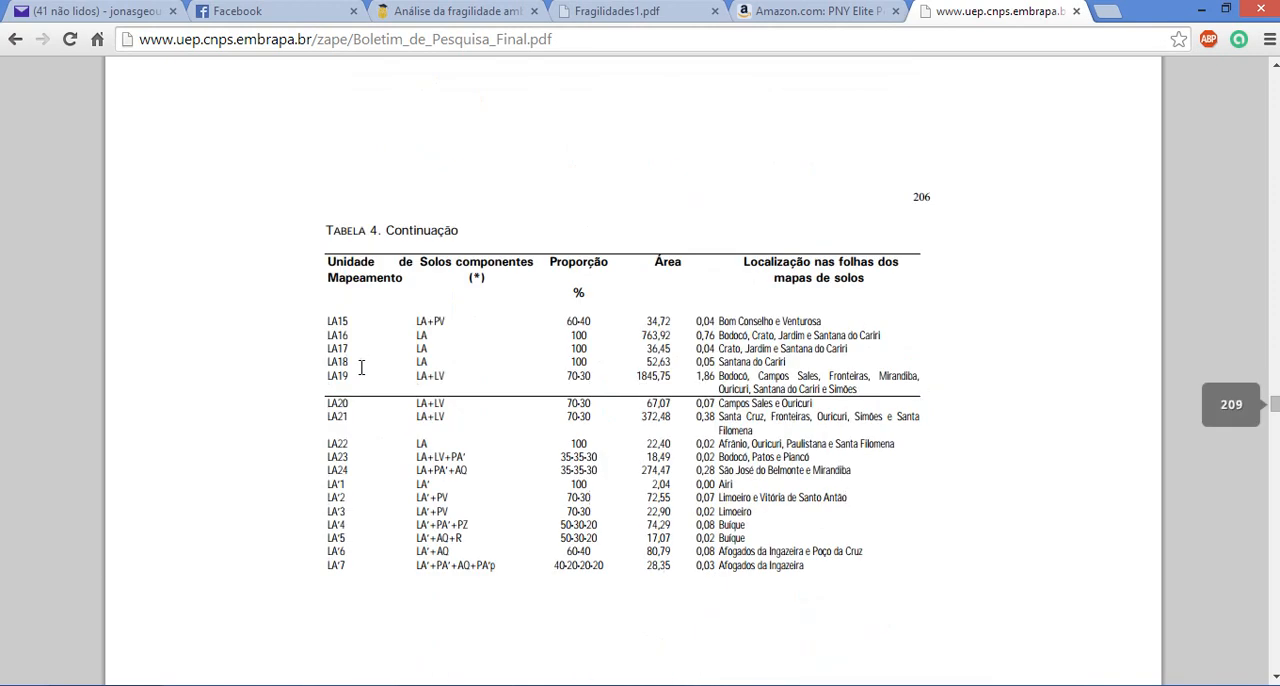
scroll(361, 367, "down", 4)
scroll(360, 390, "down", 20)
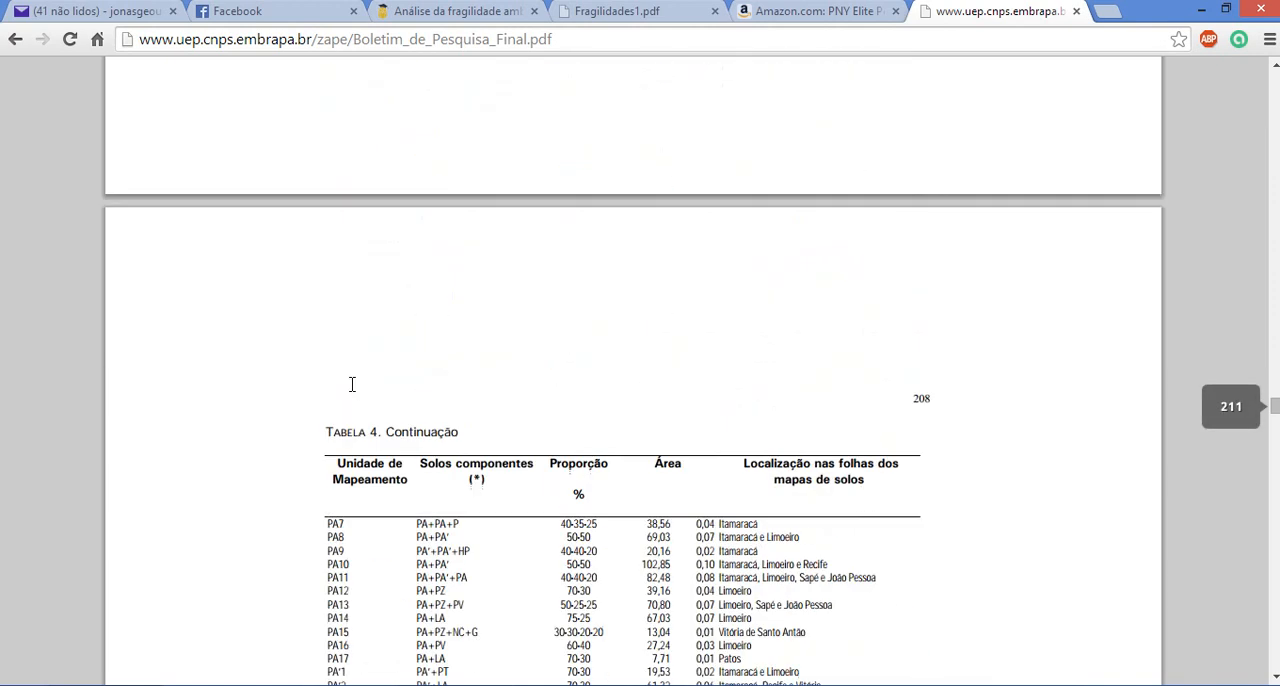
scroll(366, 408, "down", 5)
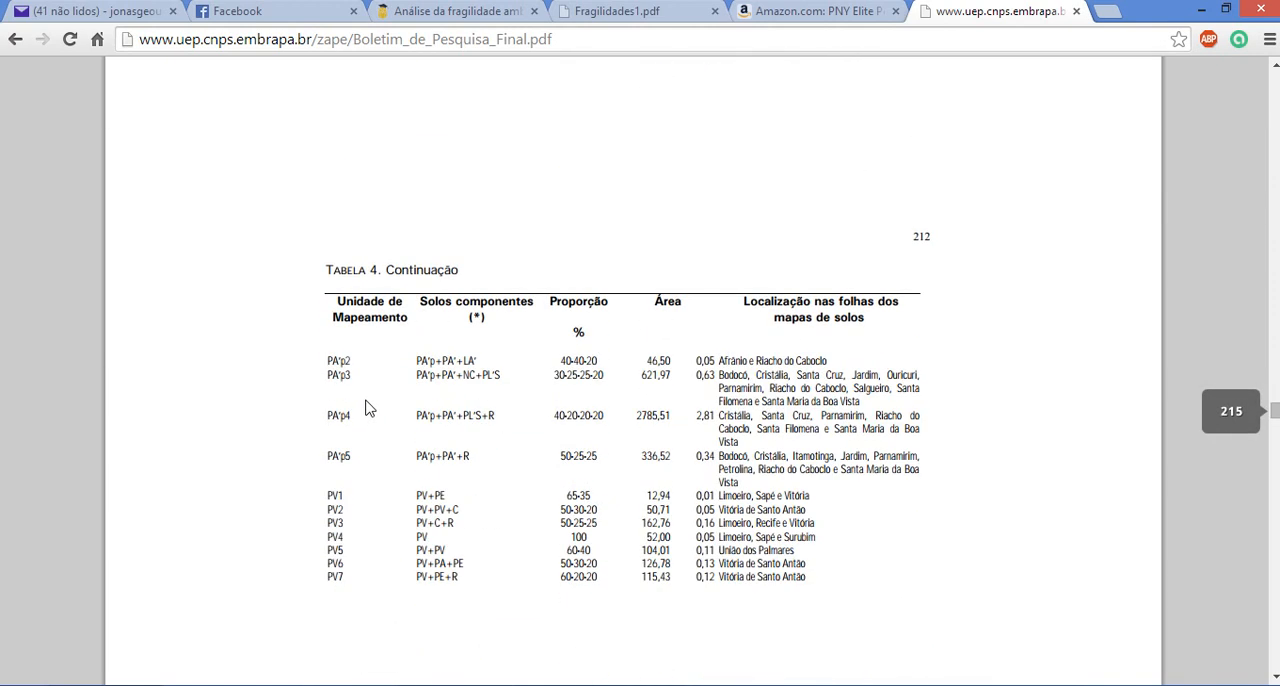
scroll(365, 408, "down", 1)
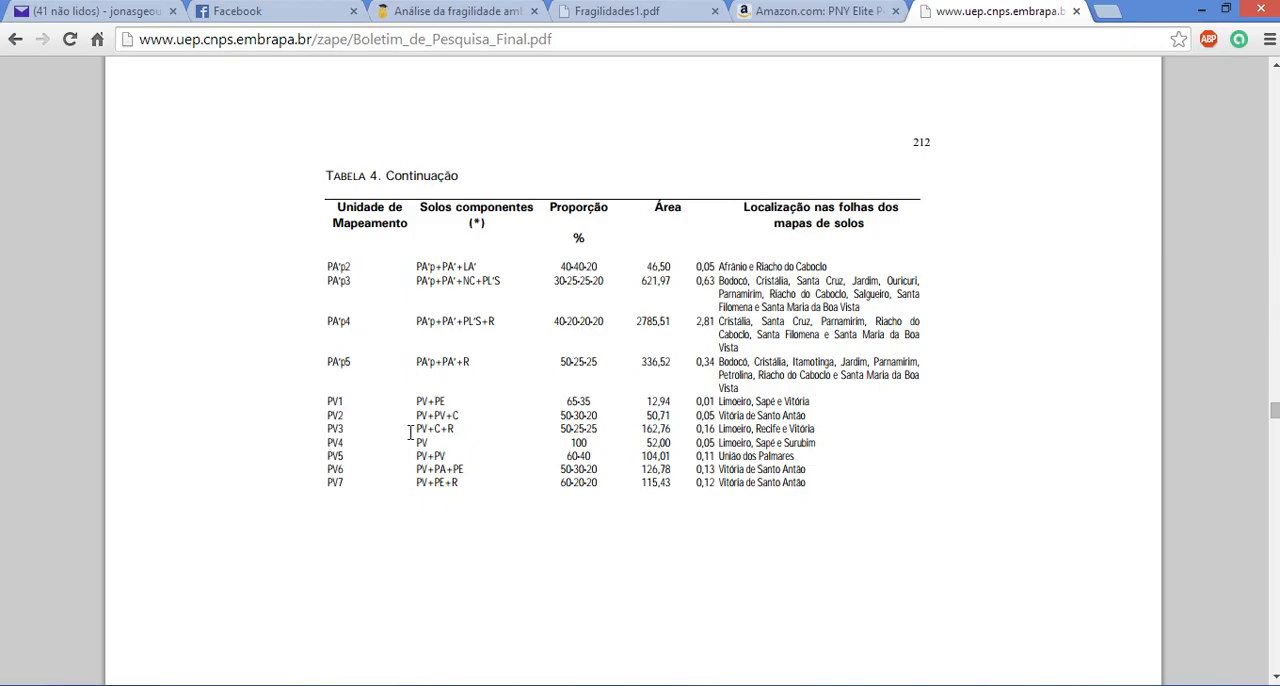
scroll(420, 455, "down", 10)
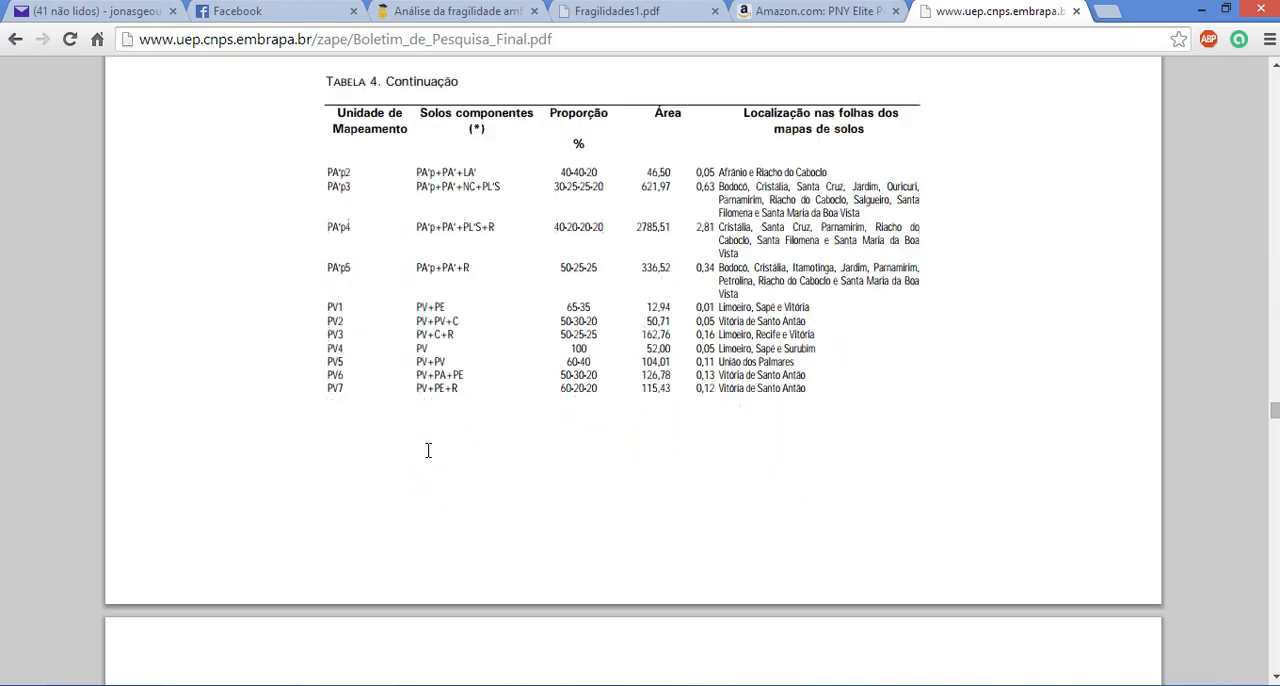
scroll(423, 460, "down", 10)
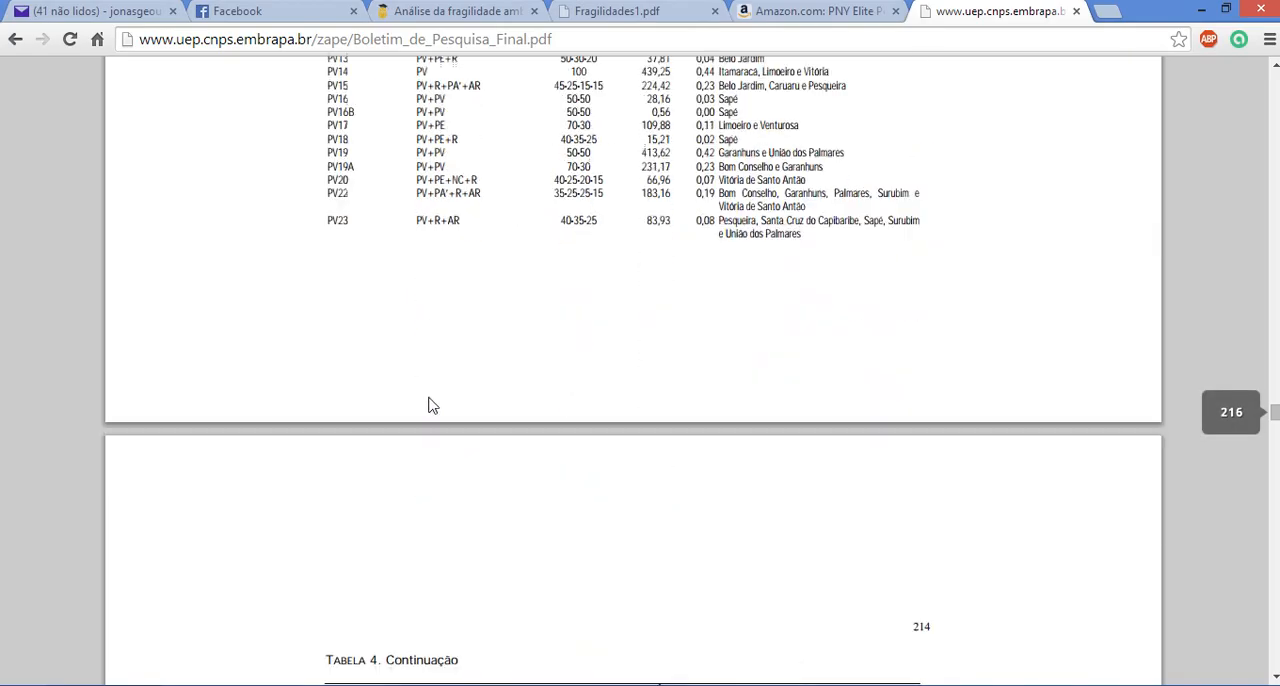
scroll(428, 395, "down", 6)
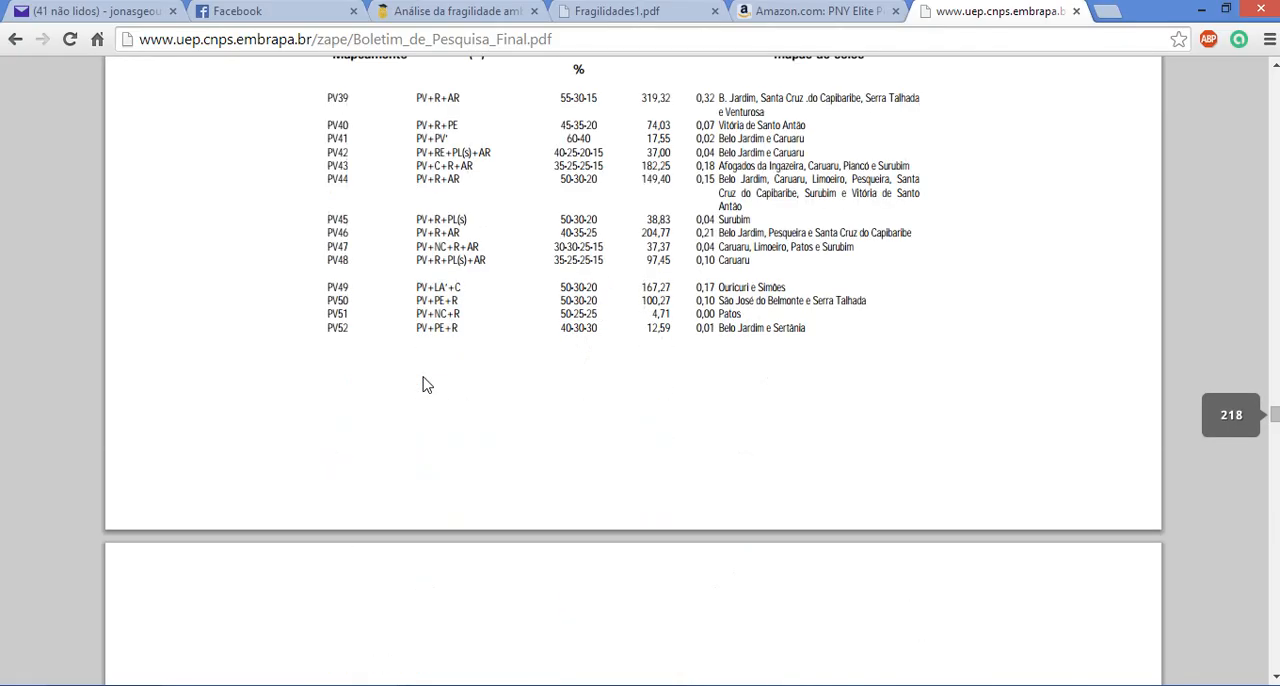
scroll(423, 384, "up", 3)
scroll(424, 384, "up", 20)
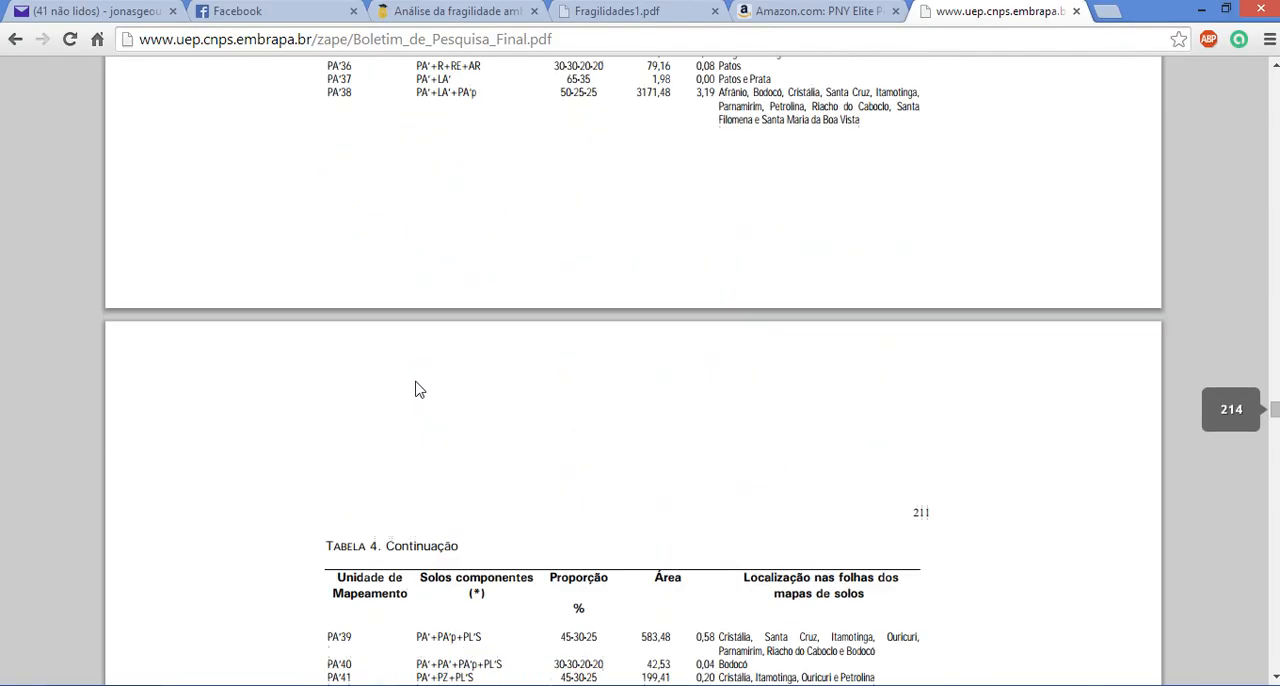
scroll(412, 388, "up", 6)
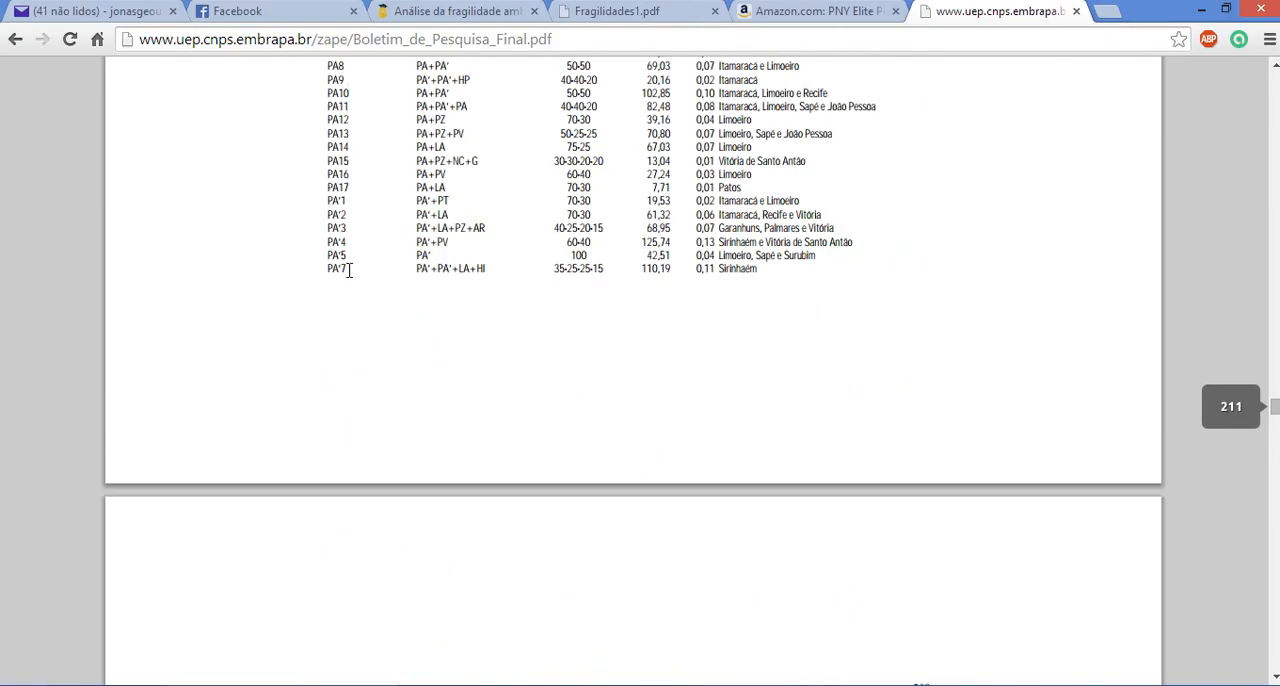
scroll(340, 360, "up", 2)
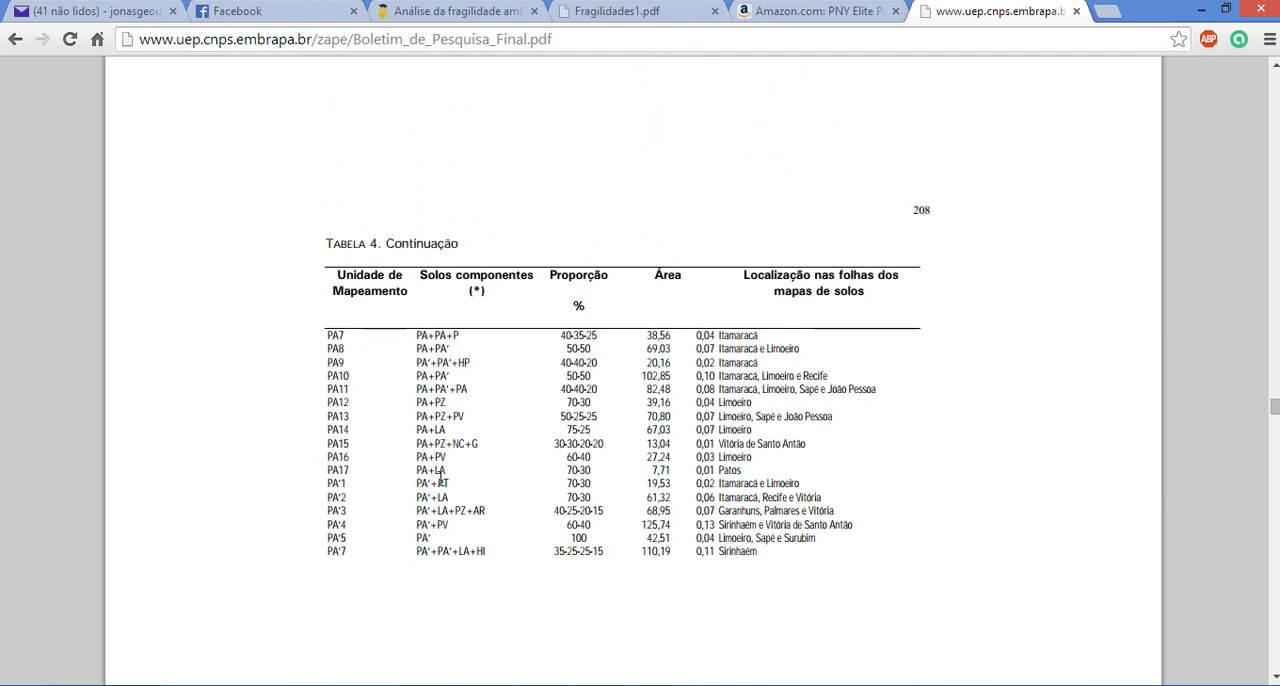
scroll(449, 471, "up", 10)
scroll(466, 455, "up", 3)
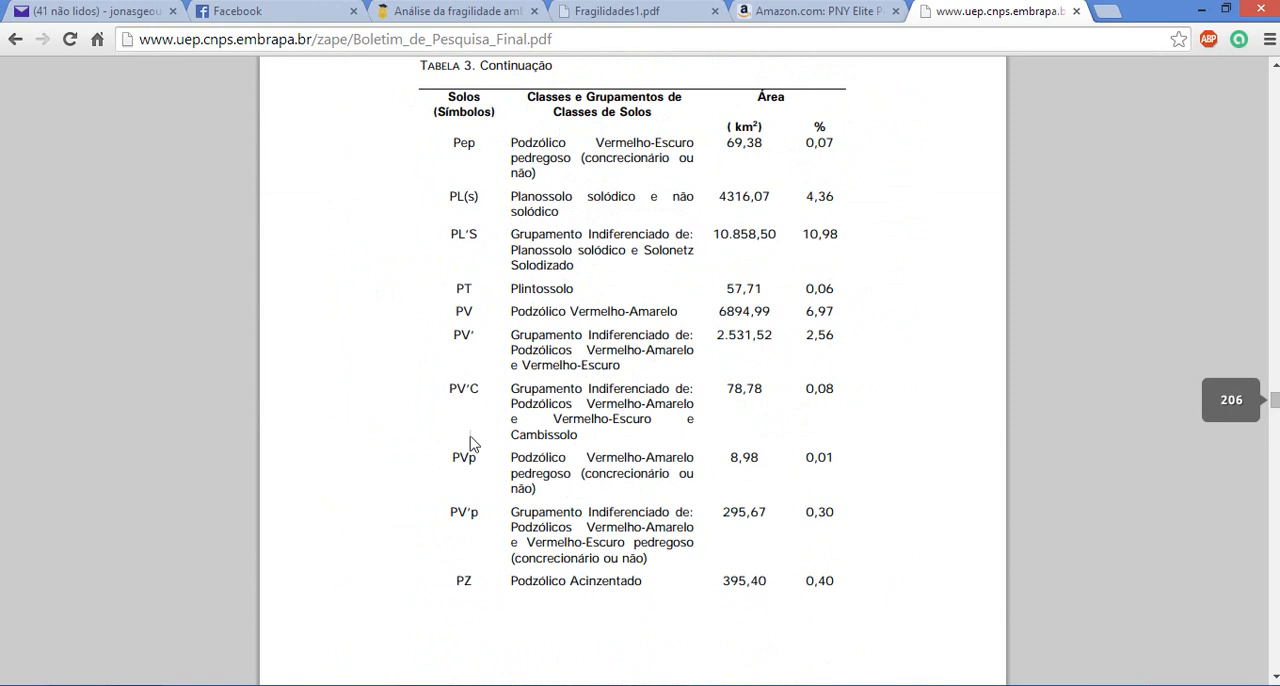
scroll(474, 390, "down", 15)
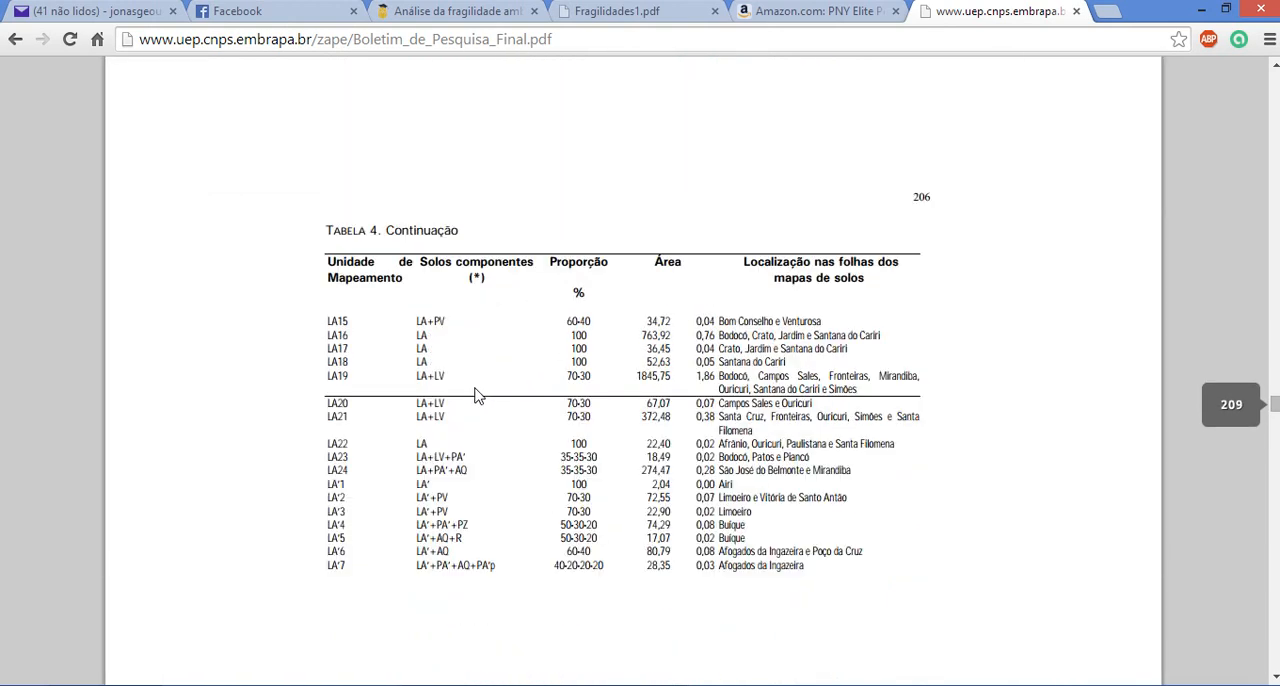
Examine how the soil components of mapping unit LA15 on page 206 correspond to its listed proportions
scroll(480, 392, "up", 1)
left_click_drag(566, 415, 590, 414)
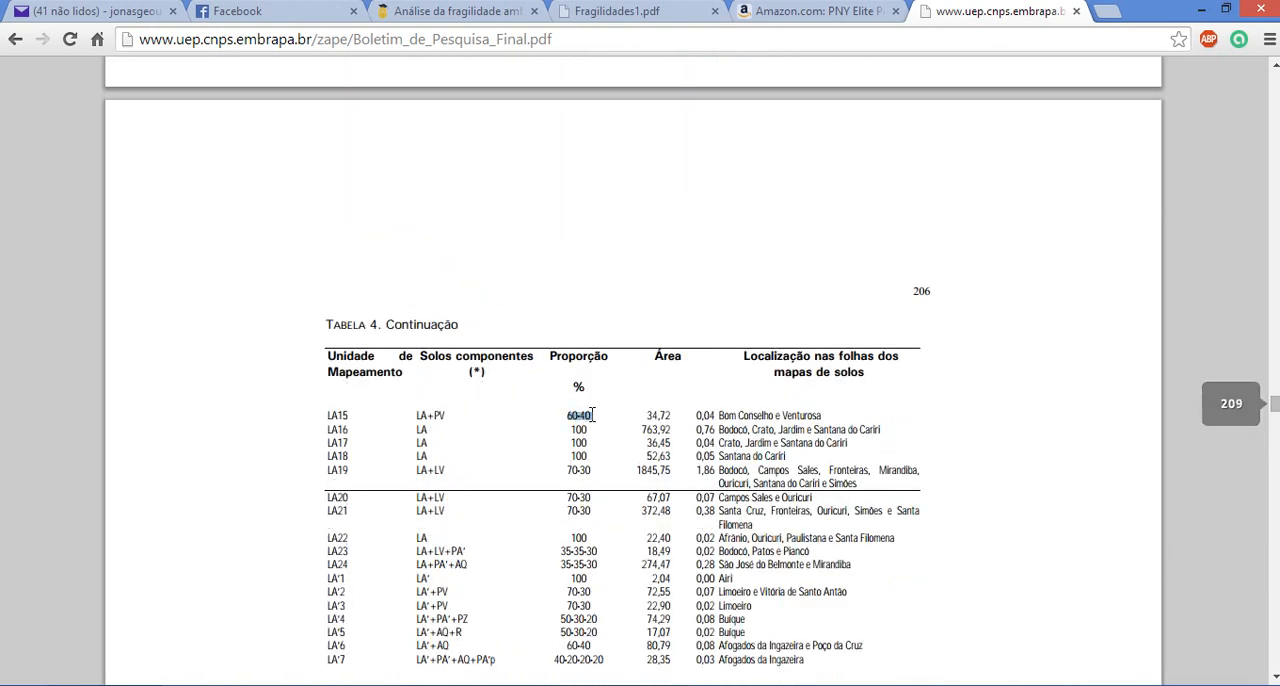
left_click(589, 415)
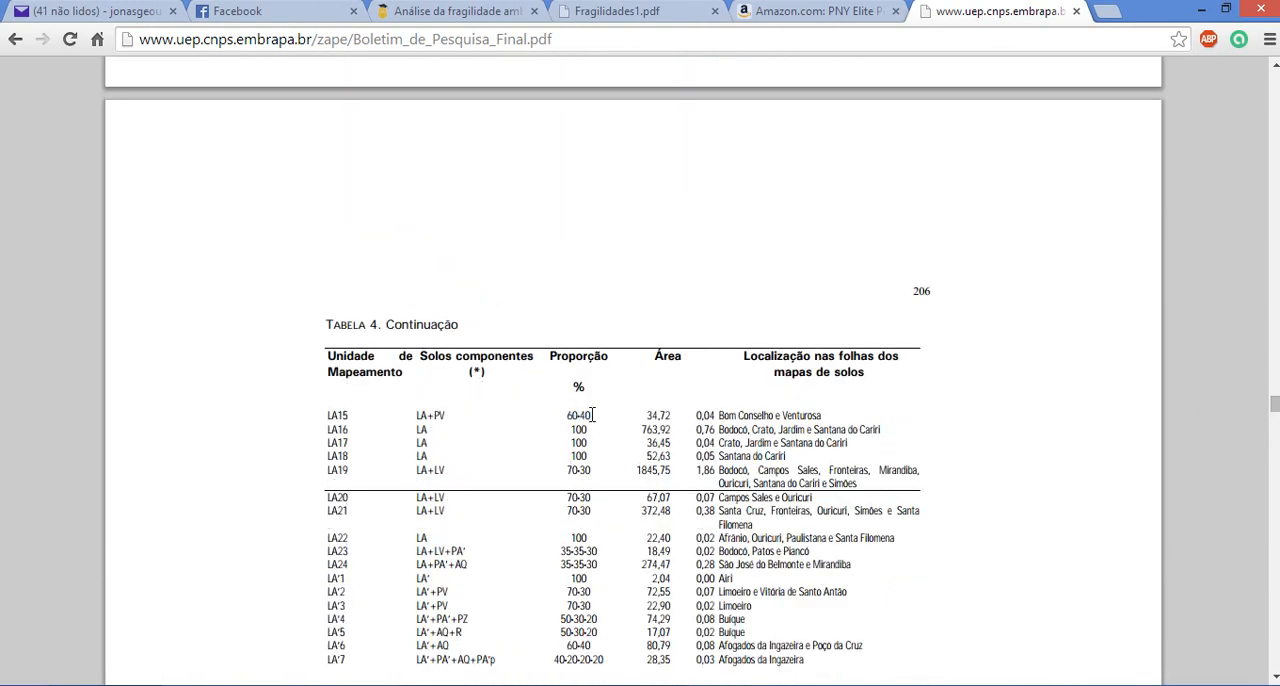
double_click(422, 415)
left_click(437, 416)
double_click(438, 416)
double_click(451, 415)
left_click(451, 415)
double_click(440, 415)
left_click(438, 416)
double_click(572, 416)
left_click(581, 416)
double_click(580, 416)
left_click(593, 418)
left_click_drag(590, 415, 569, 414)
left_click(566, 412)
Switch back to ArcMap and open the label settings of the Solo_Goiana layer
left_click(643, 685)
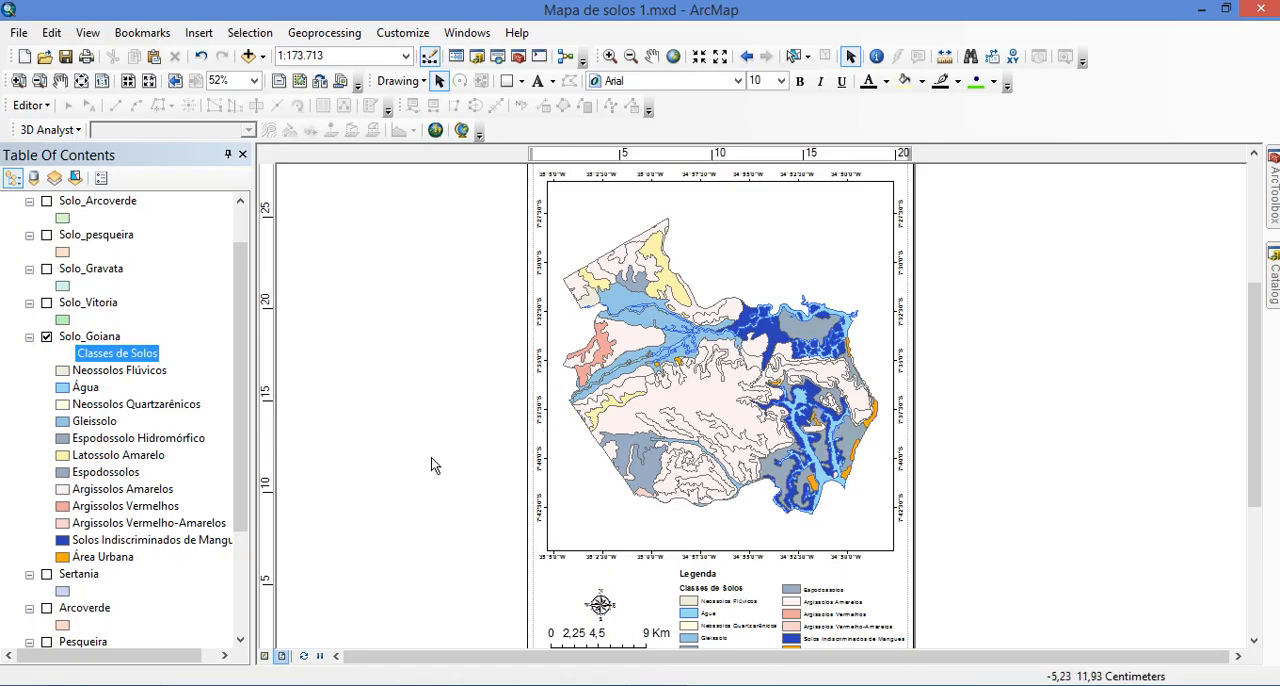
left_click(95, 342)
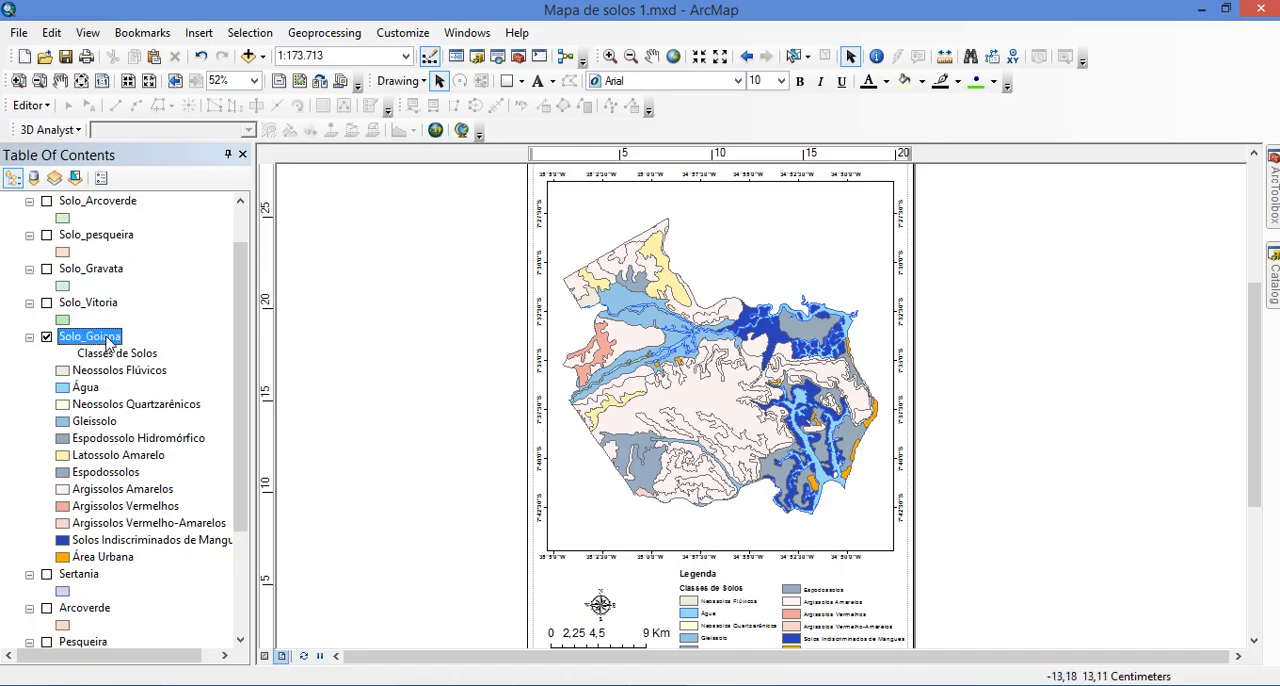
right_click(93, 342)
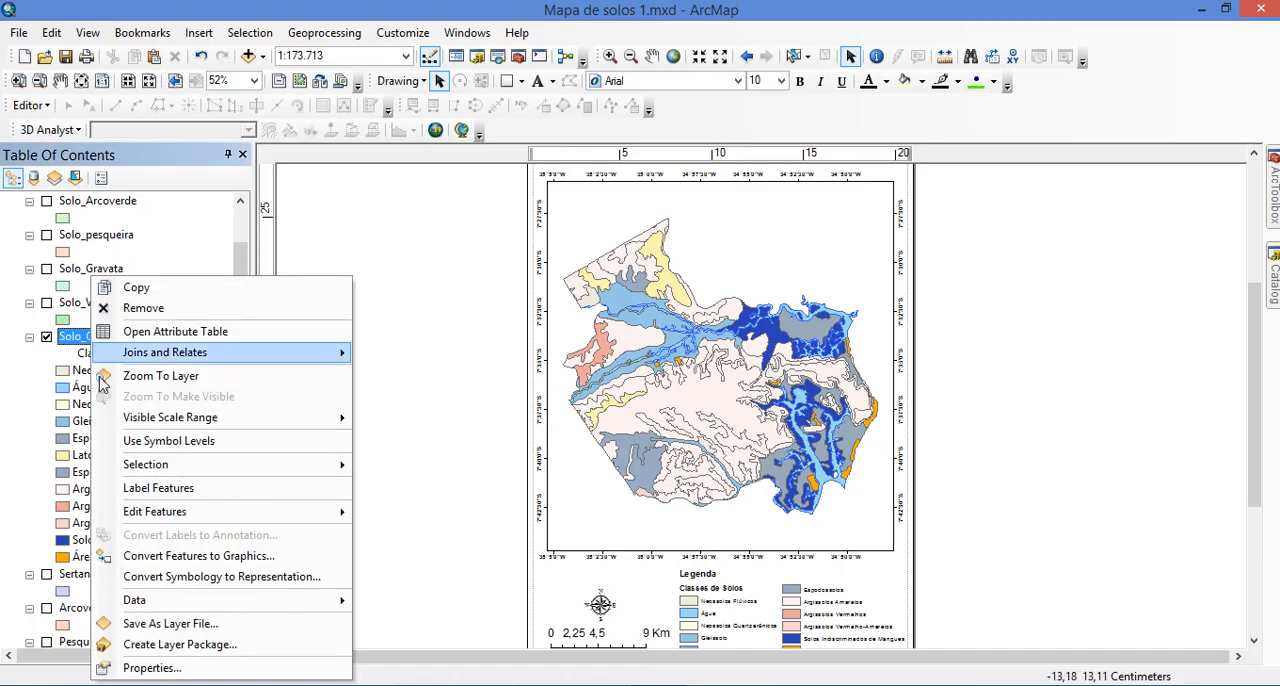
left_click(153, 665)
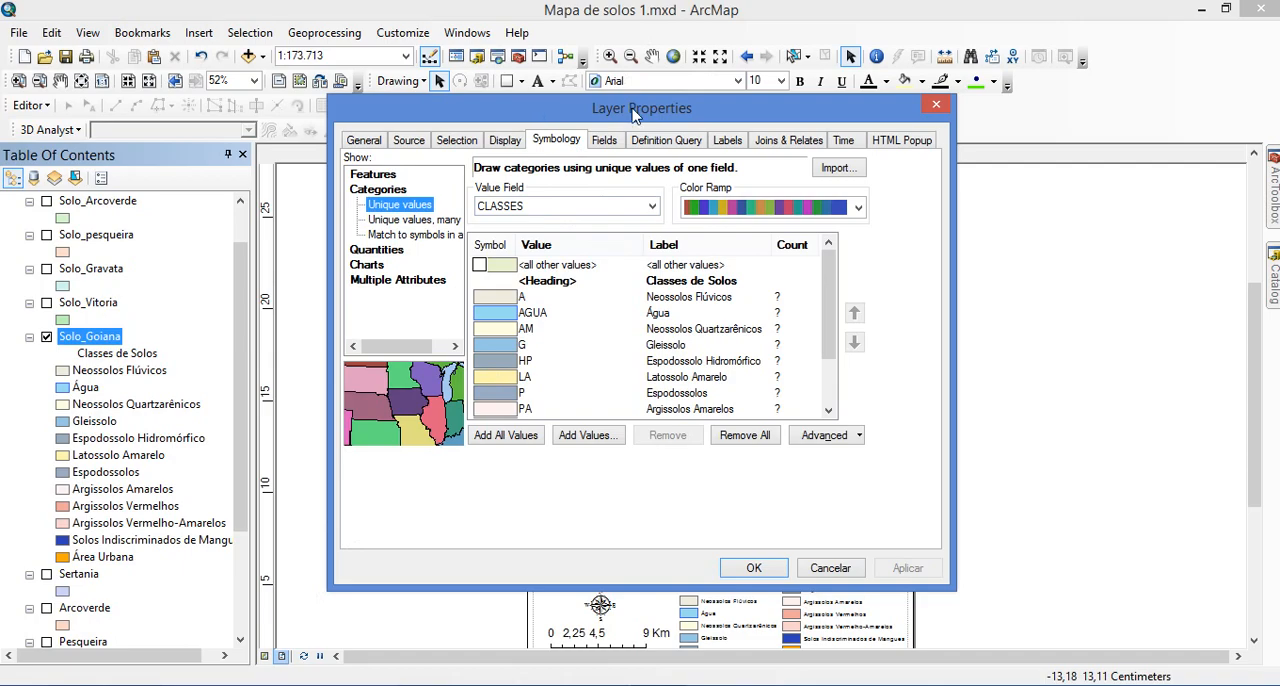
left_click(729, 145)
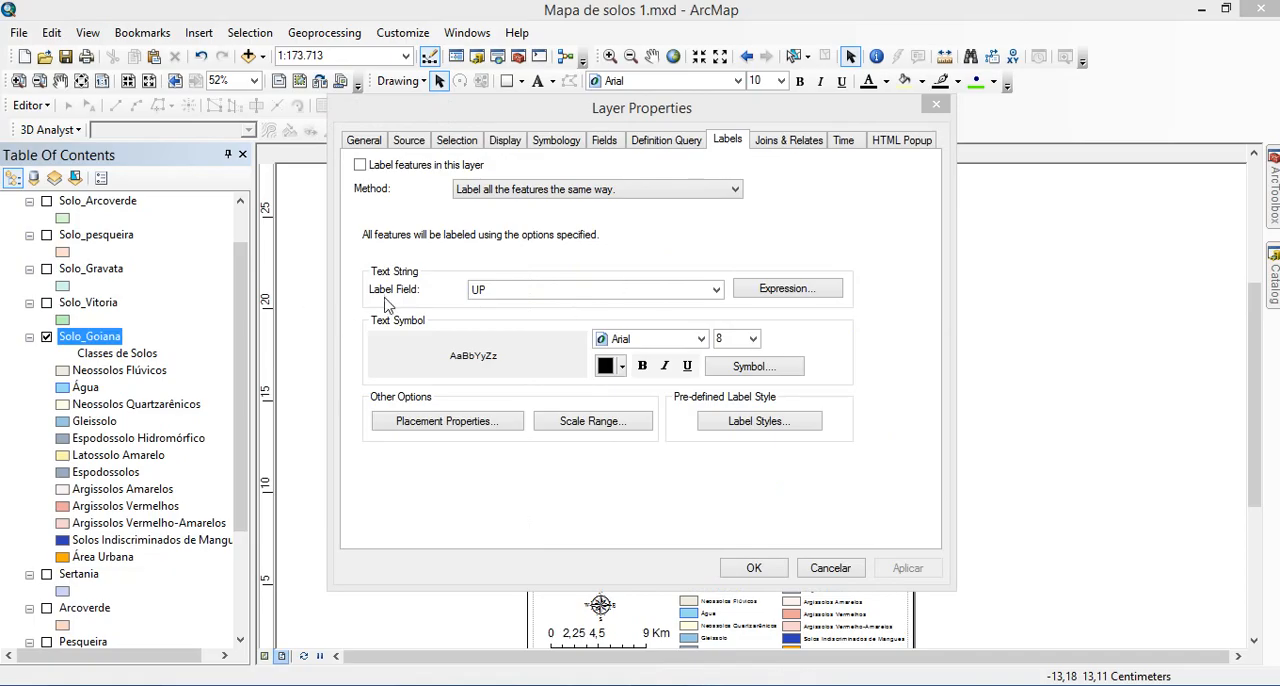
Turn on labels for the Solo_Goiana layer with US as the label field and apply the layer properties
left_click(566, 291)
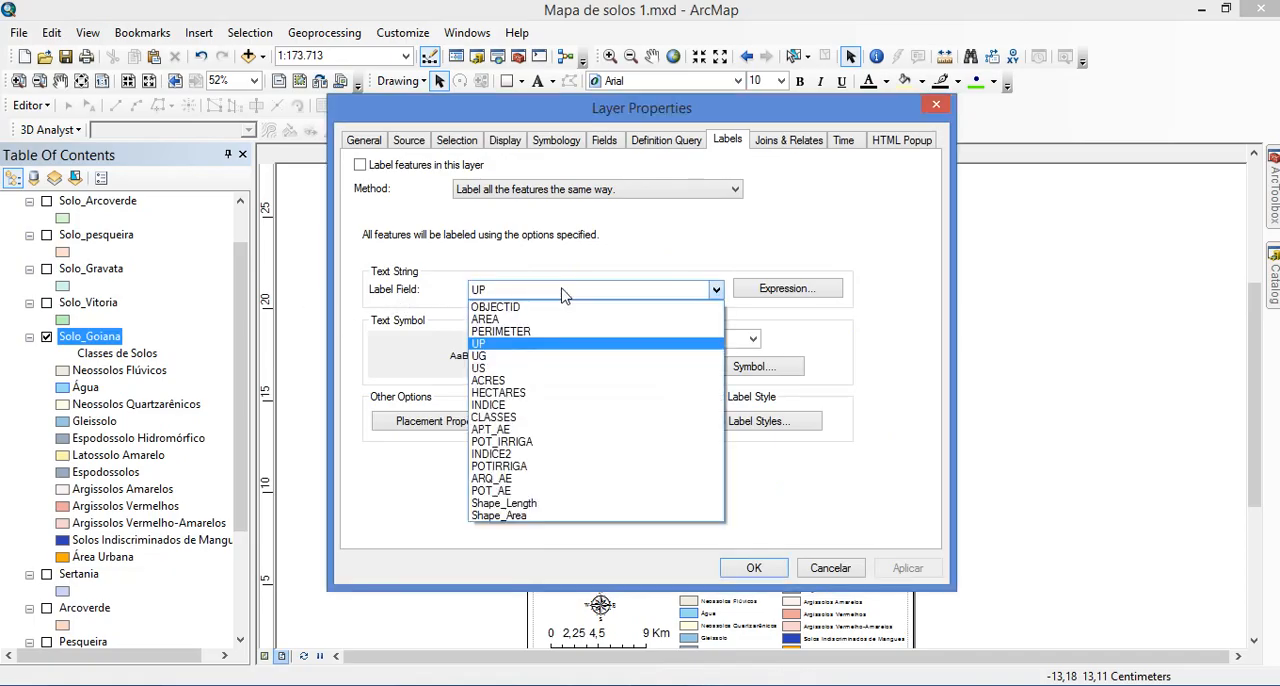
left_click(482, 369)
left_click(526, 290)
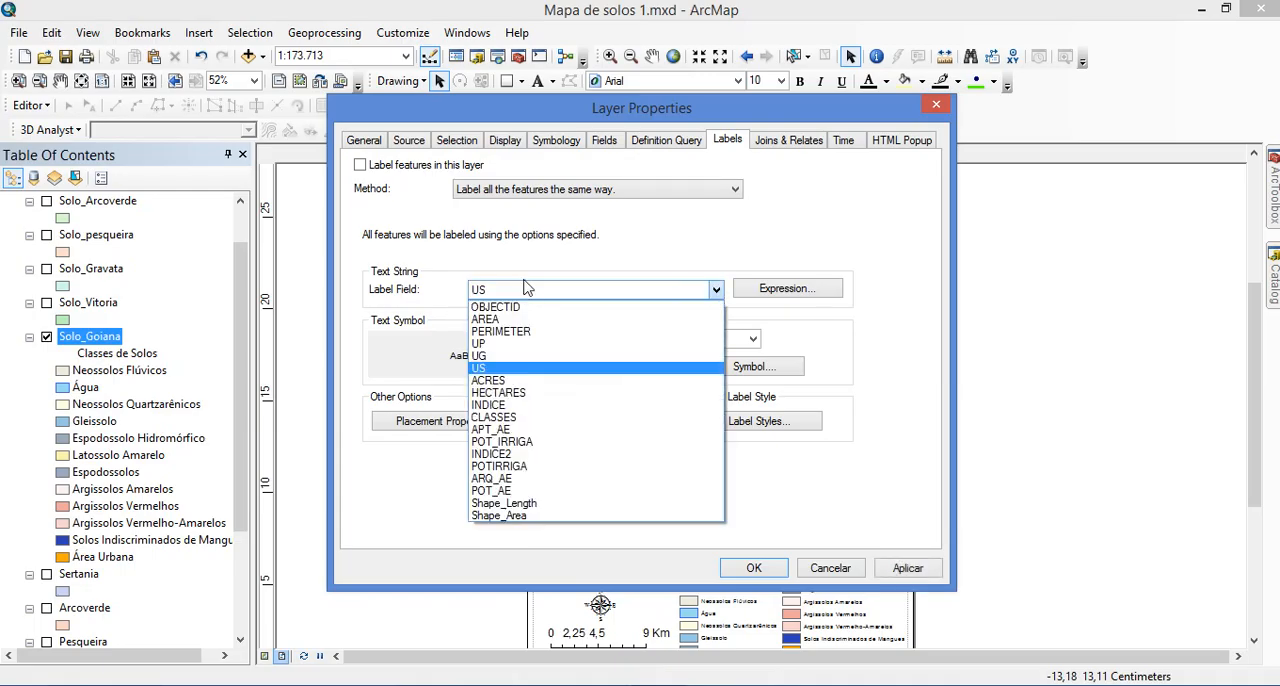
left_click(503, 378)
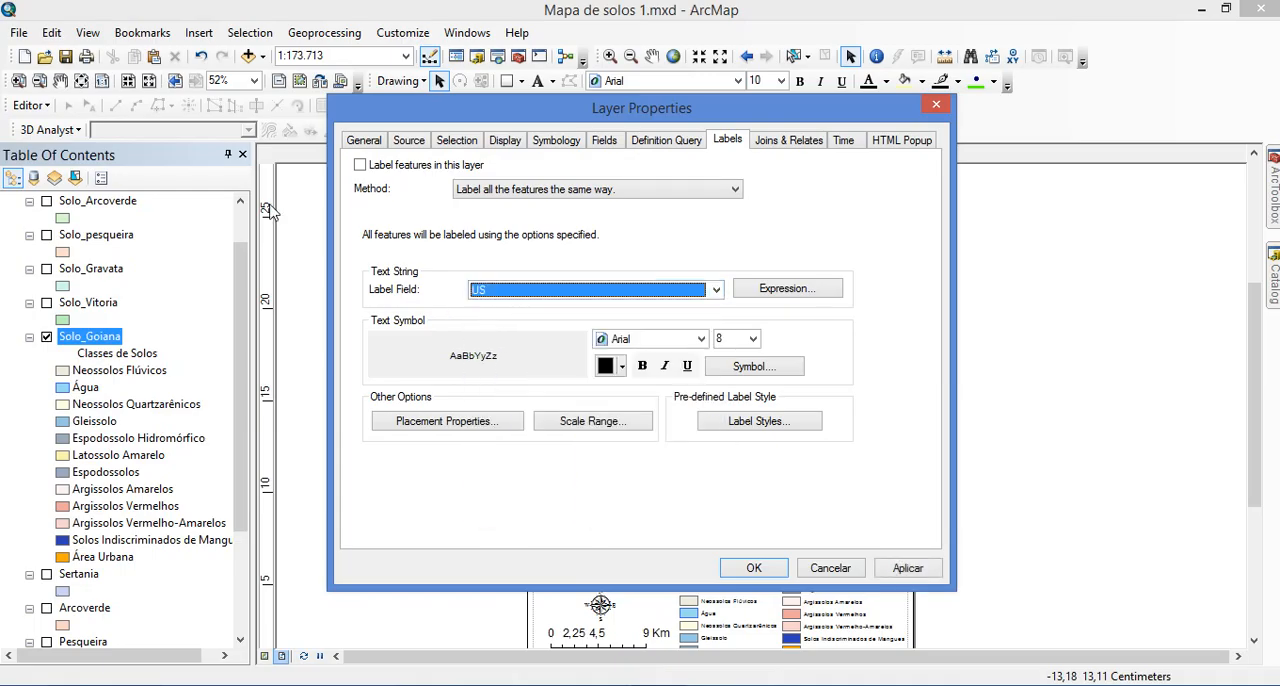
left_click(361, 166)
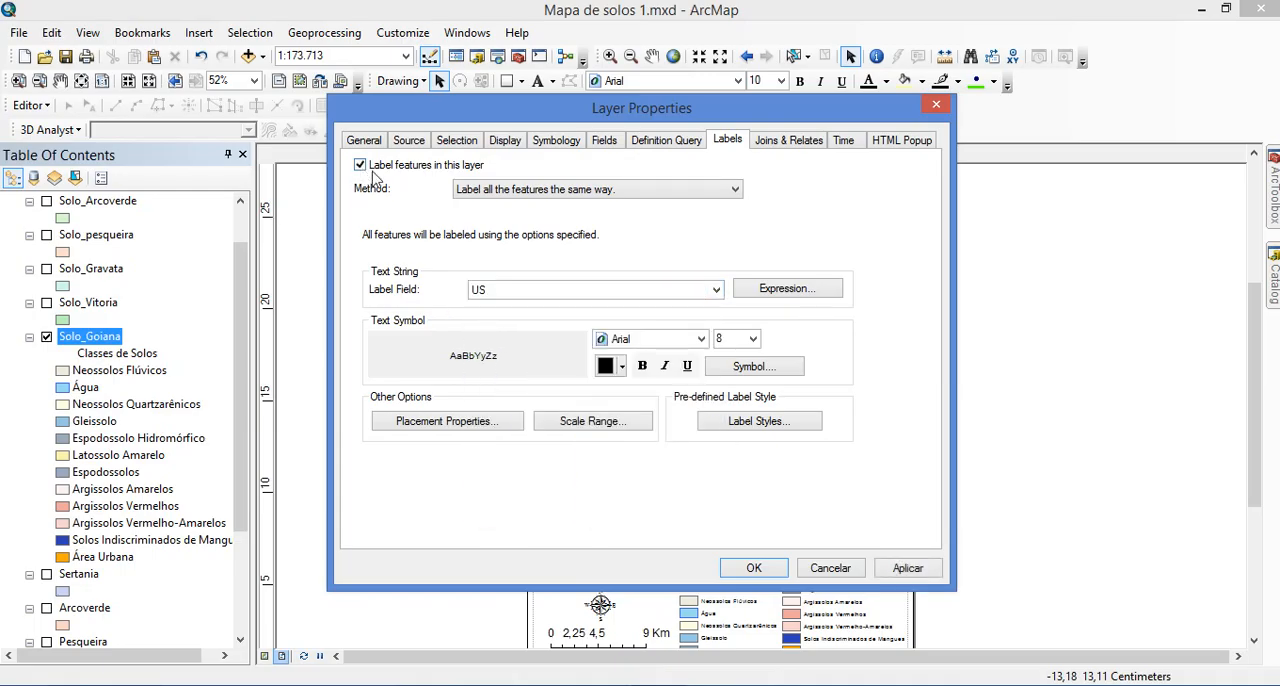
left_click(755, 568)
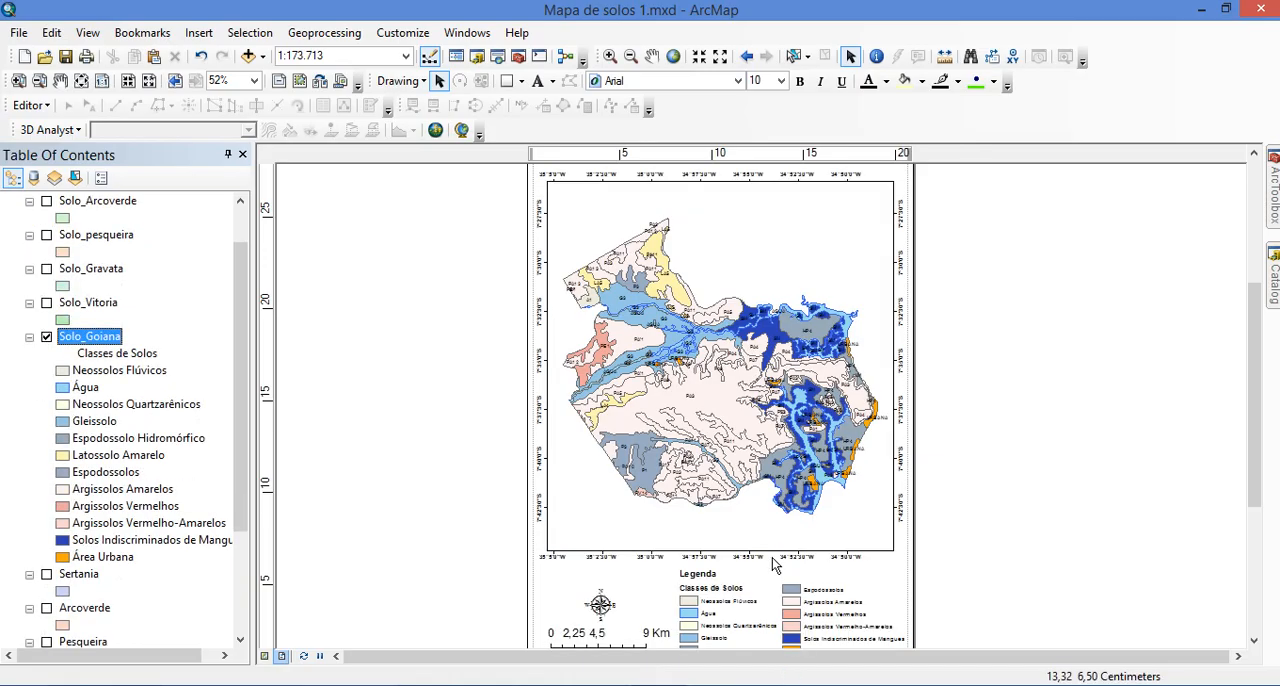
View the mapping unit labels on the Goiana layout at 100%, and switch to the browser PDF at page 207 of Table 4
scroll(886, 510, "down", 5)
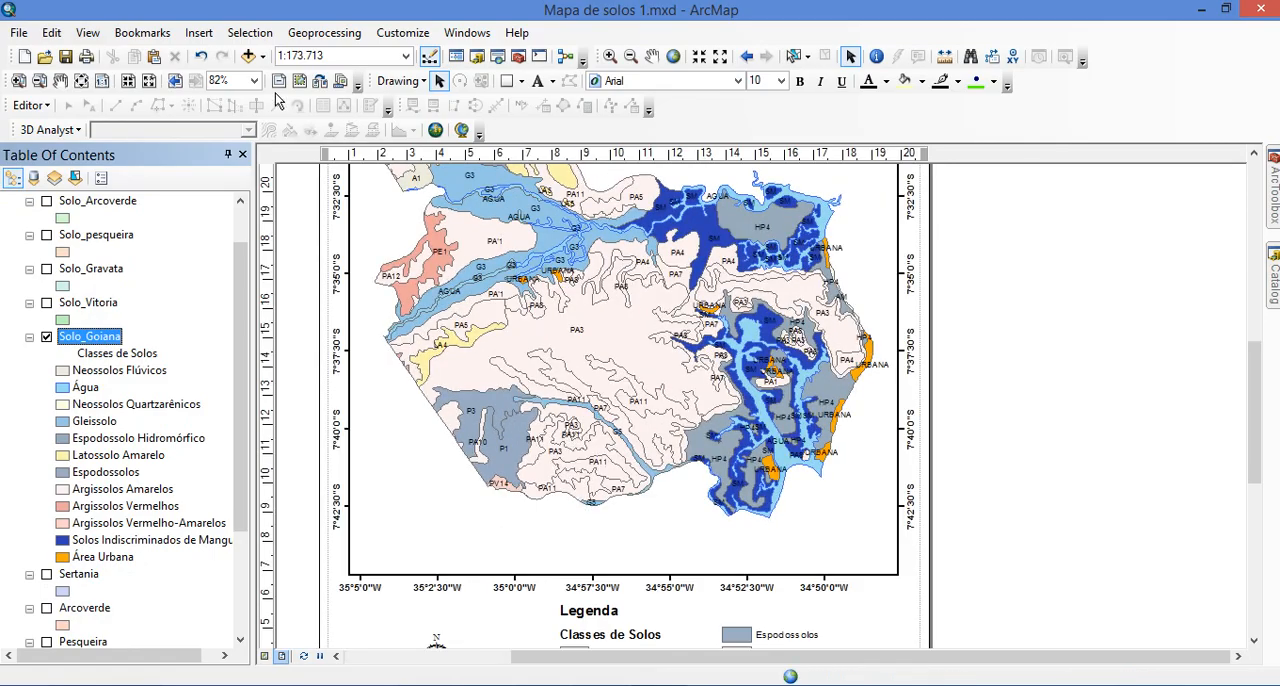
left_click(102, 80)
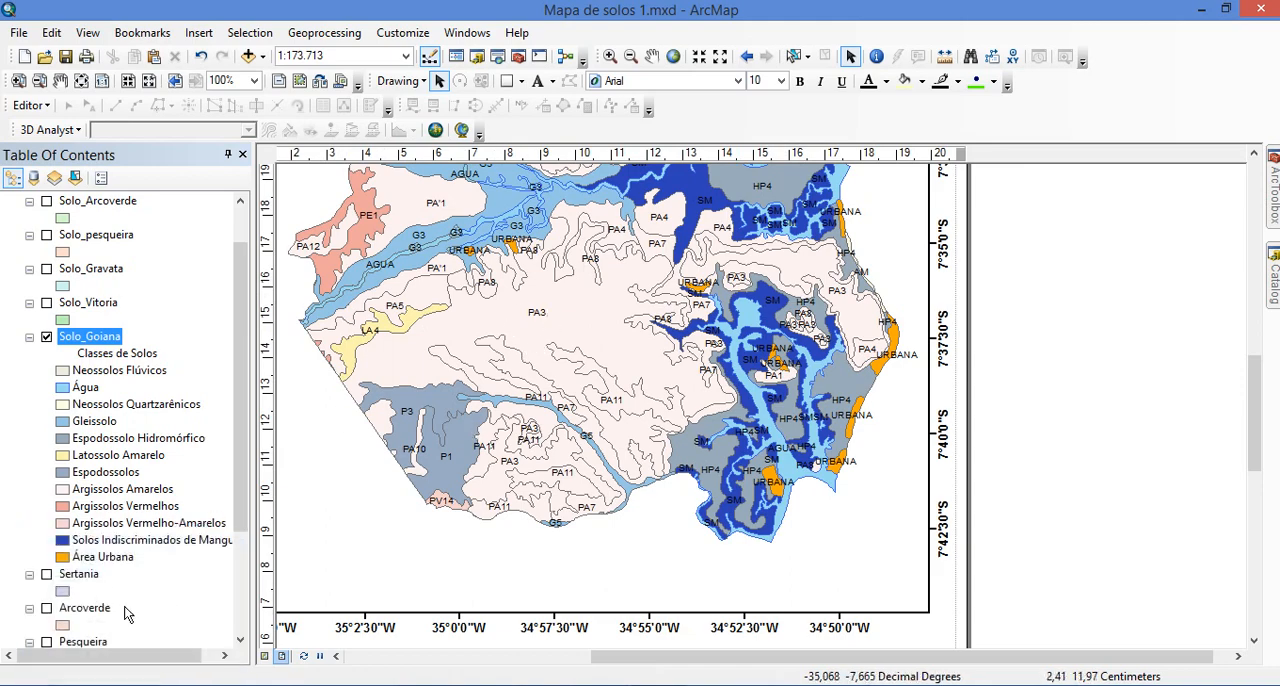
left_click(109, 684)
scroll(300, 470, "down", 15)
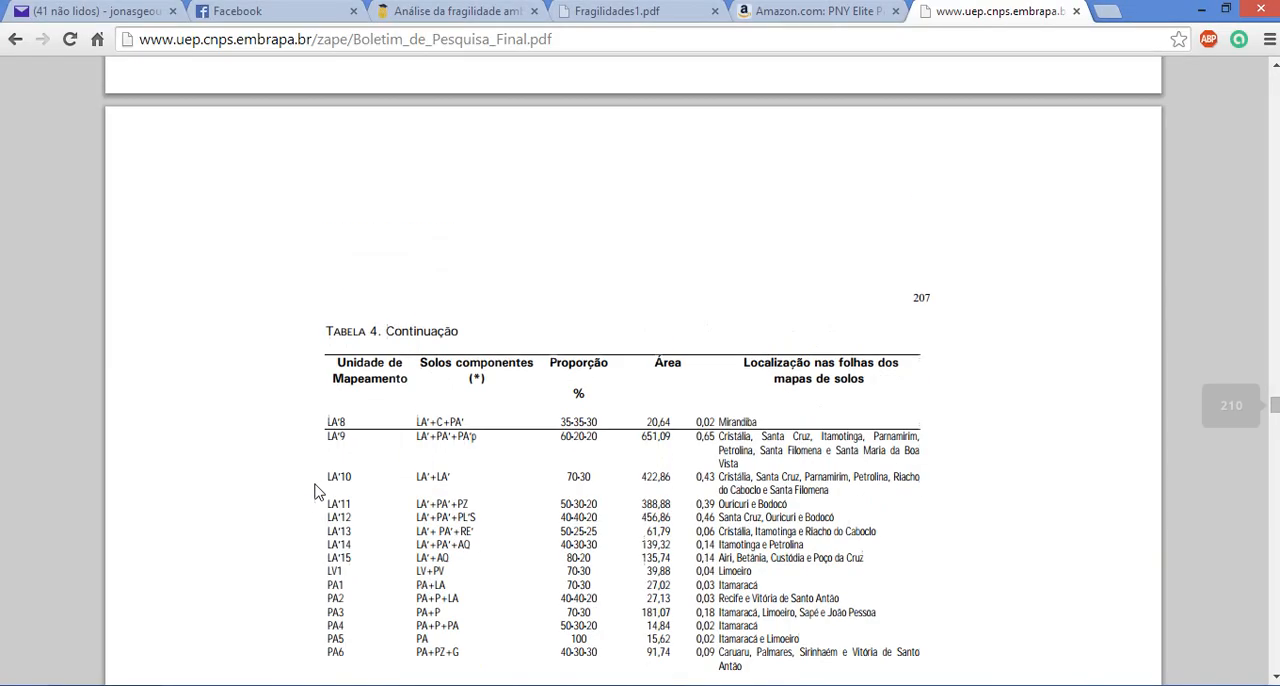
scroll(322, 486, "up", 3)
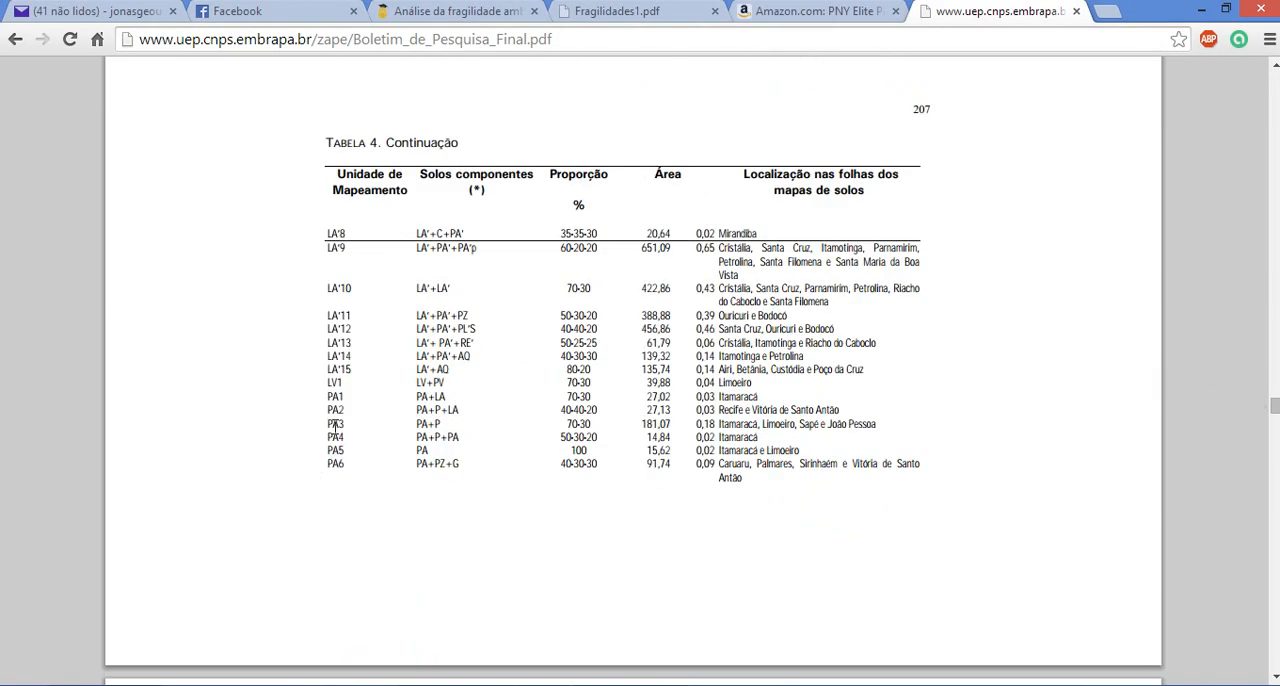
Examine the soil components and proportions listed for mapping unit PA3 on page 207 of Table 4
left_click_drag(325, 424, 338, 425)
left_click(408, 415)
double_click(436, 424)
left_click(424, 425)
double_click(422, 425)
left_click(436, 424)
double_click(436, 424)
left_click(436, 424)
double_click(443, 424)
left_click(428, 425)
double_click(587, 423)
left_click(587, 422)
Switch back to ArcMap and review the labelled Goiana layout at 50% zoom
key("alt+Tab")
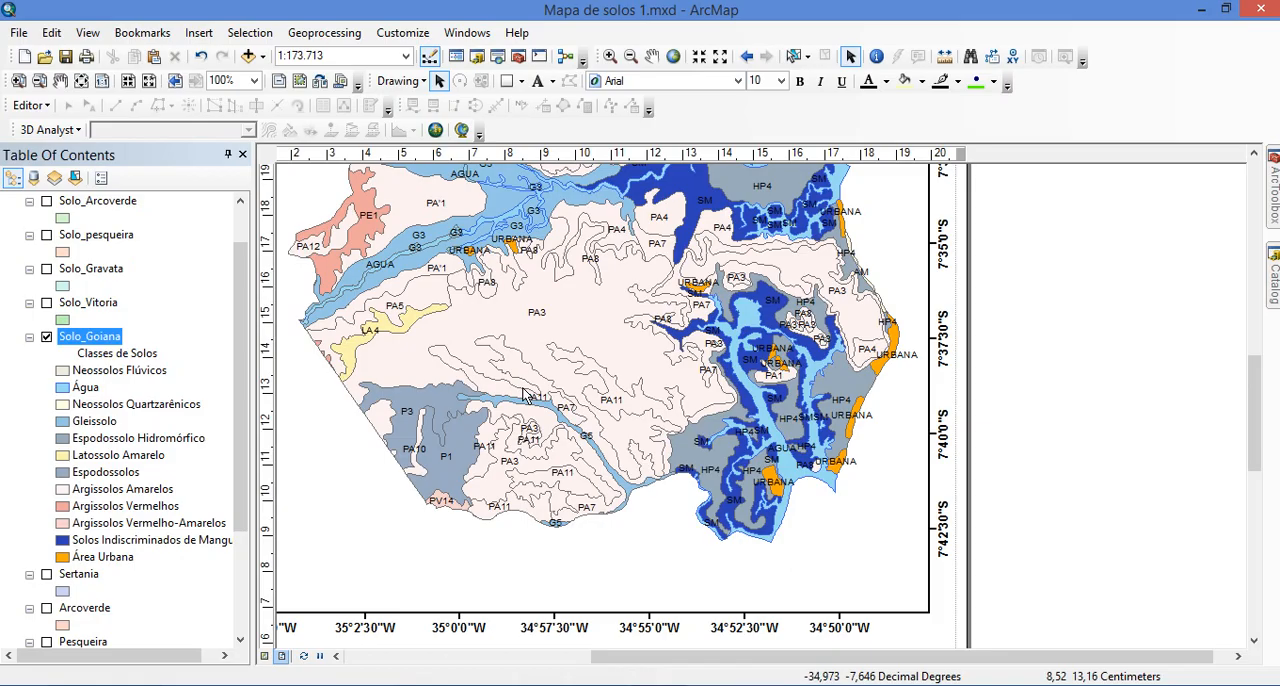
scroll(522, 390, "down", 5)
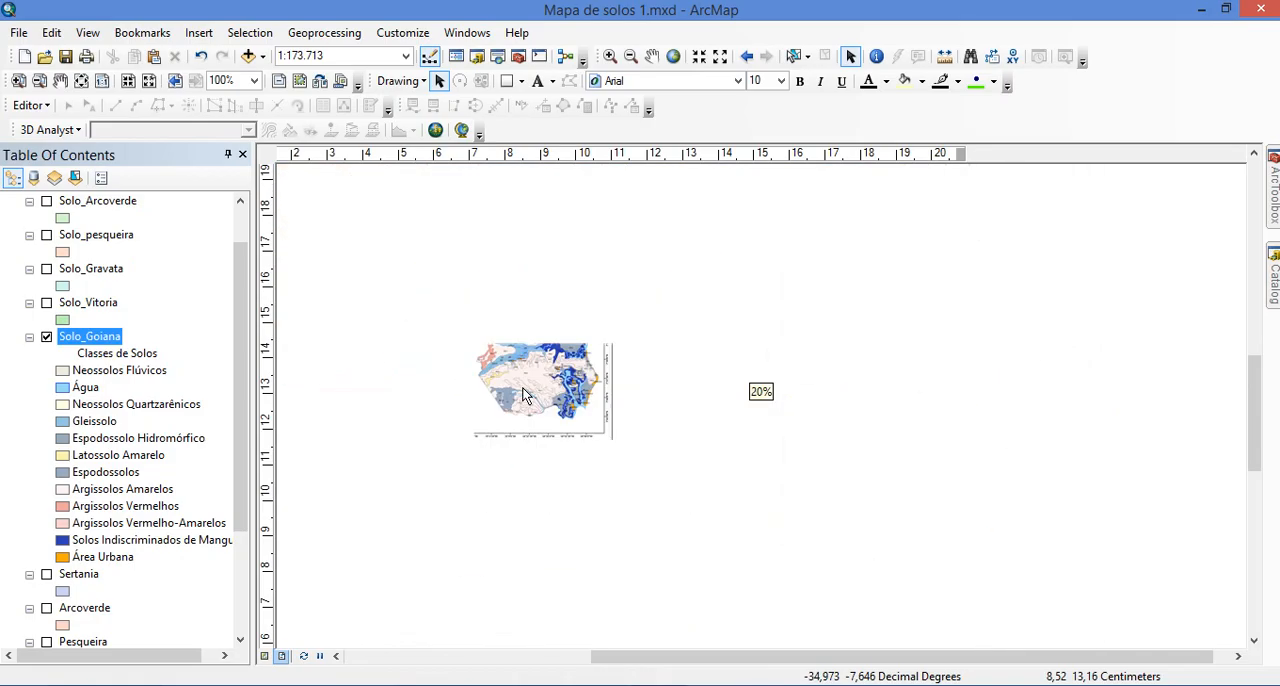
scroll(430, 302, "up", 4)
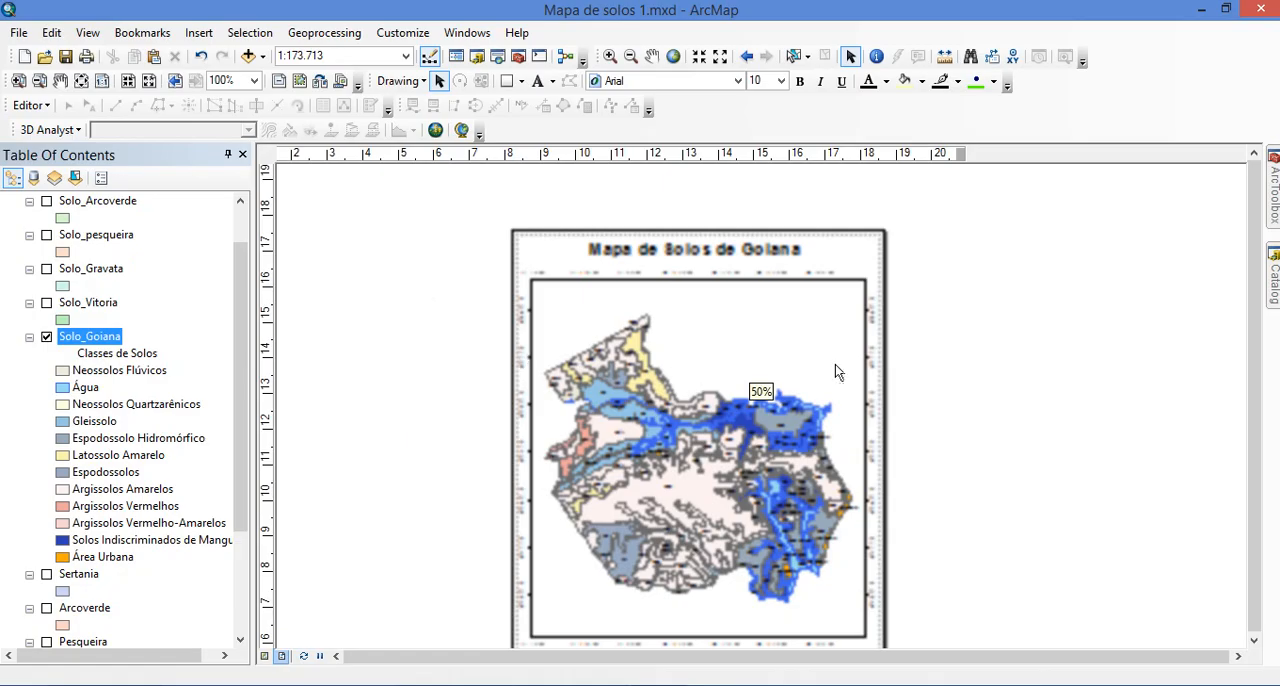
left_click_drag(1255, 306, 1255, 330)
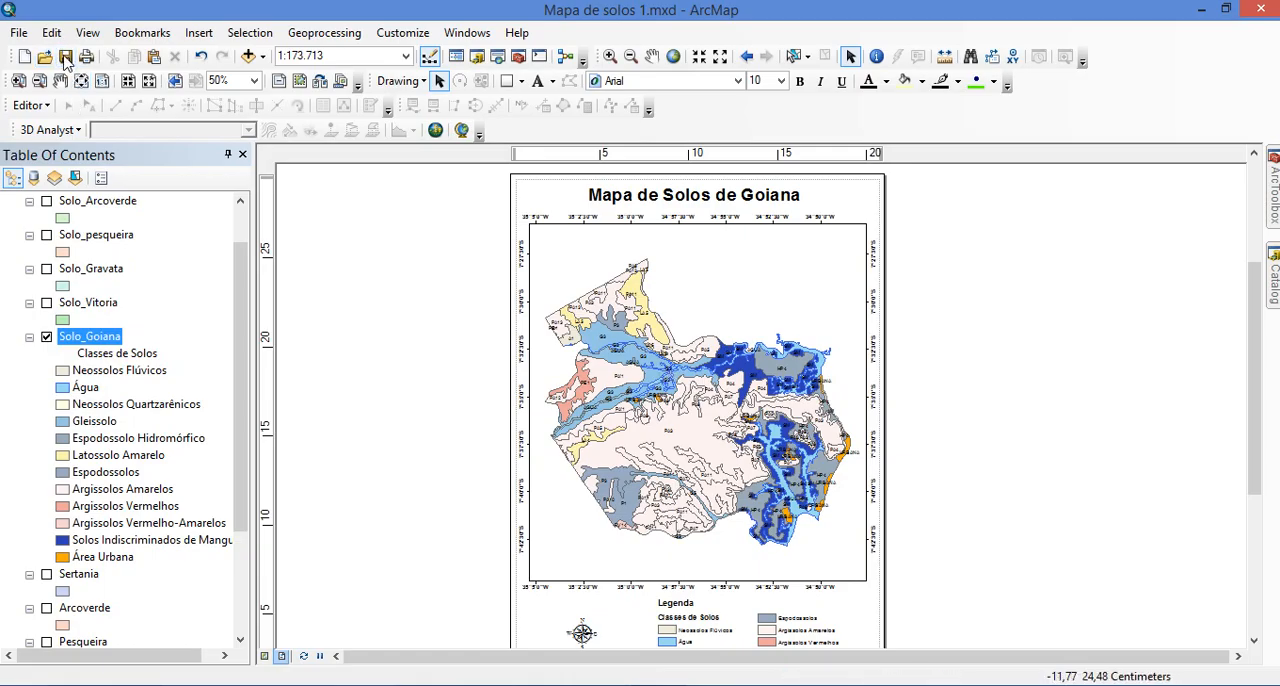
Export the Goiana map layout as a 100 dpi JPEG, replacing Solos Goiana.jpg in the Aula GS folder
left_click(18, 32)
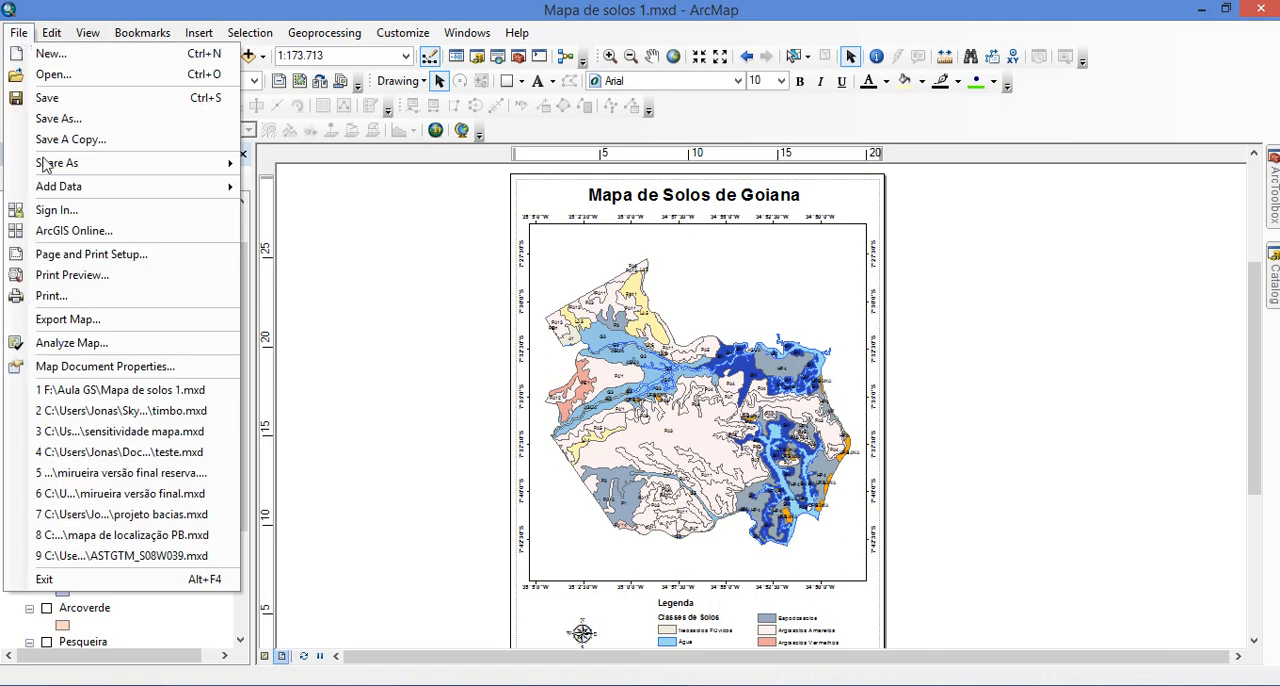
left_click(113, 330)
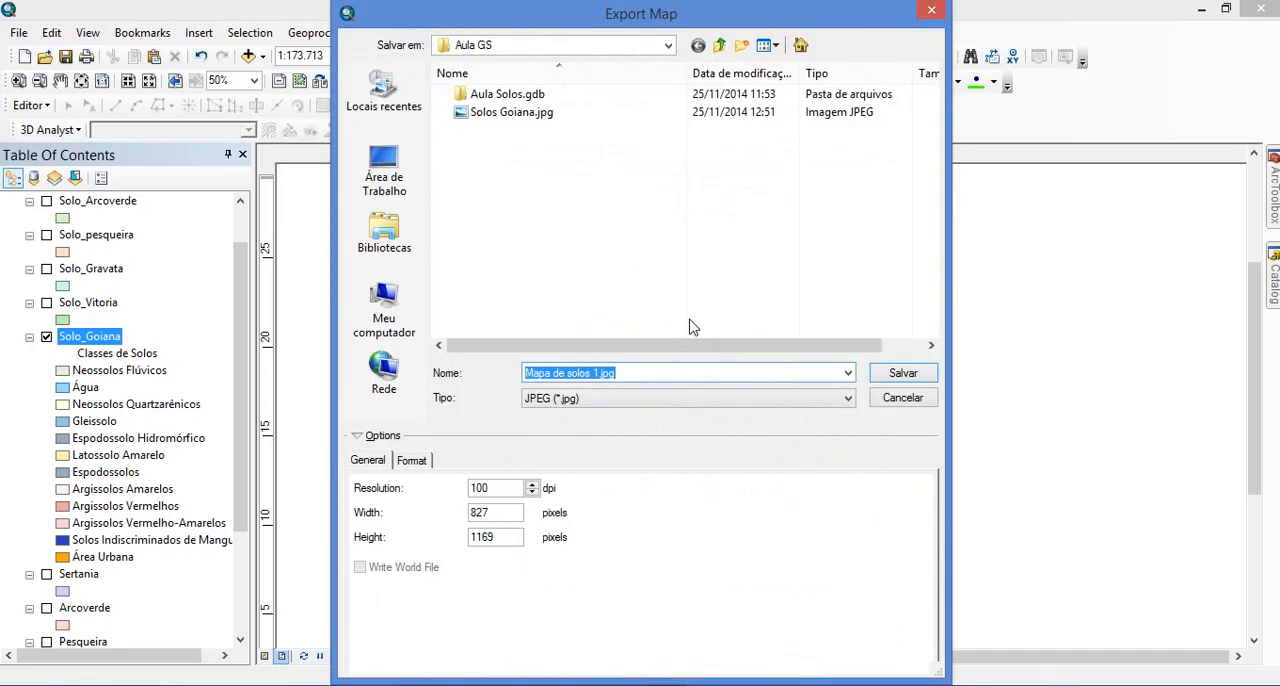
left_click(508, 113)
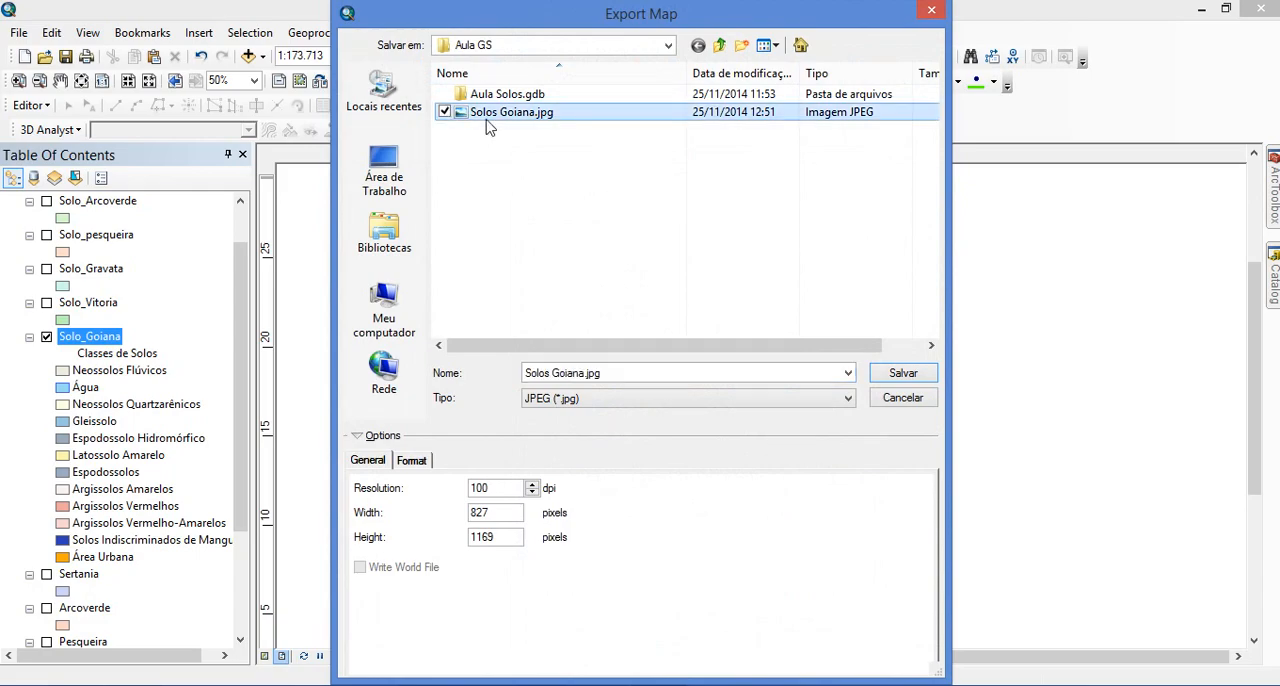
double_click(505, 113)
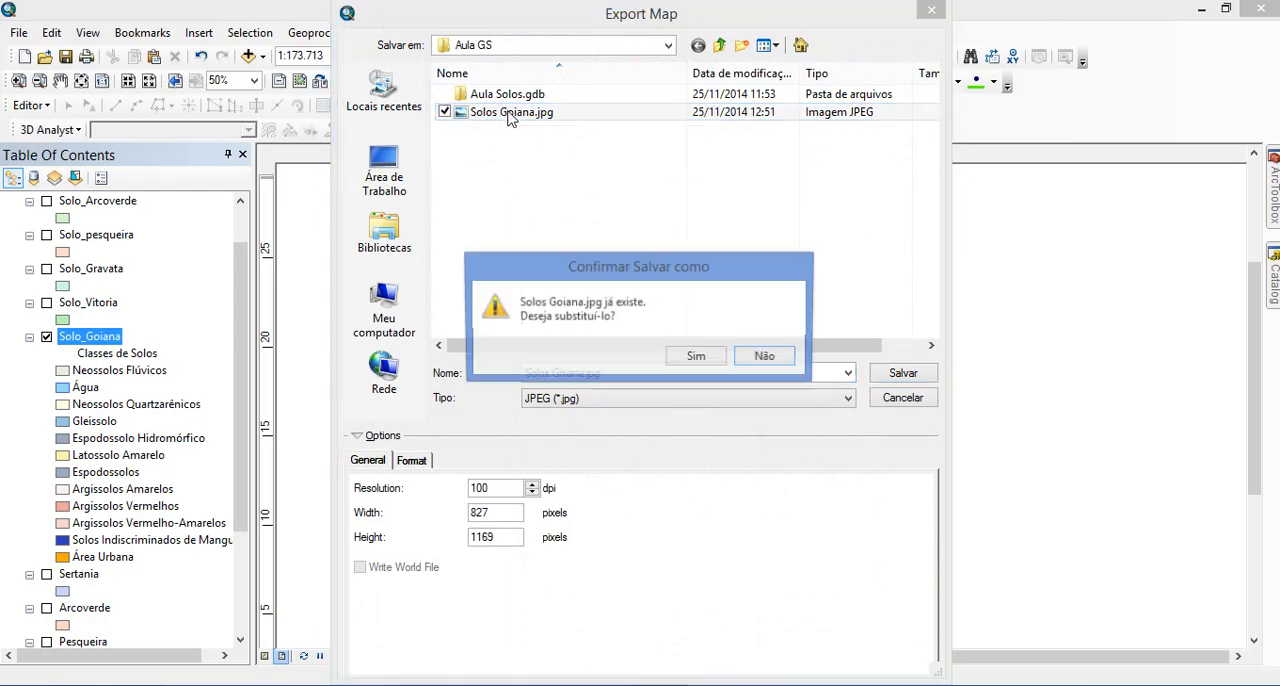
left_click(697, 358)
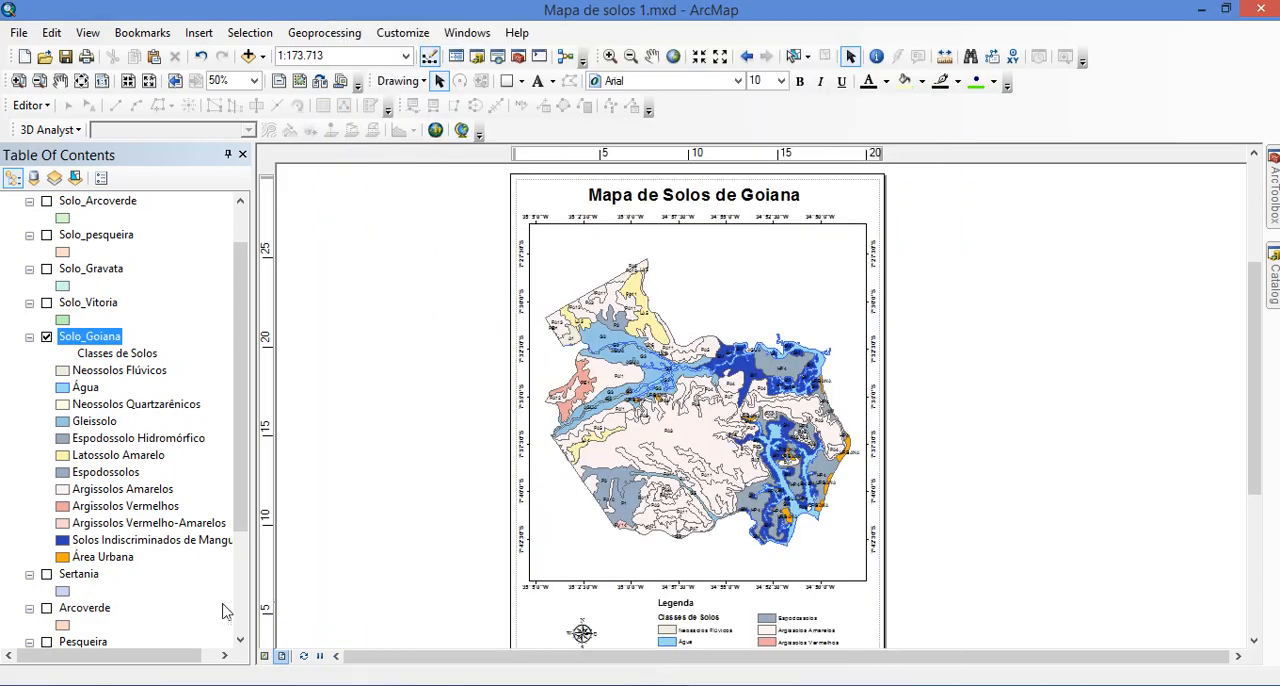
Switch to File Explorer and open the Aula GS folder on the removable disk F:
mouse_move(224, 685)
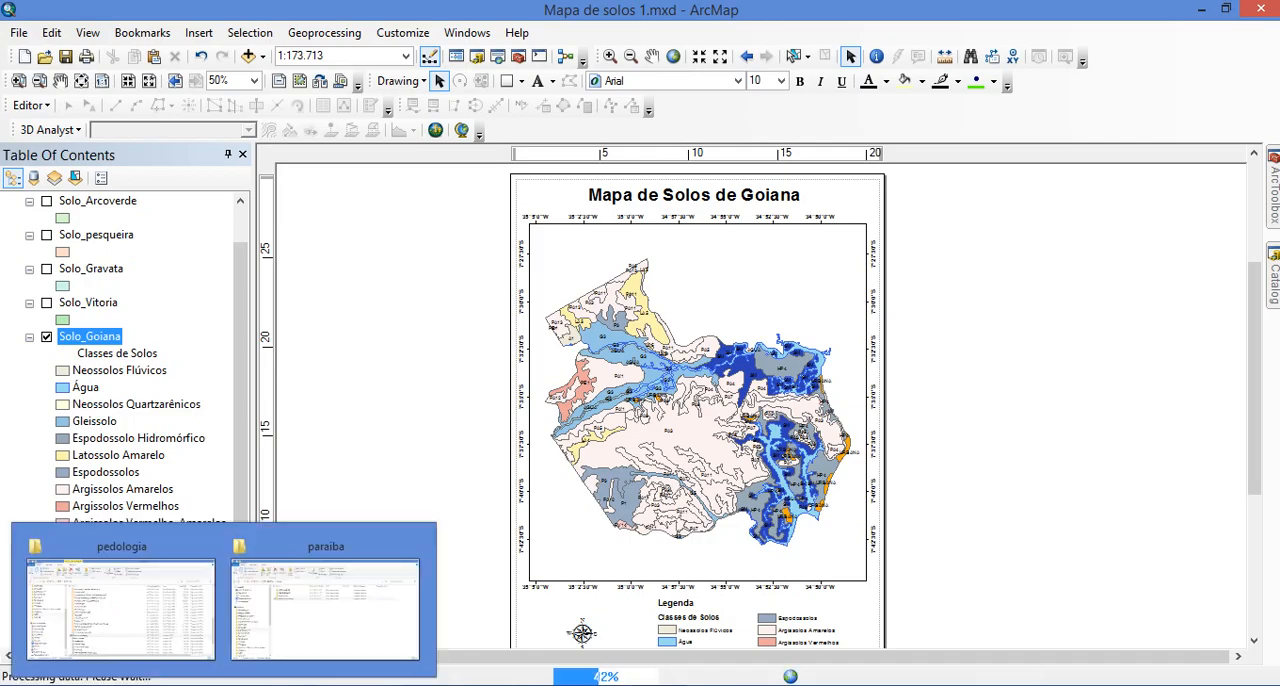
left_click(114, 651)
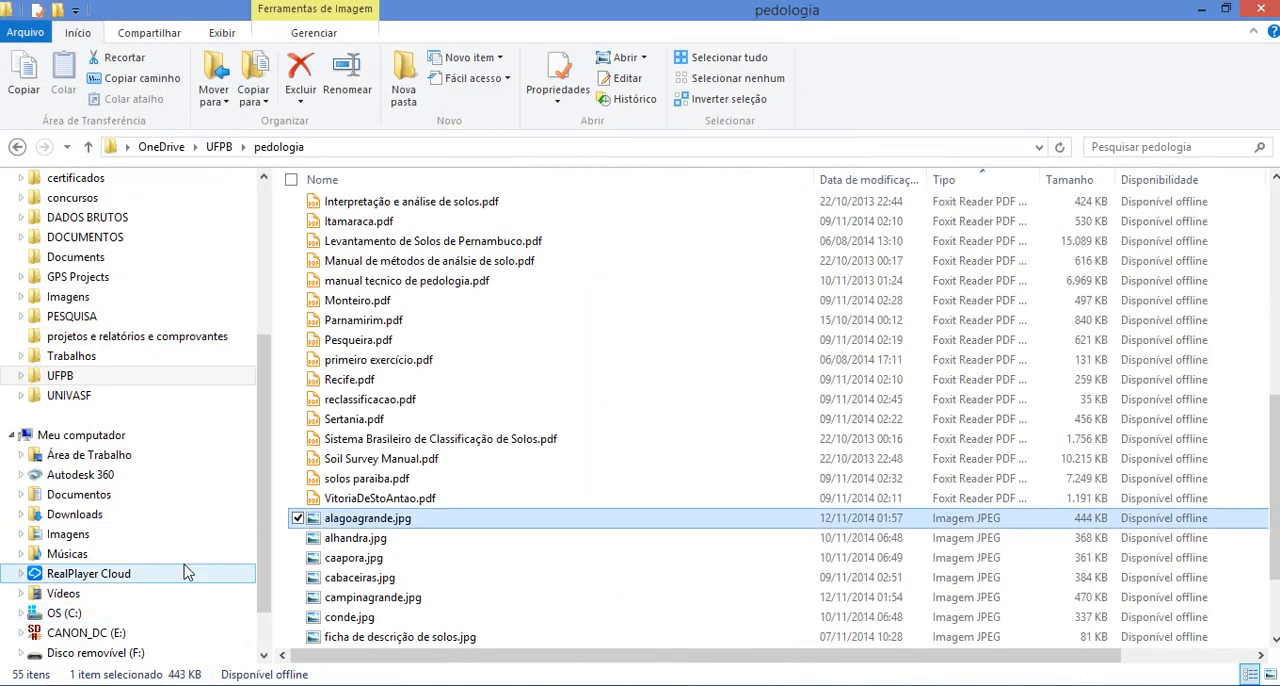
scroll(266, 600, "down", 1)
left_click(151, 600)
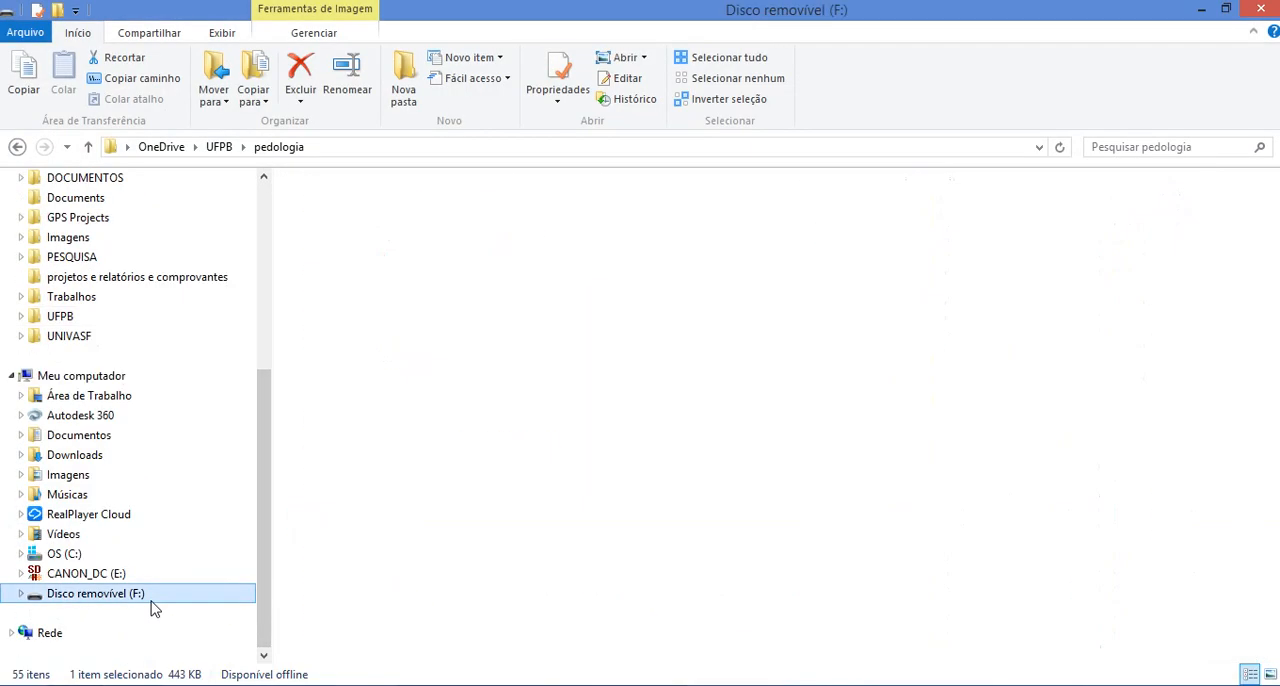
double_click(366, 212)
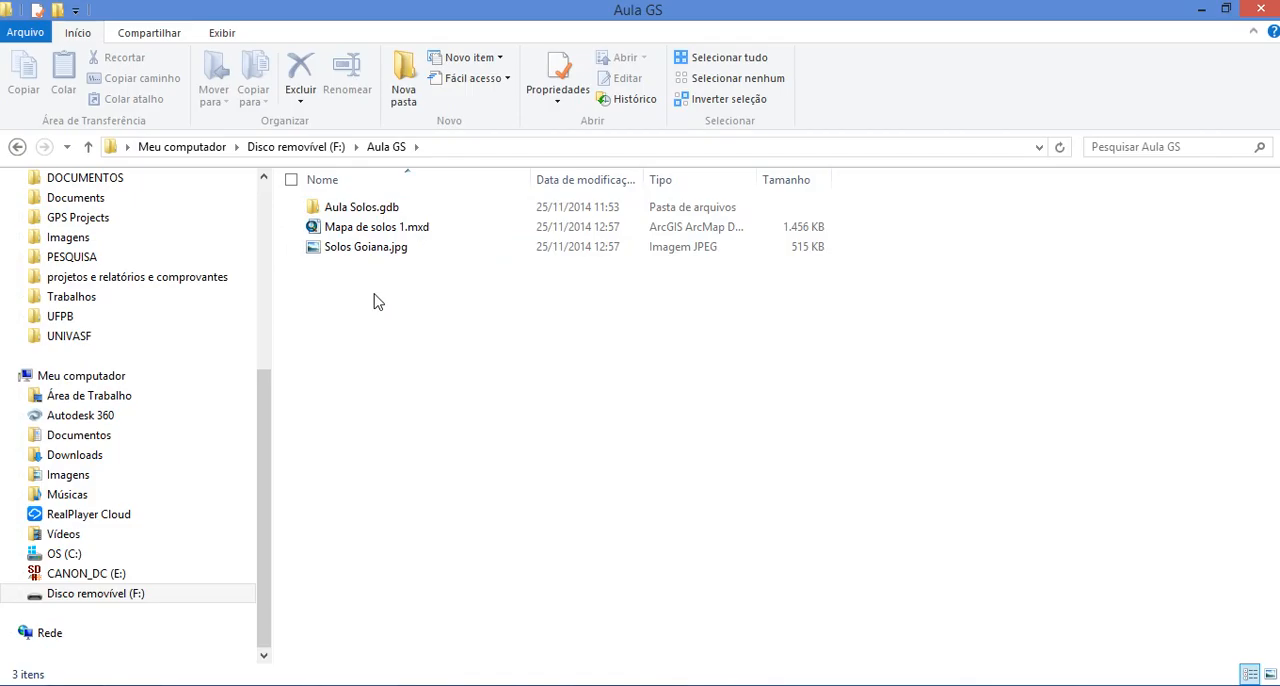
Open Solos Goiana.jpg in the photo viewer, check the image quality of the exported map, and return to ArcMap
left_click(336, 229)
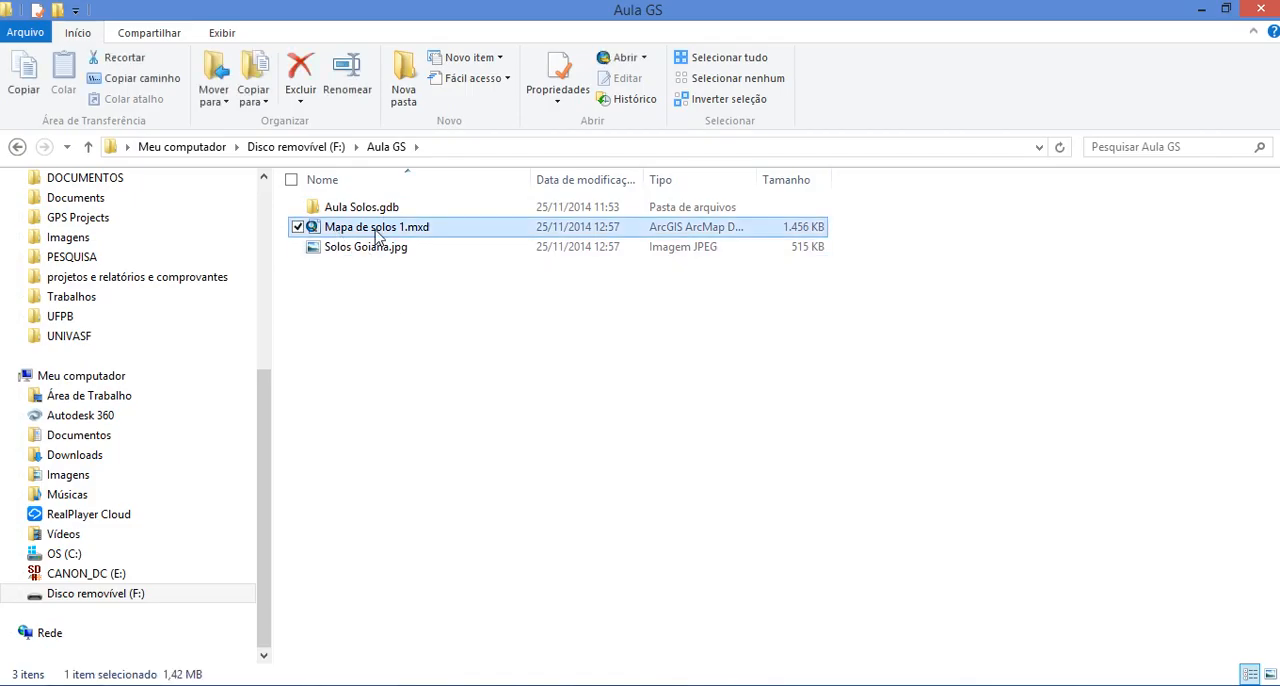
left_click(371, 297)
left_click(378, 248)
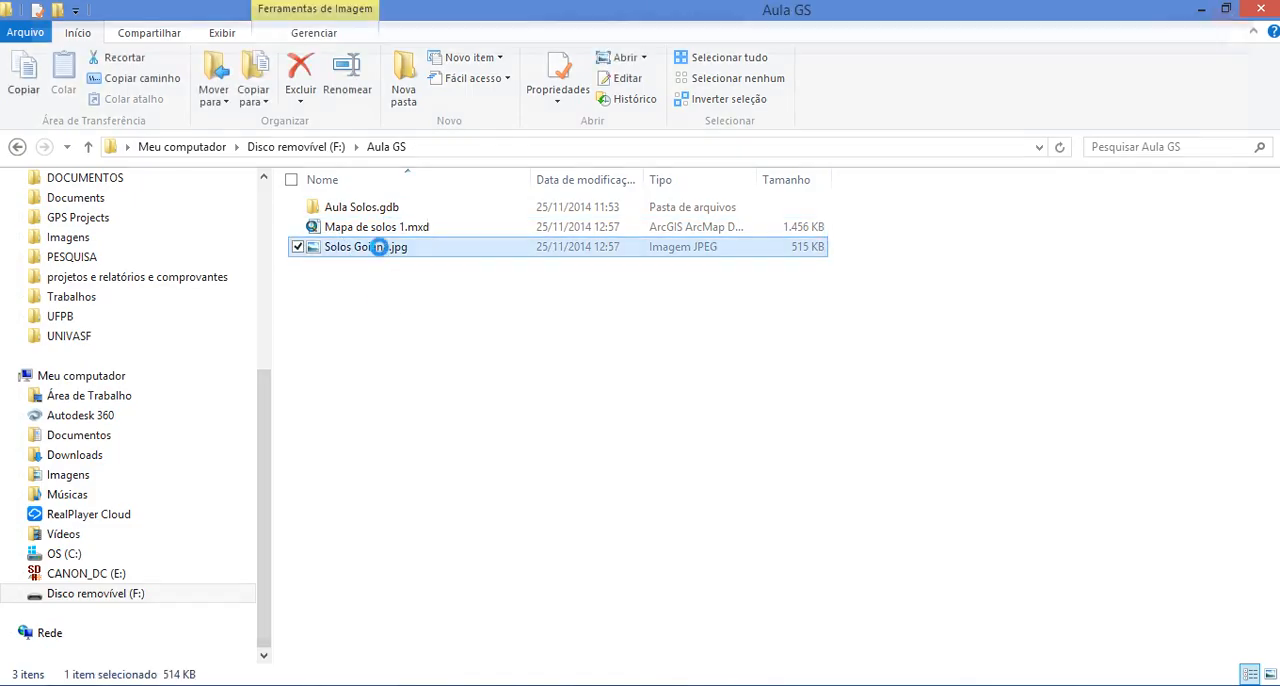
double_click(378, 247)
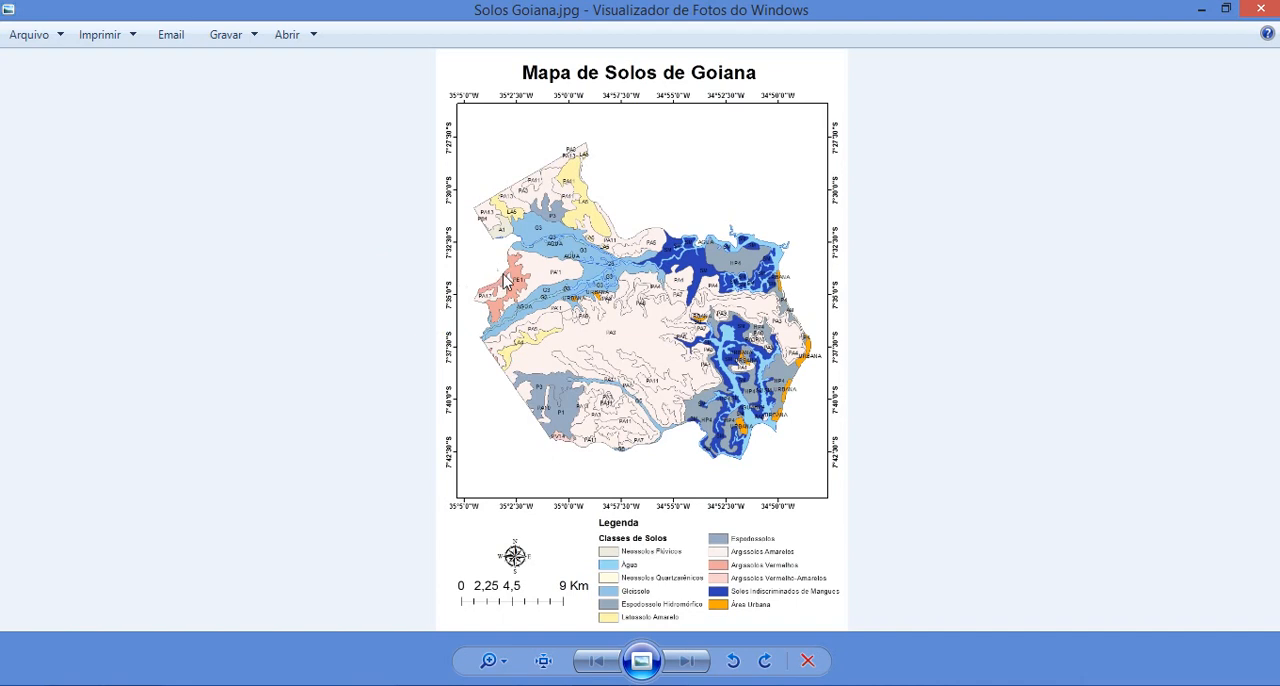
left_click(490, 660)
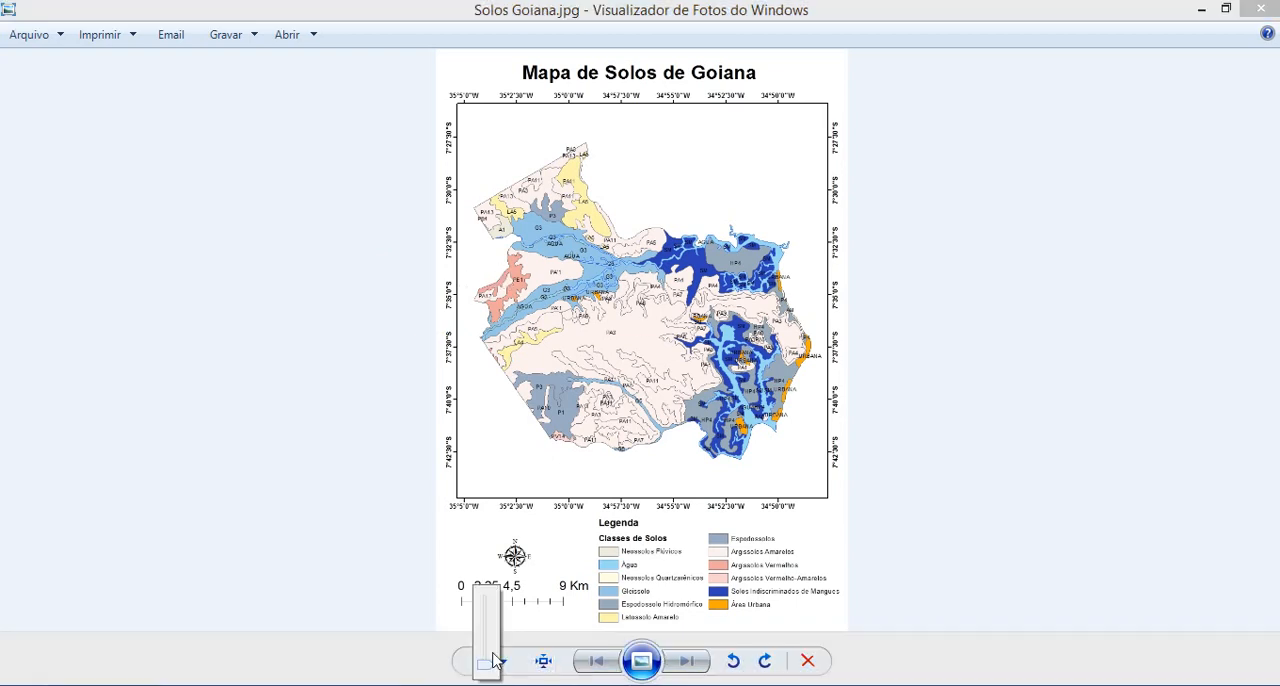
mouse_move(484, 663)
left_mouse_down()
mouse_move(490, 628)
mouse_move(500, 676)
left_mouse_up()
left_click(385, 560)
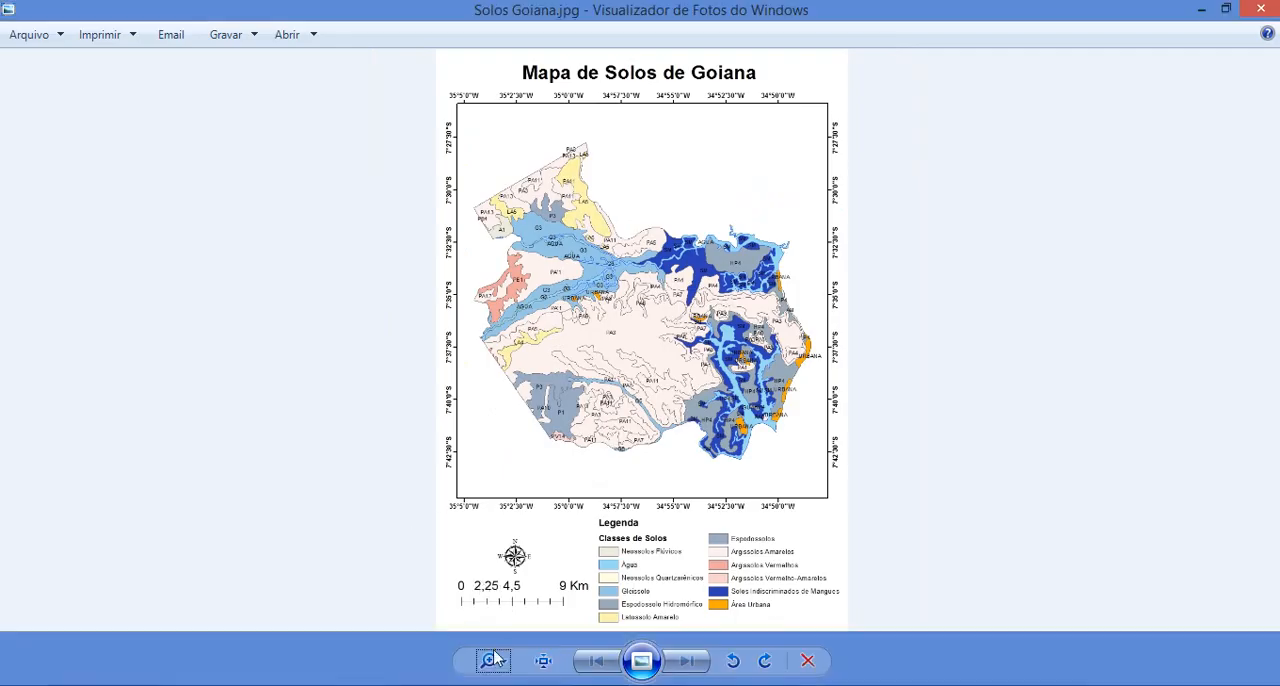
mouse_move(491, 661)
left_mouse_down()
mouse_move(491, 634)
mouse_move(493, 656)
left_mouse_up()
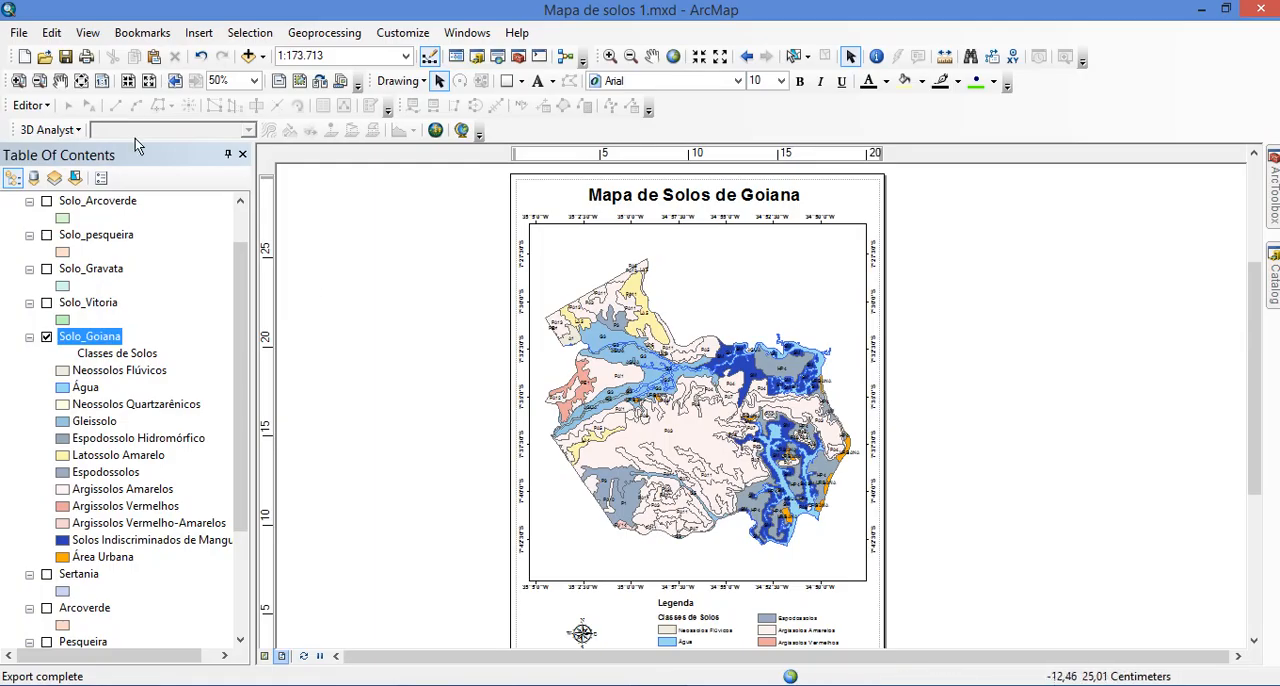
Start a new export of the Goiana map and set its resolution to 300 dpi
left_click(18, 32)
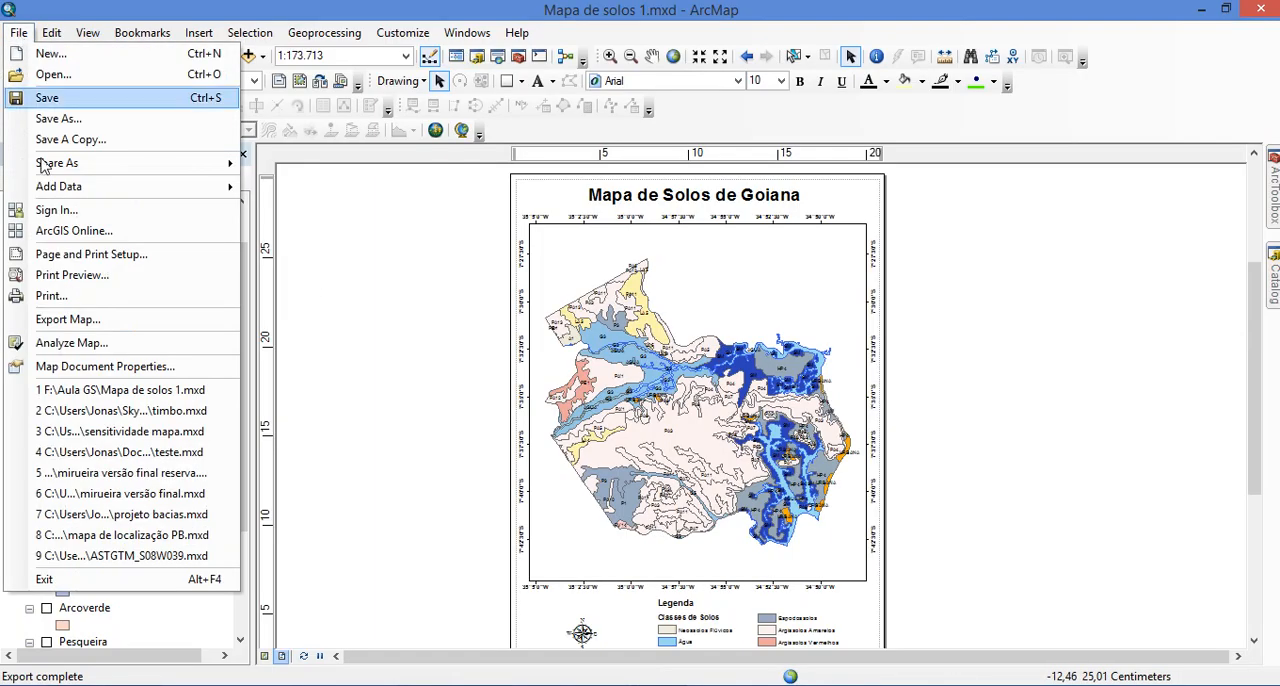
left_click(90, 318)
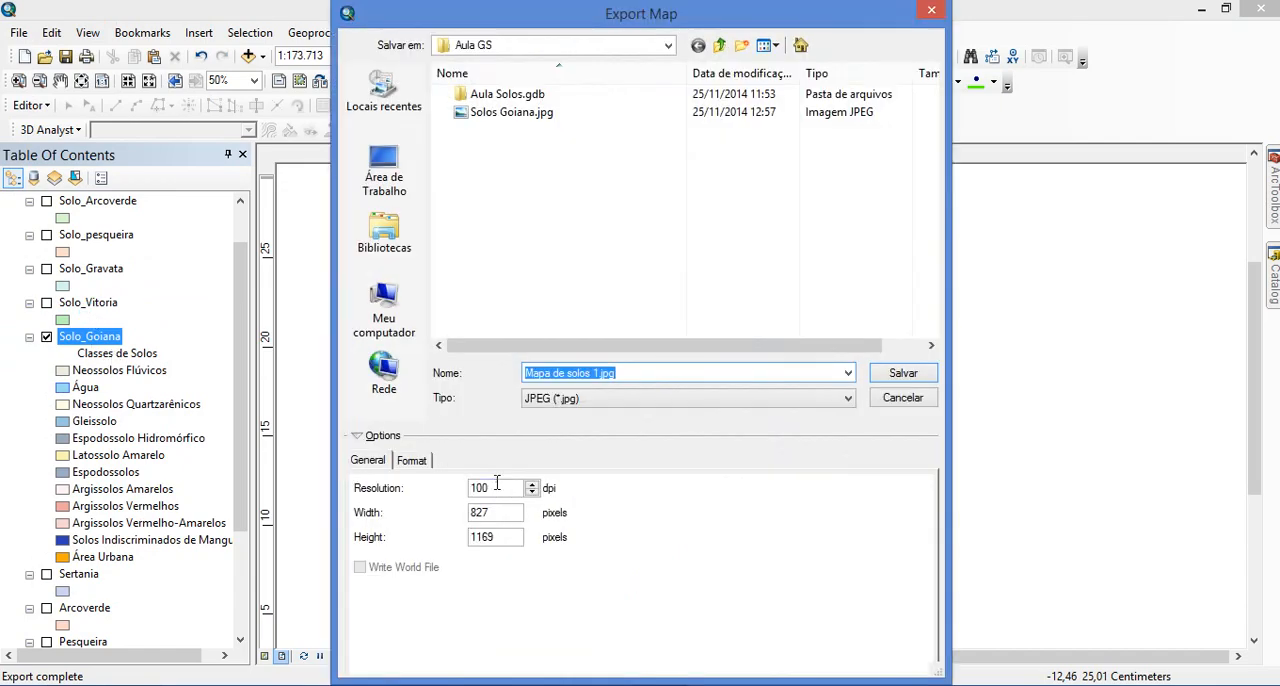
left_click(497, 486)
left_click_drag(497, 486, 451, 491)
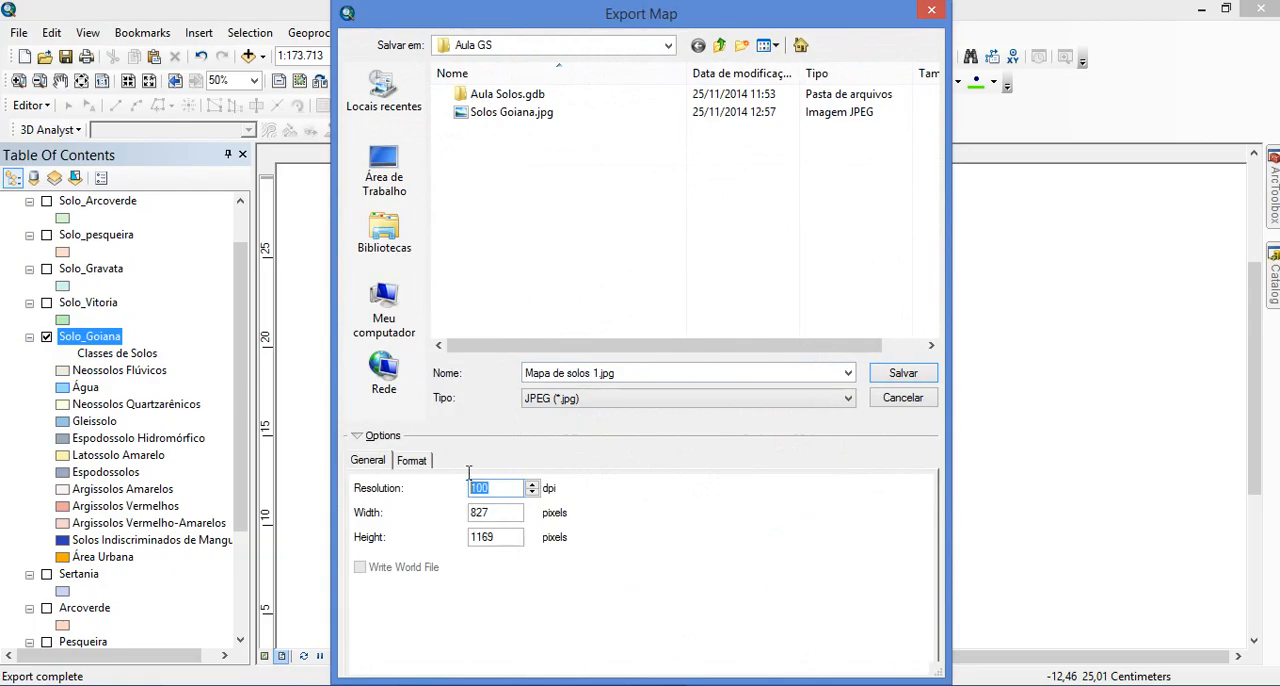
type("300")
Save the JPEG export as Solos Goiana.jpg in the Aula GS folder, replacing the existing file
left_click(505, 120)
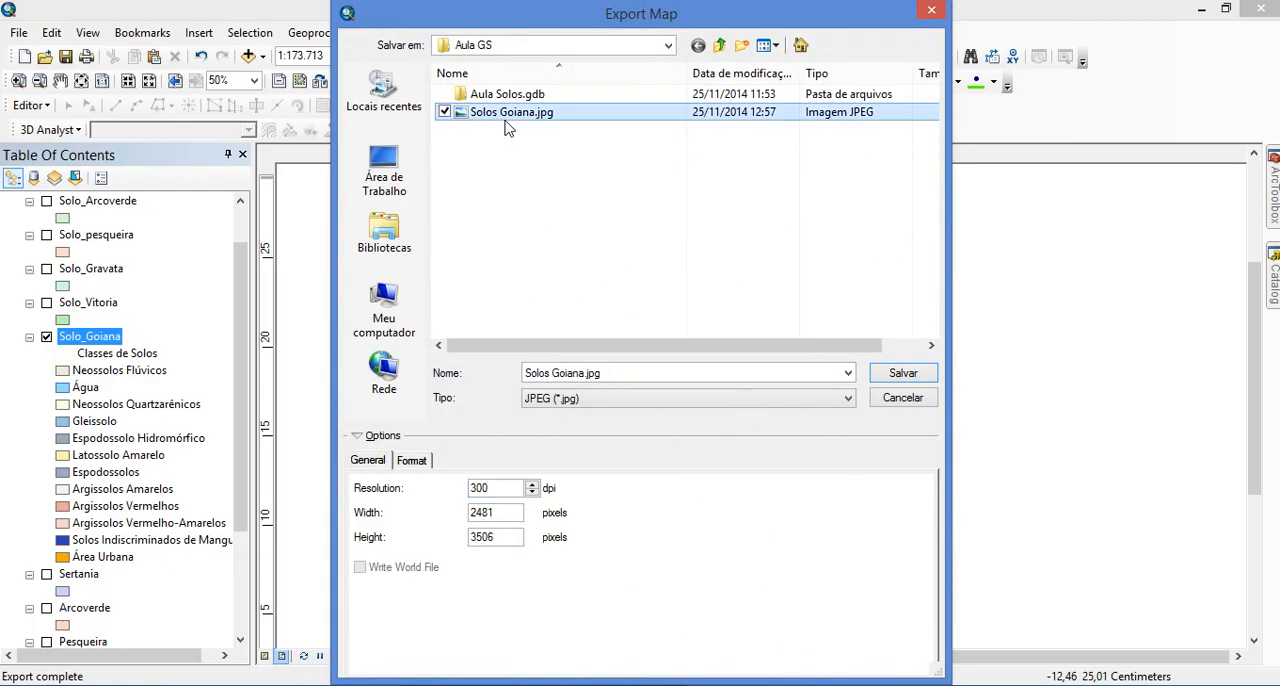
left_click(507, 117)
left_click(923, 375)
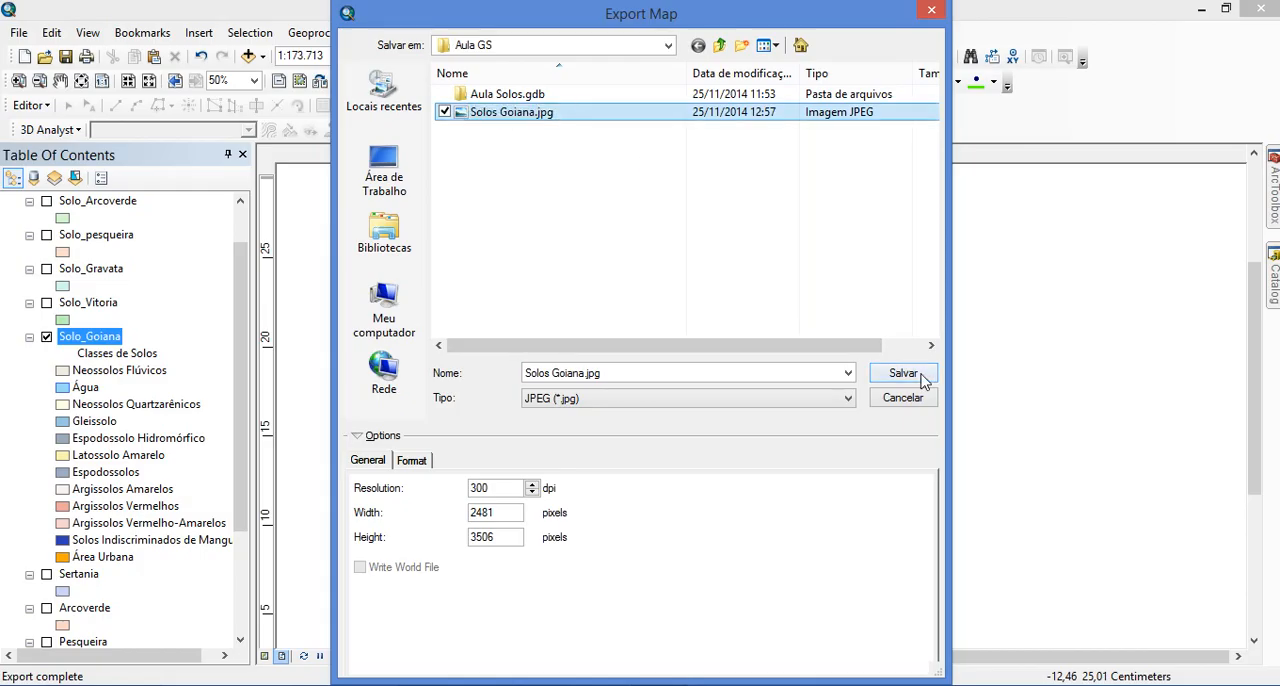
left_click(693, 355)
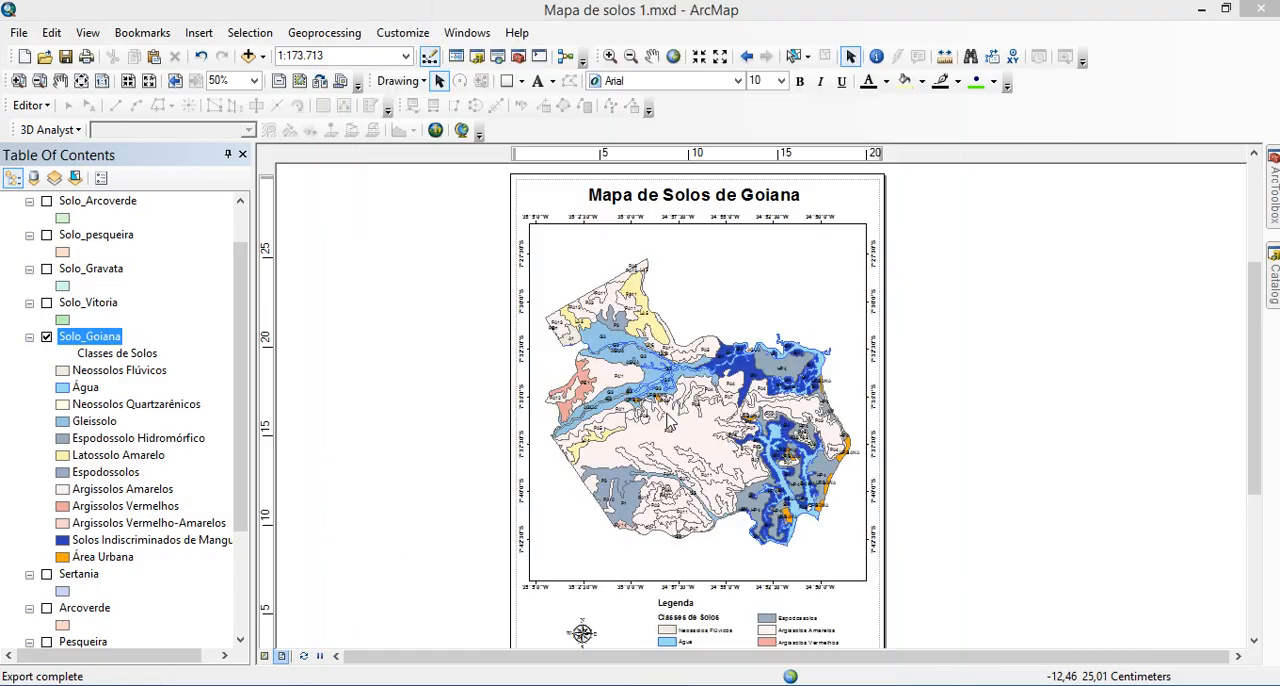
Return to the Aula GS folder in File Explorer and open the newly exported Solos Goiana.jpg
right_click(600, 685)
left_click(593, 662)
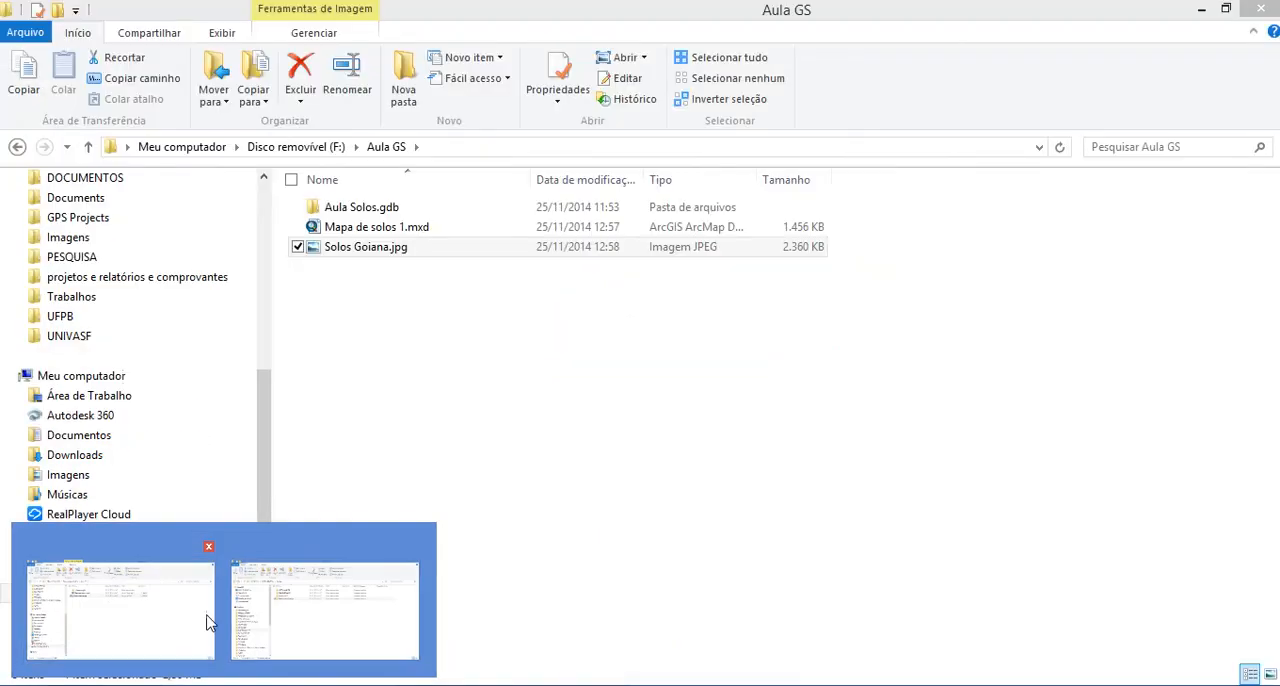
left_click(205, 615)
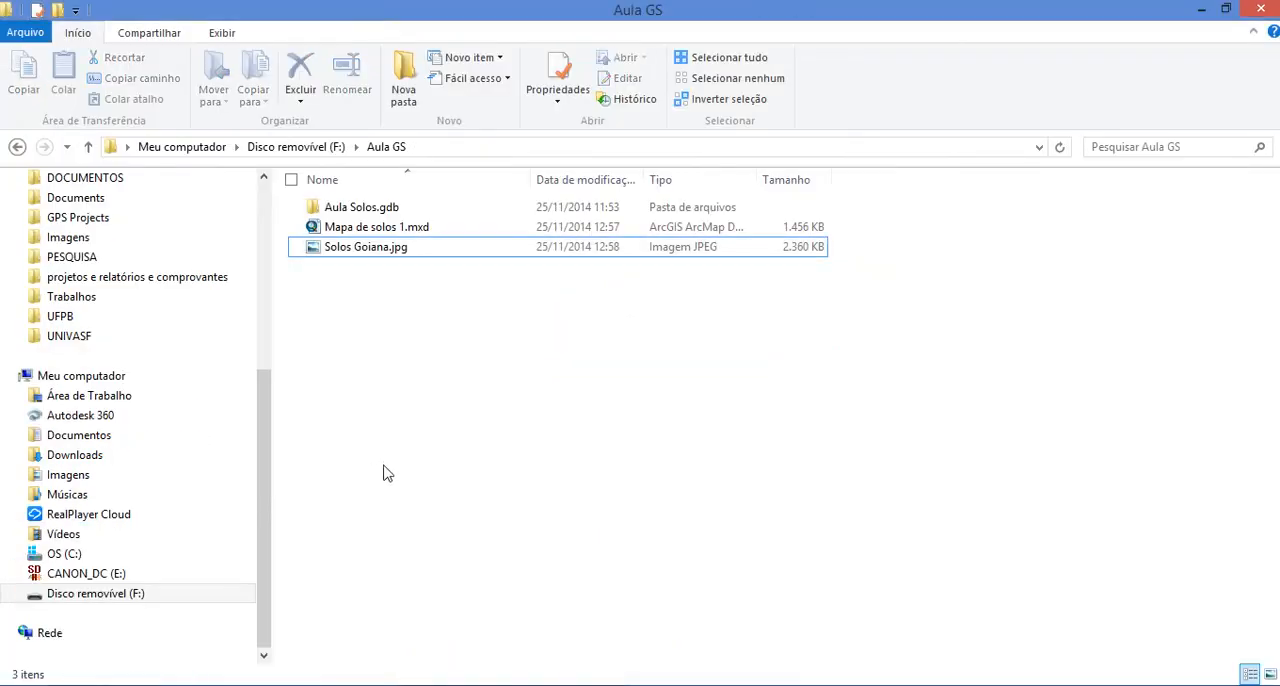
left_click(354, 252)
double_click(355, 252)
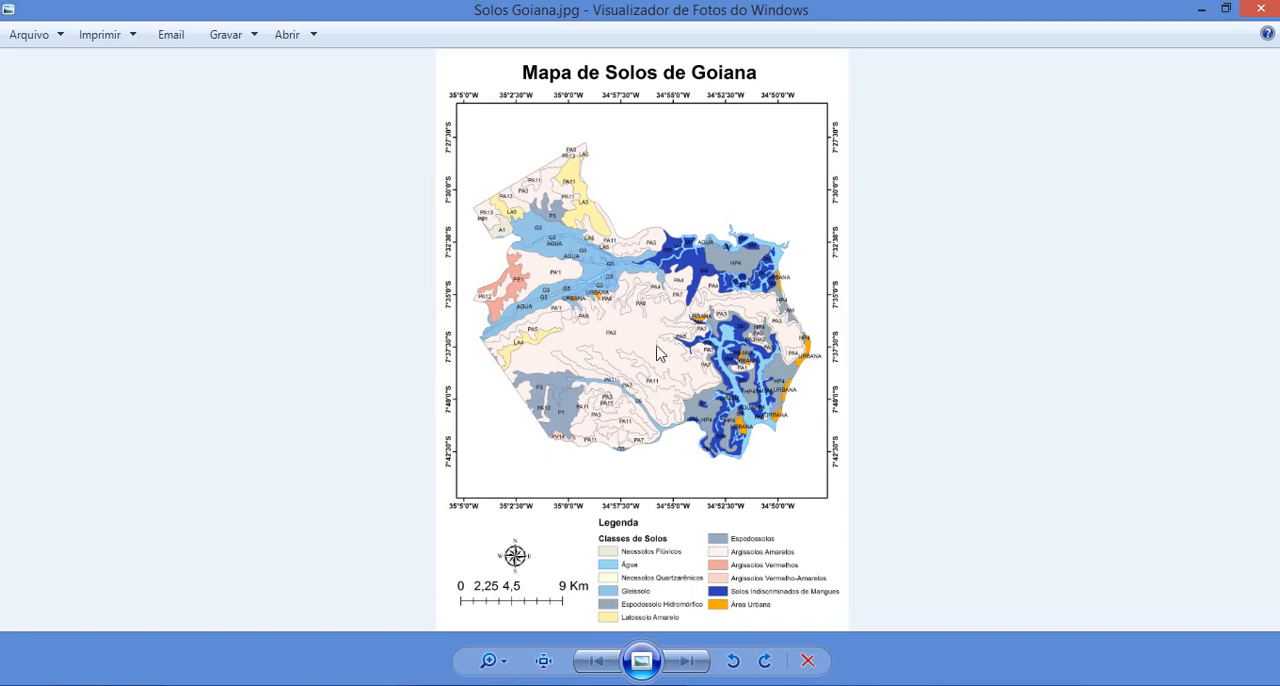
Check the 300 dpi map image in the photo viewer, close it, and switch back to ArcMap
left_click(490, 660)
left_click_drag(501, 647, 500, 662)
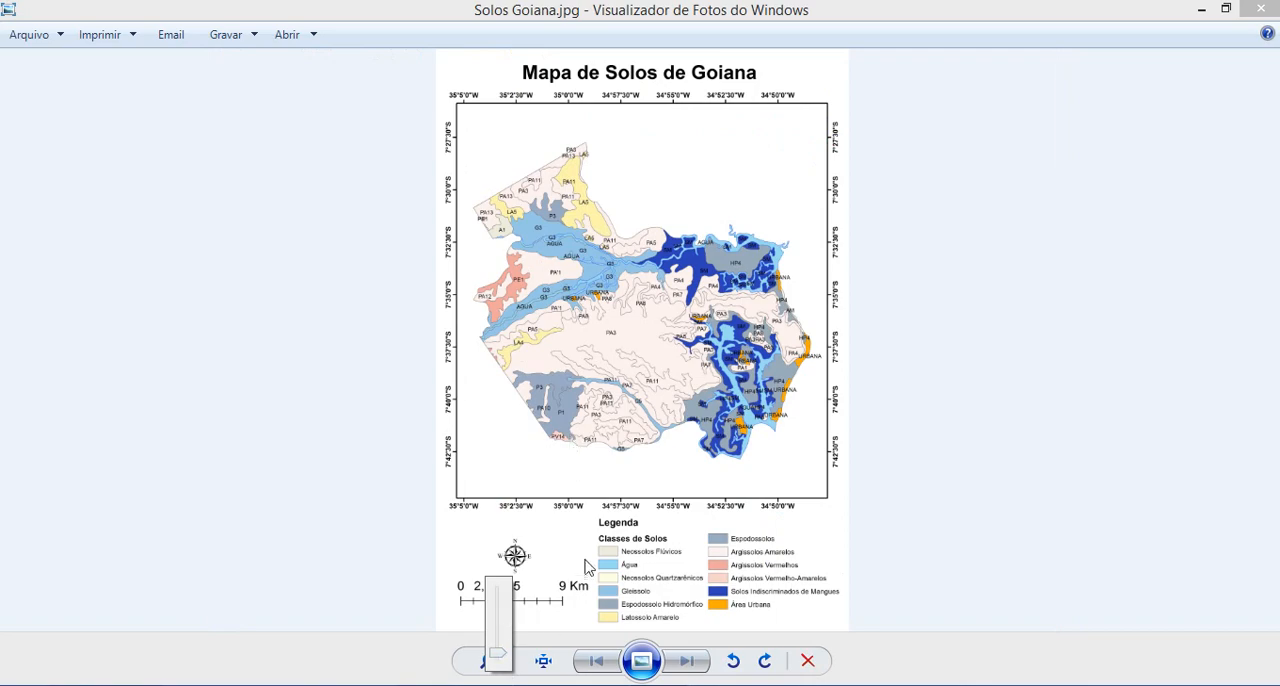
left_click(703, 392)
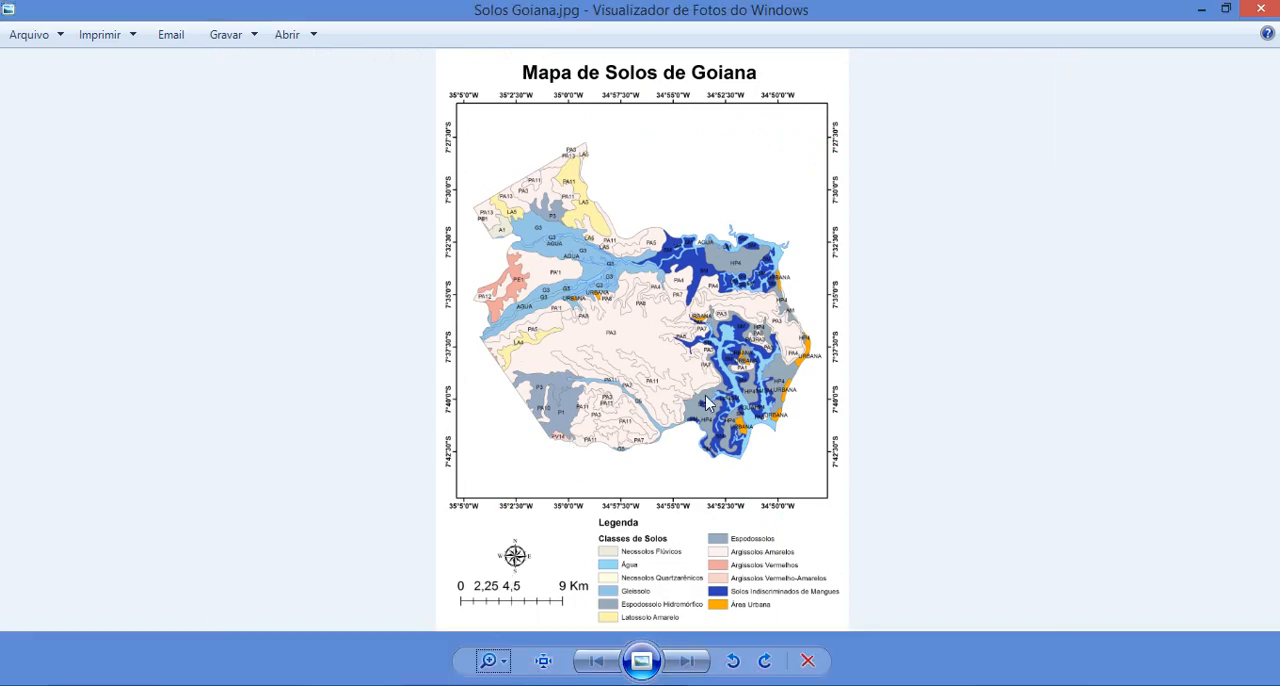
left_click(1271, 7)
left_click(628, 684)
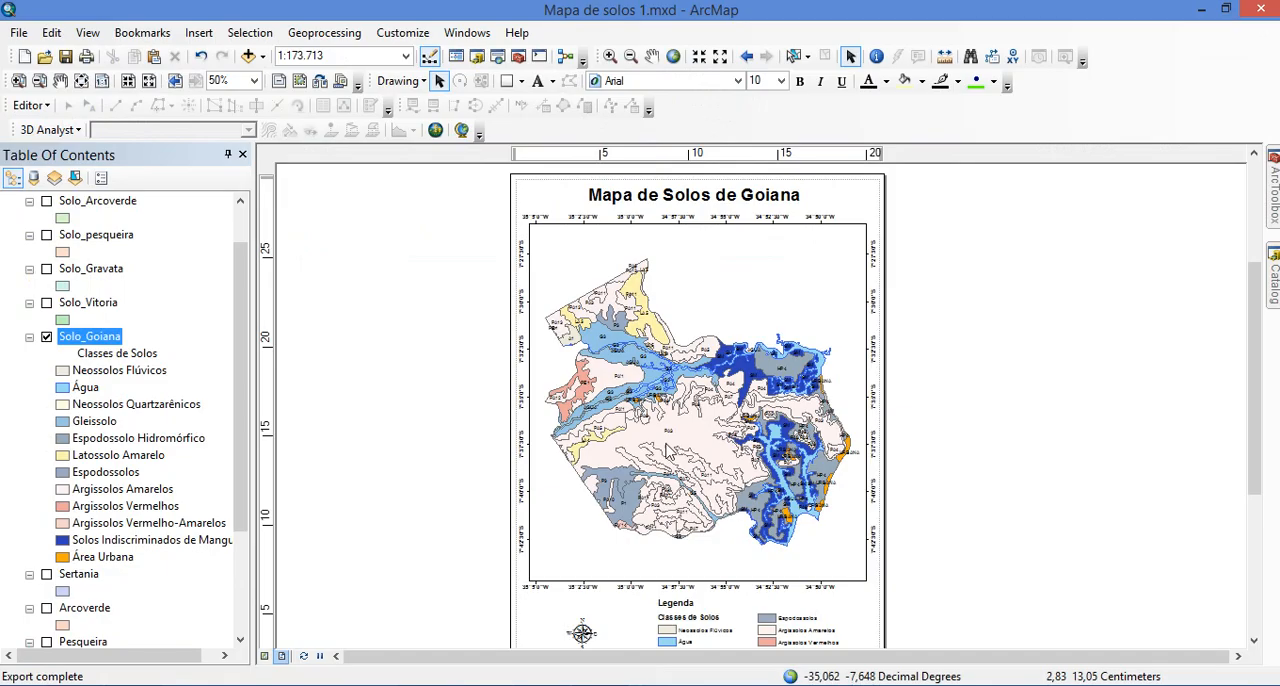